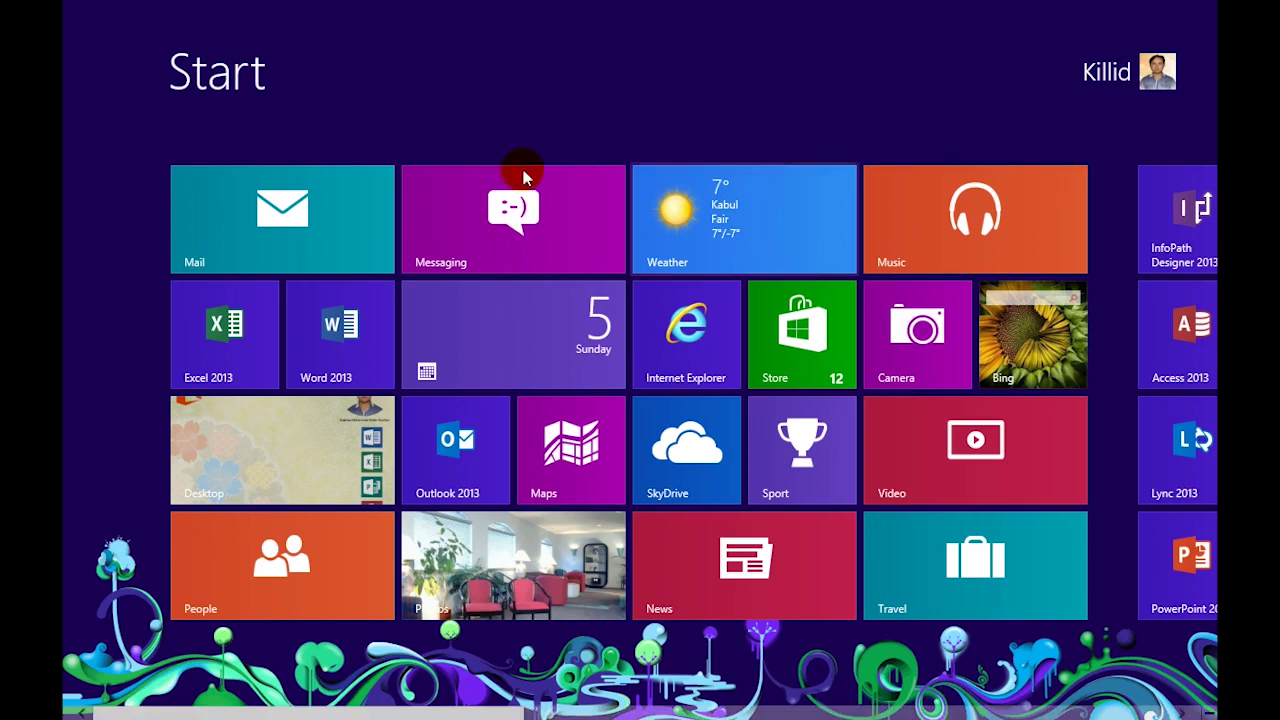
Start Excel 2013 from its Start-screen tile and create the blank workbook Book1.
click(226, 312)
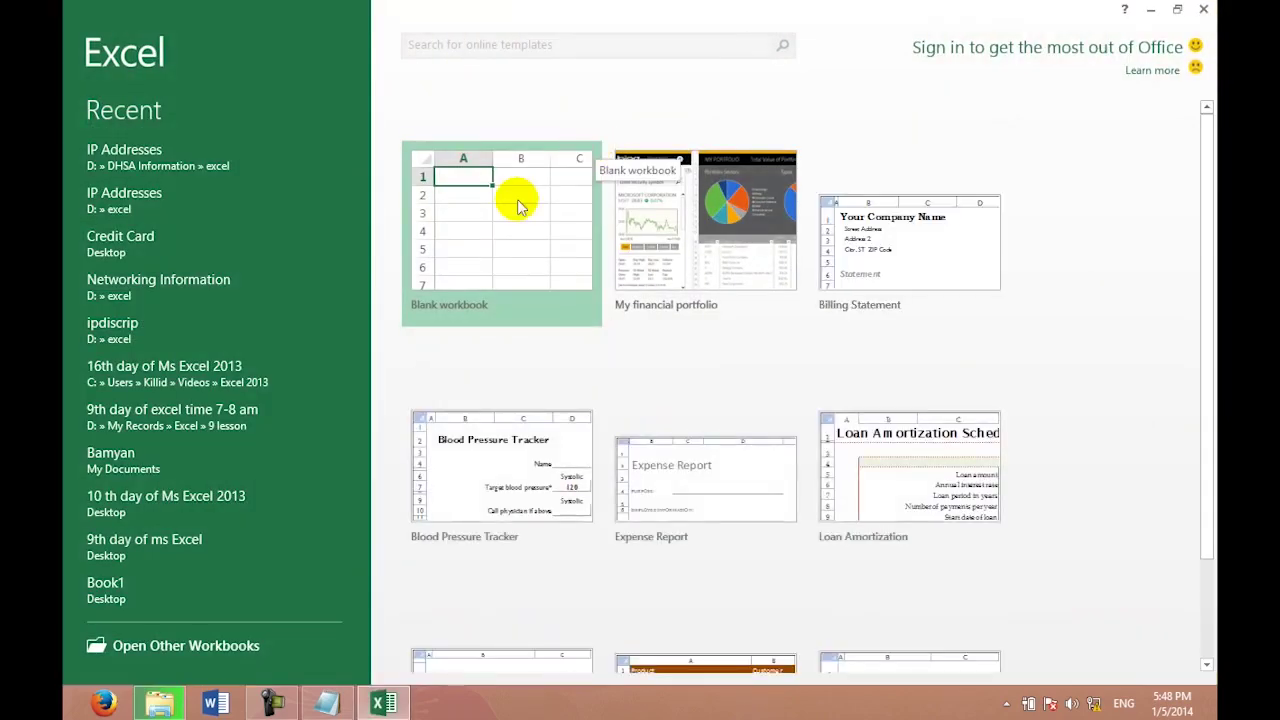
click(505, 203)
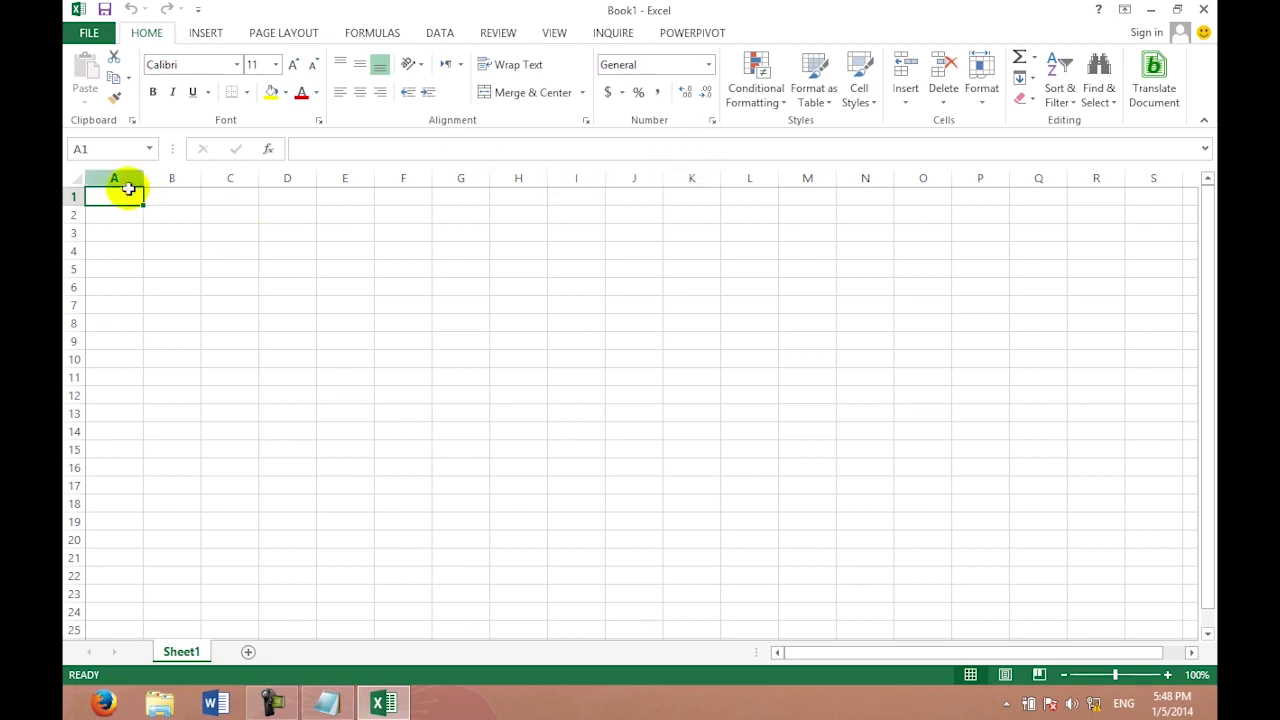
Merge and centre D3:E3 and F3:G3 as two header cells.
drag(166, 203, 172, 203)
click(345, 269)
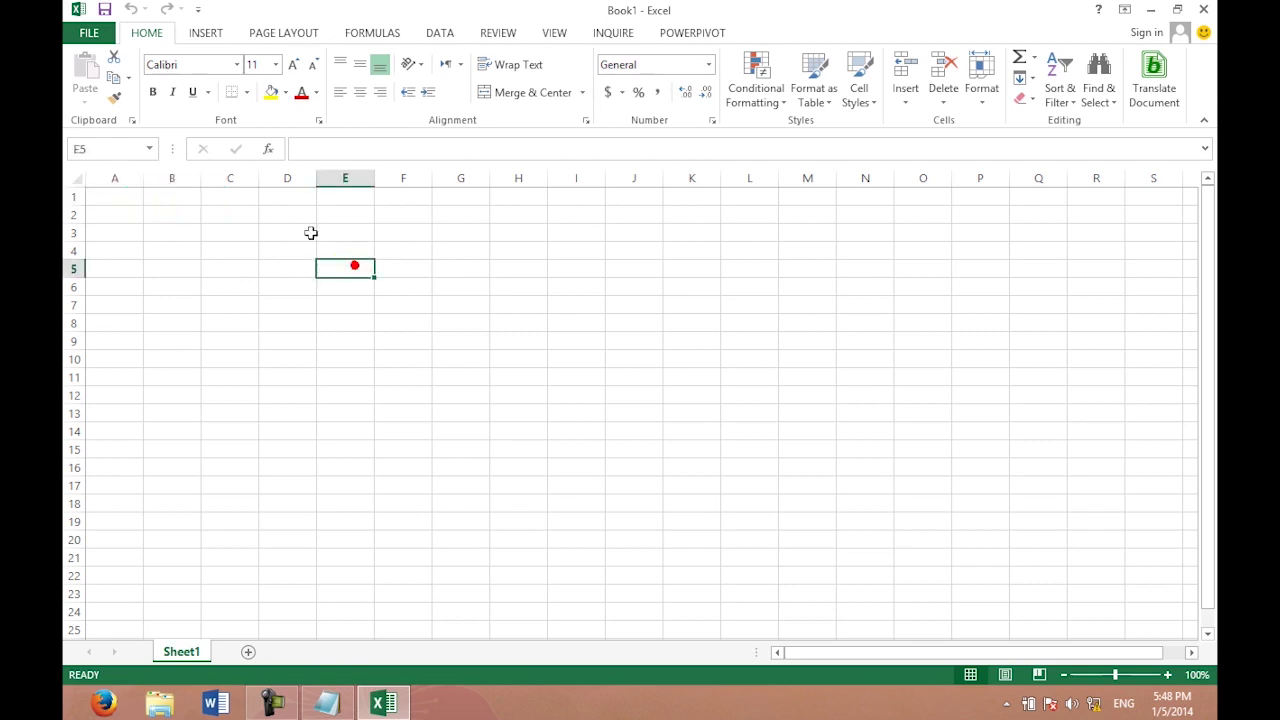
drag(300, 232, 424, 234)
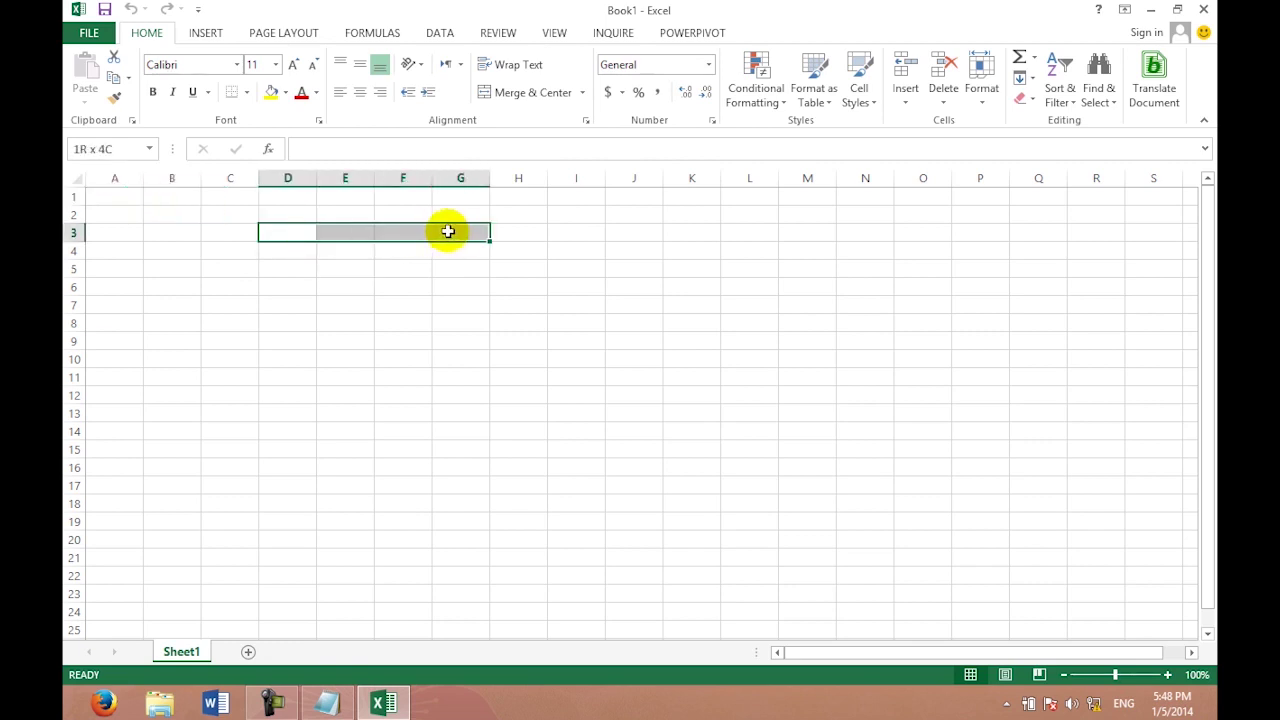
drag(431, 233, 445, 231)
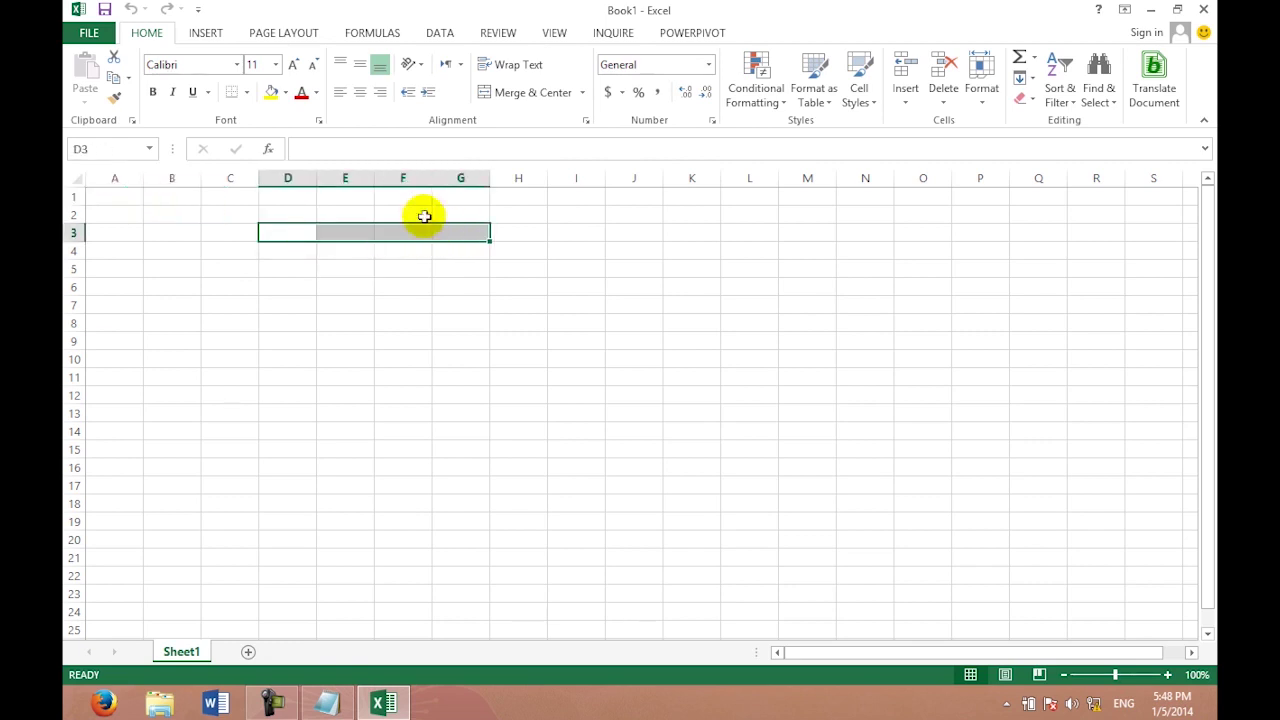
click(337, 228)
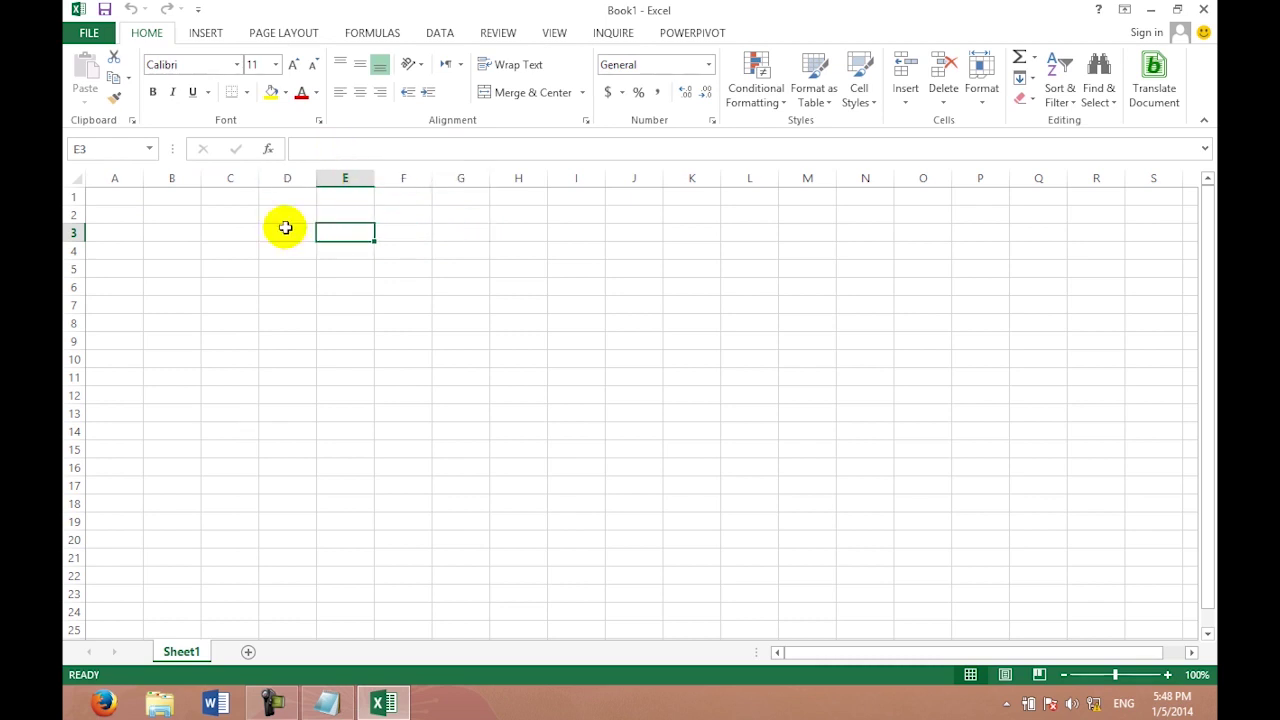
drag(280, 229, 349, 231)
click(522, 92)
drag(396, 232, 467, 236)
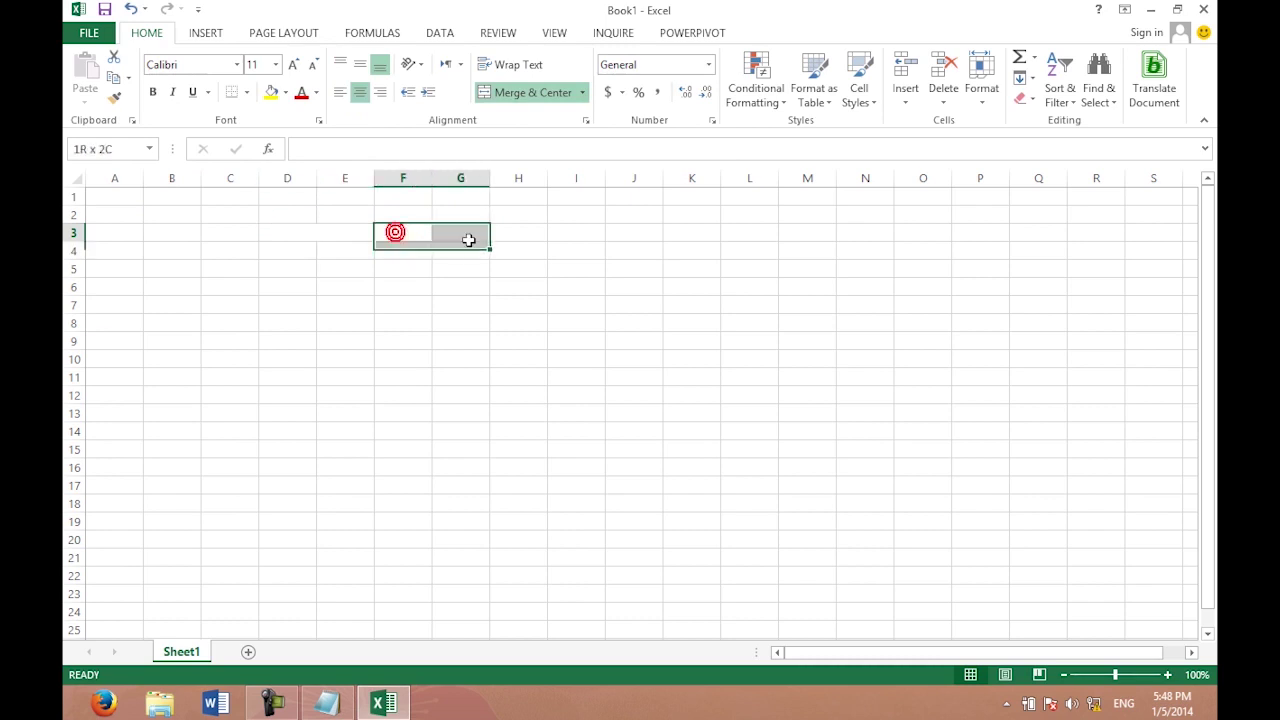
click(509, 91)
click(394, 309)
Apply All Borders to the table range D3:G33.
click(309, 227)
drag(309, 228, 445, 657)
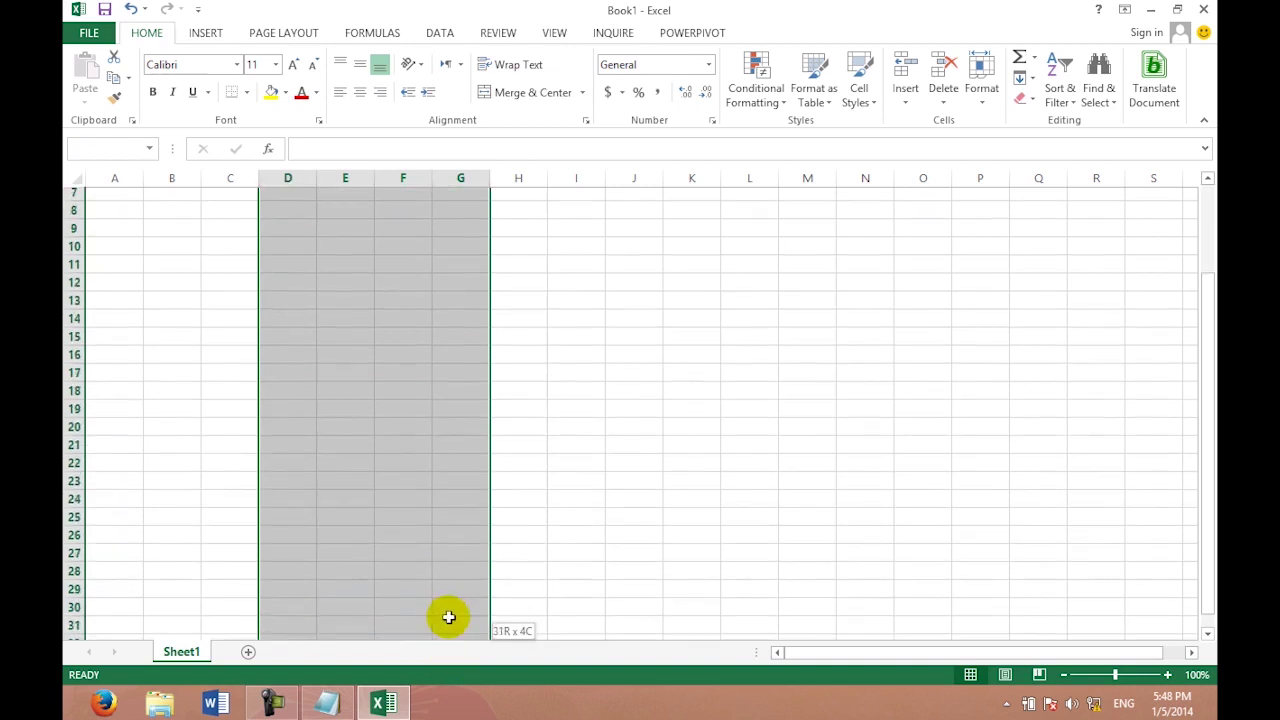
drag(445, 657, 446, 606)
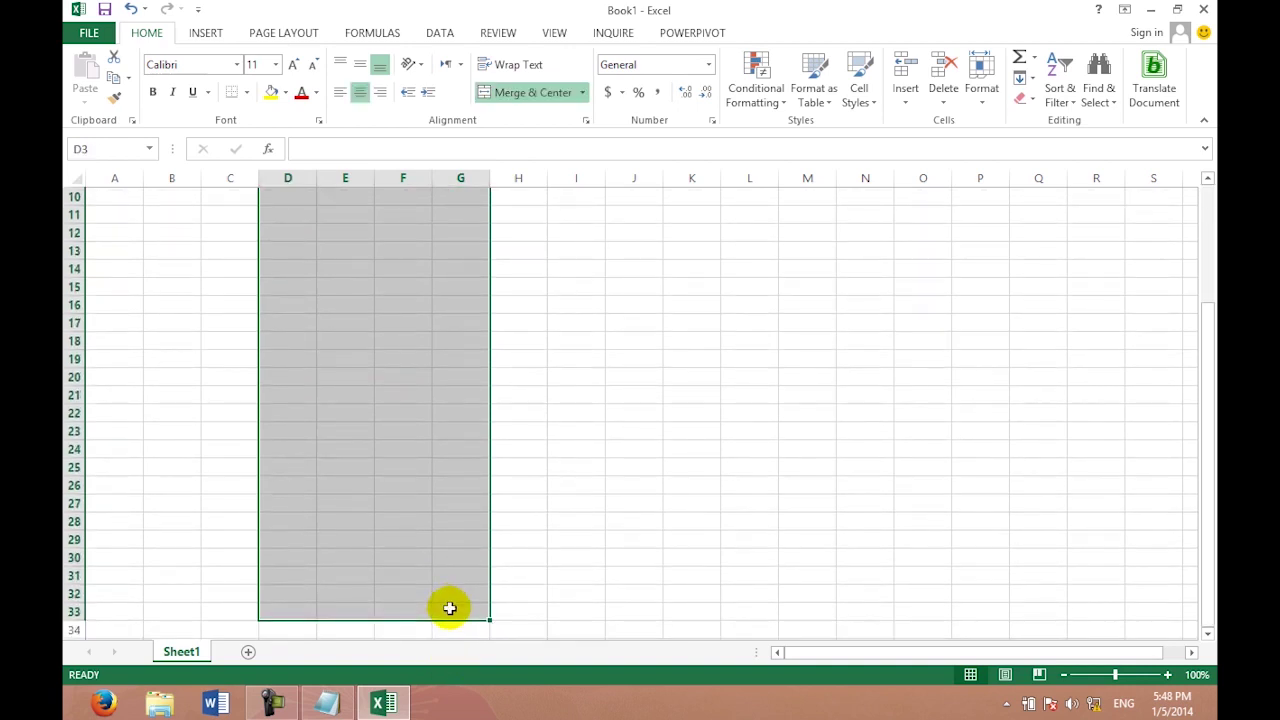
click(247, 92)
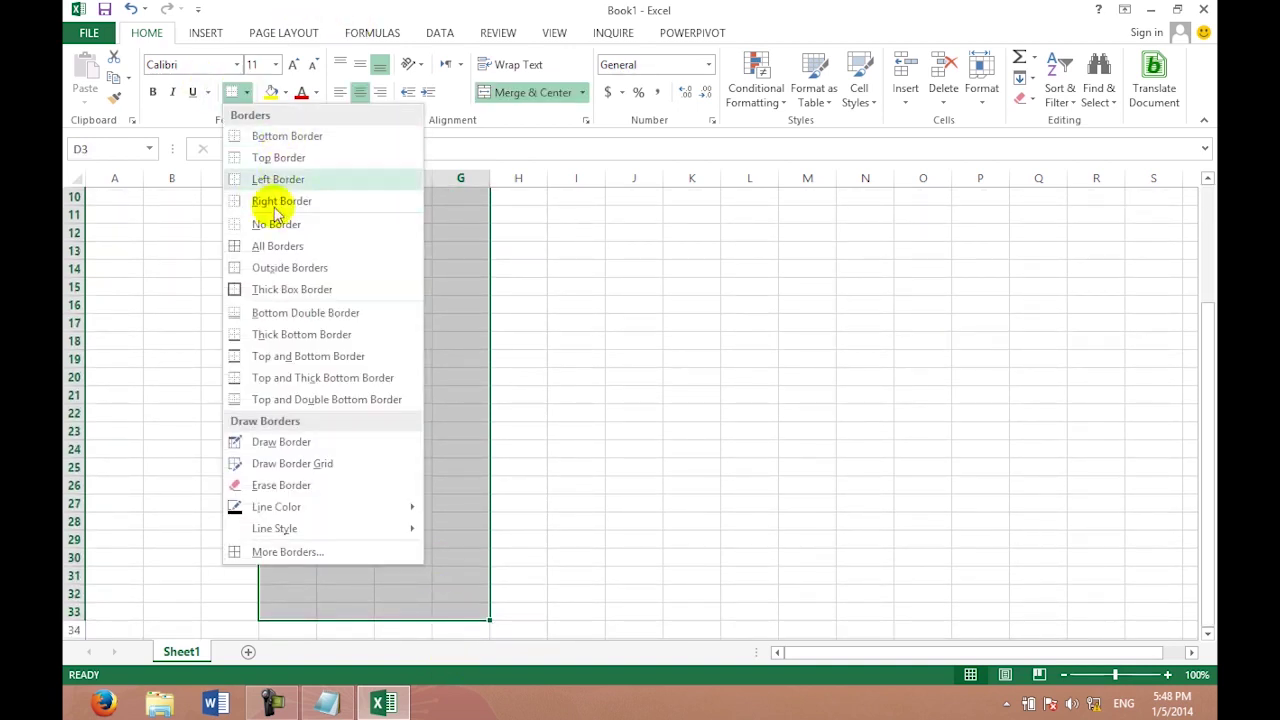
click(265, 247)
click(1150, 340)
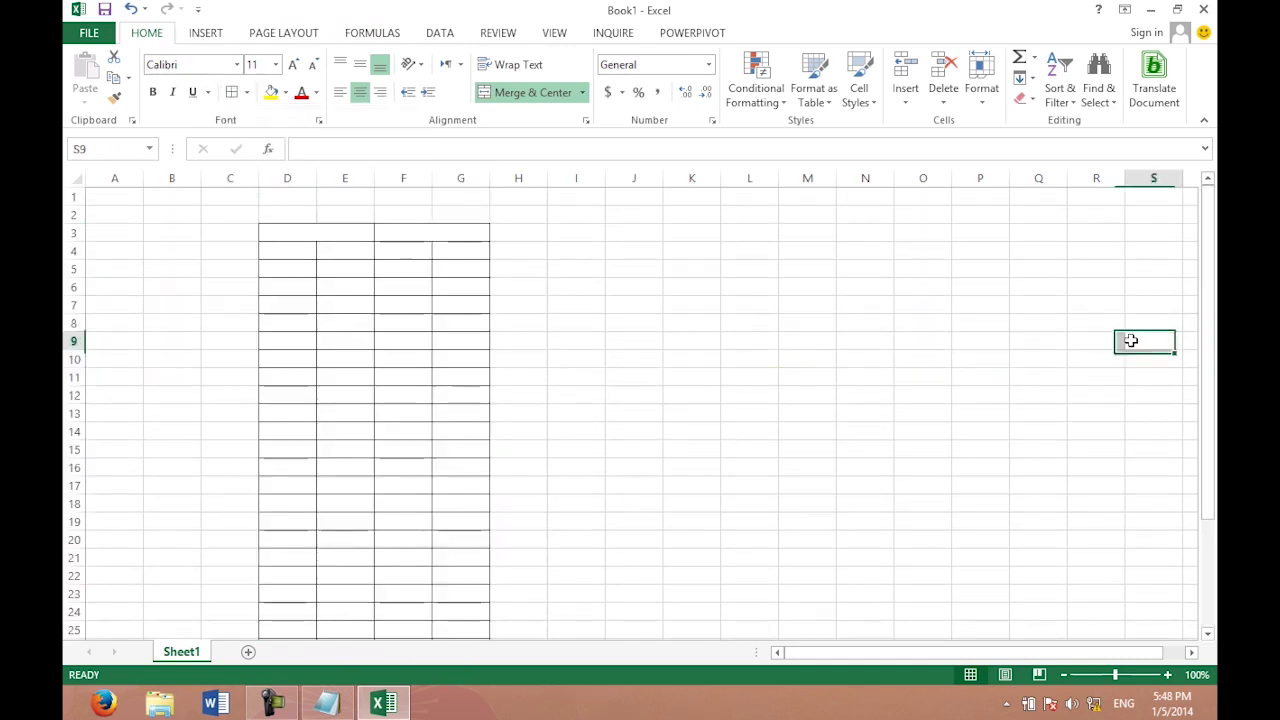
drag(405, 250, 435, 632)
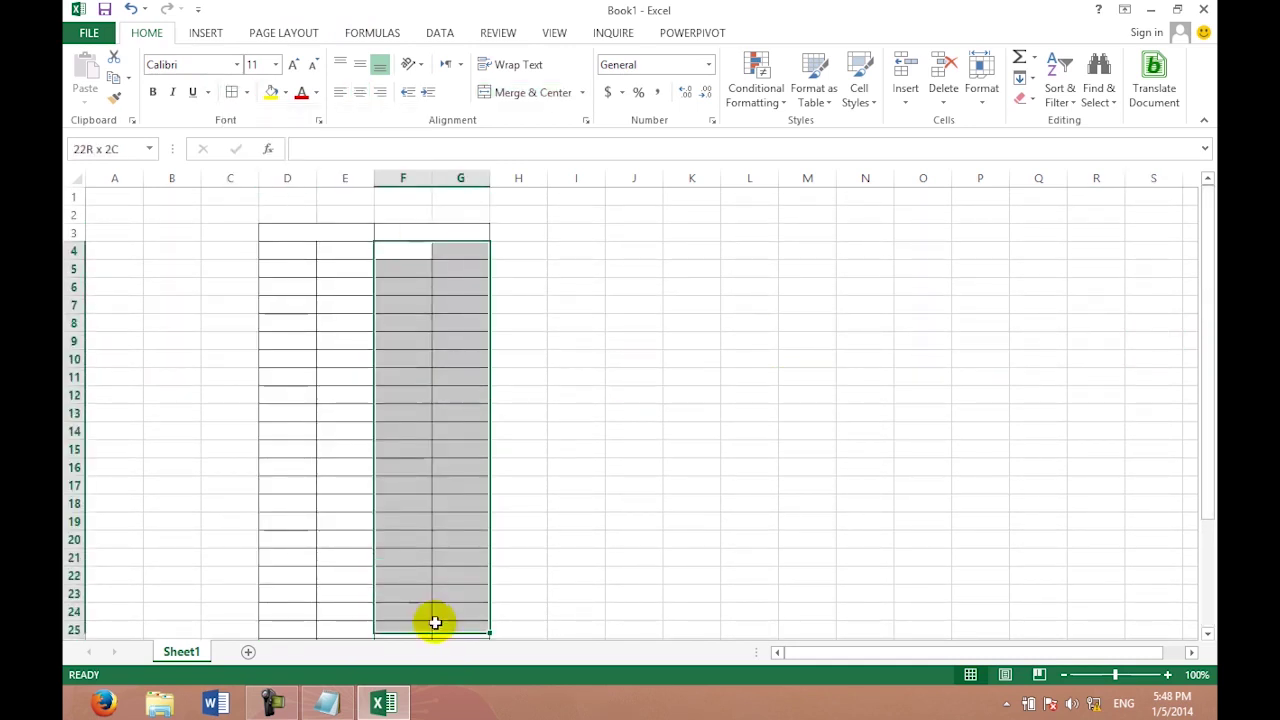
Merge F4:G25 and D4:E25 into two tall cells below the headers.
click(492, 98)
drag(284, 252, 345, 628)
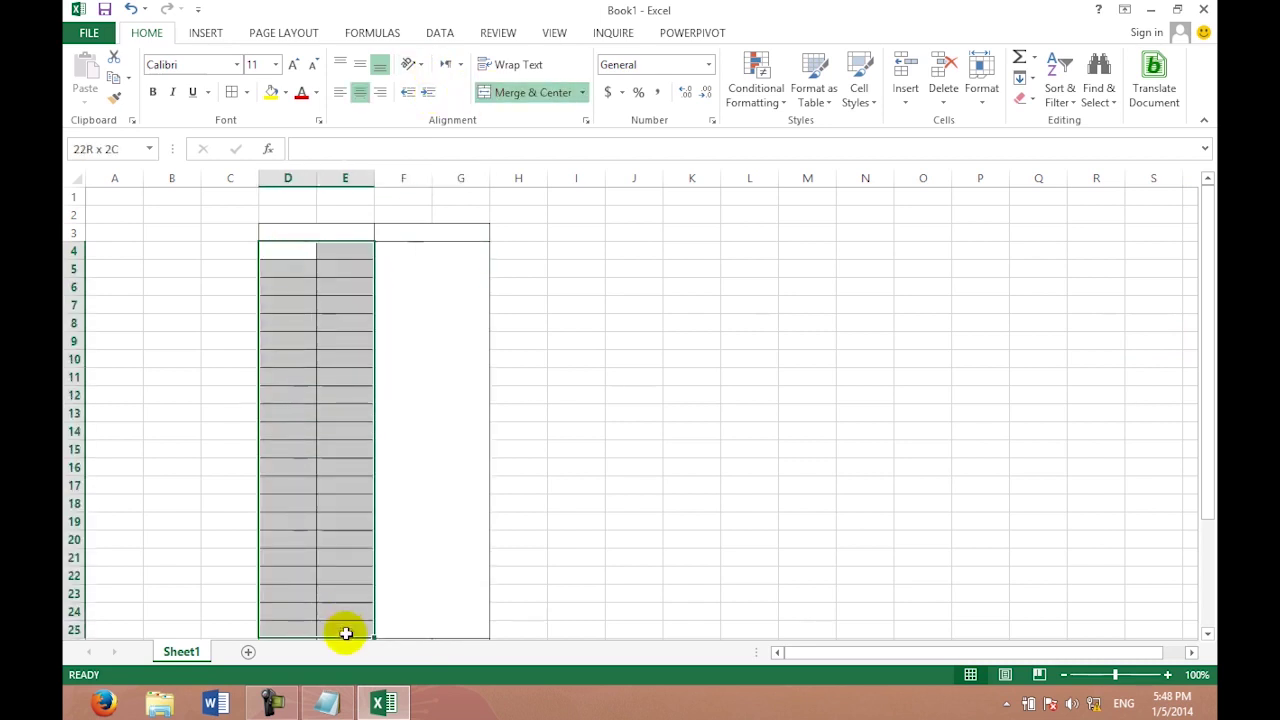
click(499, 91)
click(523, 306)
click(354, 234)
text(Function)
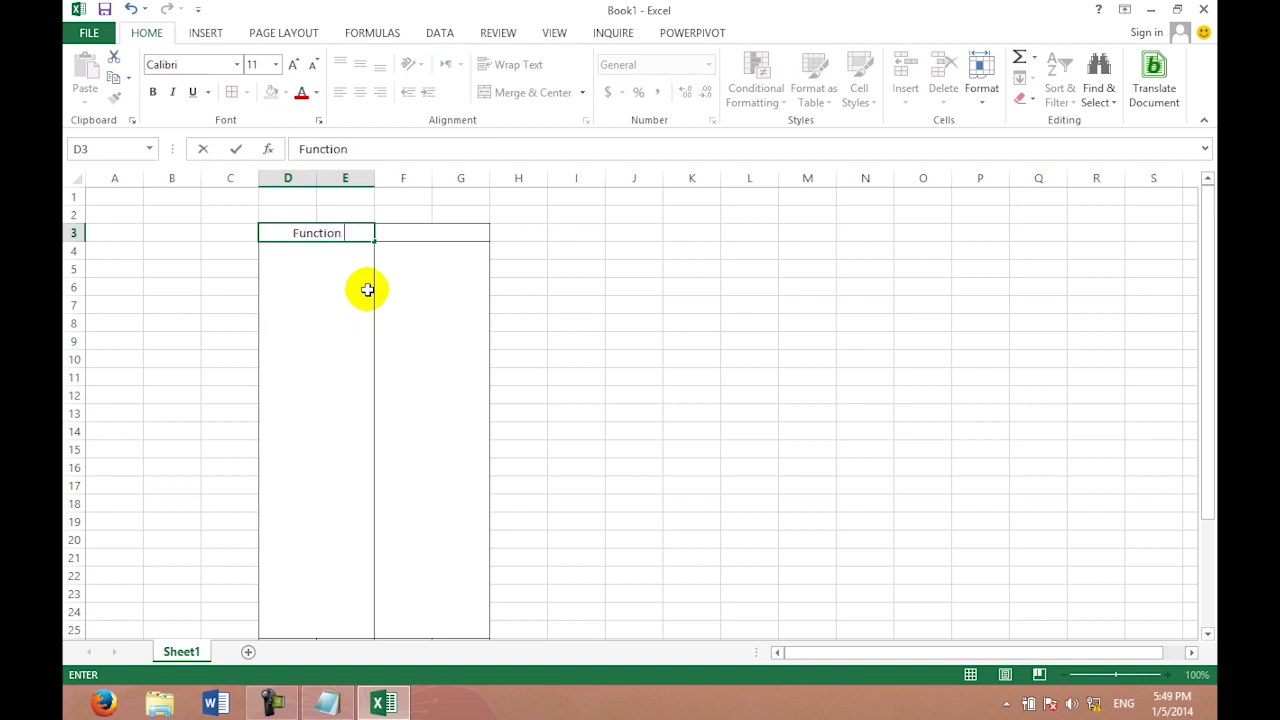
Enter the headings Function in D3 and Example in F3.
key(Tab)
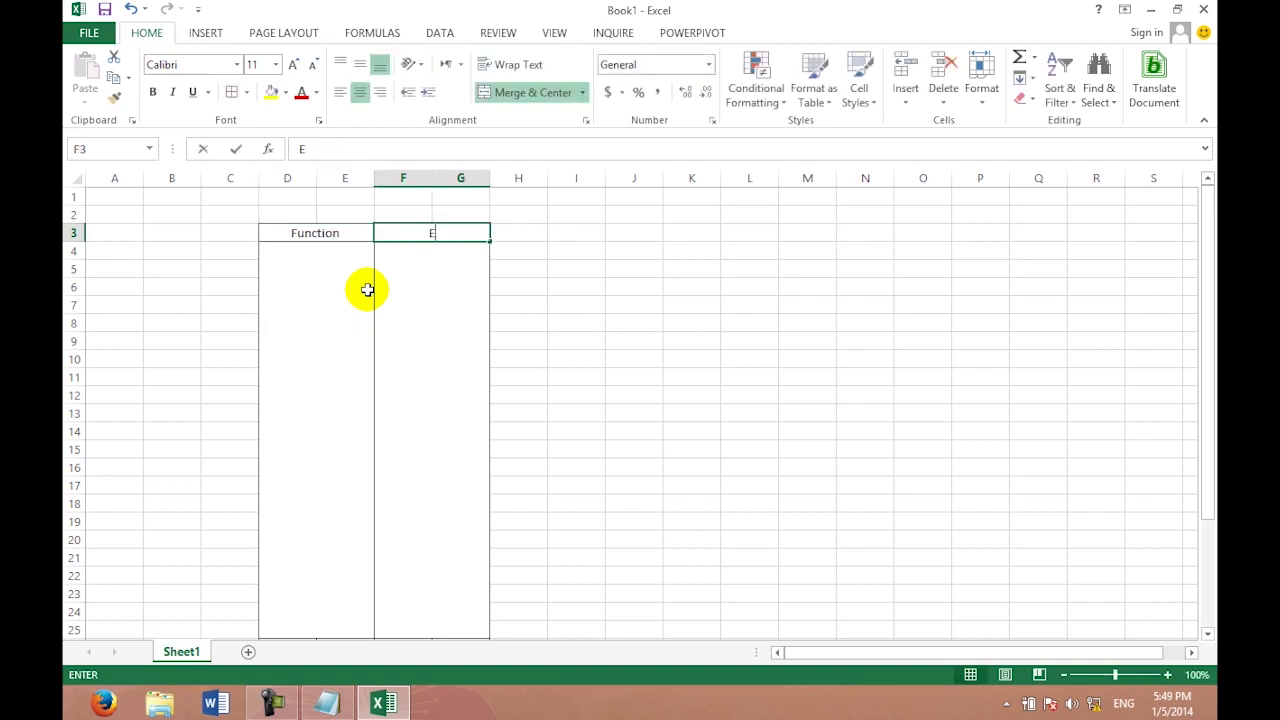
text(xample)
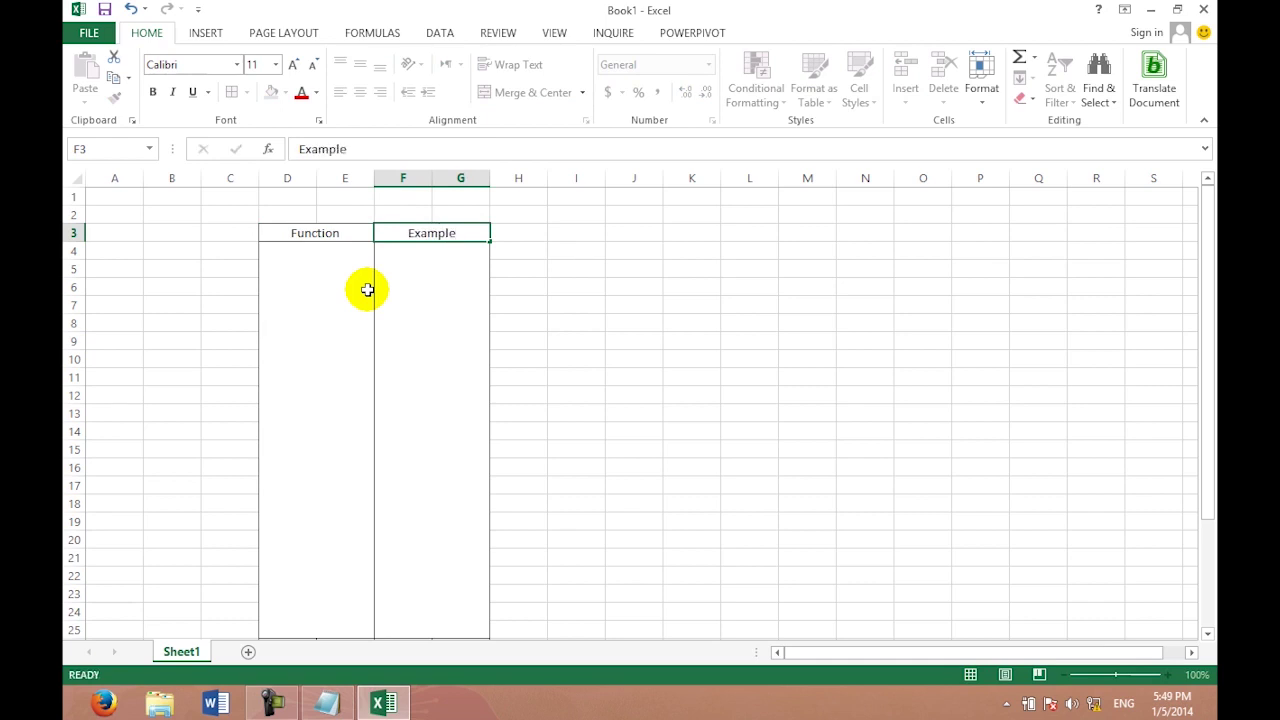
key(Up)
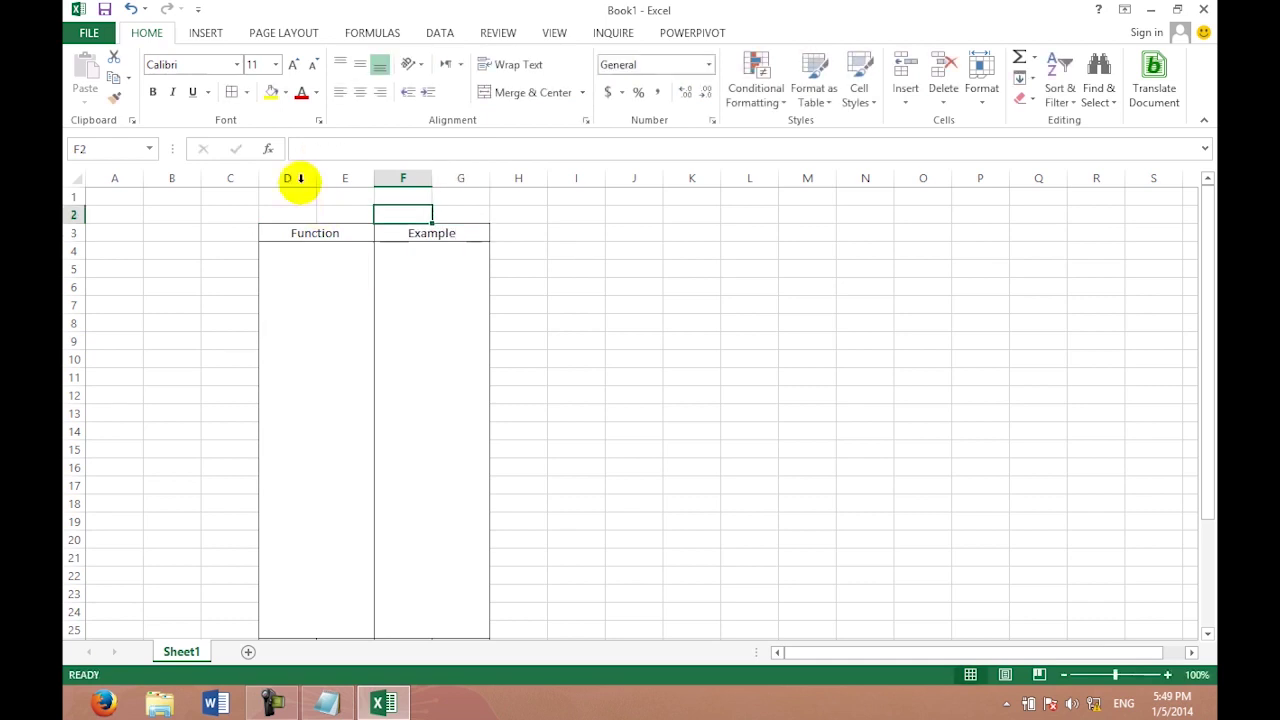
Merge and centre D1:G2 and type the title 'Date and Time Fuctions'.
drag(292, 196, 452, 210)
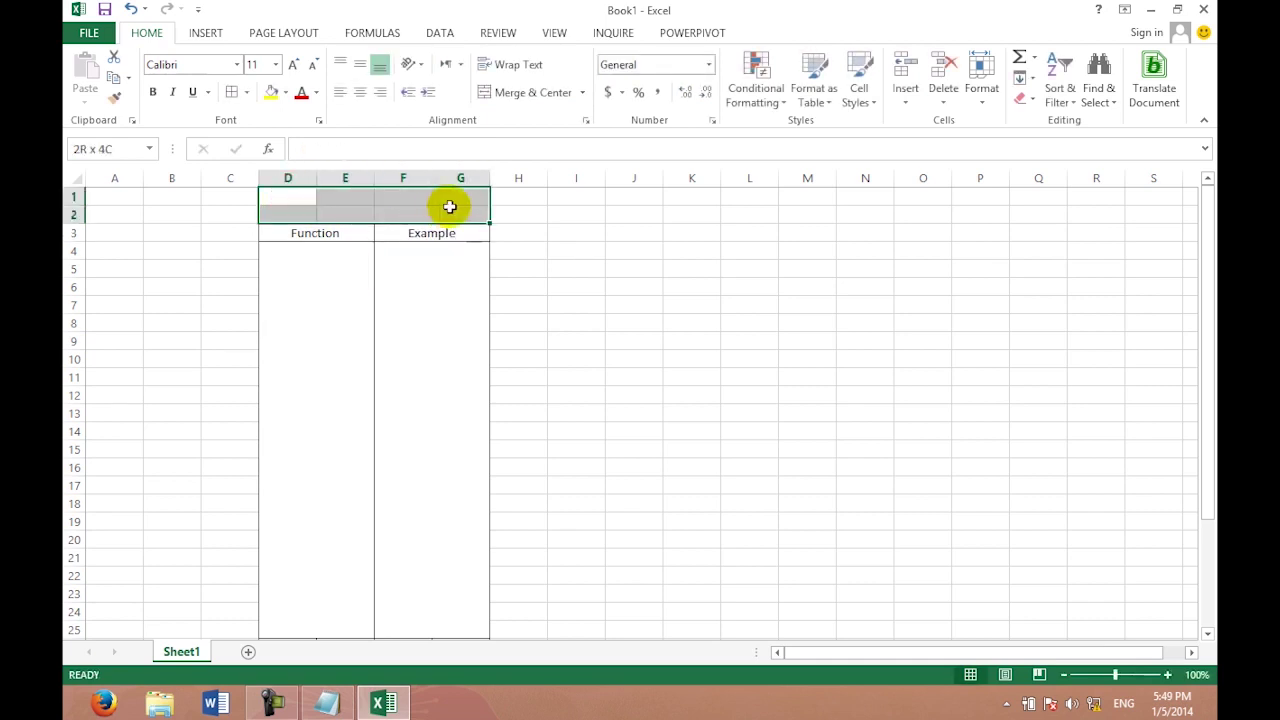
click(502, 94)
text(Date and Ti)
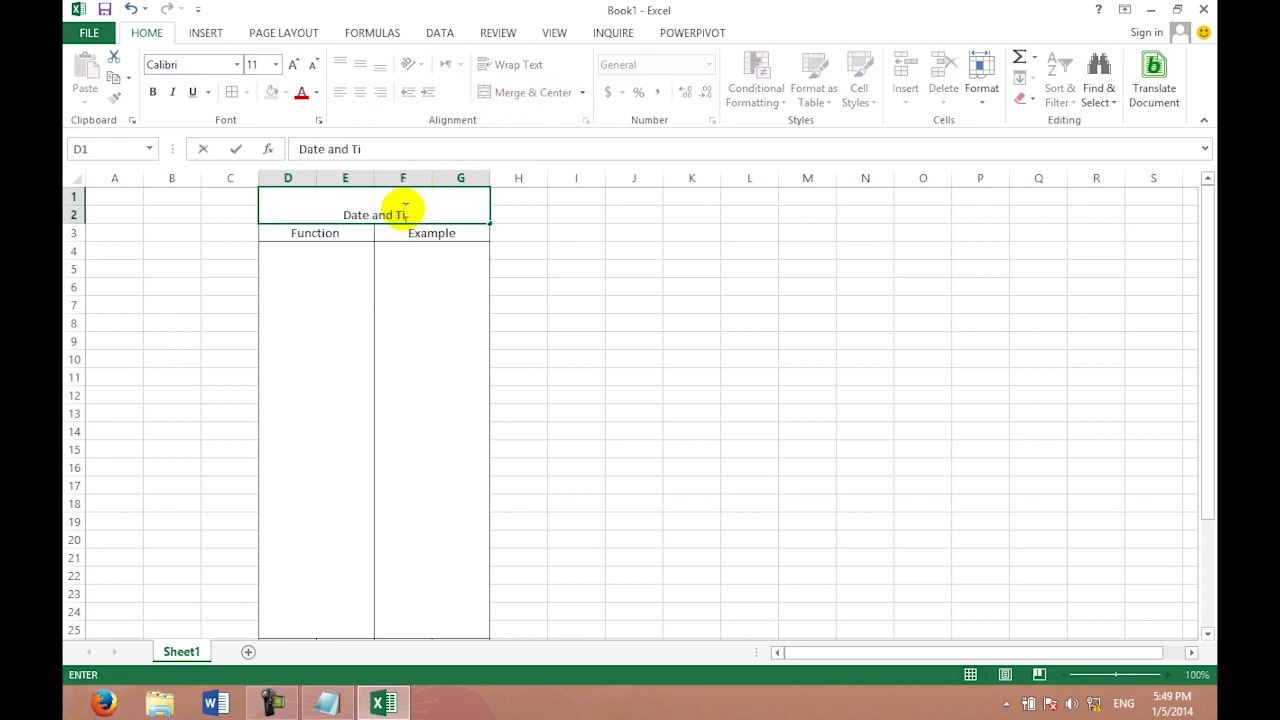
text(me Fuctions)
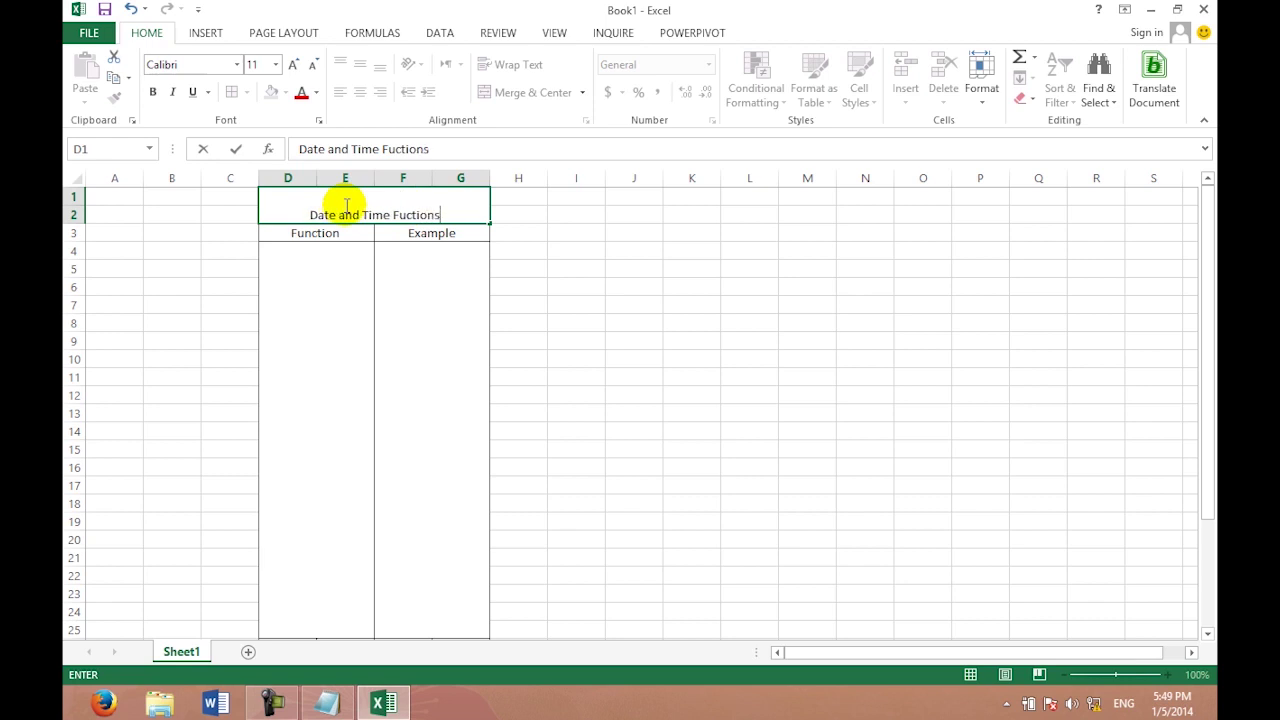
click(591, 306)
click(464, 213)
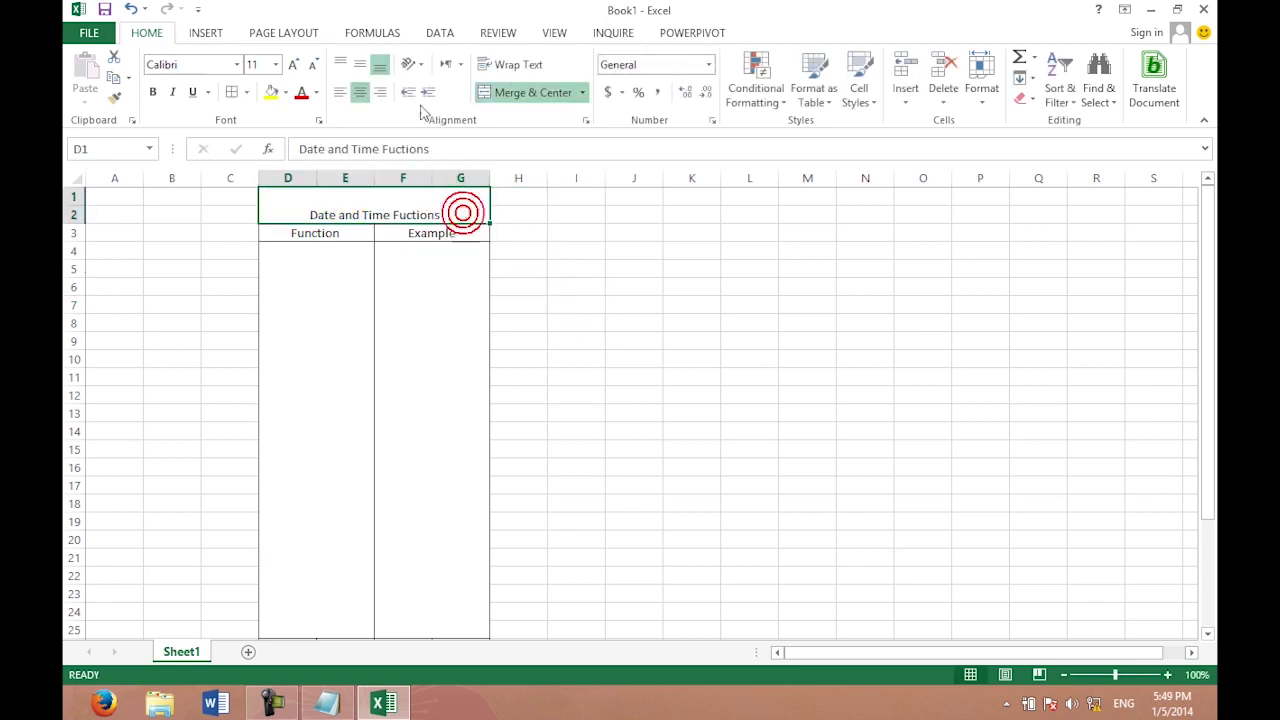
Make the title vertically centred and bold, with a yellow fill and a theme font colour.
click(360, 64)
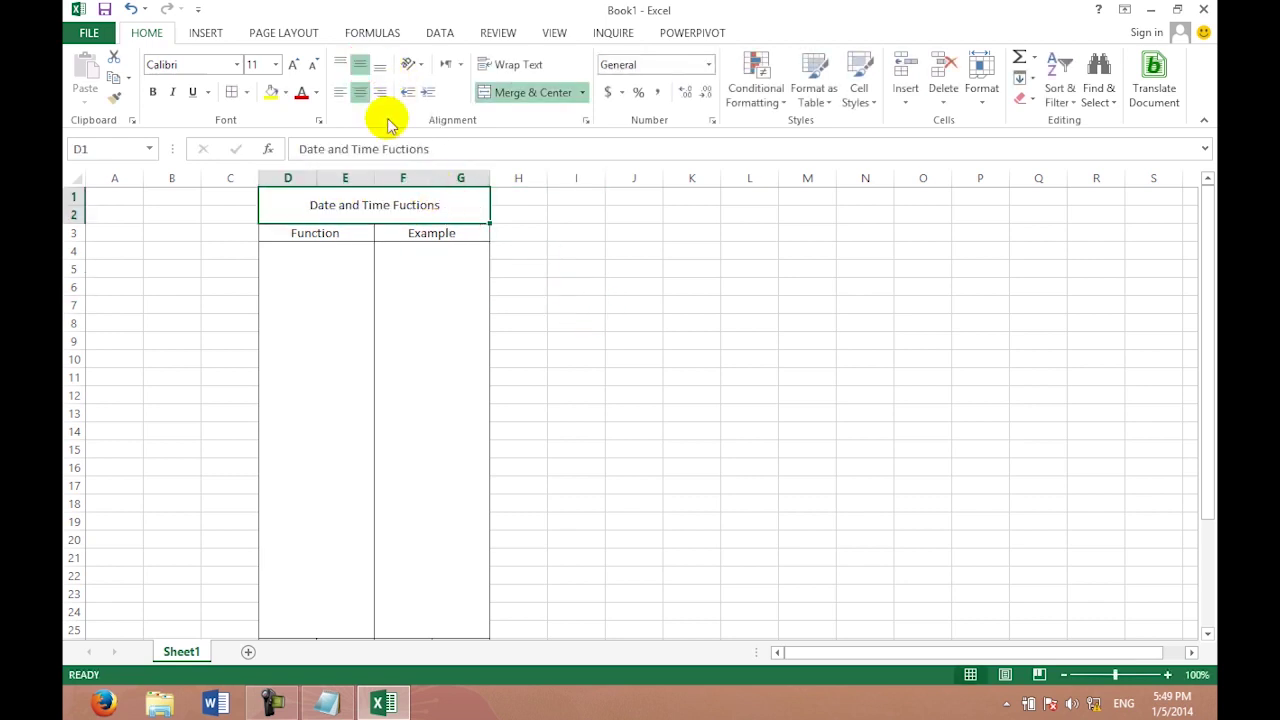
click(153, 92)
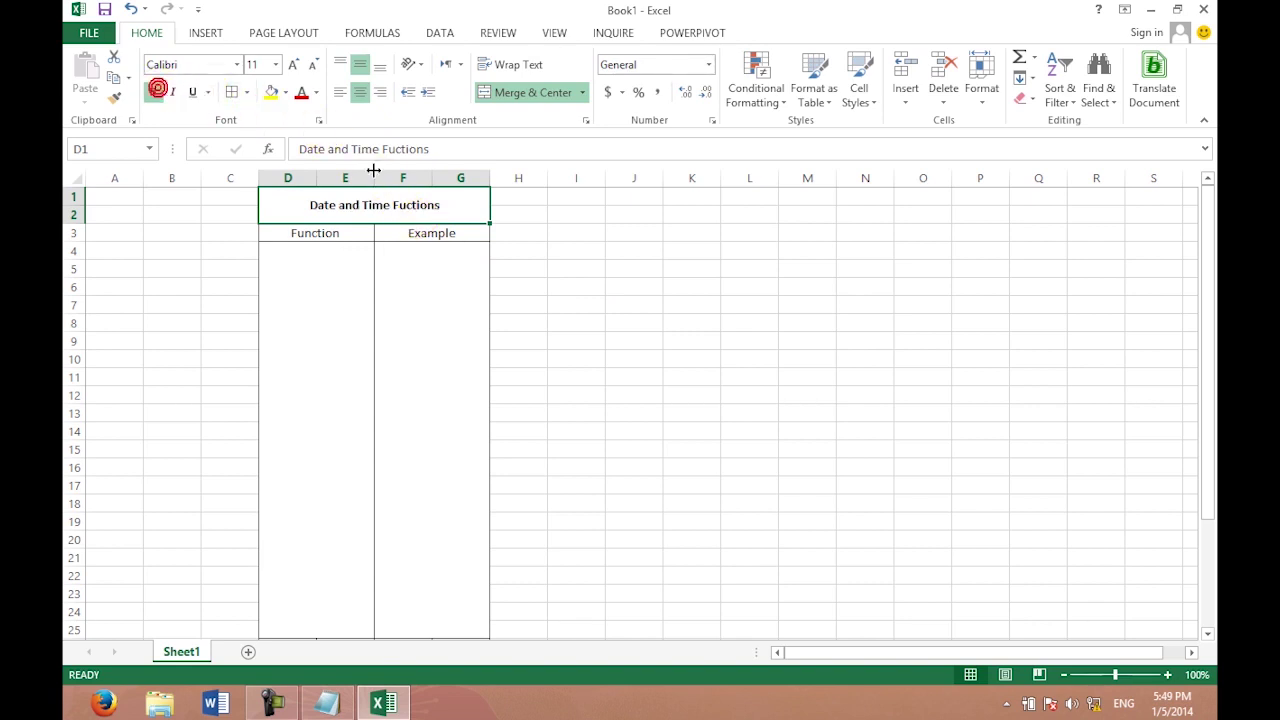
click(268, 95)
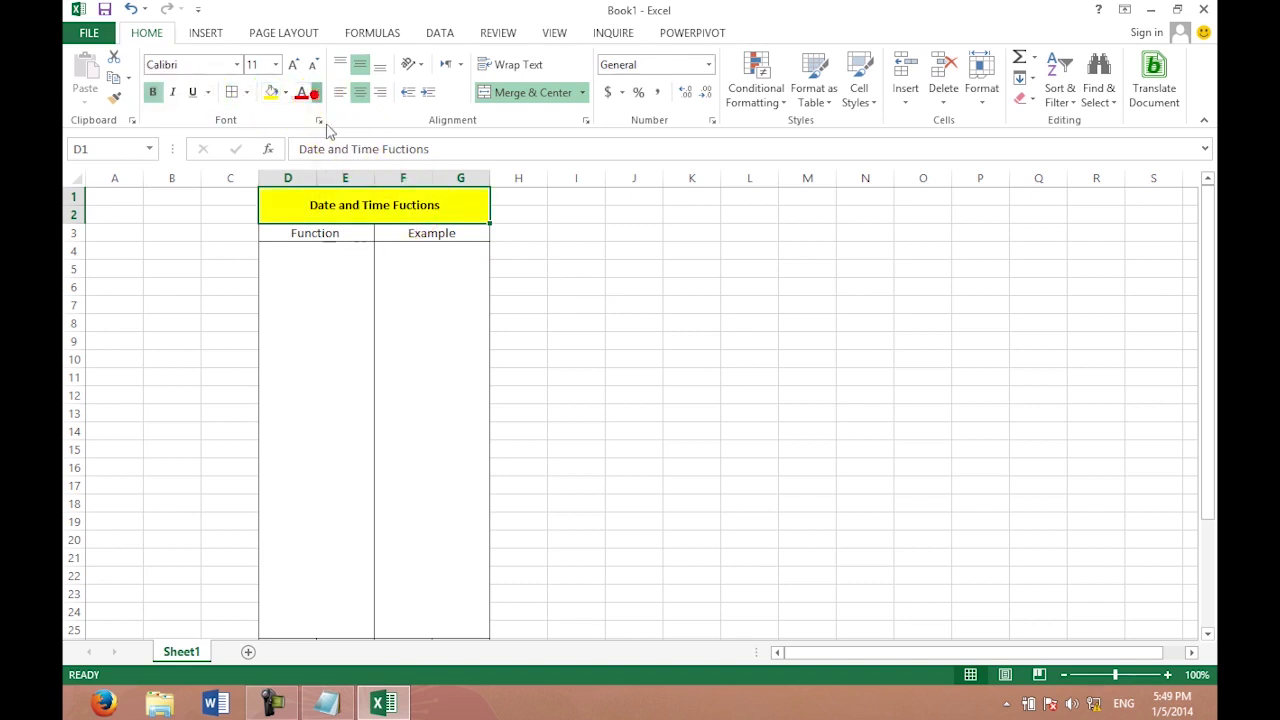
click(316, 92)
click(377, 220)
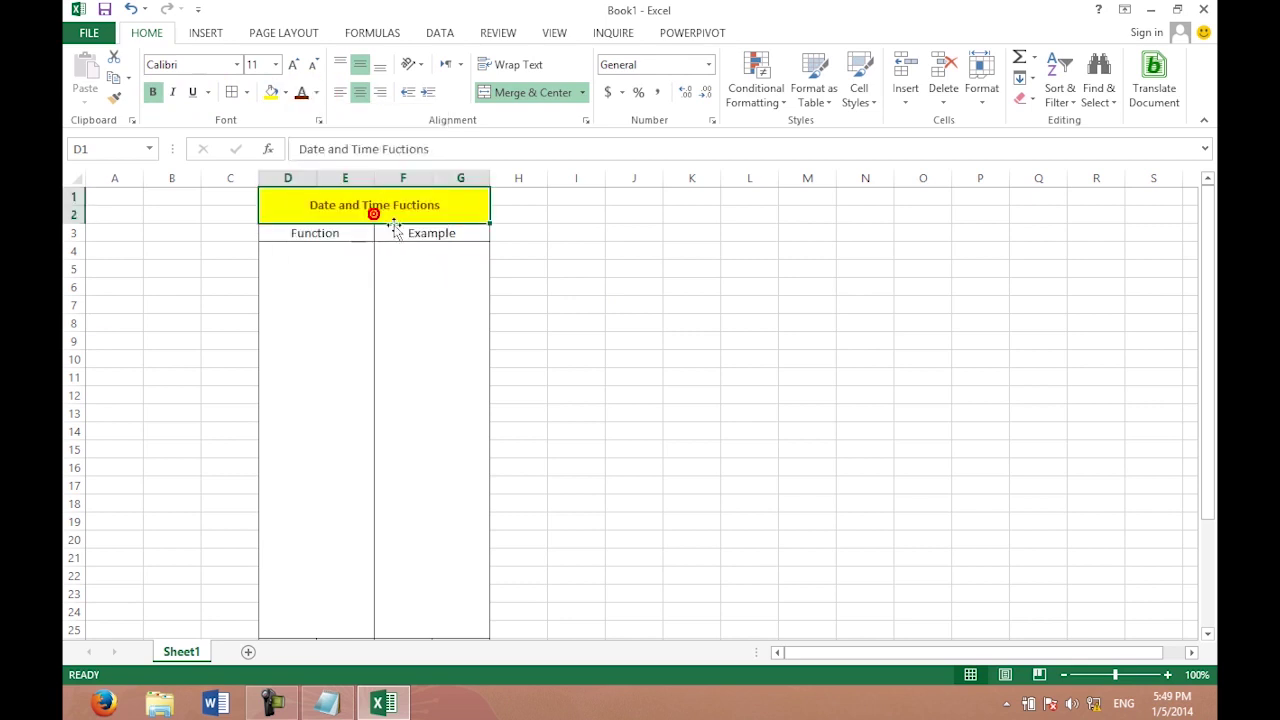
Give the Function and Example headings a blue fill with white text.
drag(339, 233, 407, 233)
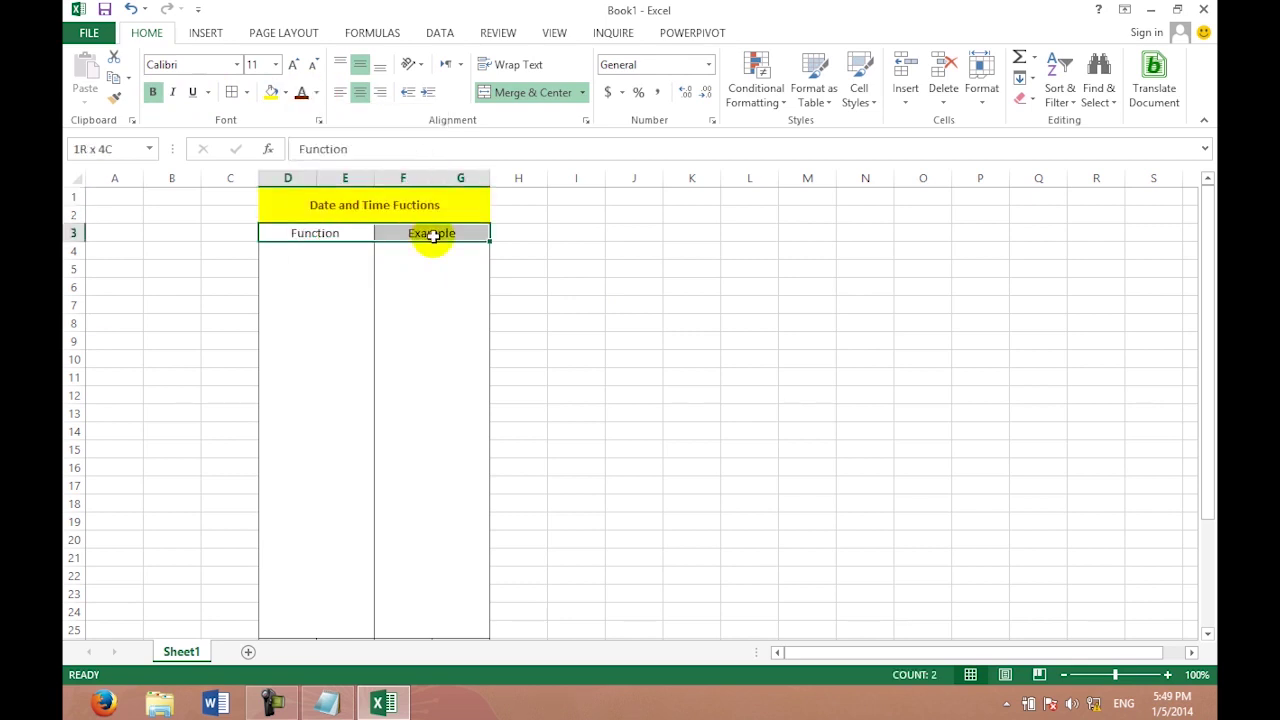
click(287, 92)
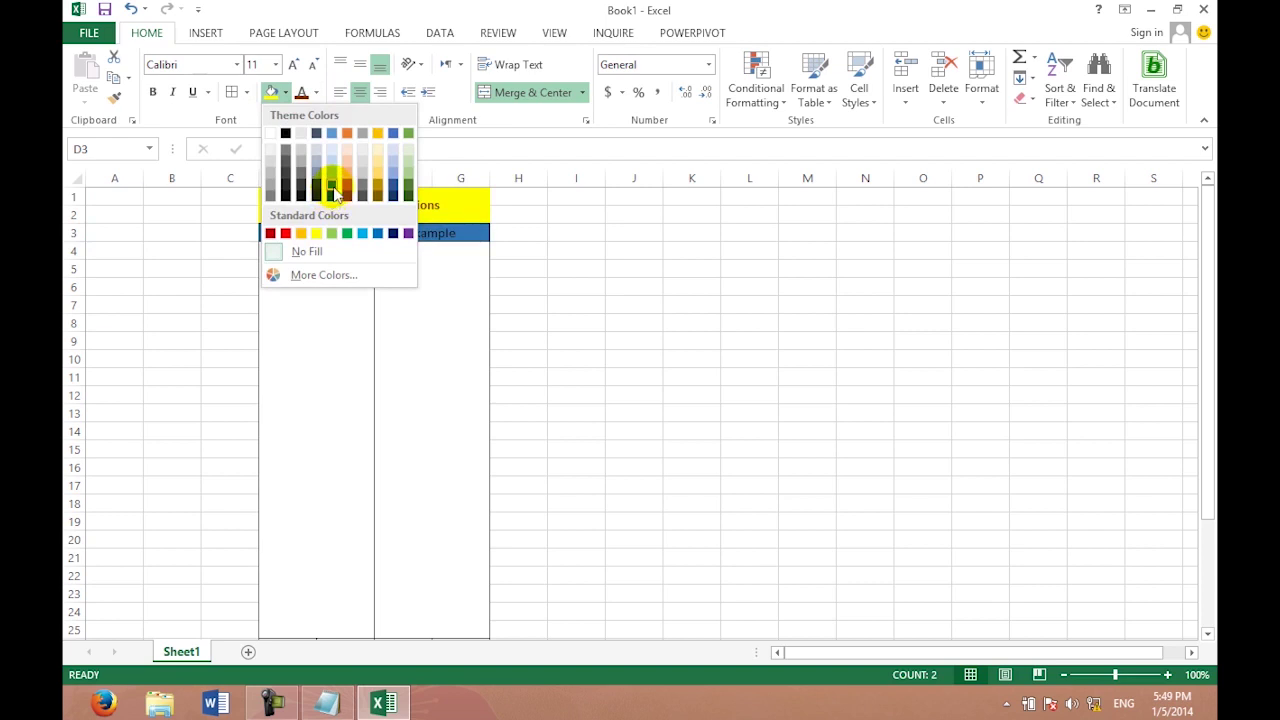
click(331, 181)
click(315, 92)
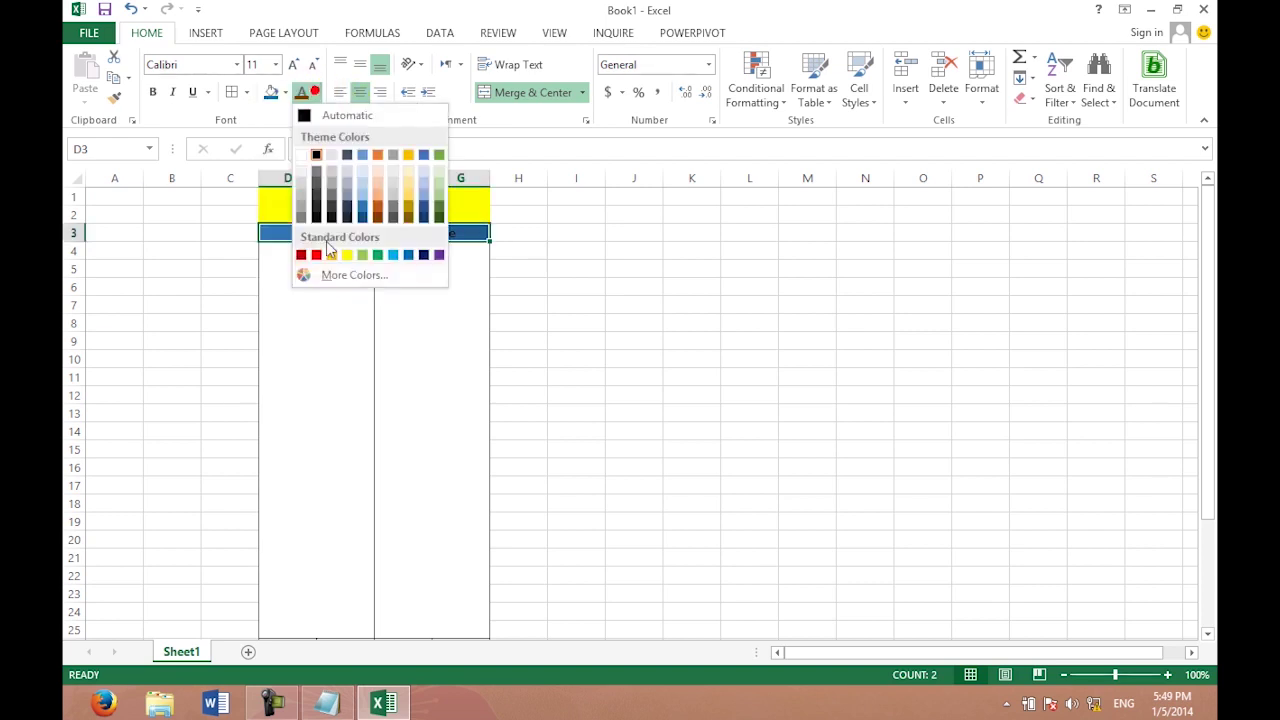
click(300, 150)
Correct the title spelling to 'Date and Time Functions'.
double_click(305, 149)
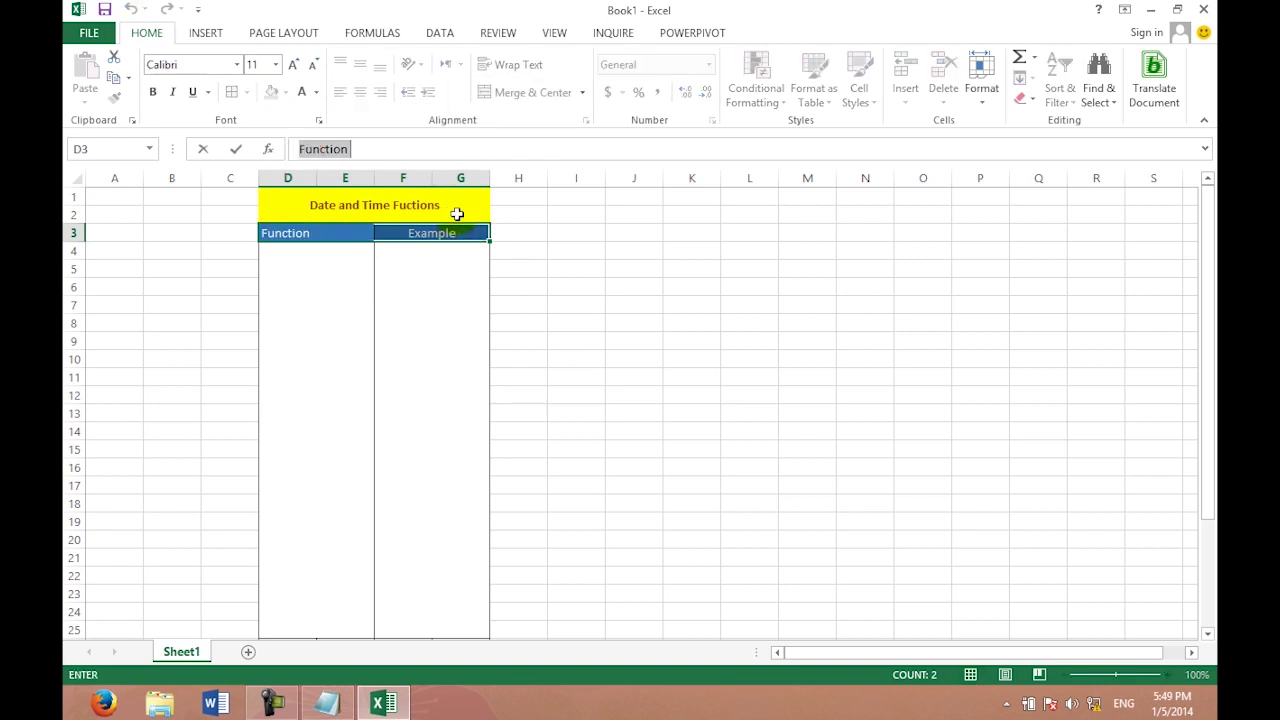
click(456, 214)
double_click(456, 213)
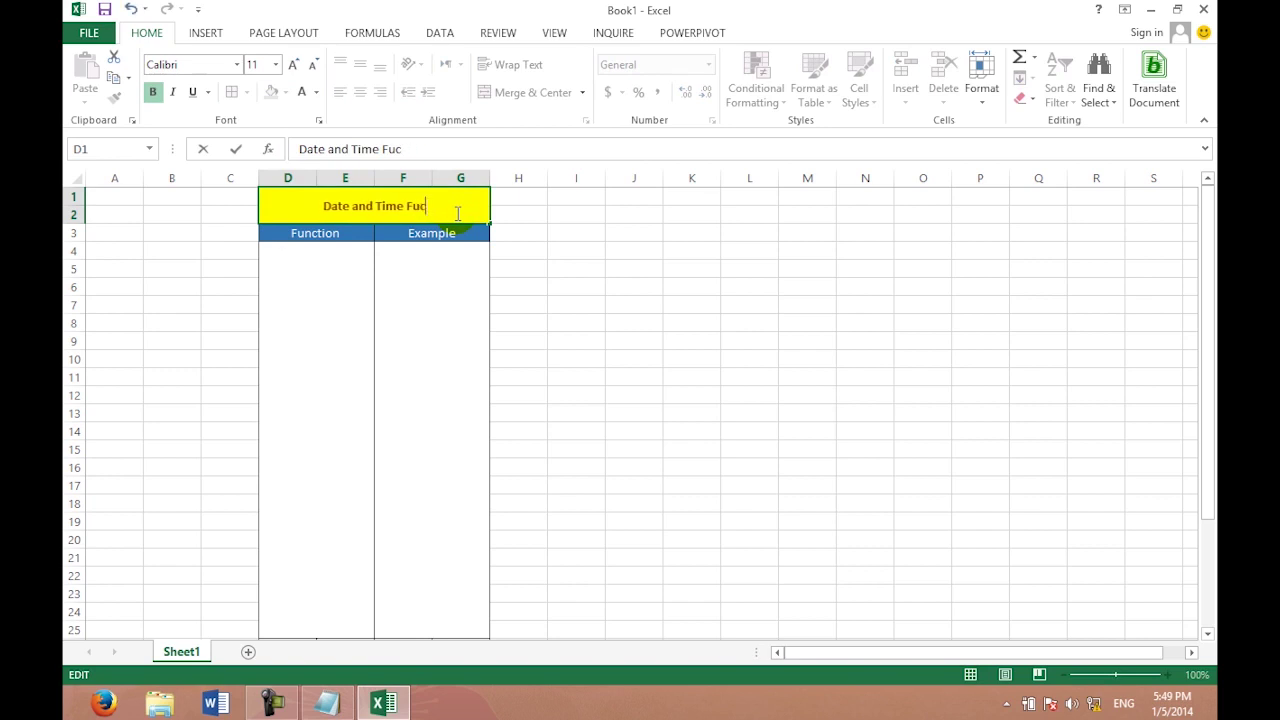
text(nctions)
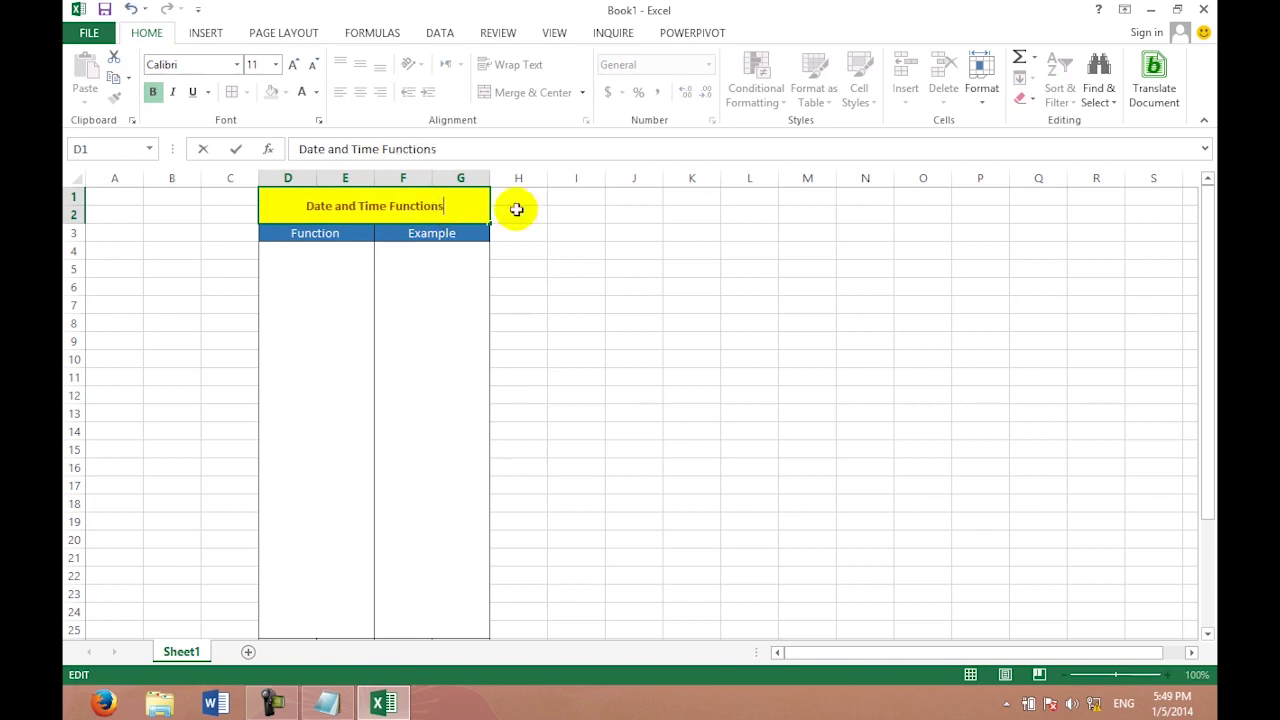
click(563, 213)
click(364, 287)
click(364, 287)
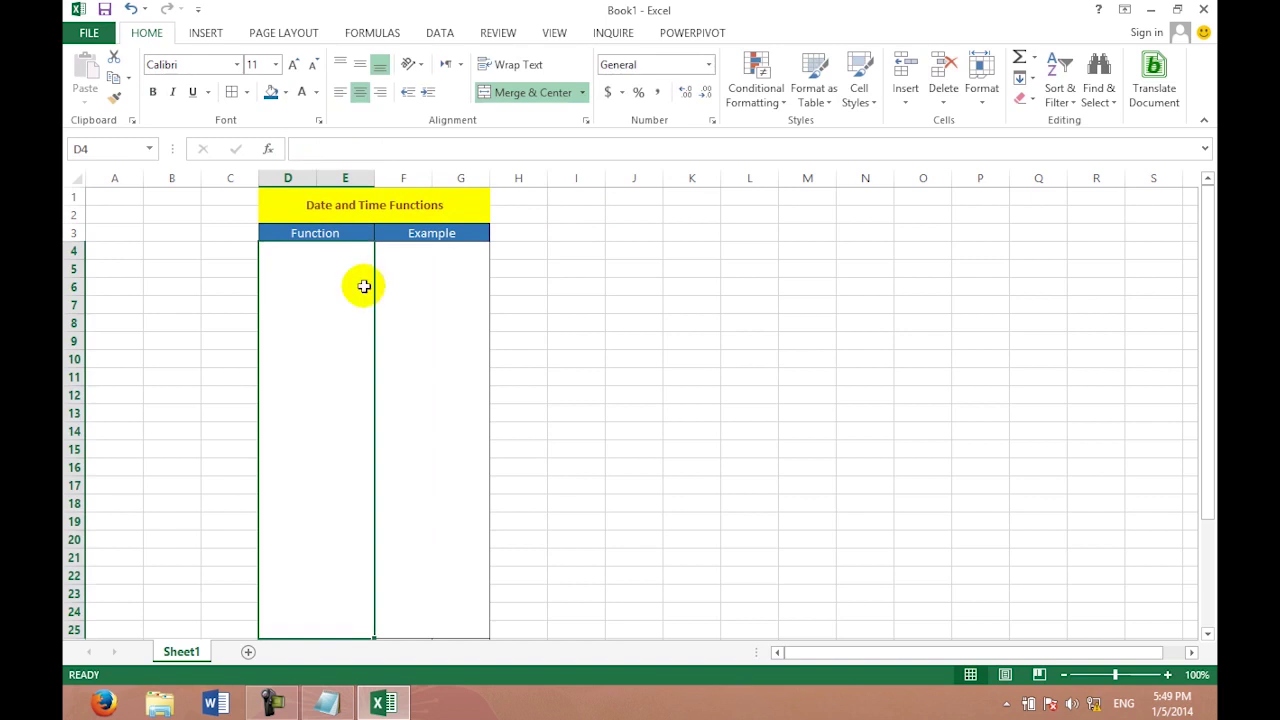
Merge the selected table body below the headers without centring.
click(428, 281)
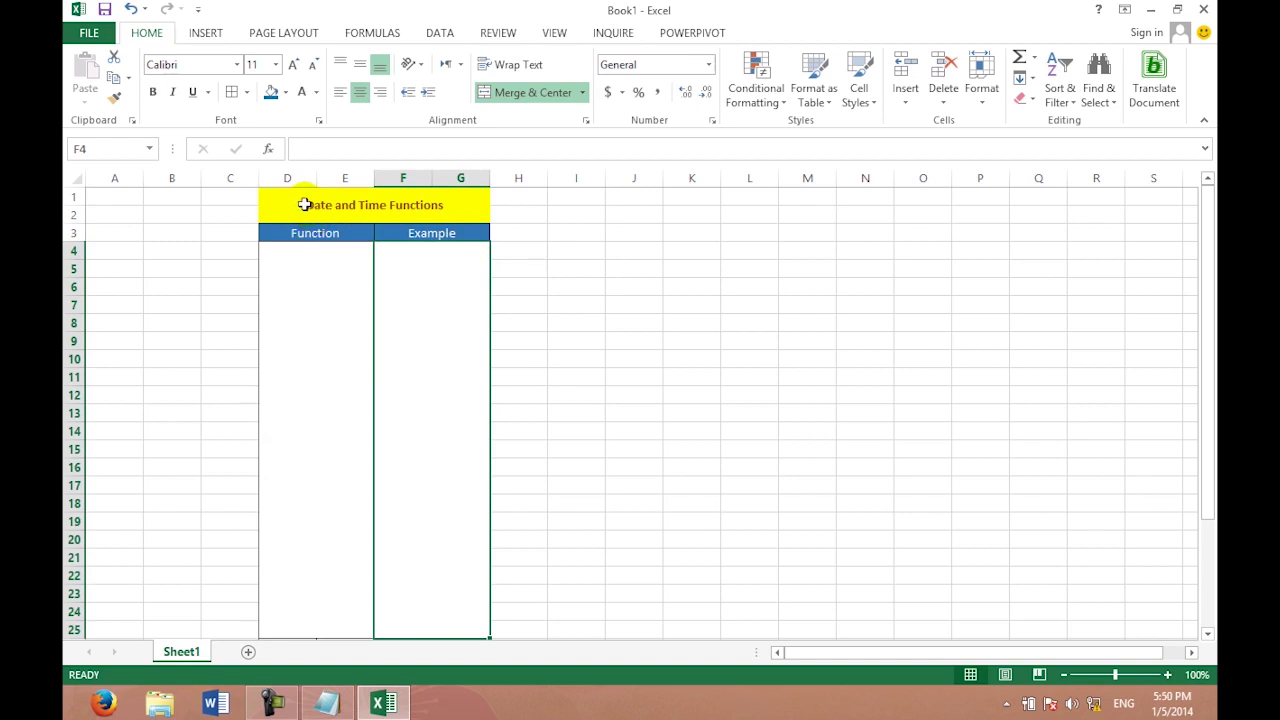
drag(283, 257, 419, 433)
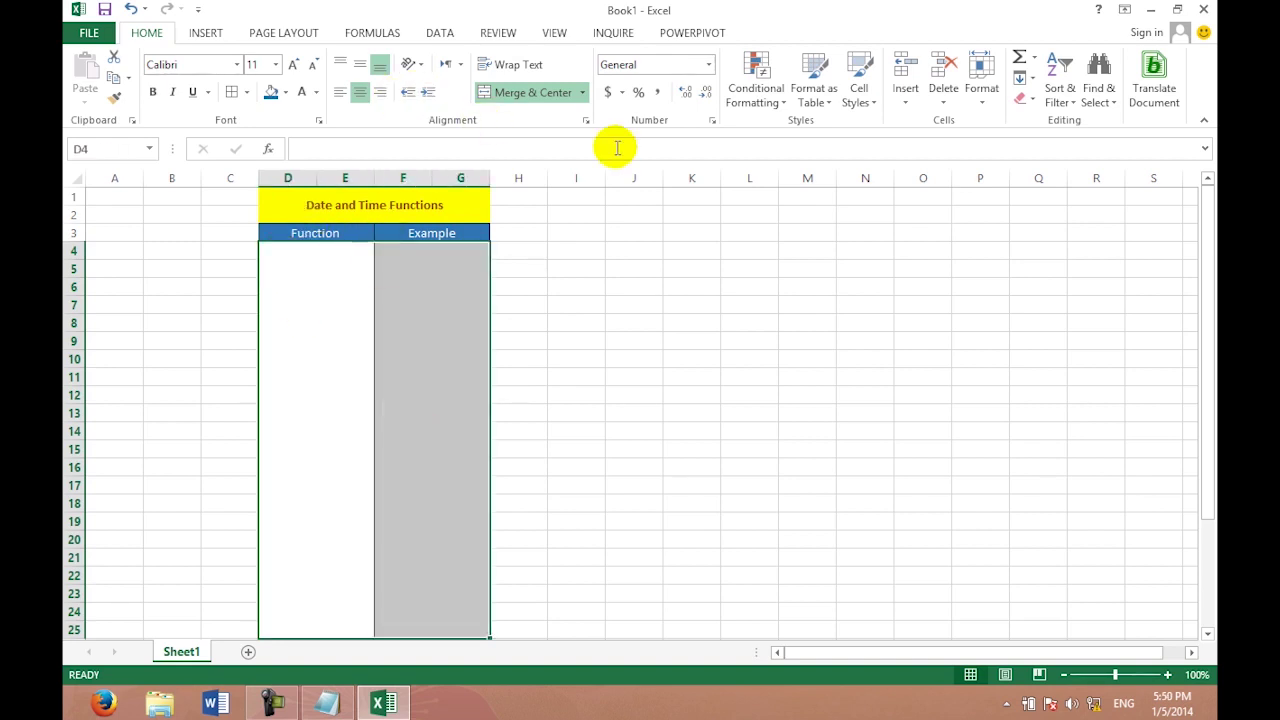
click(584, 93)
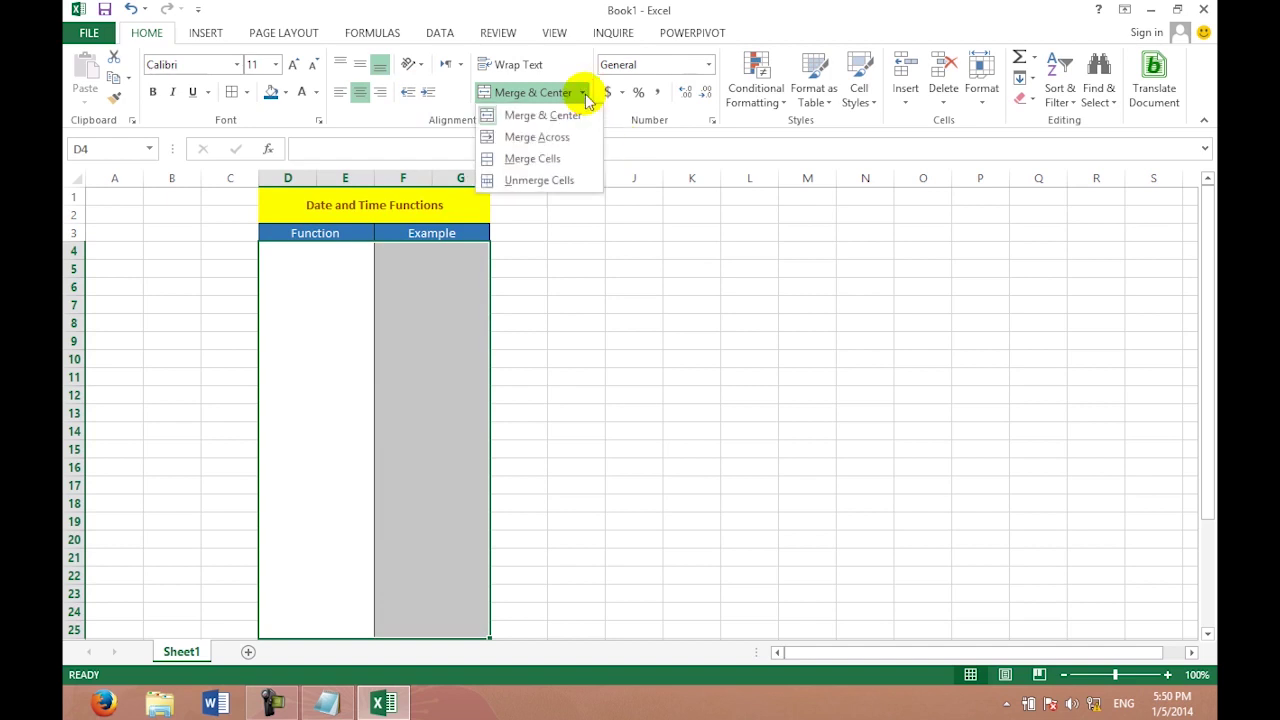
click(551, 158)
click(596, 356)
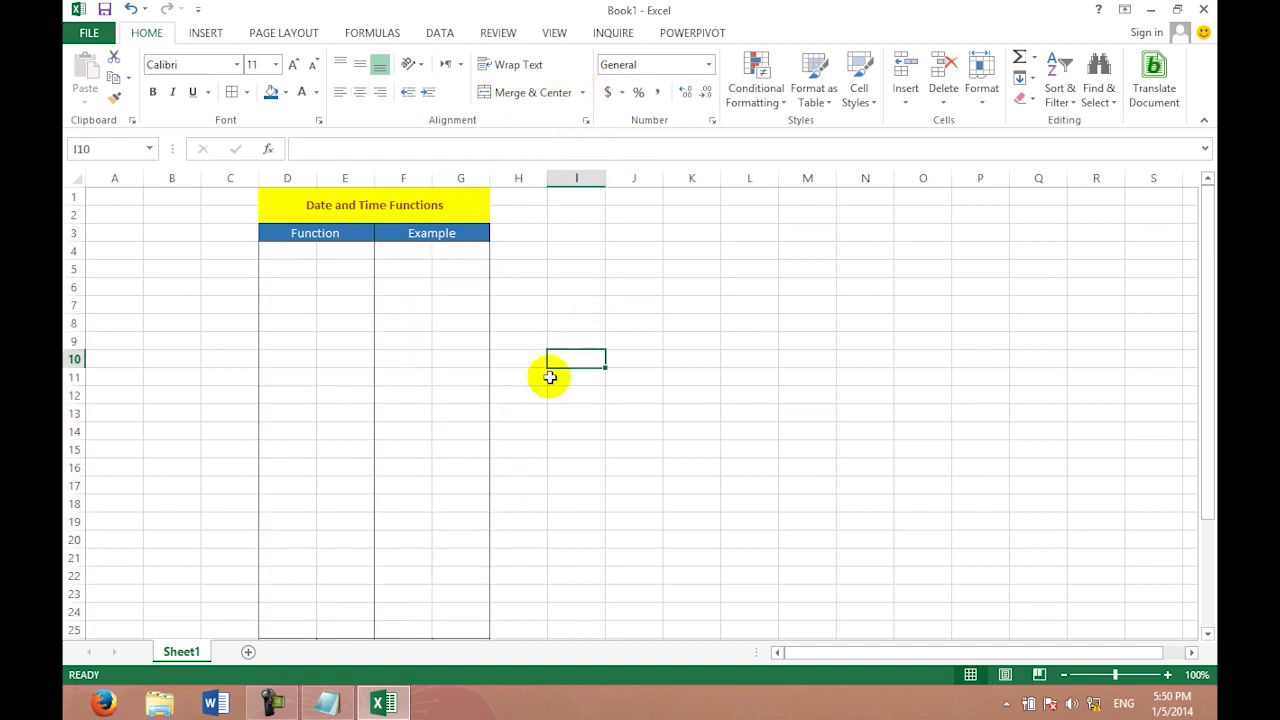
Merge columns D and E into one Function cell for rows 4 through 9.
drag(302, 251, 329, 257)
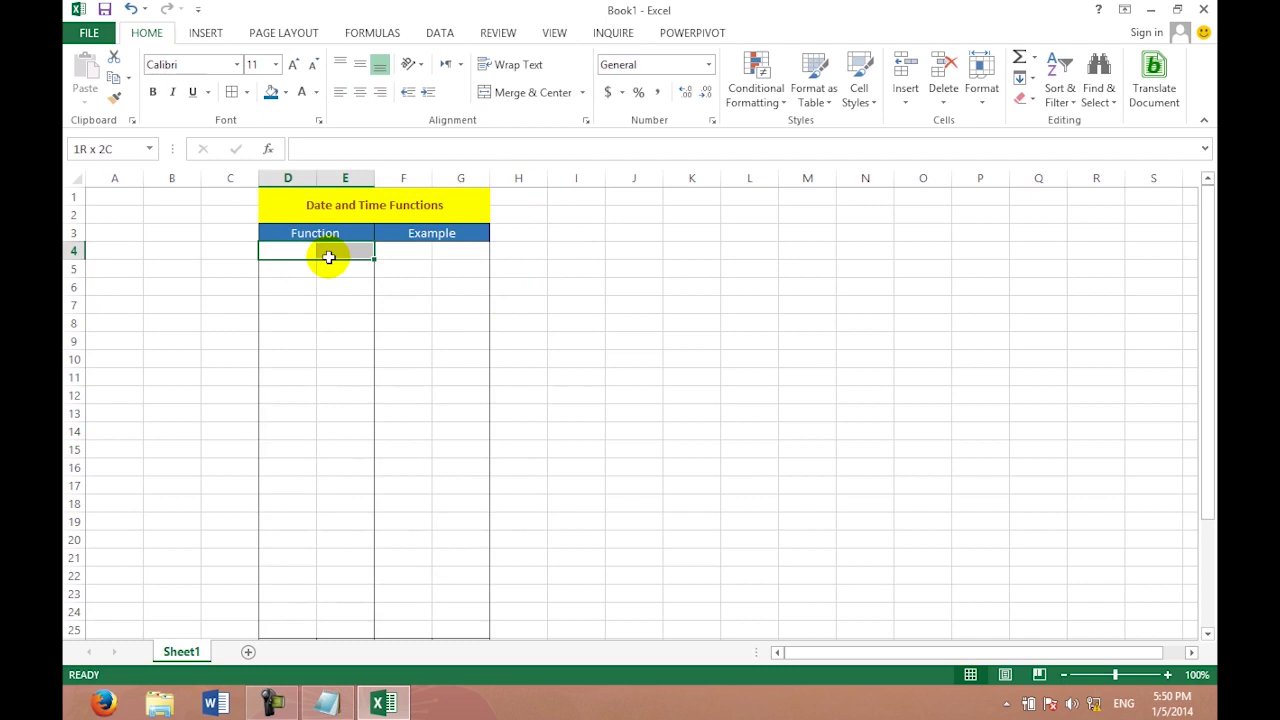
drag(329, 257, 423, 251)
click(361, 287)
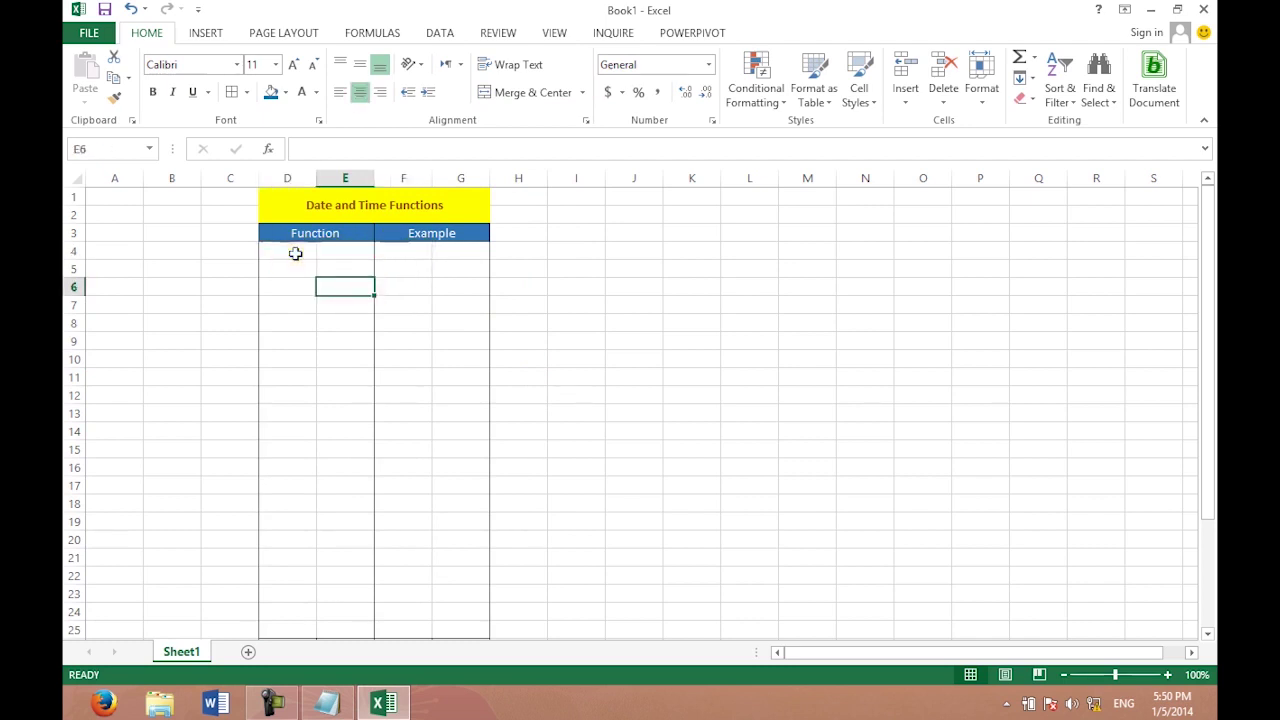
drag(291, 252, 354, 250)
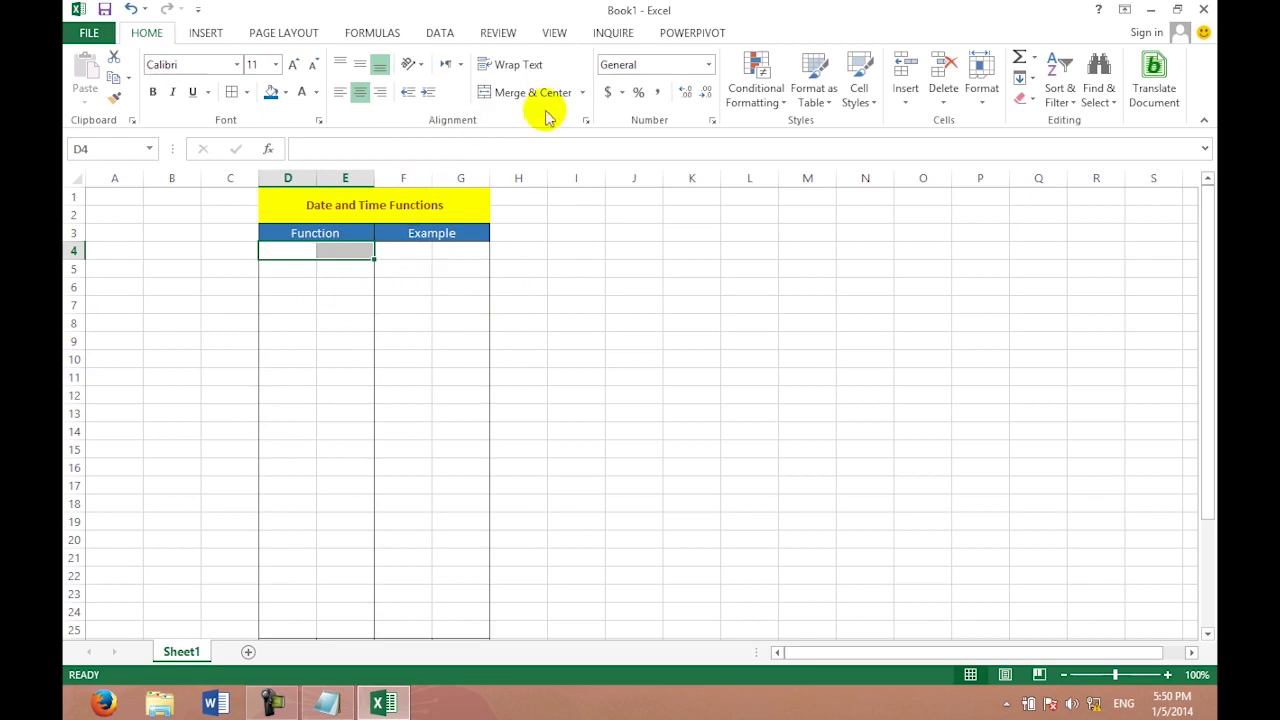
click(495, 92)
mouse_move(293, 266)
mouse_down()
mouse_move(351, 268)
mouse_move(355, 287)
mouse_up()
click(510, 92)
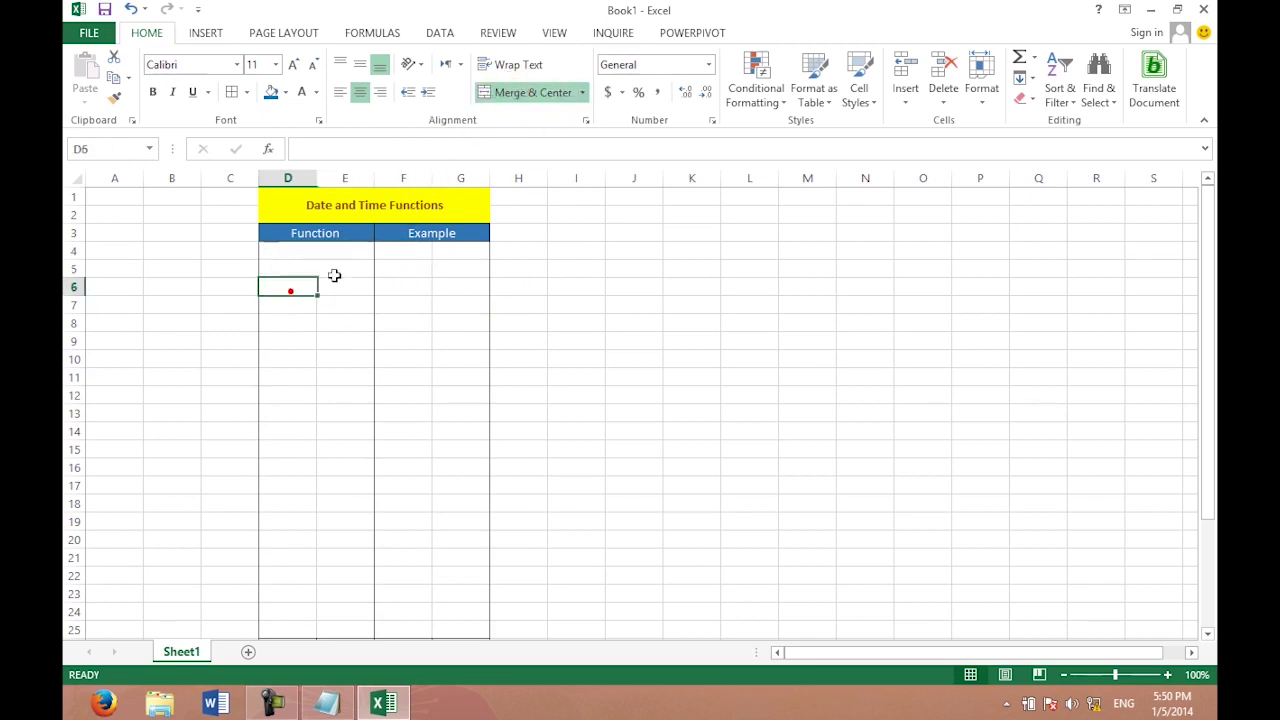
click(500, 92)
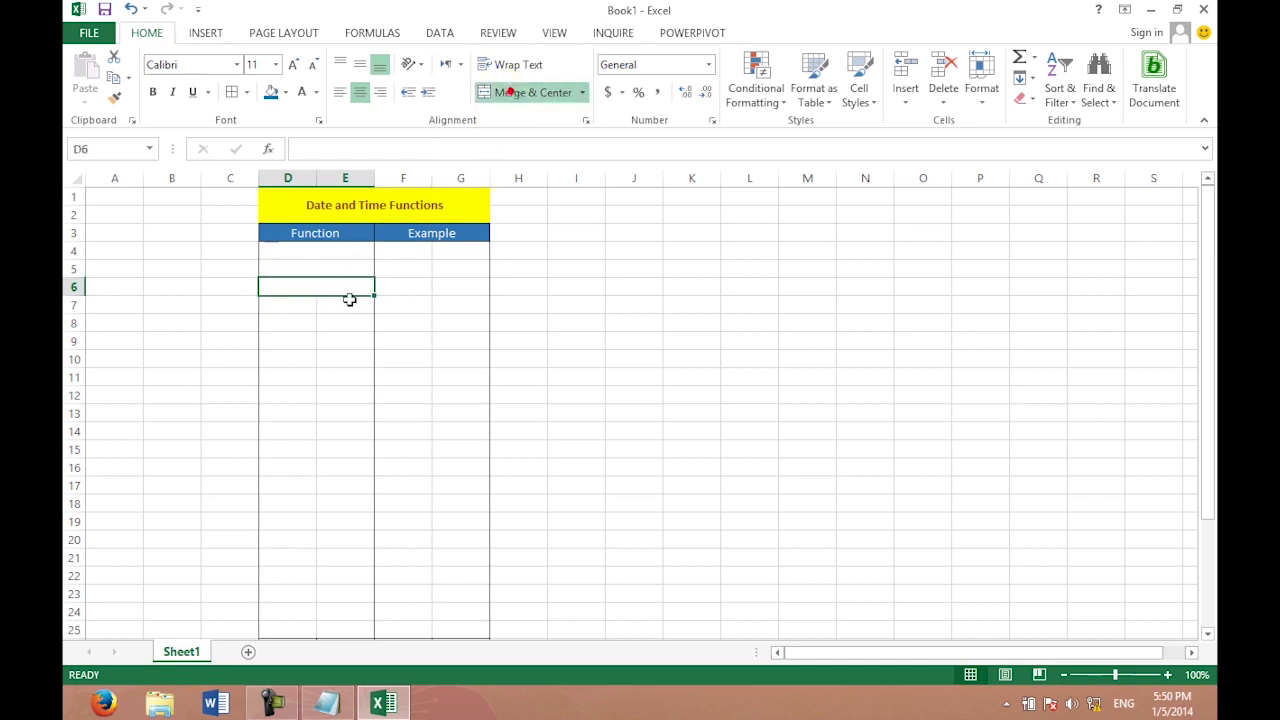
mouse_move(295, 305)
mouse_down()
mouse_move(350, 305)
mouse_move(358, 320)
mouse_up()
click(515, 93)
click(528, 92)
click(287, 341)
drag(322, 340, 343, 341)
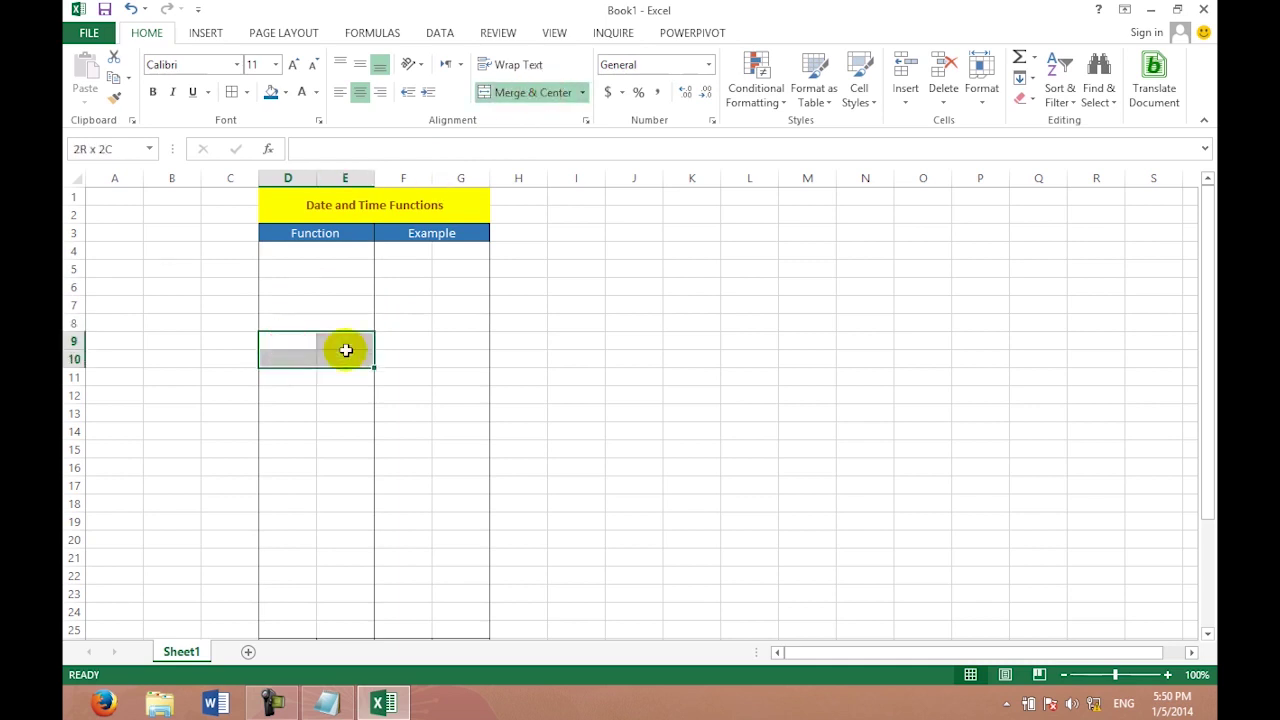
click(533, 93)
Merge columns D and E into one Function cell for rows 10 through 15.
click(295, 357)
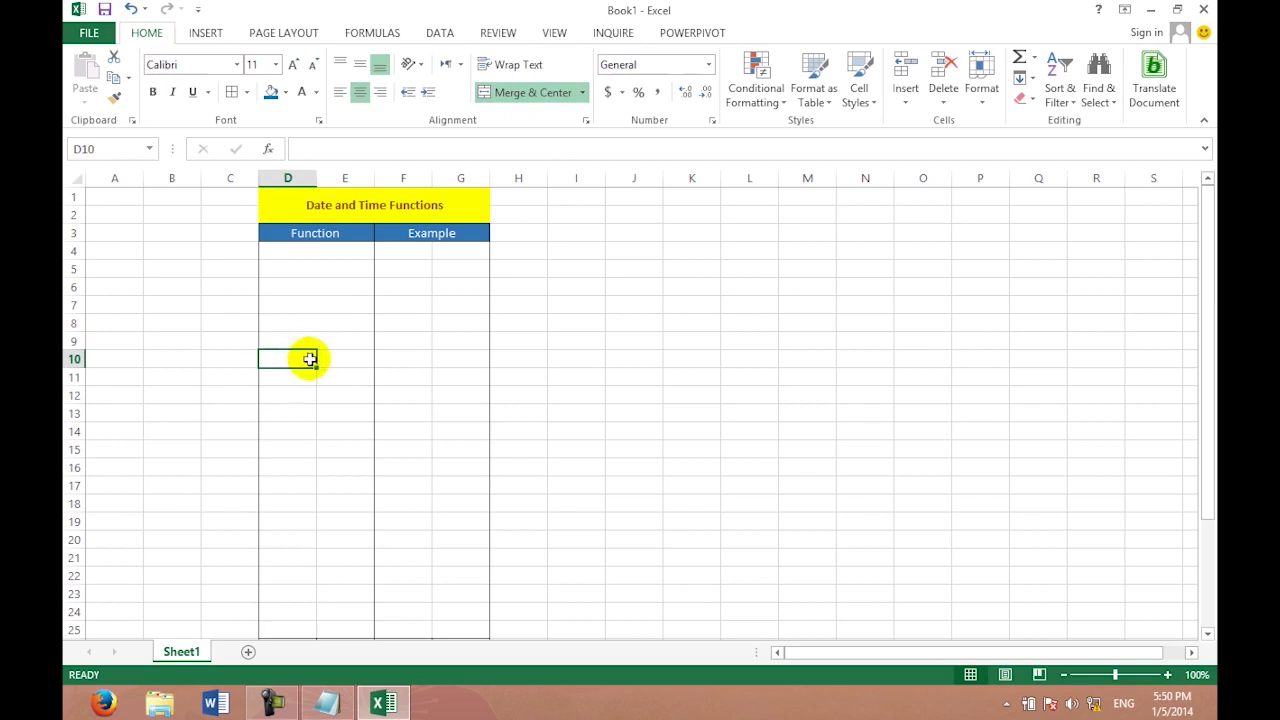
mouse_move(295, 357)
mouse_down()
mouse_move(277, 386)
mouse_move(330, 366)
mouse_up()
click(533, 92)
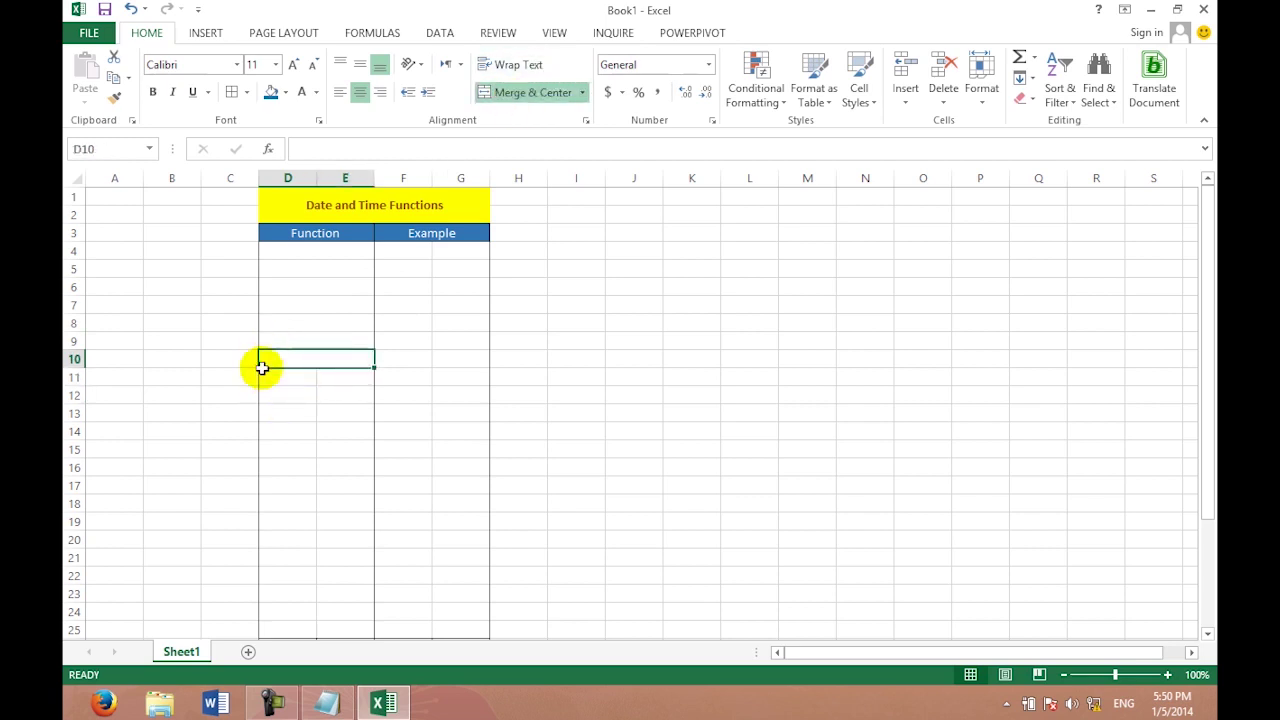
mouse_move(263, 357)
mouse_down()
mouse_move(274, 376)
mouse_move(337, 371)
mouse_up()
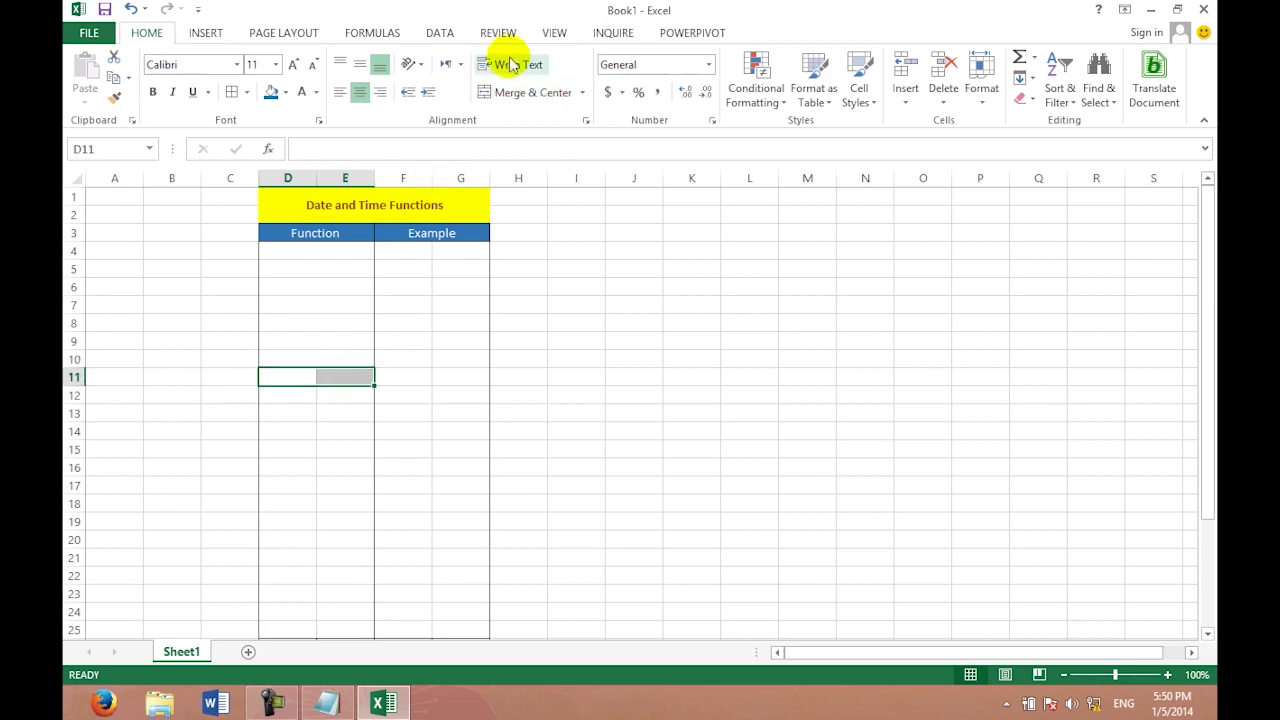
click(520, 92)
drag(300, 395, 351, 391)
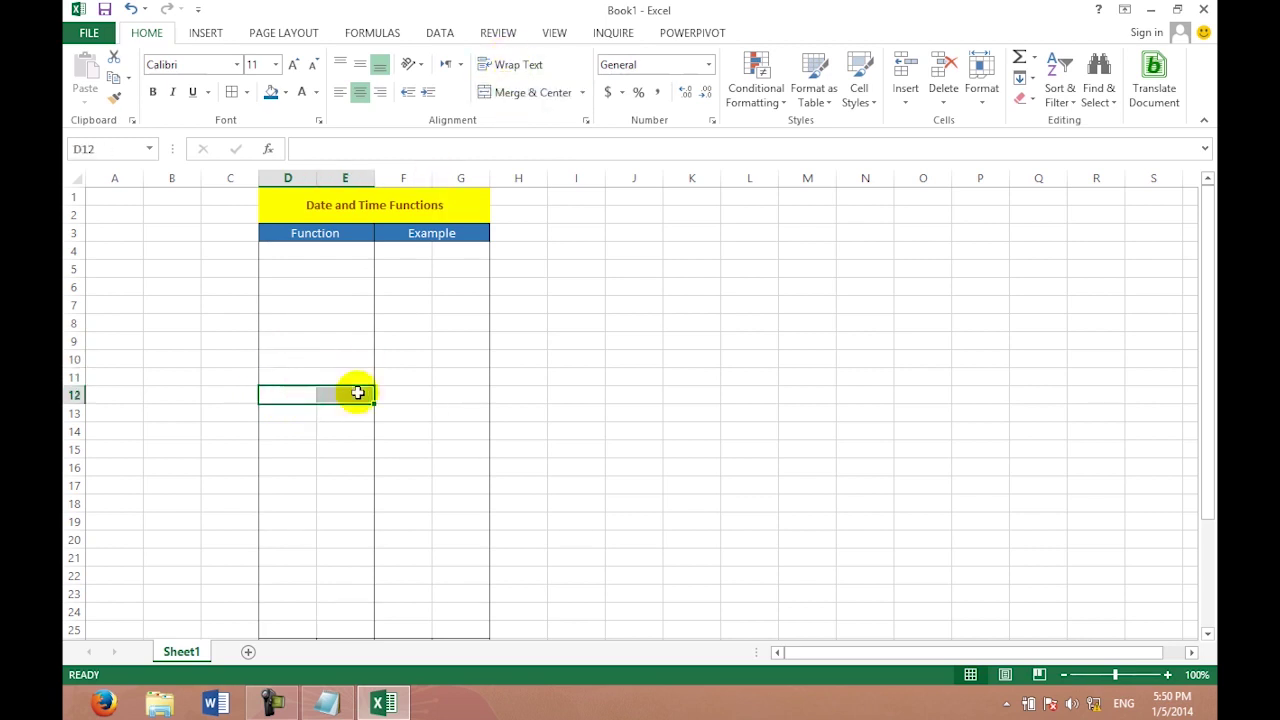
click(500, 92)
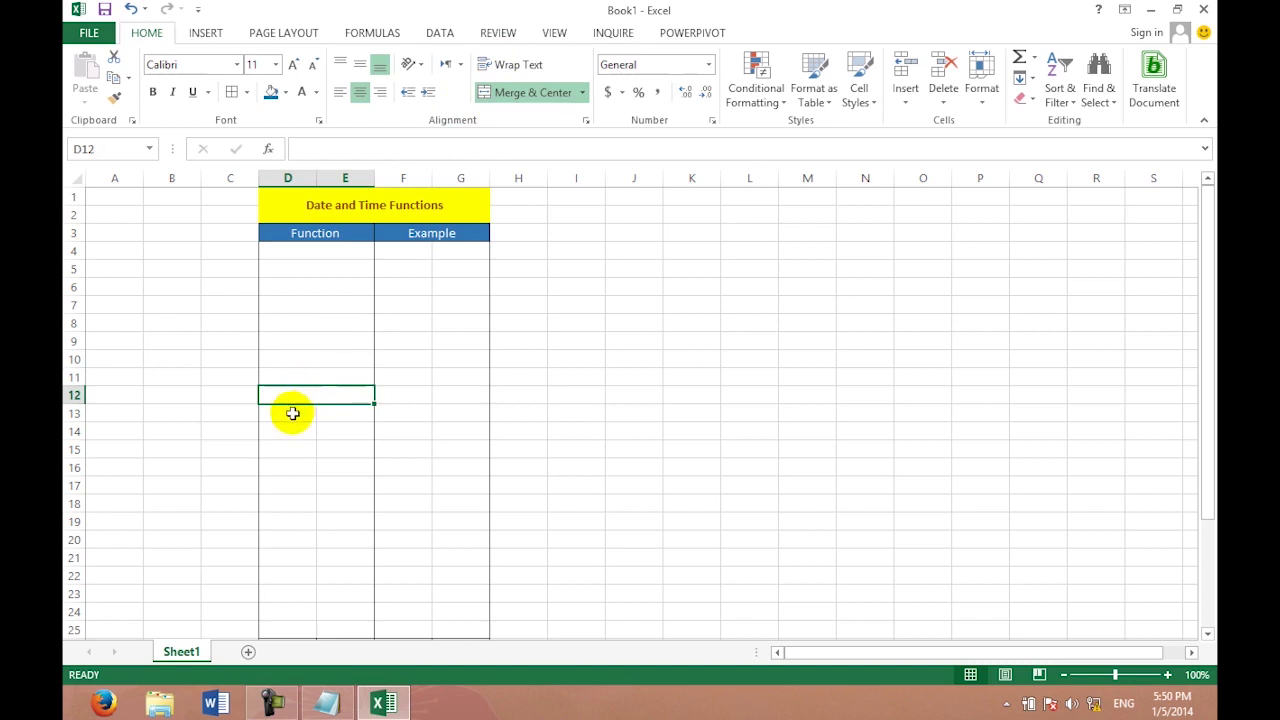
drag(291, 412, 339, 412)
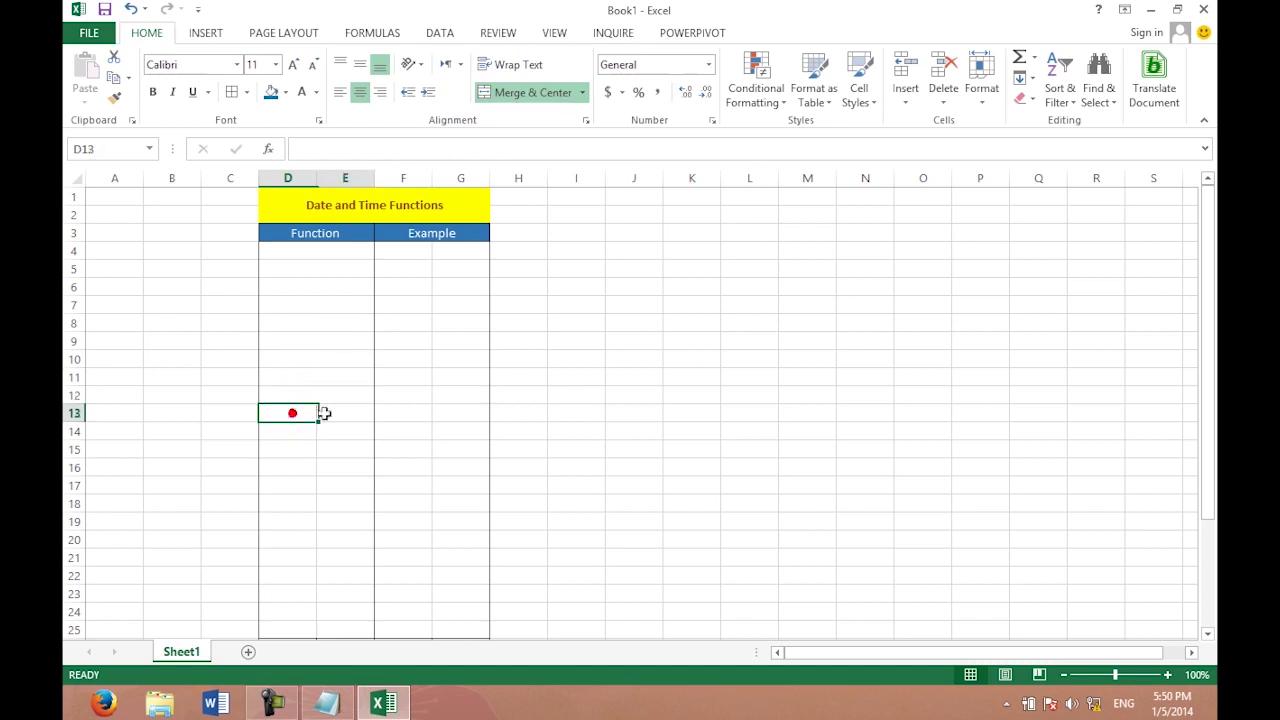
click(505, 92)
drag(303, 433, 331, 434)
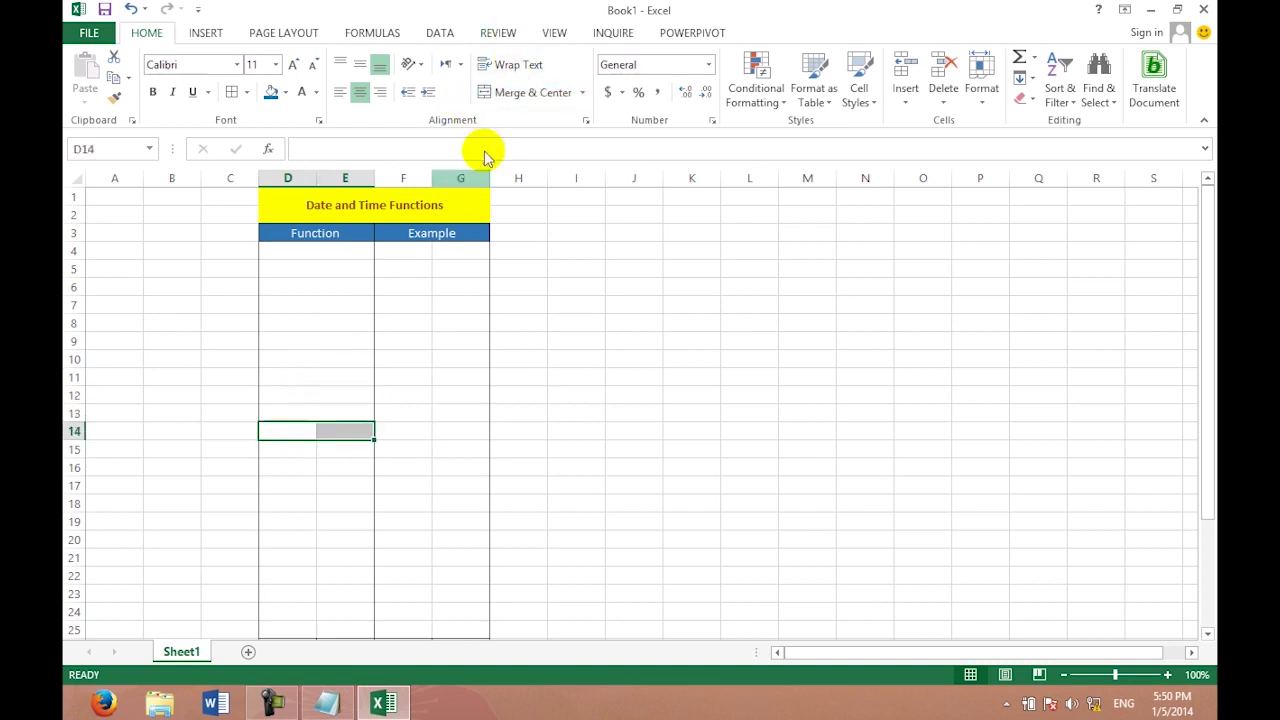
click(508, 92)
drag(296, 450, 346, 437)
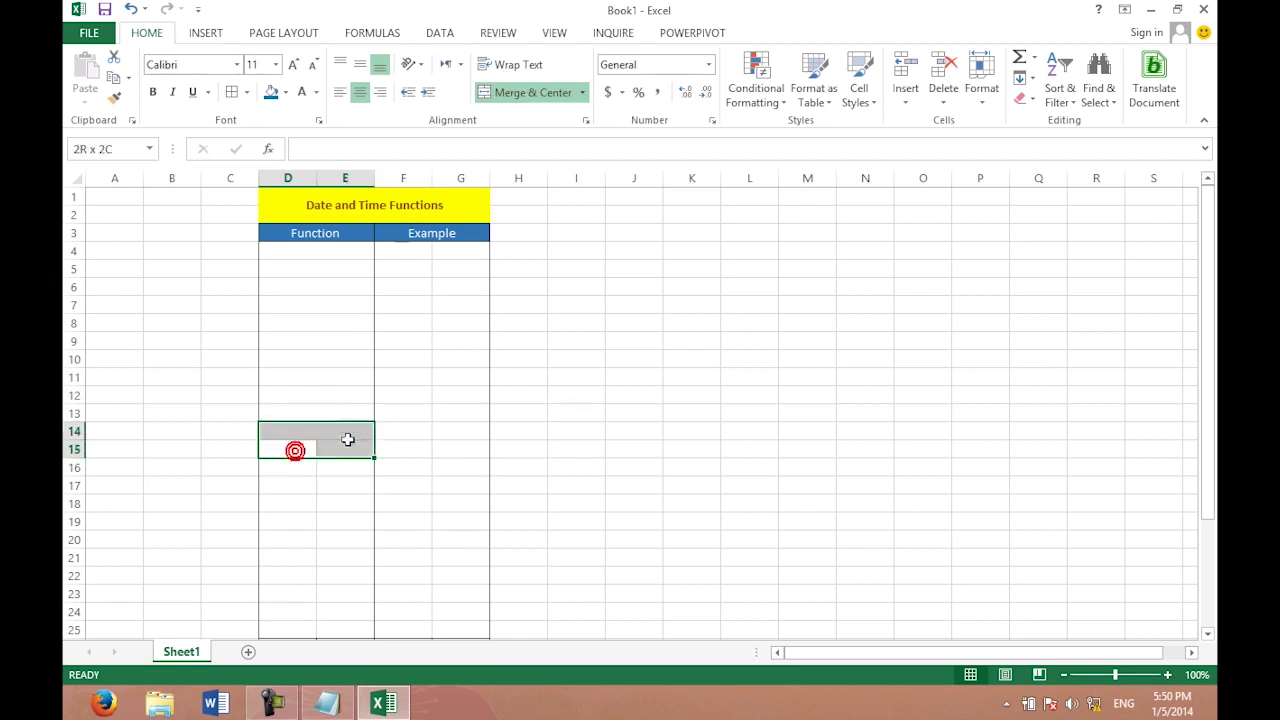
click(322, 452)
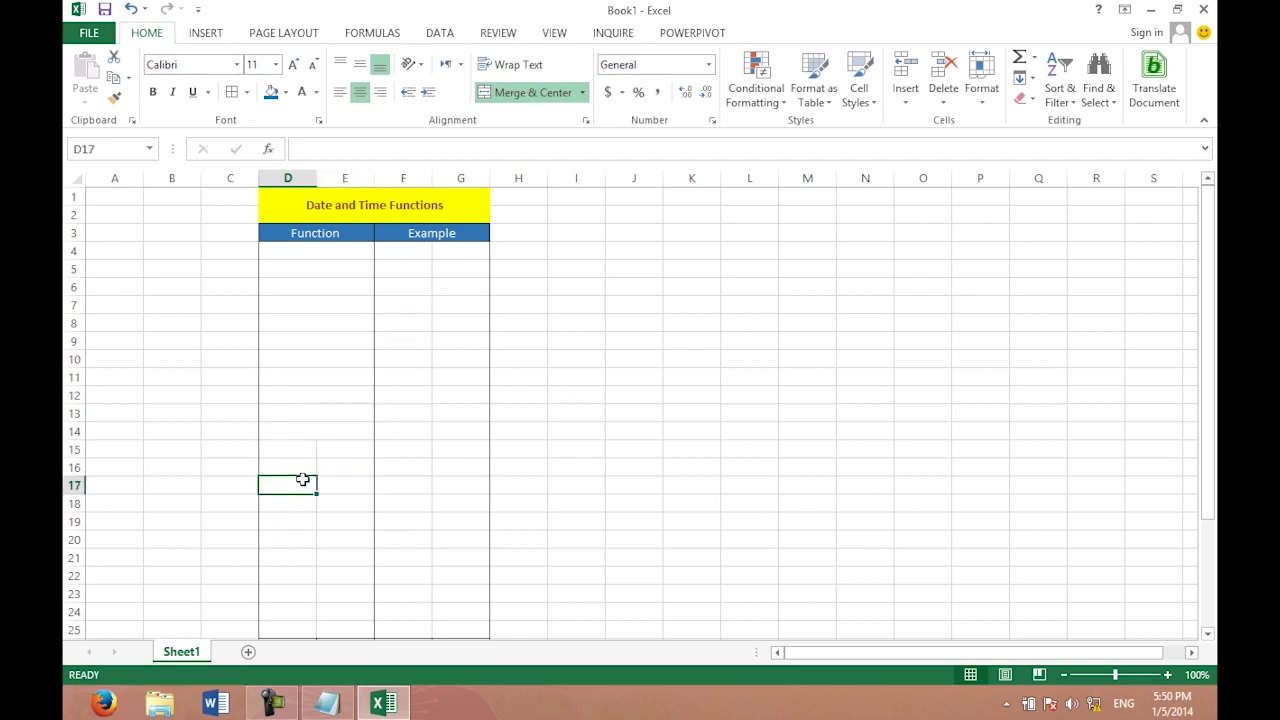
drag(293, 450, 356, 441)
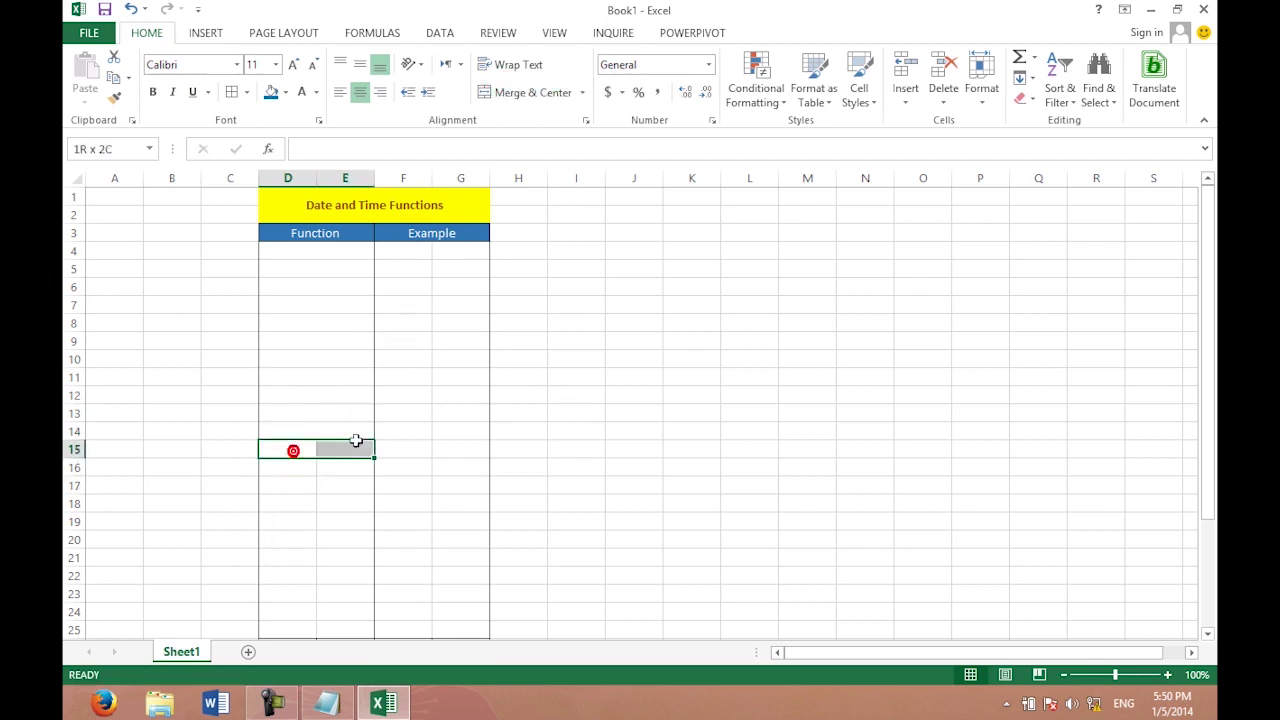
click(506, 92)
click(279, 701)
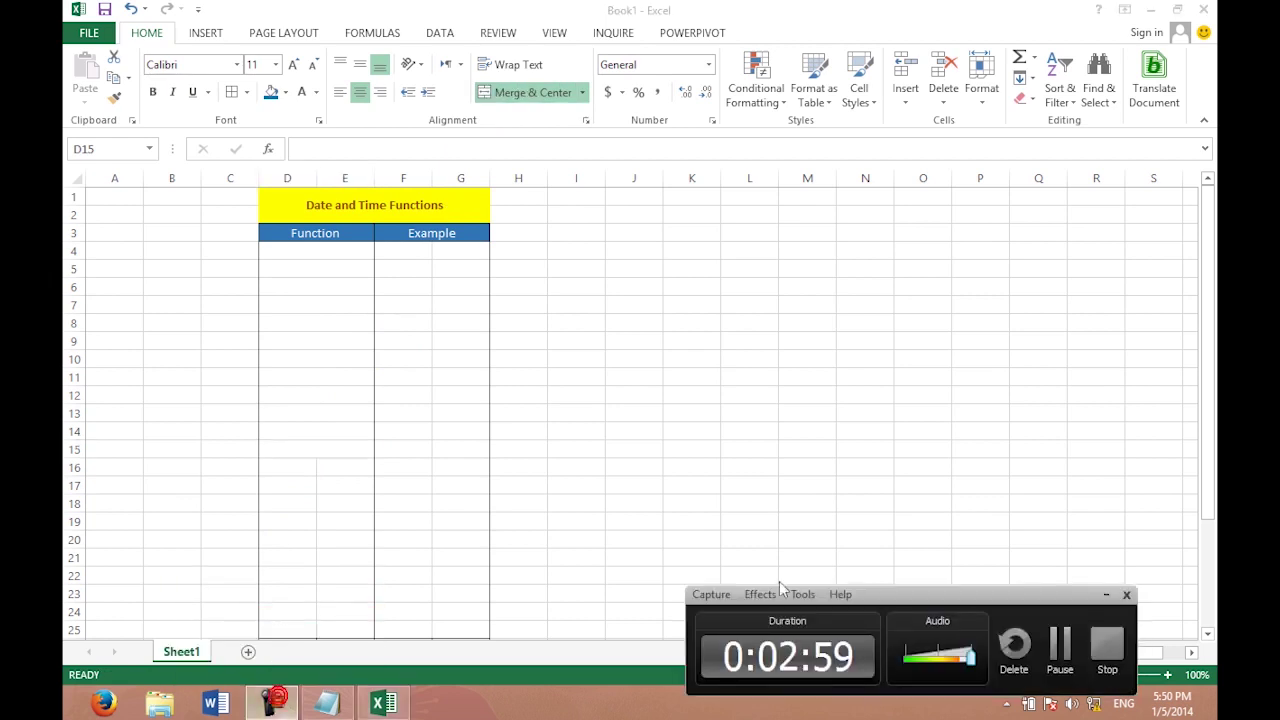
click(1057, 645)
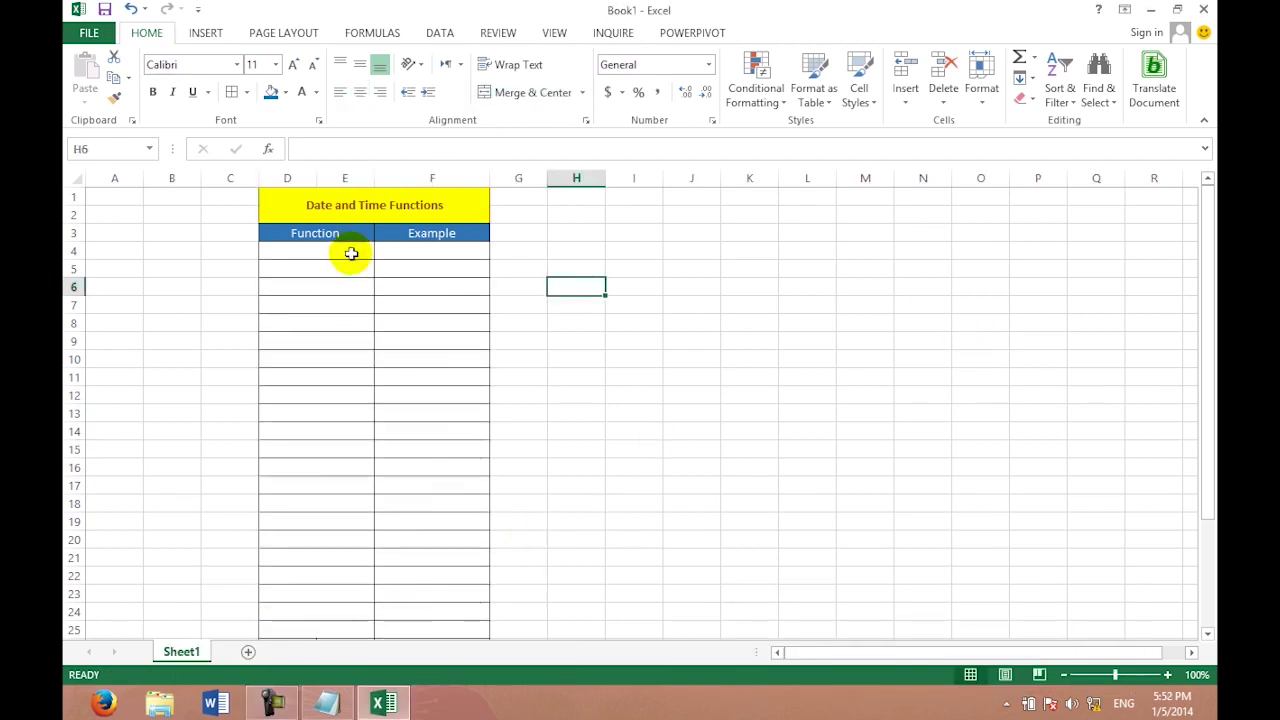
Enter '=Today() and '=Now() as text labels in D4 and D5.
click(345, 252)
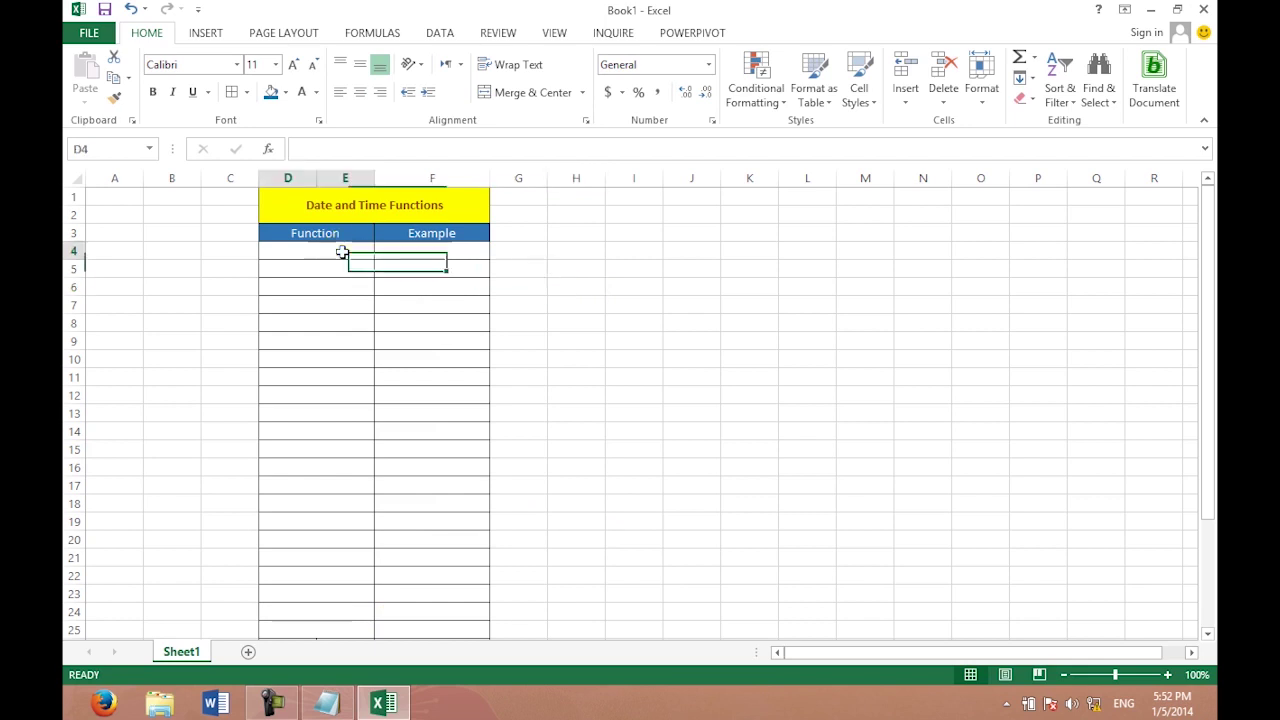
text('=To)
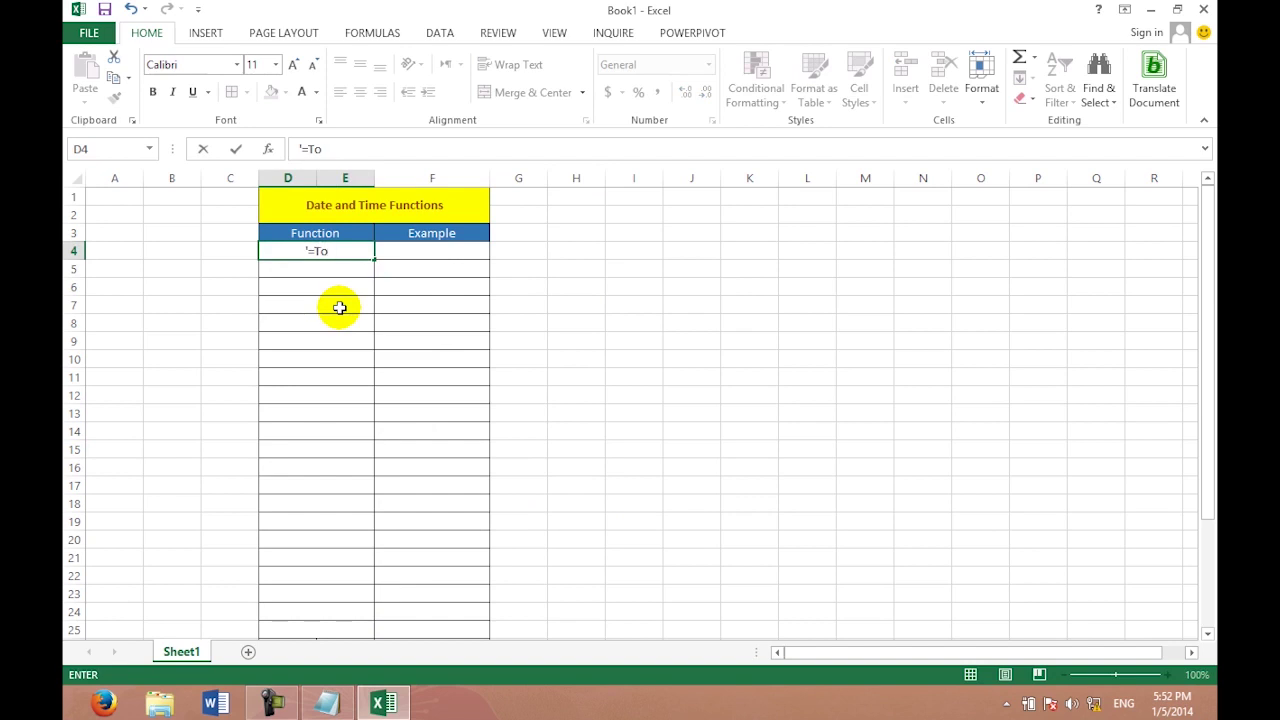
text(y())
key(Return)
text(')
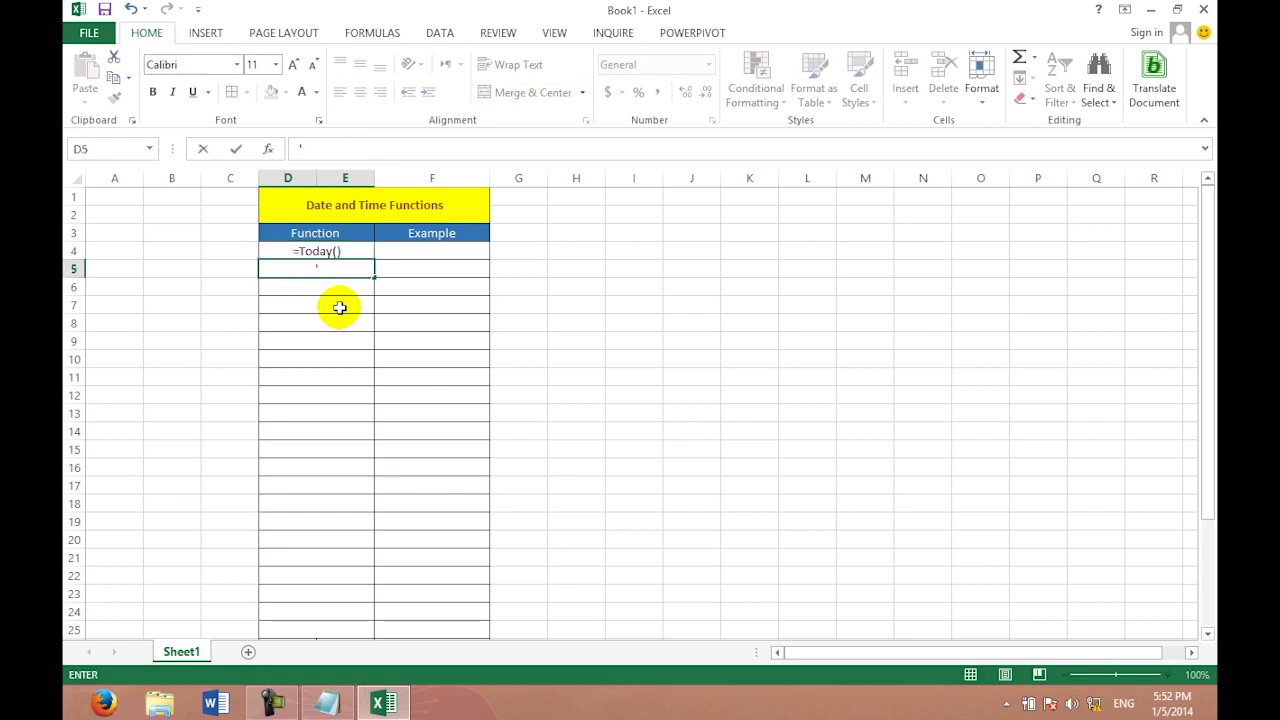
text(NOw)
key(BackSpace)
key(BackSpace)
text(o)
key(BackSpace)
text(ow())
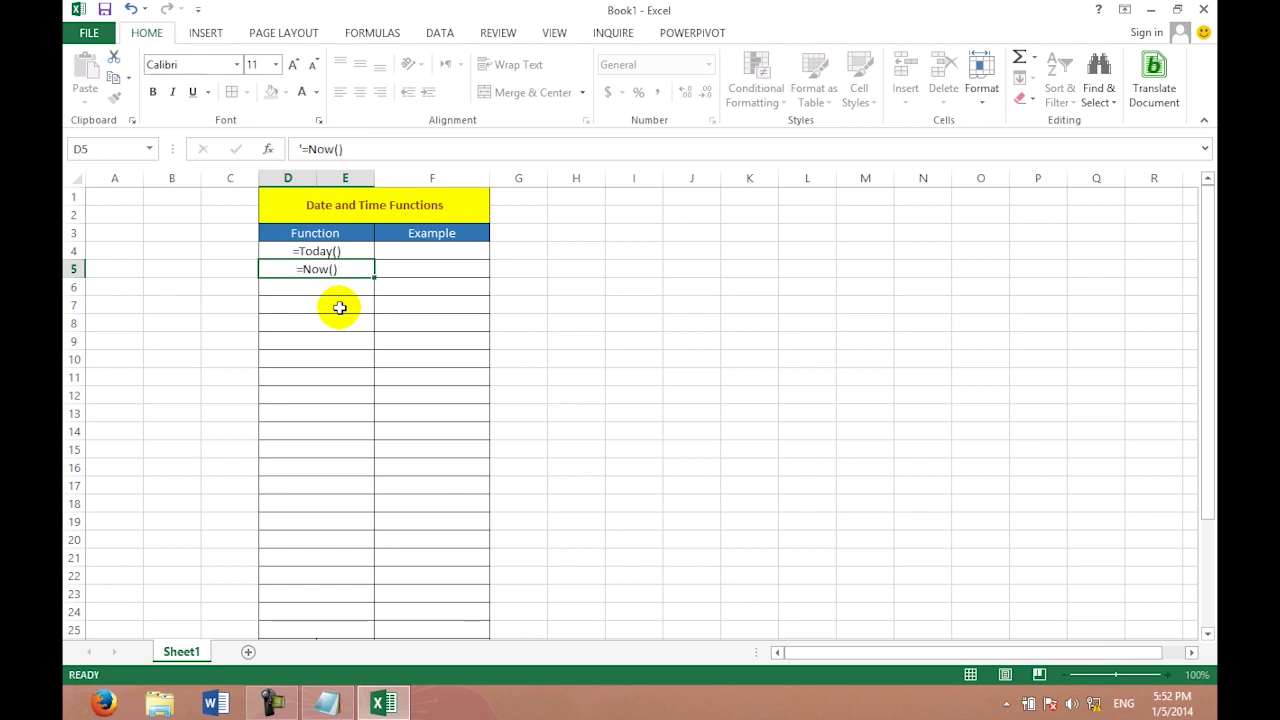
key(Return)
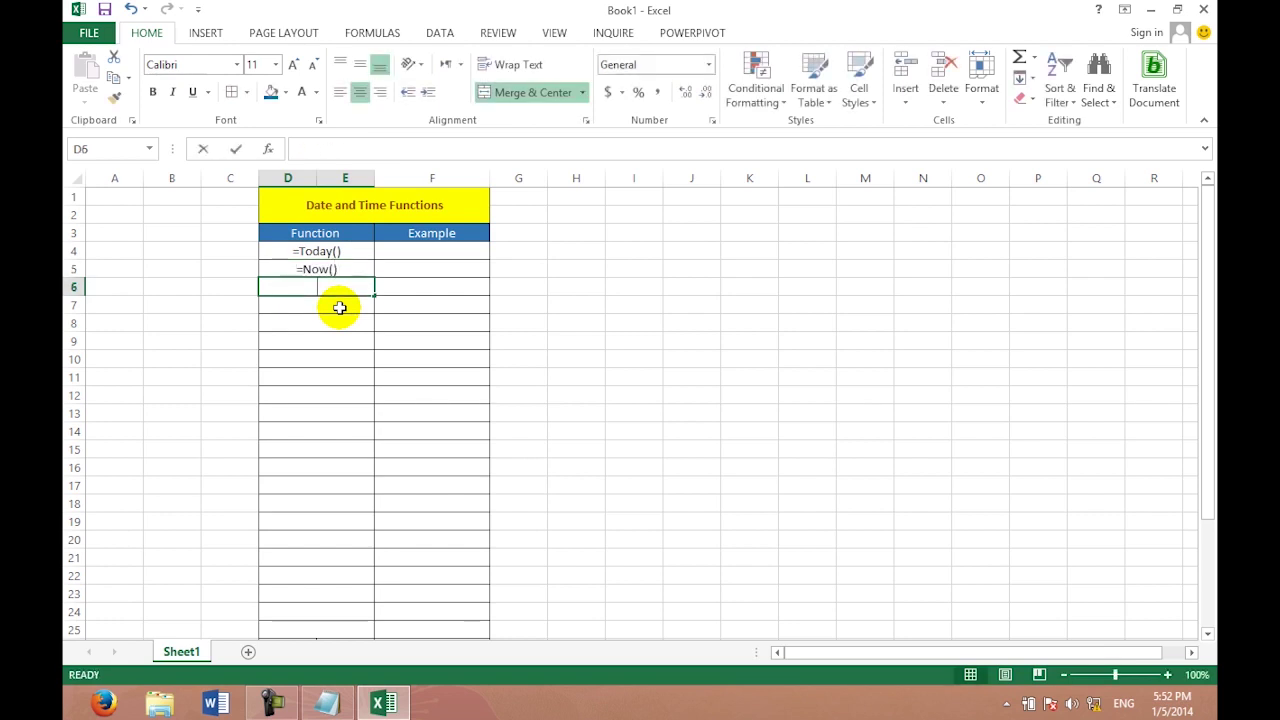
Enter '=Year(REF), '=Month(REF) and '=Day(REF) as text labels in D6 to D8.
text('=)
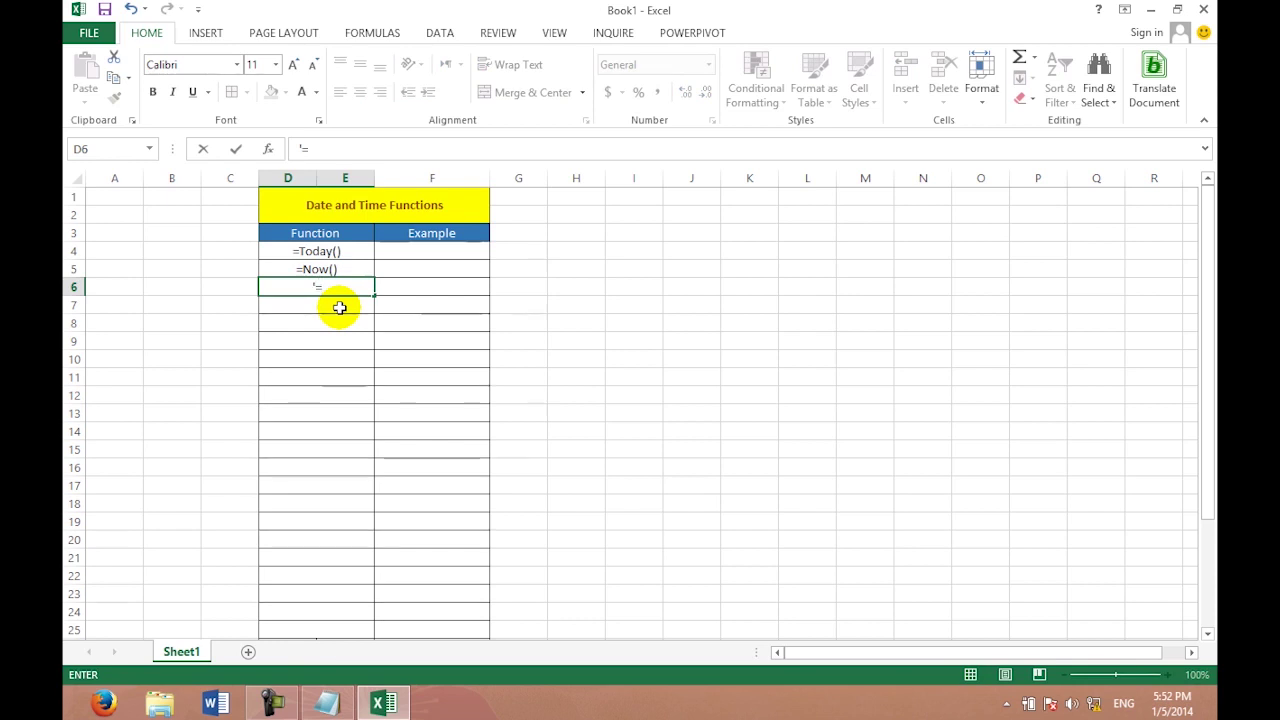
click(333, 706)
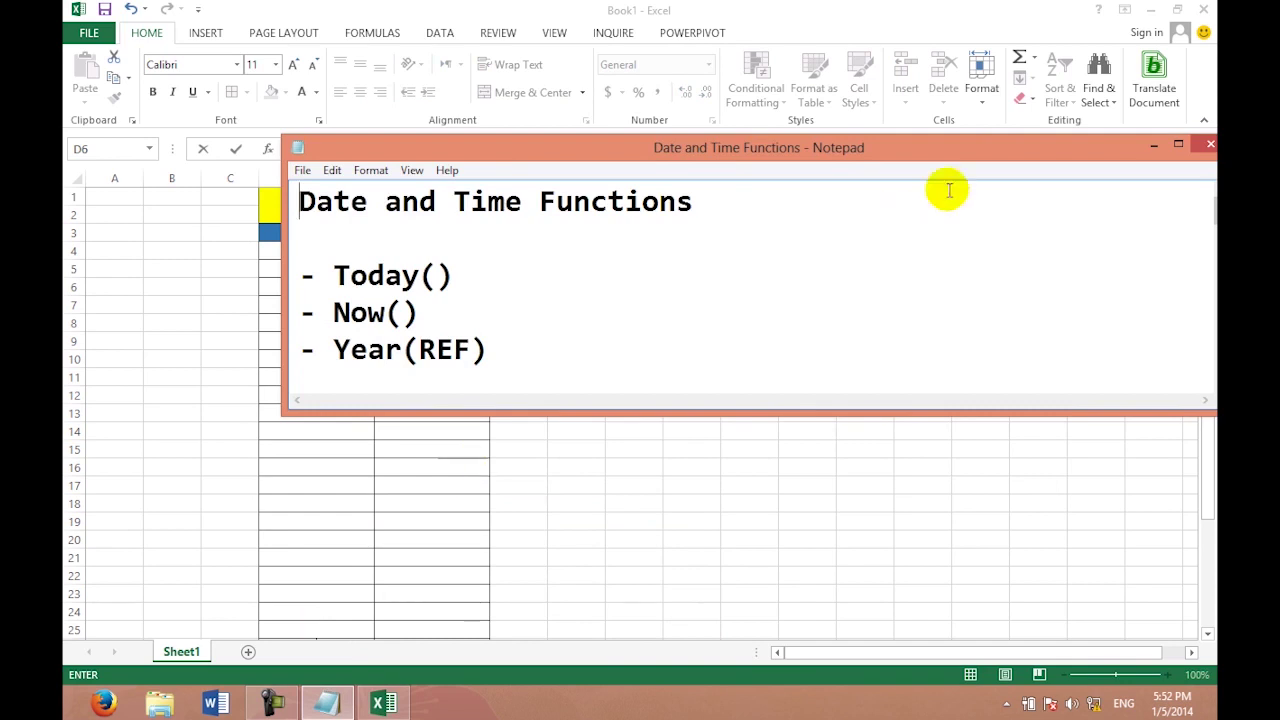
click(1151, 146)
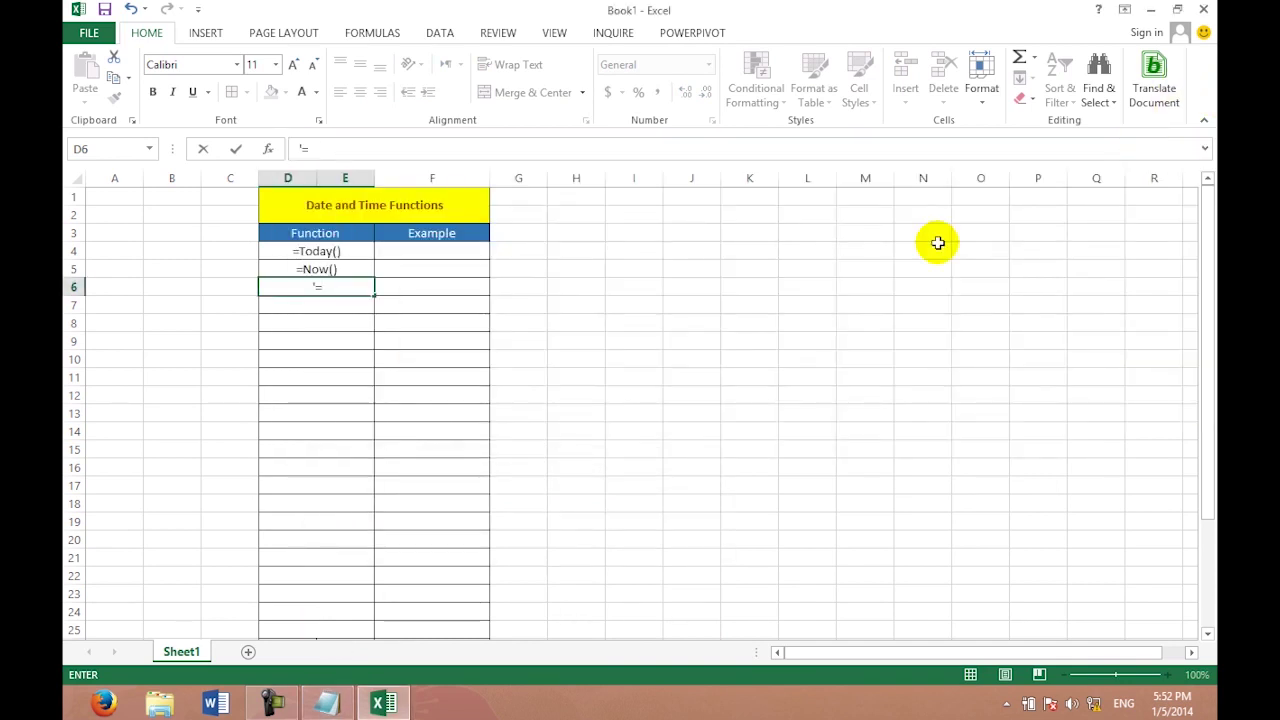
text(Yer=a)
key(BackSpace)
key(BackSpace)
key(BackSpace)
text(ar()
text(REF))
key(Return)
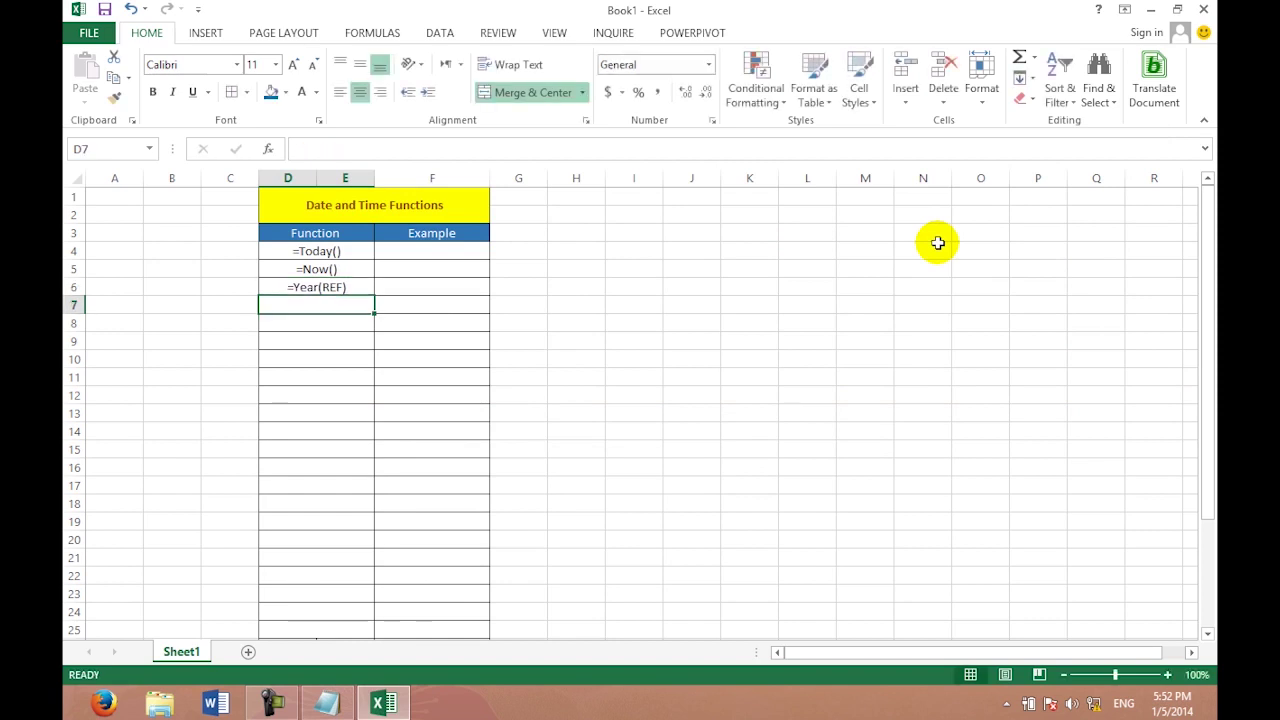
text(')
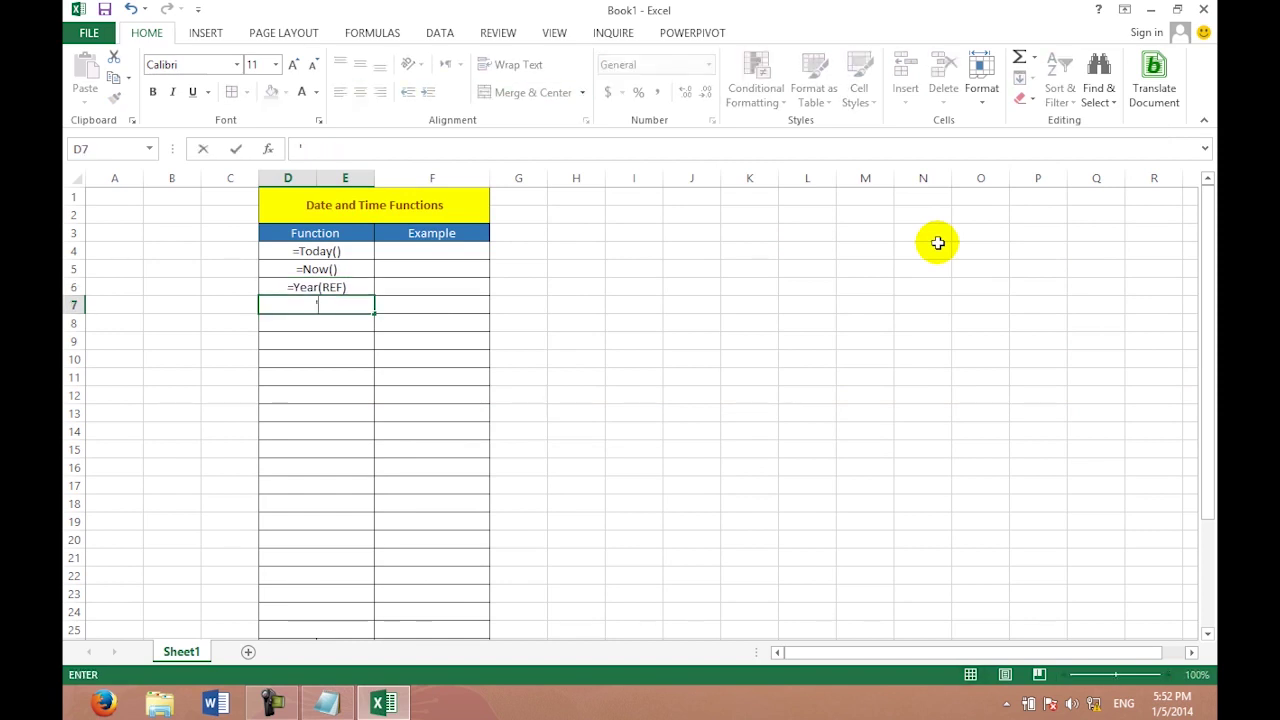
text(o)
text(e)
key(BackSpace)
text(EF))
key(Return)
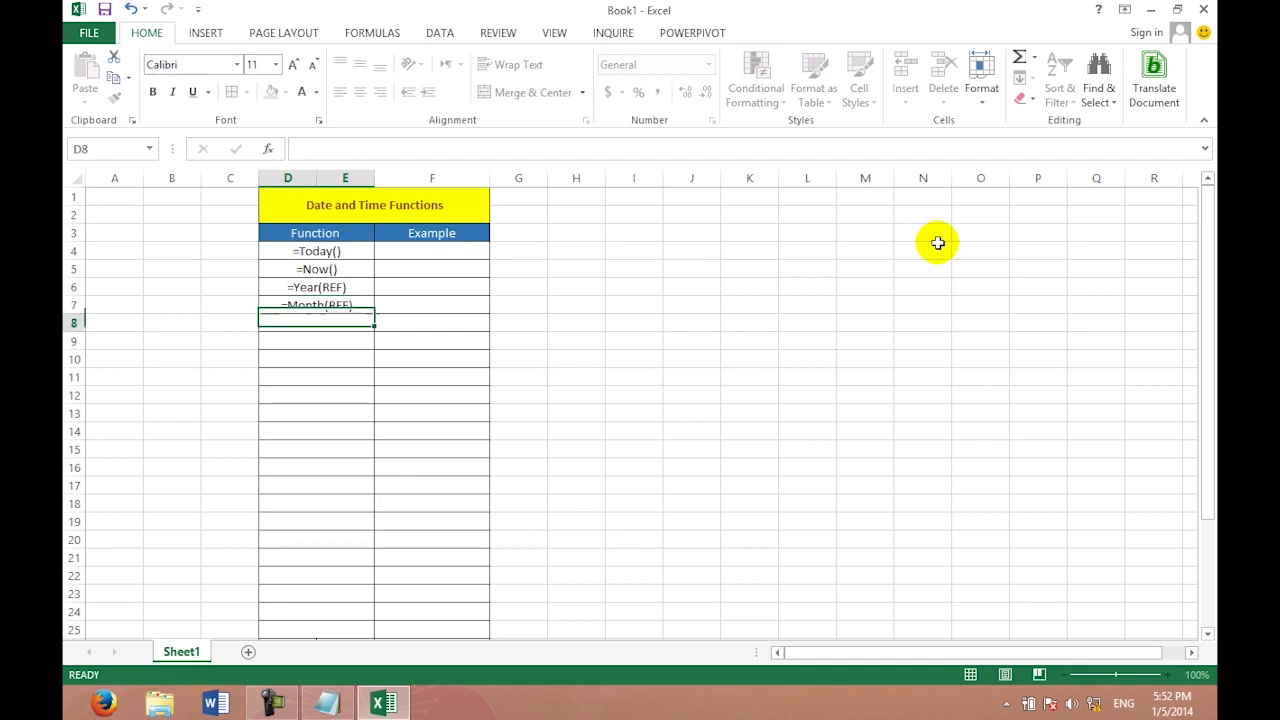
text('=)
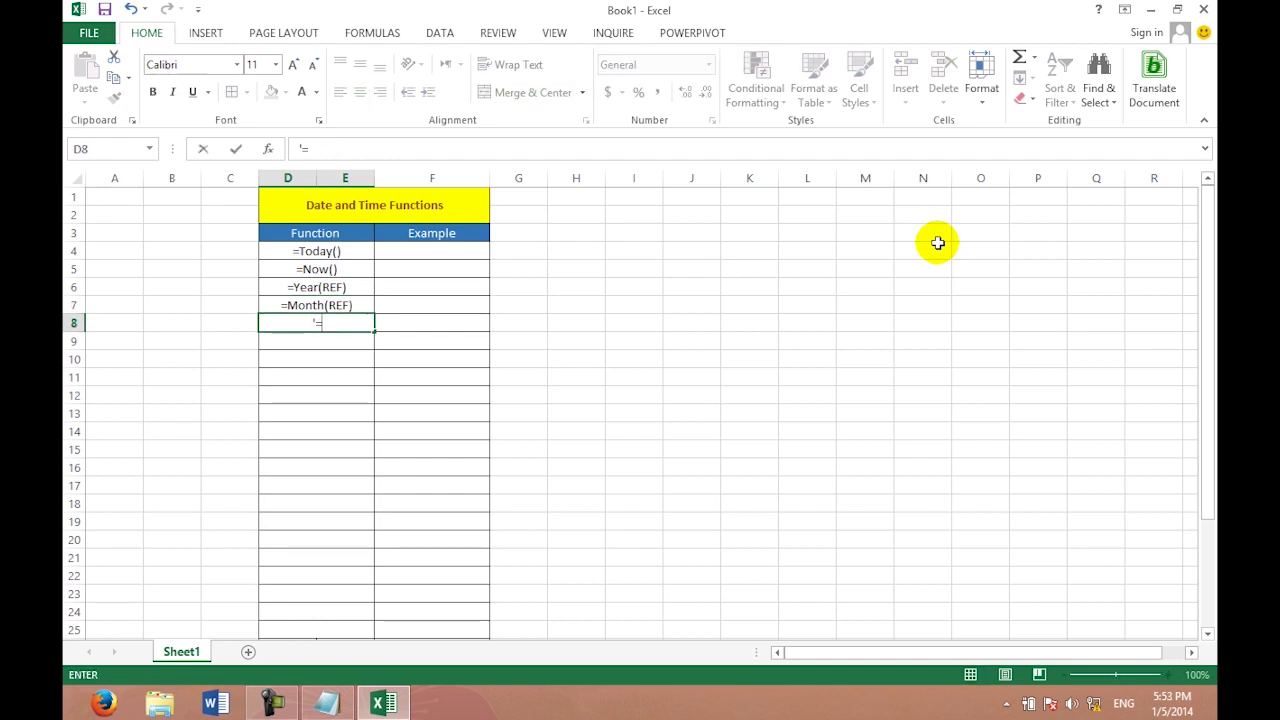
text(Day)
text((Re)
key(BackSpace)
key(BackSpace)
text(REF))
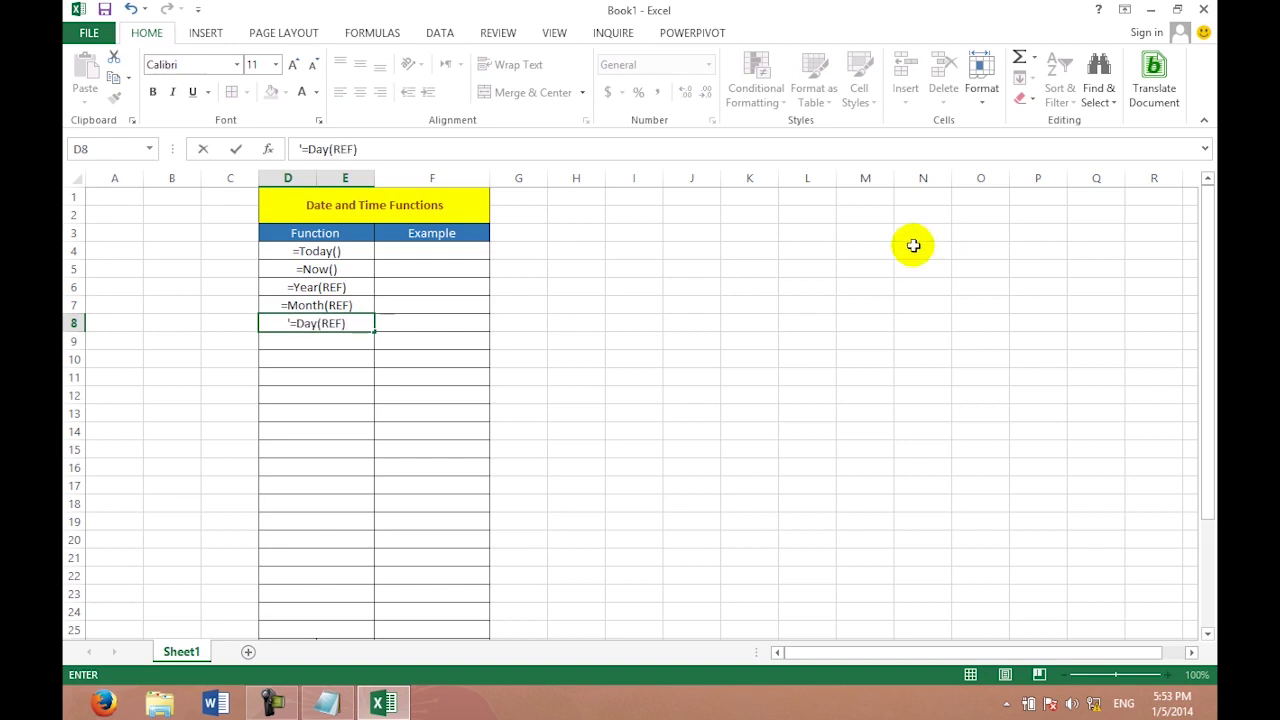
click(913, 245)
click(448, 251)
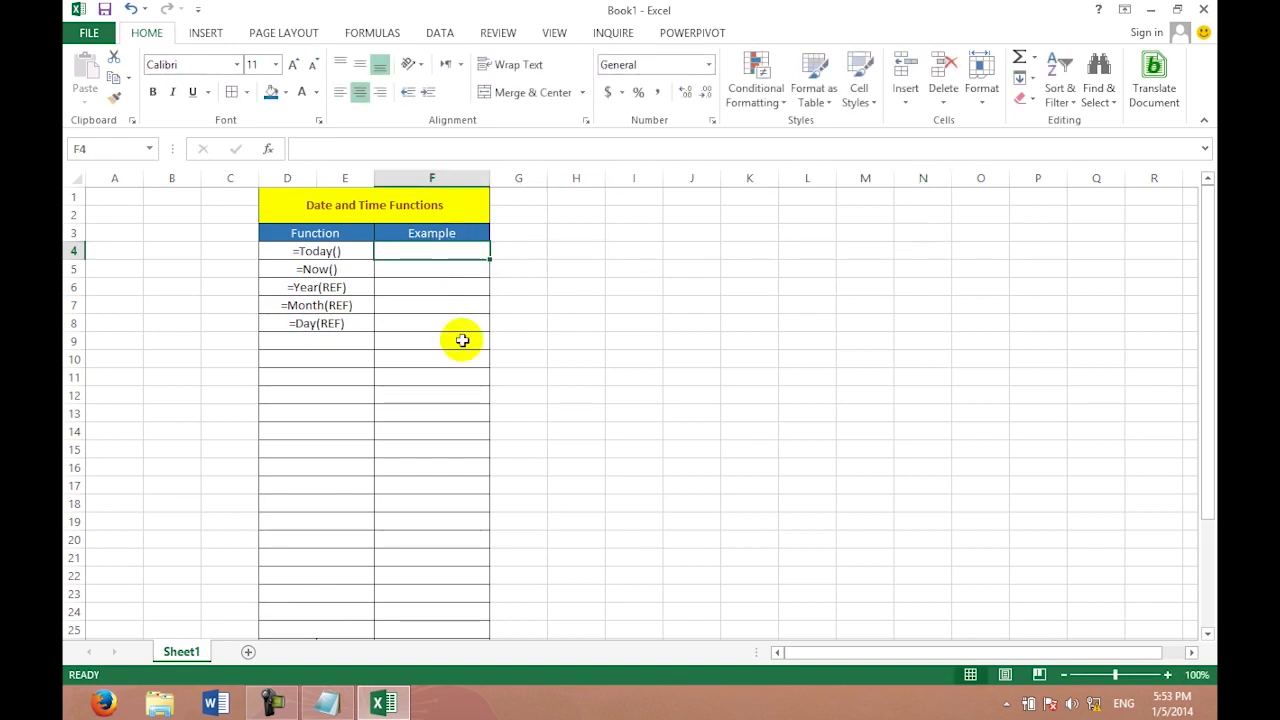
Enter =today() in F4 and =now() in F5, showing 1/5/2014 and 1/5/2014 17:53.
text(=today())
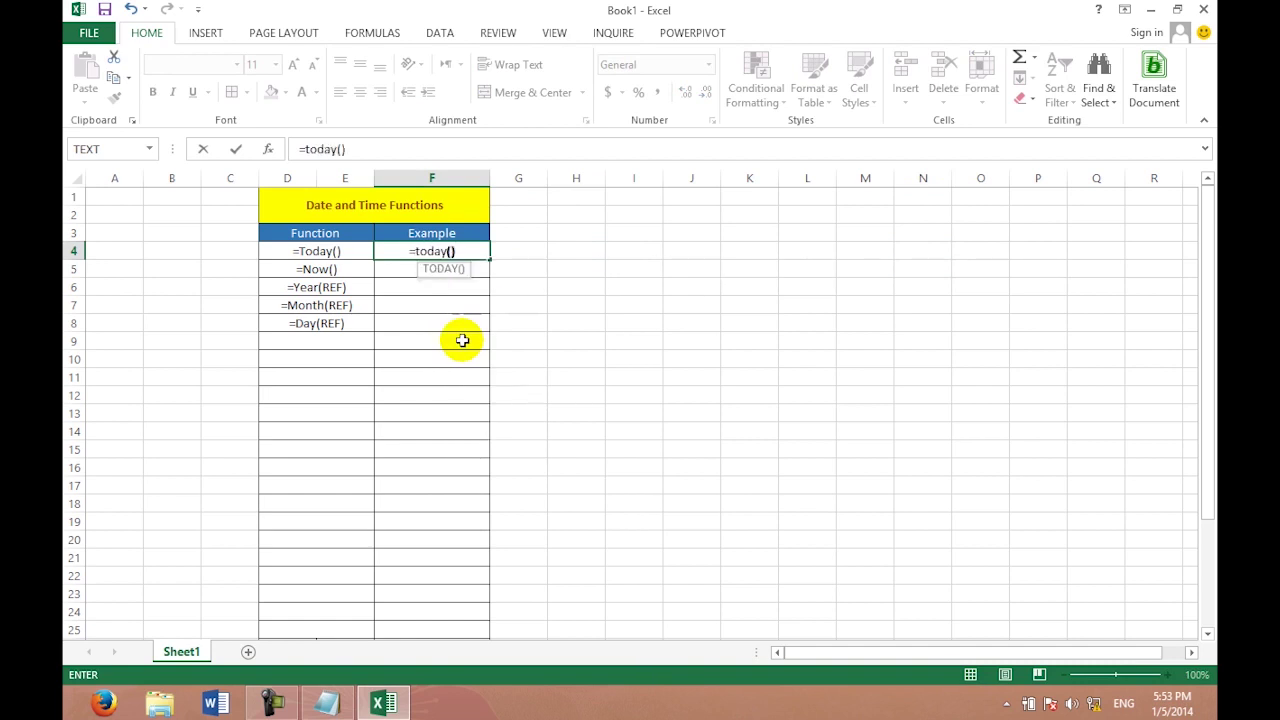
key(Return)
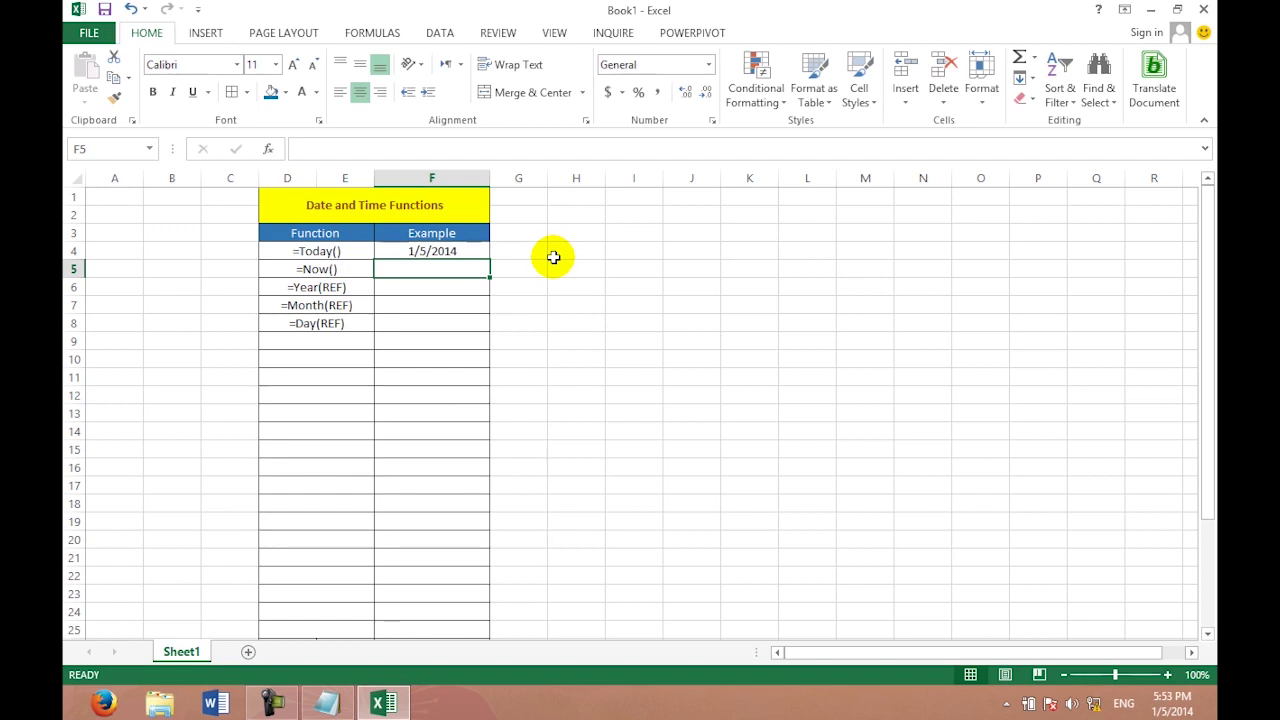
click(441, 251)
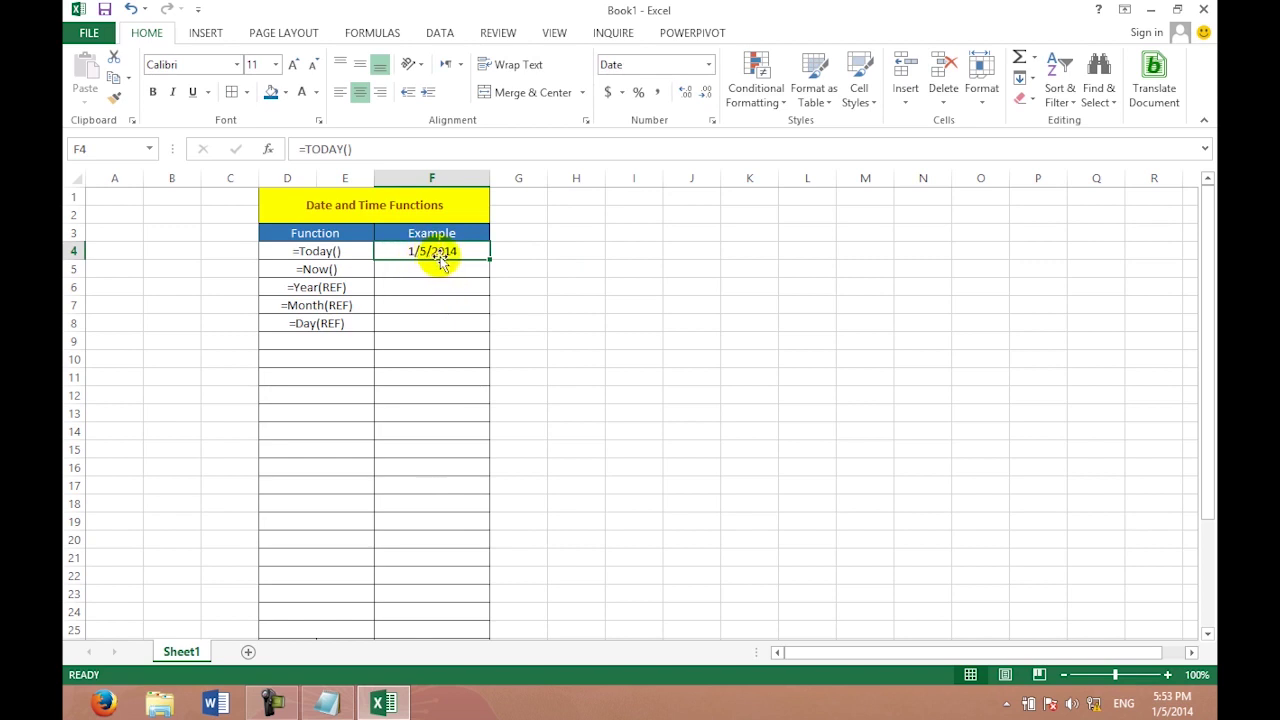
click(441, 271)
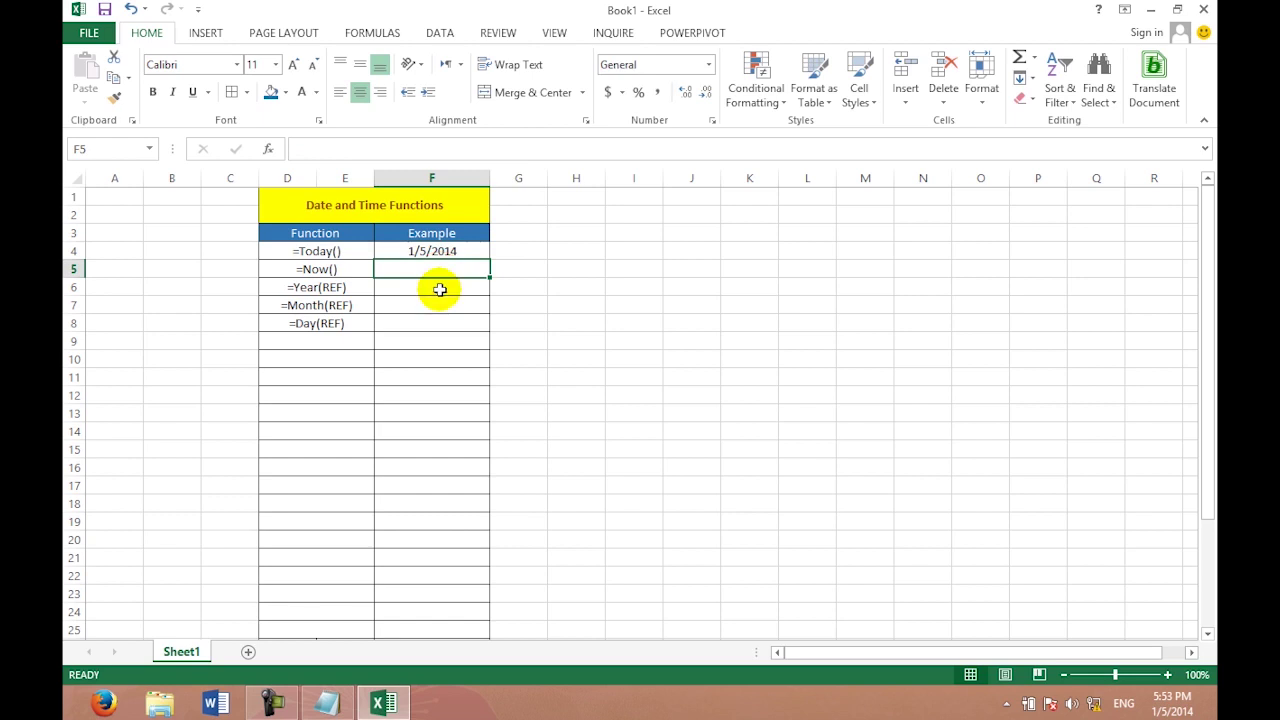
text(=now())
key(Return)
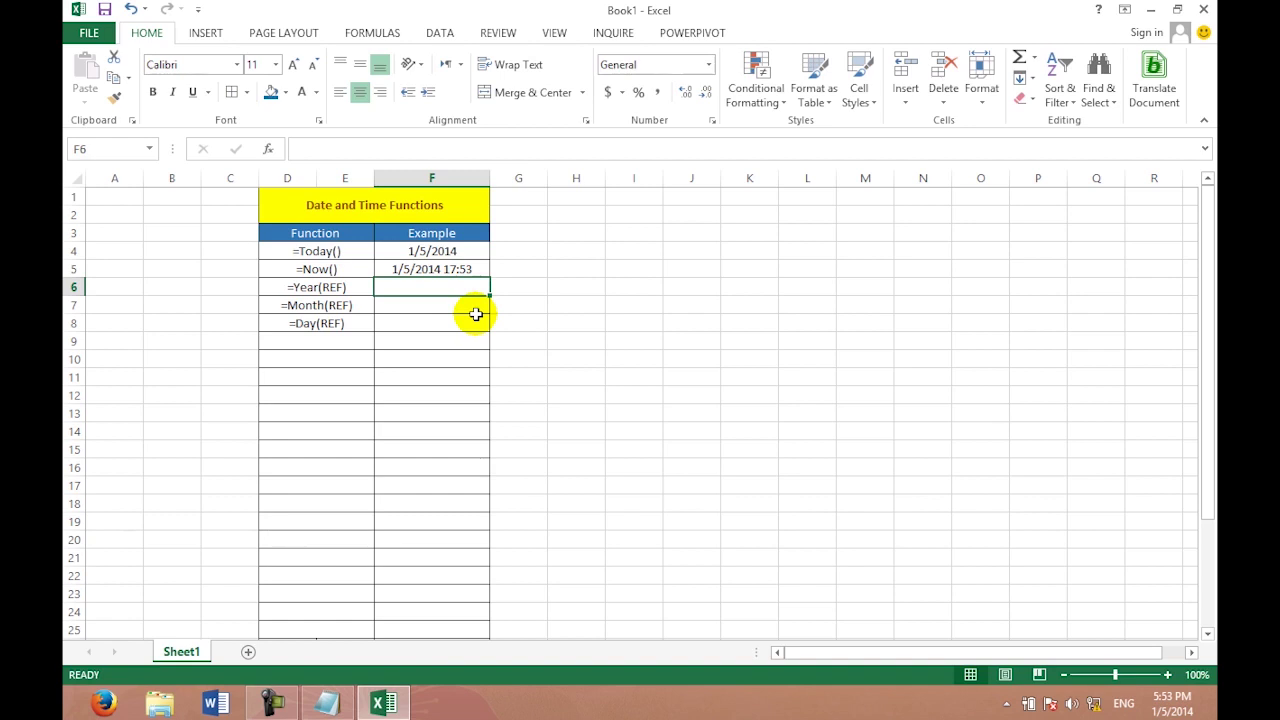
click(413, 285)
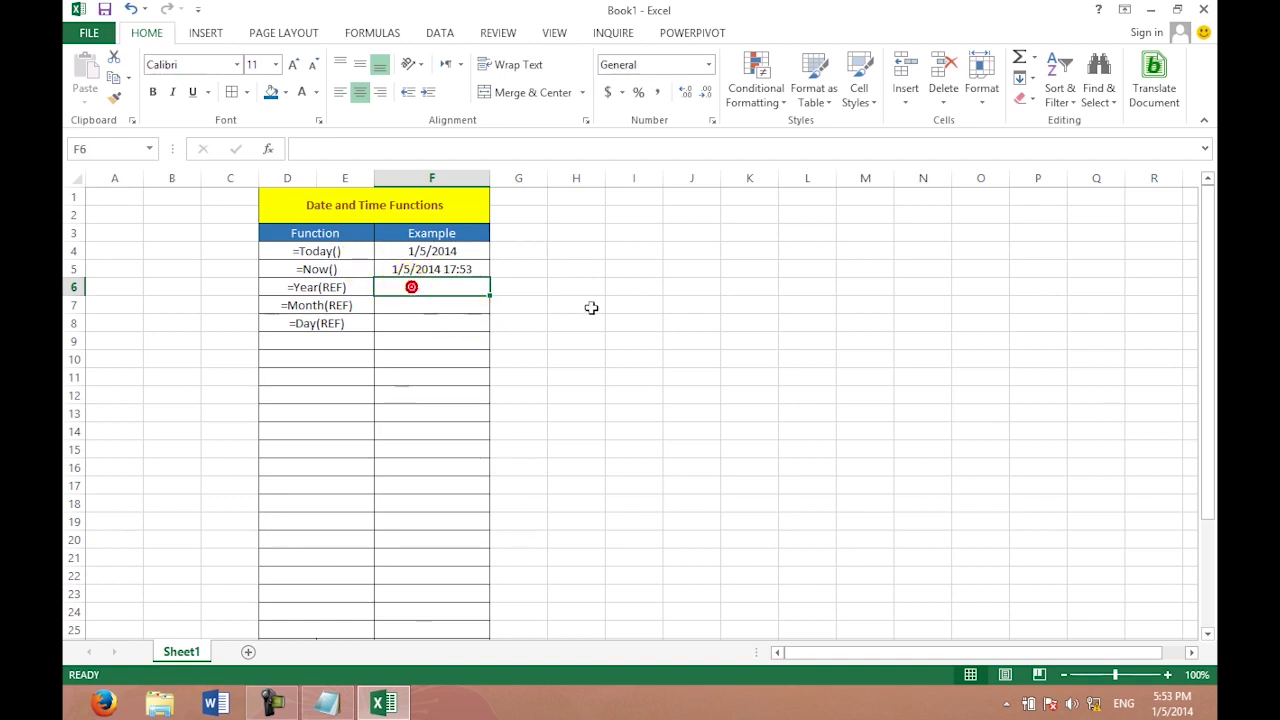
click(753, 239)
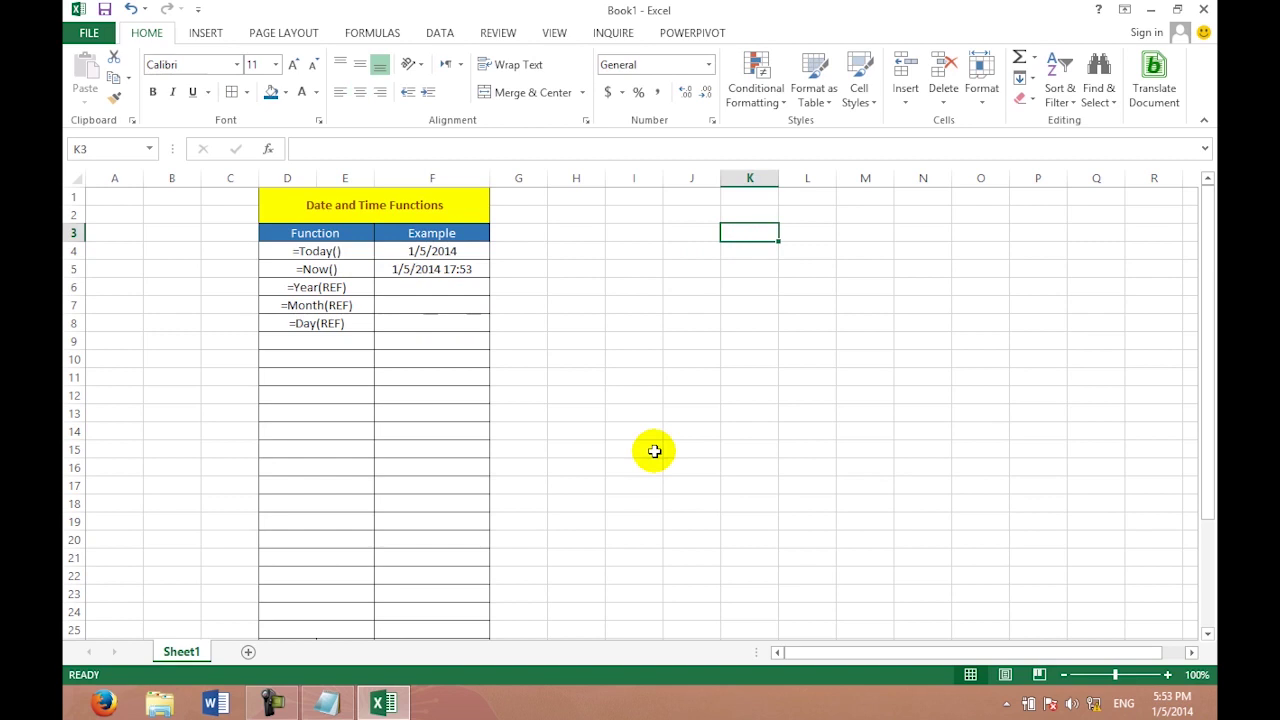
Insert the current time into K3 and today's date into K6.
key(ctrl+shift+semicolon)
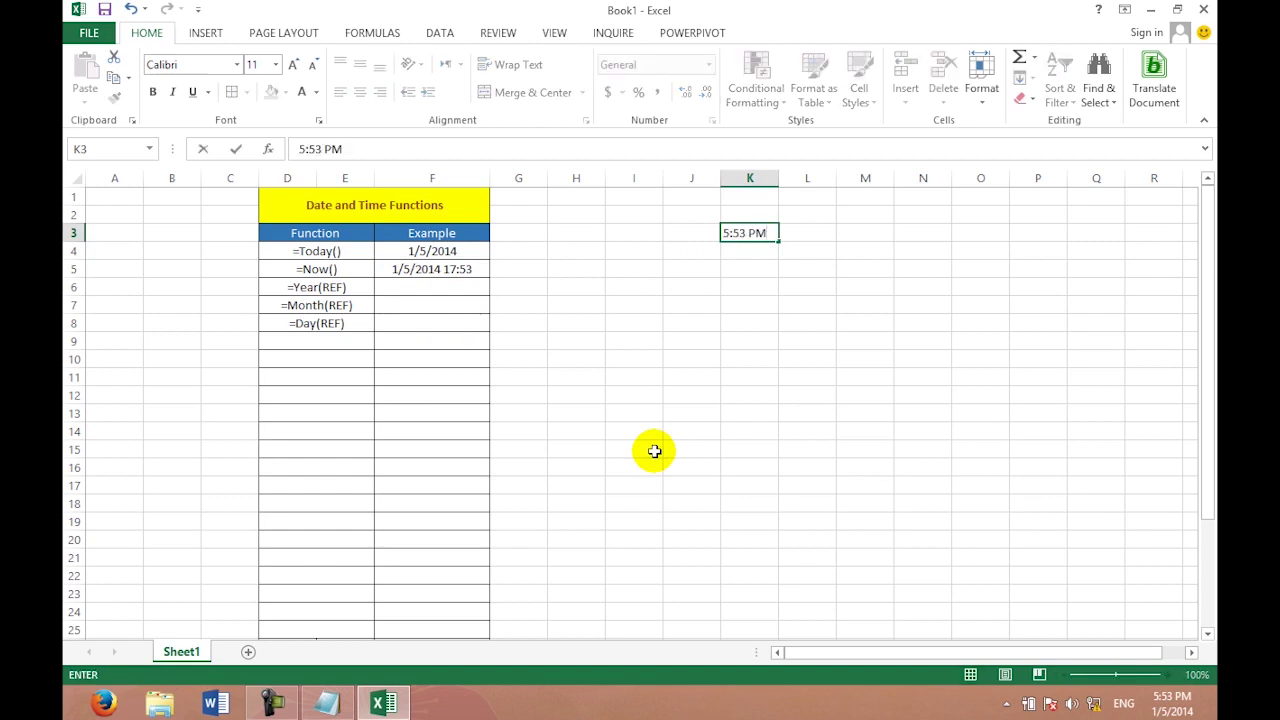
click(751, 288)
key(ctrl+semicolon)
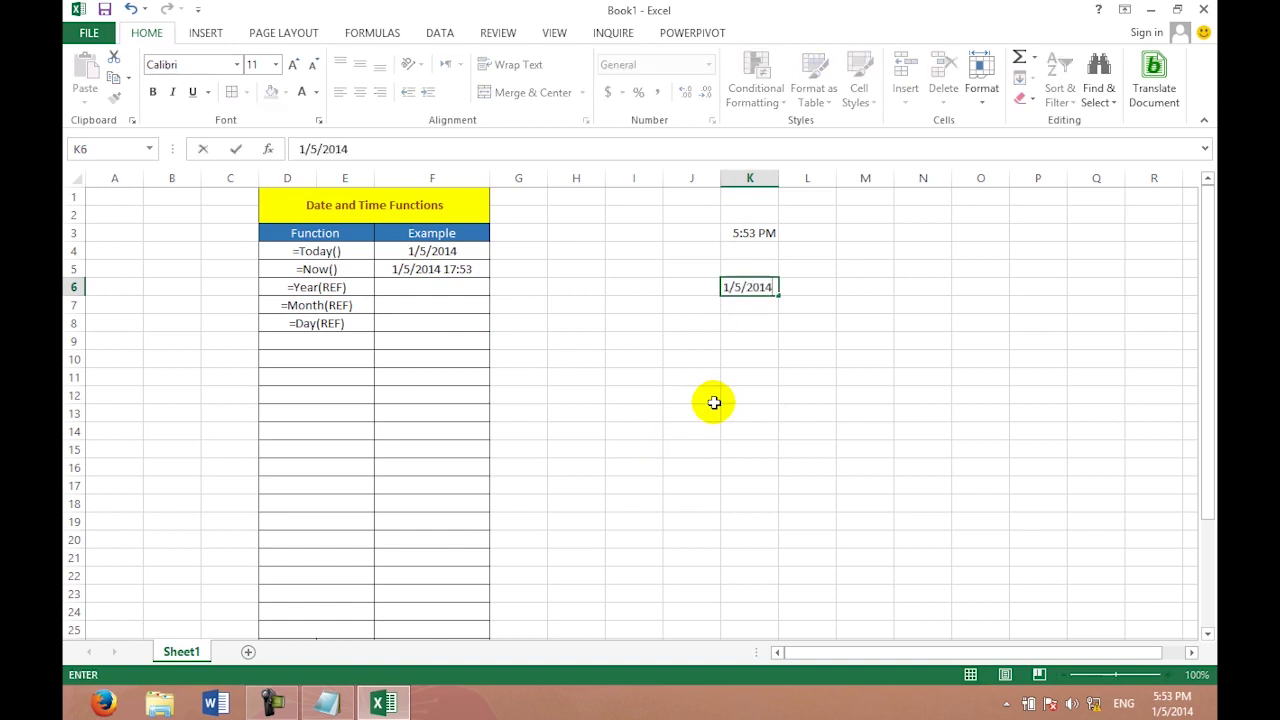
click(933, 209)
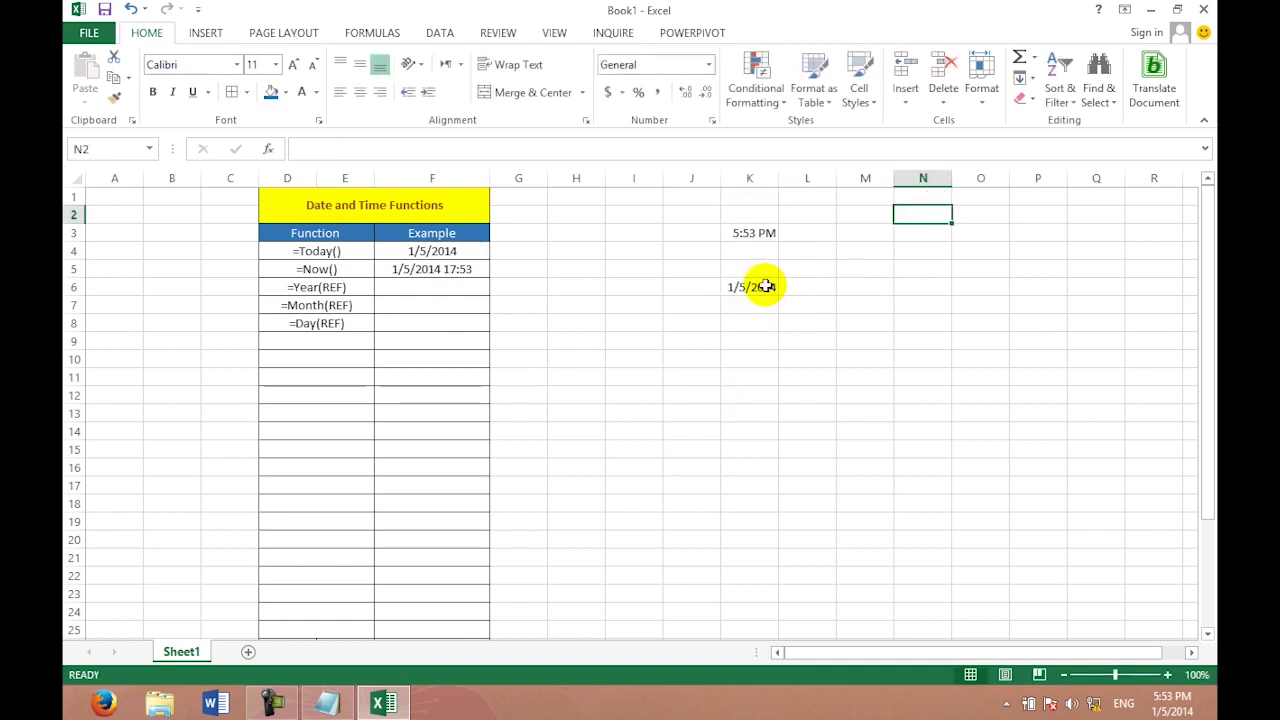
Enter =YEAR(K6) in F6 and =MONTH(K6) in F7, returning 2014 and 1.
click(437, 286)
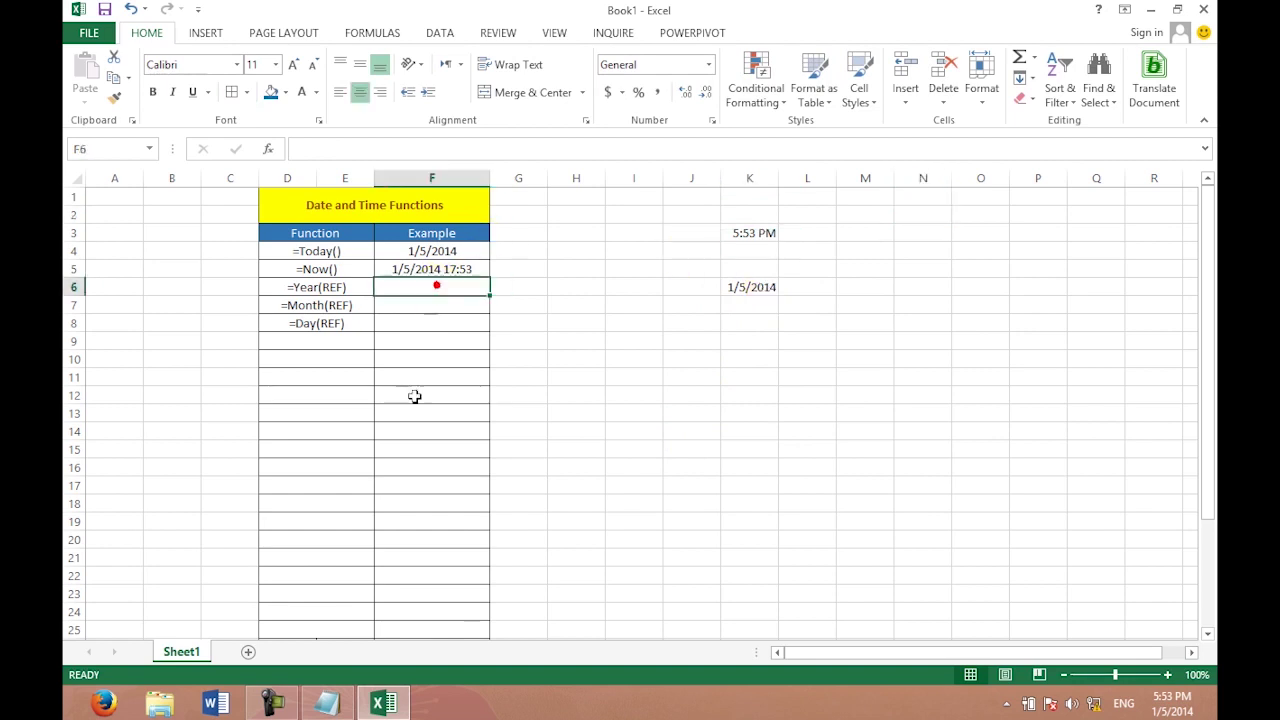
text(=ye)
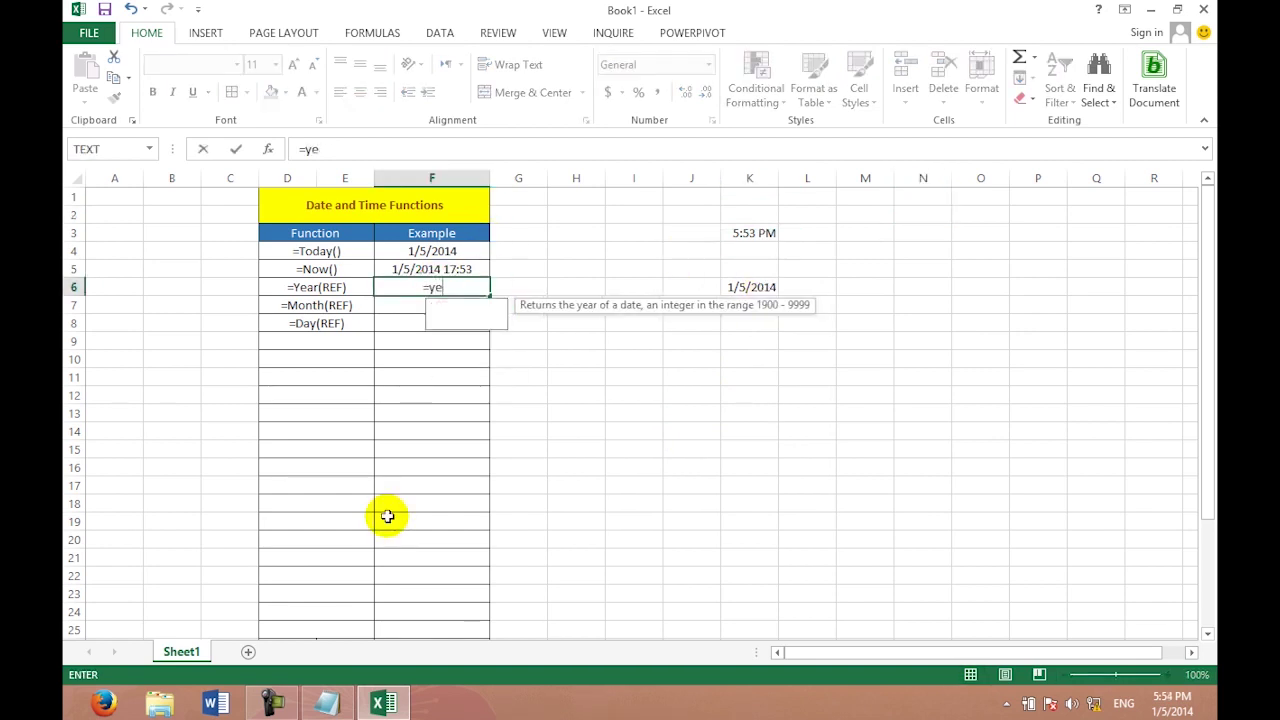
text(ar()
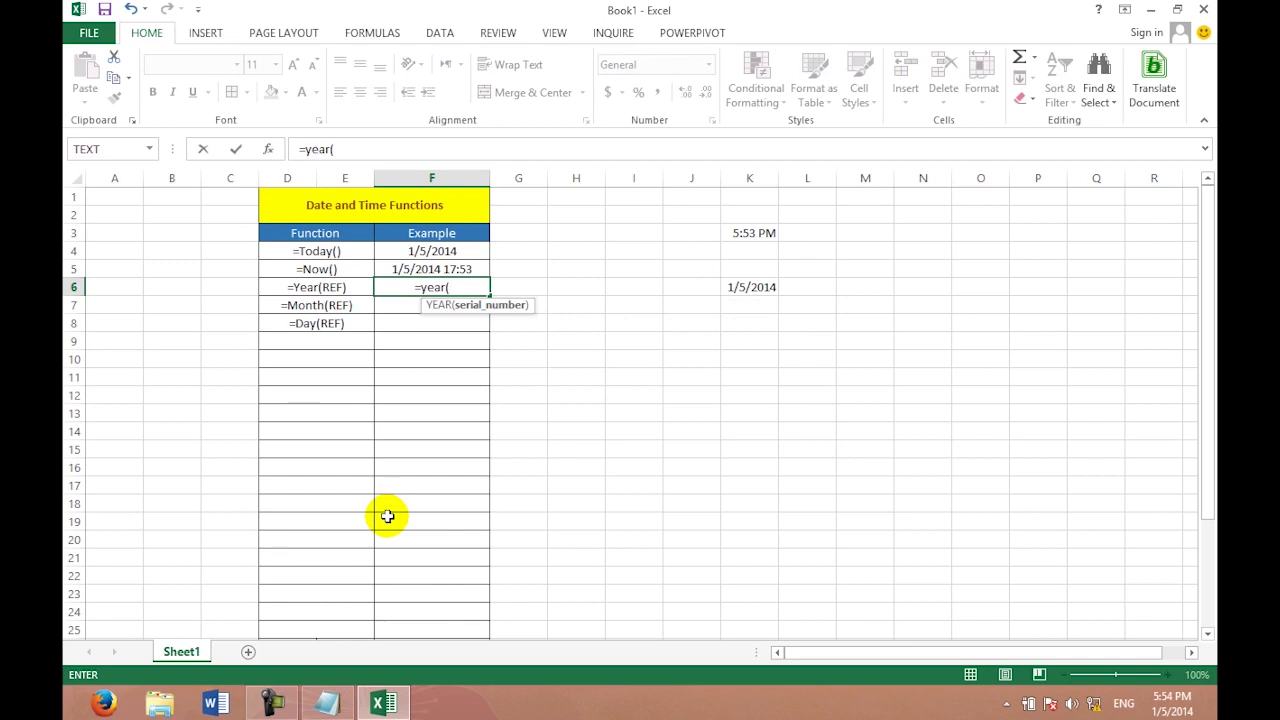
click(751, 288)
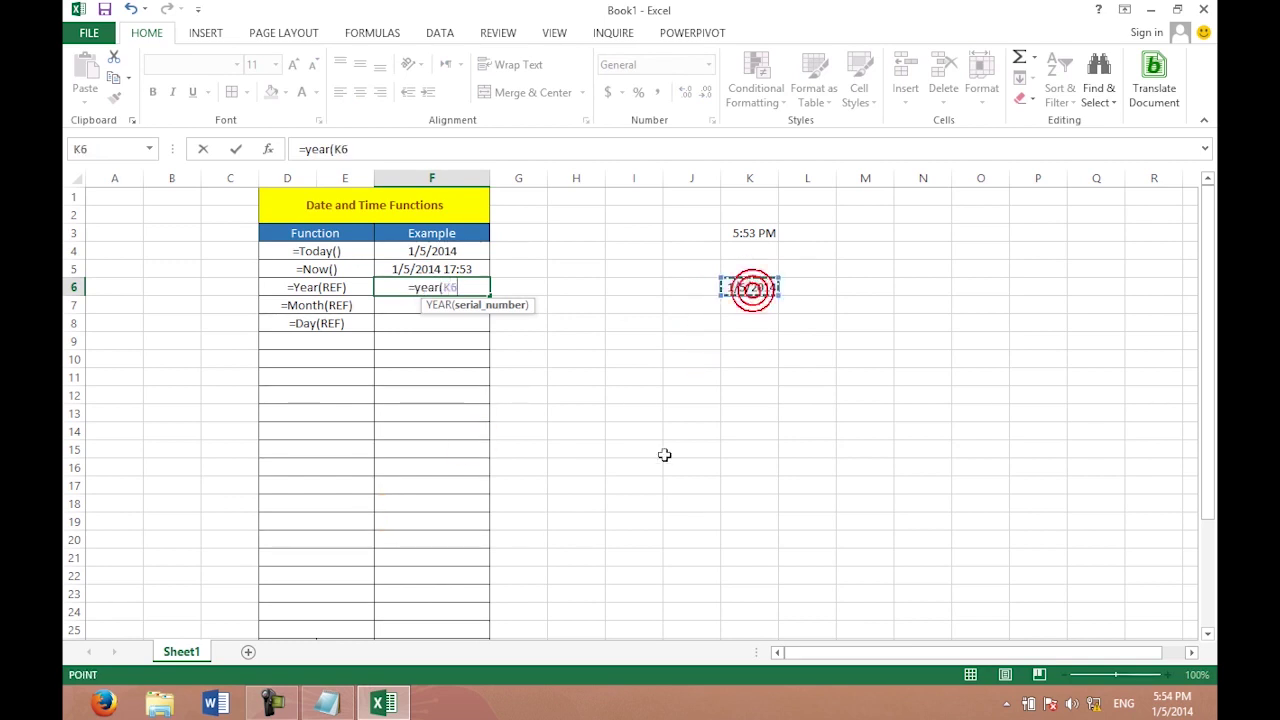
text())
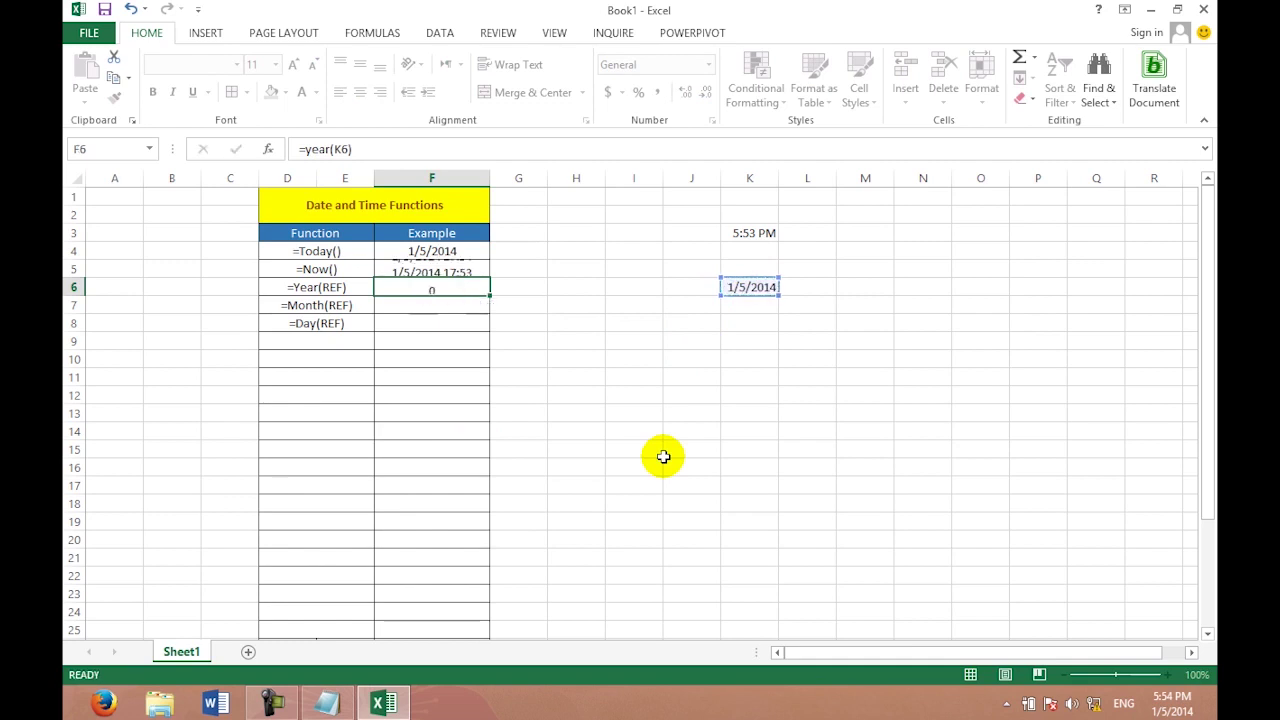
key(Return)
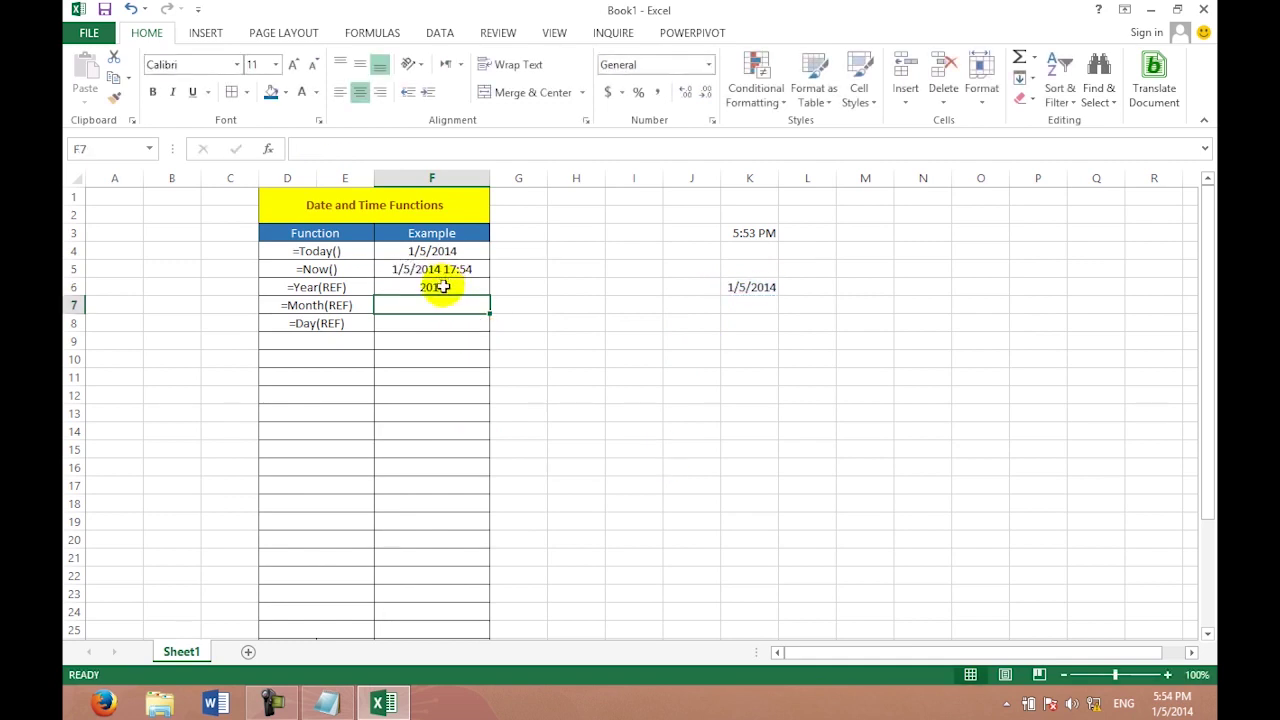
click(442, 287)
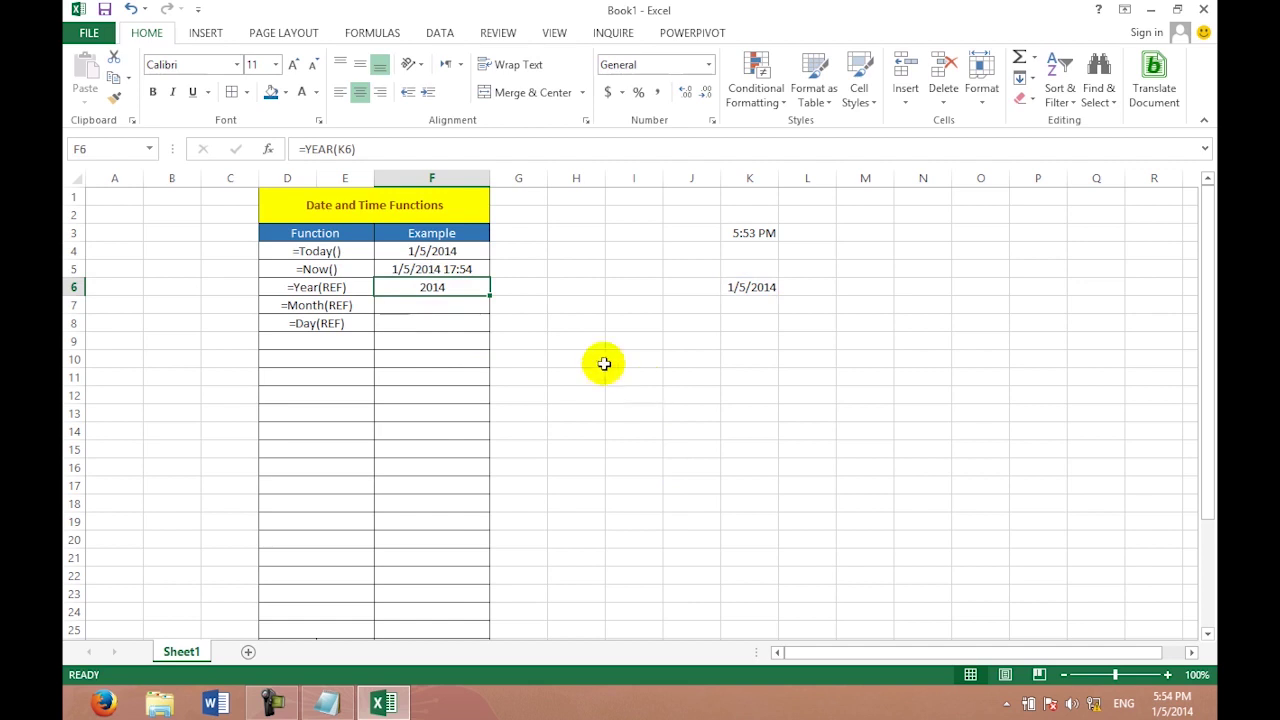
click(470, 308)
text(=mon)
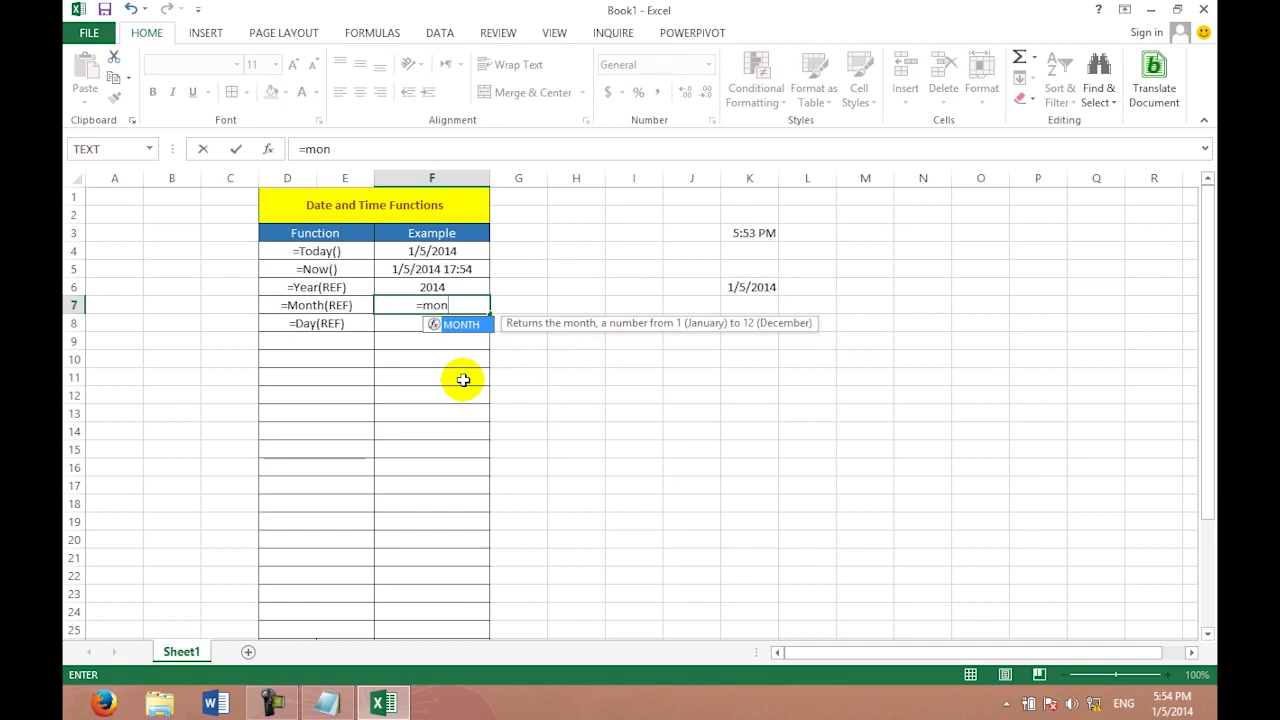
text(th()
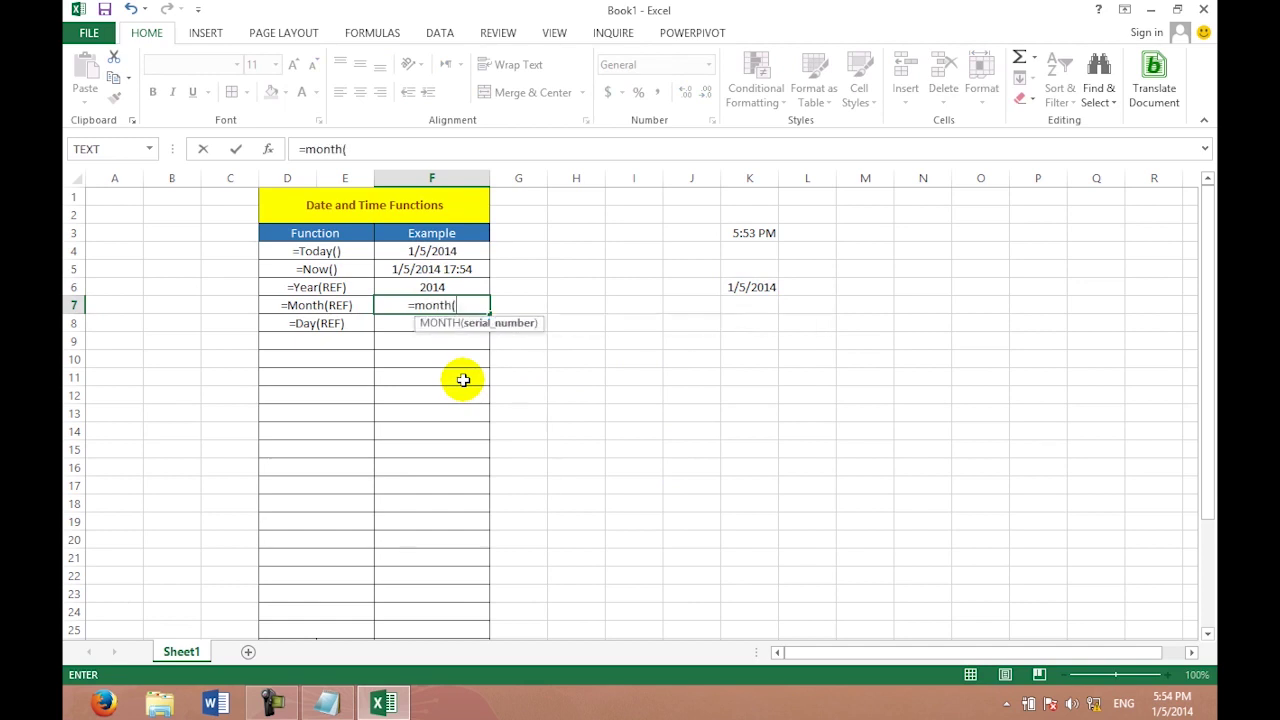
click(736, 287)
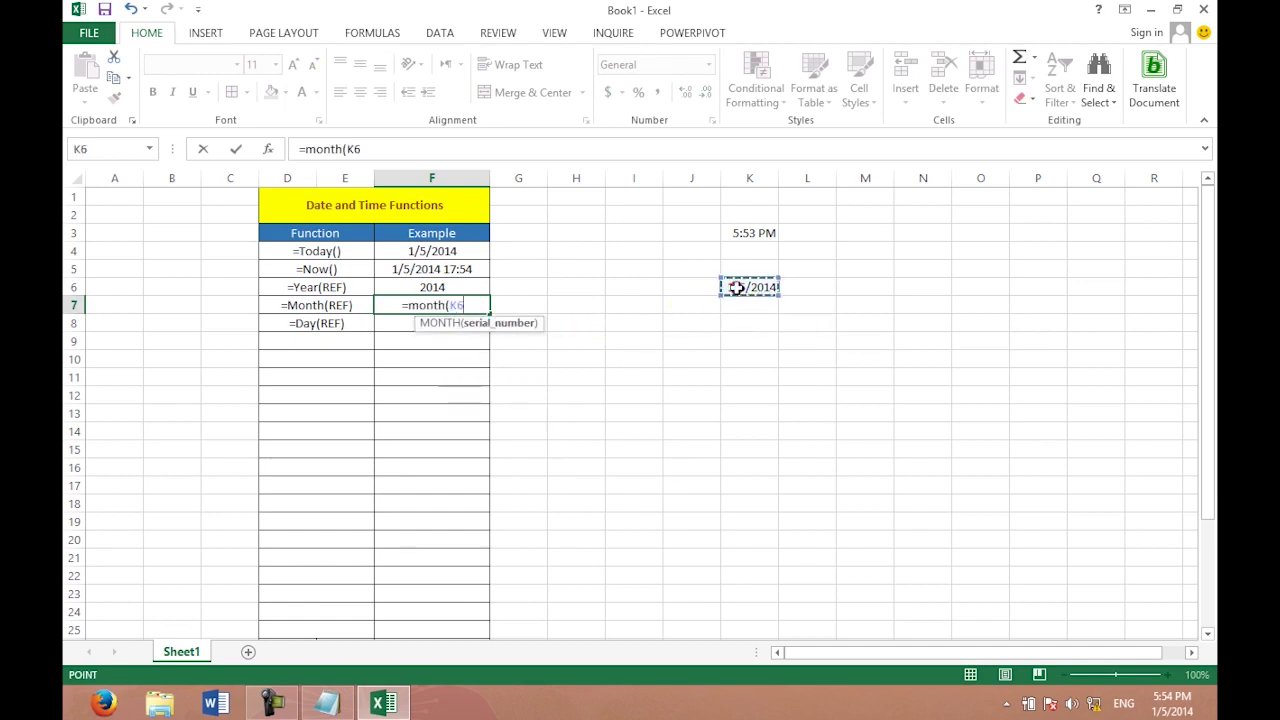
text())
key(Return)
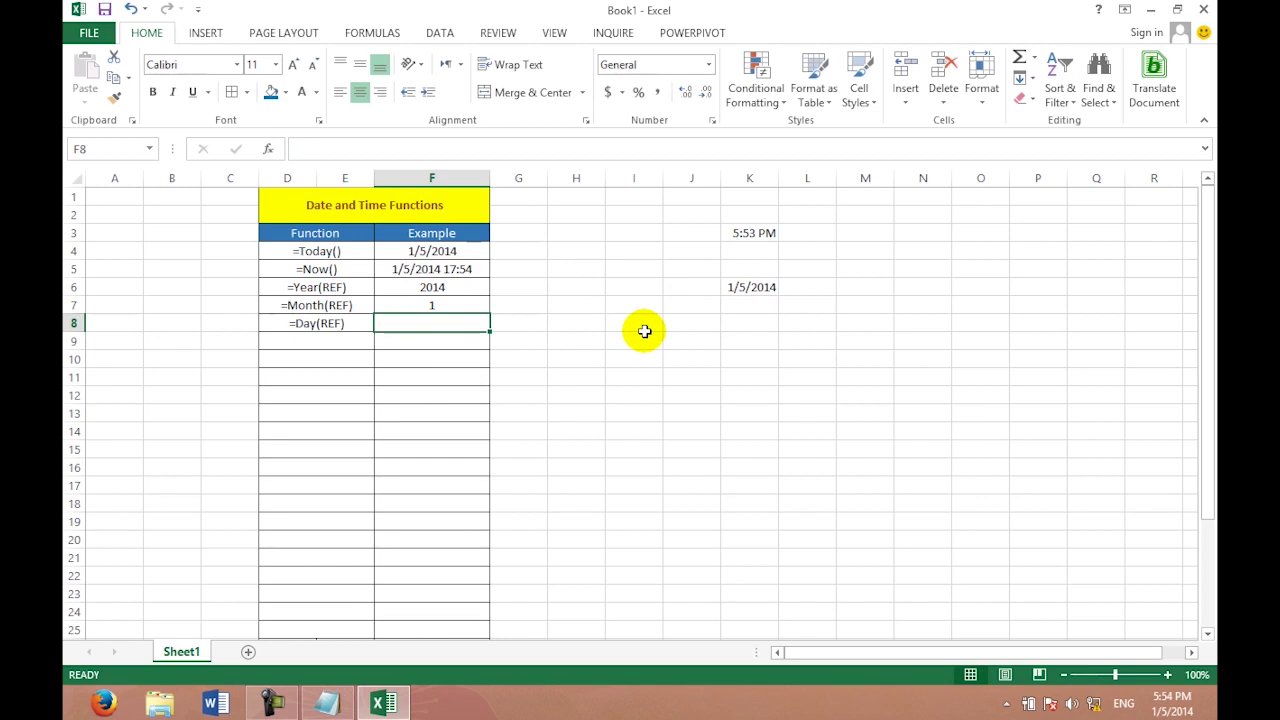
Enter =DAY(K6) in F8 so it returns 5, and check its formula.
text(=day)
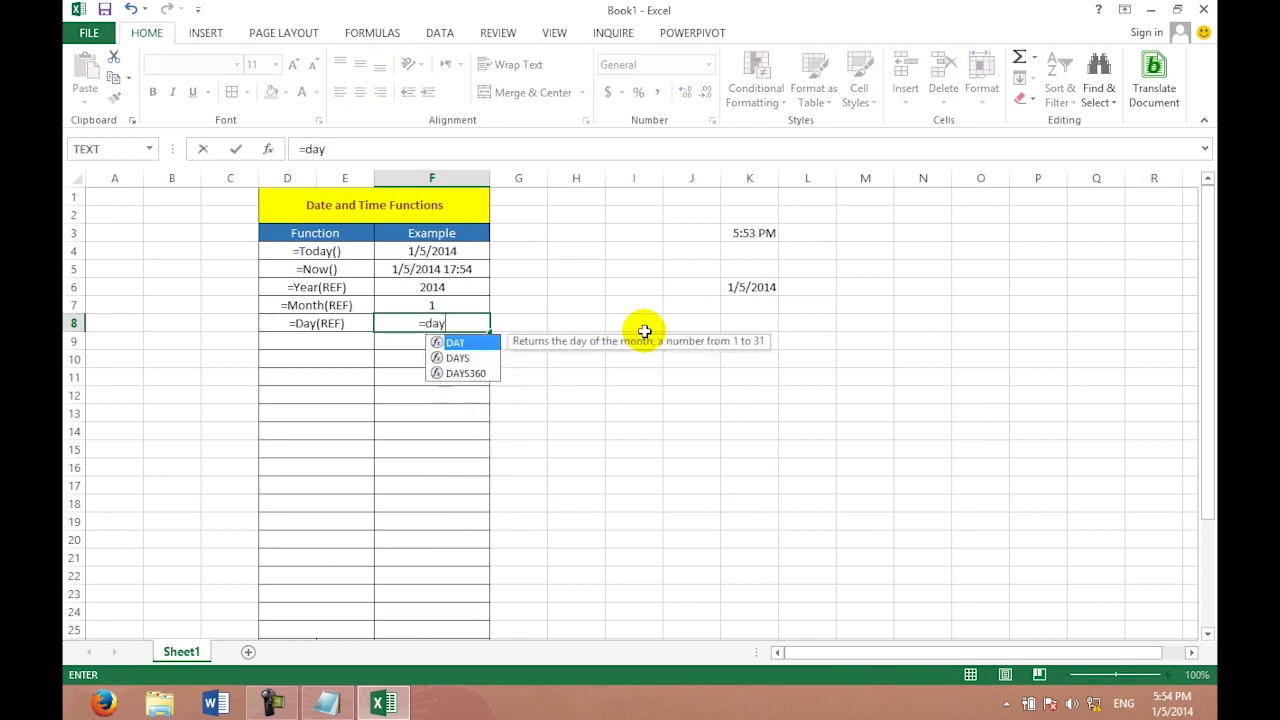
text(()
click(736, 288)
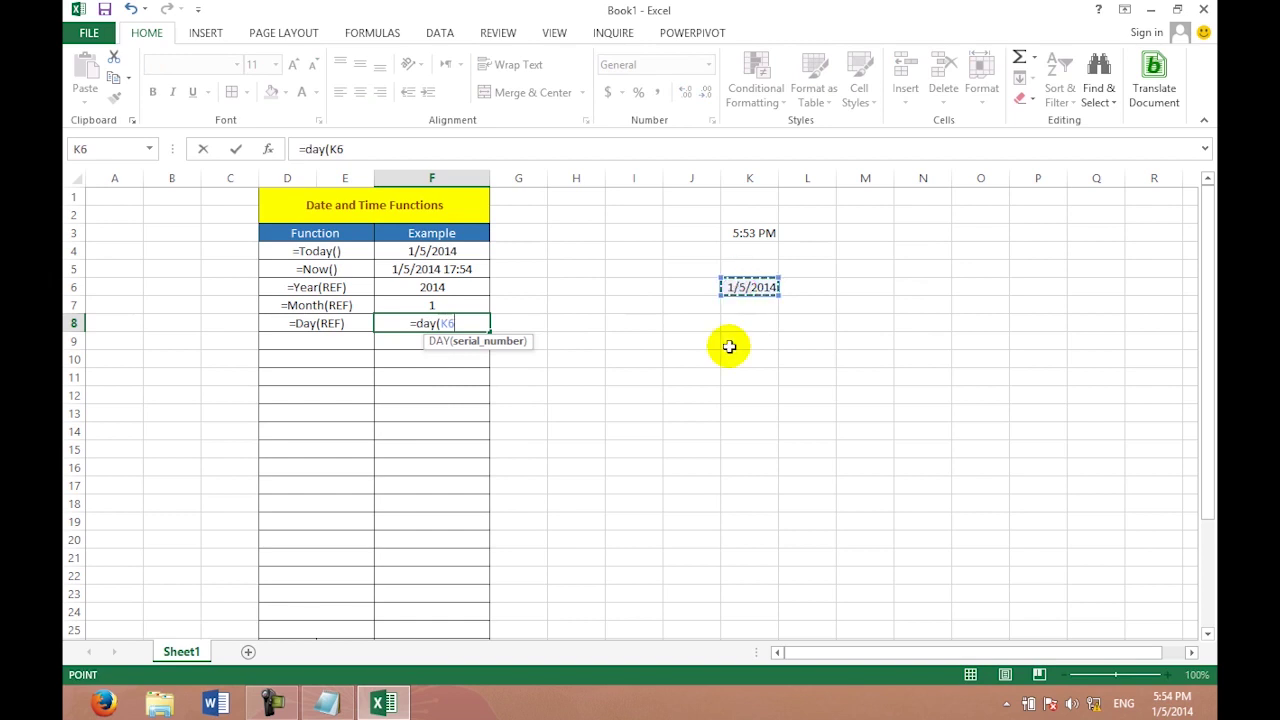
text())
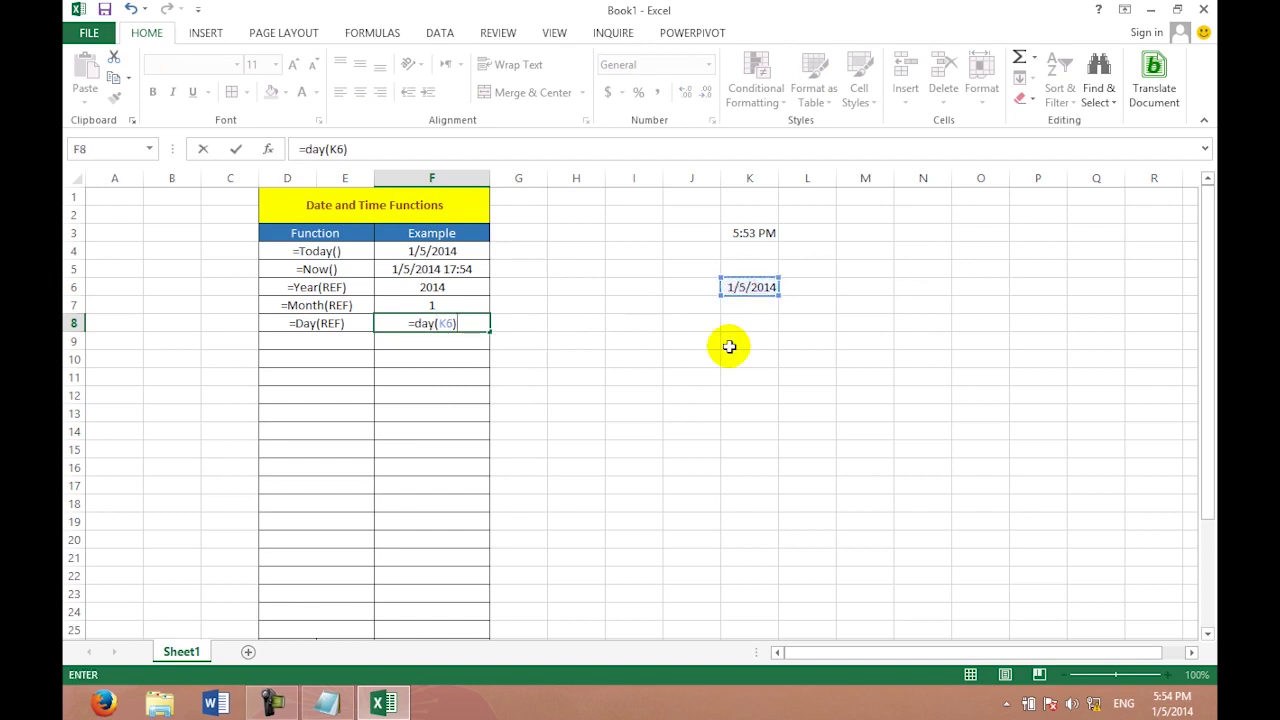
key(Return)
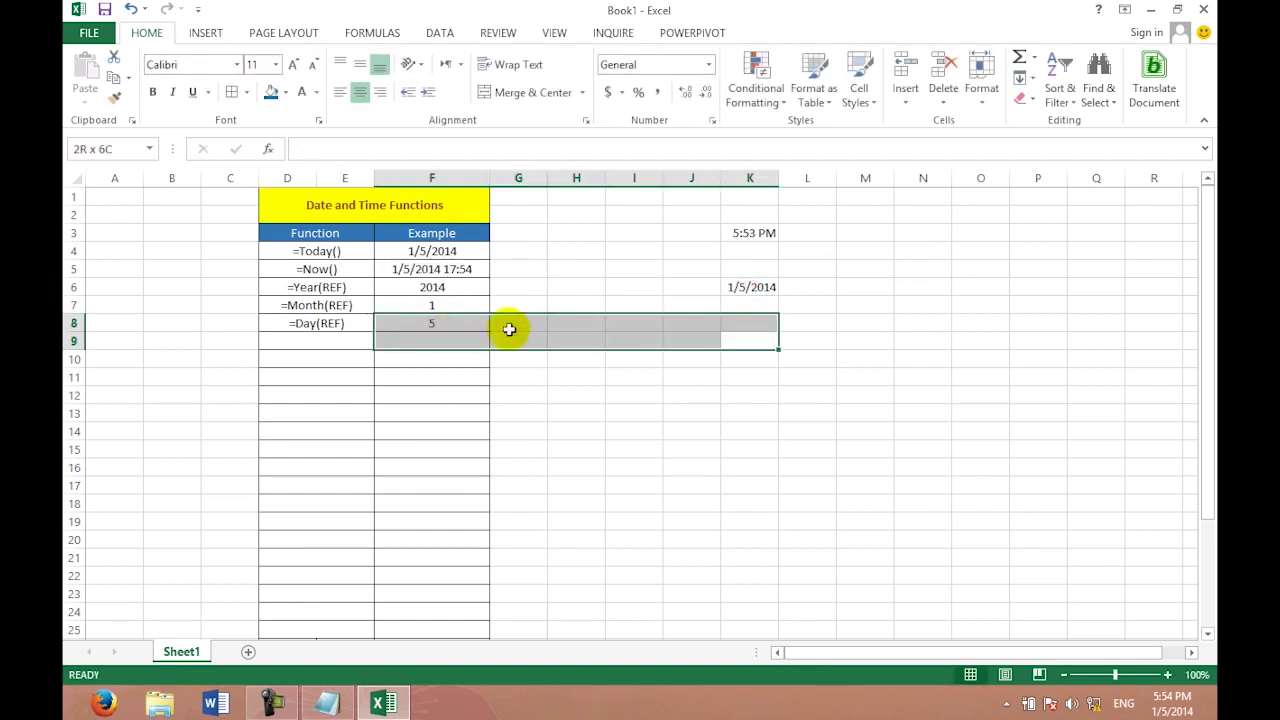
drag(728, 346, 459, 325)
click(459, 325)
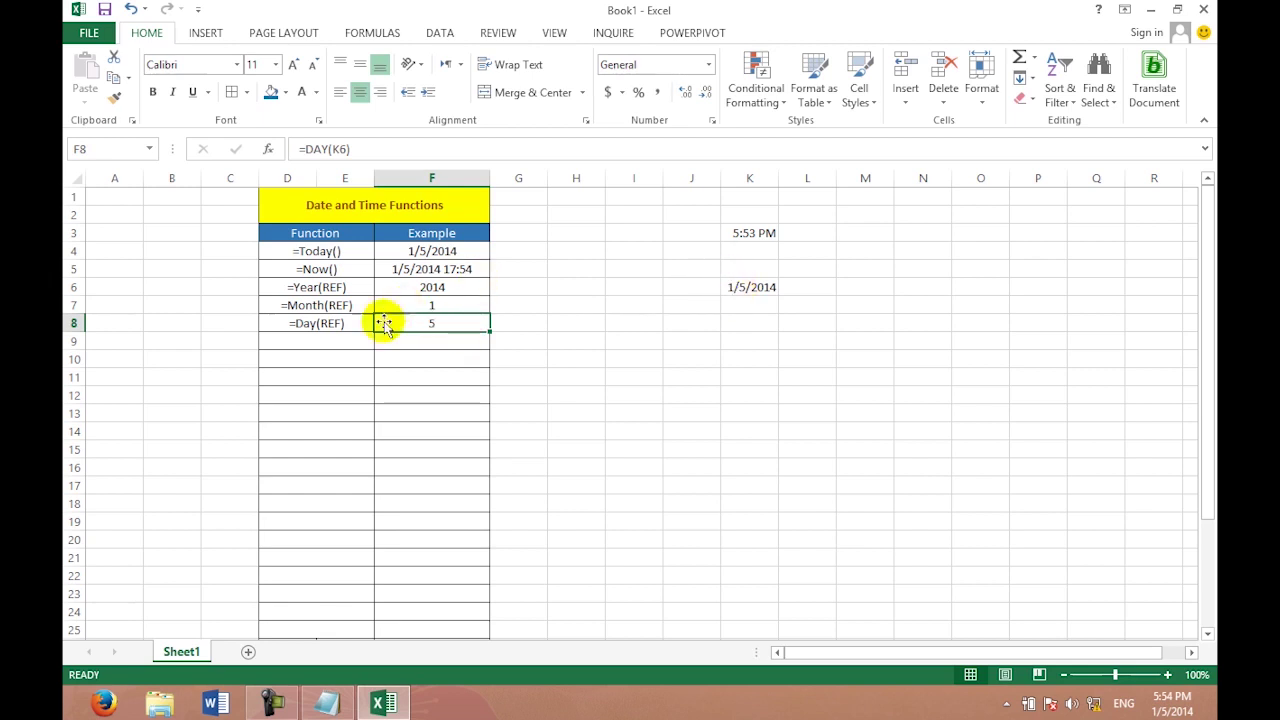
click(355, 341)
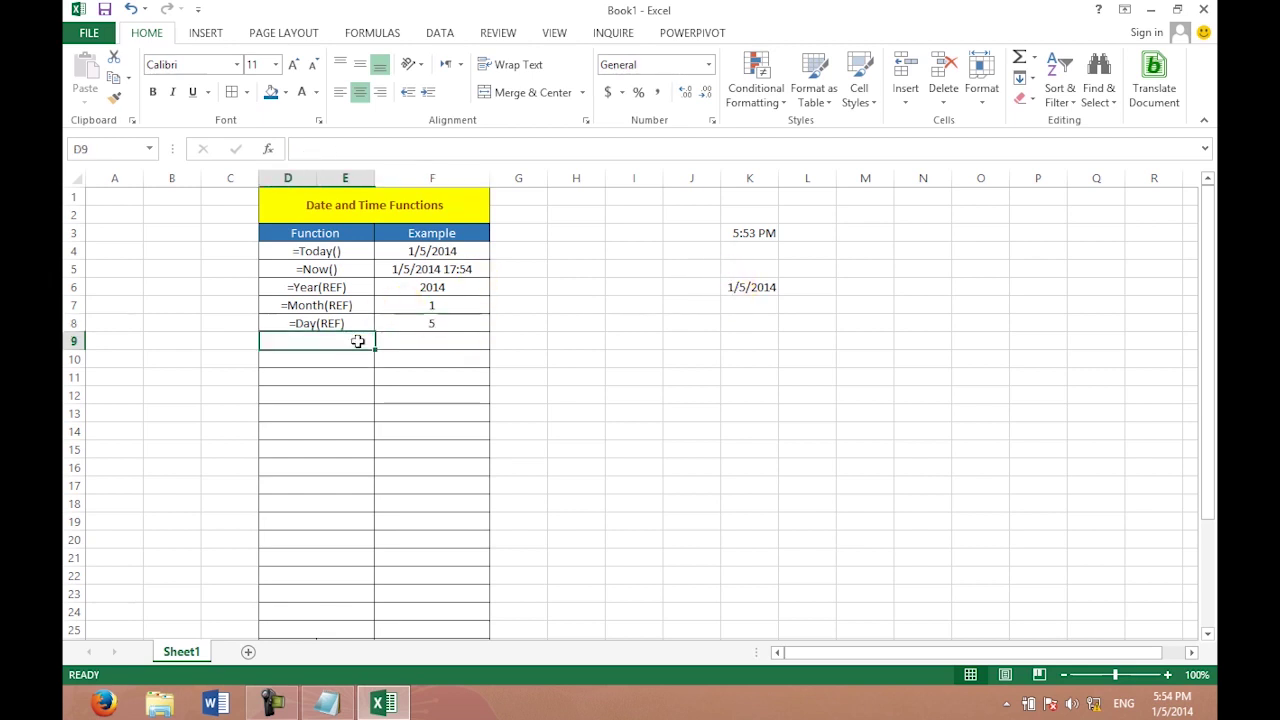
click(327, 703)
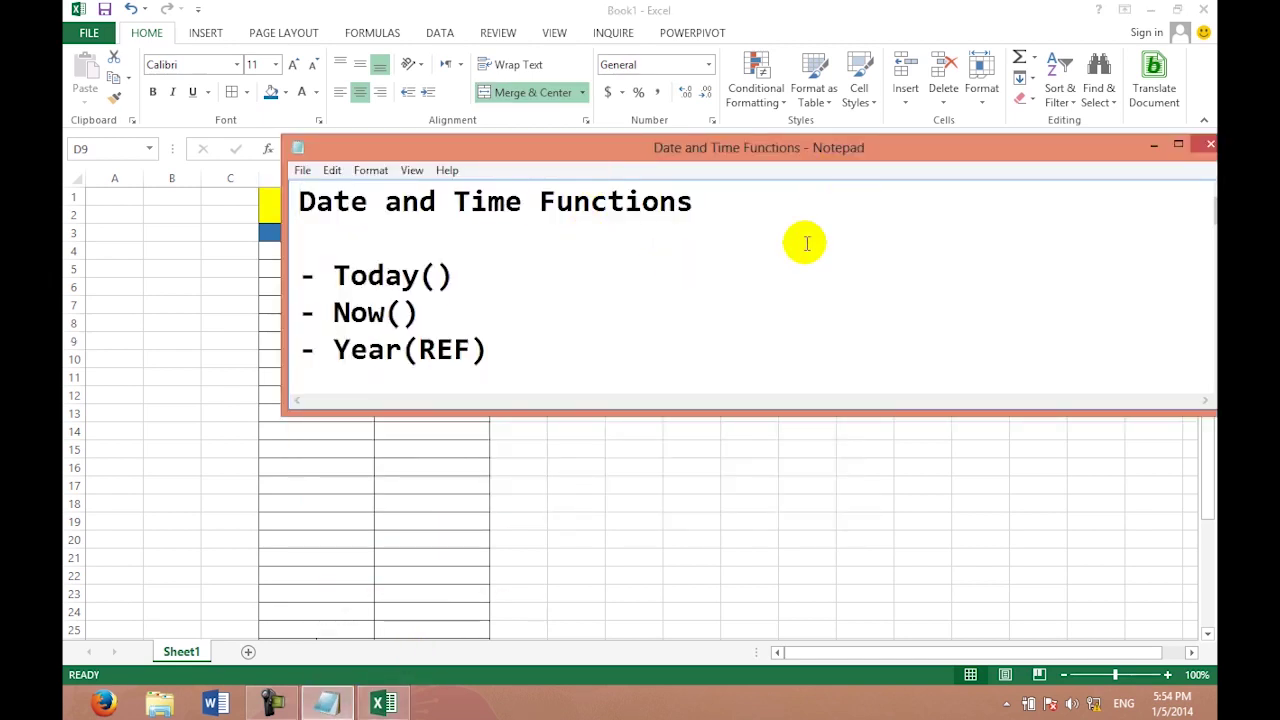
key(Down)
key(Down)
key(Down)
key(Down)
key(Down)
key(Down)
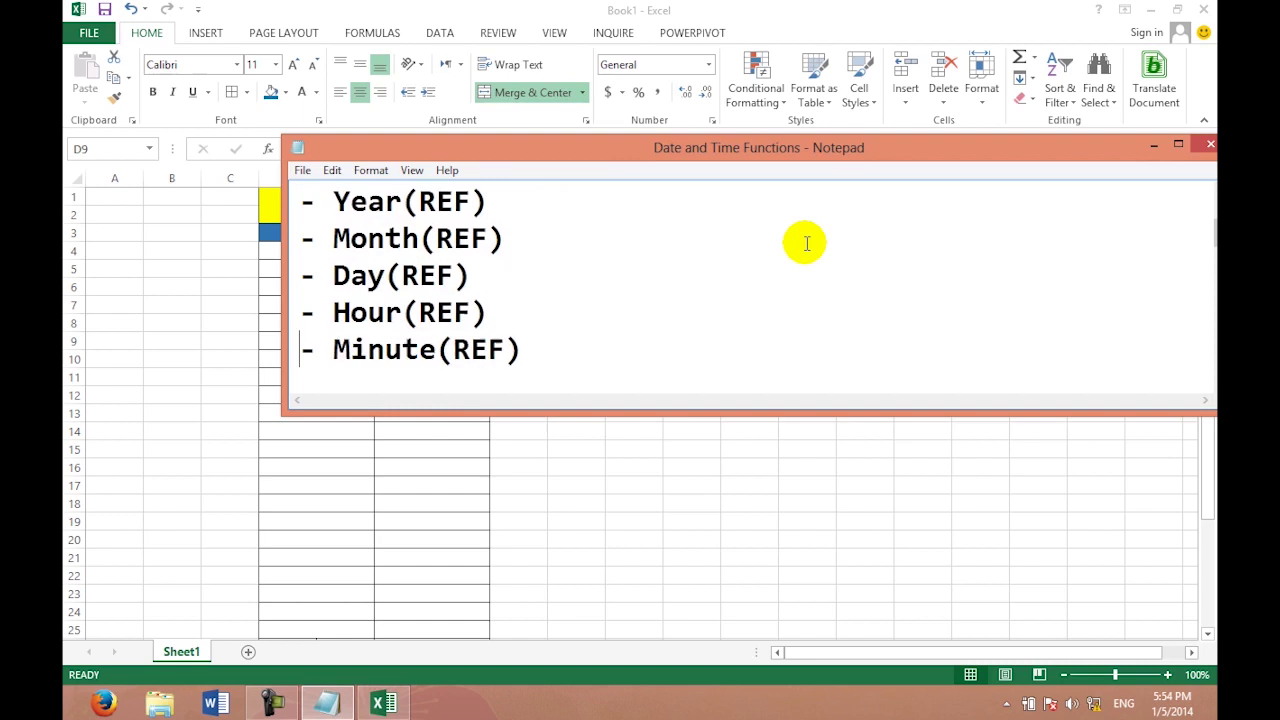
key(Down)
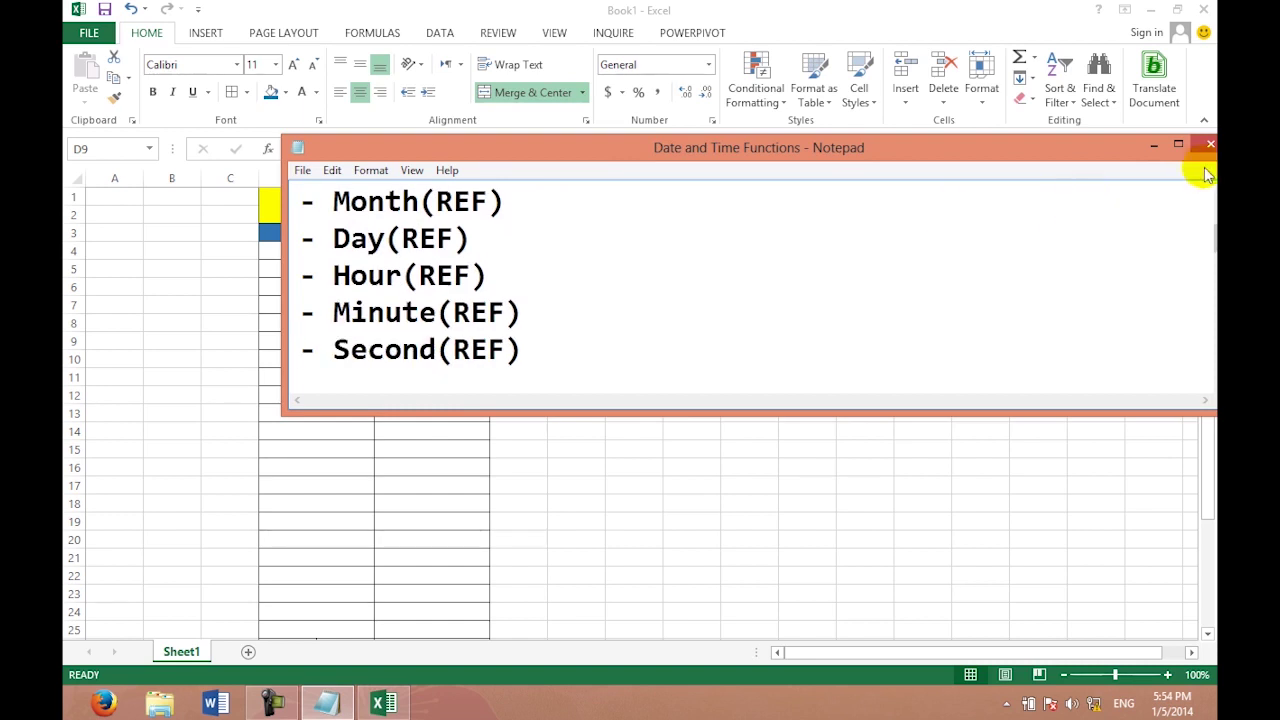
click(1155, 148)
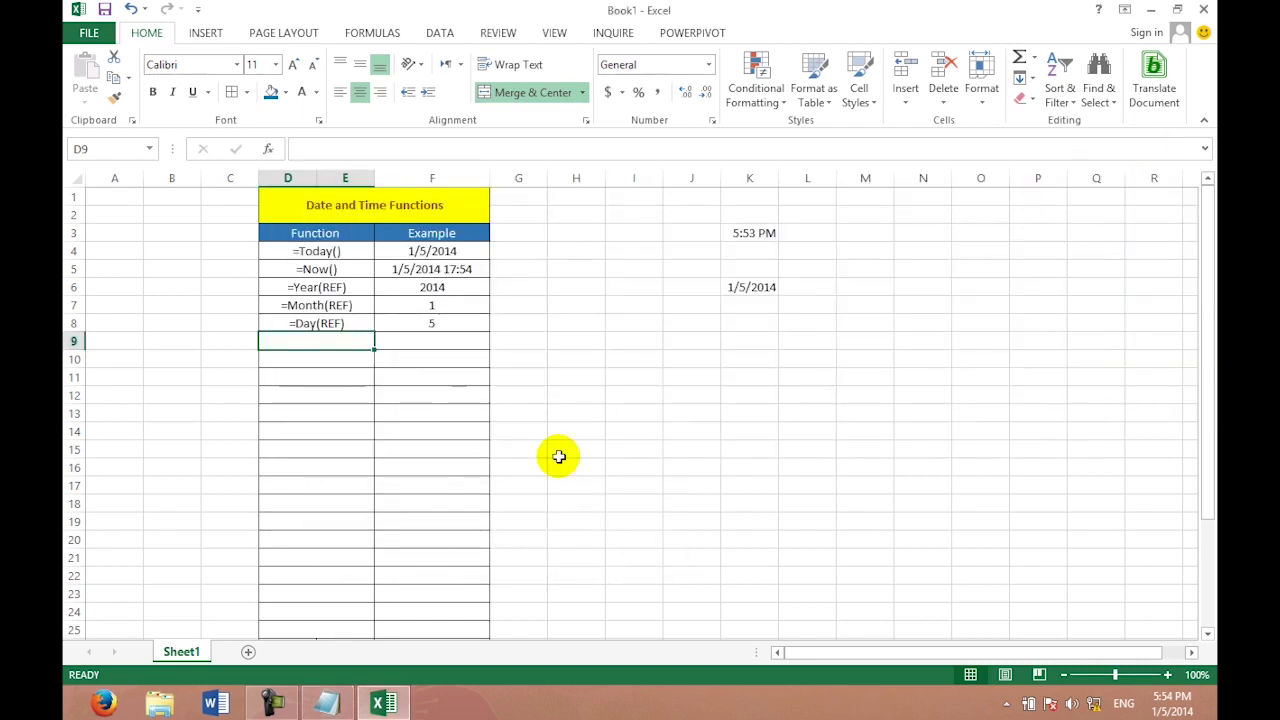
Replace the stray equals sign in D9 with the text label =hour(ref).
text(=)
key(Return)
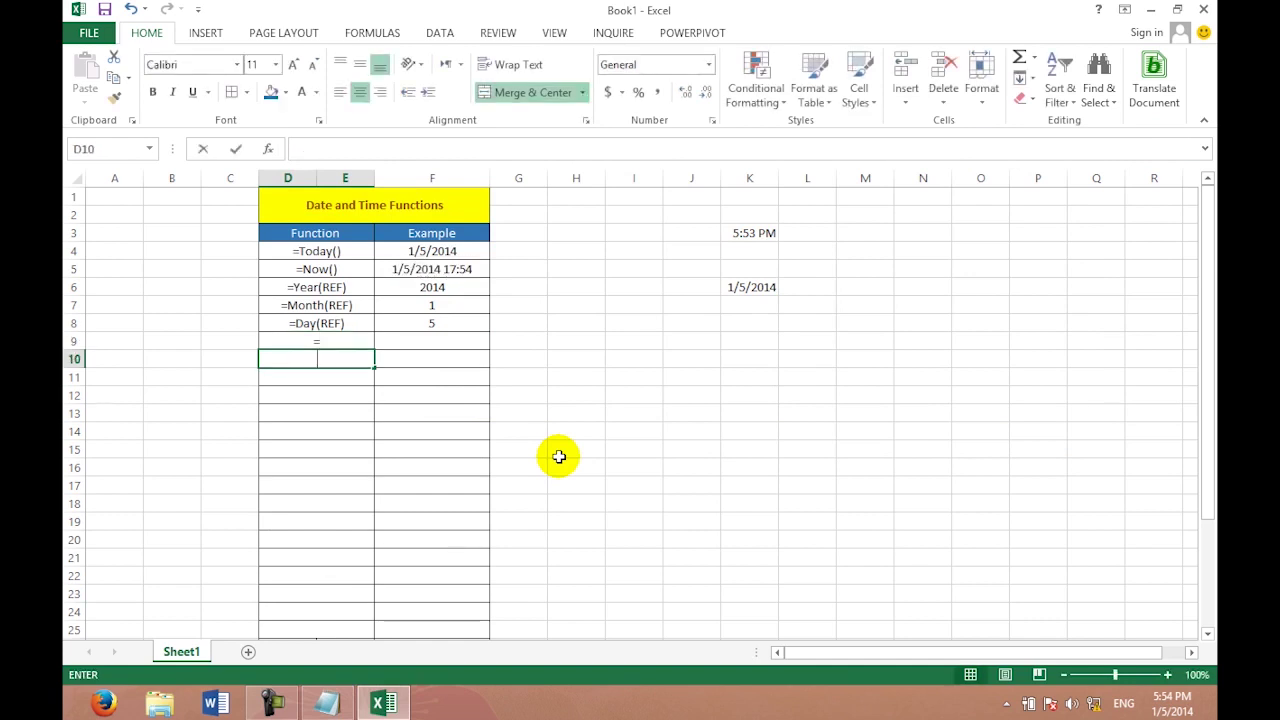
key(Up)
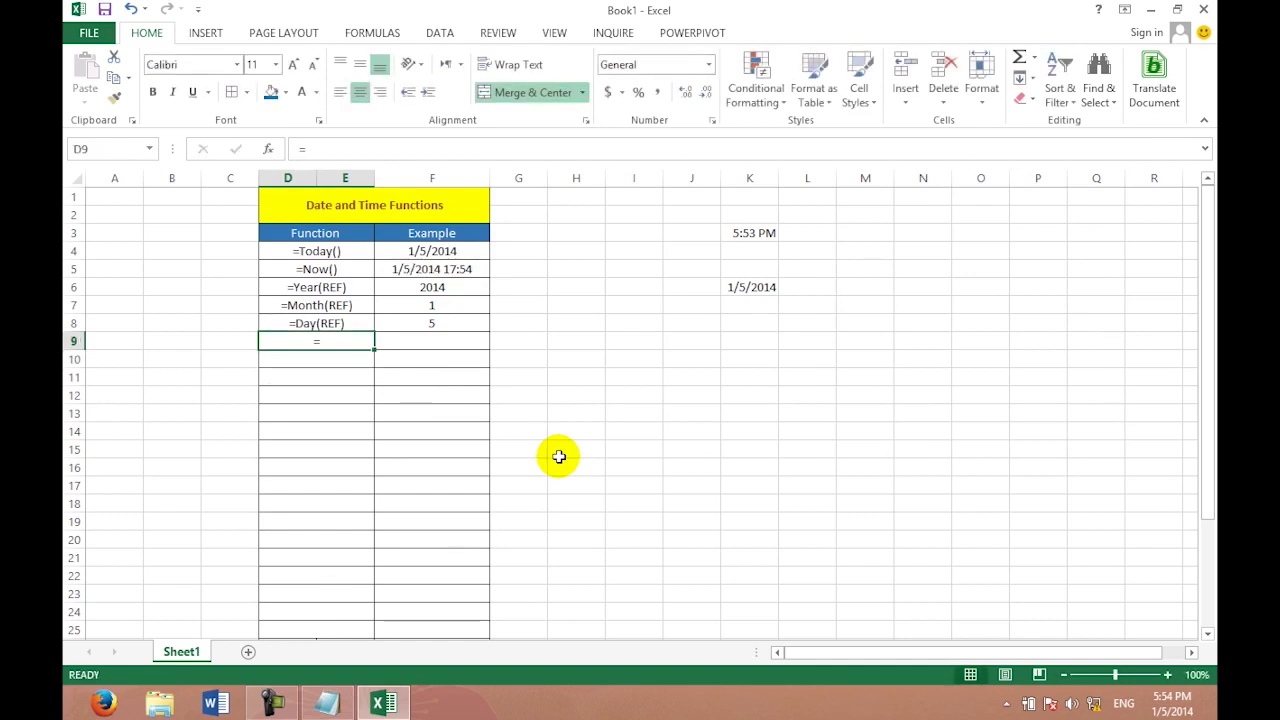
double_click(360, 342)
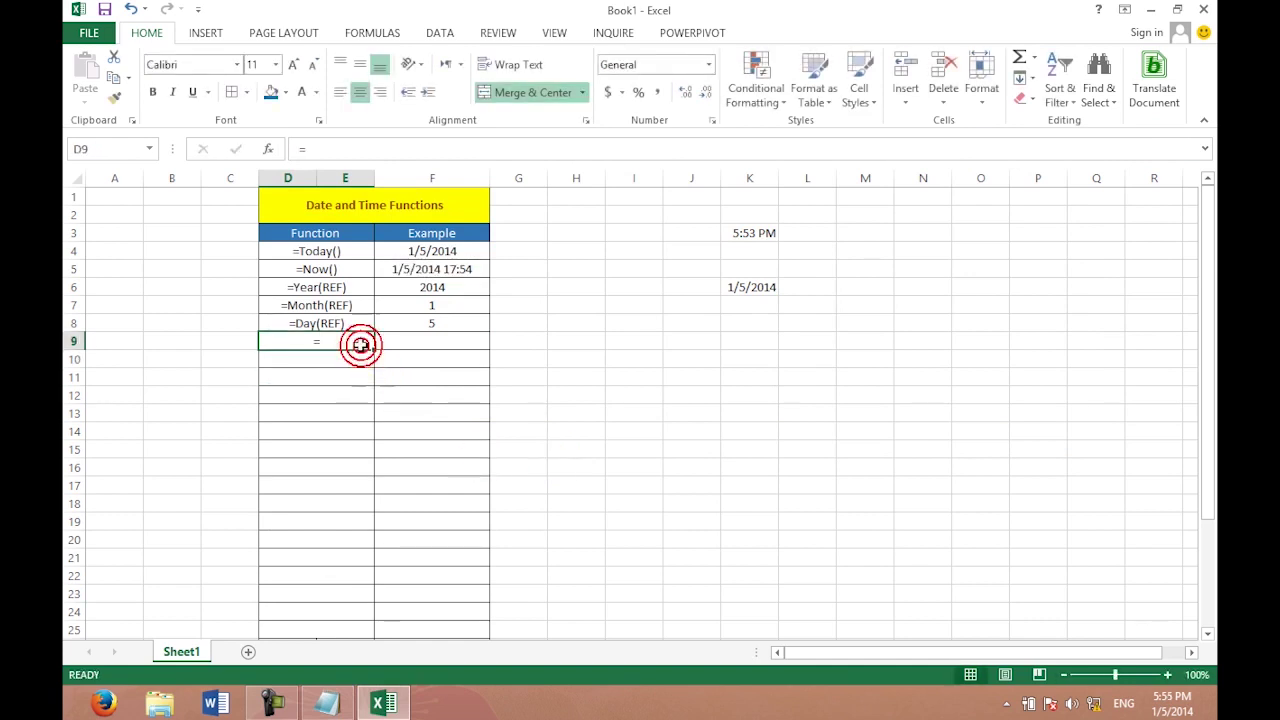
key(BackSpace)
text(')
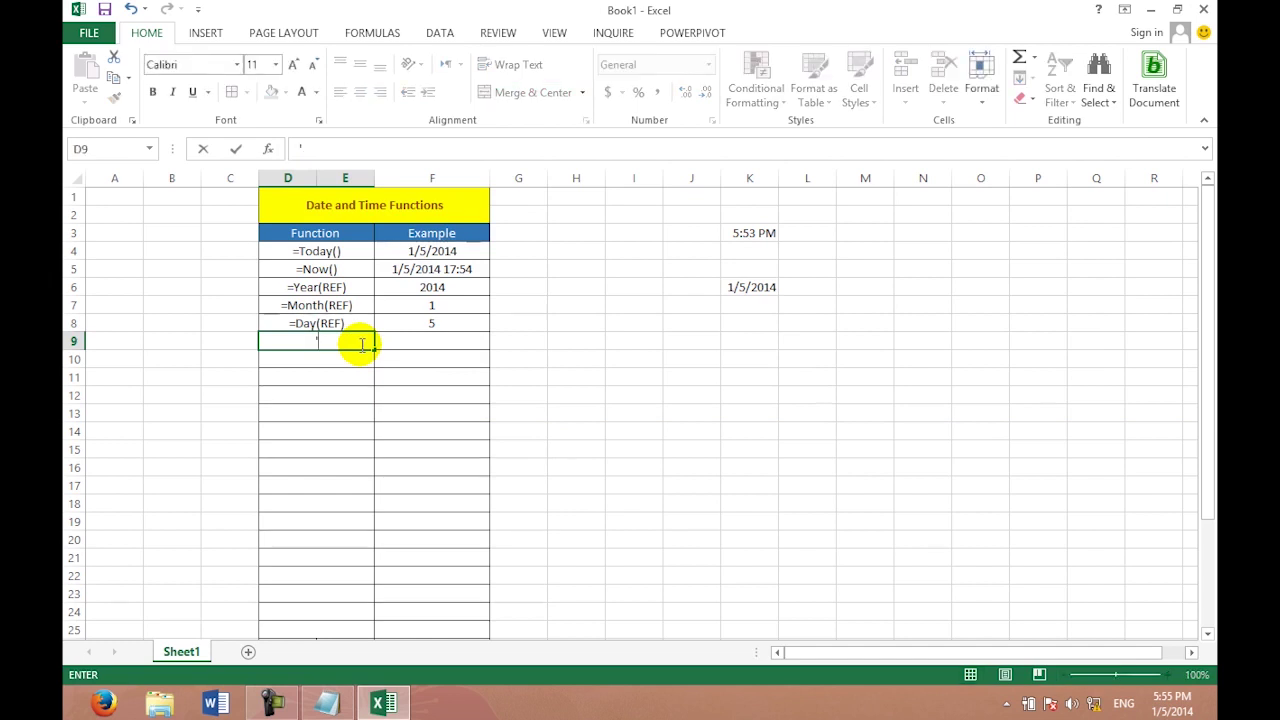
text(=hou)
key(BackSpace)
key(BackSpace)
key(BackSpace)
text(our()
text(ref))
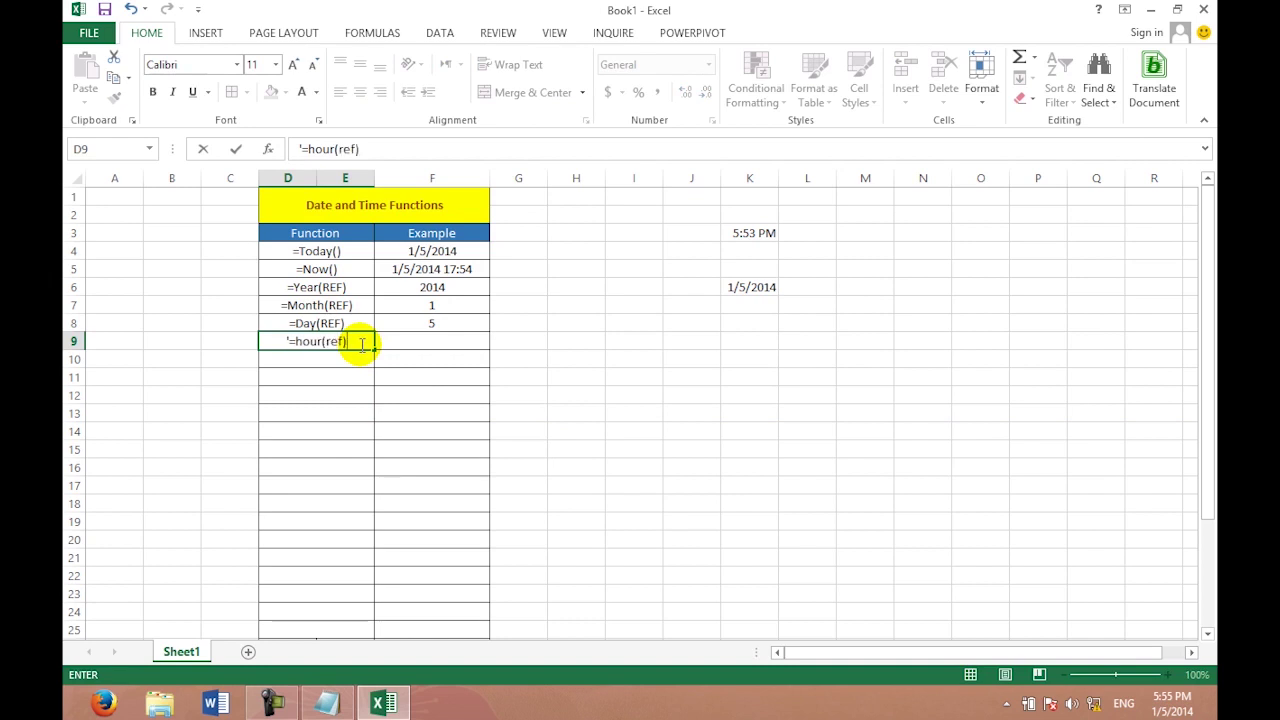
key(Return)
Add the text labels =Minute(ref) in D10 and =second(ref) in D11.
text(')
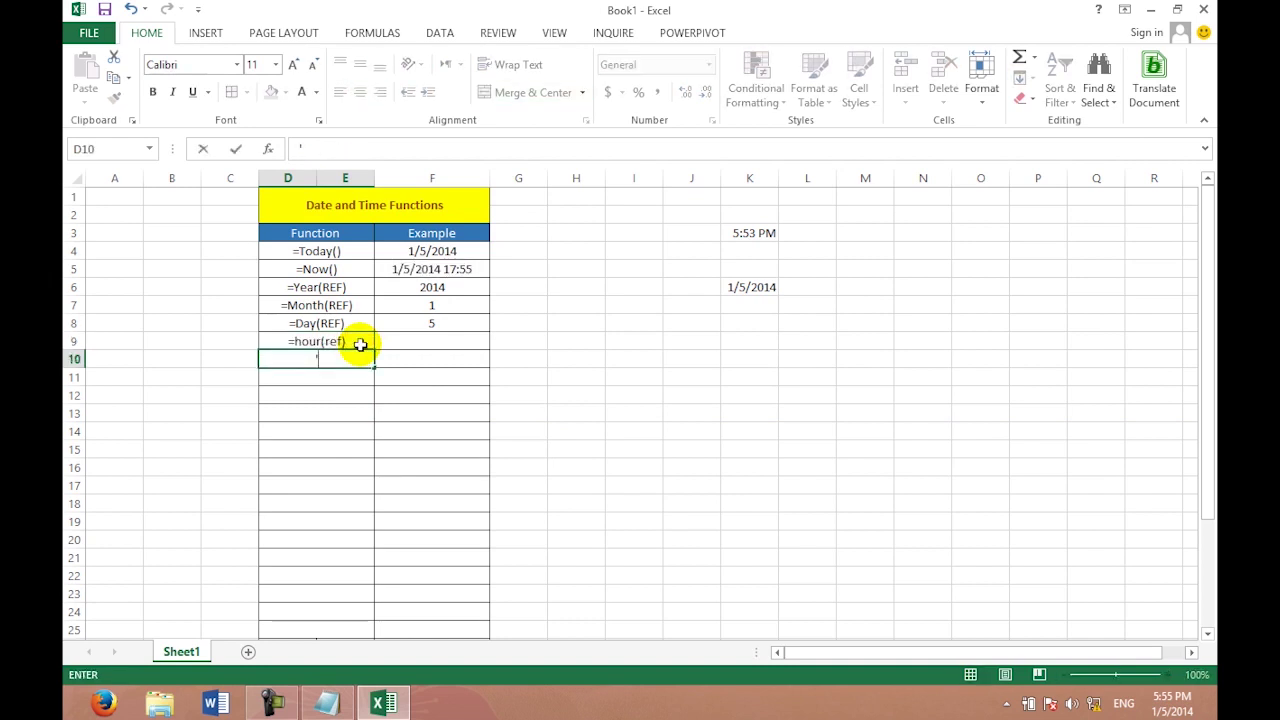
text(=MIni)
key(BackSpace)
key(BackSpace)
key(BackSpace)
text(inute())
key(BackSpace)
text(re)
text(f_)
key(BackSpace)
text())
key(Return)
text('second(fef))
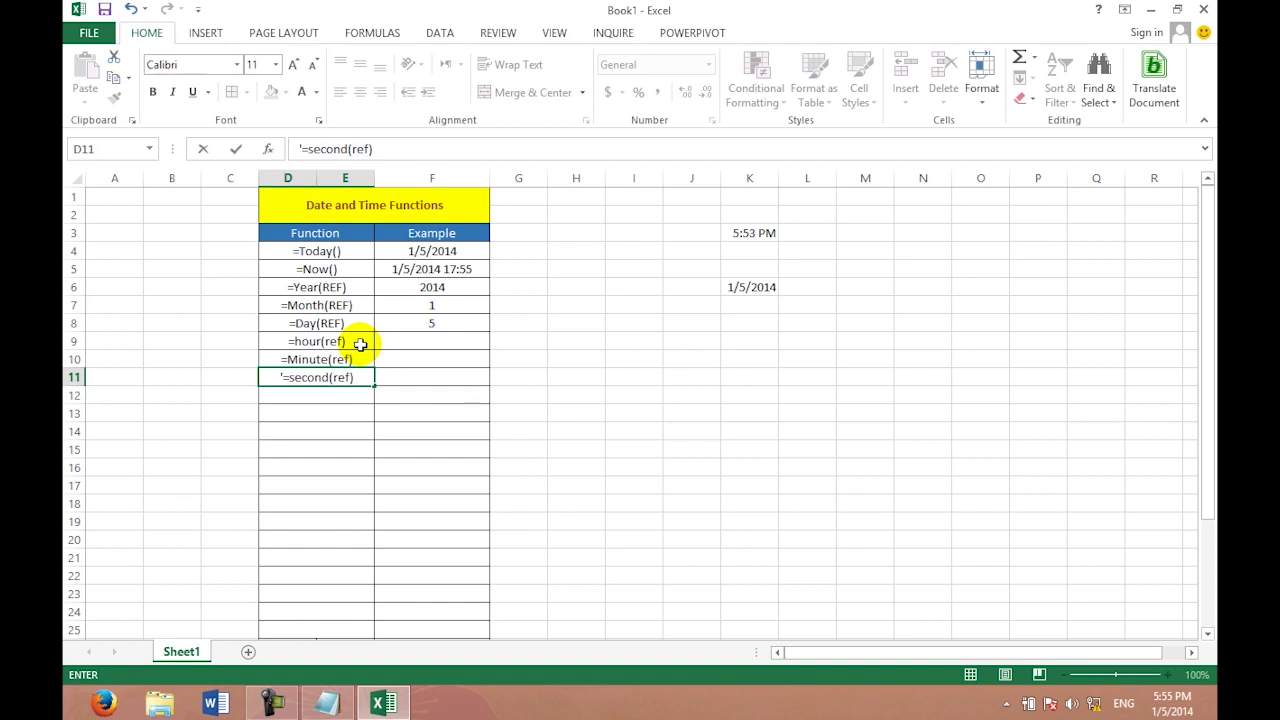
key(Return)
click(555, 498)
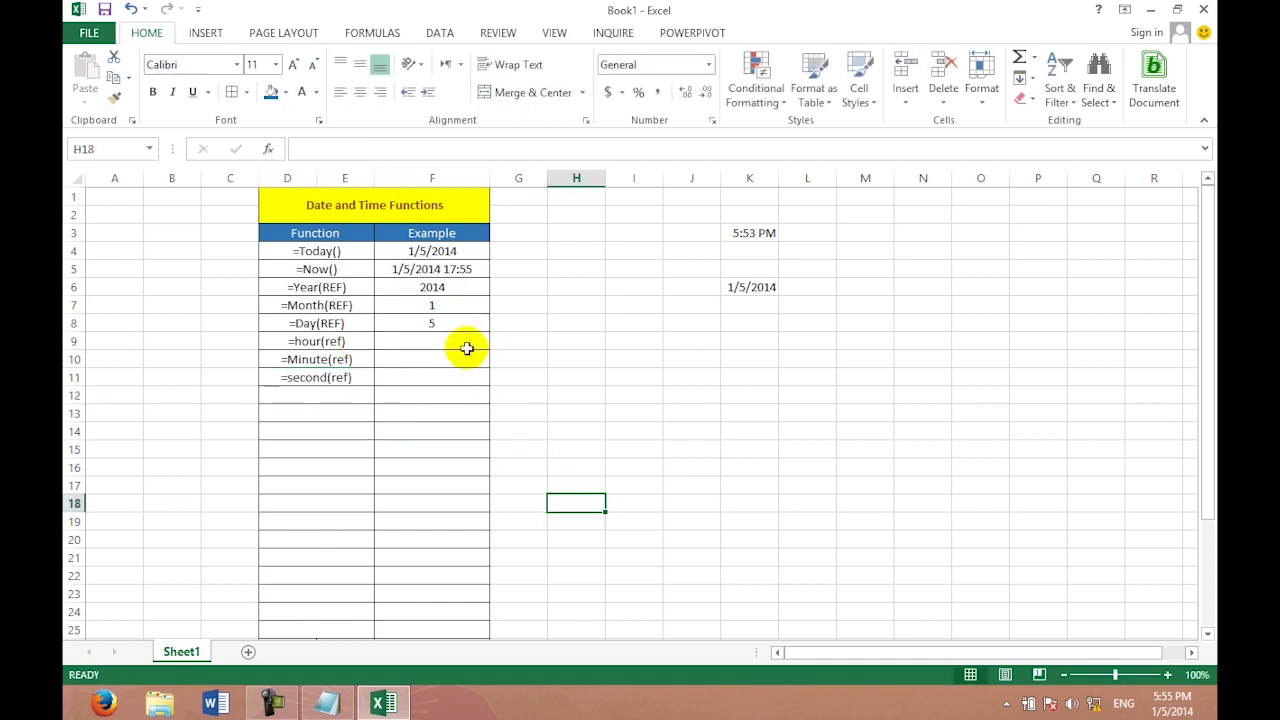
Enter =HOUR(K3) in F9, returning 17.
click(466, 348)
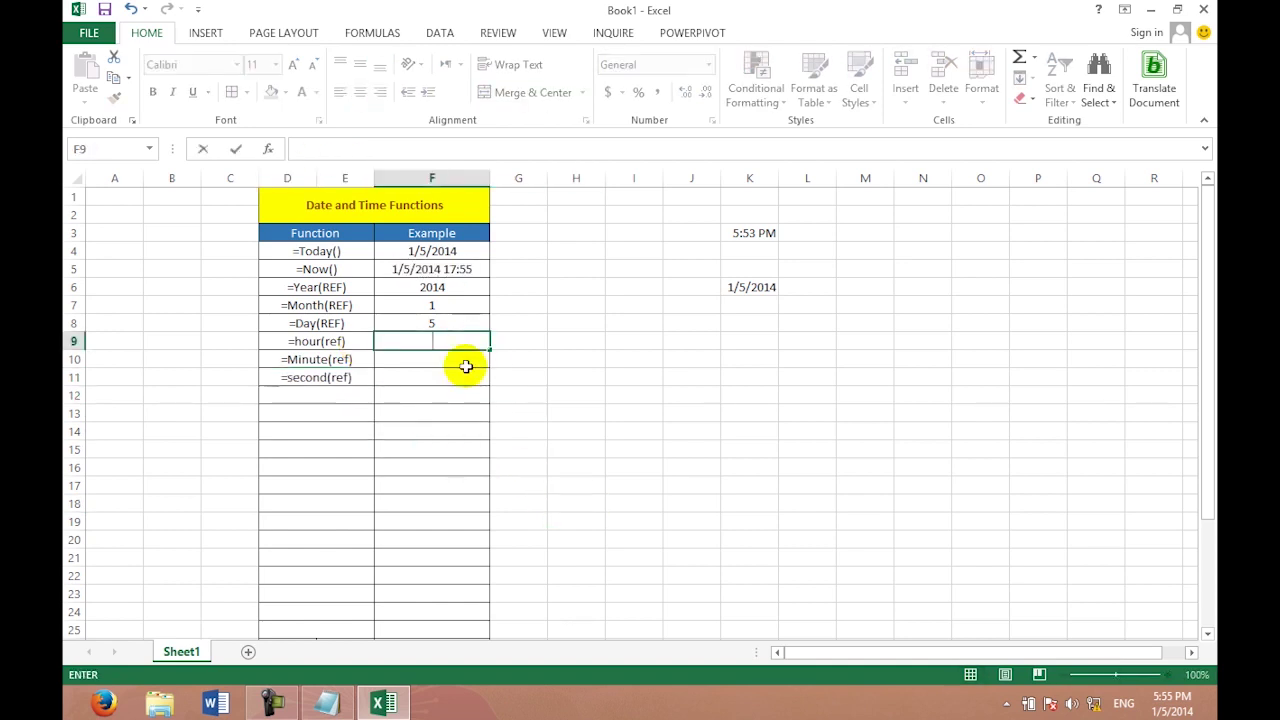
text(=howr)
key(BackSpace)
key(BackSpace)
text(ur()
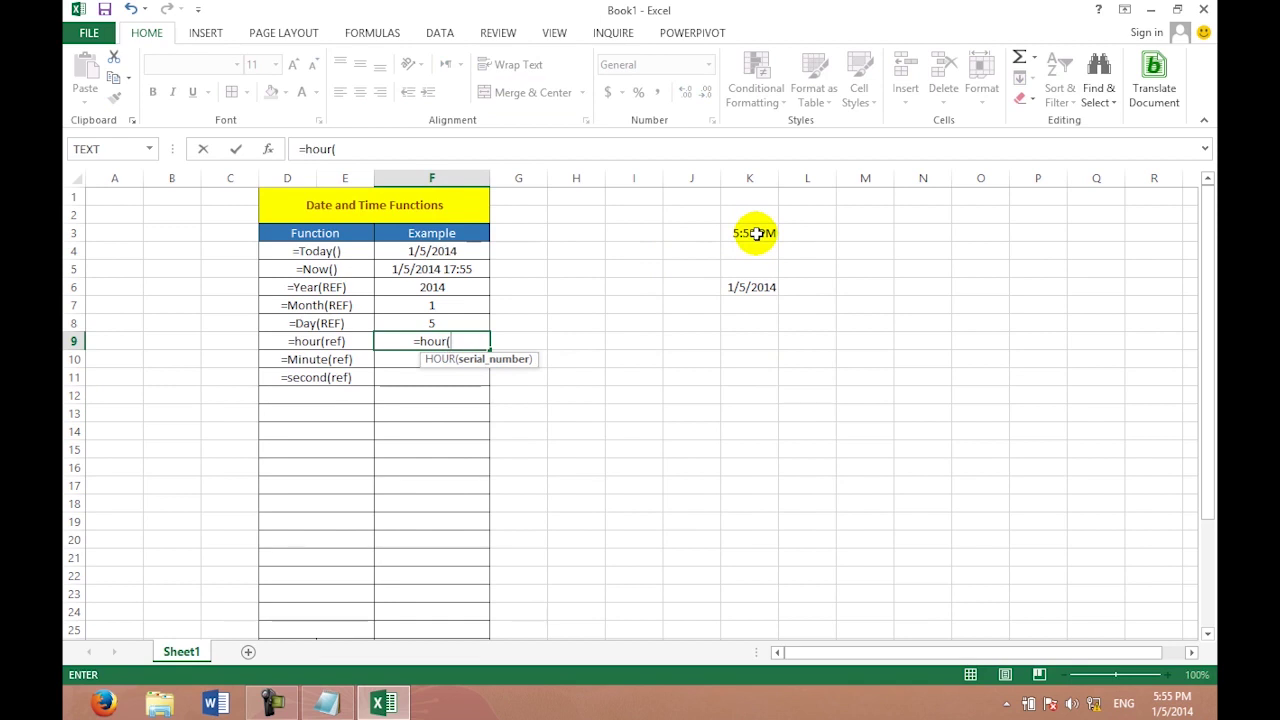
click(757, 233)
text())
key(Return)
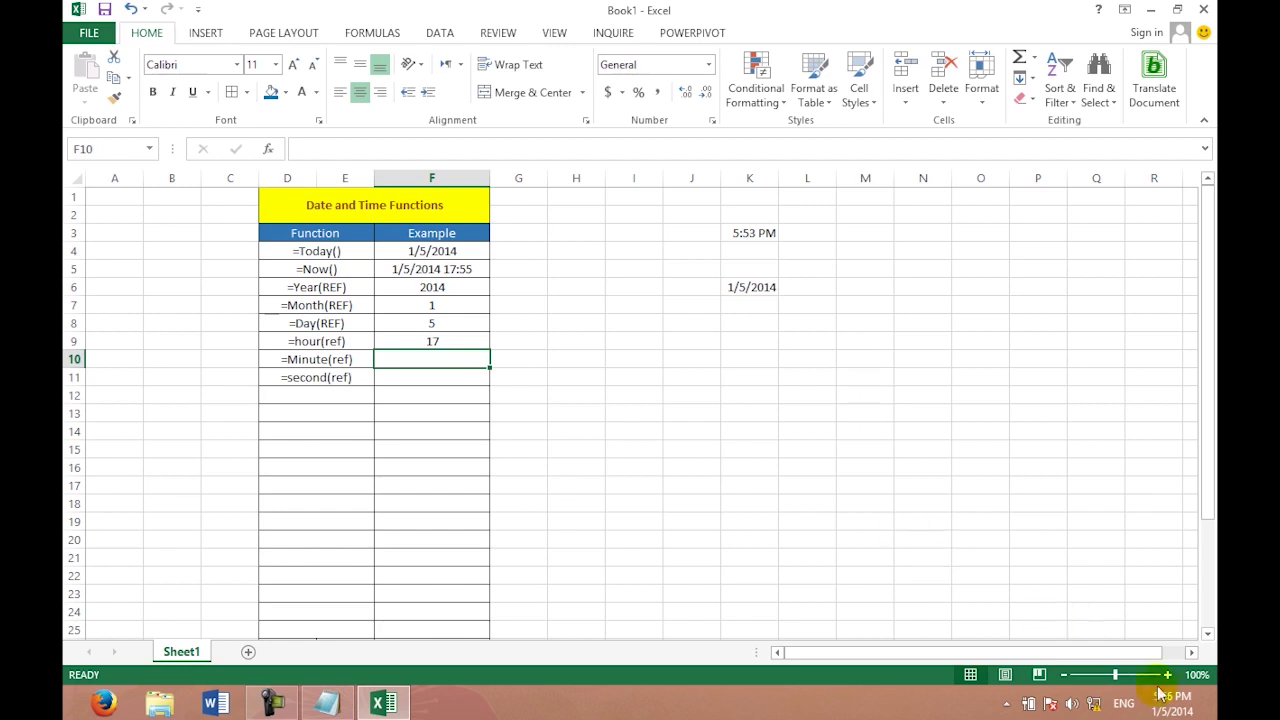
Enter =MINUTE(K3) in F10, returning 53, and check the formula.
mouse_move(1165, 706)
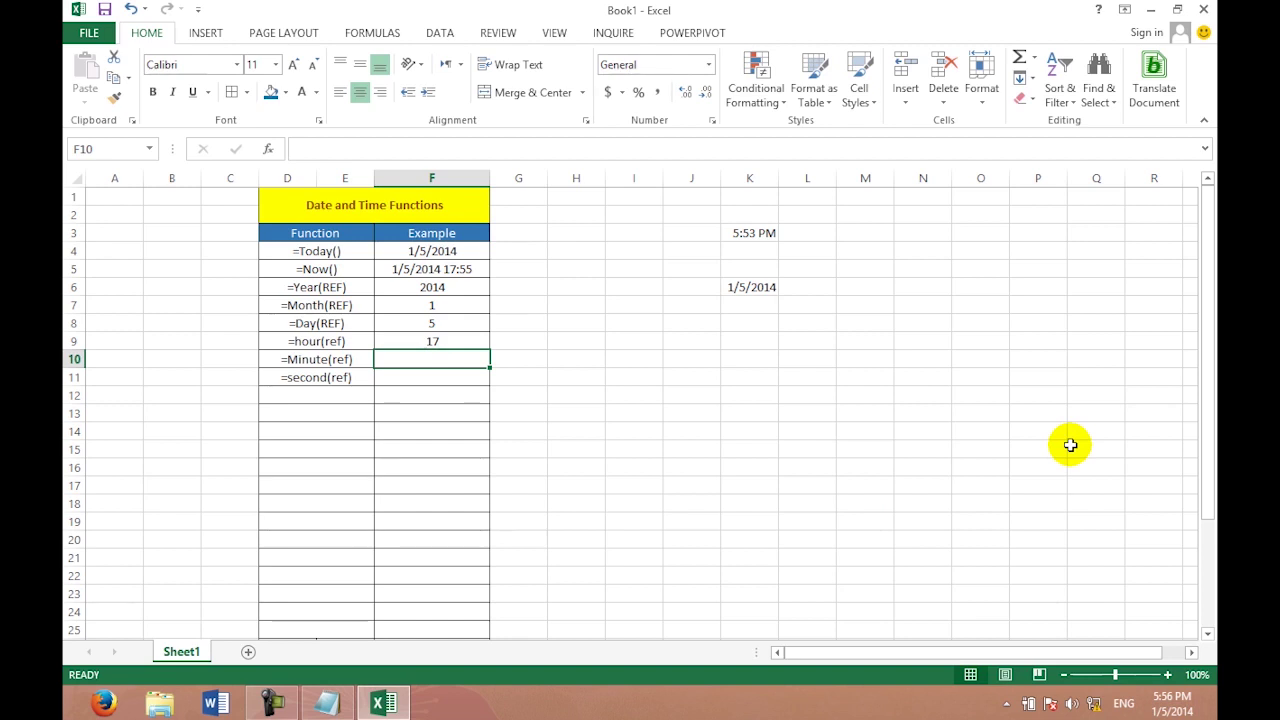
text(=mi)
text(n)
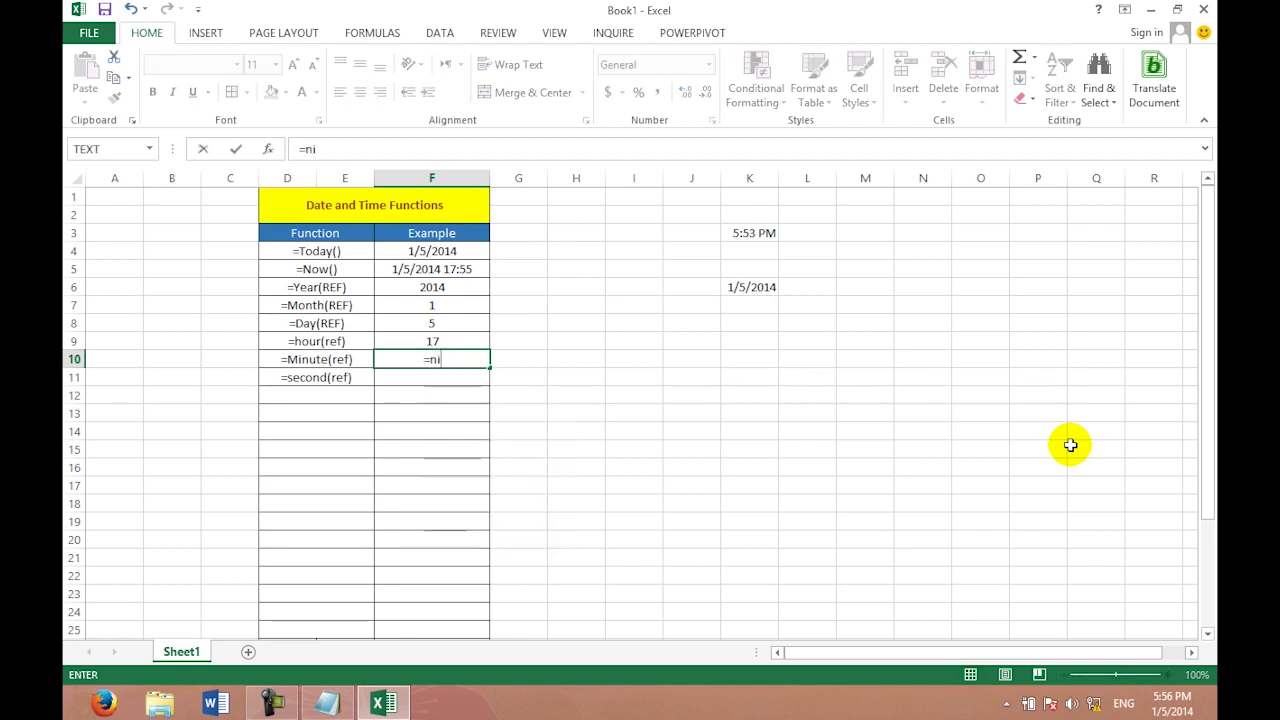
key(BackSpace)
text(minute)
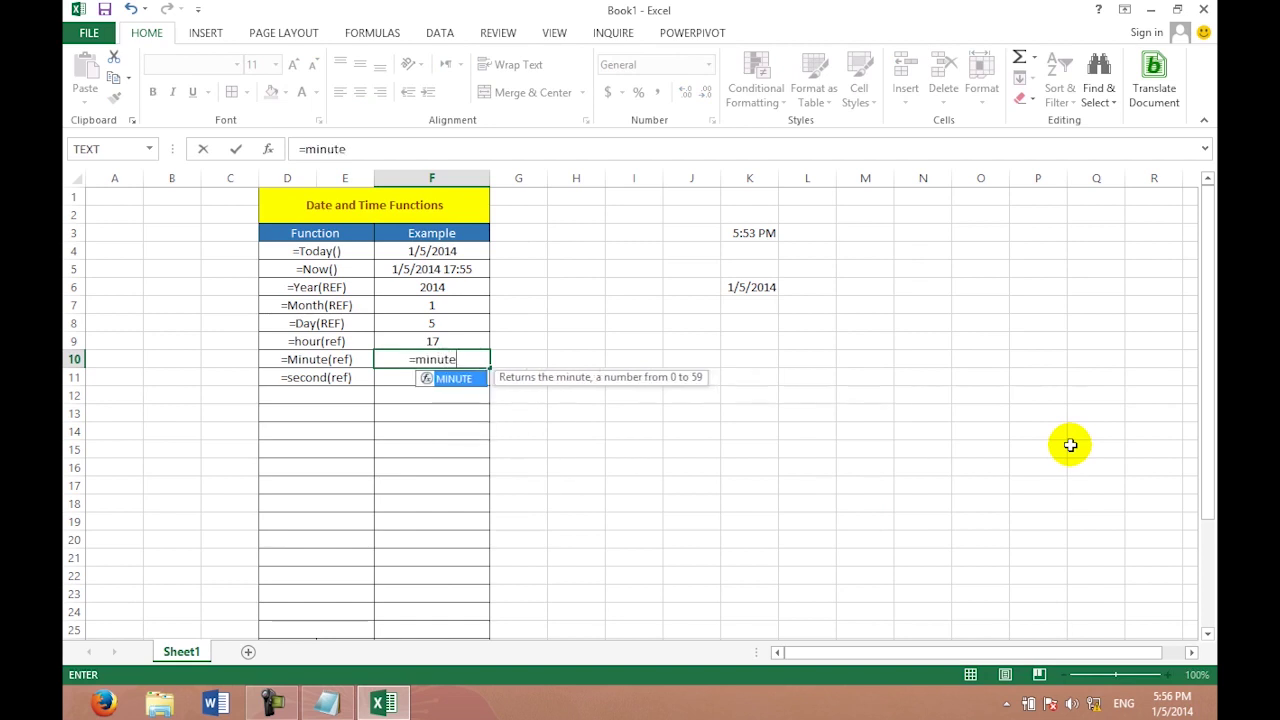
text(()
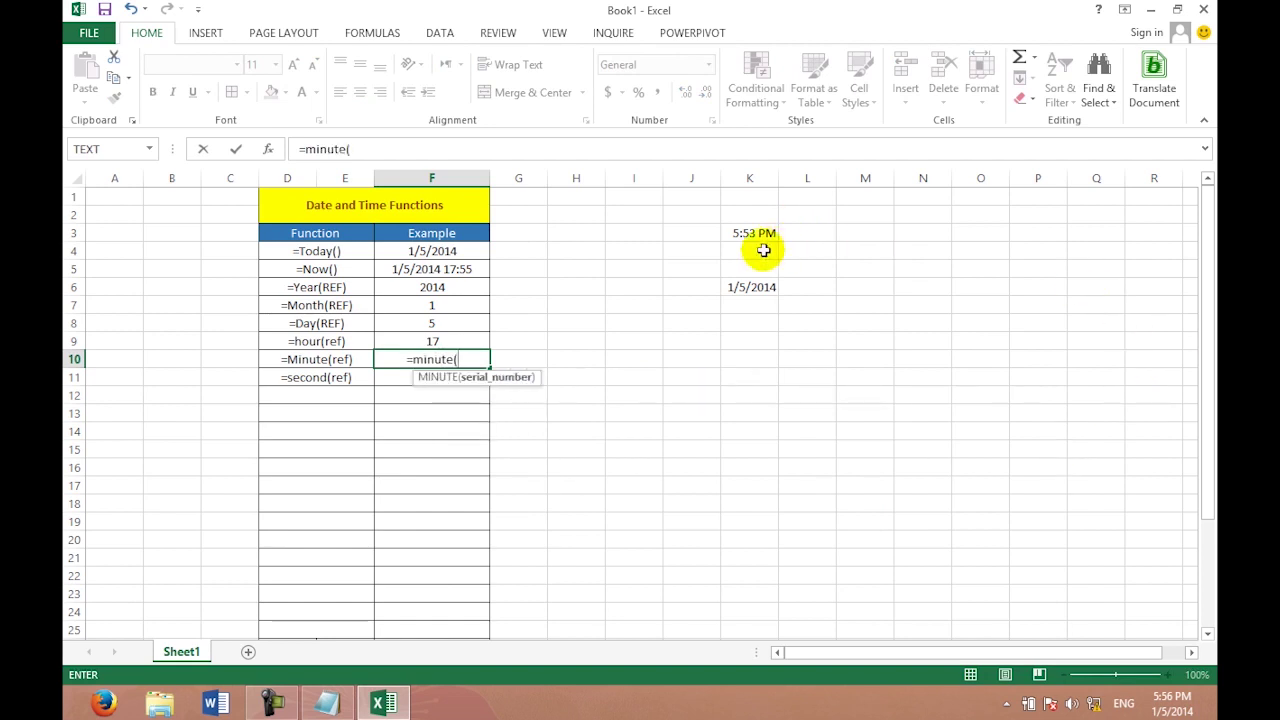
click(760, 234)
text())
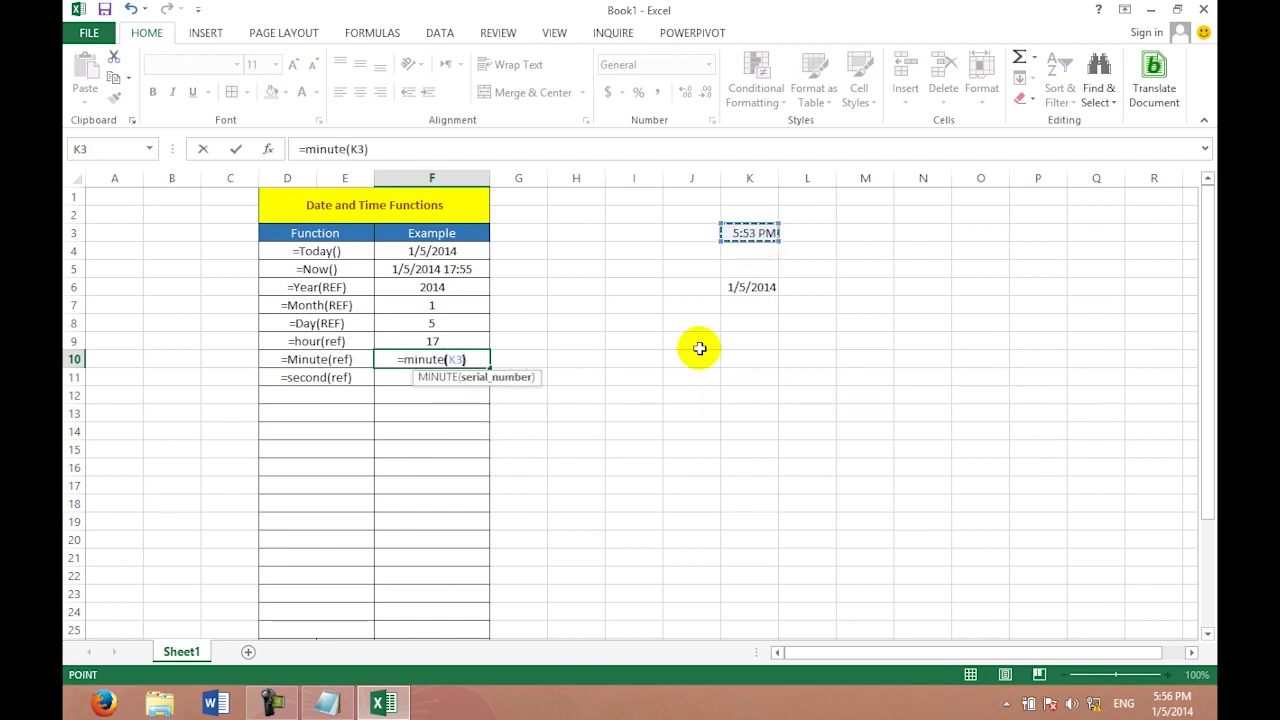
key(Return)
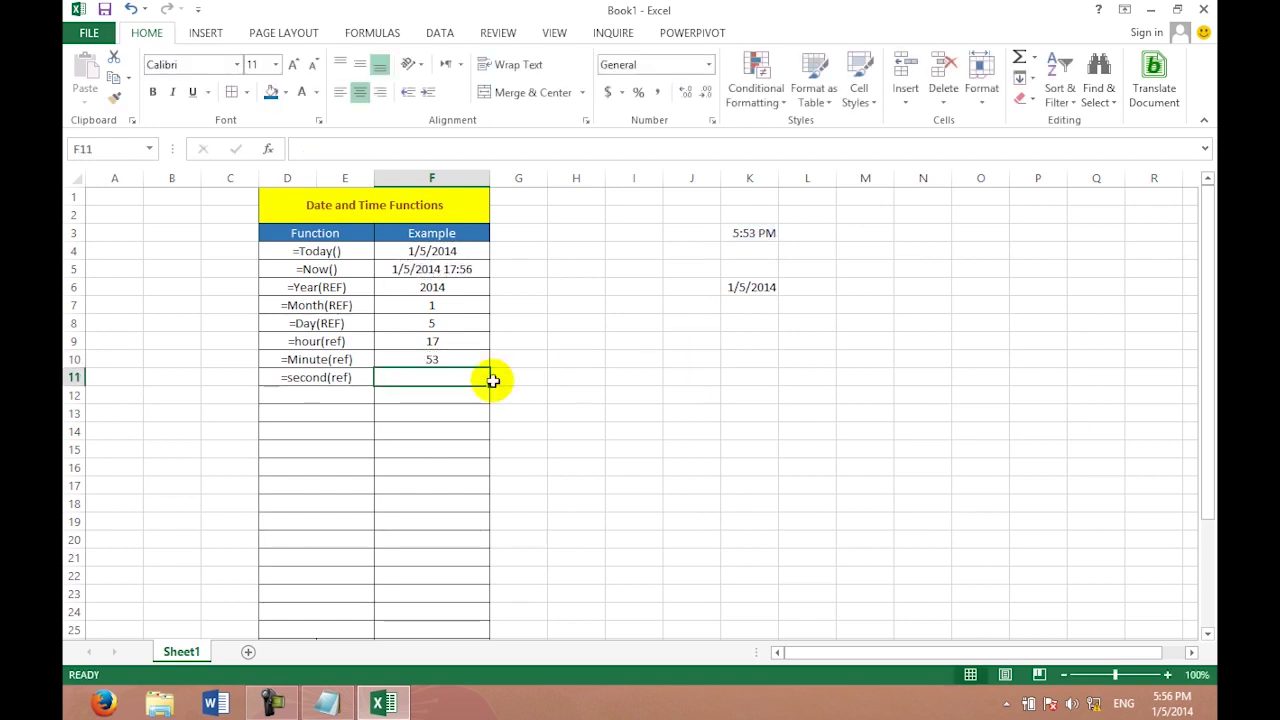
click(427, 360)
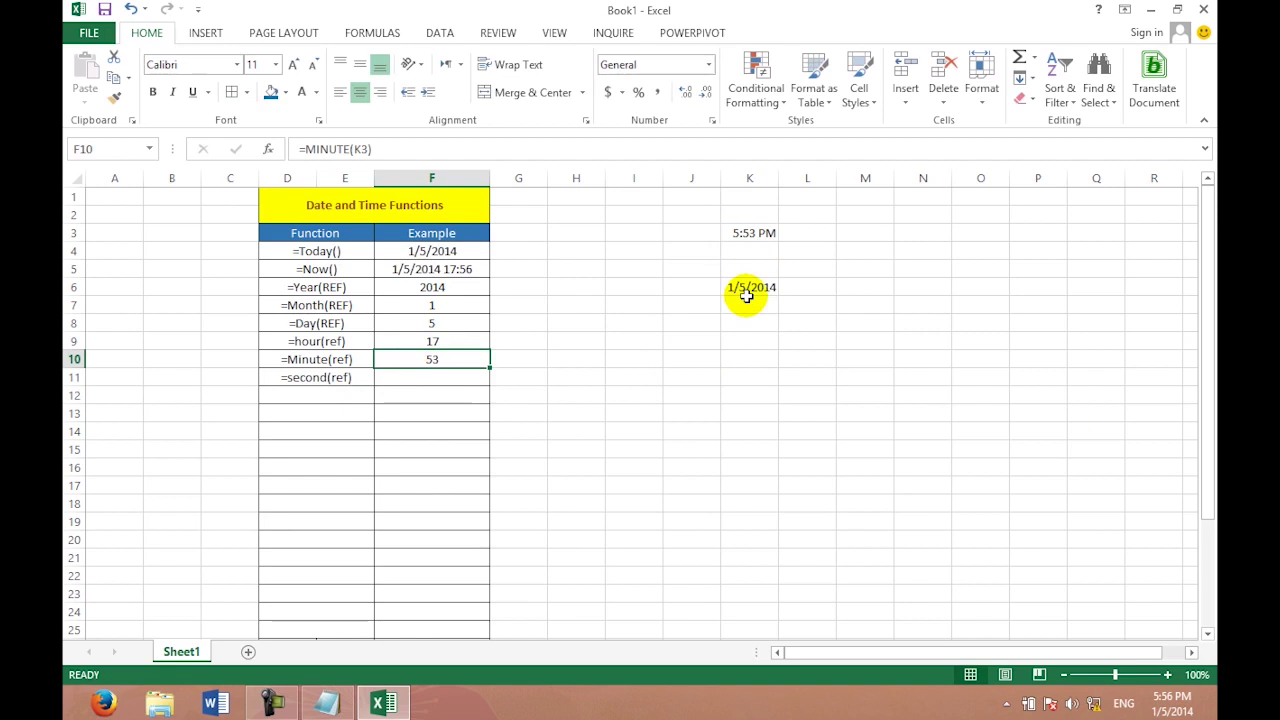
click(432, 378)
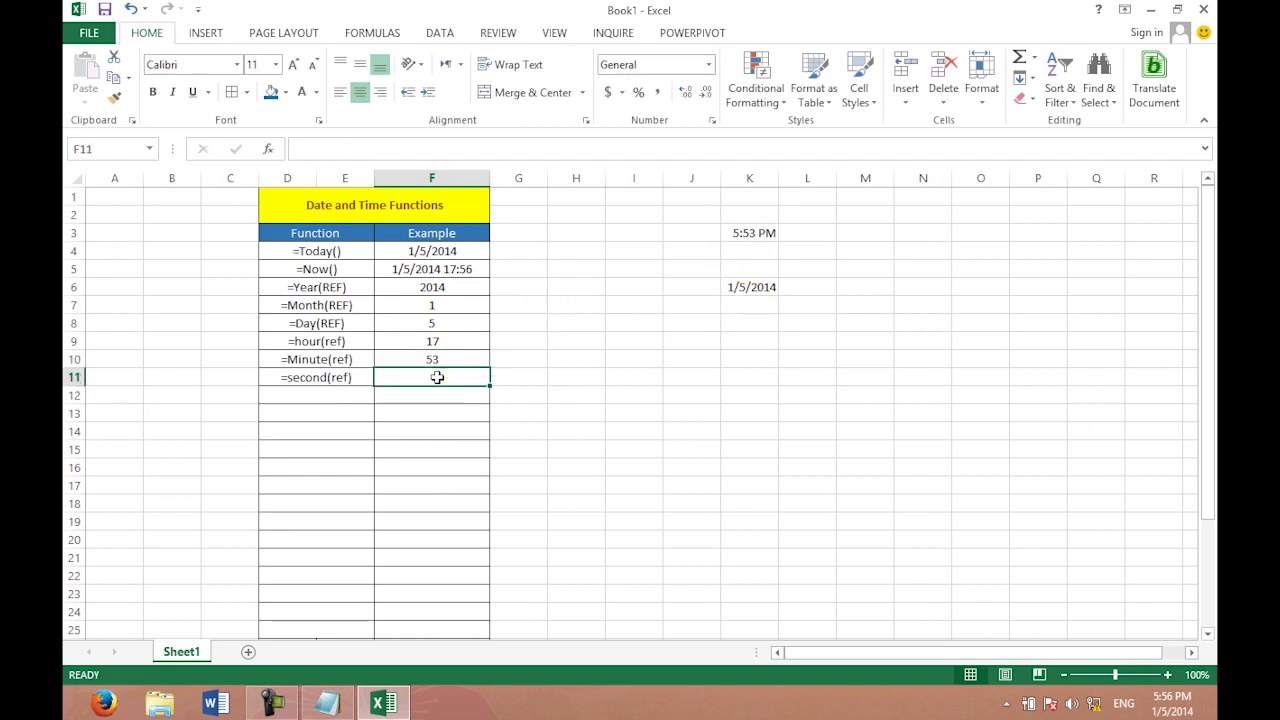
click(750, 234)
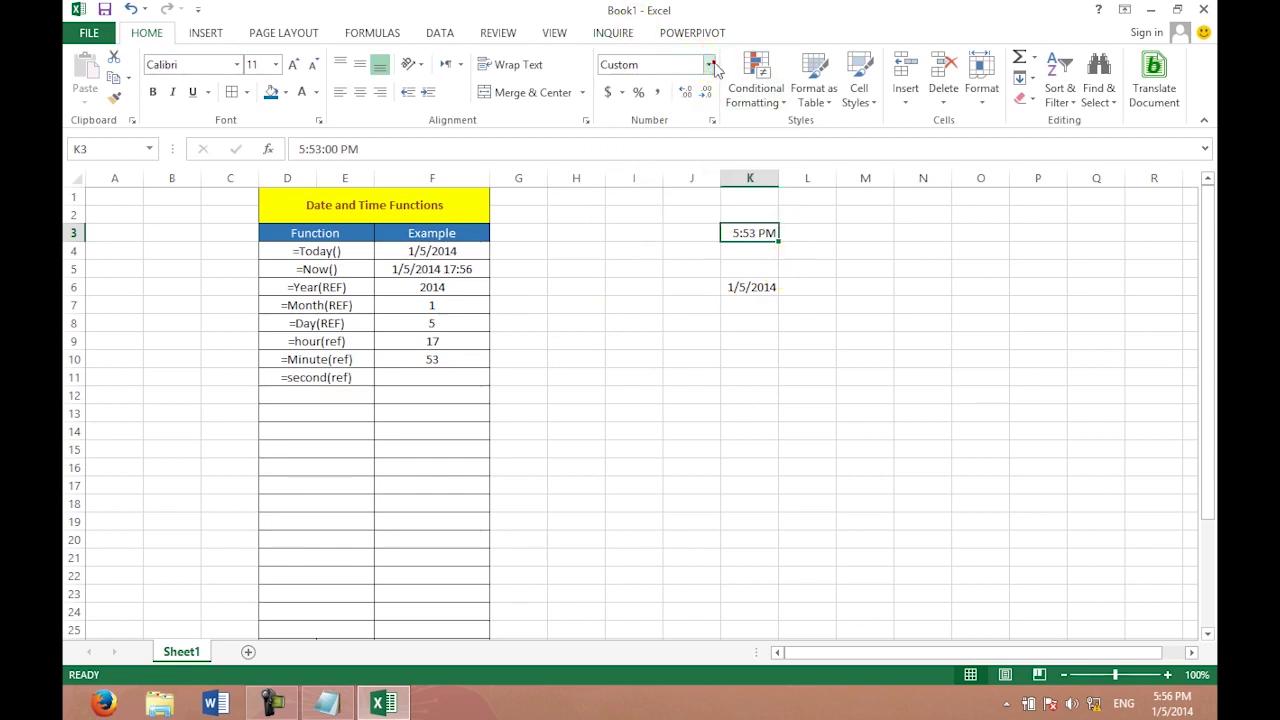
Display K3's time in the full Time number format.
click(710, 65)
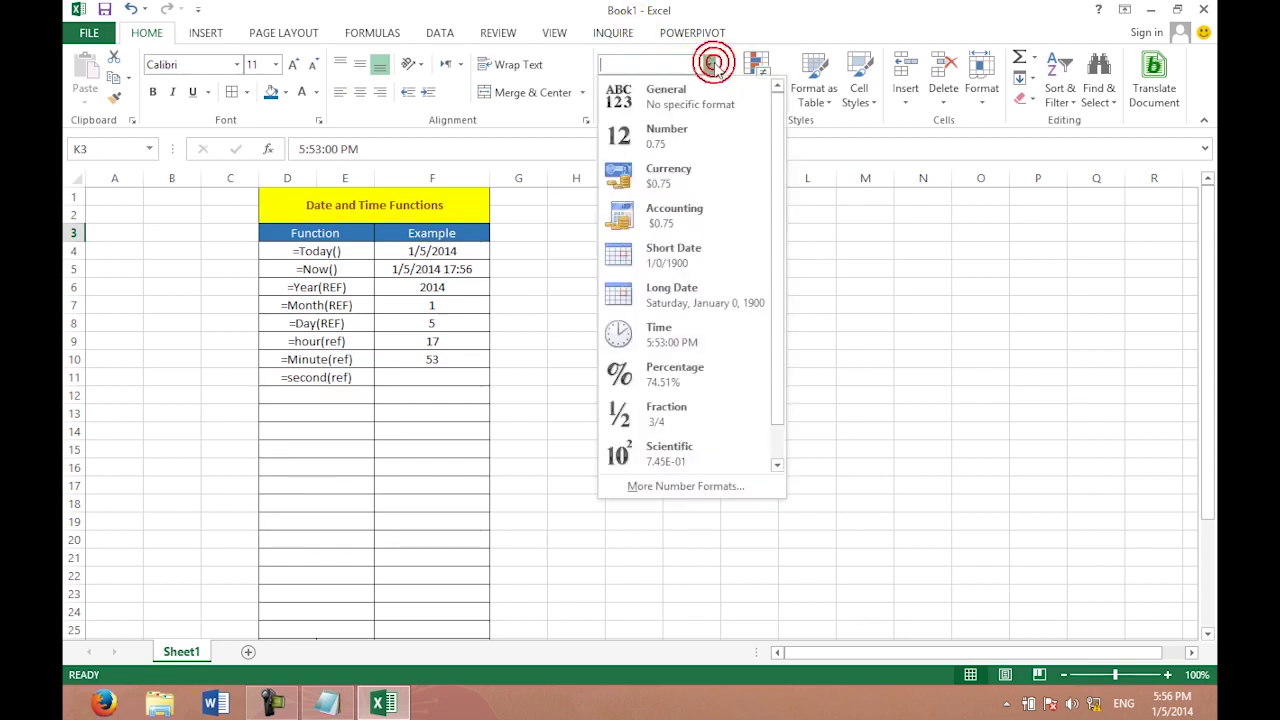
click(710, 332)
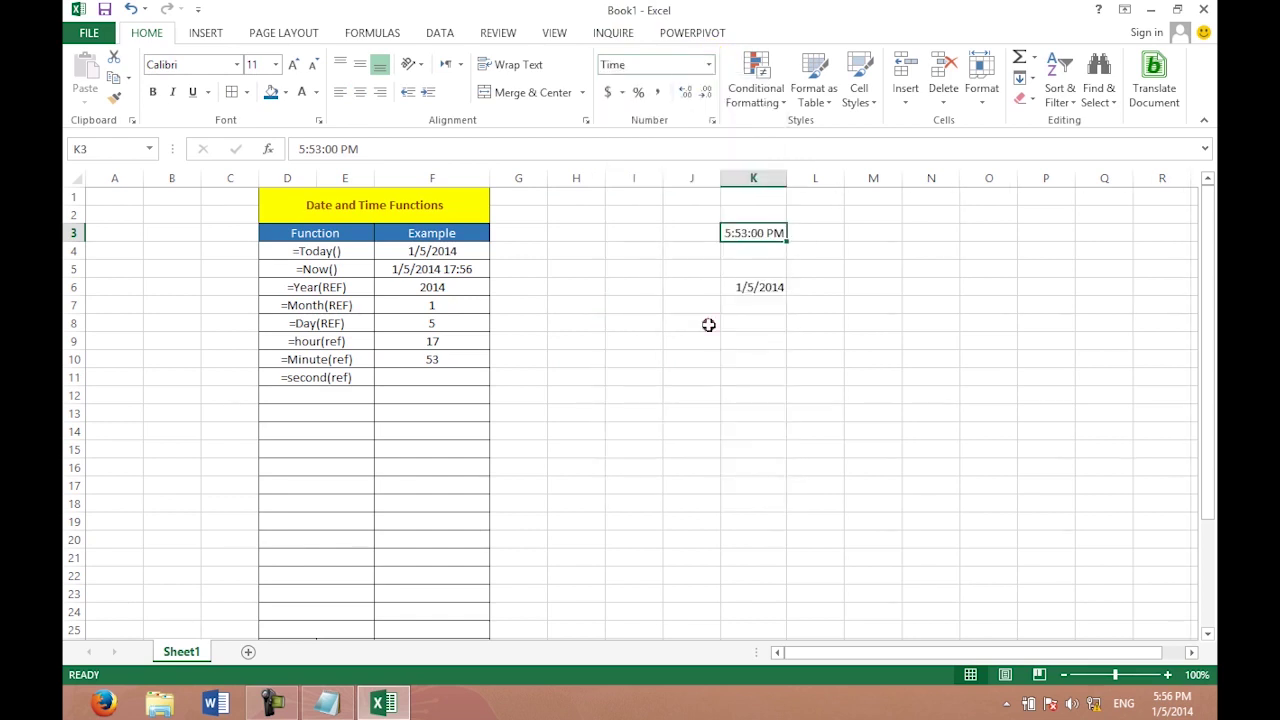
click(790, 264)
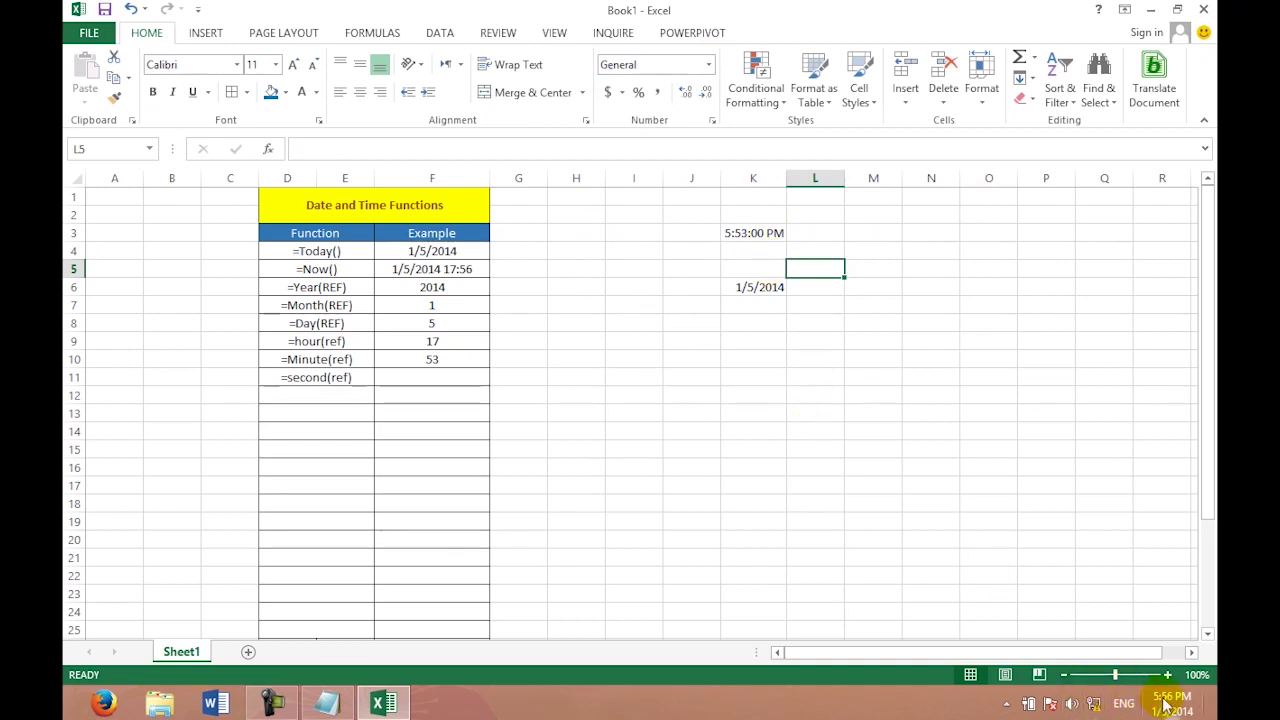
click(750, 231)
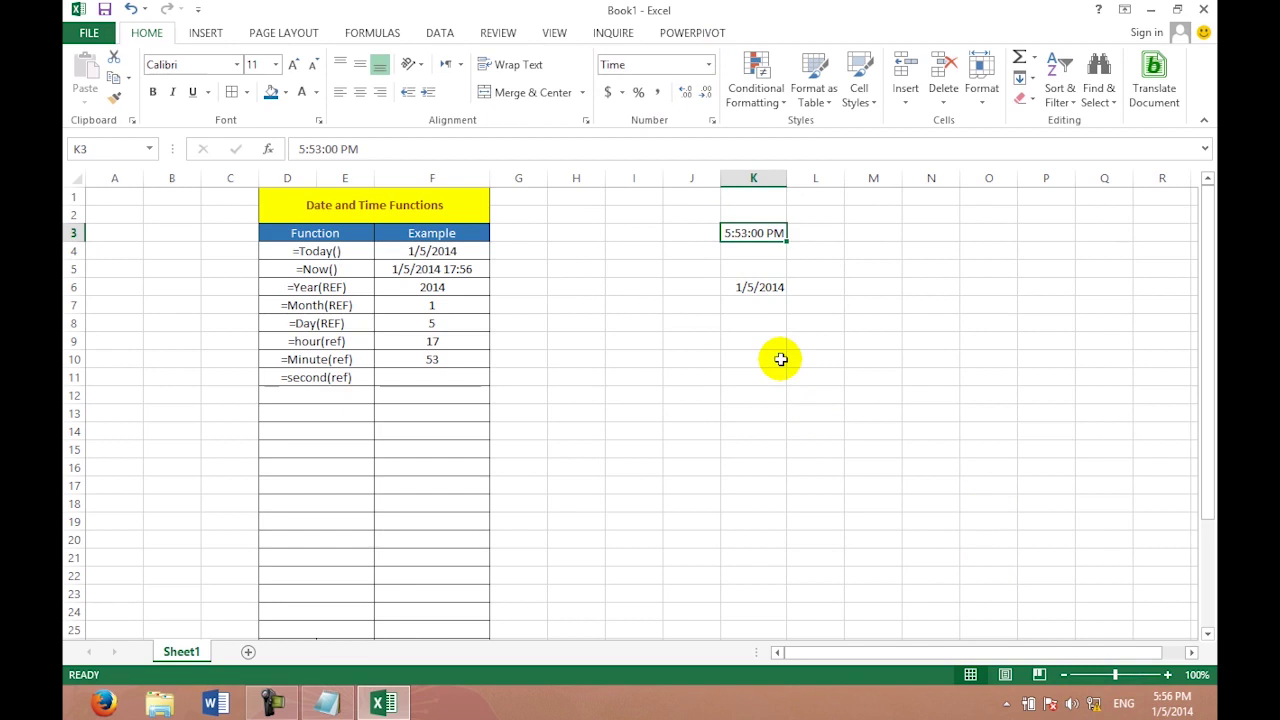
Insert the current time 5:56 PM into K10 in Time format, and begin =SECOND( in F11.
click(780, 359)
key(ctrl+shift+semicolon)
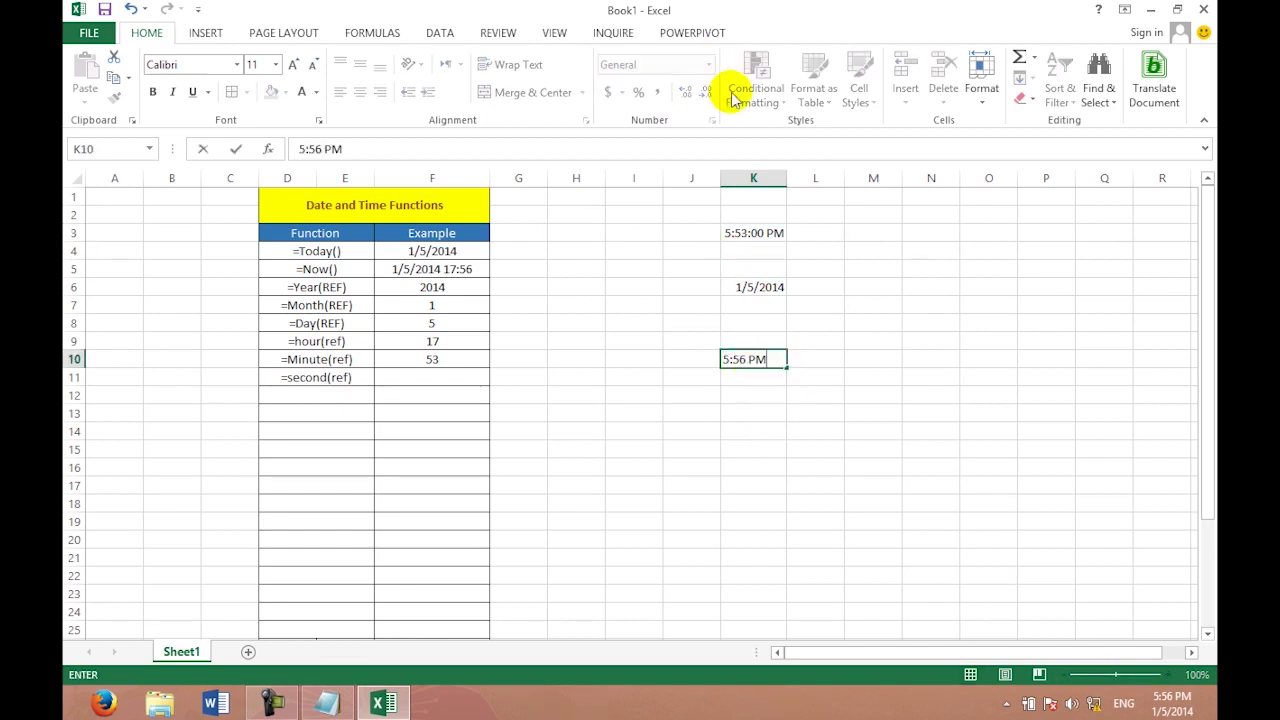
key(Return)
click(757, 360)
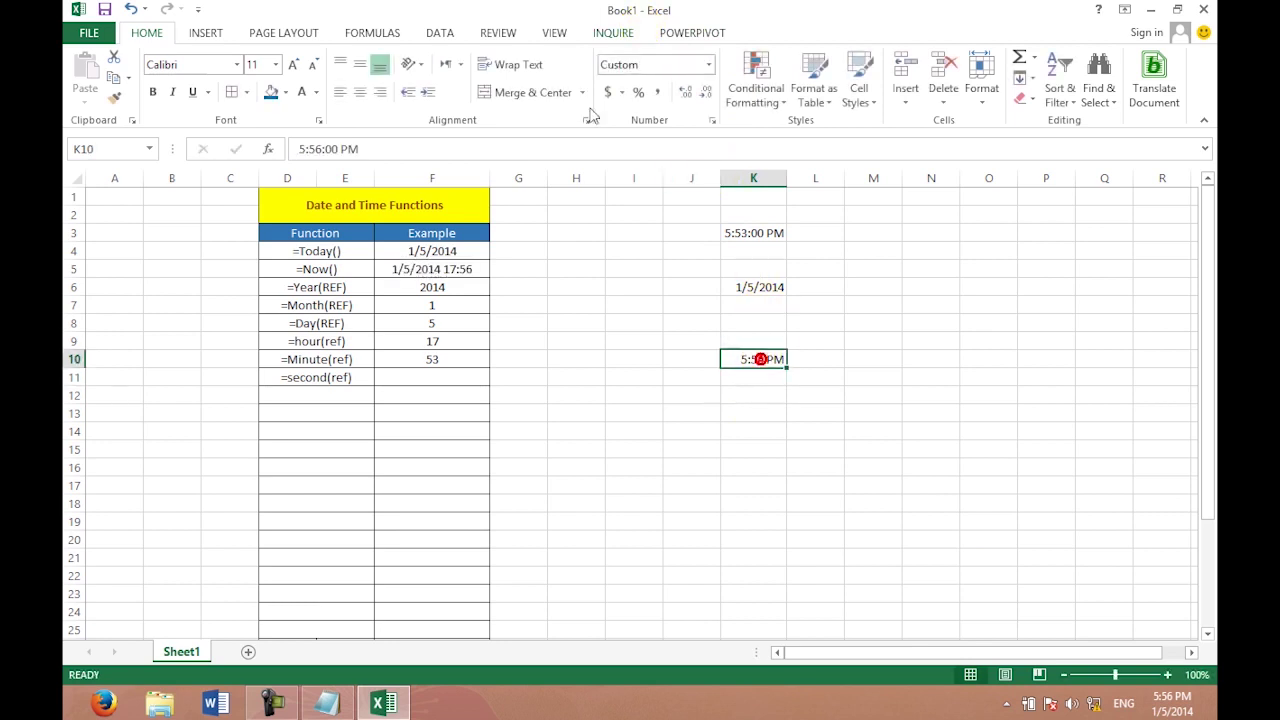
click(709, 64)
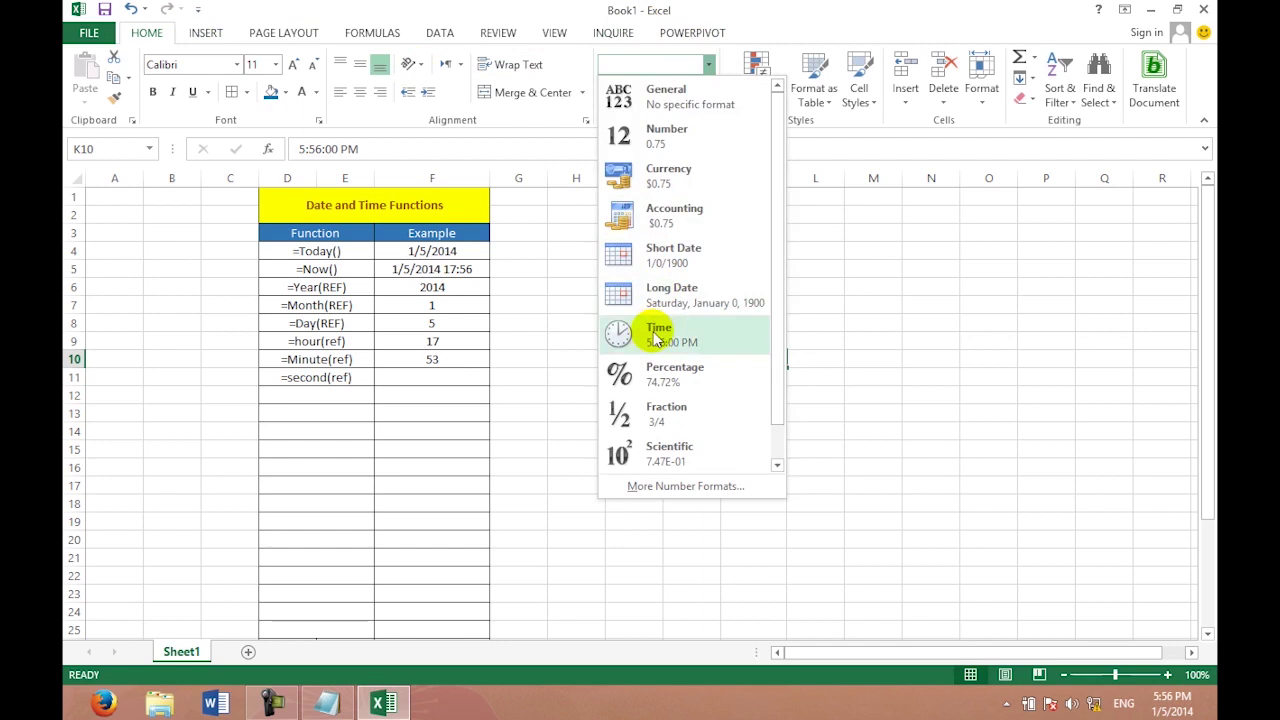
click(651, 333)
click(690, 427)
click(759, 355)
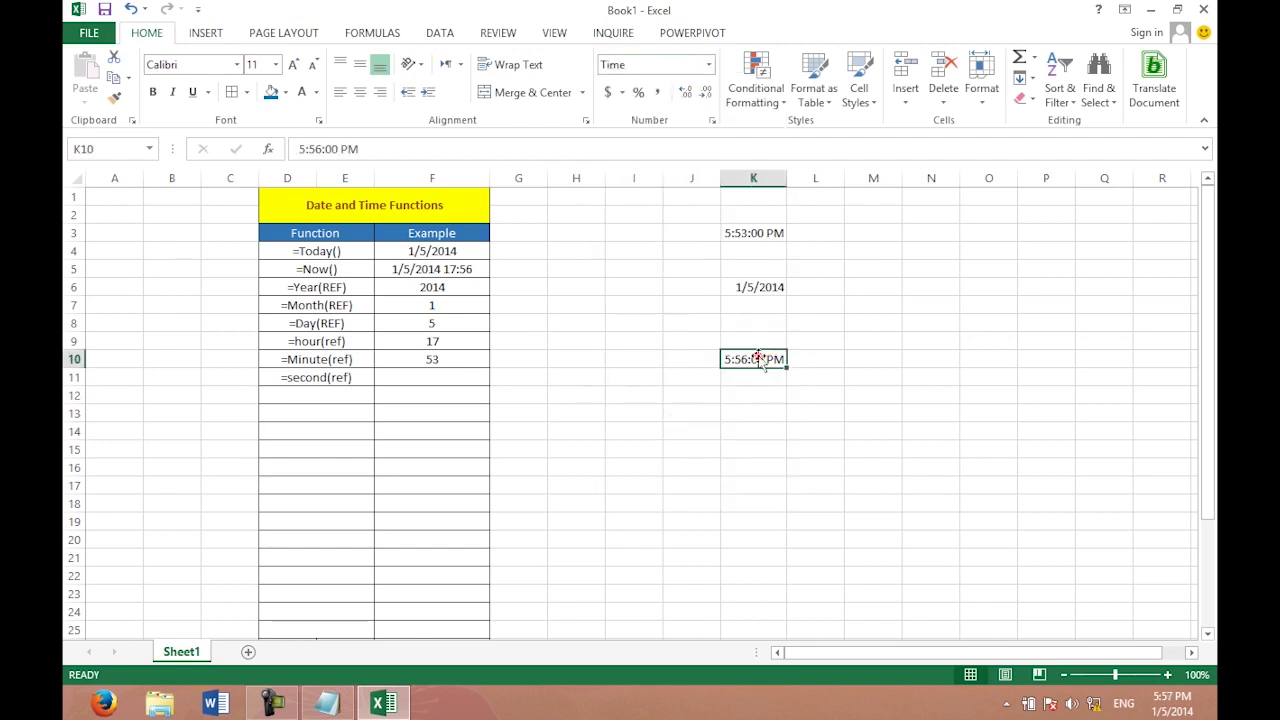
click(422, 381)
text(=second)
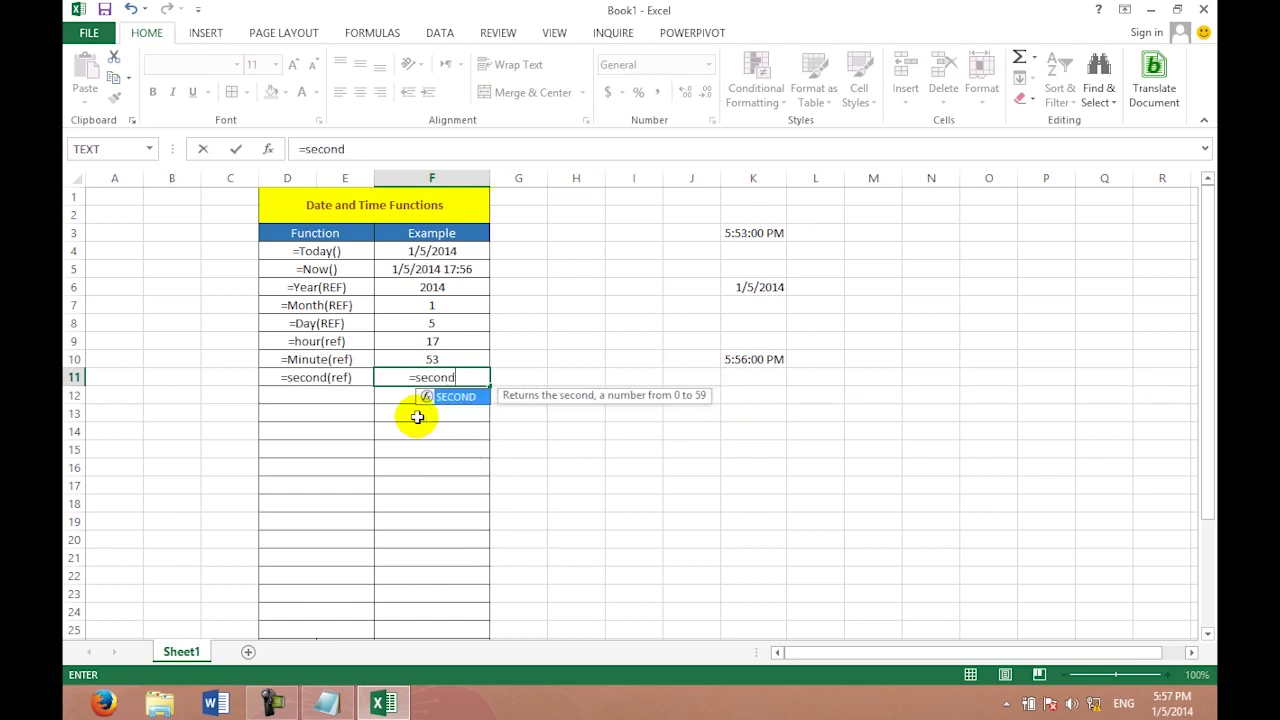
text(()
Complete =SECOND(K10) in F11.
click(735, 359)
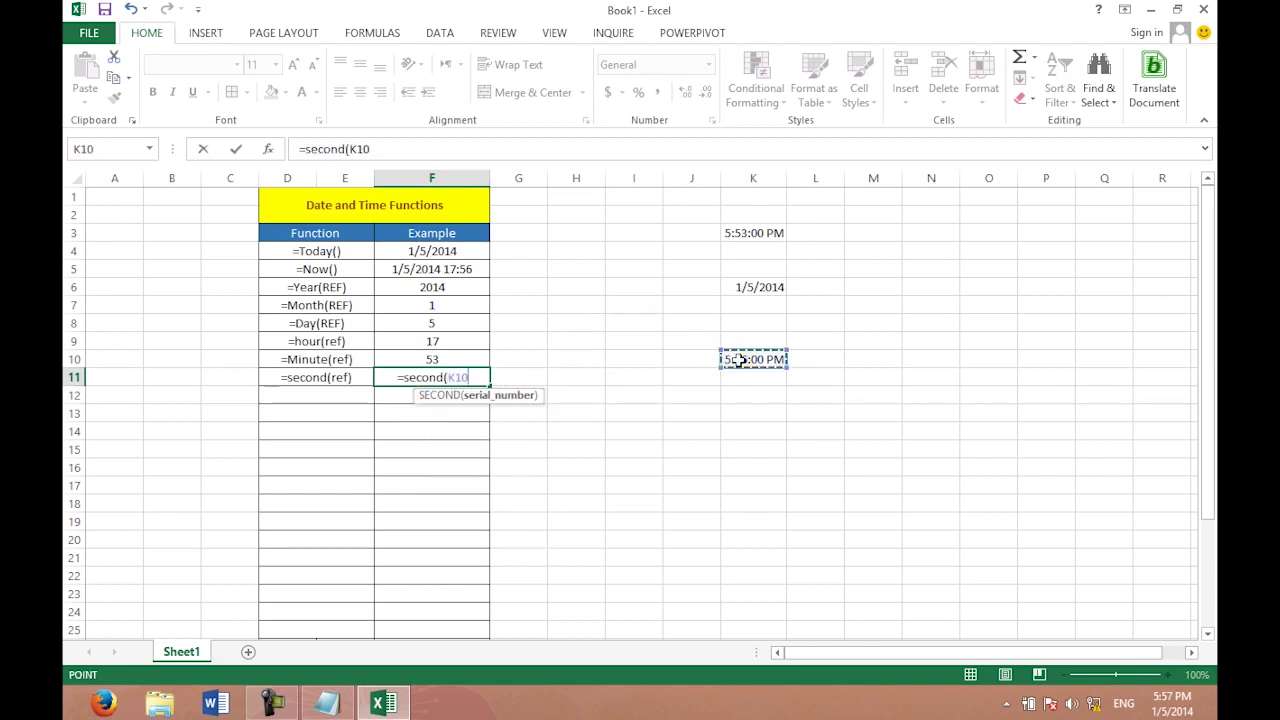
text())
key(Return)
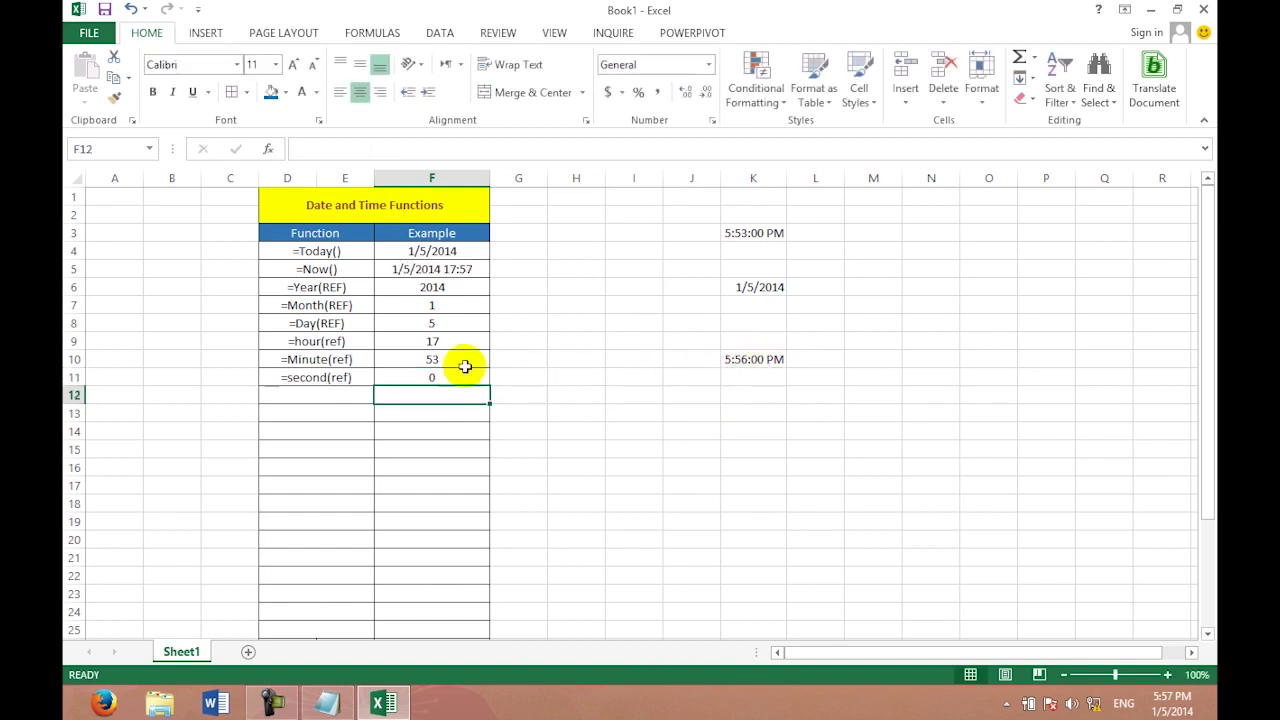
Change K10's time to 5:56:12 PM so F11 shows 12.
click(757, 358)
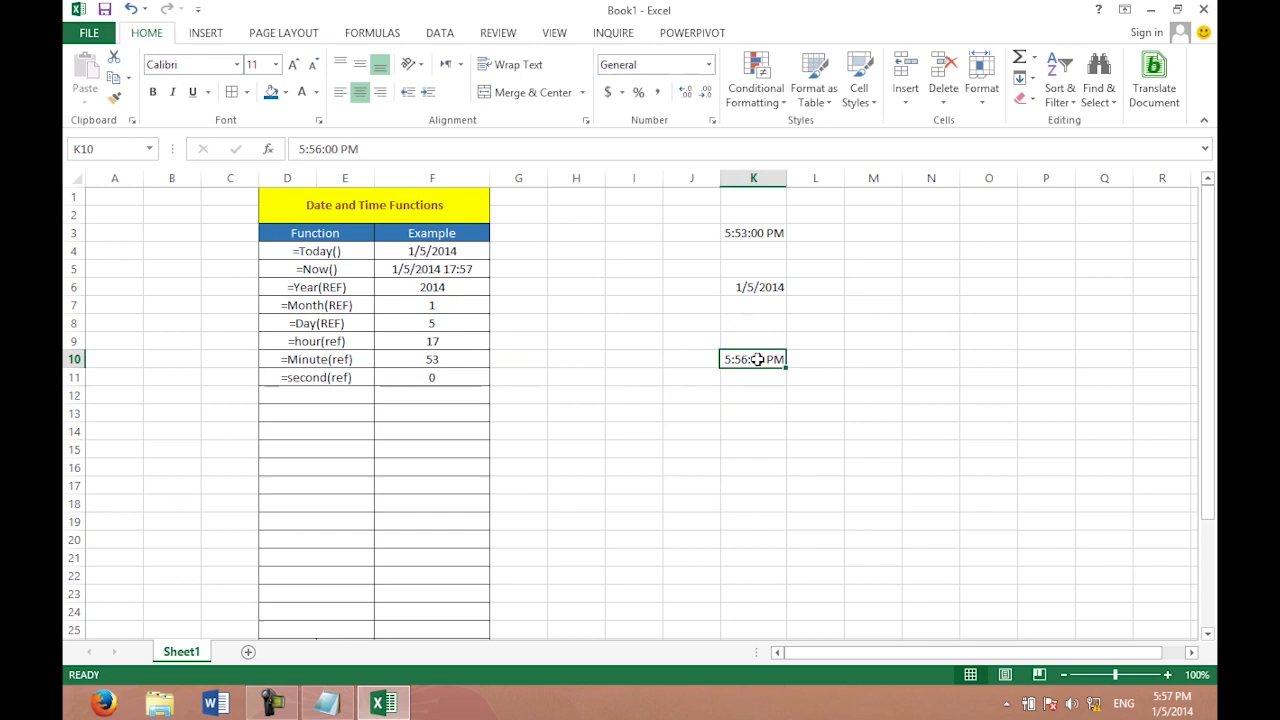
double_click(757, 358)
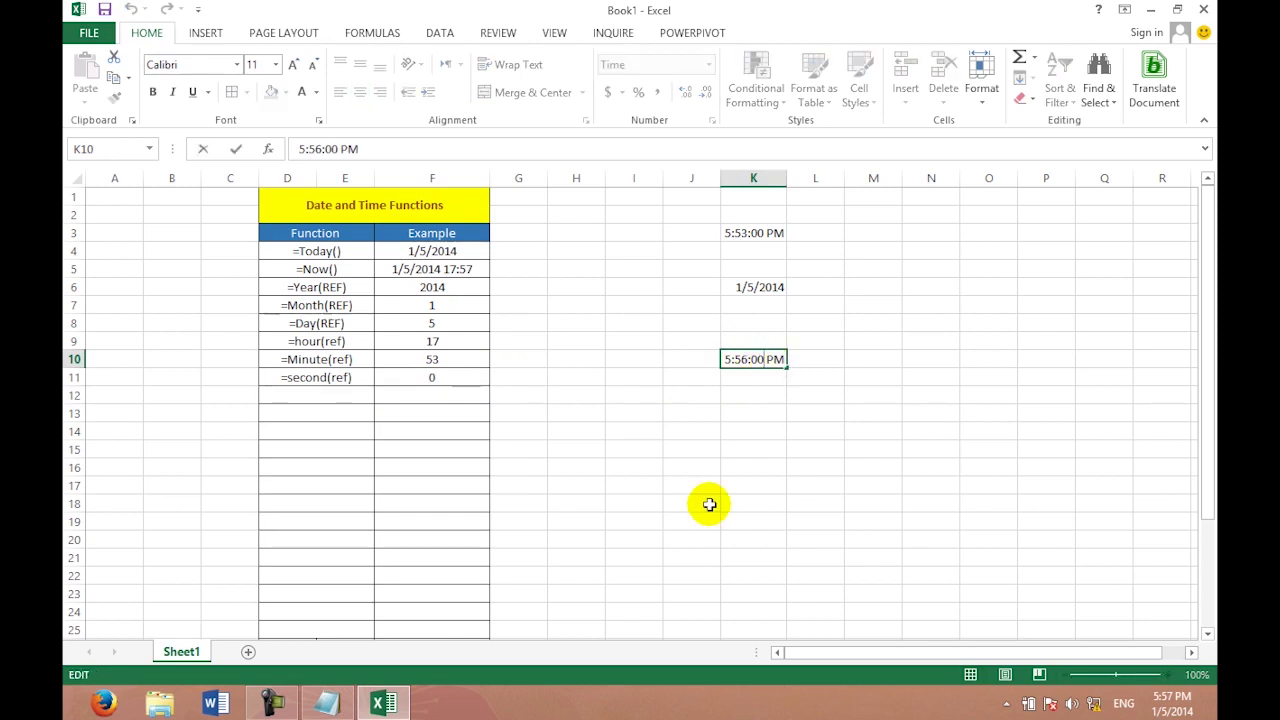
key(BackSpace)
key(BackSpace)
text(12)
key(Return)
click(466, 382)
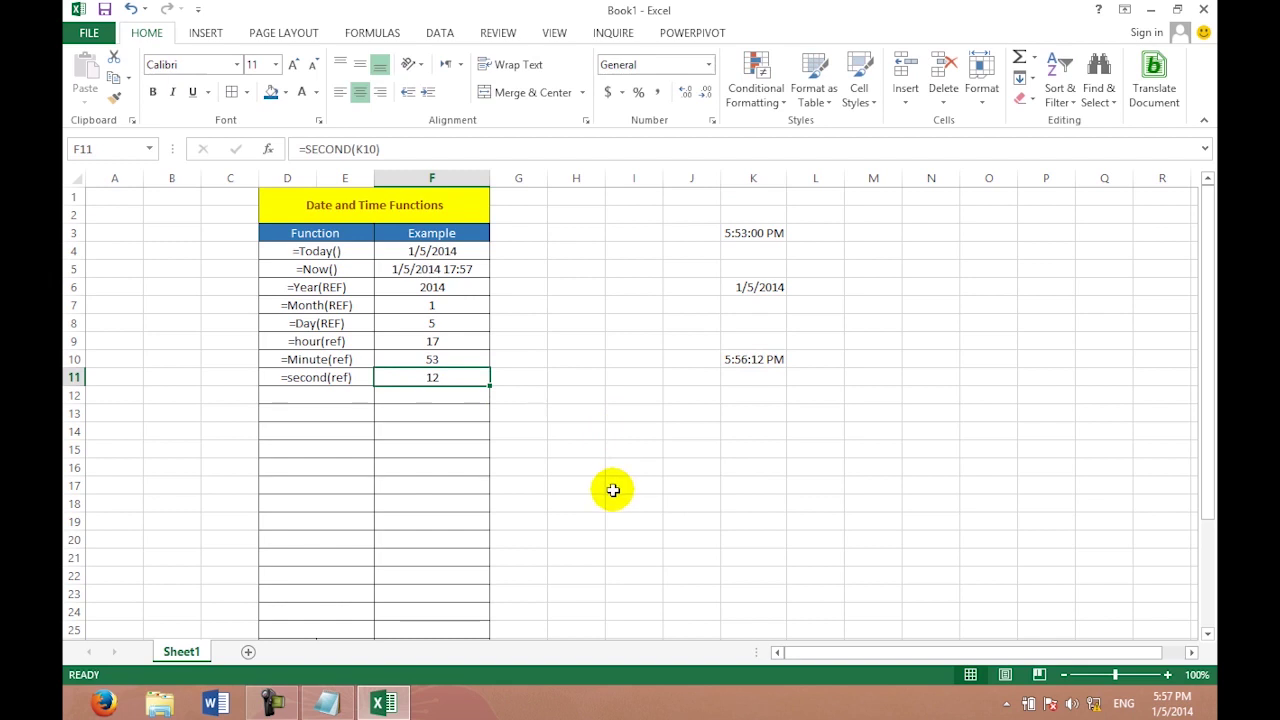
click(327, 703)
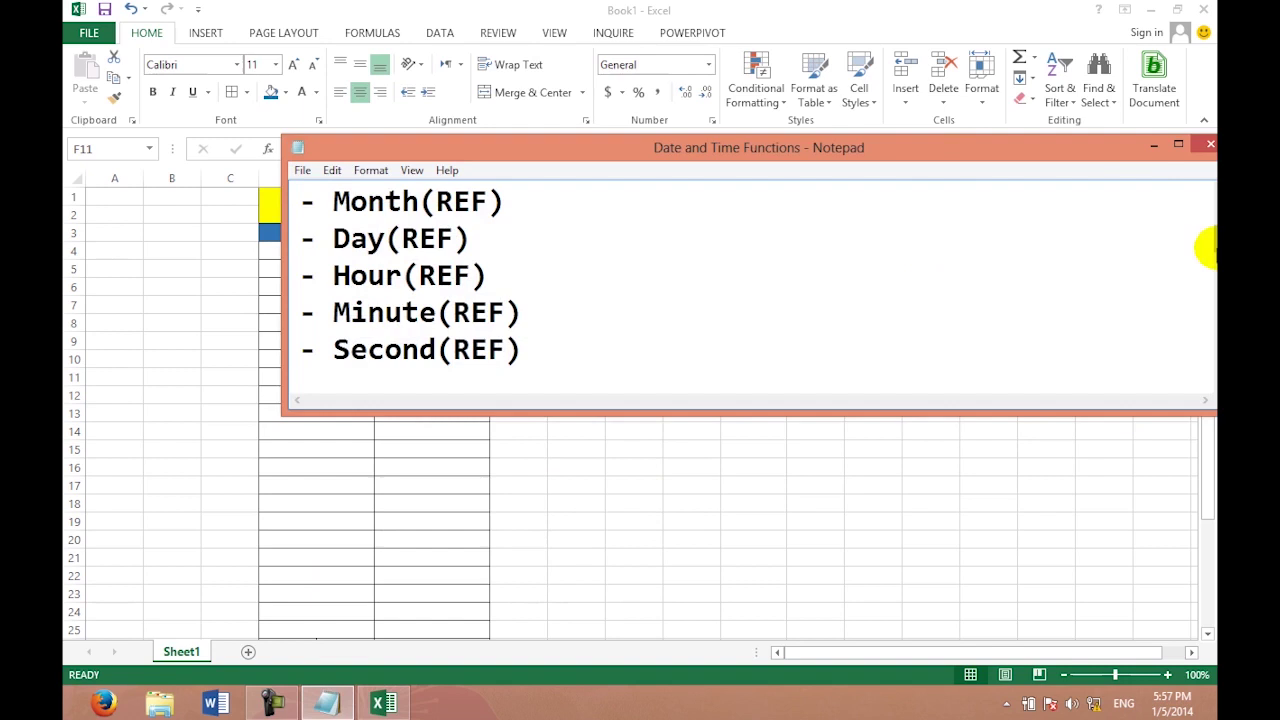
Scroll the notes to the Year(now())–Hour(now()) entries, then type '=year(now()) into D12.
drag(1123, 157, 1097, 140)
key(Down)
key(Down)
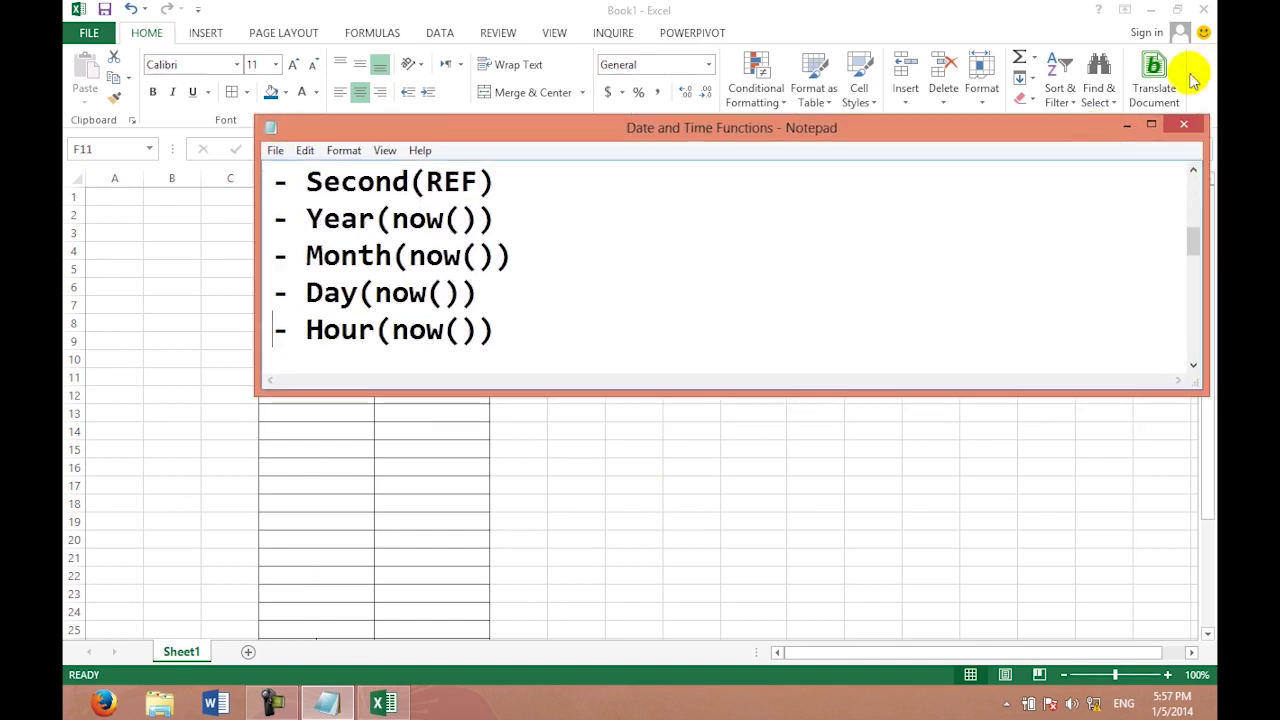
click(1127, 124)
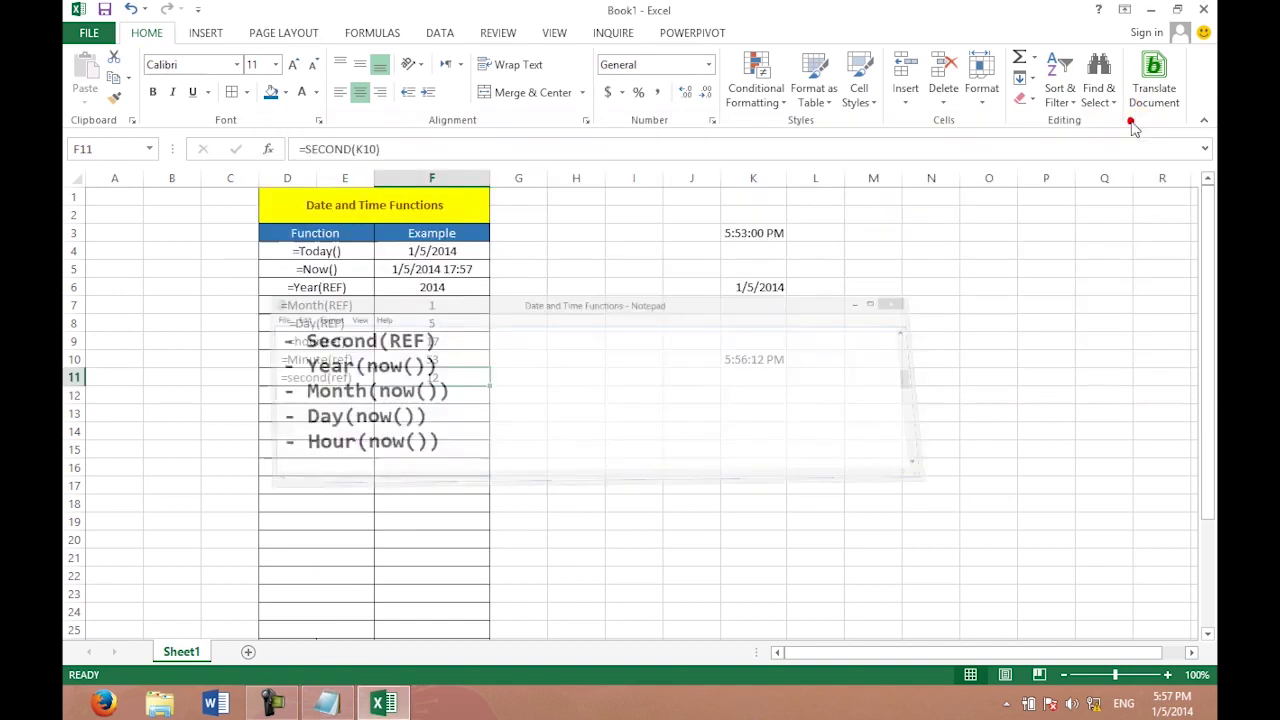
click(335, 403)
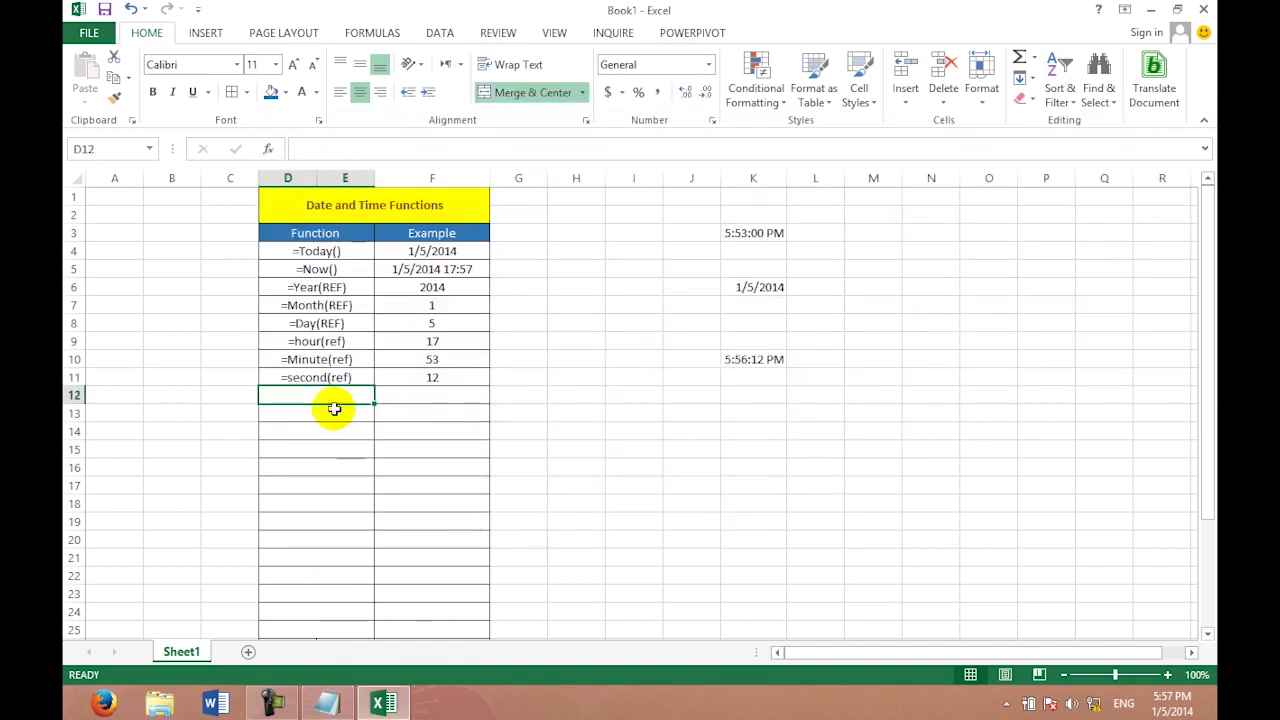
text('=)
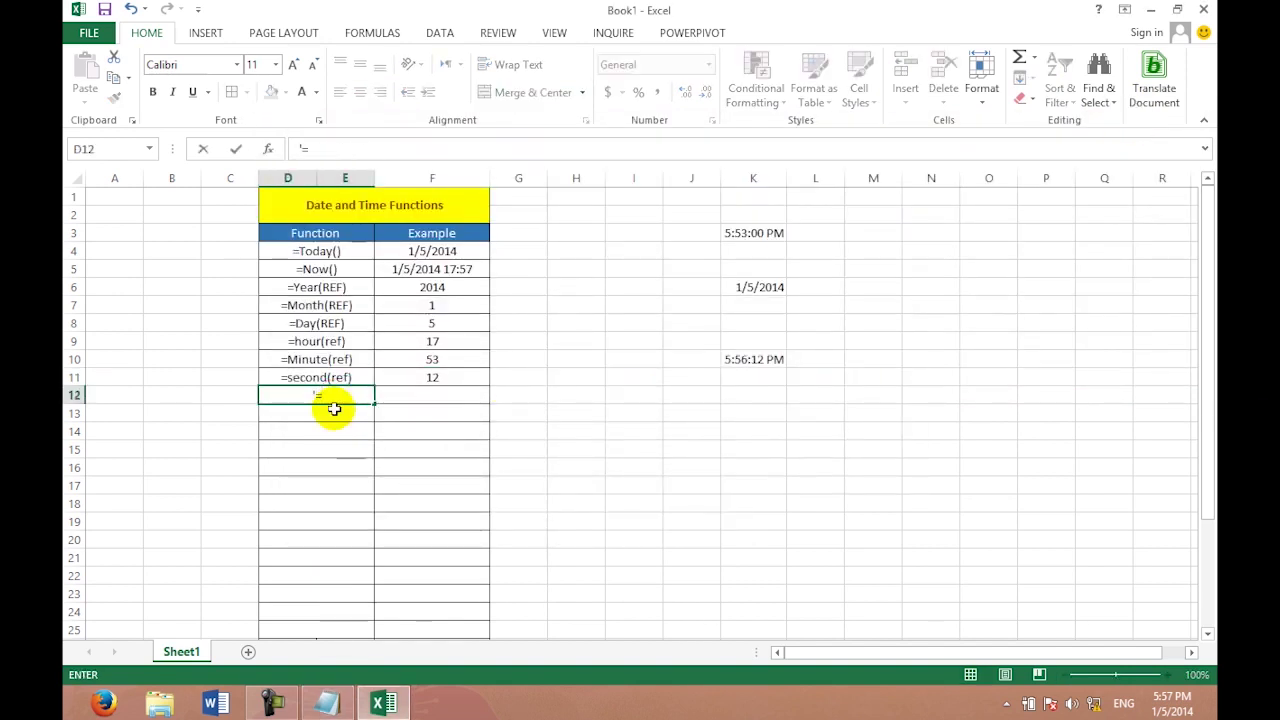
text(year)
text((now()))
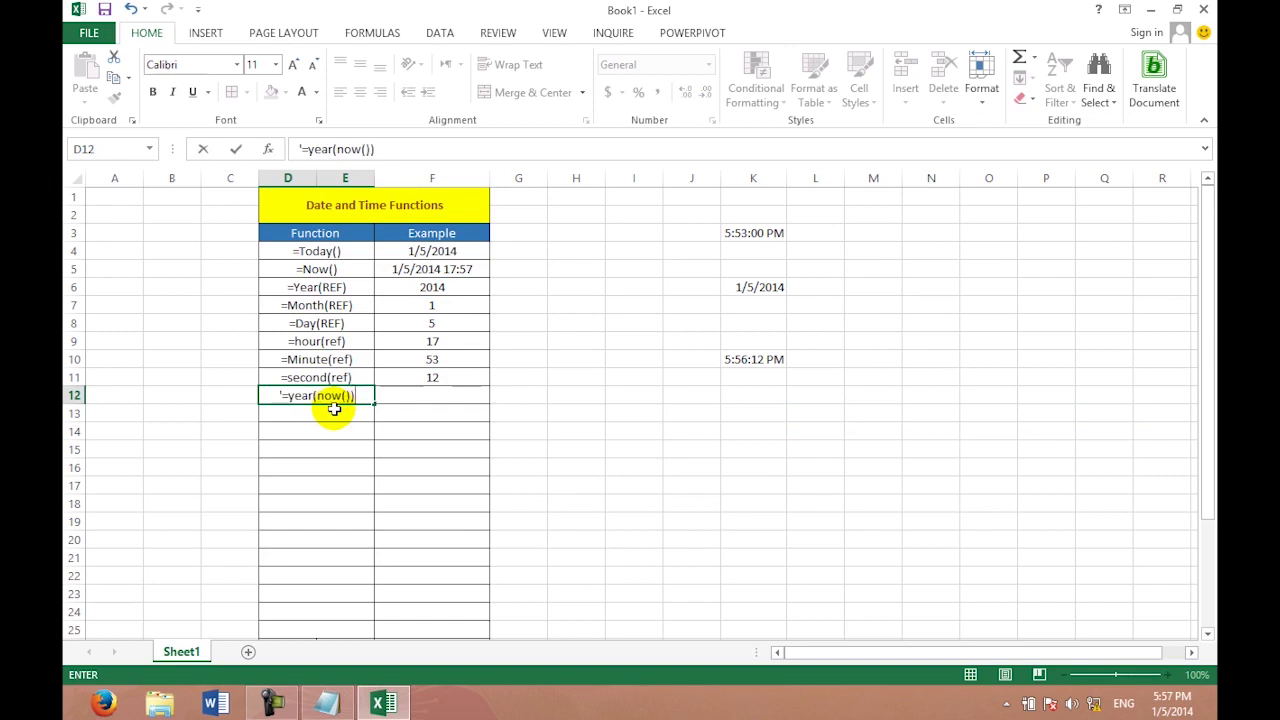
Commit the =year(now()) label in D12 and enter '=month(now()) as text in D13.
key(Return)
text(=)
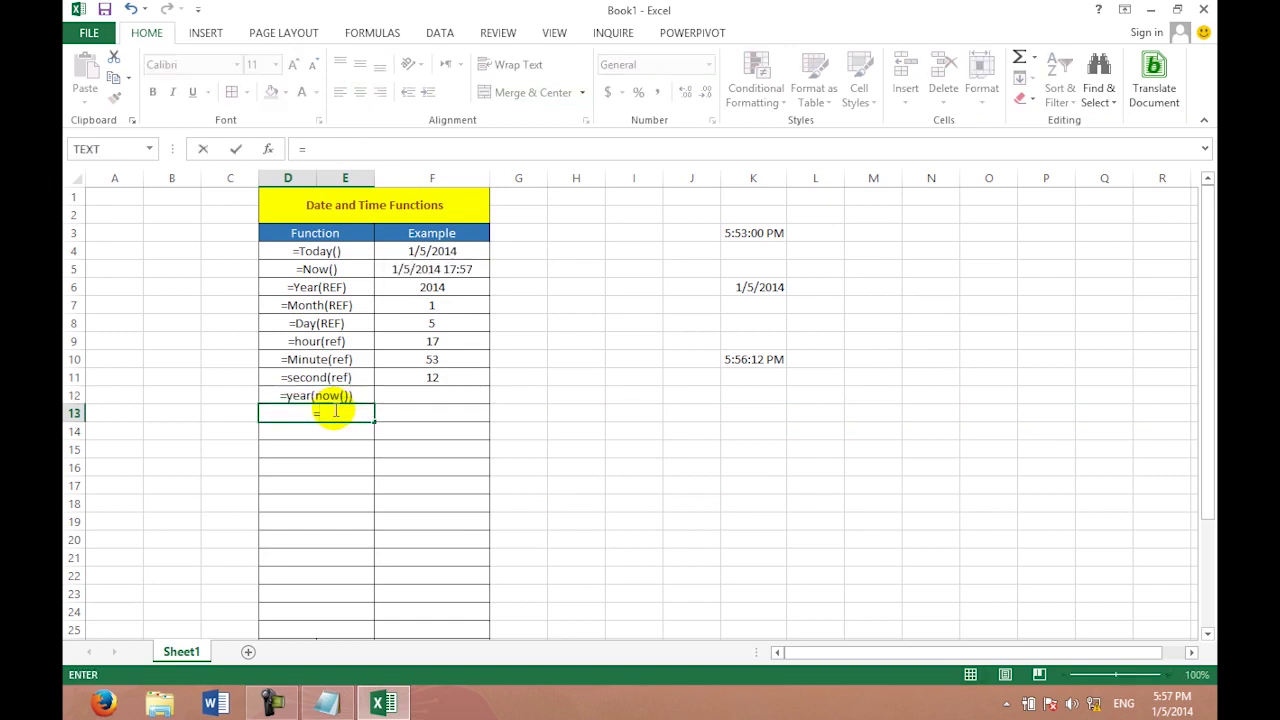
text(mon)
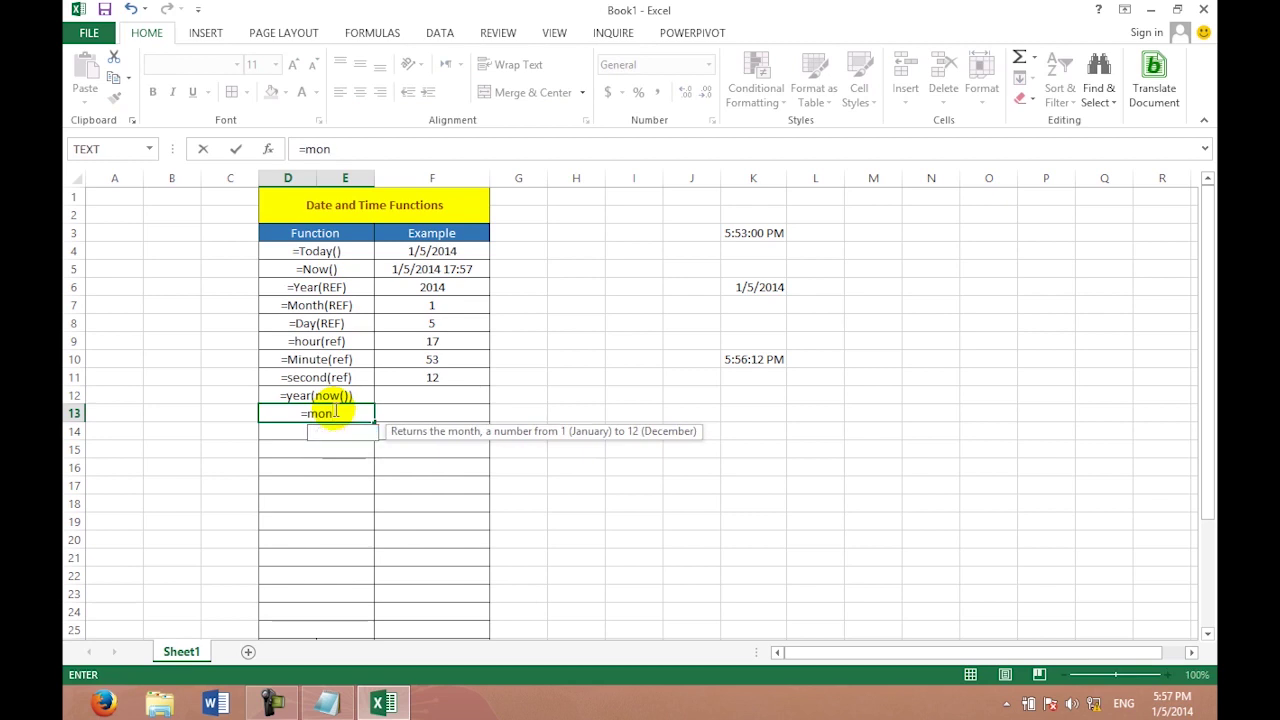
key(BackSpace)
key(BackSpace)
key(Escape)
key(Return)
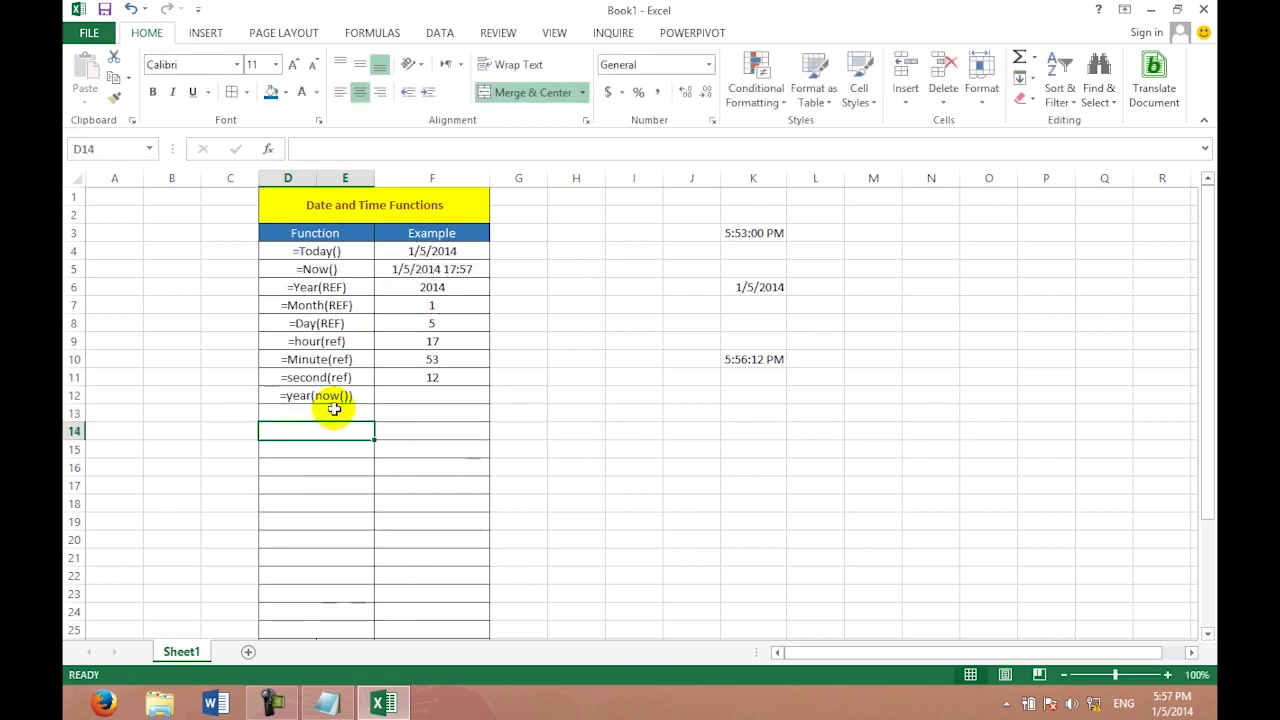
key(Up)
text(')
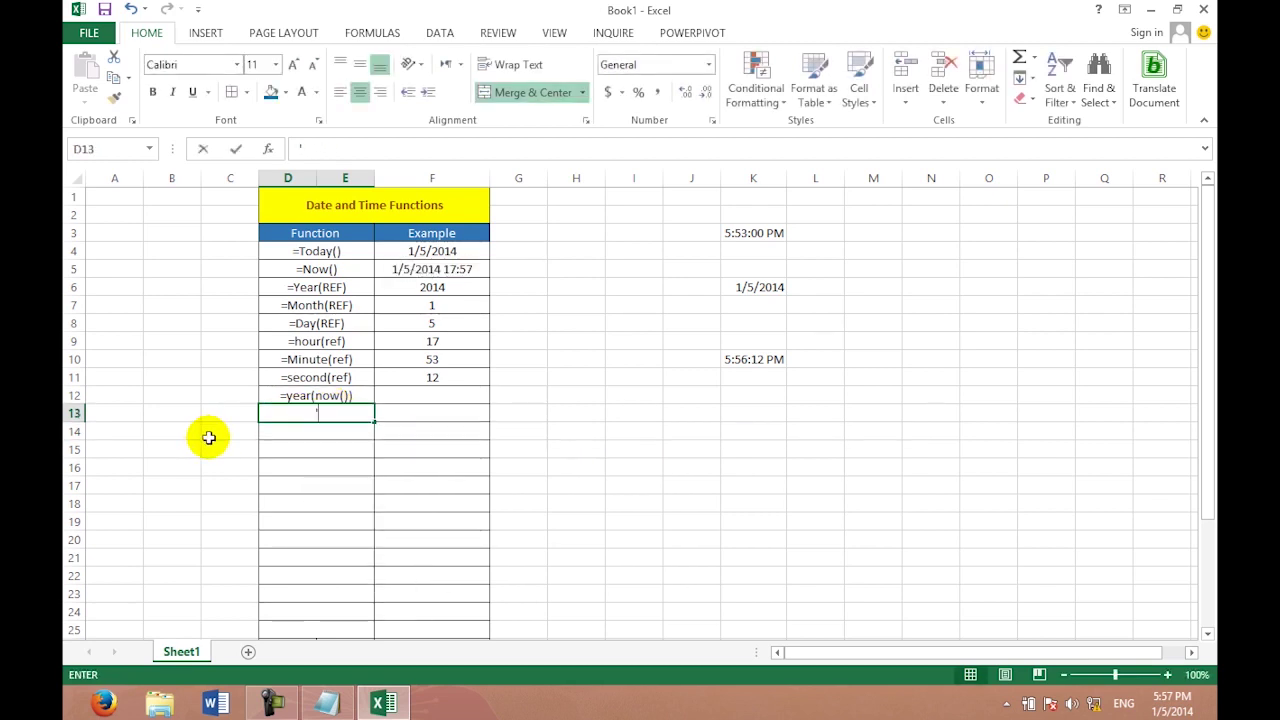
text(mo)
text(n)
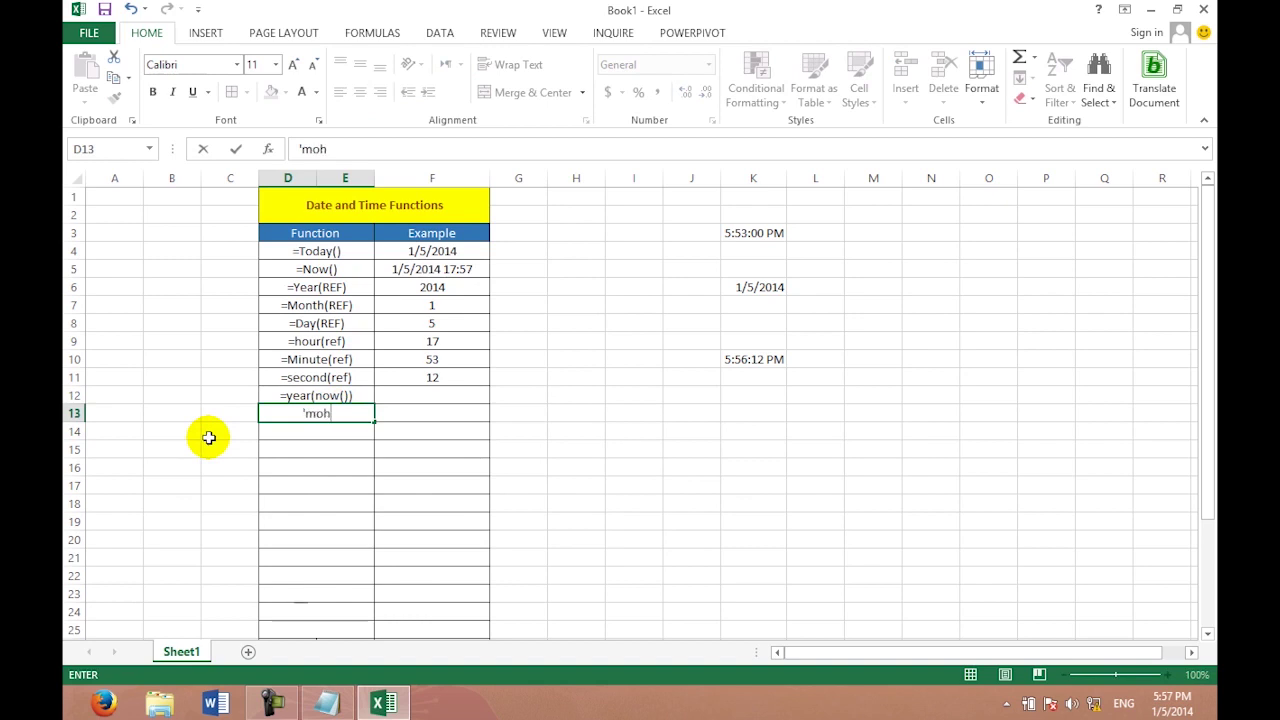
text(th)
key(BackSpace)
key(BackSpace)
key(BackSpace)
key(BackSpace)
key(BackSpace)
text(mont)
key(BackSpace)
key(BackSpace)
text(nth)
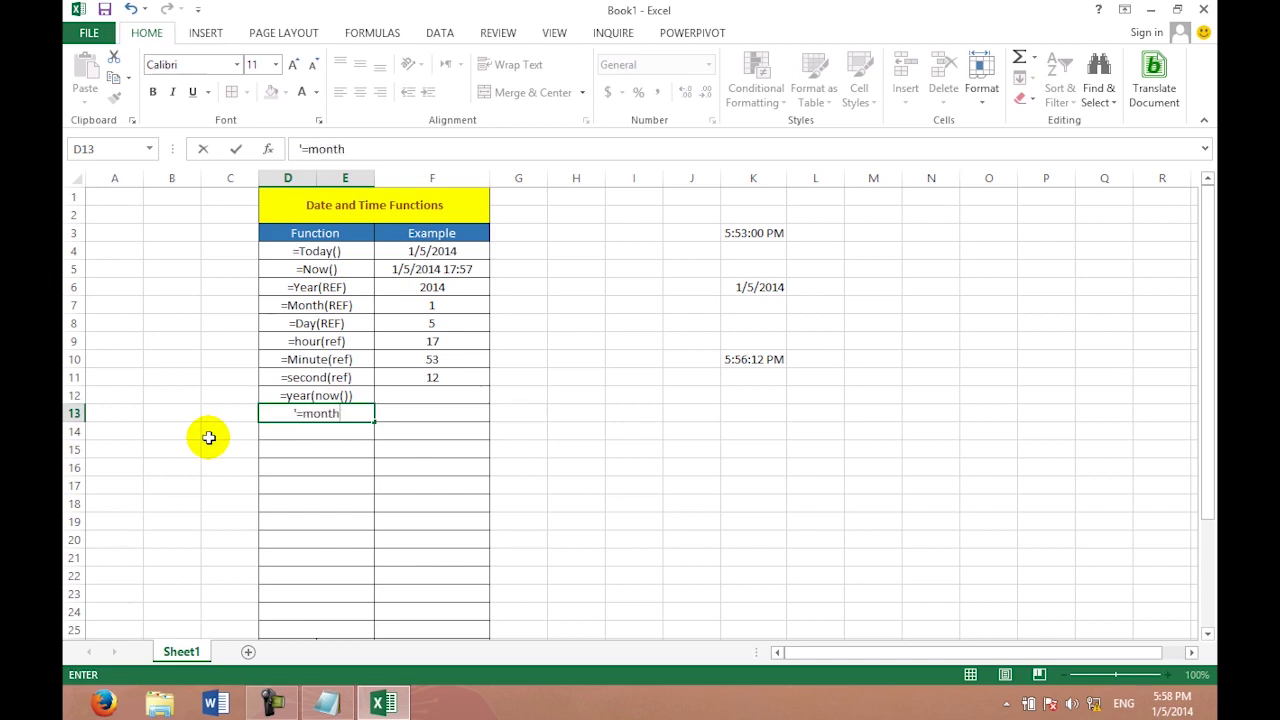
text((now()))
click(522, 406)
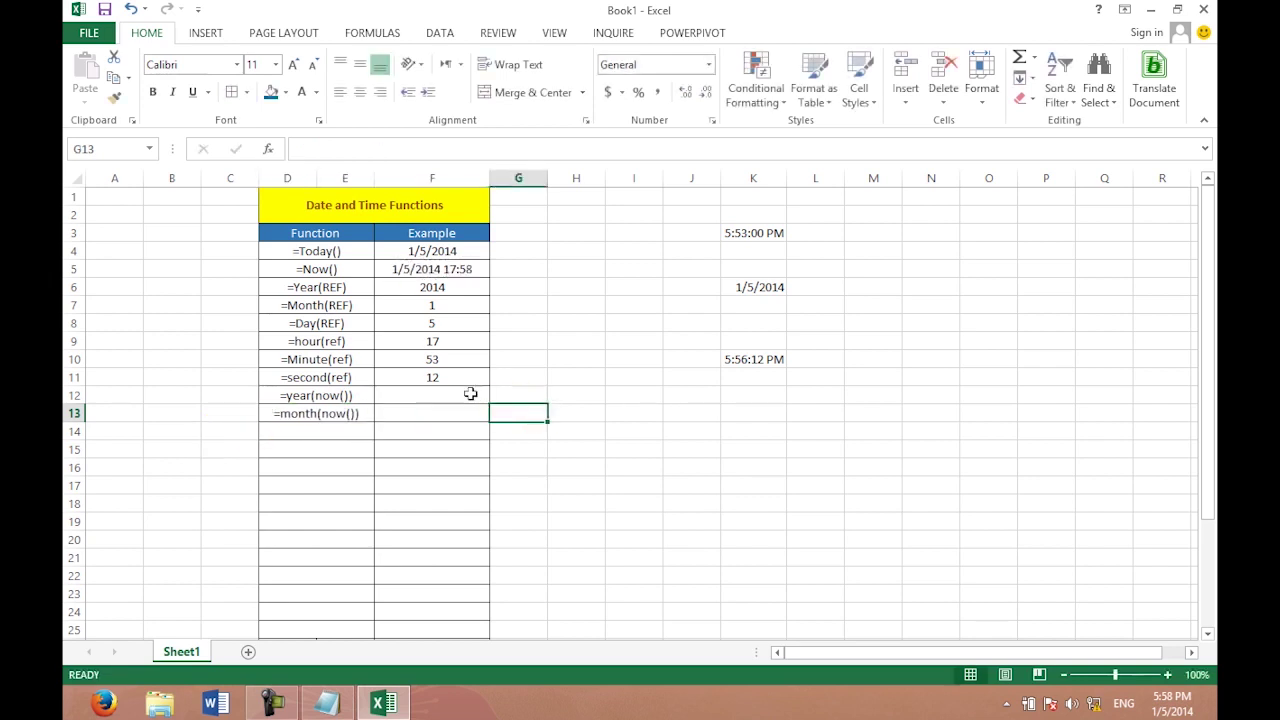
Enter =YEAR(NOW()) in F12 so it returns 2014.
click(470, 394)
text(=)
text(yre)
key(BackSpace)
key(BackSpace)
text(ear)
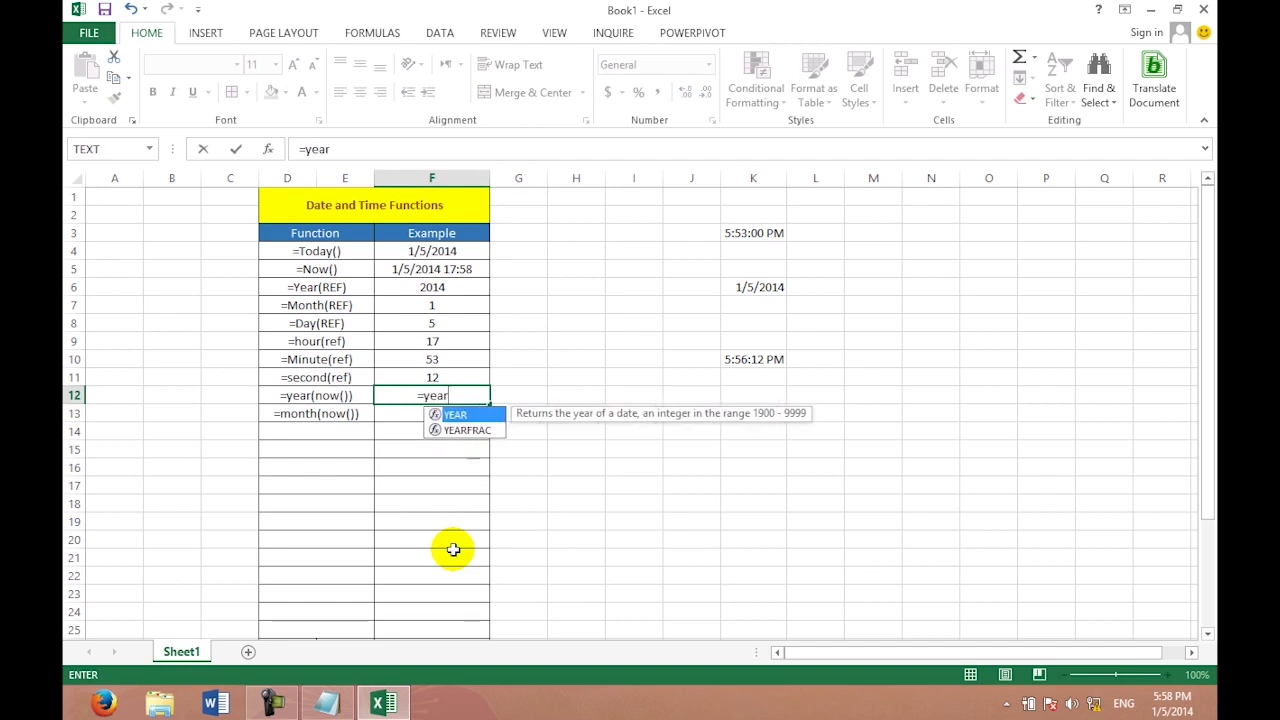
text(()
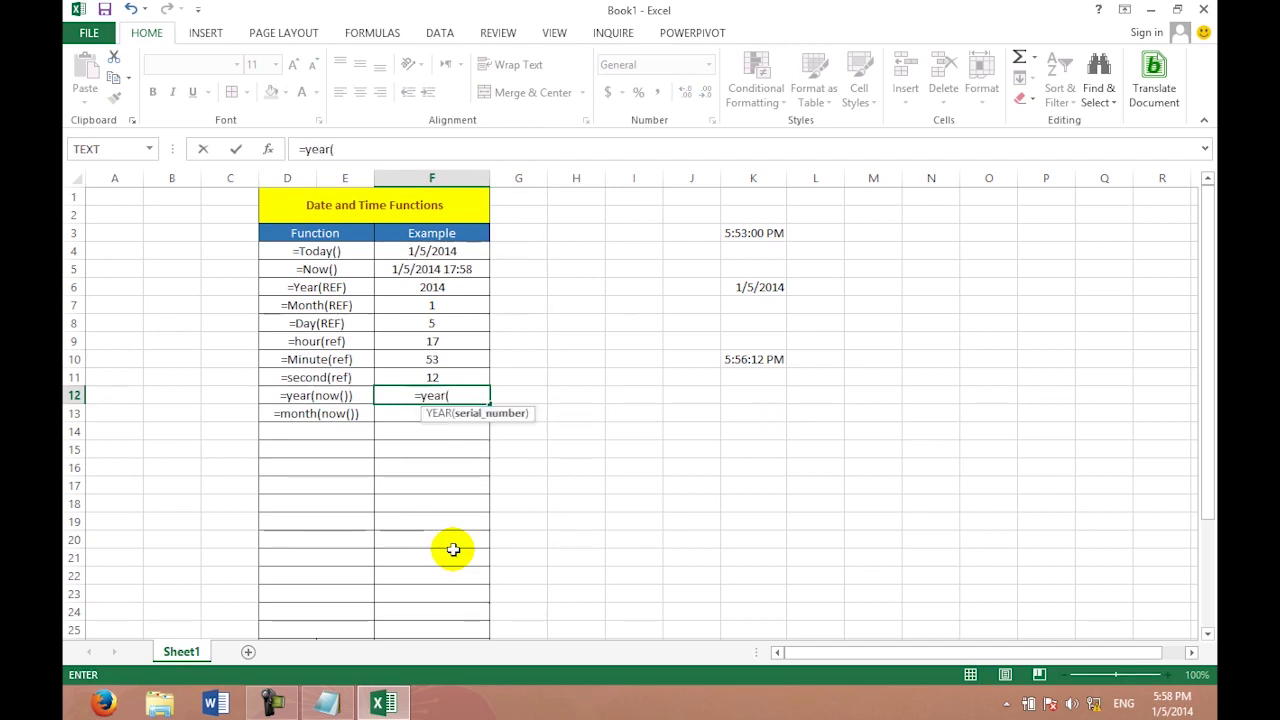
text(now)
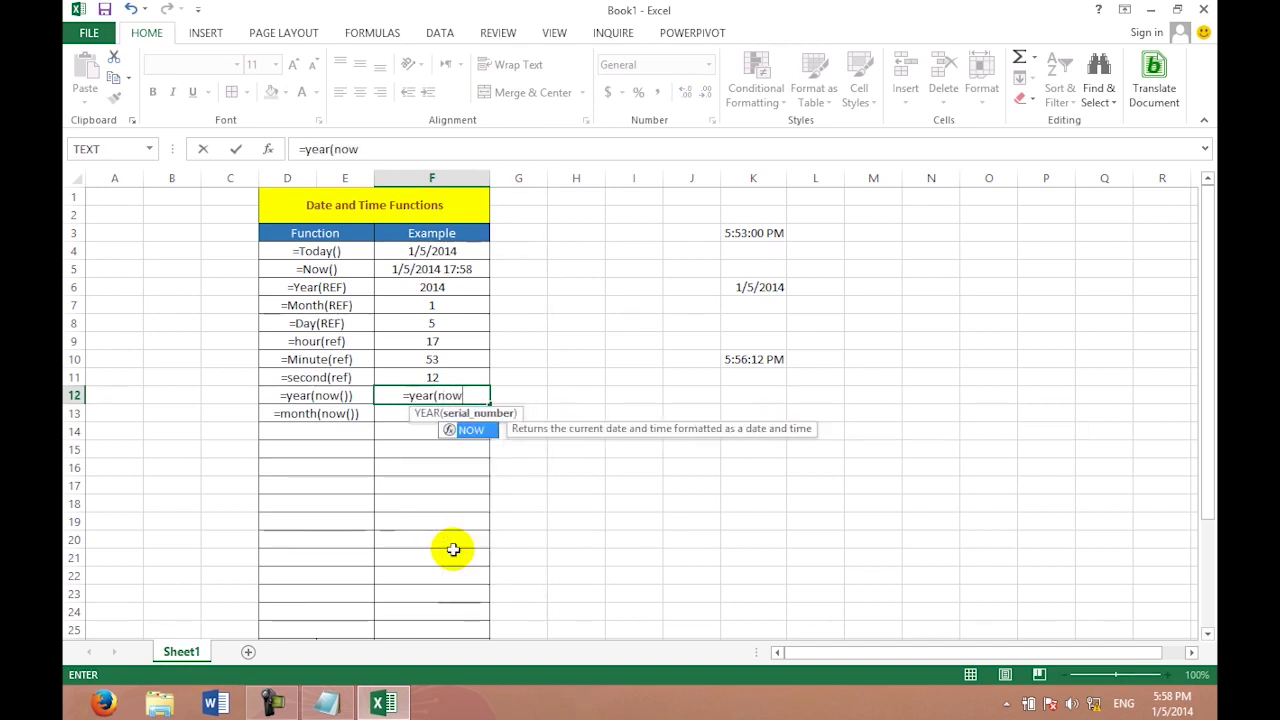
text(())
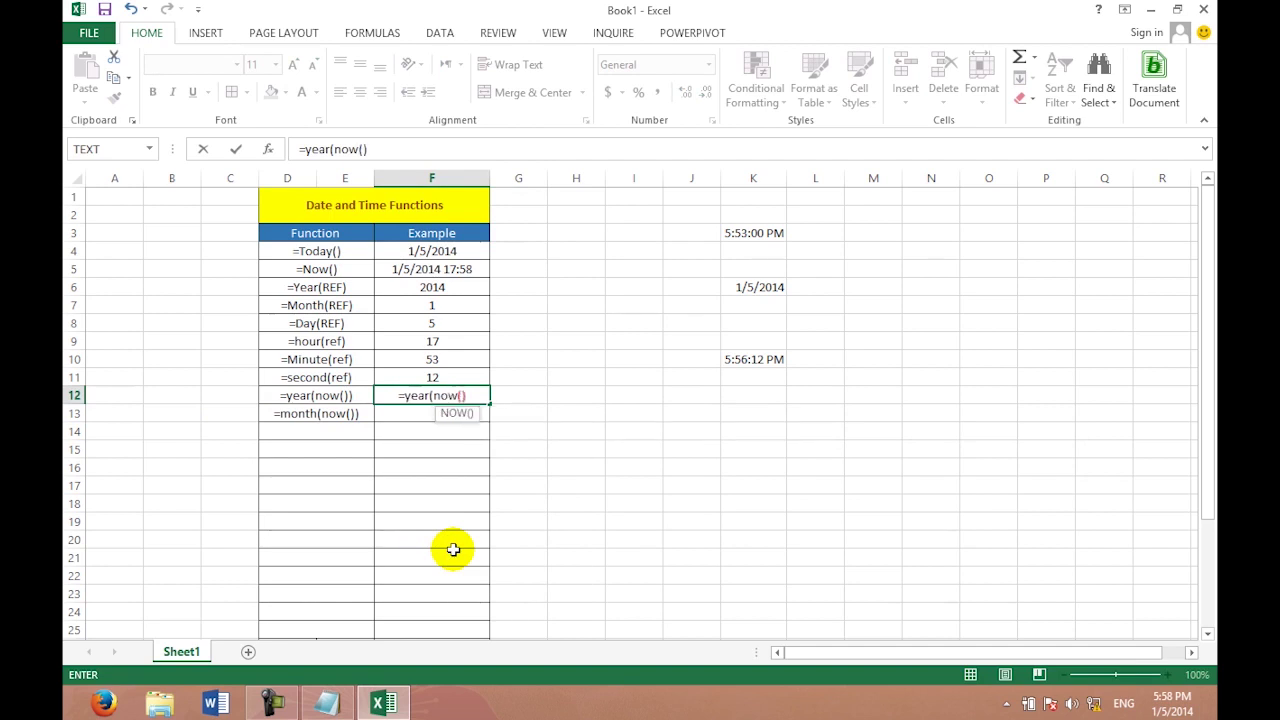
text())
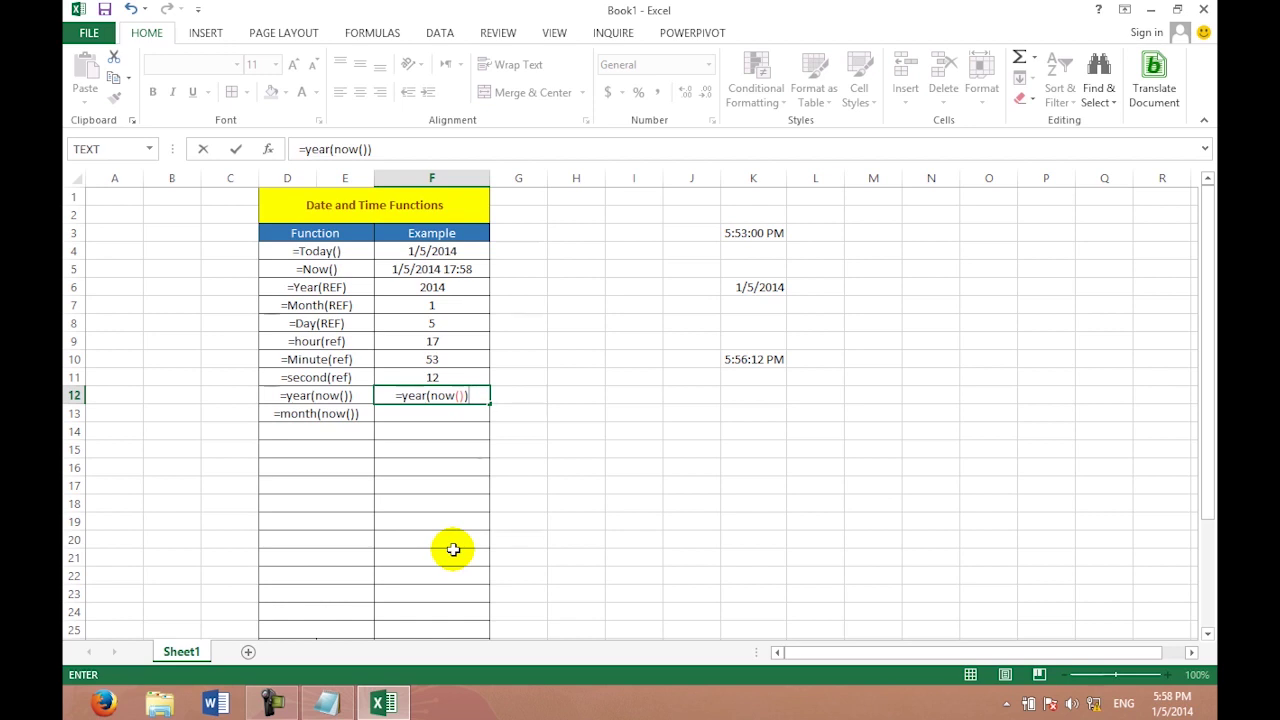
key(Return)
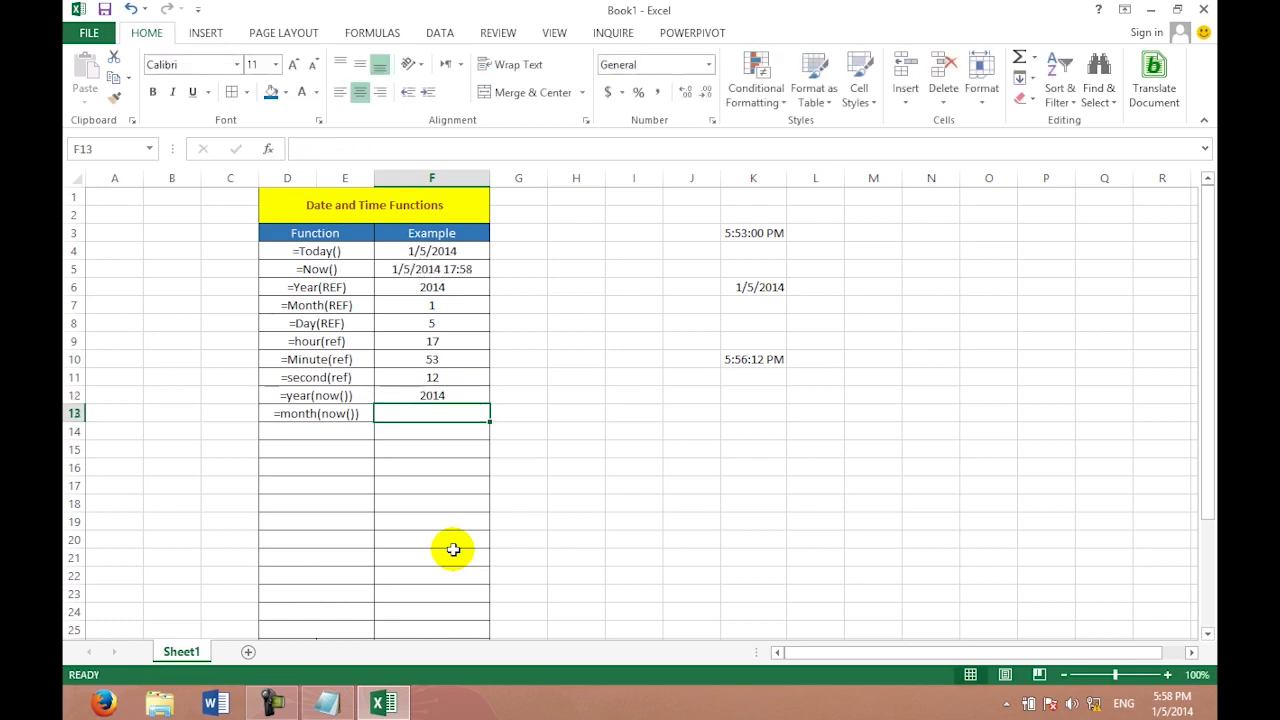
click(325, 270)
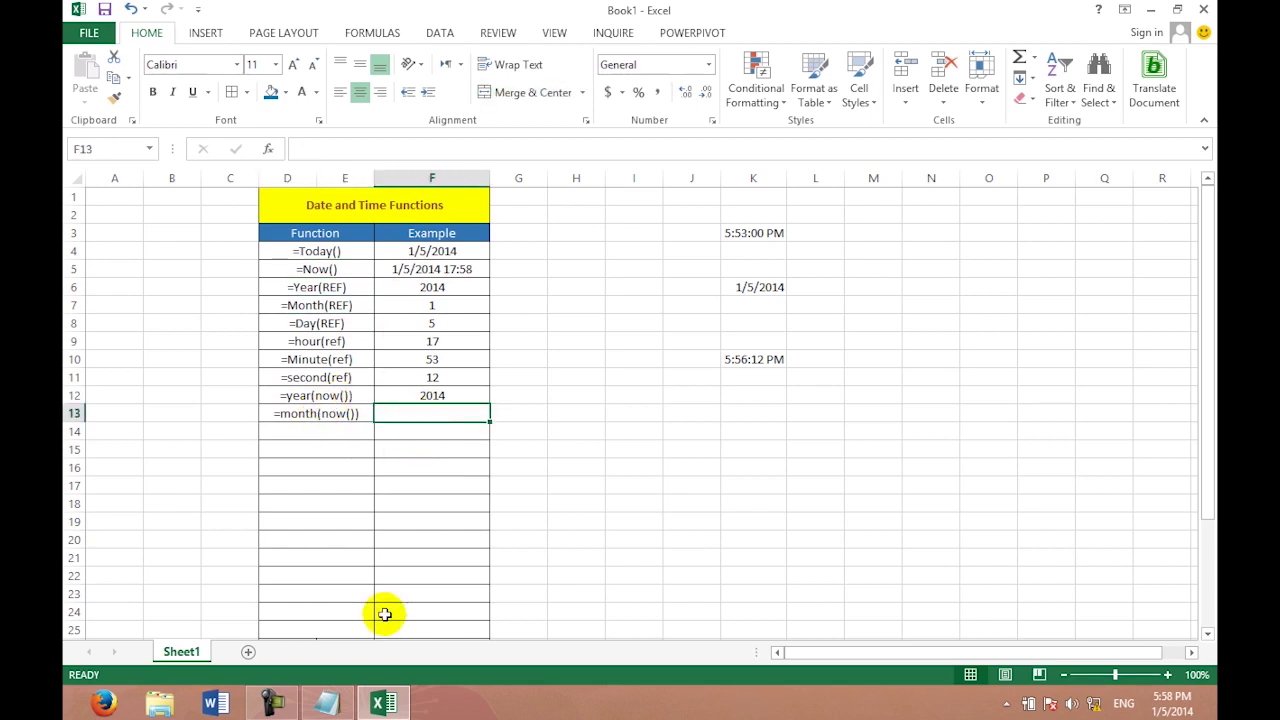
Enter =MONTH(NOW()) in F13, returning 1, and verify the formula.
text(=moht)
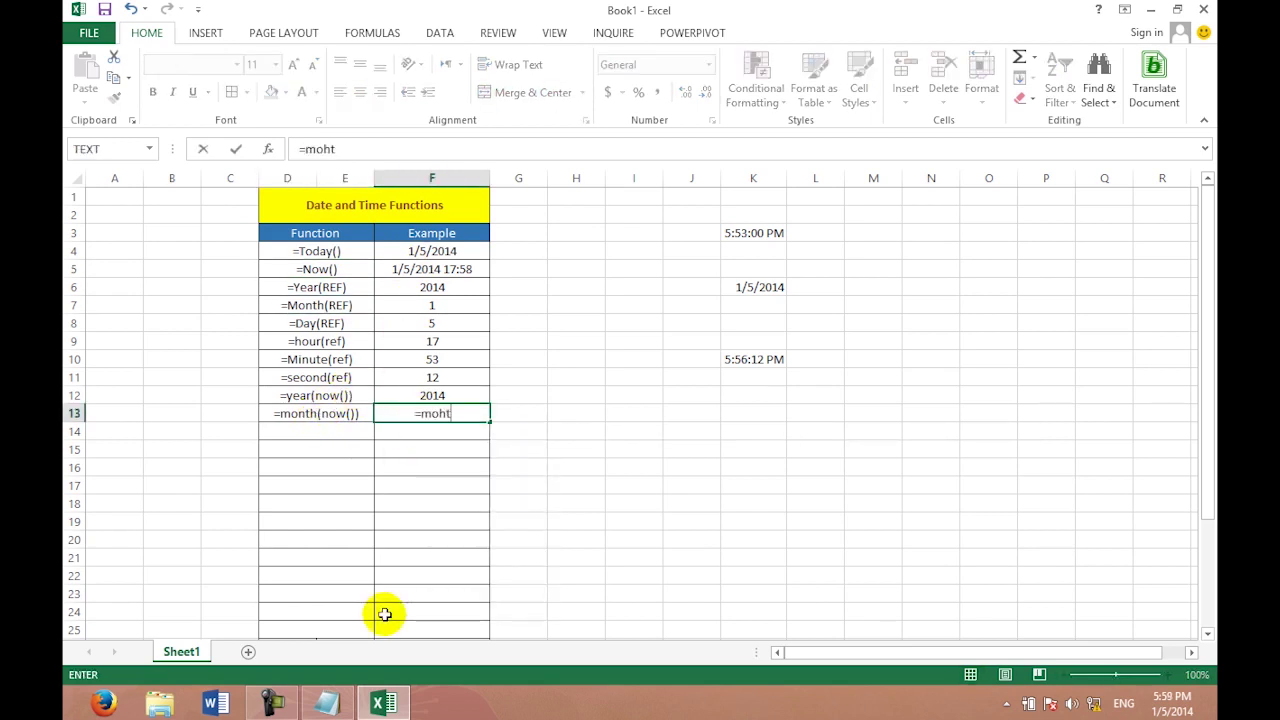
key(BackSpace)
text(nth)
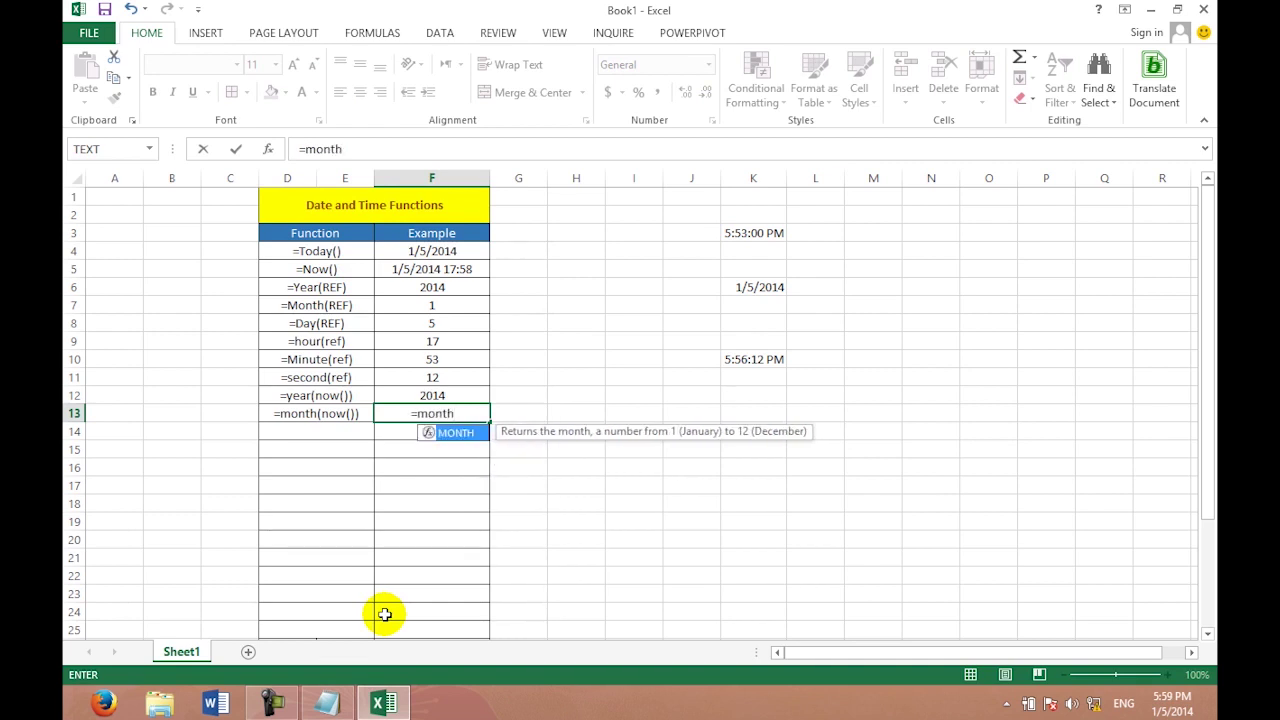
text(()
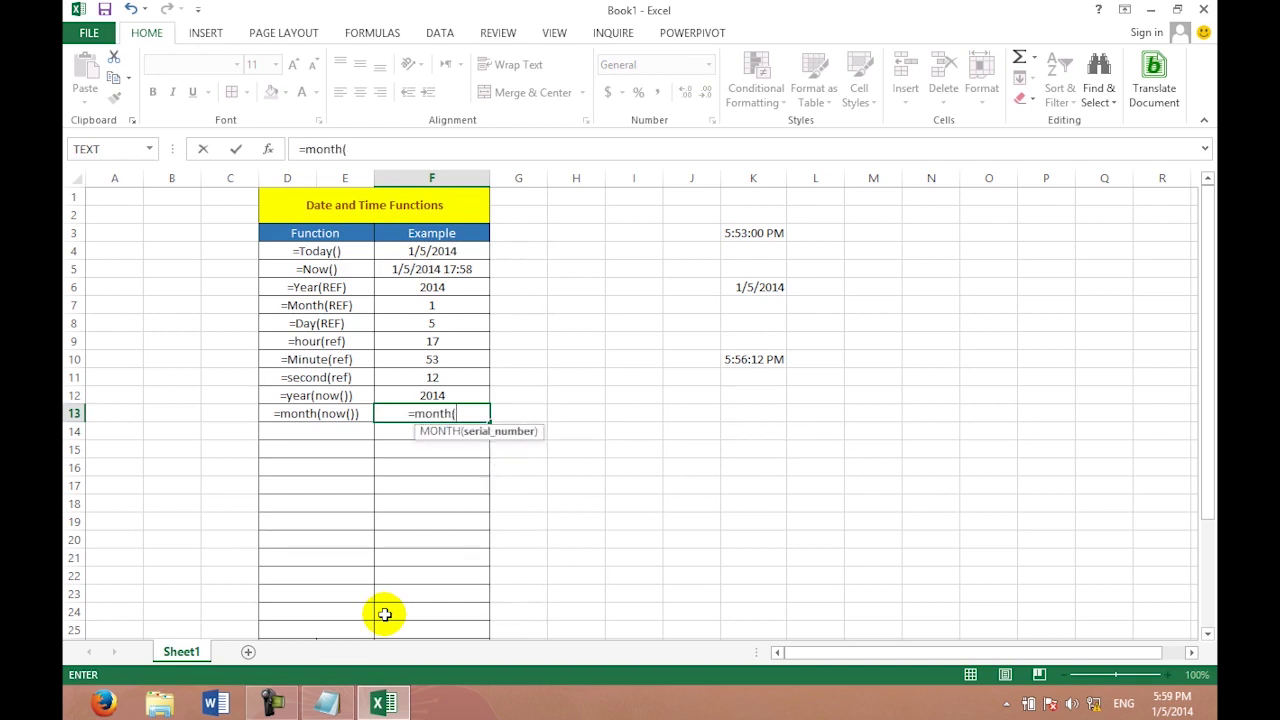
text(now)
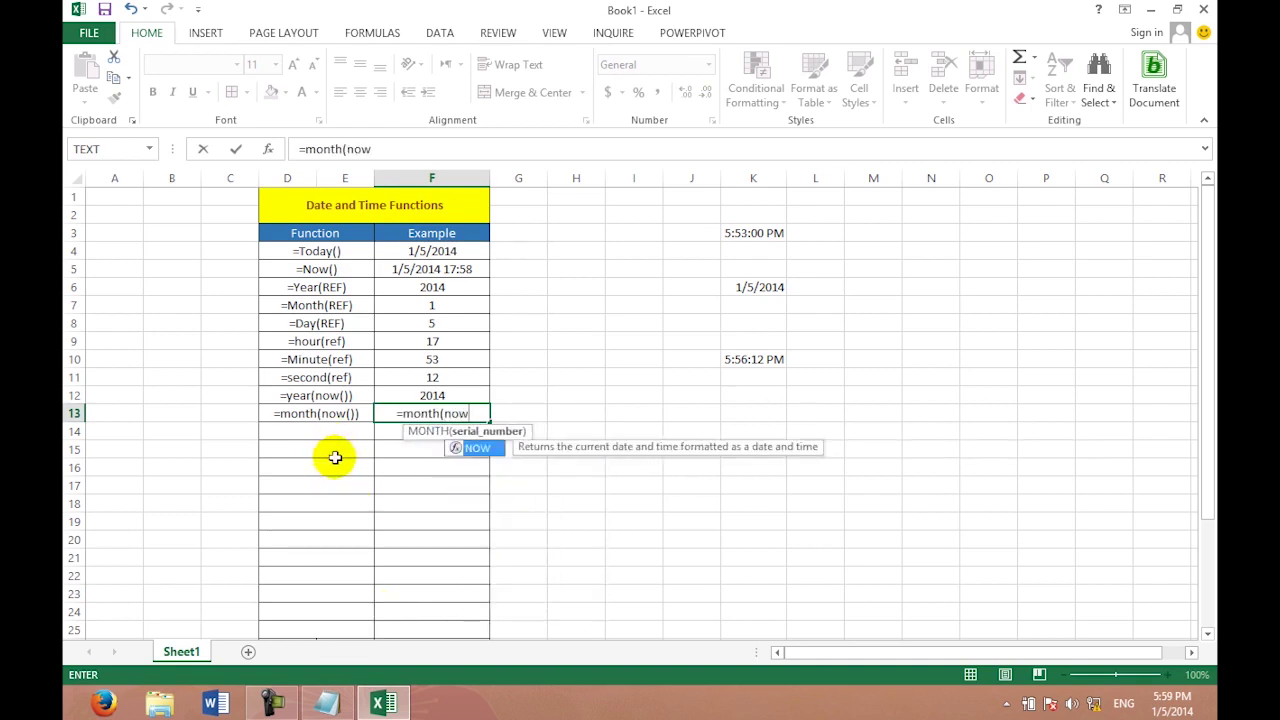
text(()
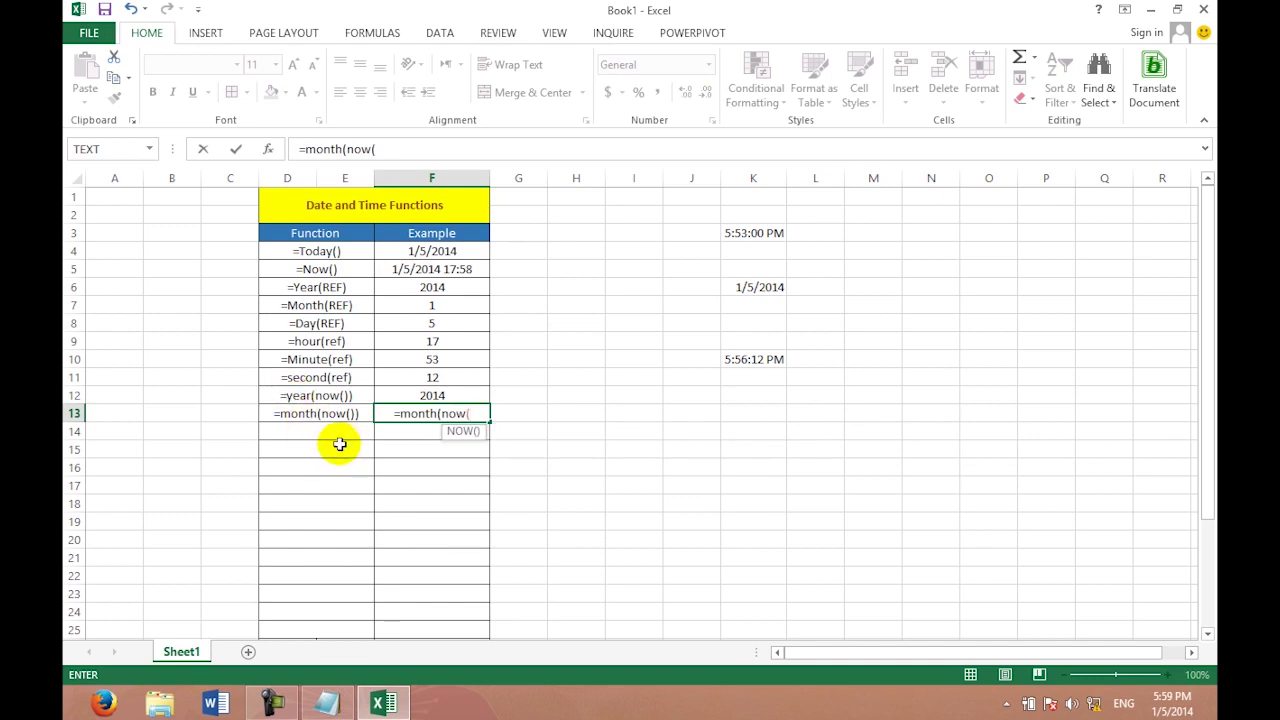
text()))
key(Return)
click(424, 411)
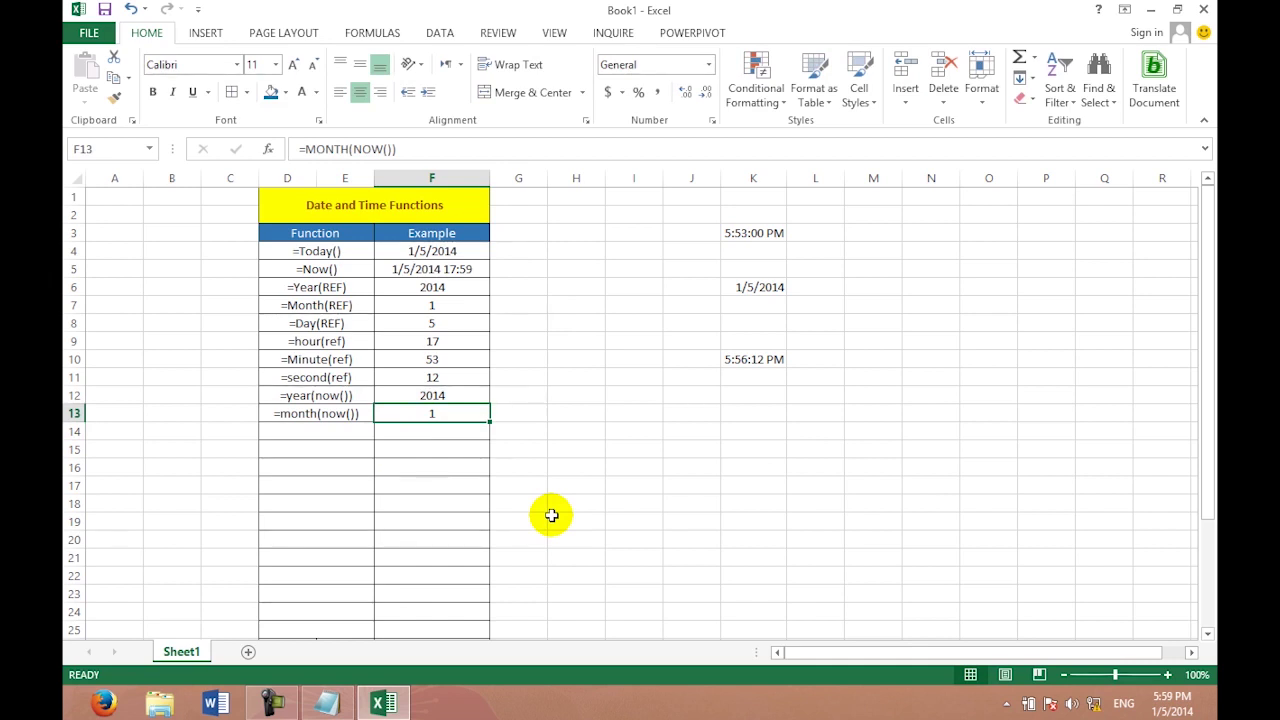
click(347, 435)
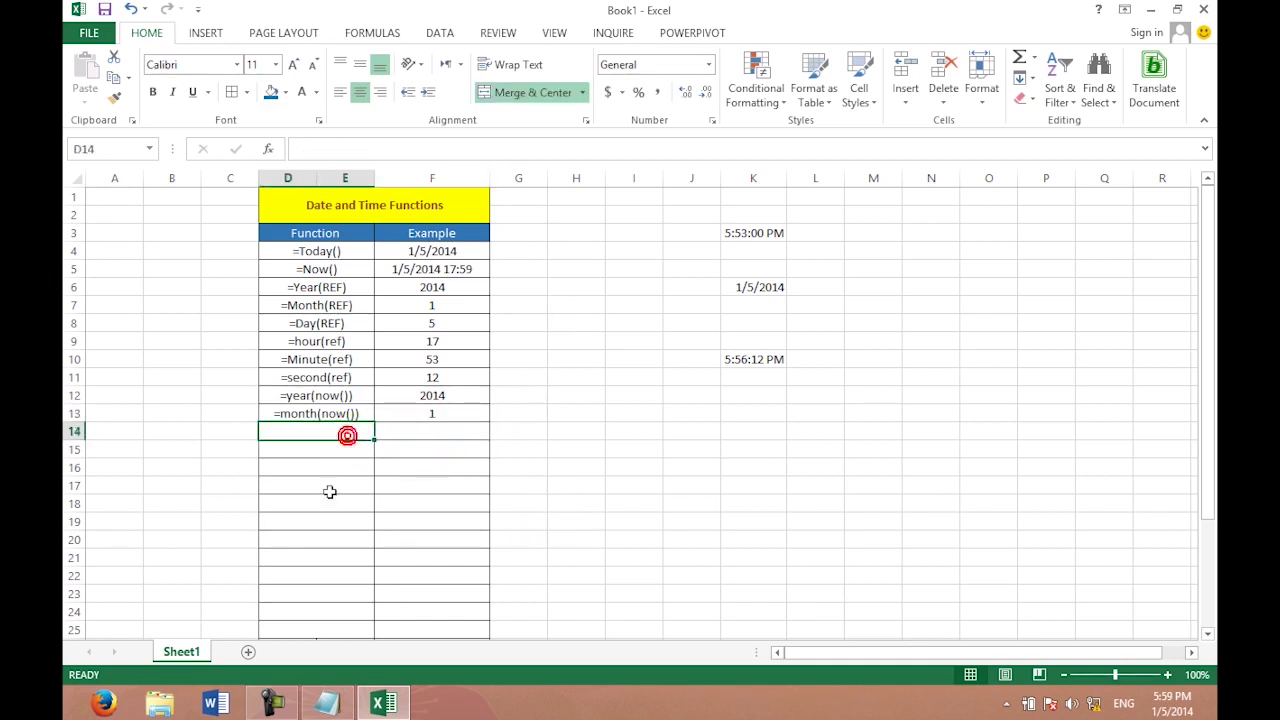
Add the text label =day(now()) in D14.
text(')
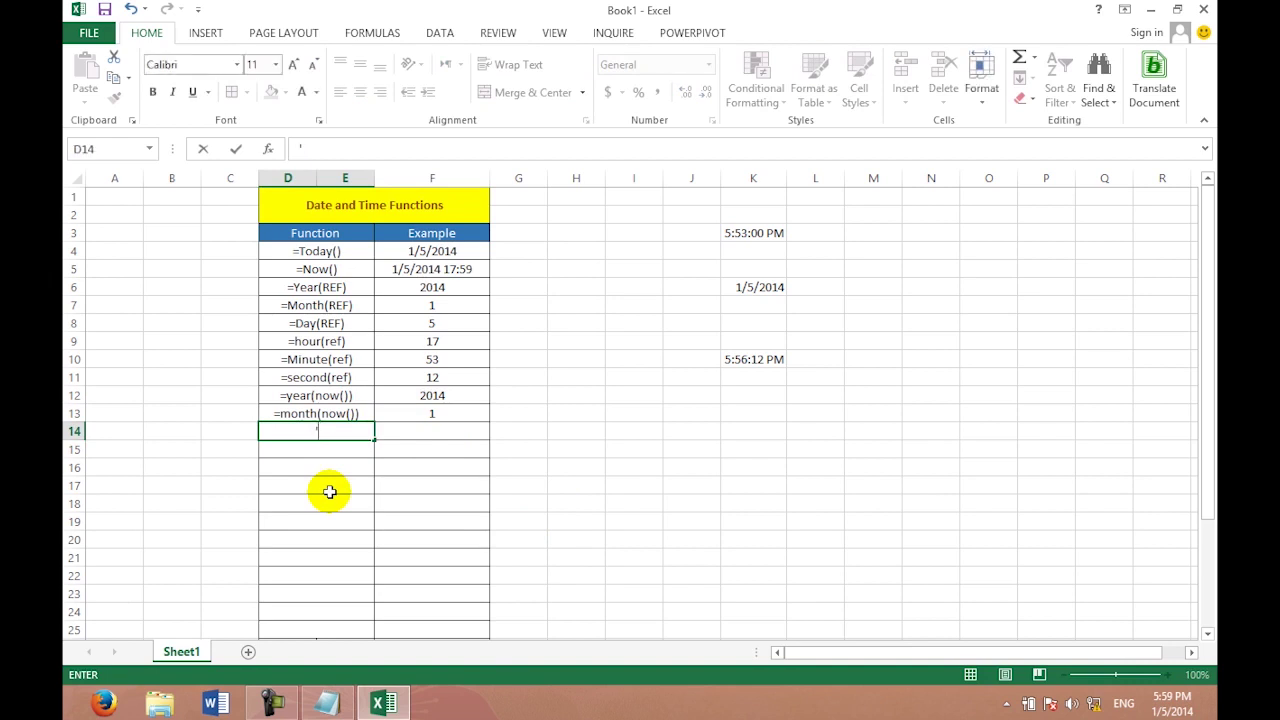
text(=)
text(day(d)
key(BackSpace)
text(now()))
key(ctrl+Return)
Enter =DAY(NOW()) in F14 so it returns 5.
key(Right)
text(=)
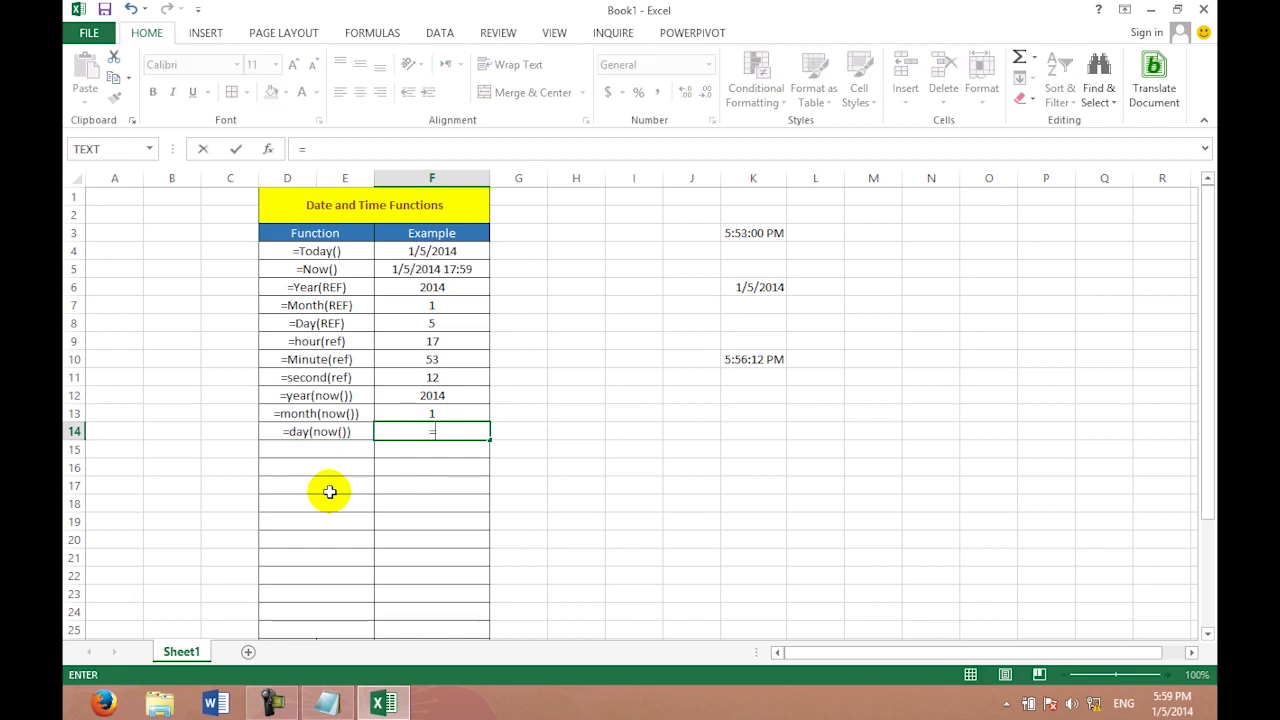
text(day(now()))
key(Return)
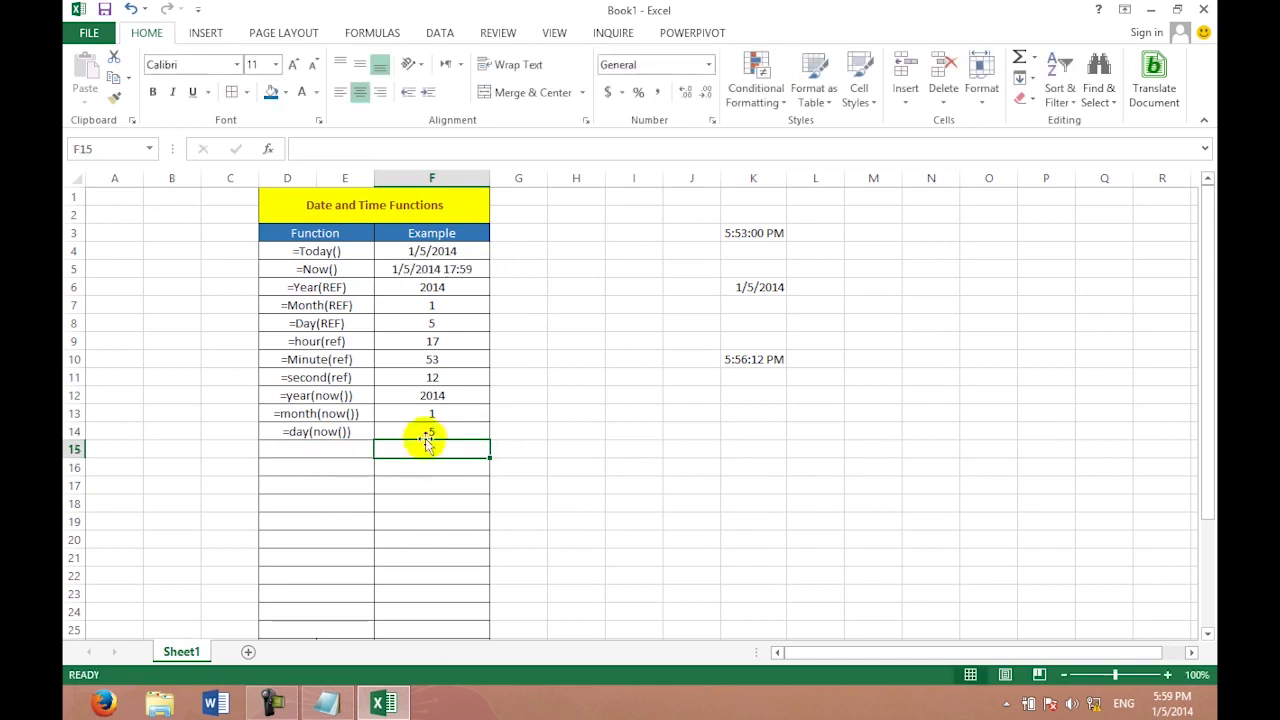
click(427, 435)
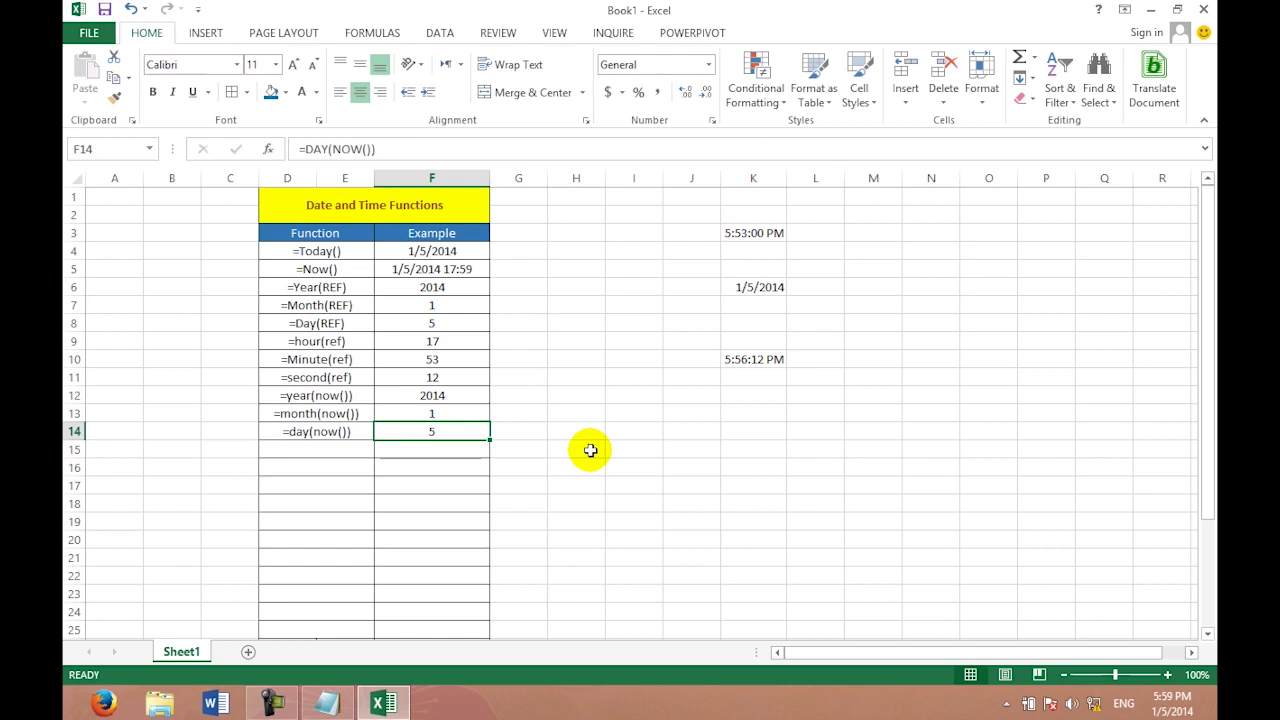
click(338, 700)
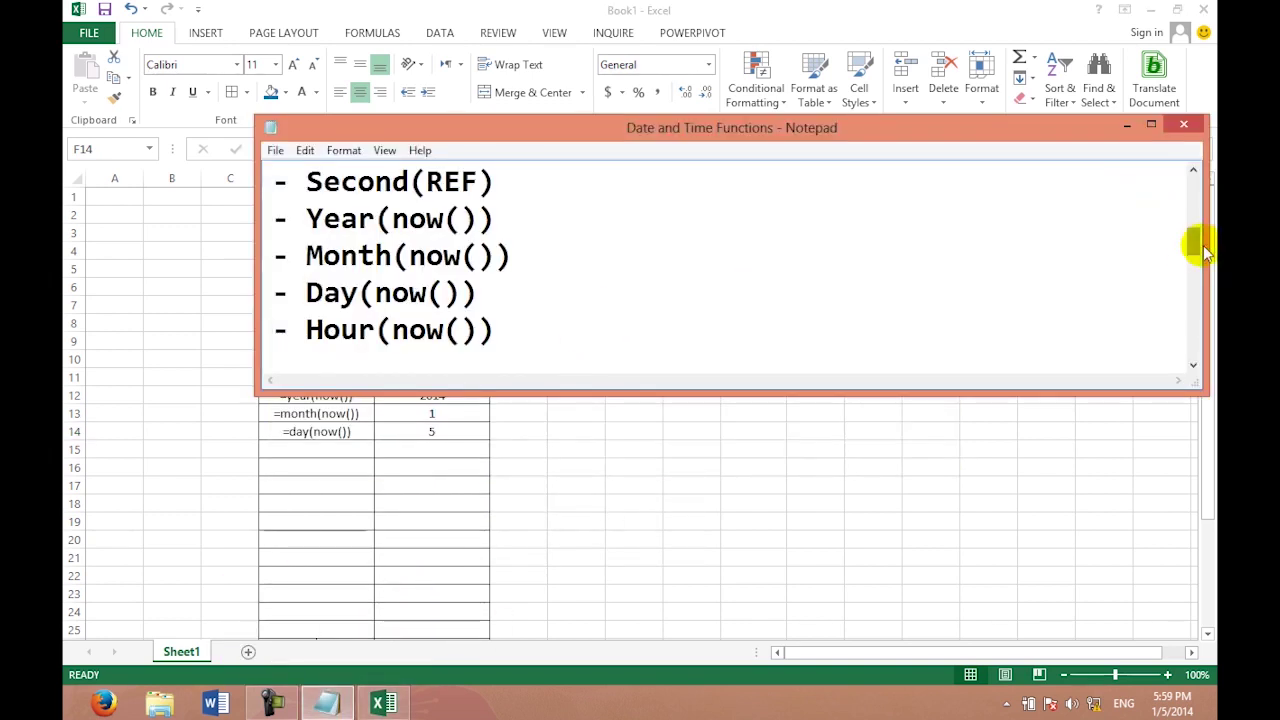
drag(1198, 245, 1198, 258)
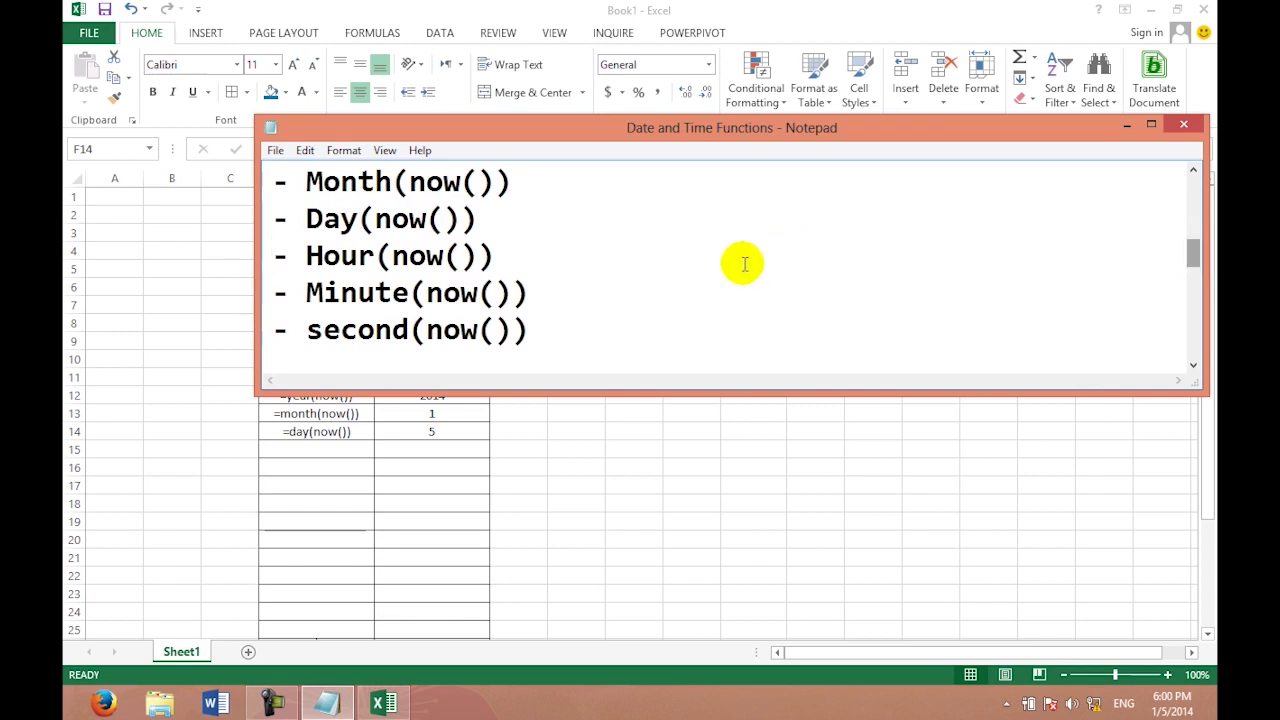
drag(306, 256, 497, 258)
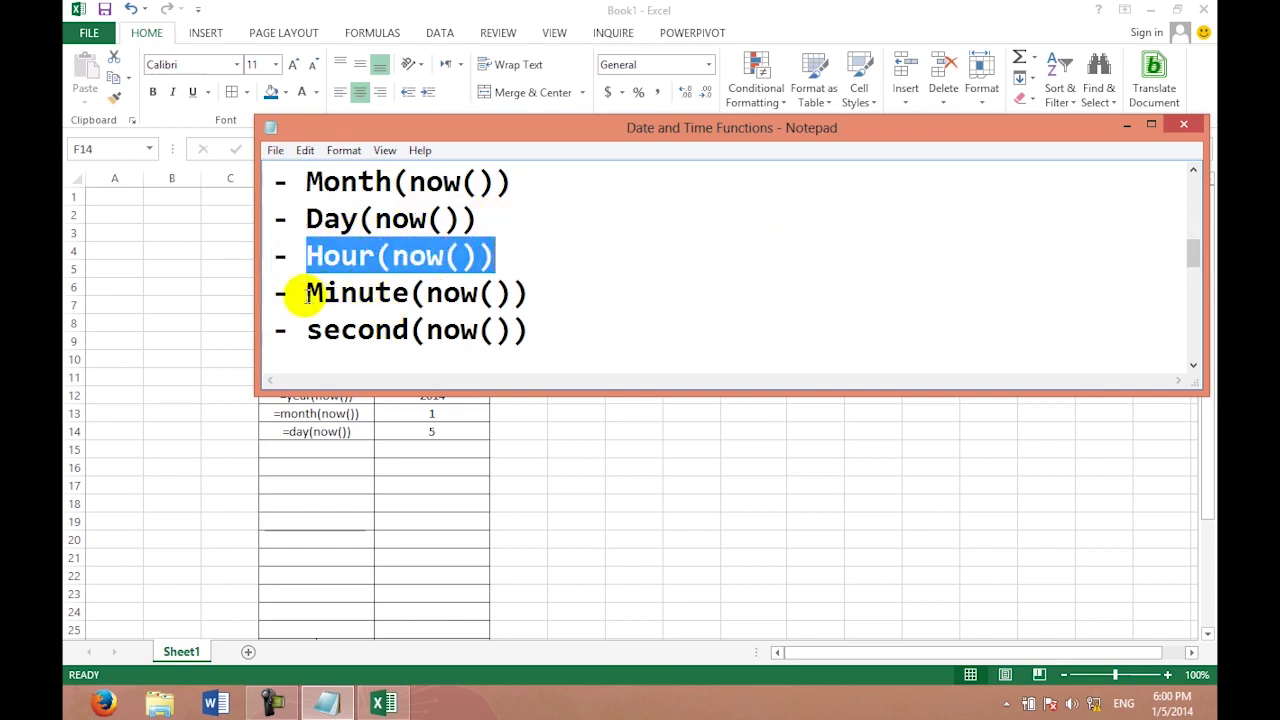
drag(307, 293, 540, 284)
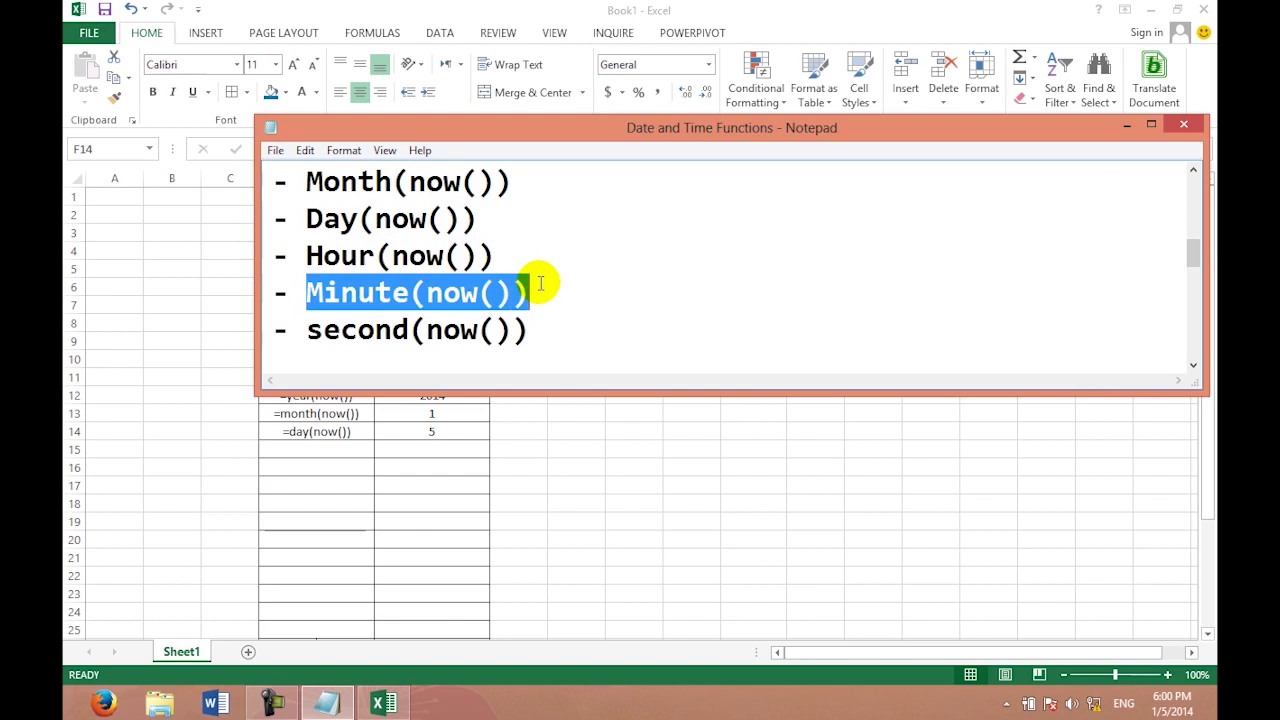
drag(306, 330, 511, 330)
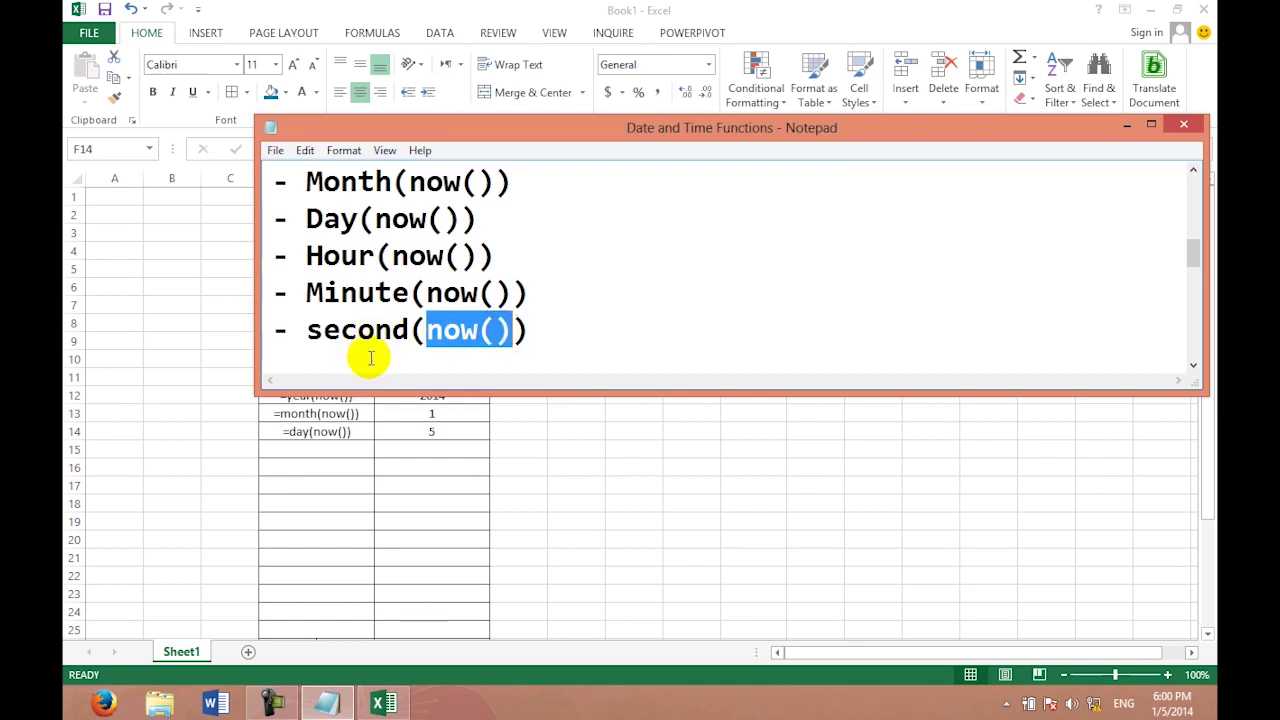
key(Delete)
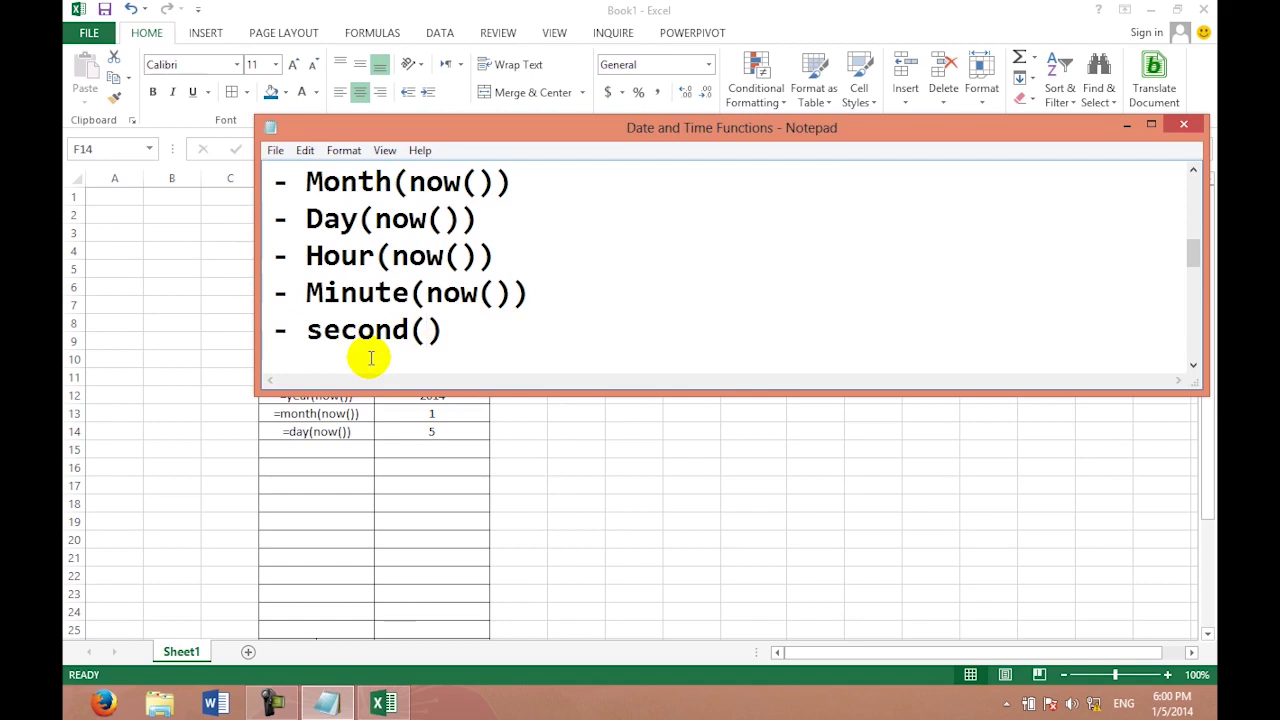
key(ctrl+z)
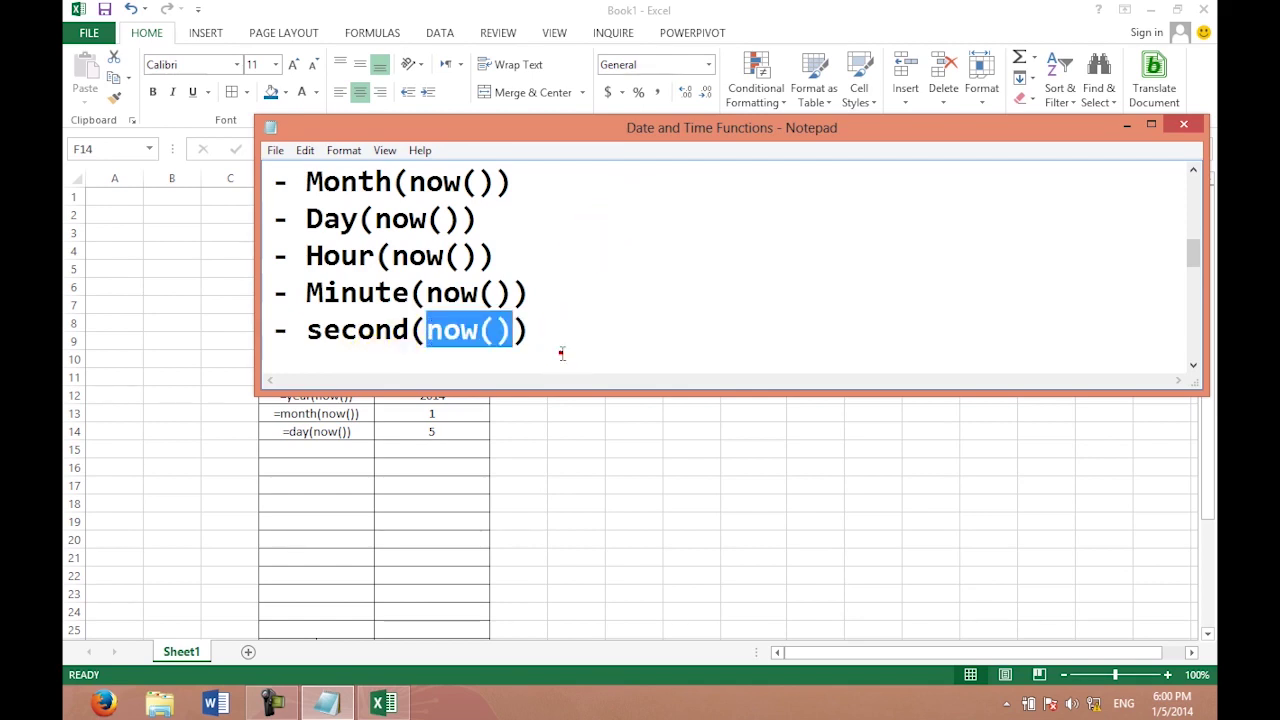
text(- year(now())+1)
click(1151, 124)
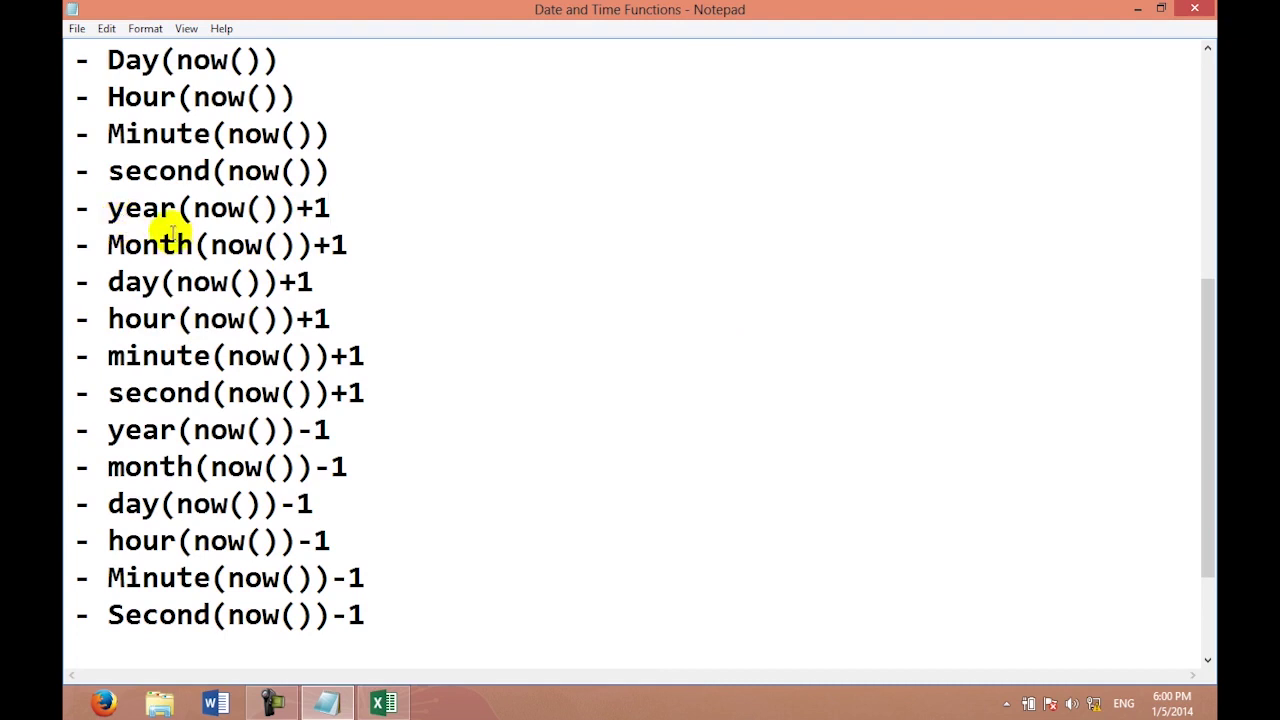
drag(109, 207, 296, 207)
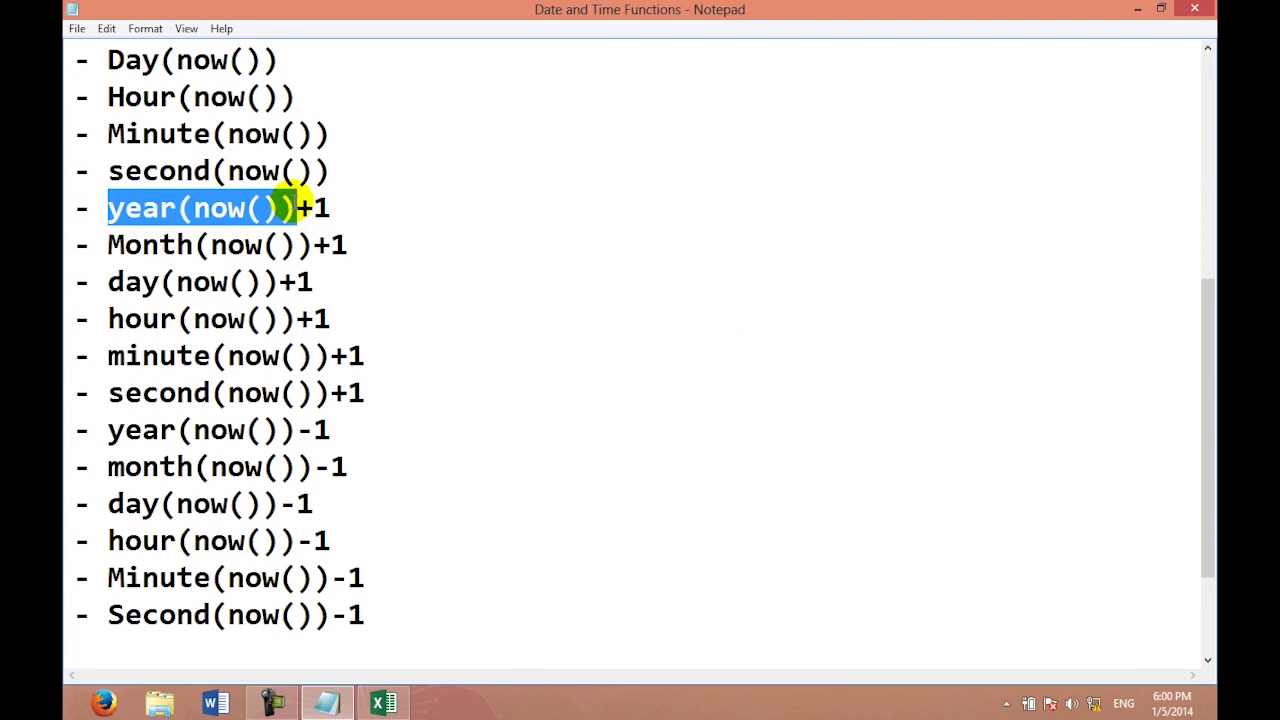
click(1133, 14)
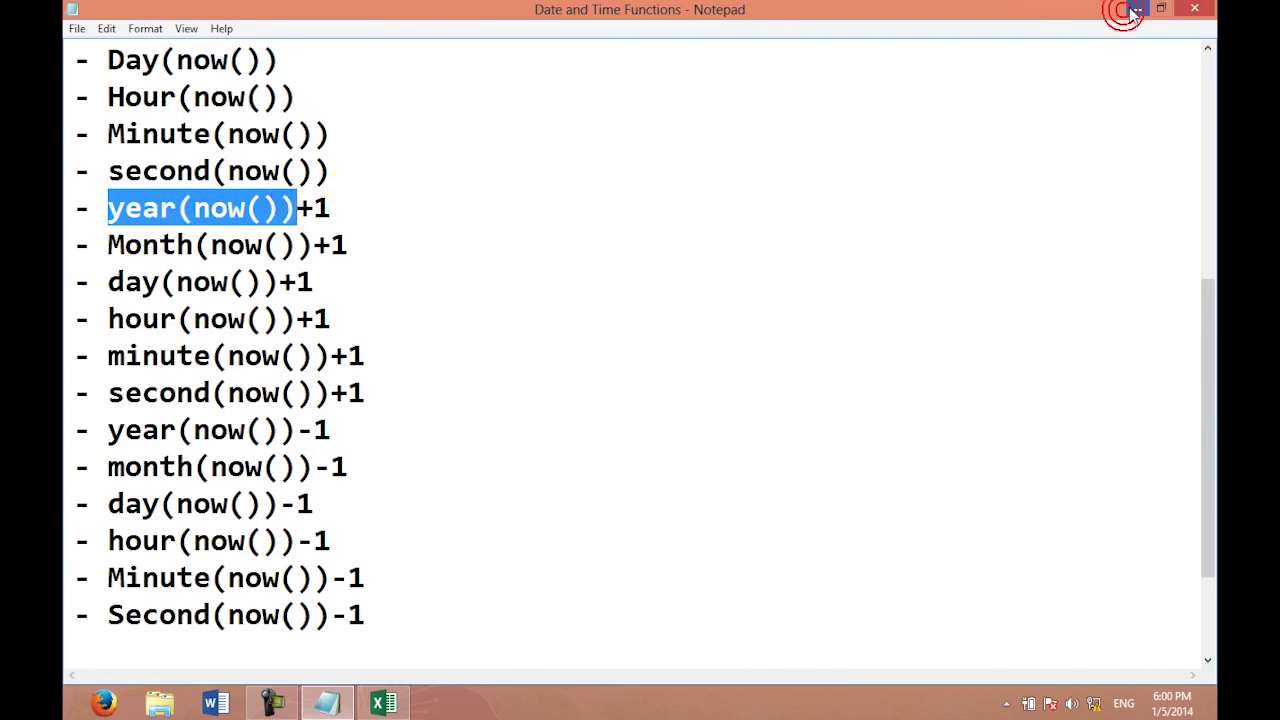
click(358, 449)
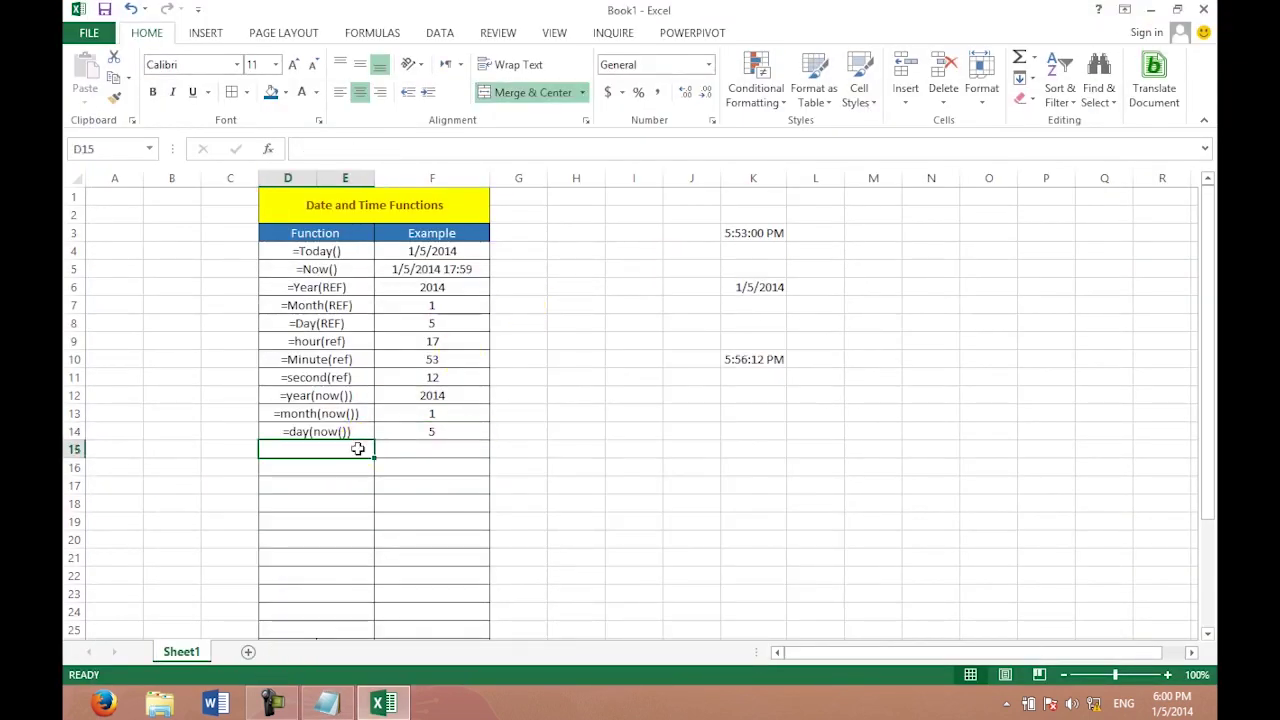
Enter the label '=year(now())+3 in D15.
click(358, 449)
text('=)
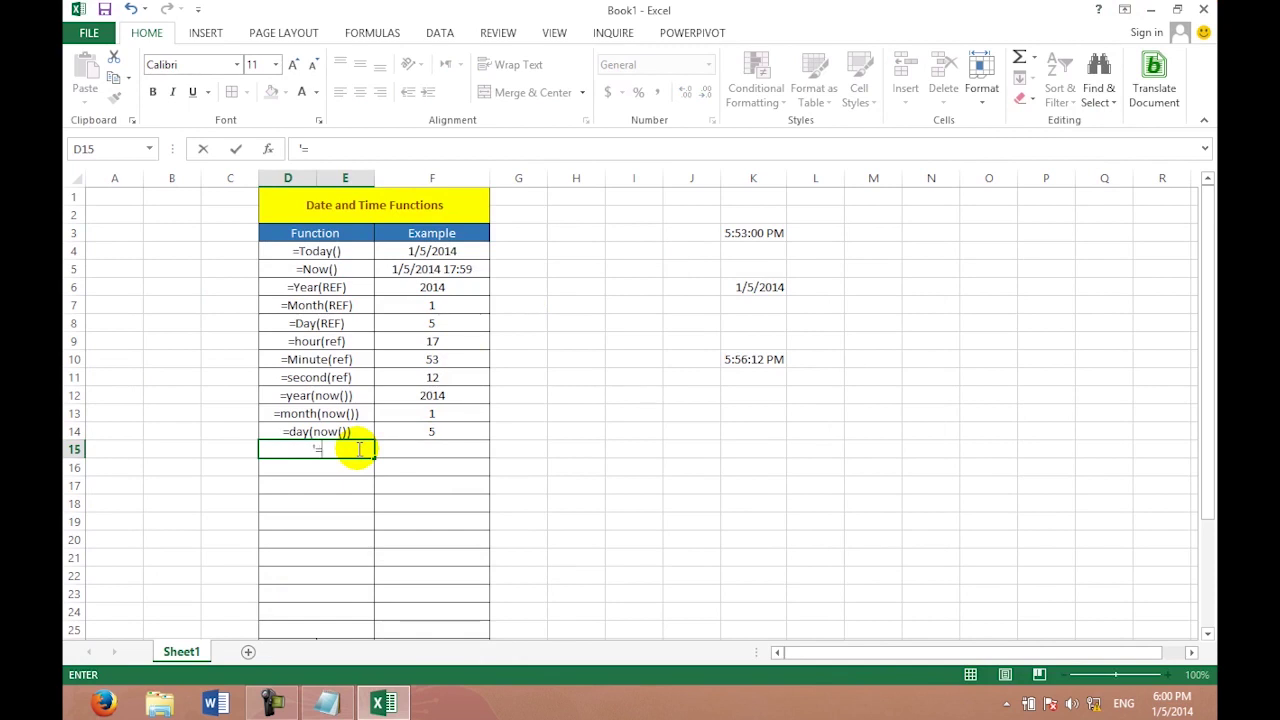
text(year(now()))
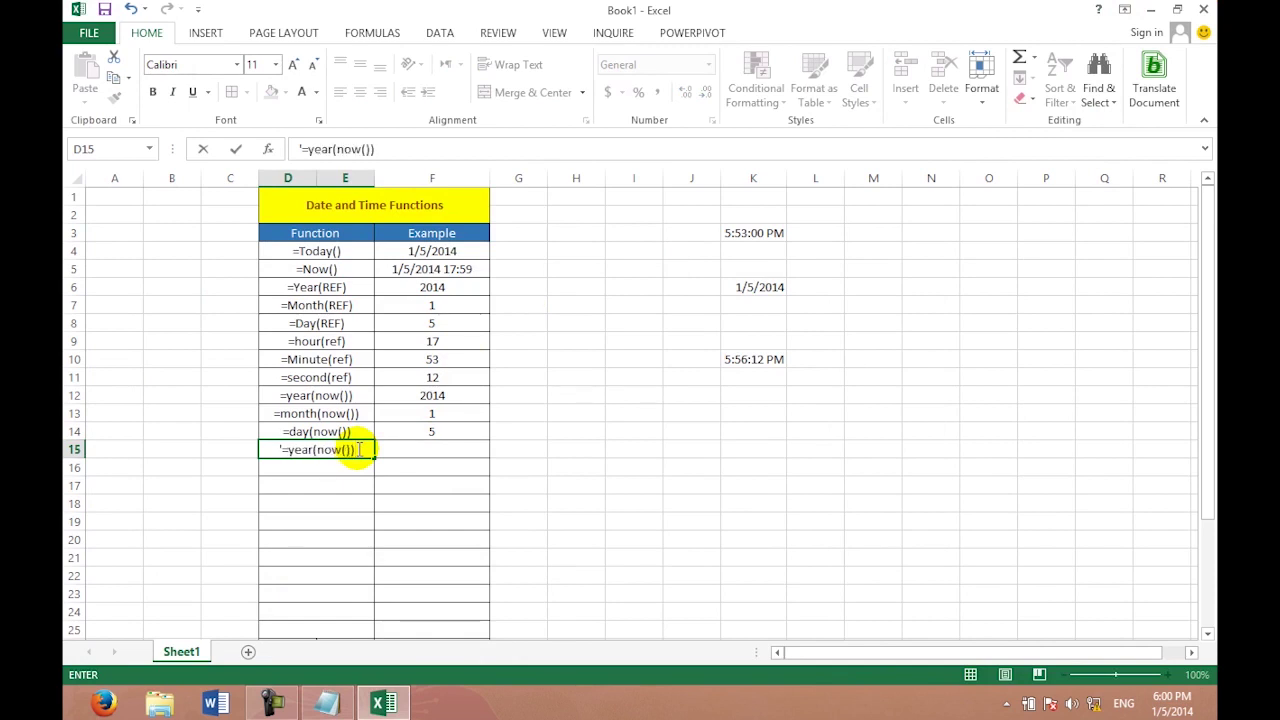
text(+1)
mouse_move(255, 705)
key(BackSpace)
text(3)
key(Tab)
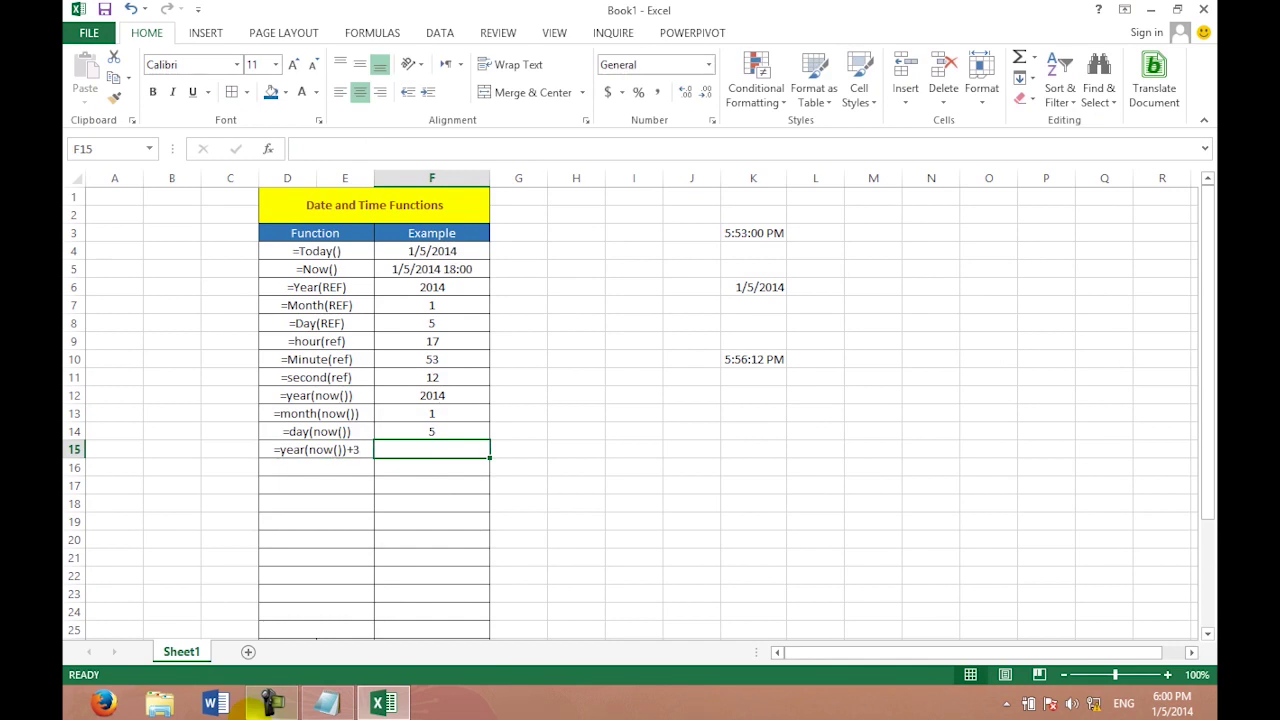
Enter =YEAR(NOW())+10 in F15, then revise it to +100 so it shows 2114.
text(=)
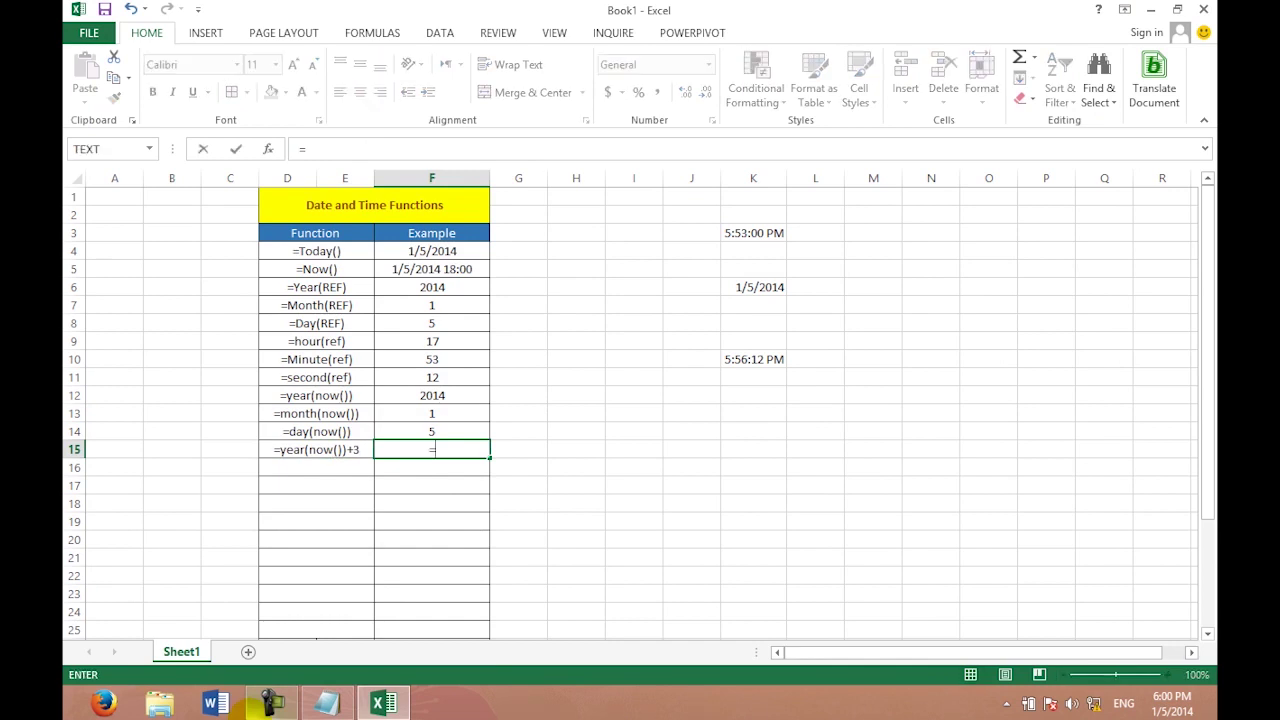
text(year()
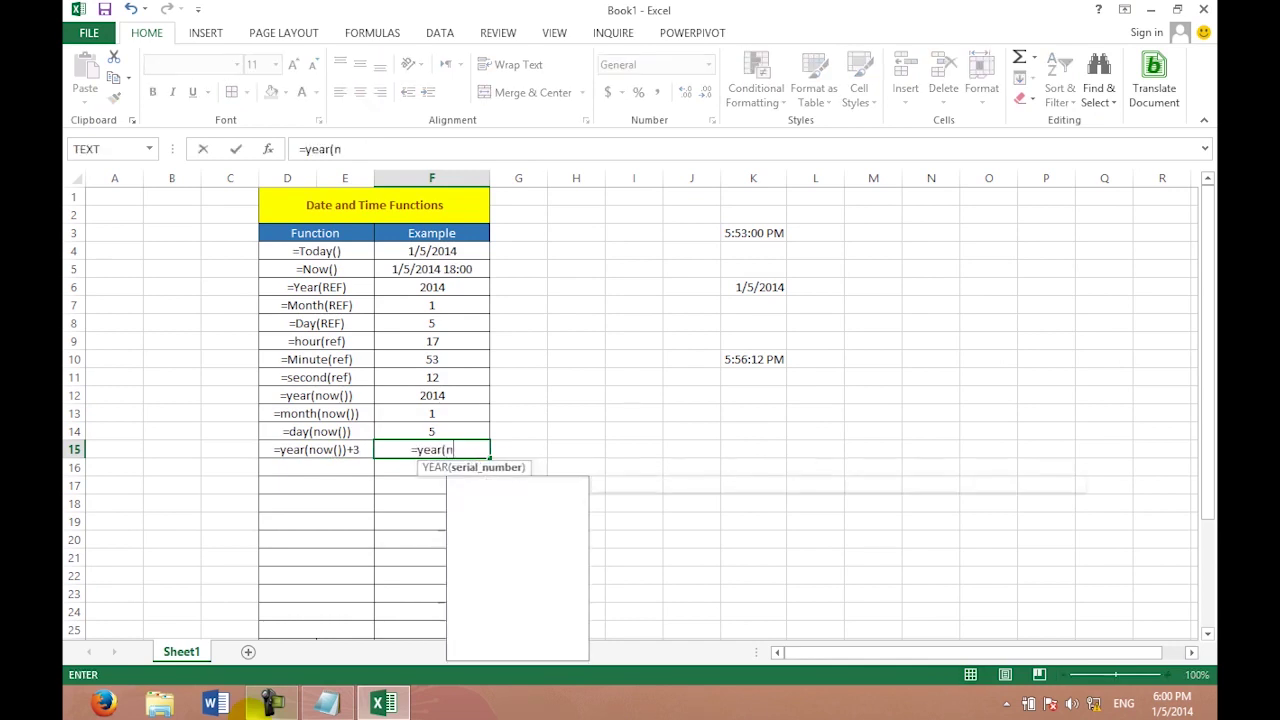
text(now()))
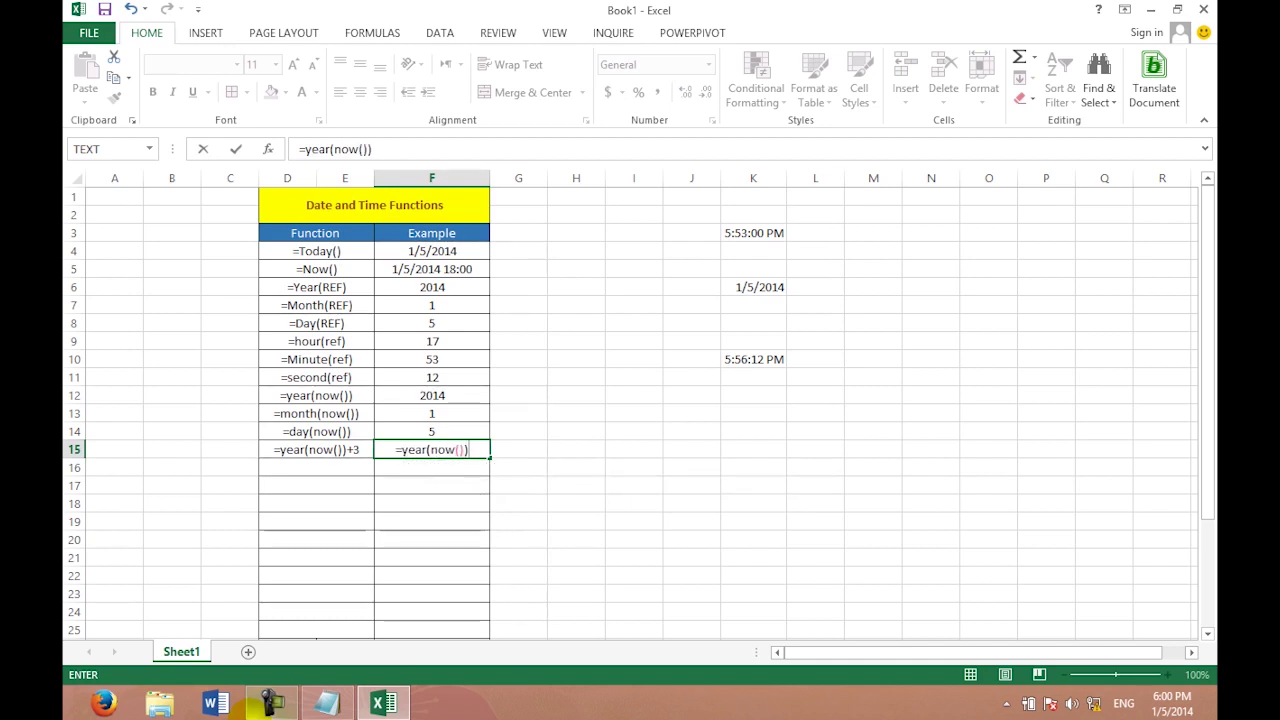
text(+10)
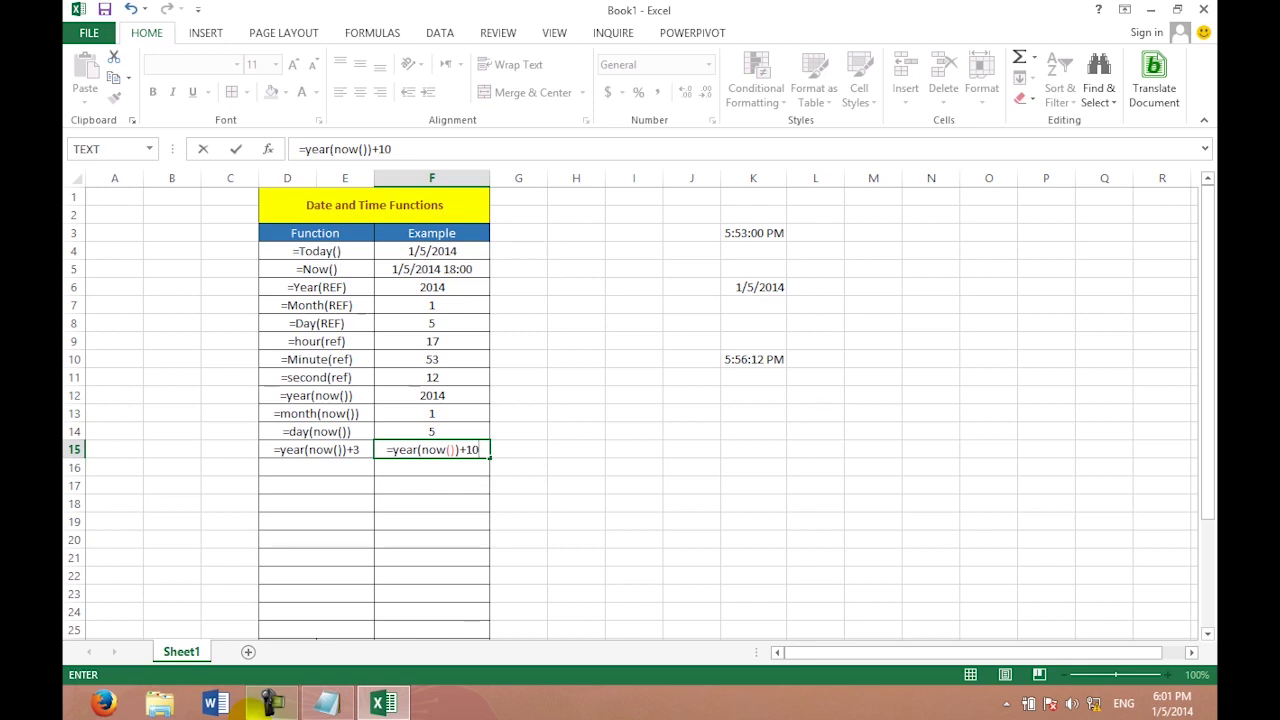
key(Return)
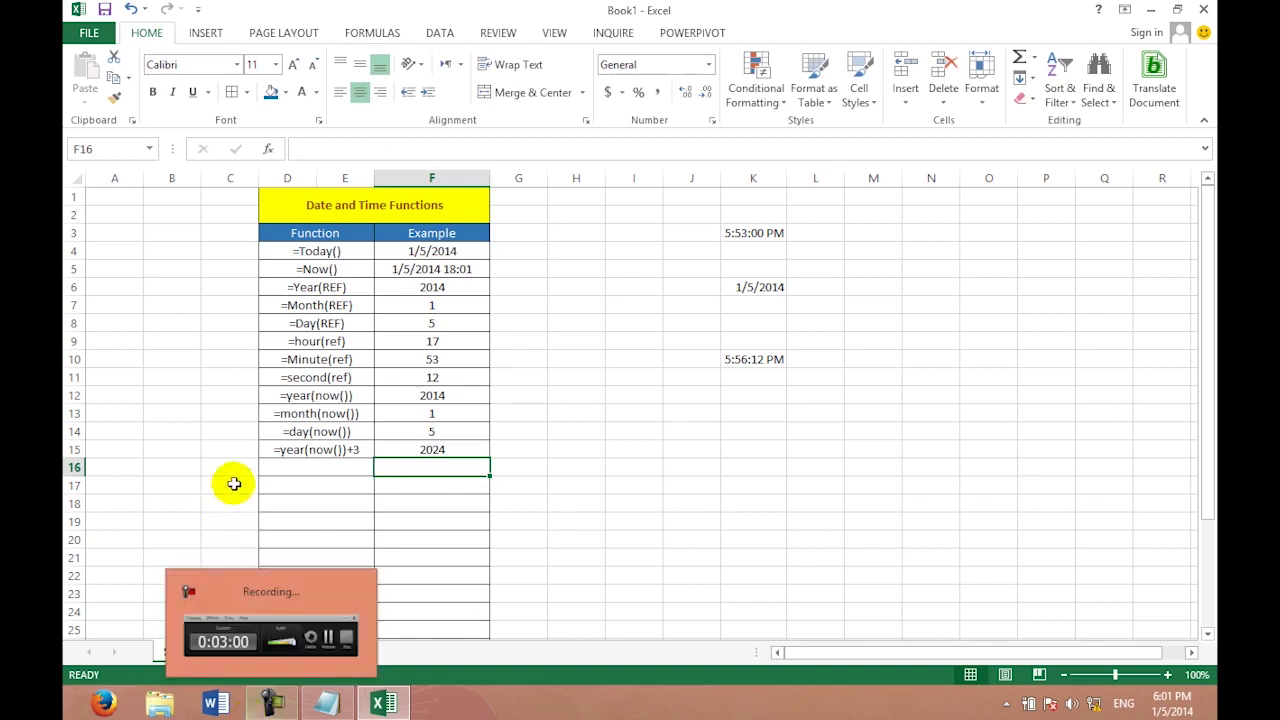
click(432, 449)
click(420, 150)
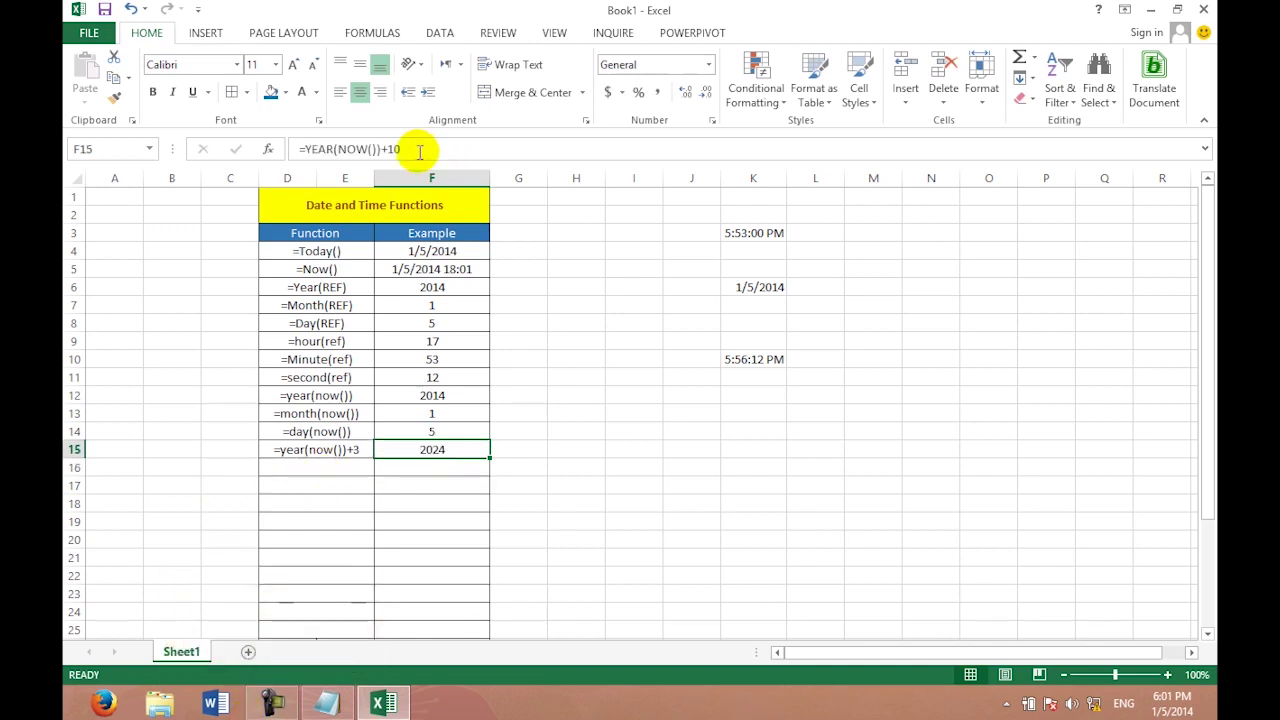
key(BackSpace)
key(BackSpace)
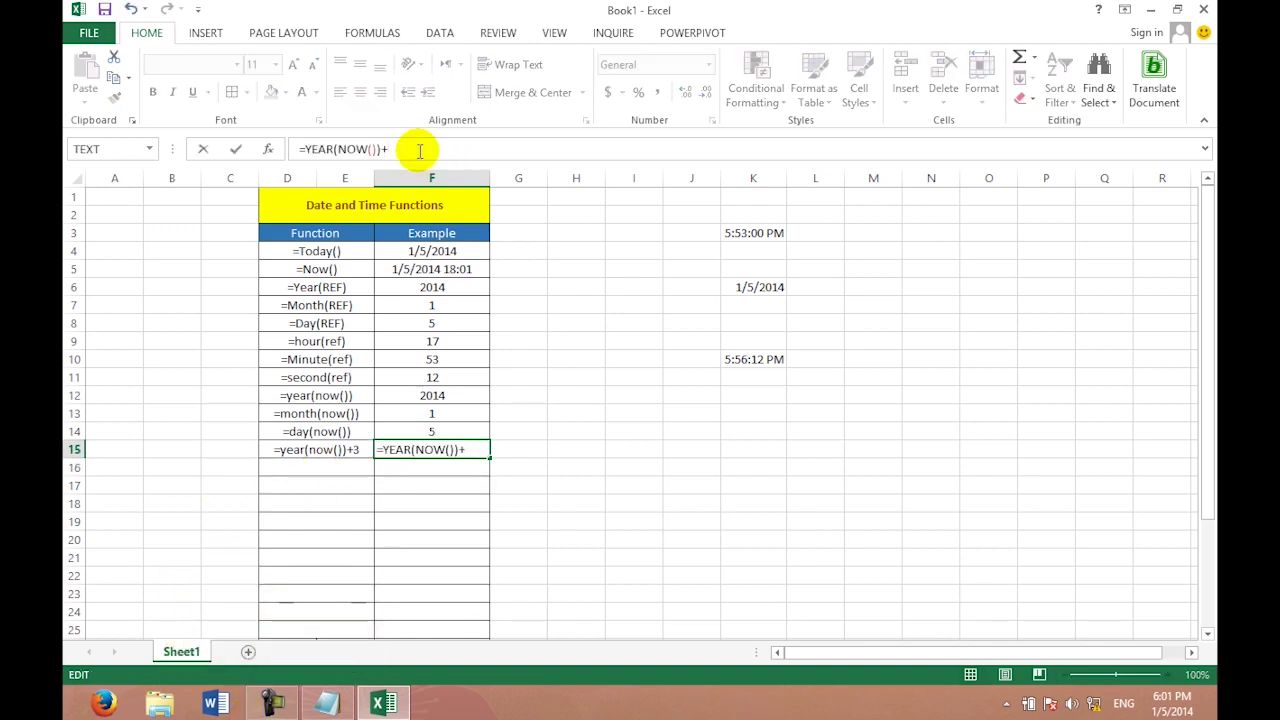
text(100)
key(Return)
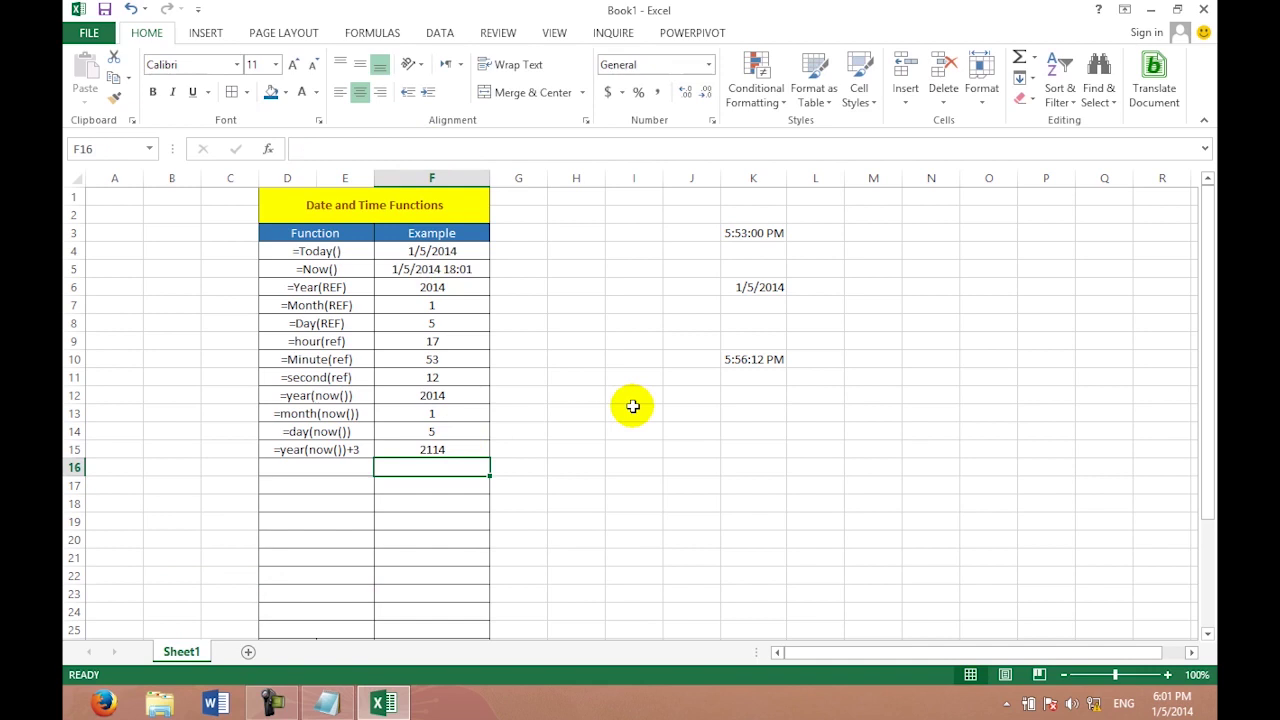
Enter the label '=month(now())+5 in D16.
click(298, 468)
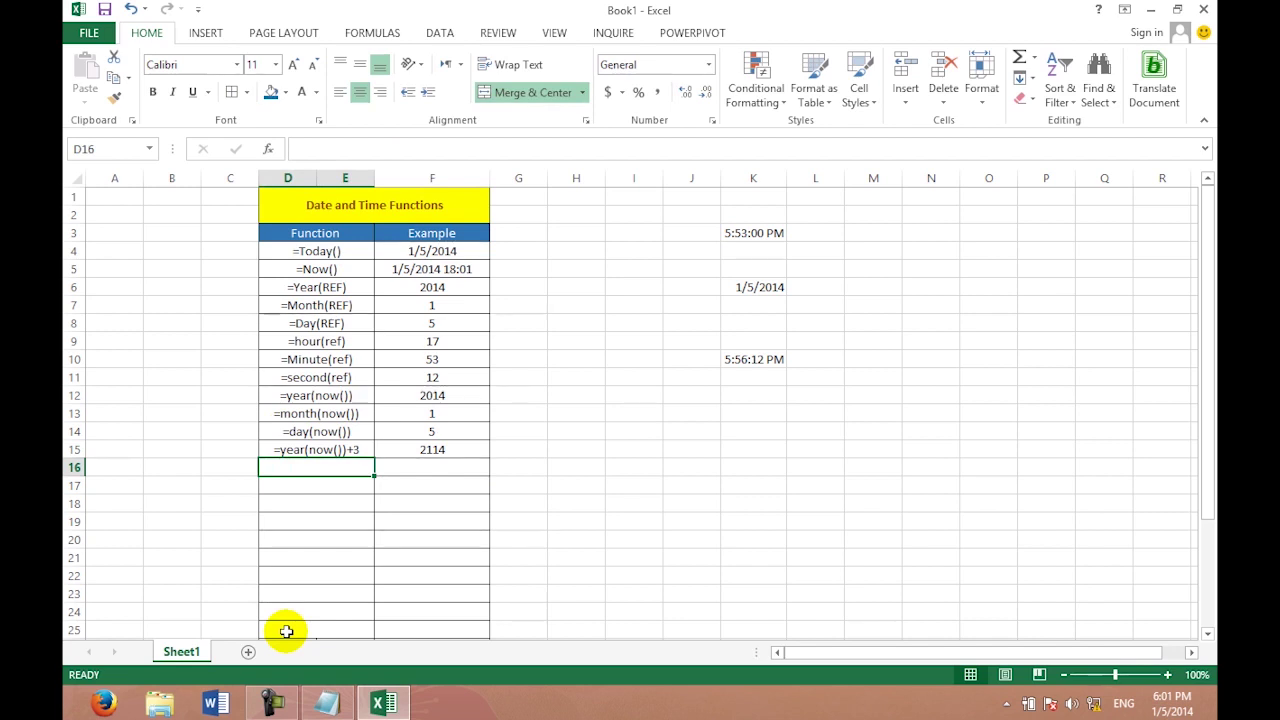
text(')
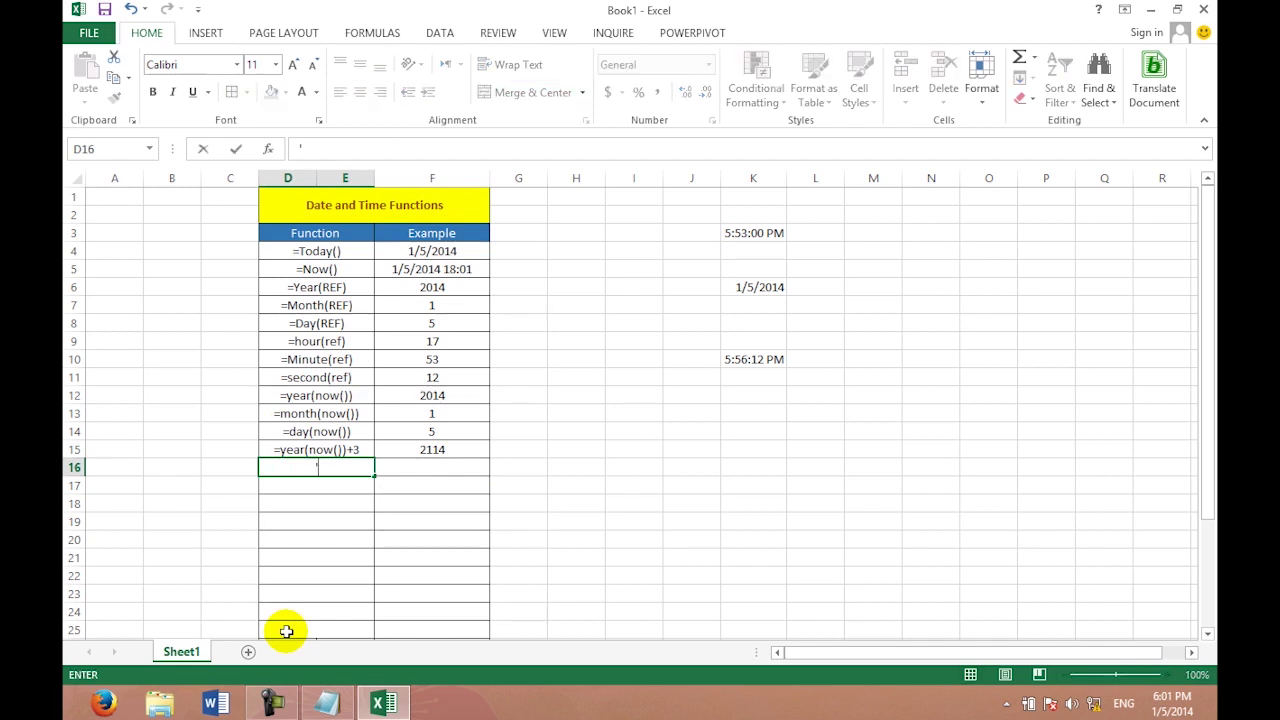
text(=month(now())
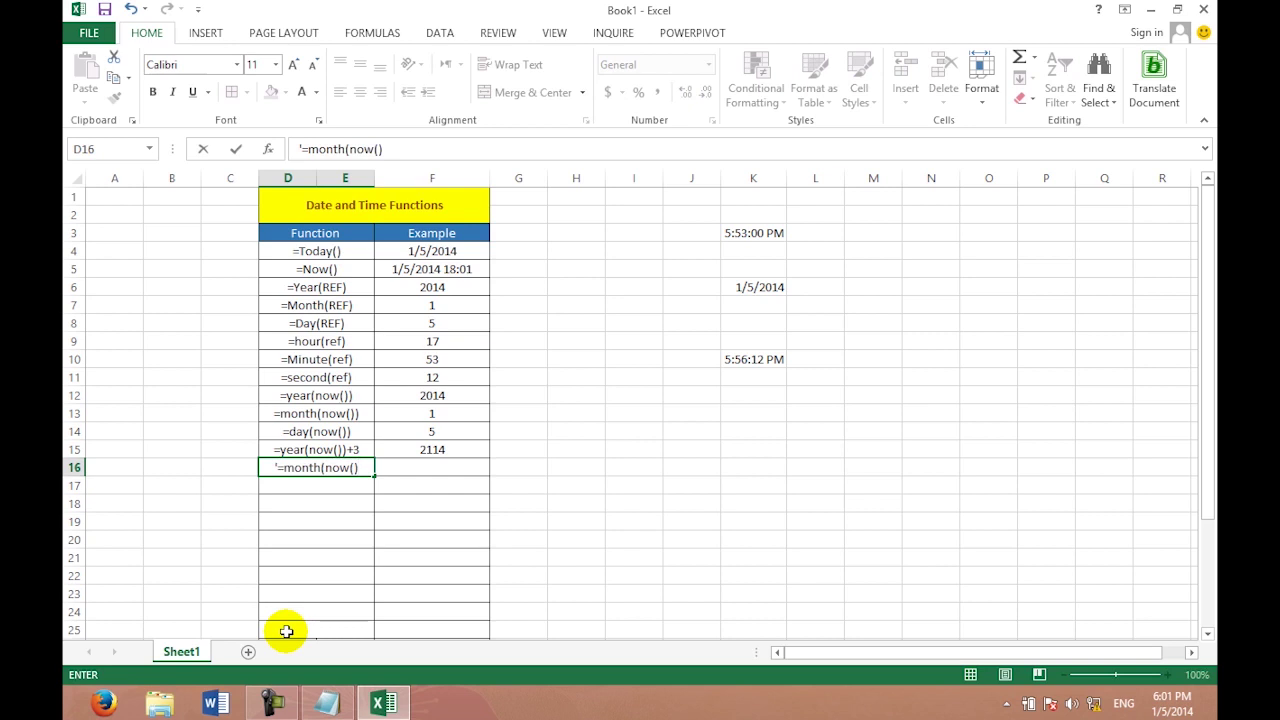
text())
text(+2)
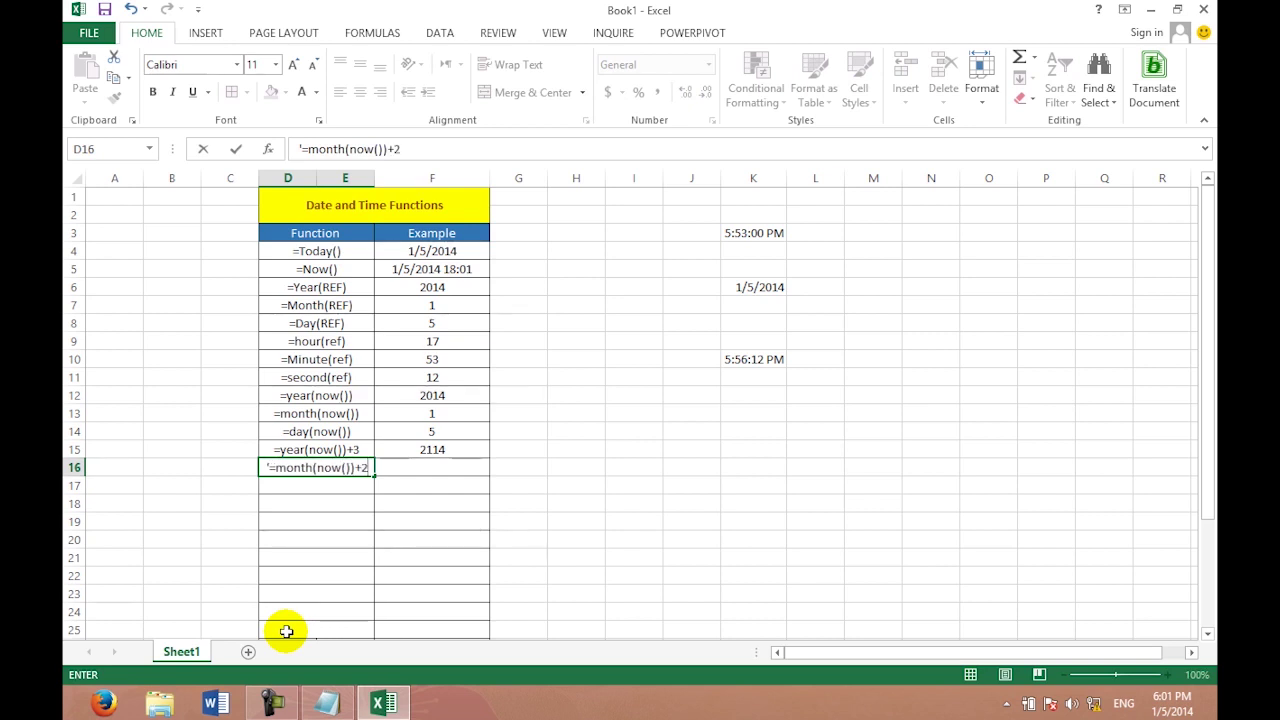
key(BackSpace)
text(5)
key(Tab)
Enter =MONTH(NOW())+3 in F16 so it shows 4.
text(=)
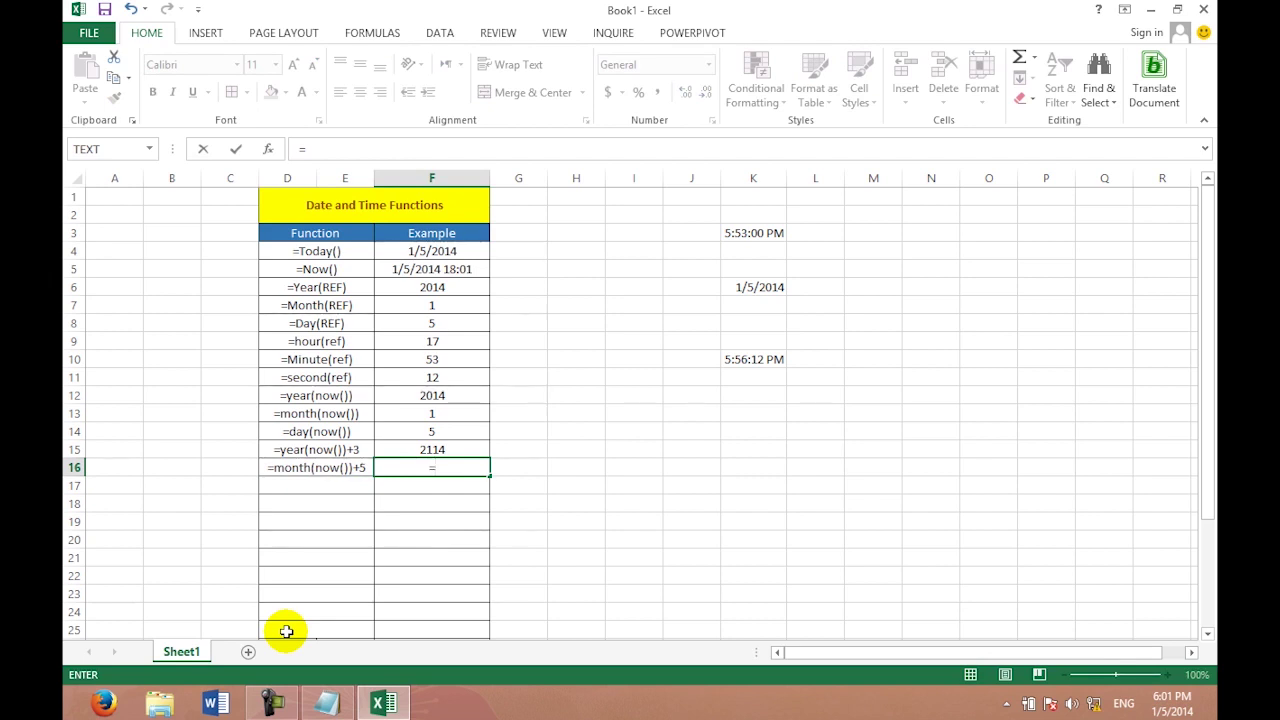
text(mo)
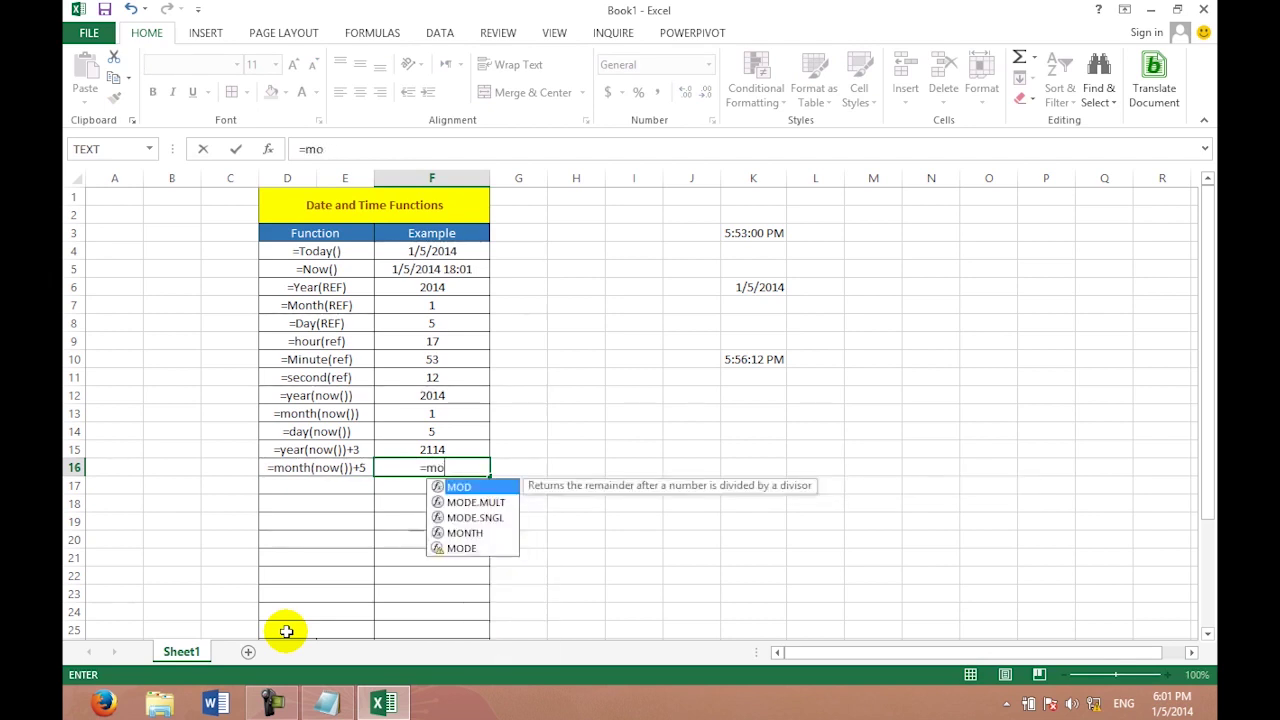
text(t)
key(BackSpace)
text(nth()
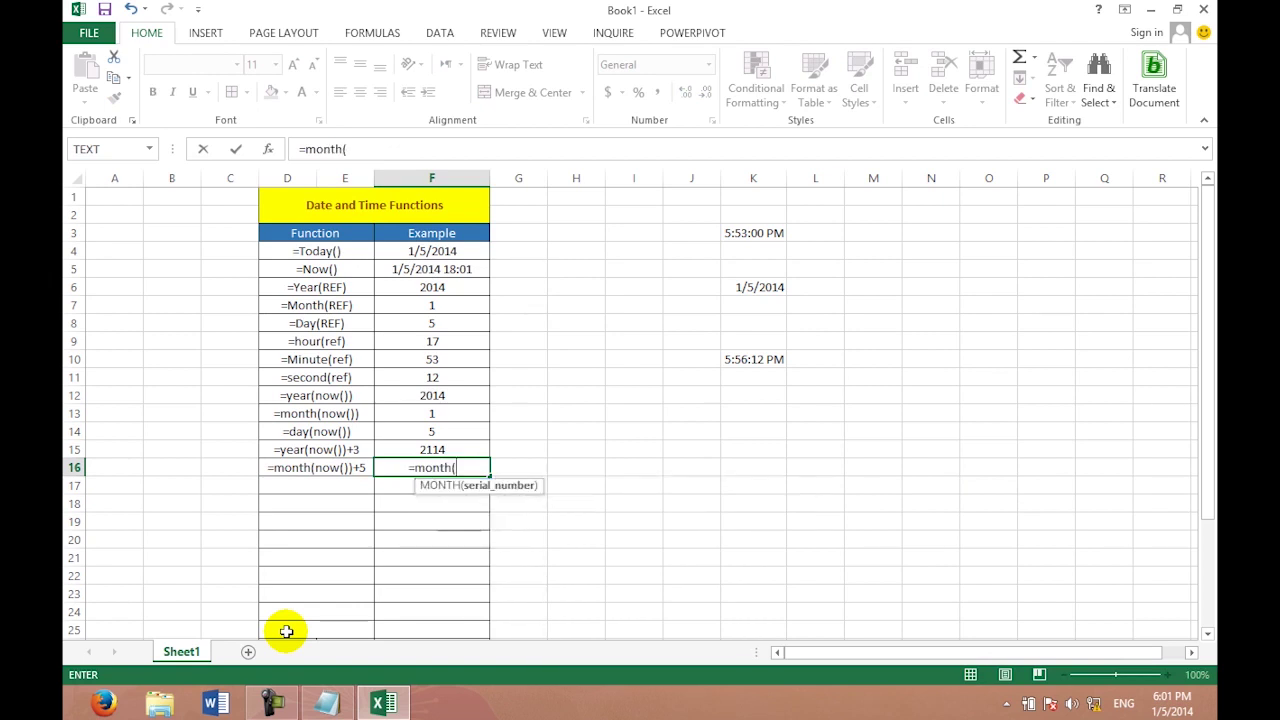
text(now)
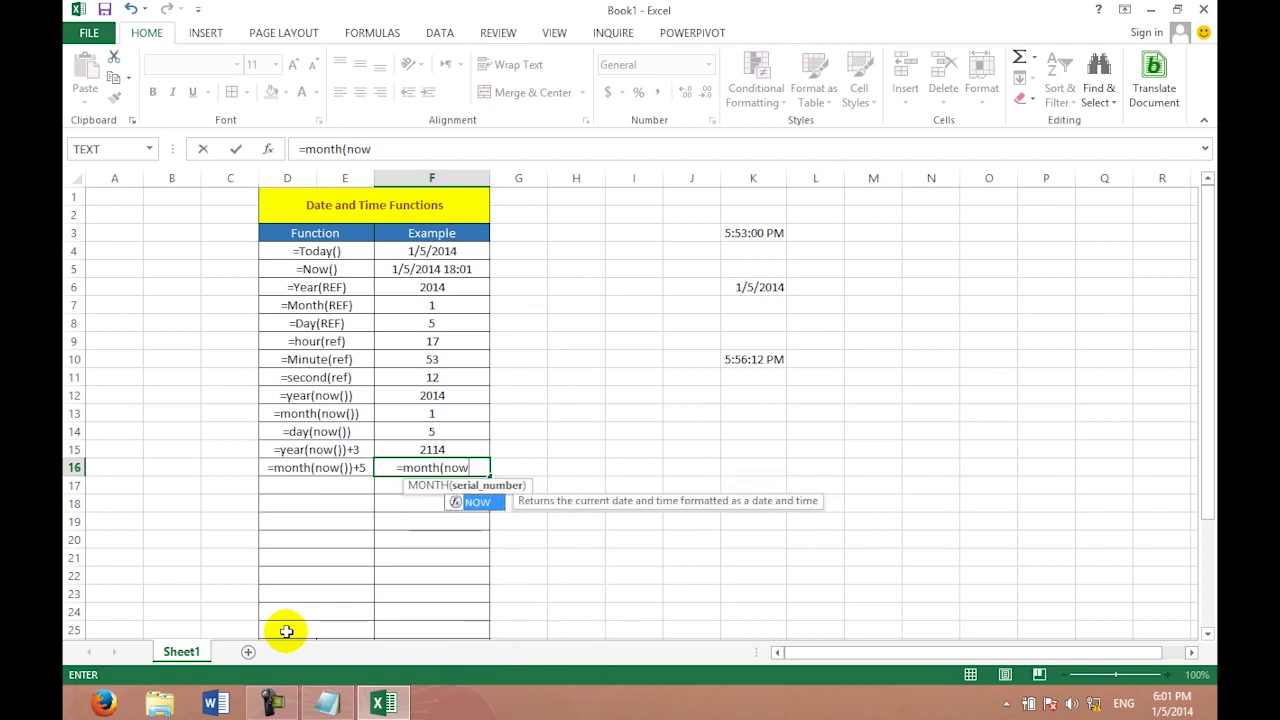
text(()))
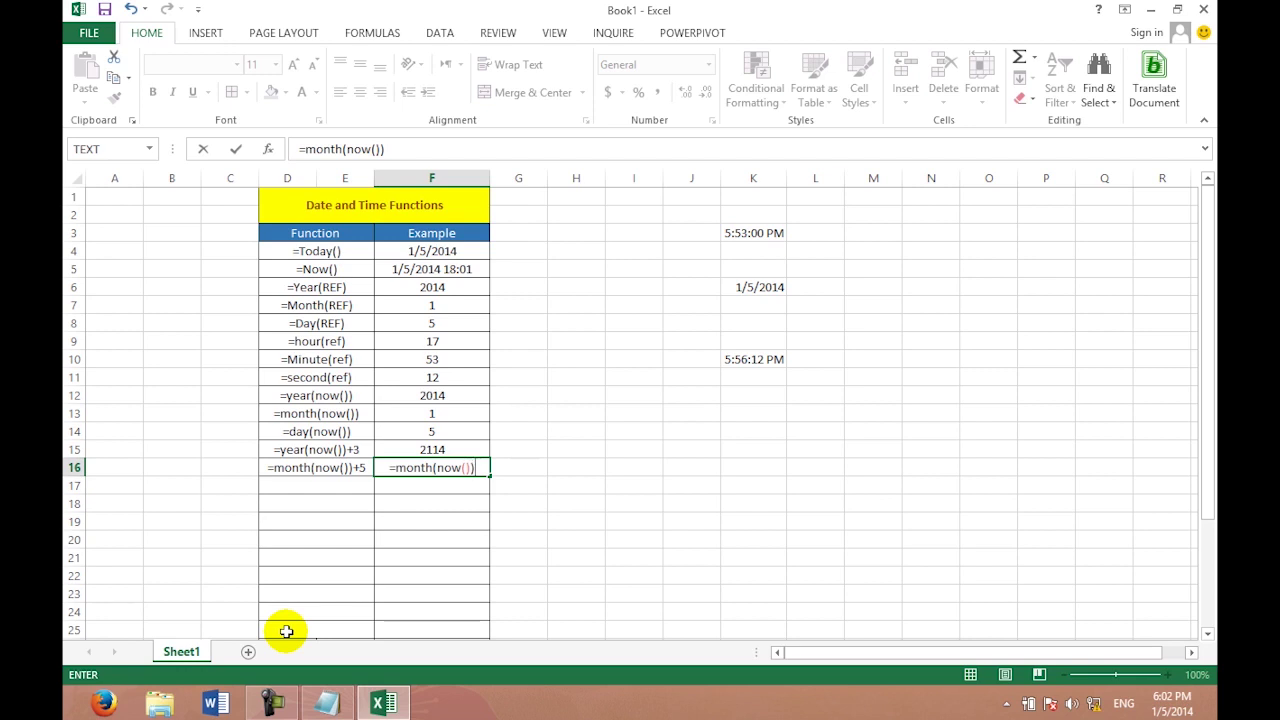
text(+3)
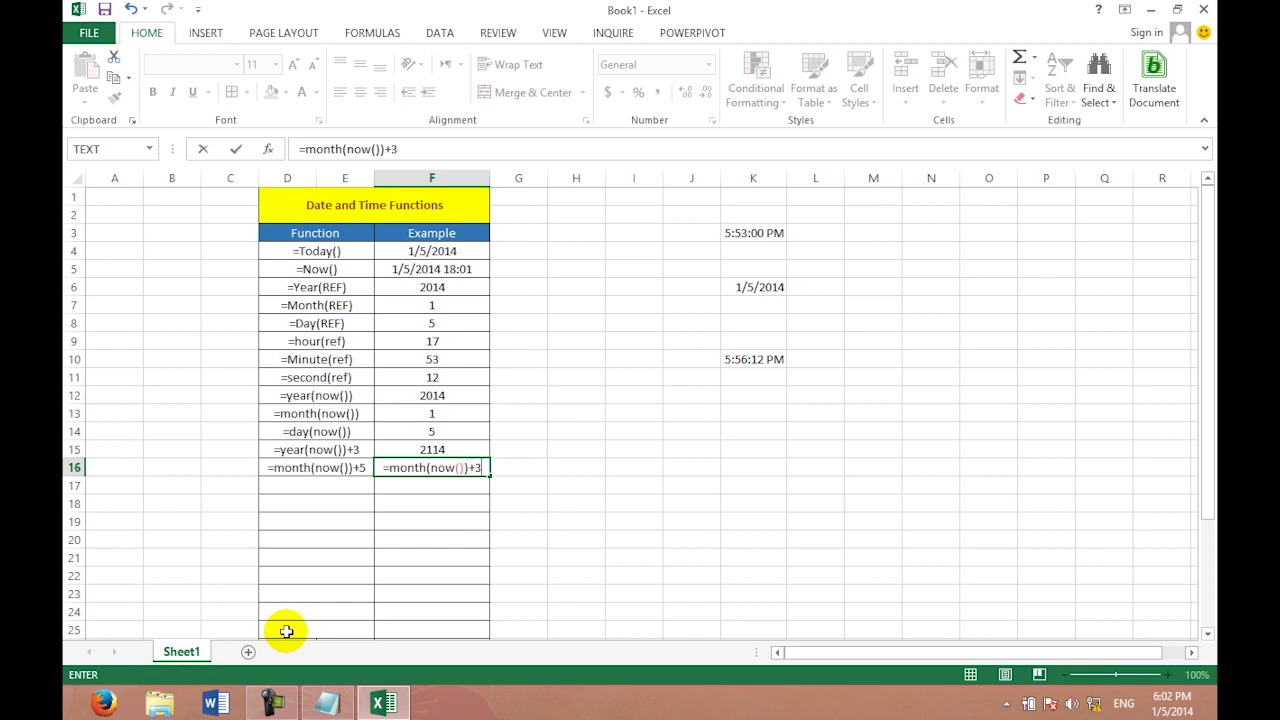
key(Return)
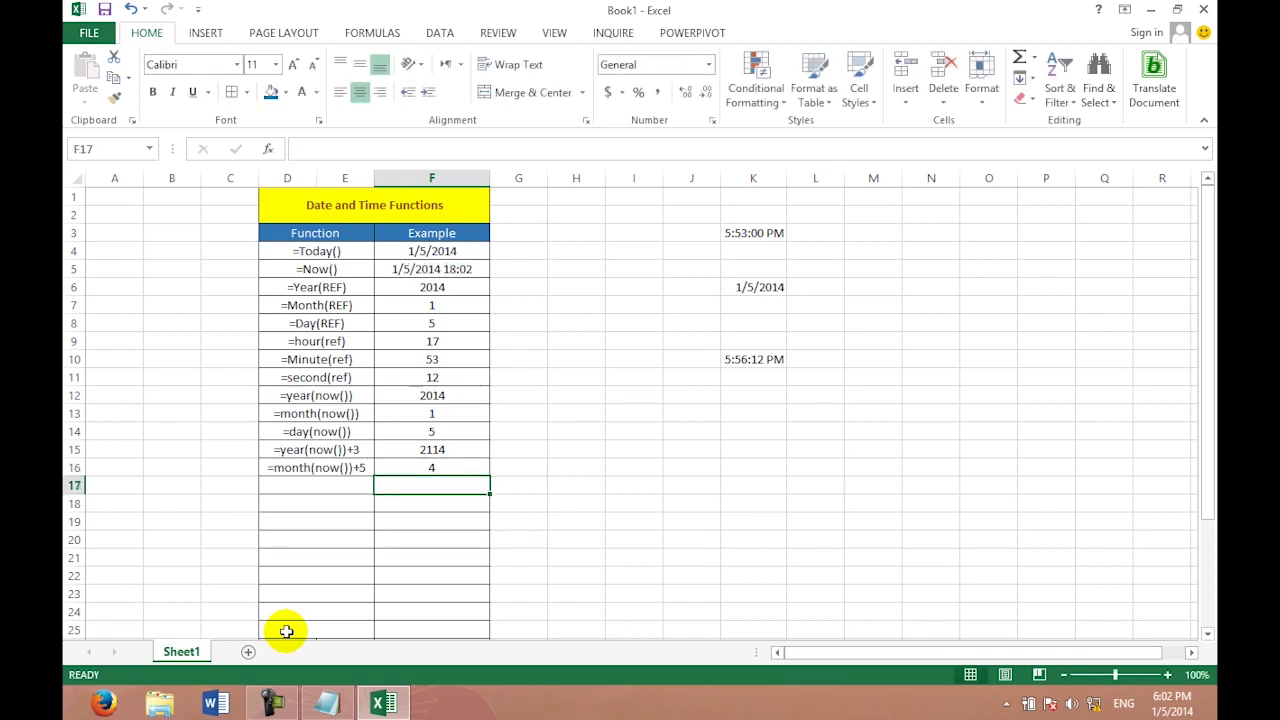
click(326, 703)
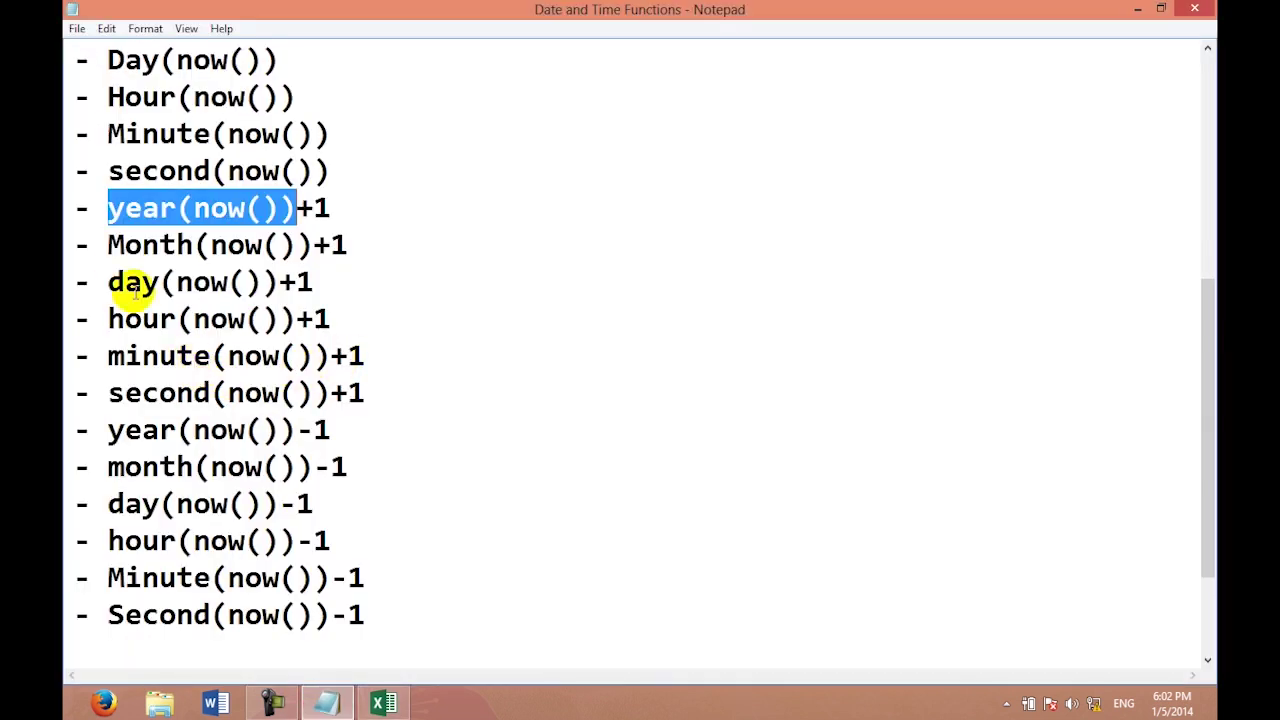
Highlight the day, hour, minute and second(now()) examples in the Notepad notes.
click(107, 281)
drag(108, 282, 284, 282)
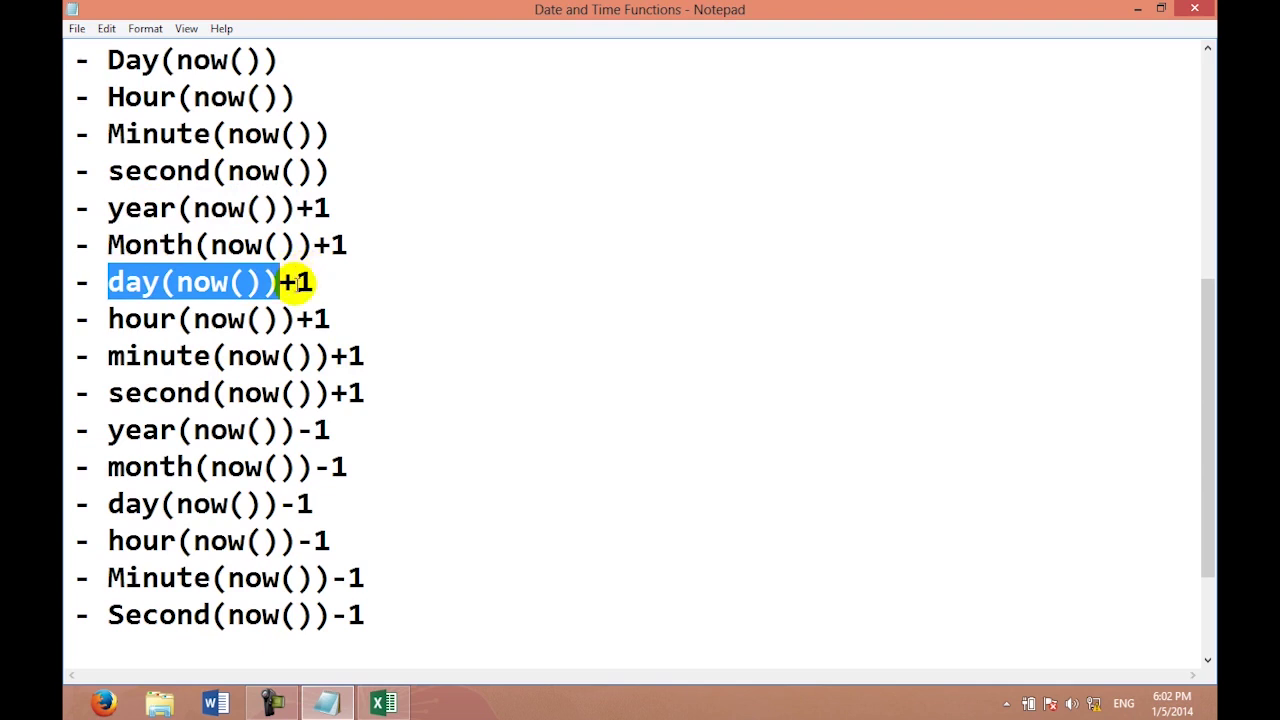
drag(108, 320, 290, 320)
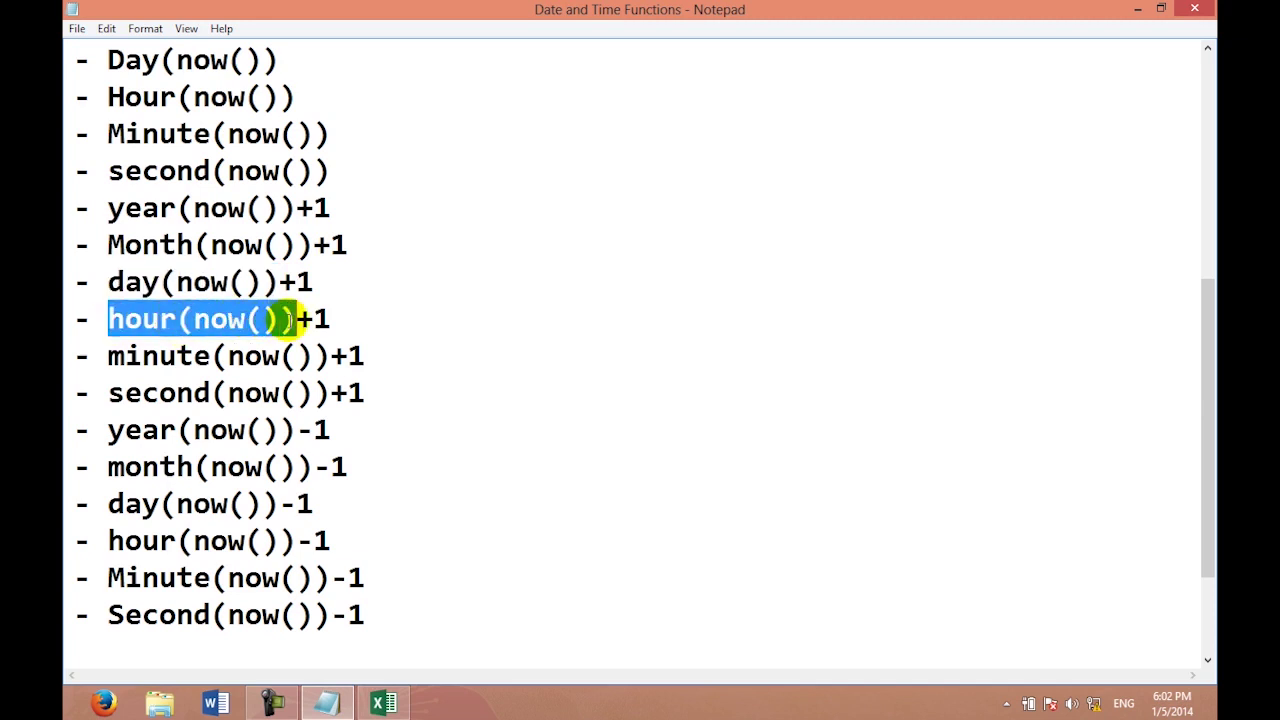
drag(290, 320, 297, 320)
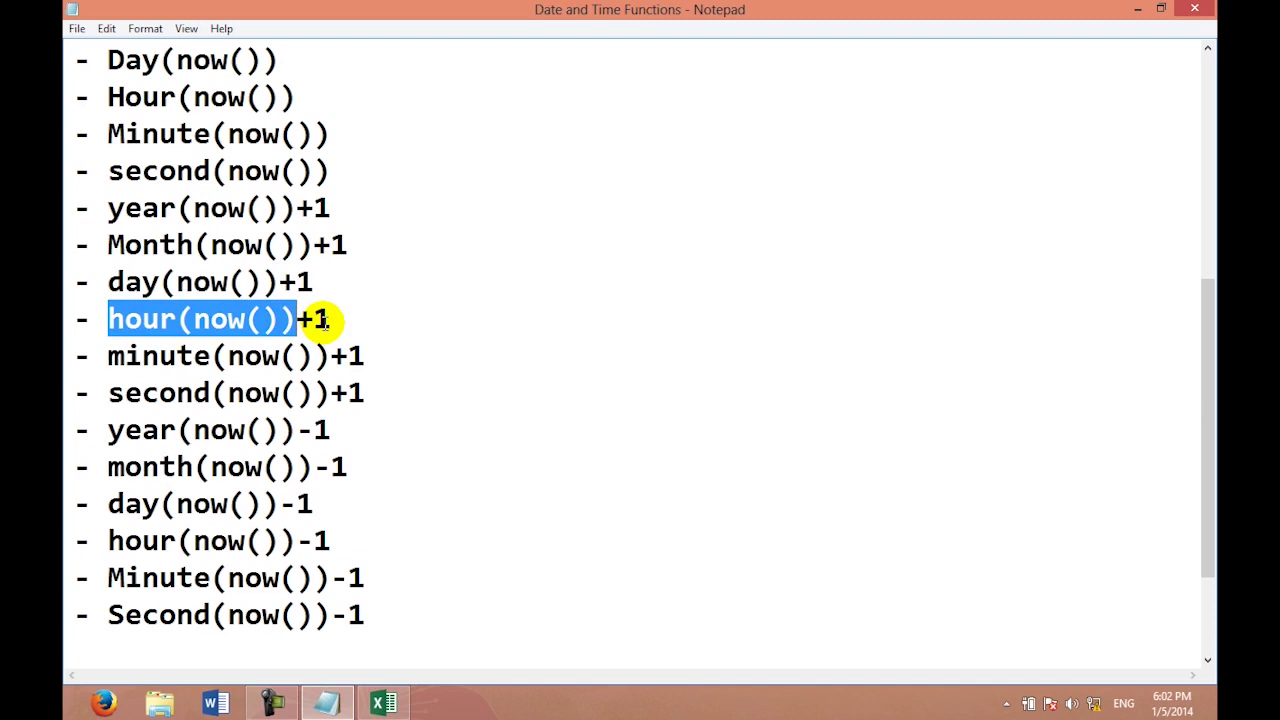
click(109, 356)
drag(109, 356, 210, 356)
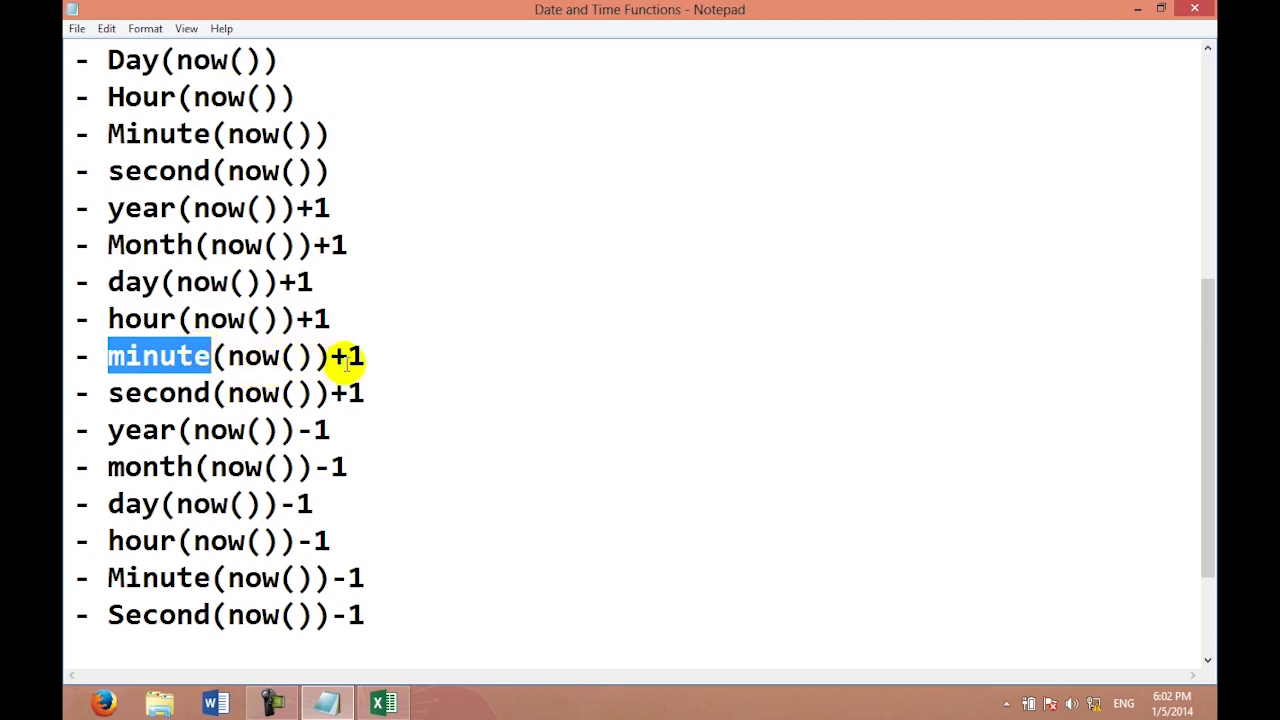
drag(108, 393, 349, 395)
Change the second(now())+1 example to +5, then go back to Excel.
click(366, 392)
text(45)
key(BackSpace)
key(BackSpace)
text(5)
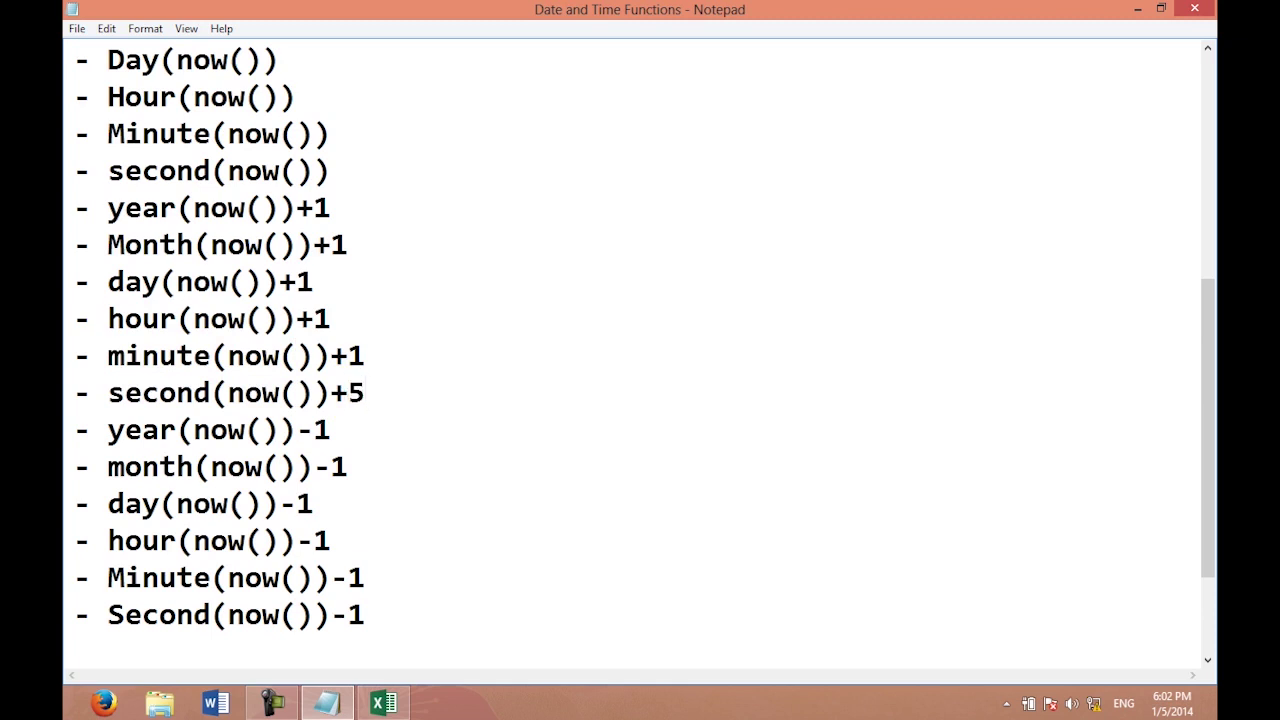
drag(108, 430, 296, 418)
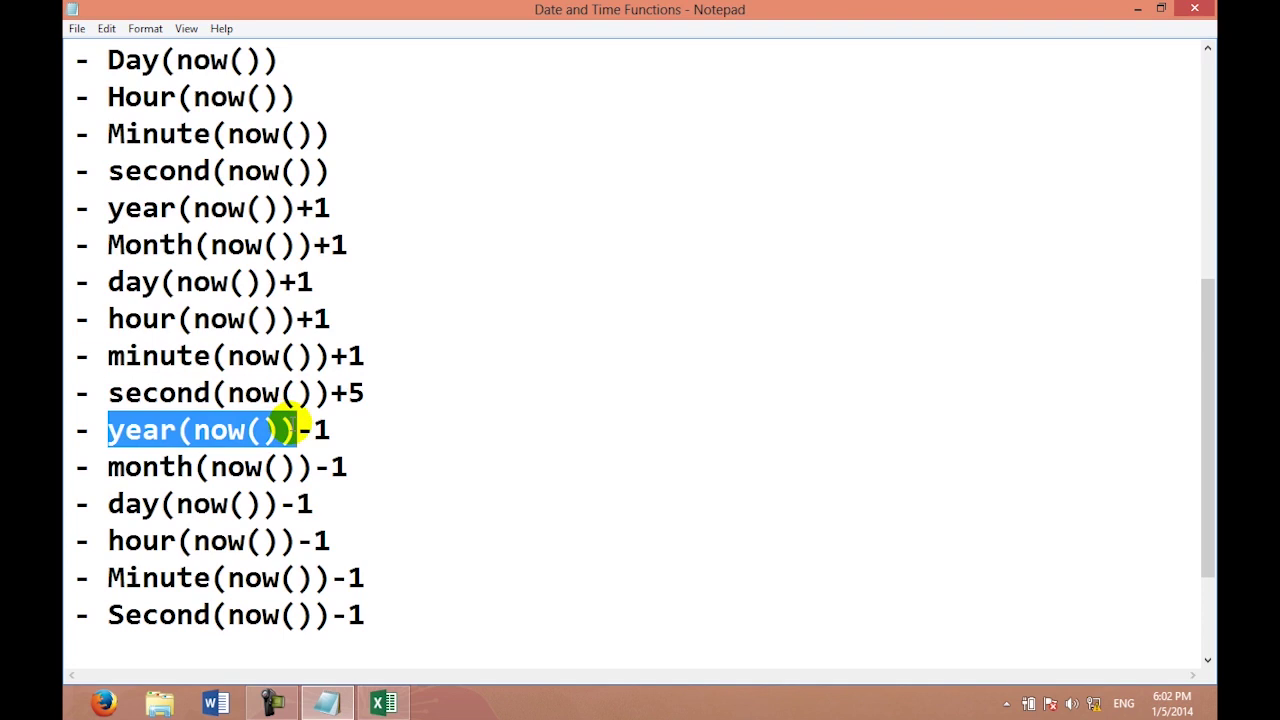
click(384, 703)
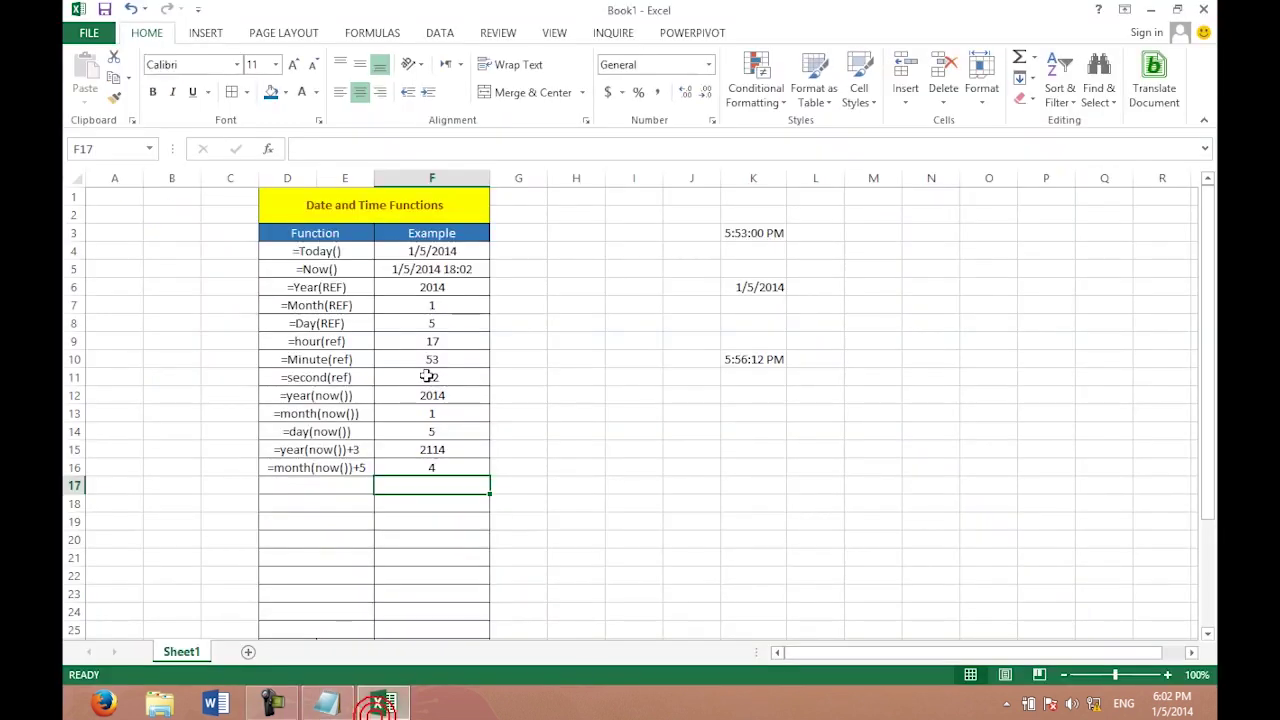
Enter the label '=year(now())-10 in D17.
click(340, 485)
text('=year(now)
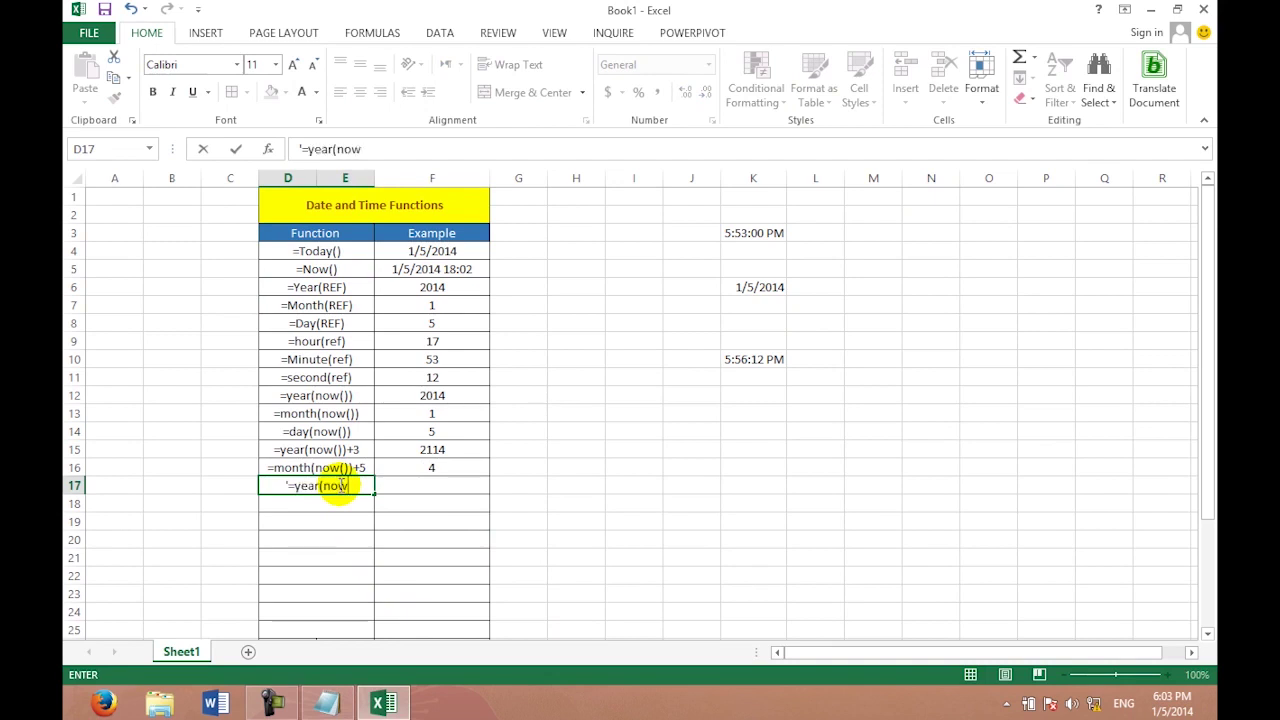
text(()))
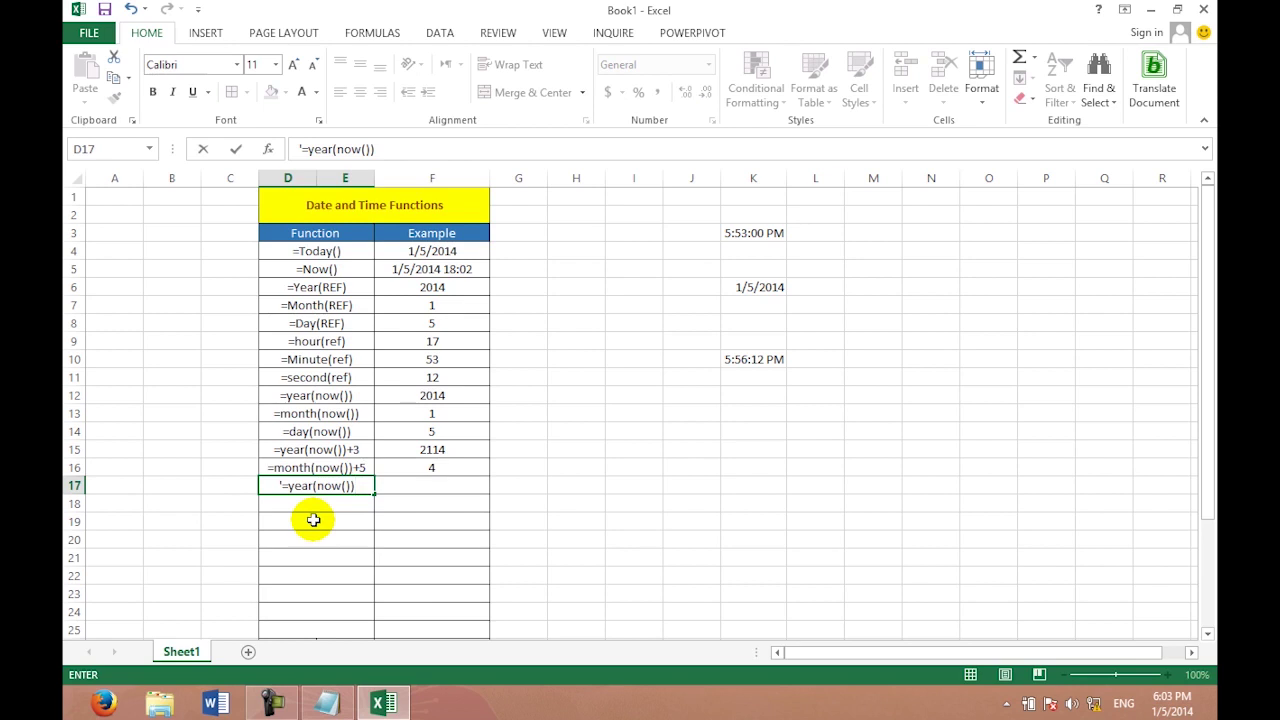
key(Tab)
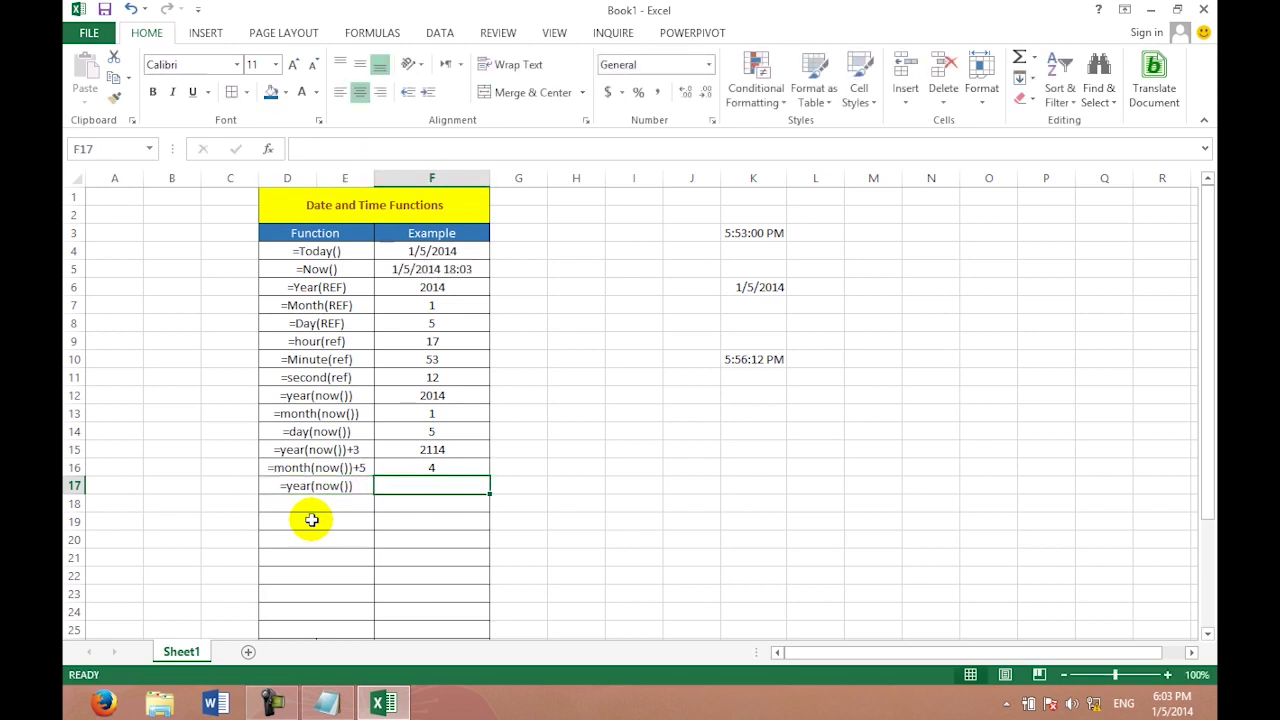
key(shift+Tab)
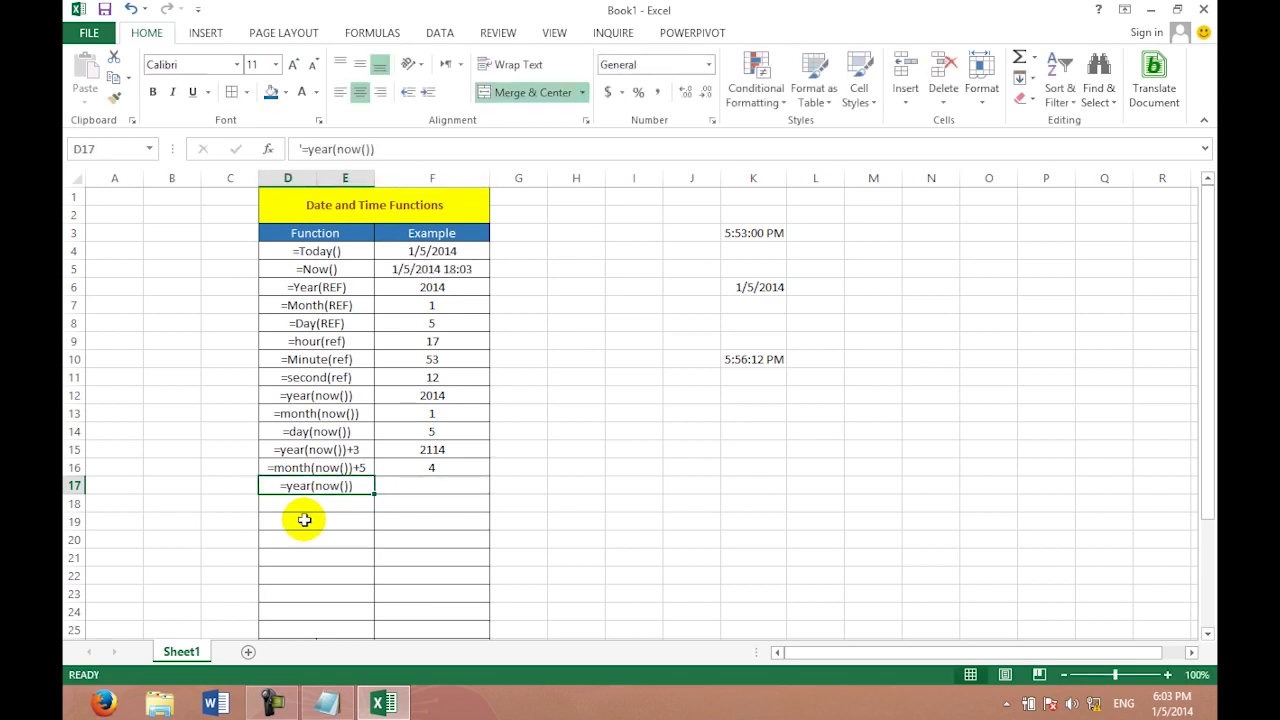
key(F2)
text(-)
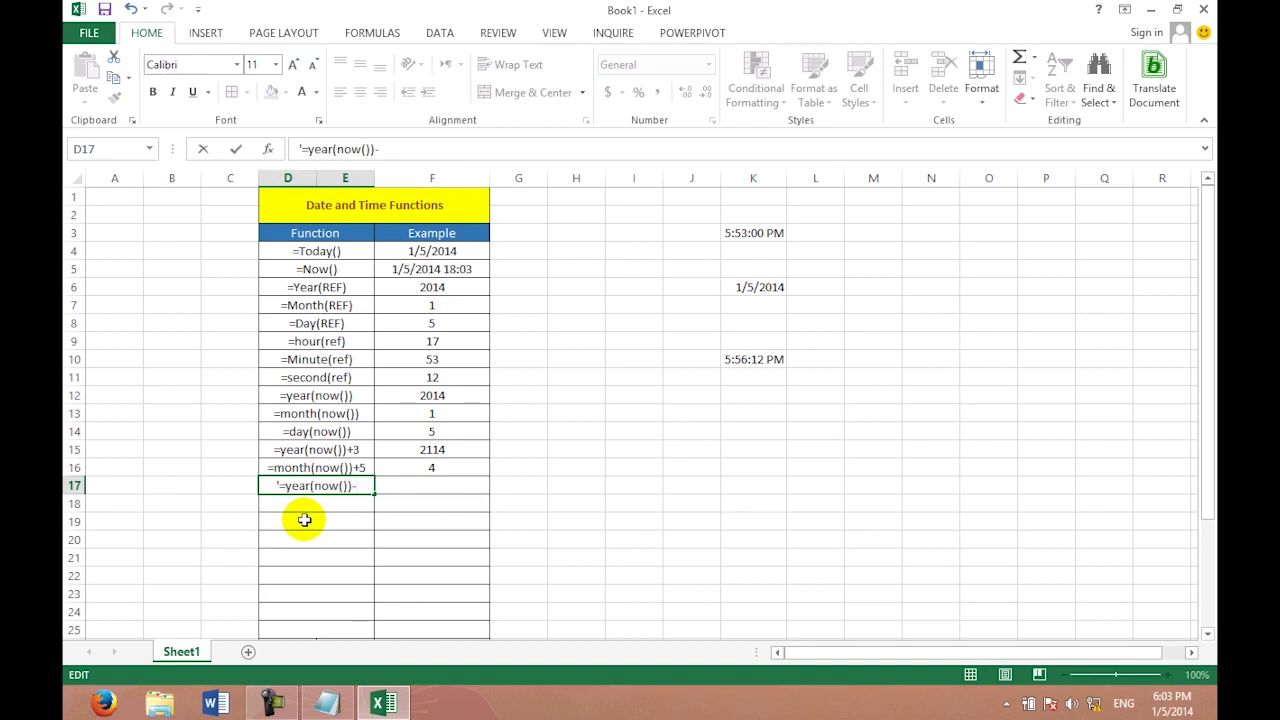
text(10)
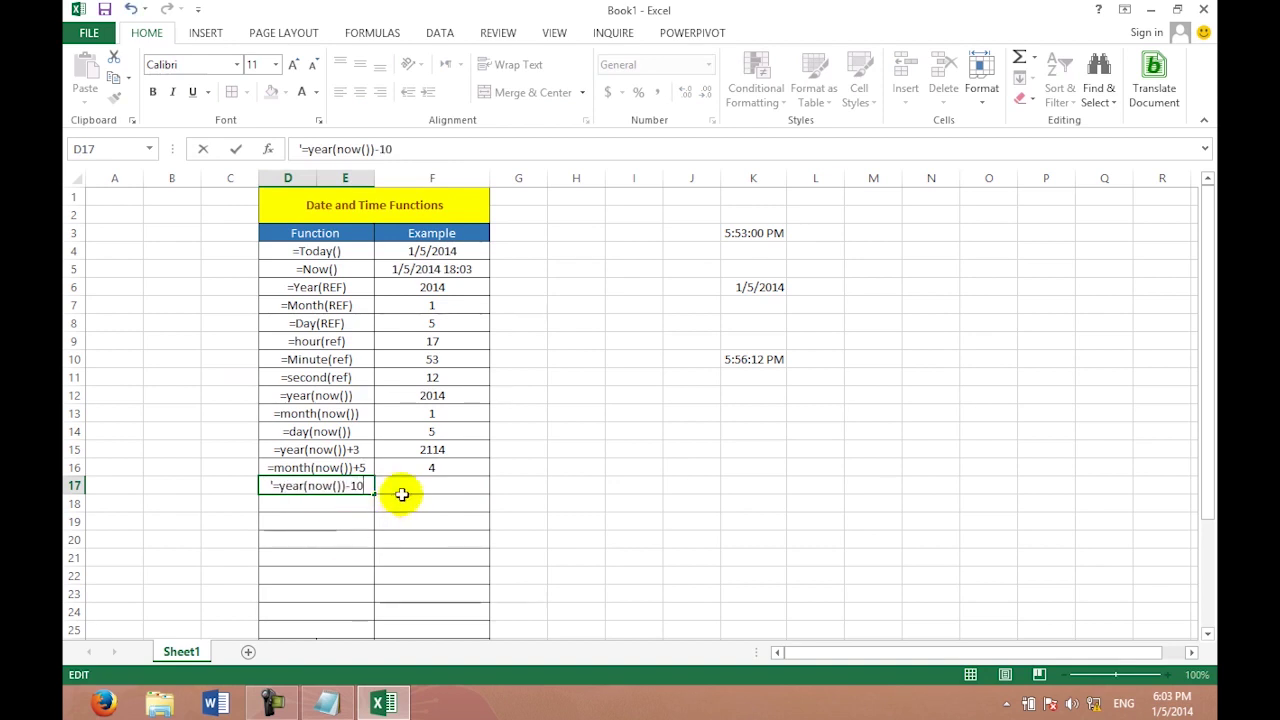
Enter =YEAR(NOW())-30 in F17 so it shows 1984.
click(403, 489)
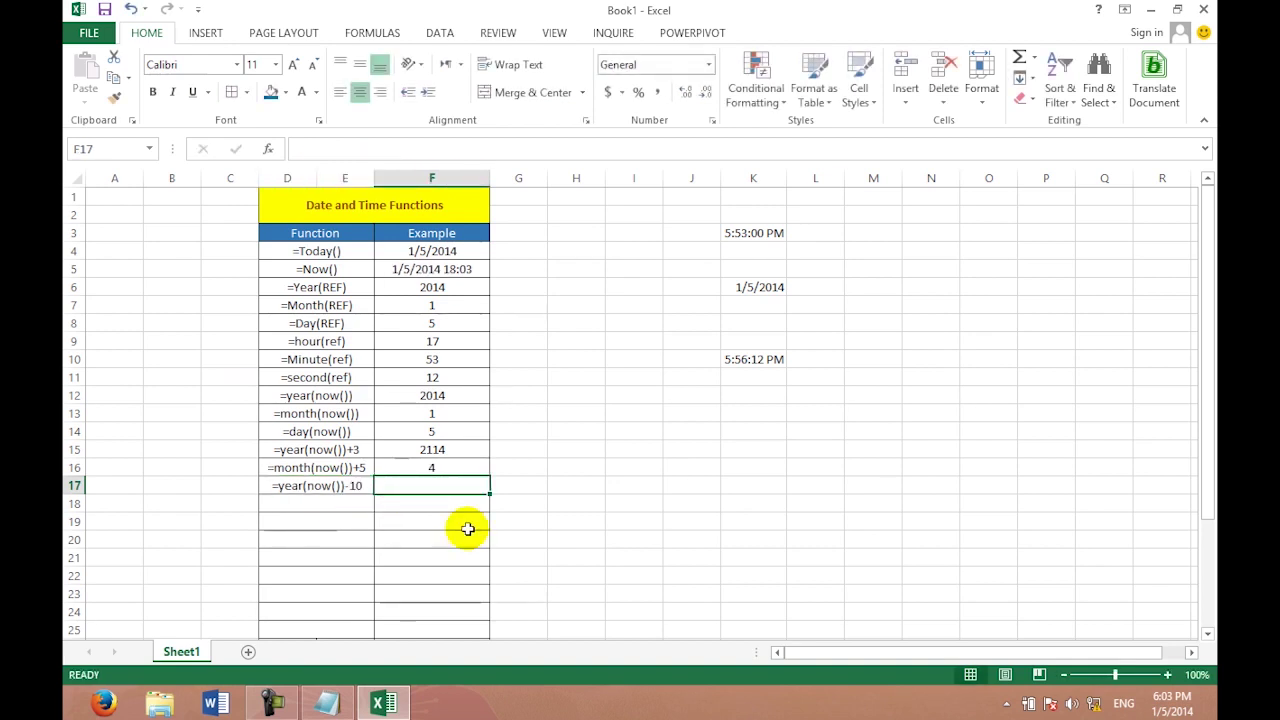
text(=)
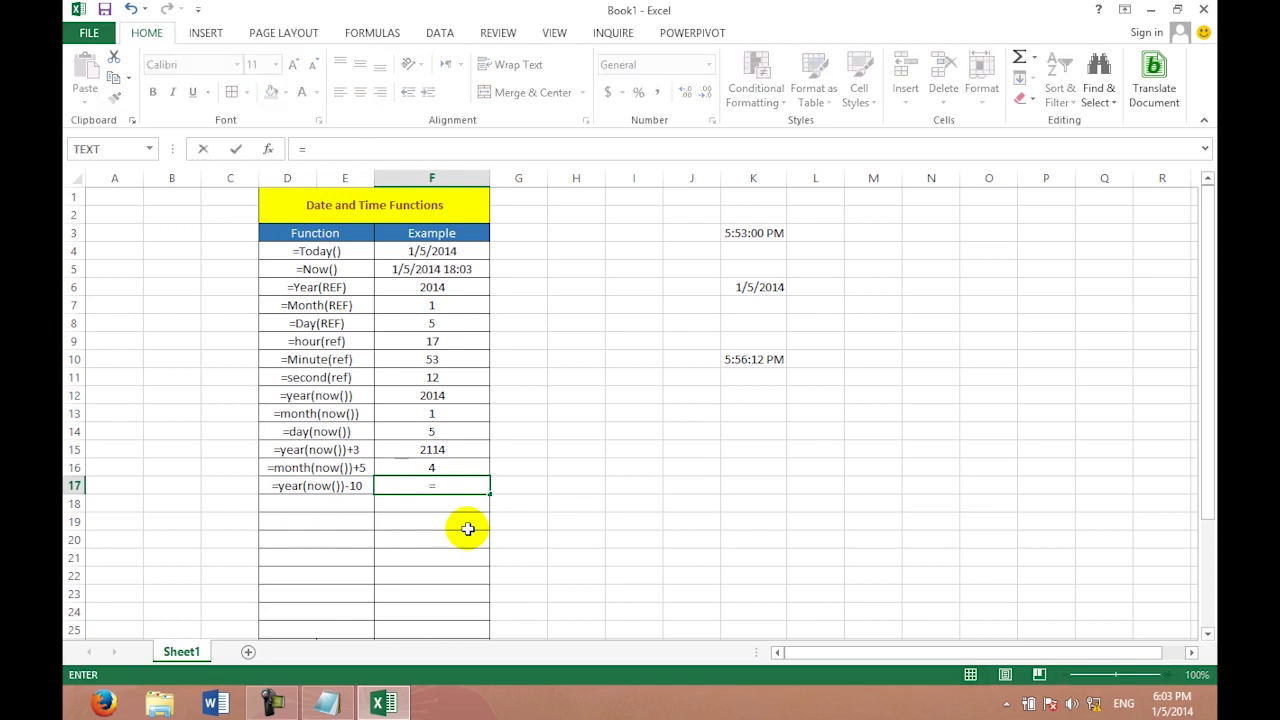
text(today)
key(BackSpace)
key(BackSpace)
key(BackSpace)
key(BackSpace)
key(BackSpace)
text(year(now)
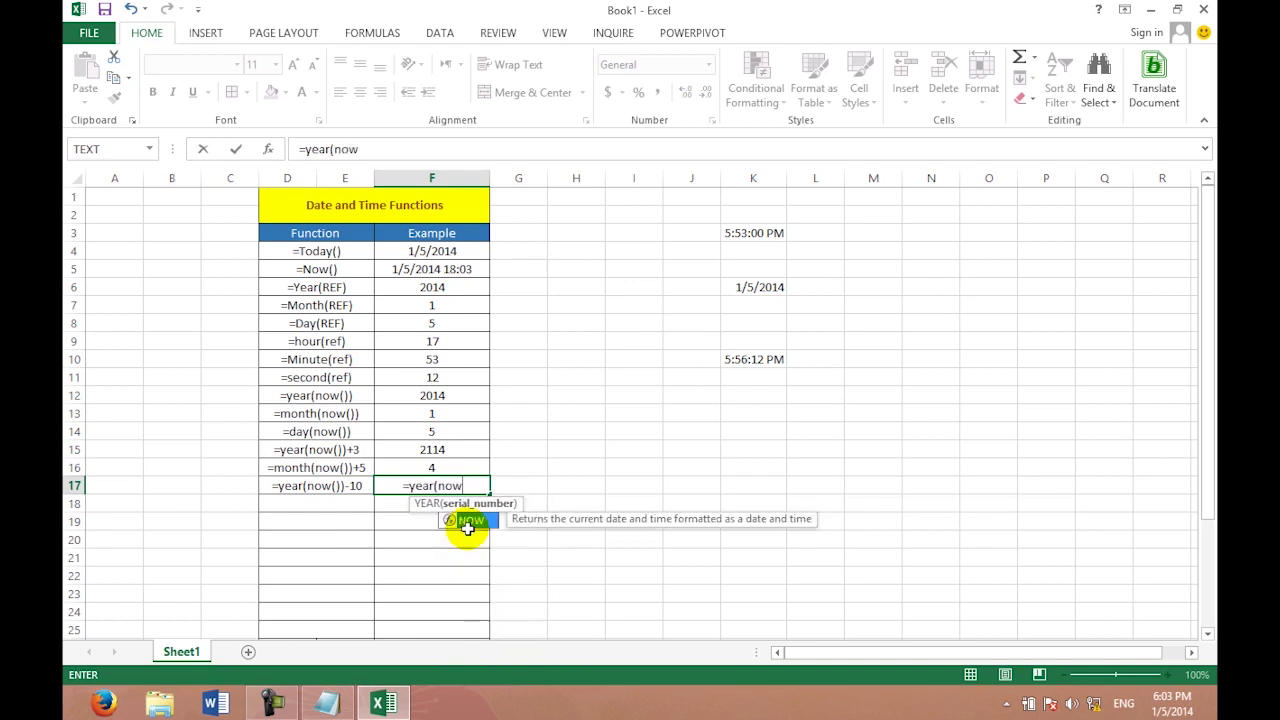
text(())-3)
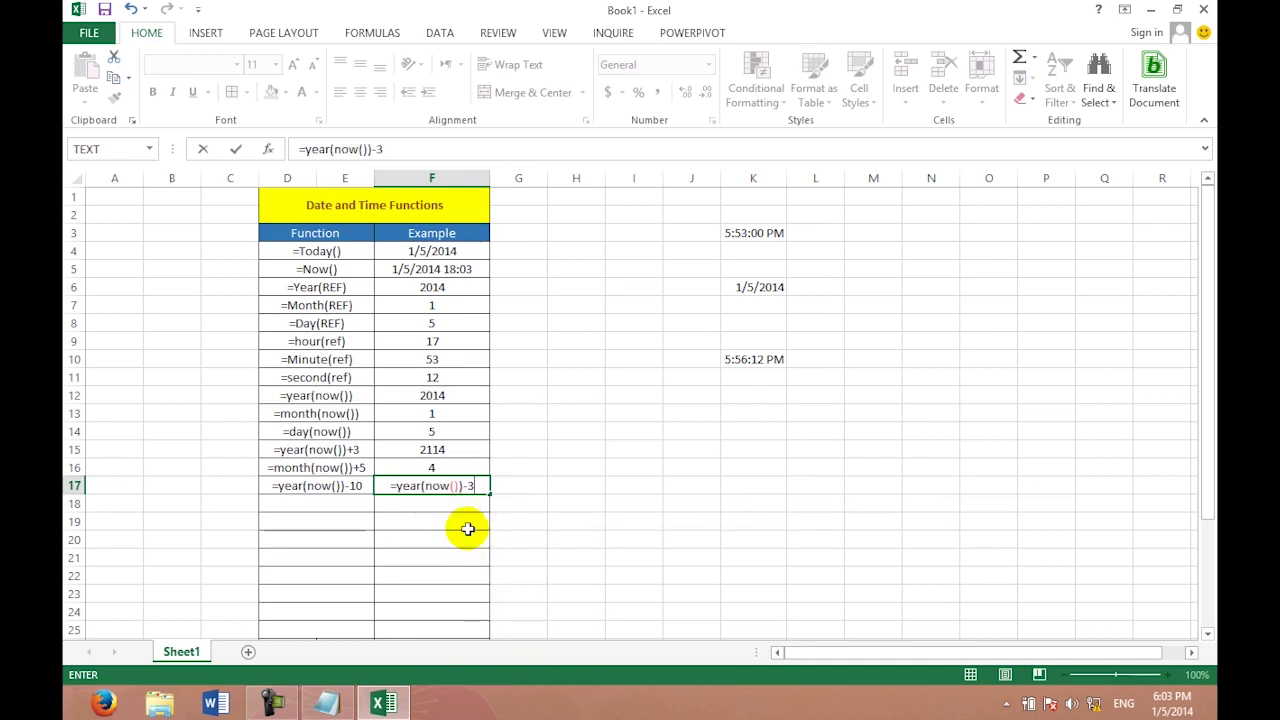
text(0)
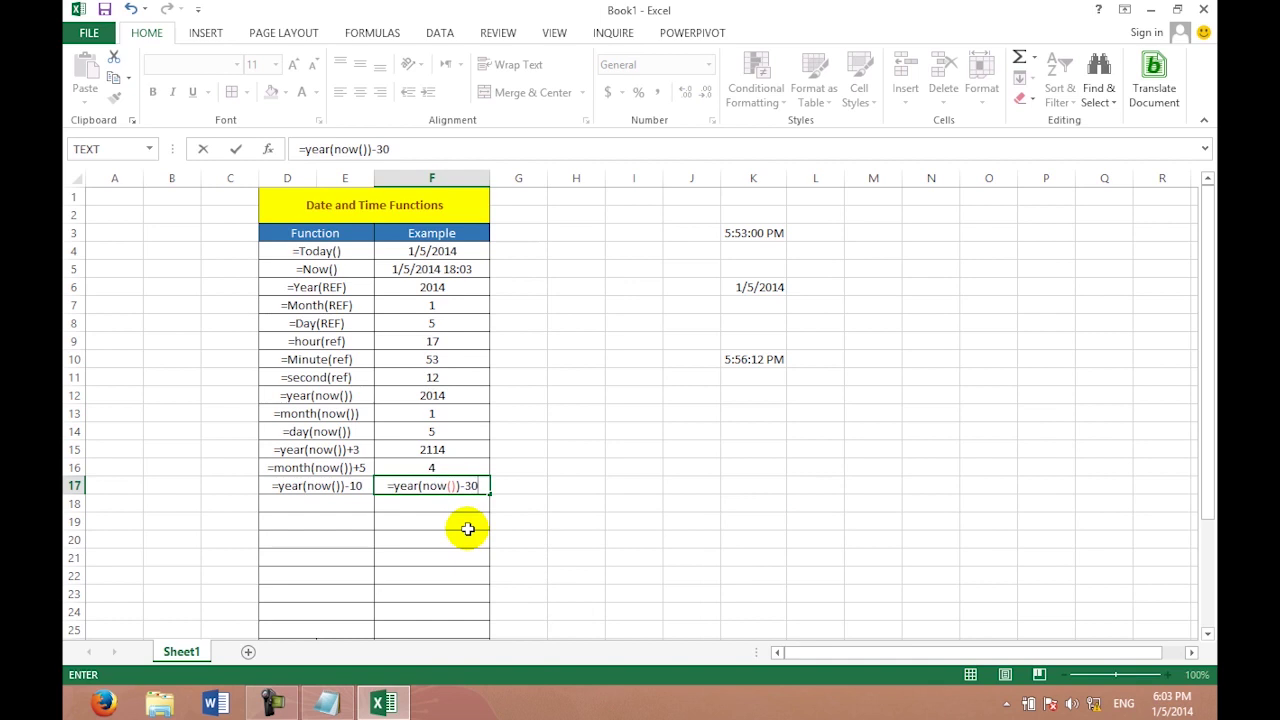
key(Return)
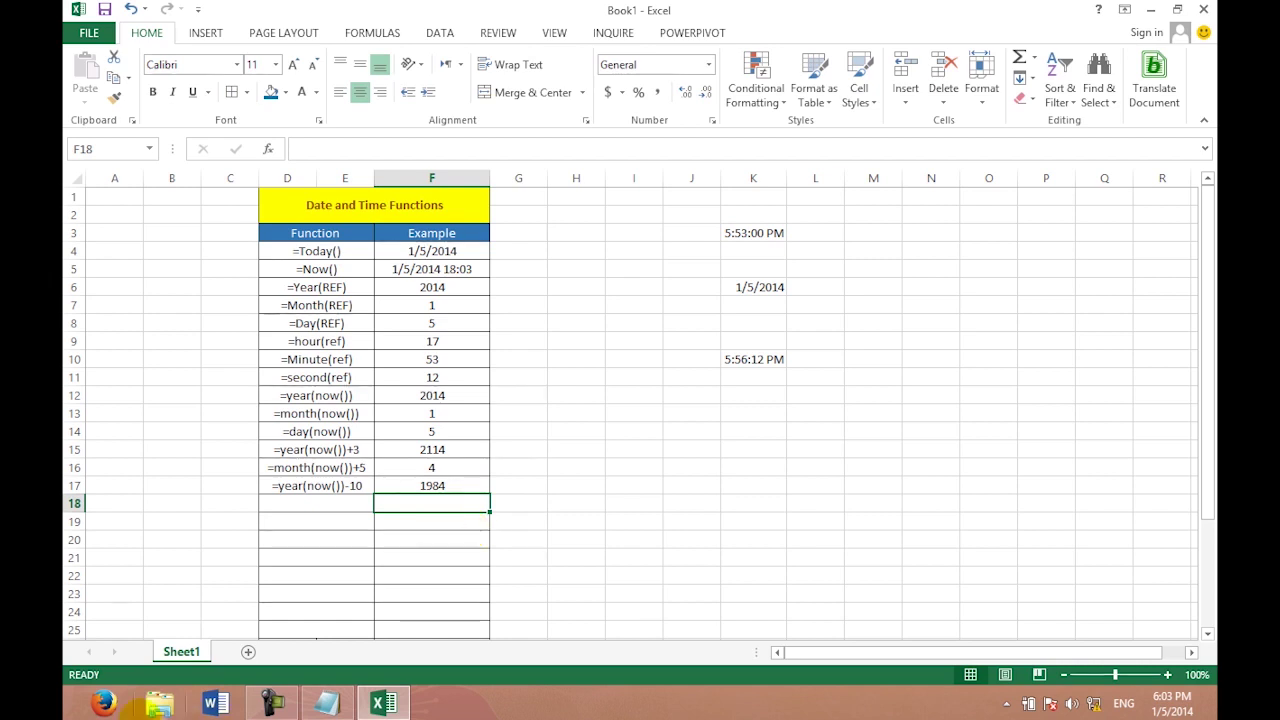
click(272, 703)
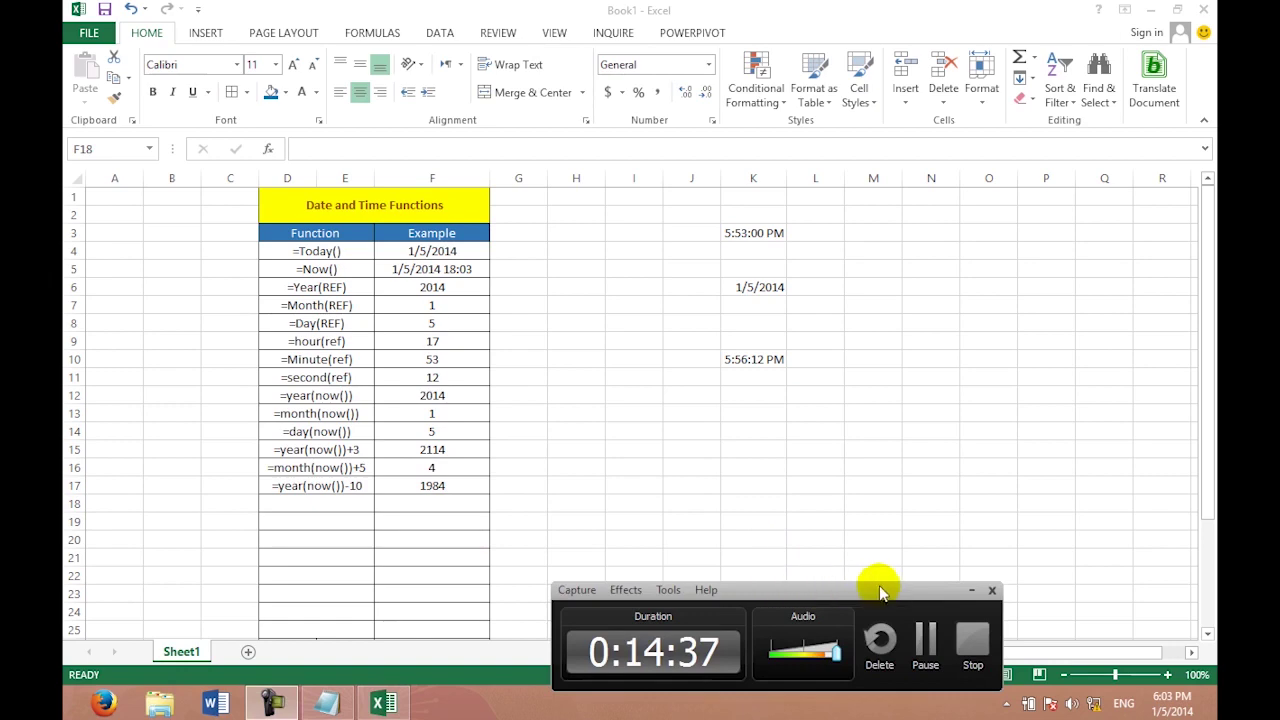
click(971, 590)
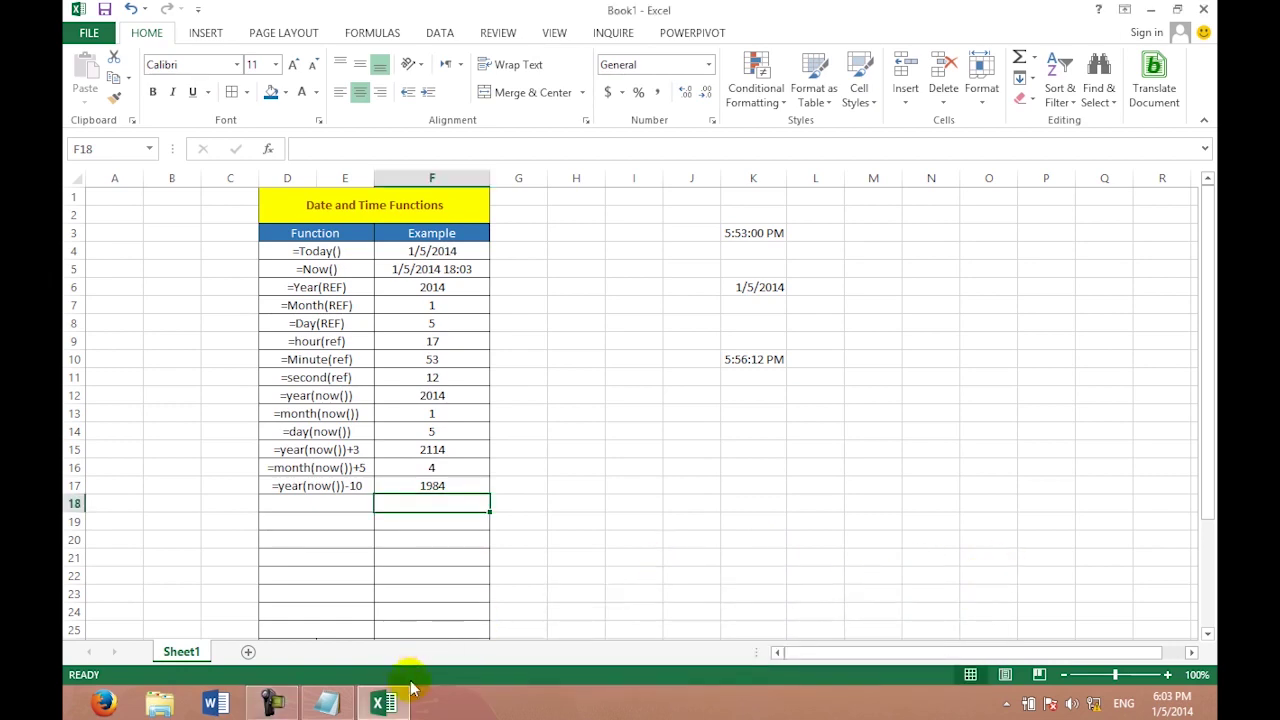
click(327, 703)
click(280, 705)
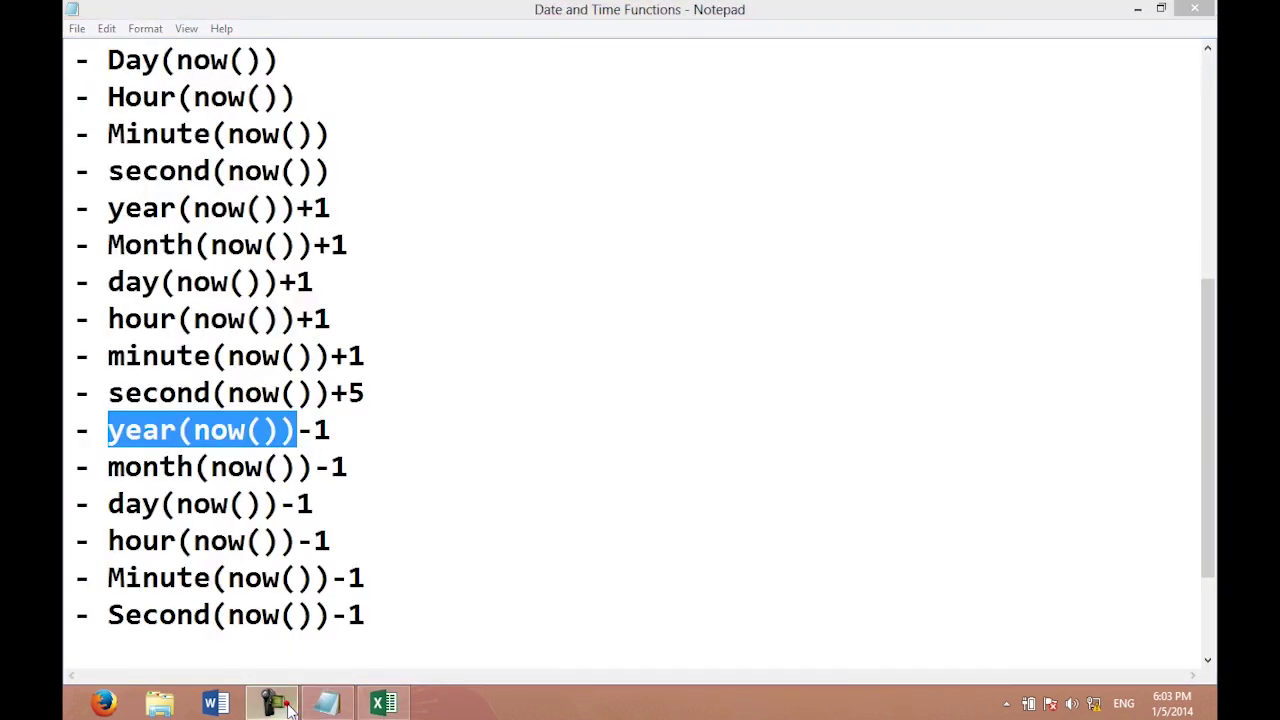
click(288, 706)
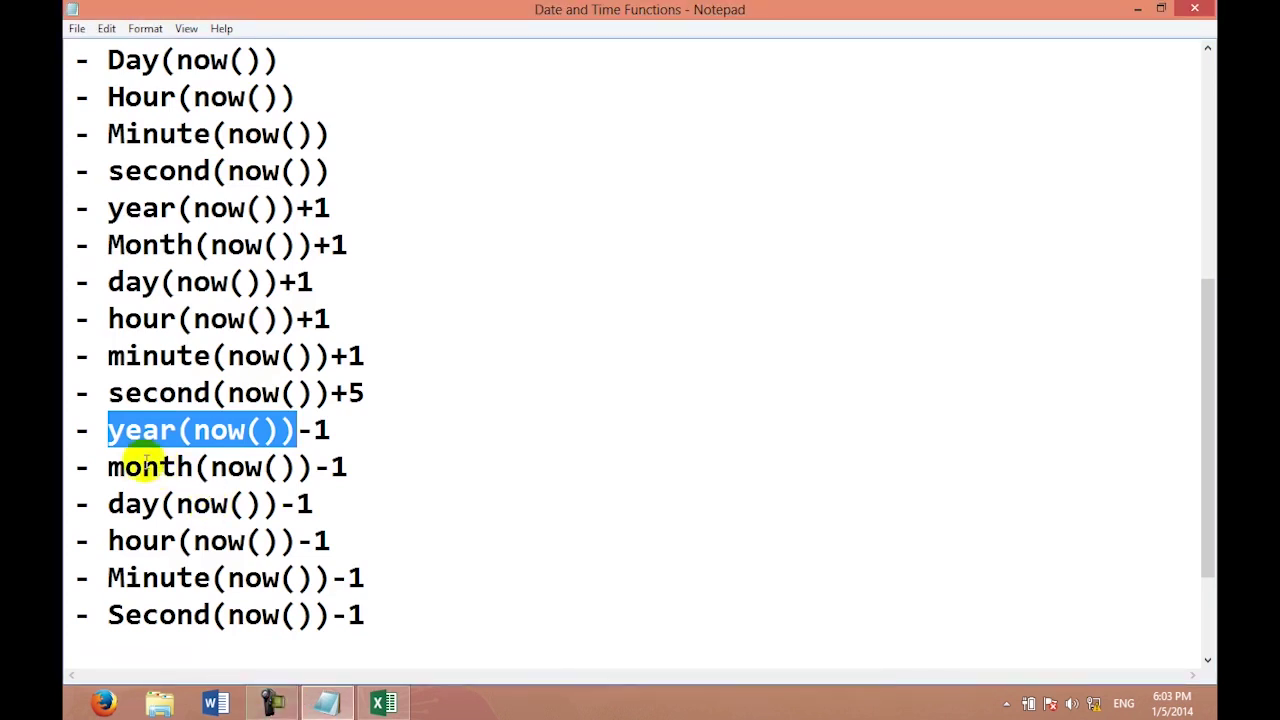
drag(104, 469, 316, 467)
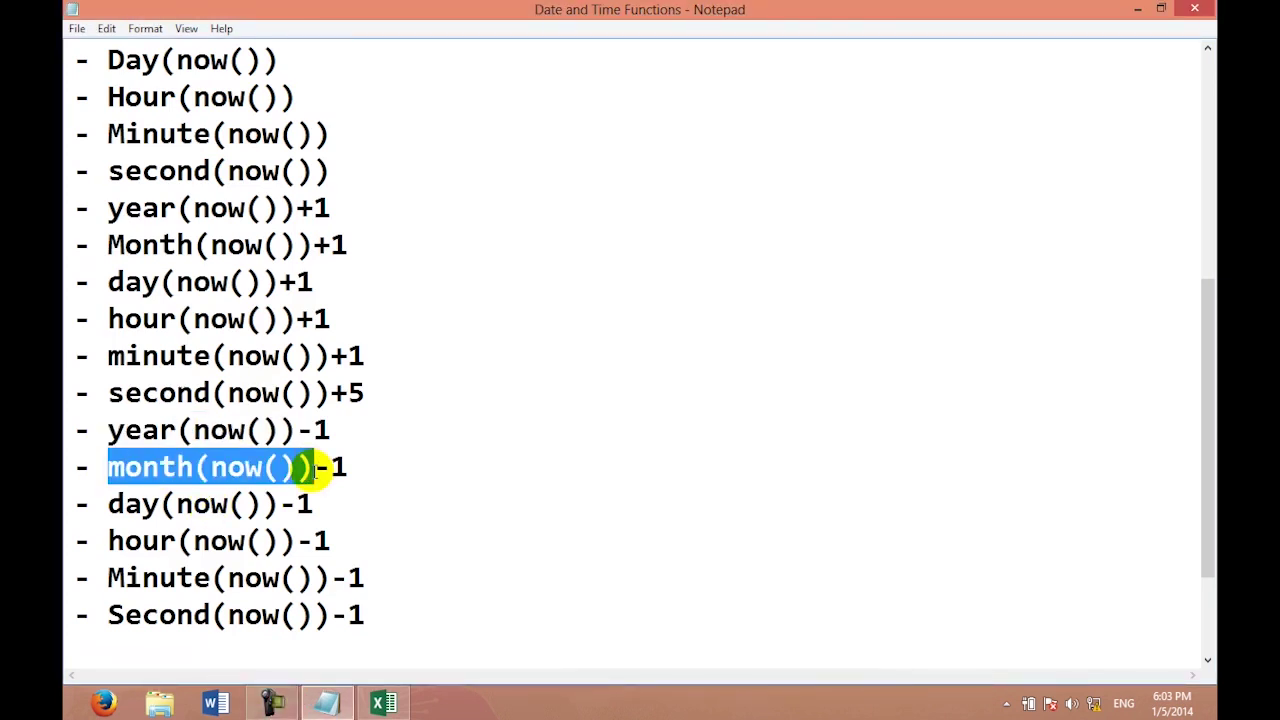
drag(124, 504, 300, 497)
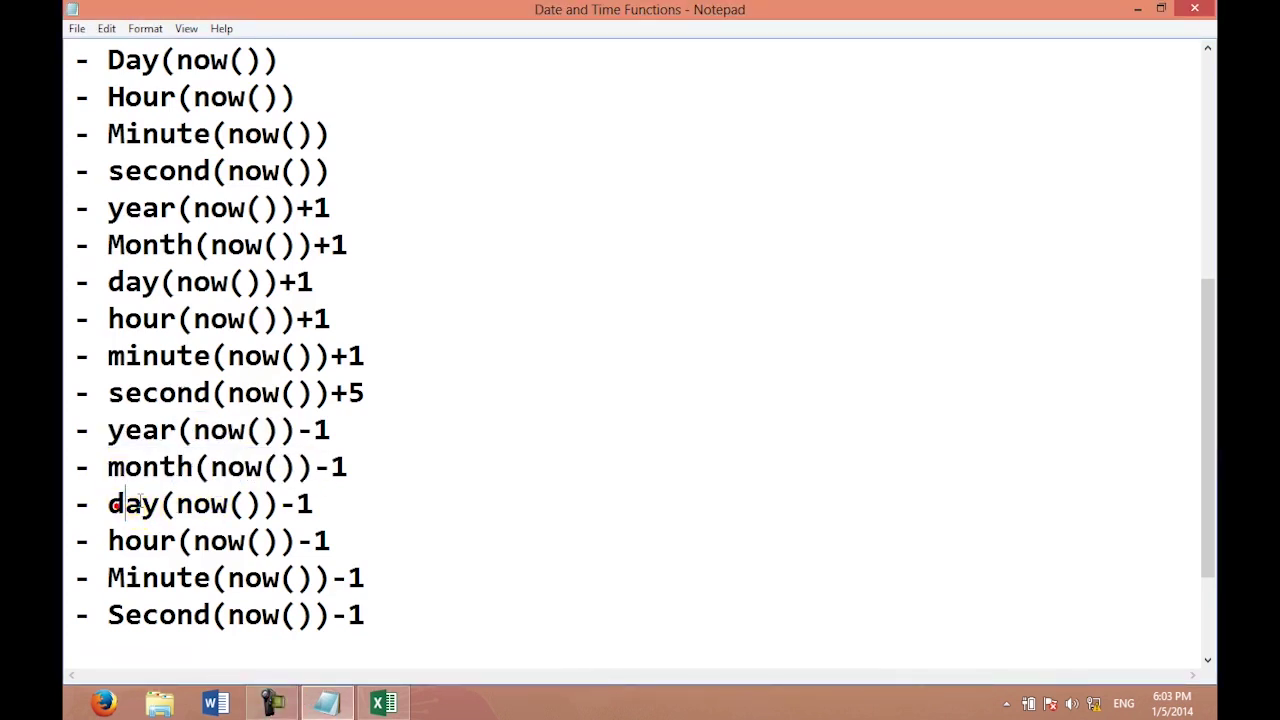
drag(108, 540, 300, 540)
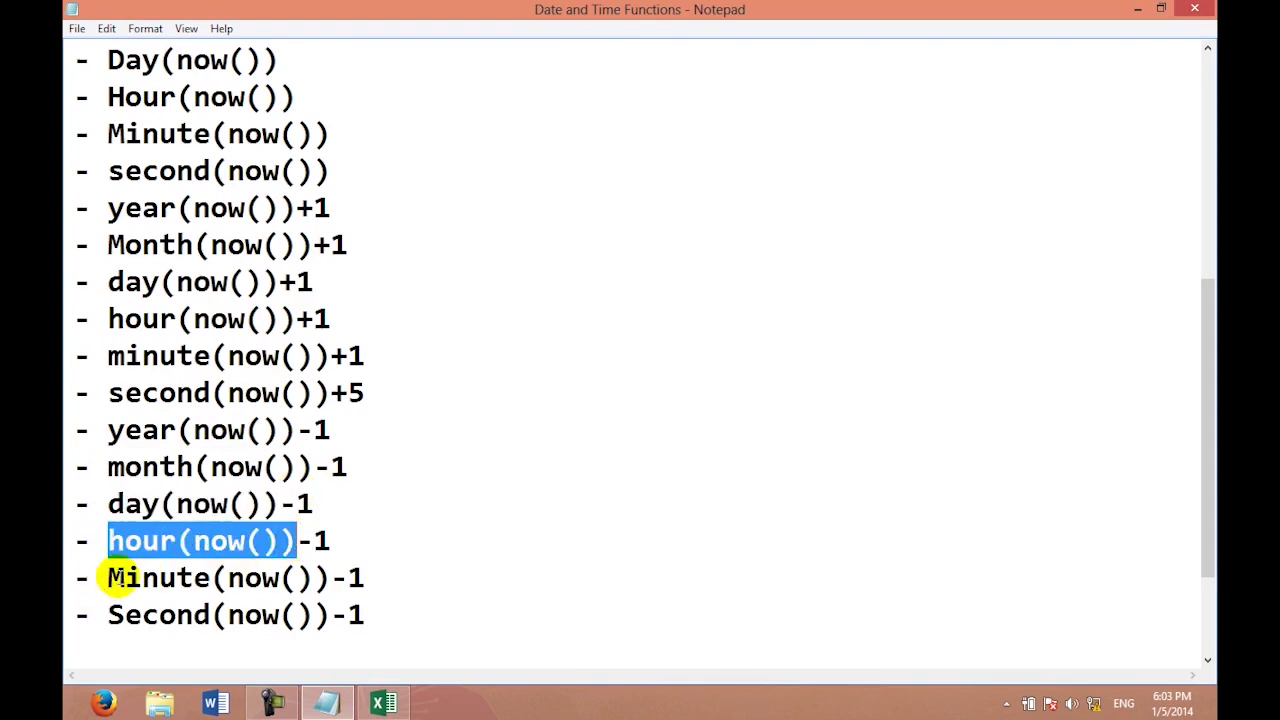
drag(104, 578, 245, 578)
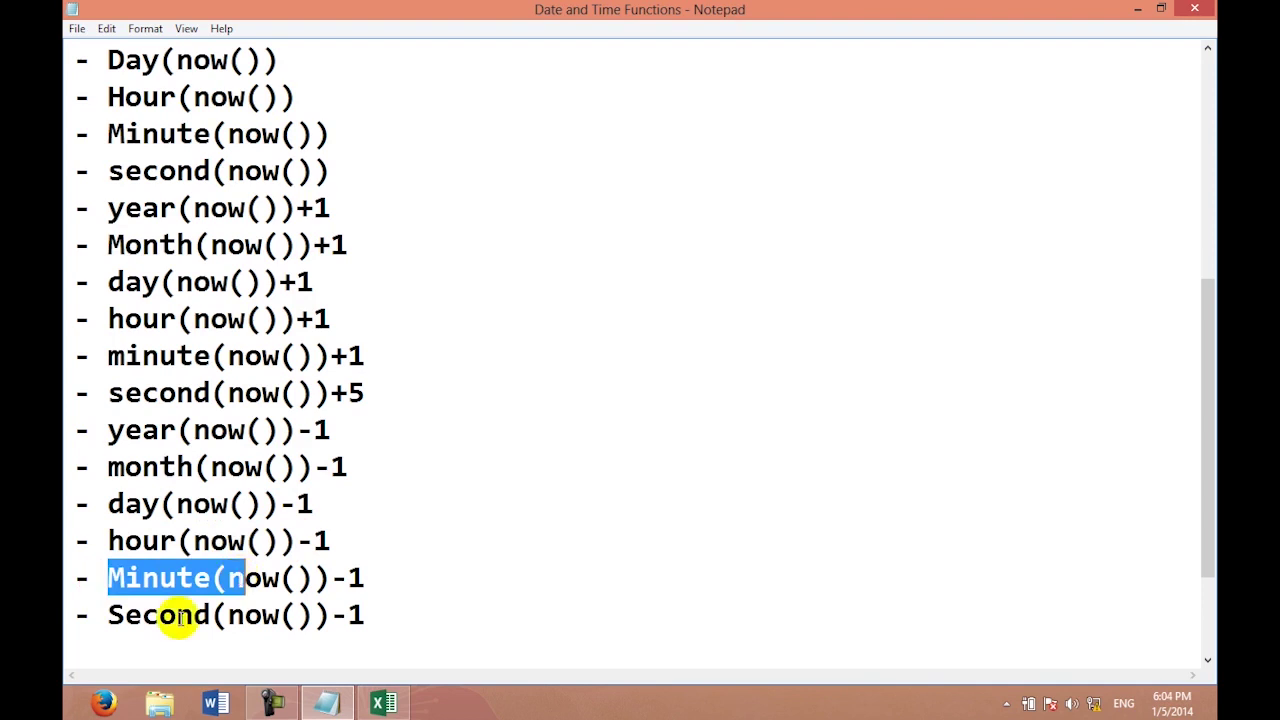
drag(108, 615, 262, 615)
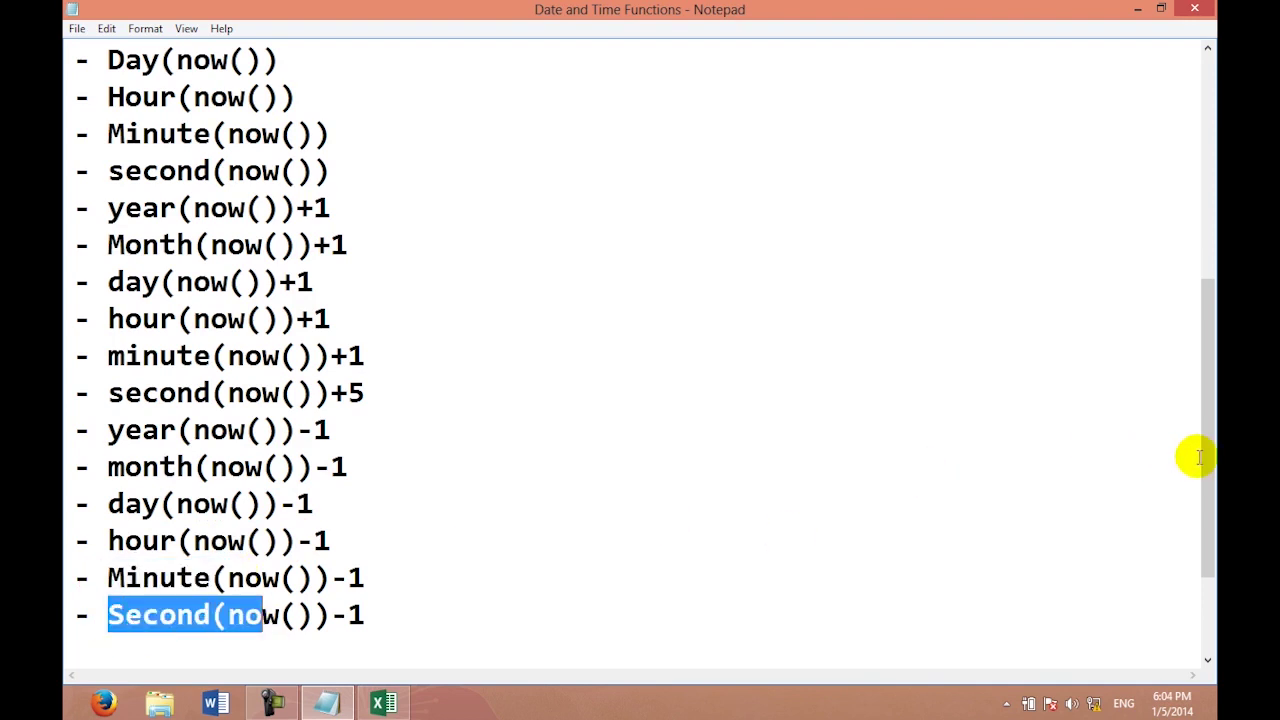
drag(1207, 450, 1212, 553)
click(903, 484)
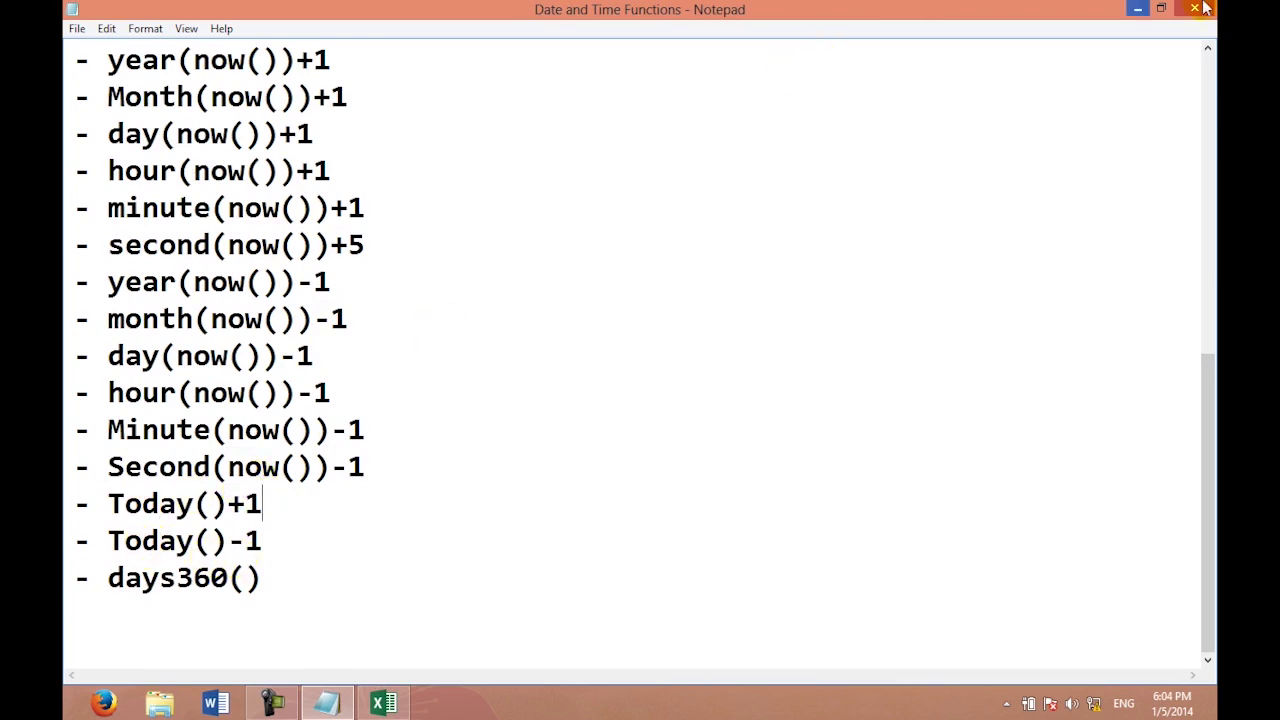
key(alt+Tab)
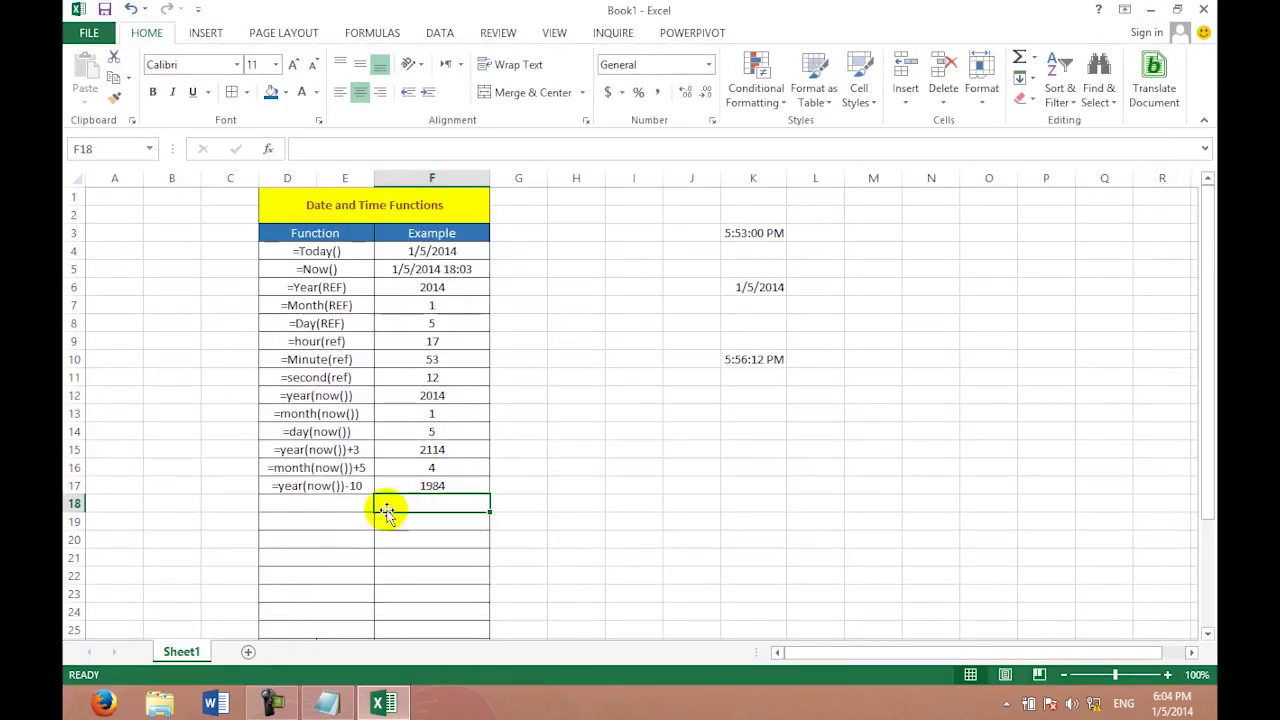
Enter the label '=today()+2 in D18.
click(366, 503)
text('=today()-)
key(BackSpace)
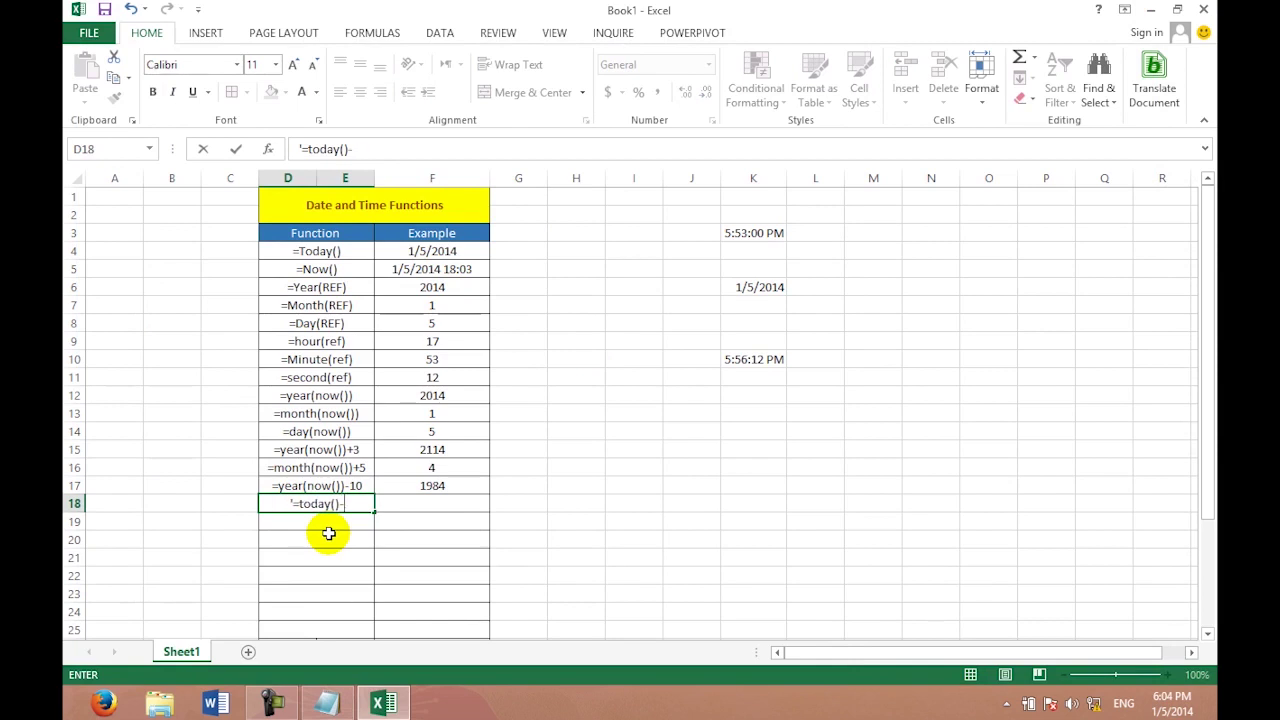
text(+2)
key(Tab)
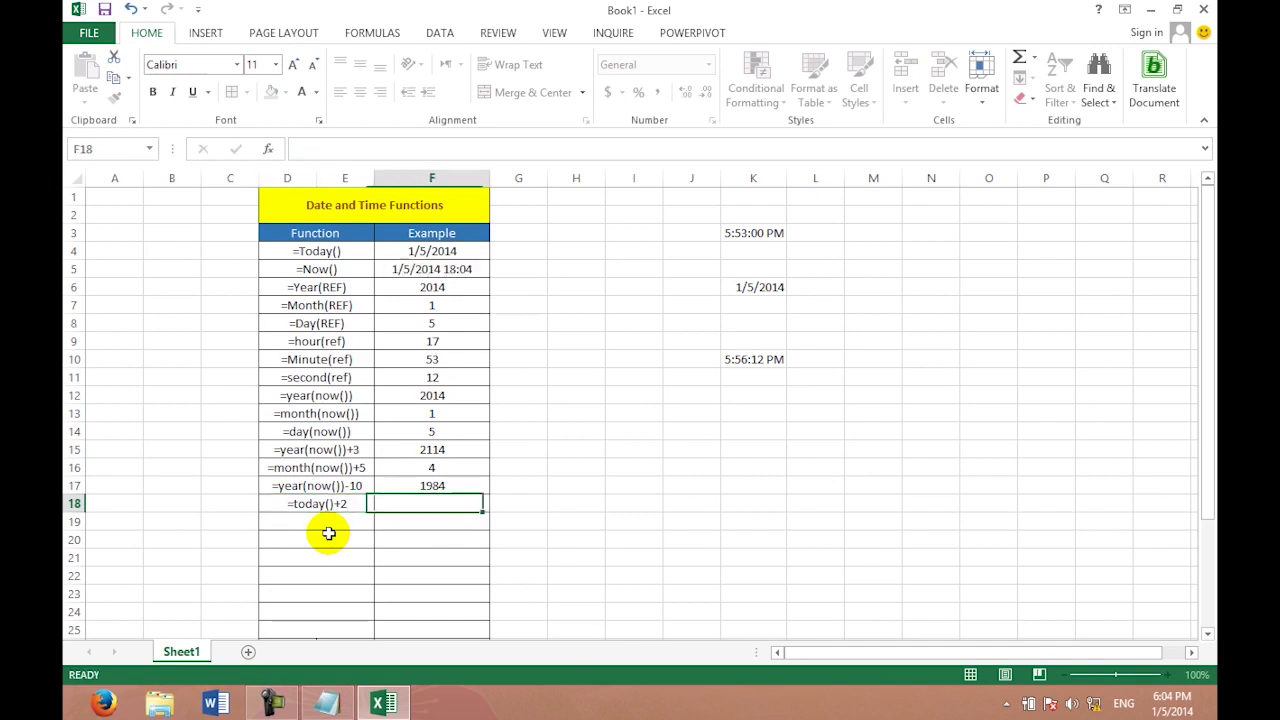
Enter =TODAY() in F18 and append +0 to it.
text(=today())
key(Return)
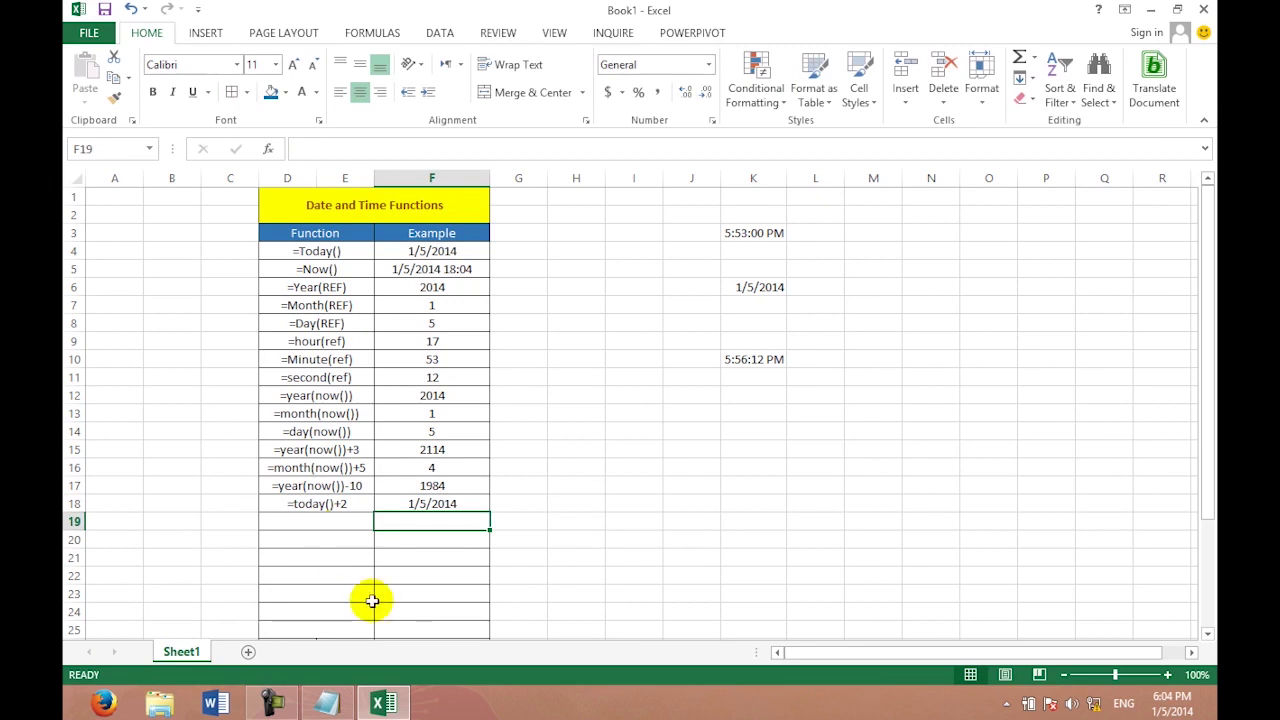
click(431, 506)
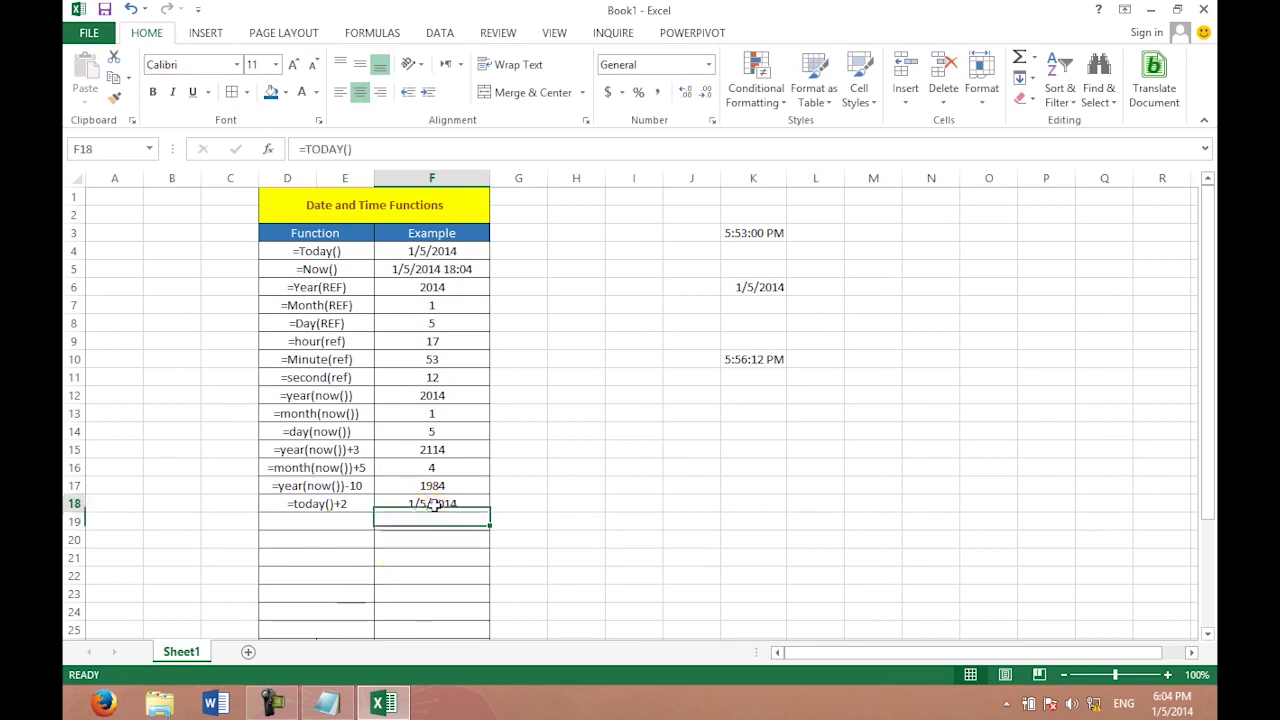
click(386, 148)
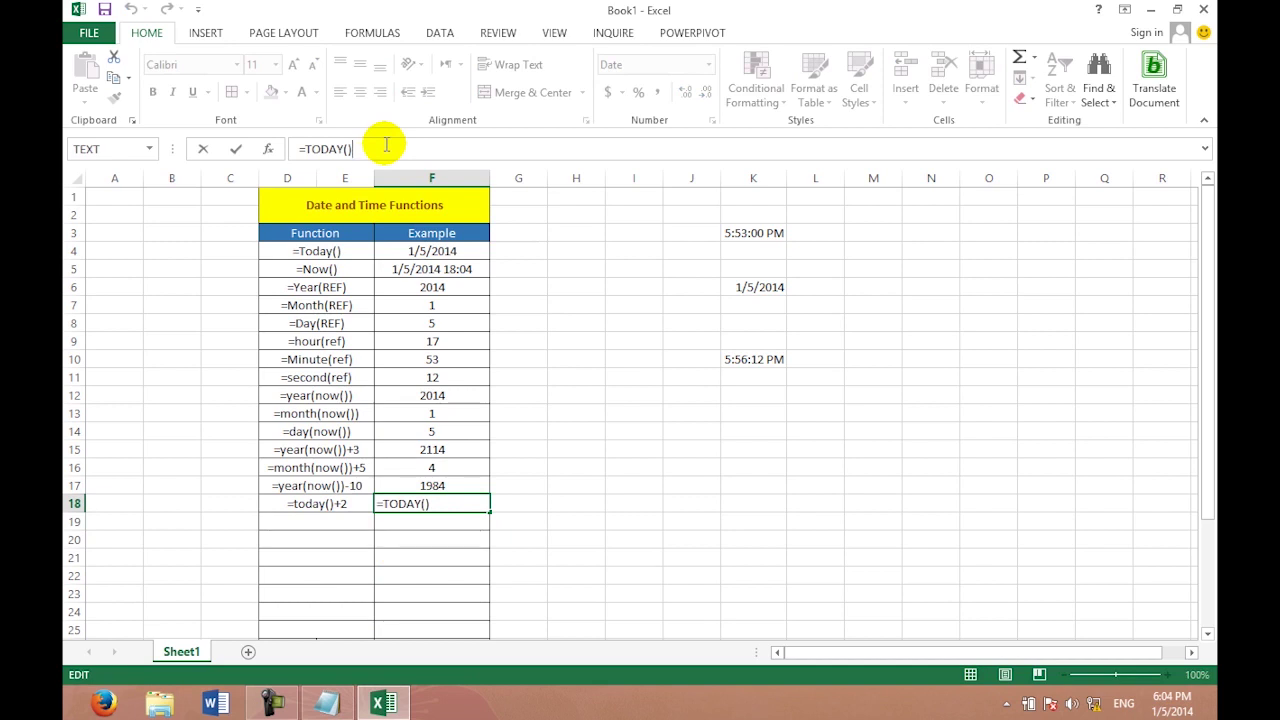
text(+)
text(0)
key(Return)
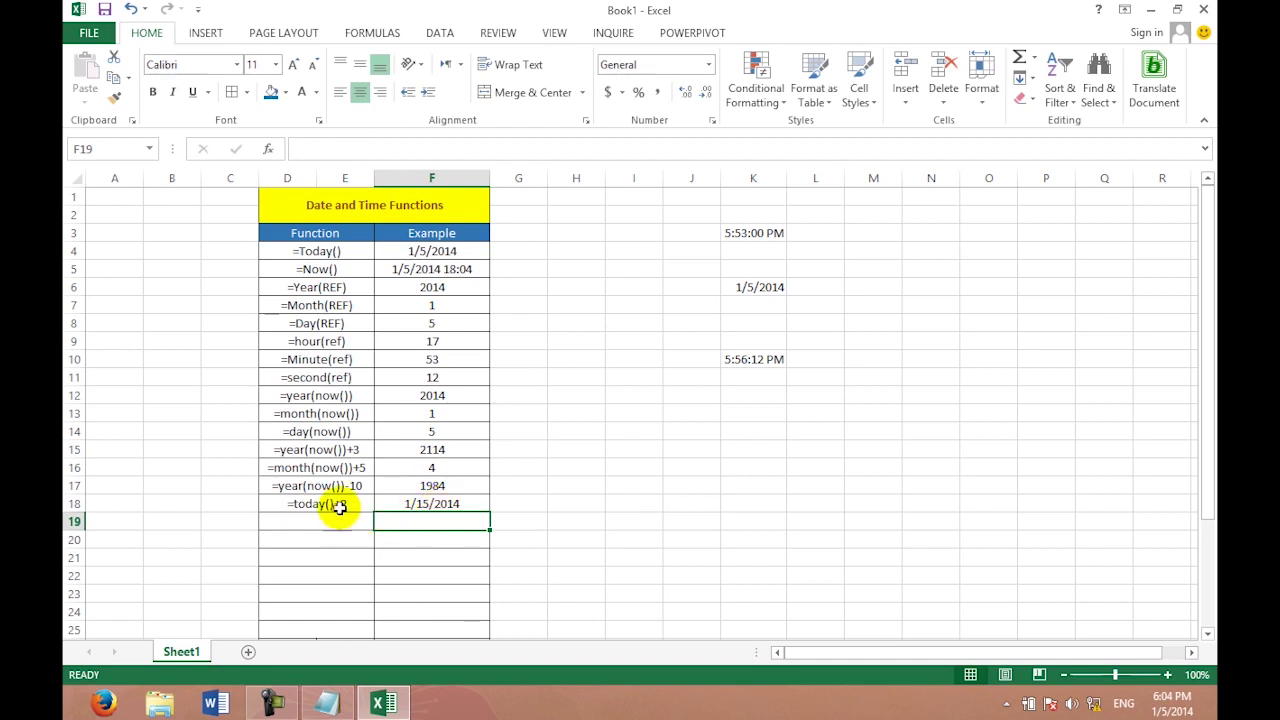
Revise the F18 formula to =TODAY()-20 so it shows 12/16/2013.
click(440, 505)
click(387, 150)
key(BackSpace)
text(10)
click(387, 152)
key(BackSpace)
key(BackSpace)
text(20)
key(ctrl+Return)
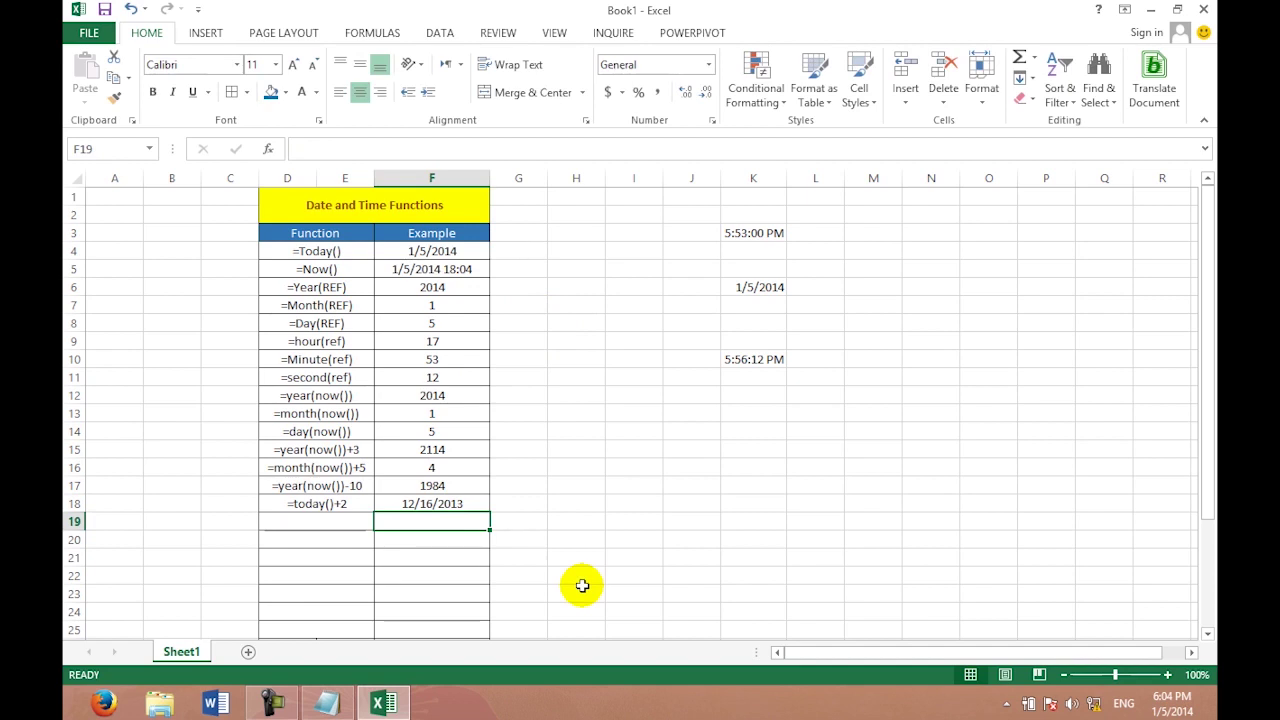
click(430, 505)
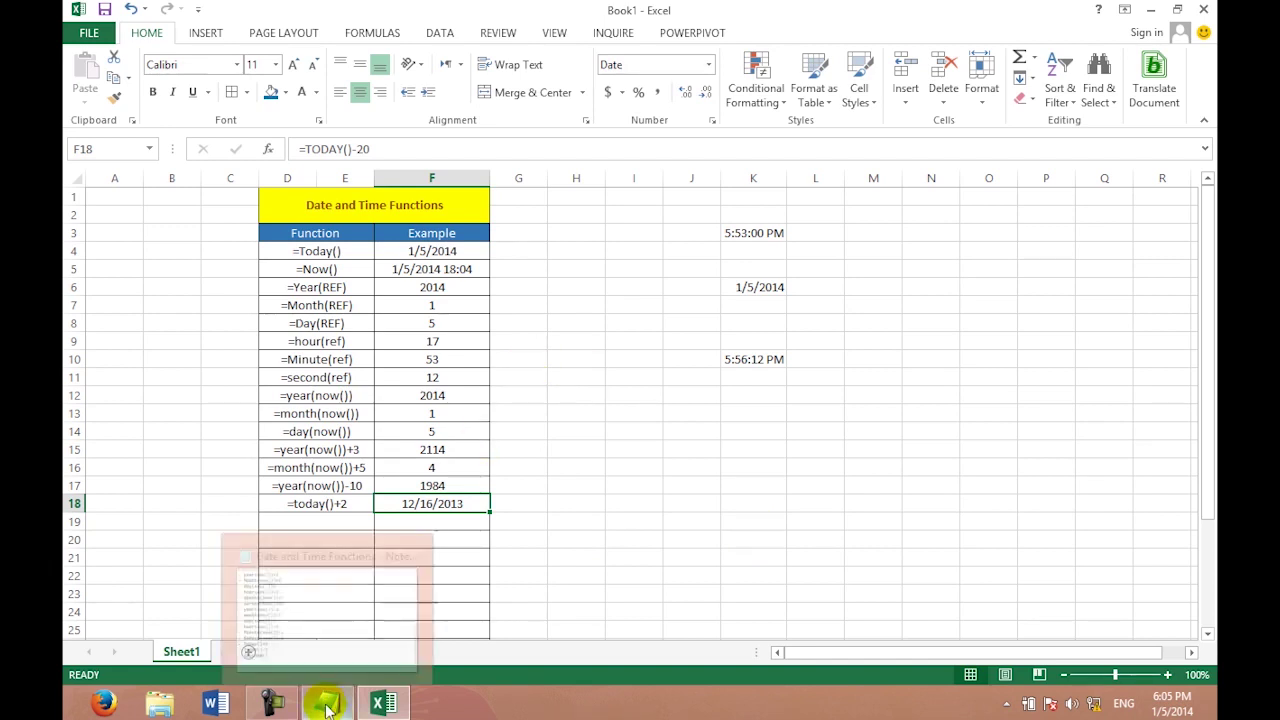
Enter the label day360() in D19.
click(340, 516)
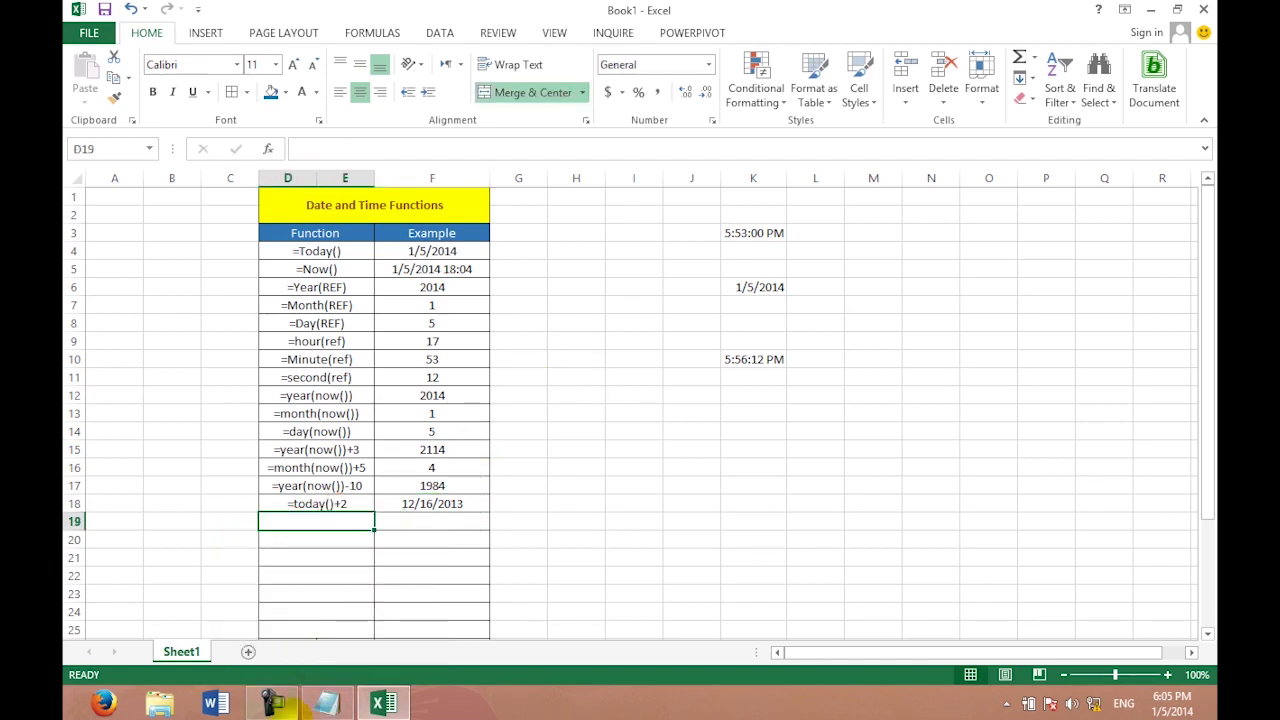
text(=)
key(BackSpace)
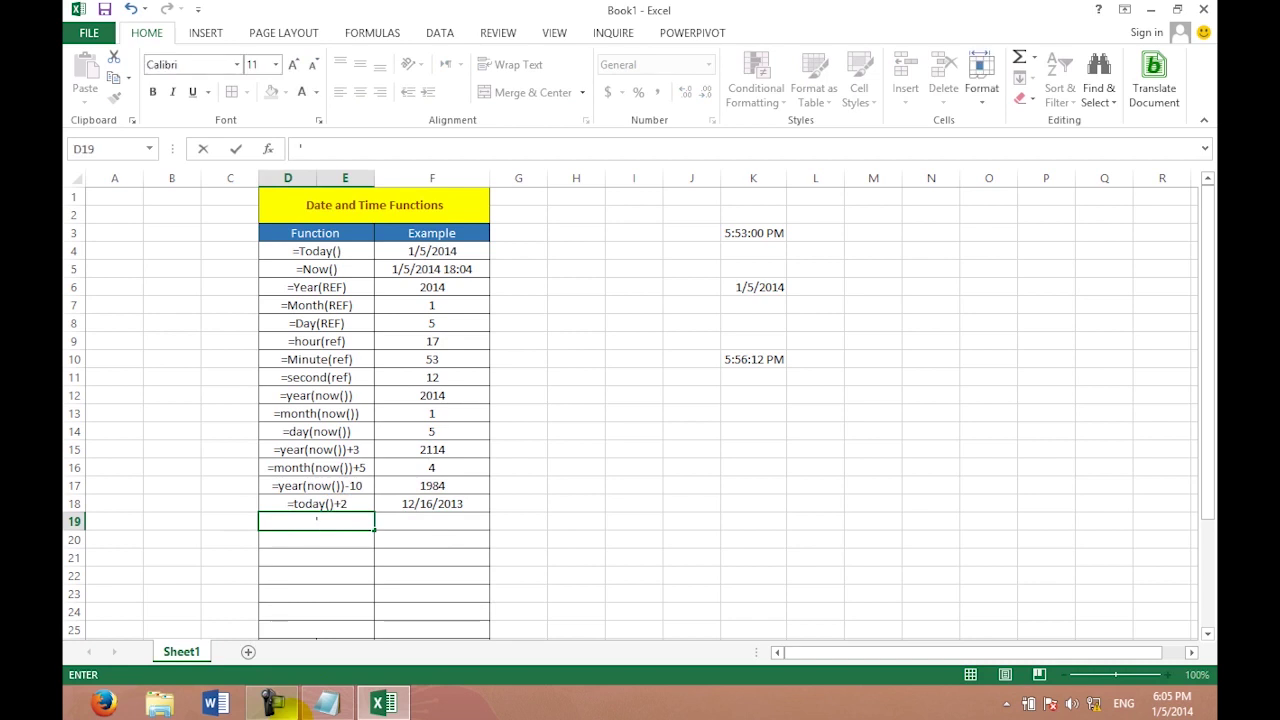
text(day)
text(360())
key(ctrl+Return)
Enter a day360 formula in F19 that references the date in K6.
click(432, 521)
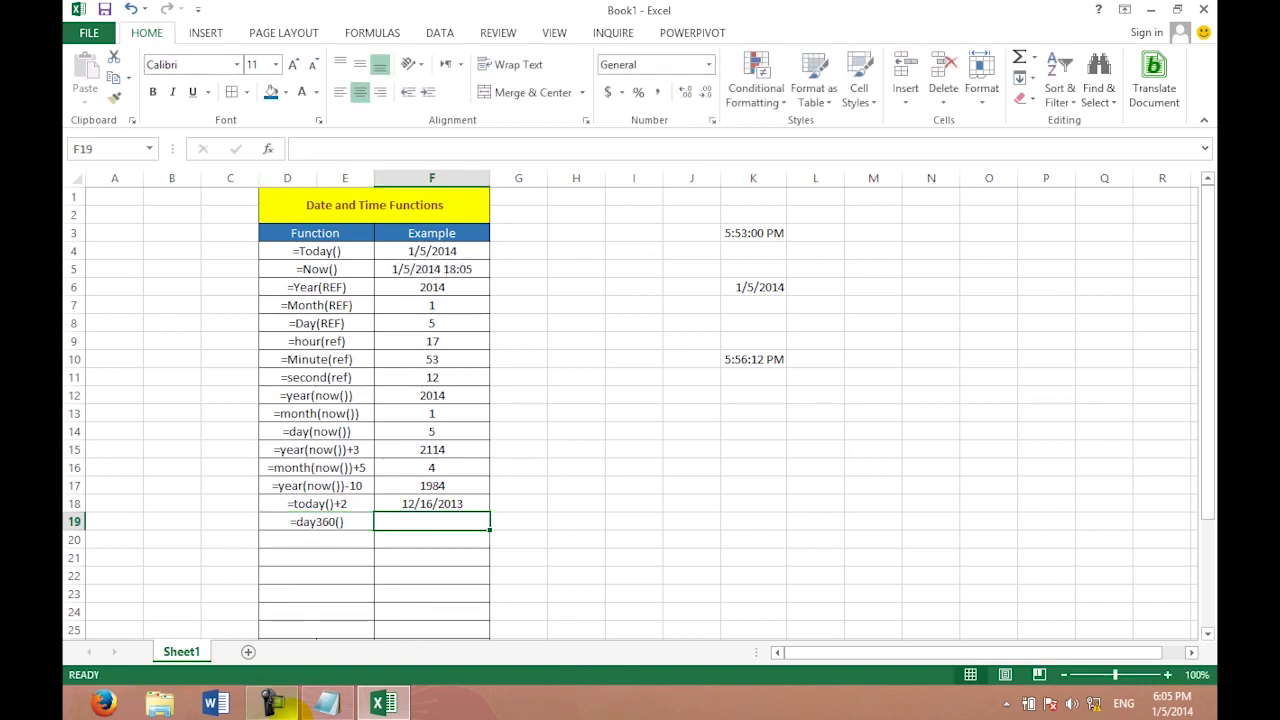
text(=day)
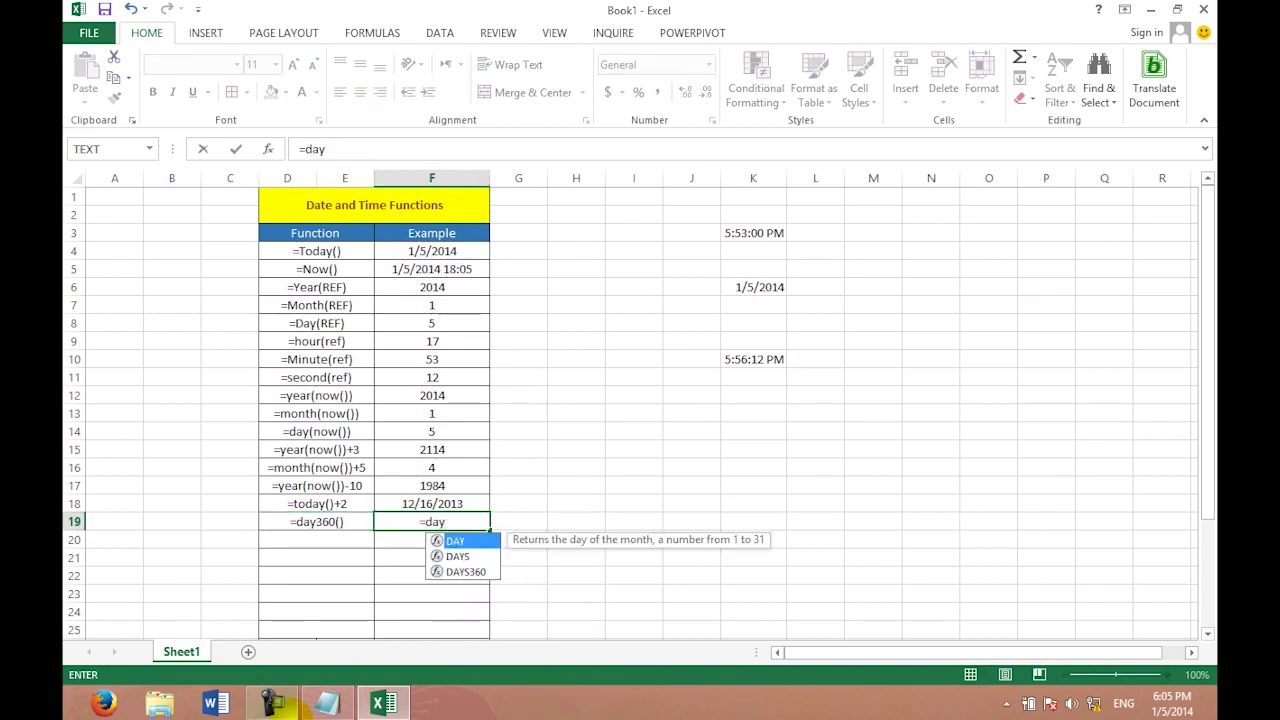
text(3)
key(BackSpace)
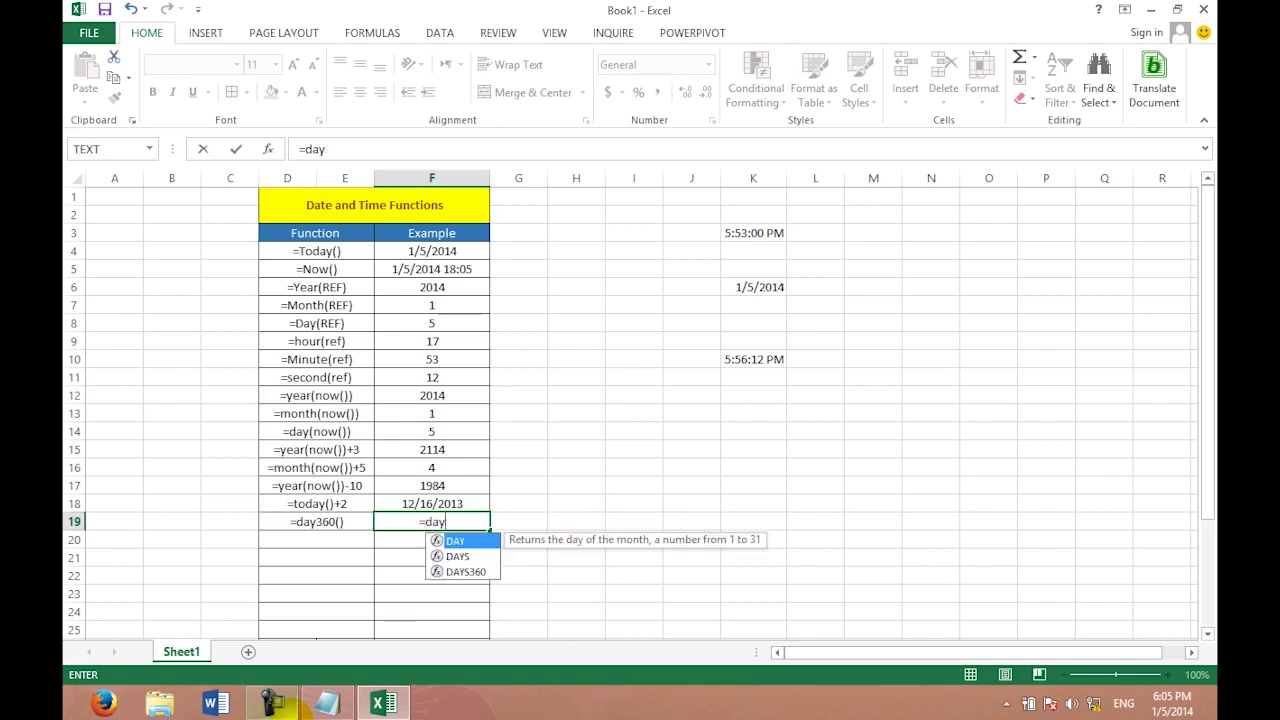
key(Down)
key(Down)
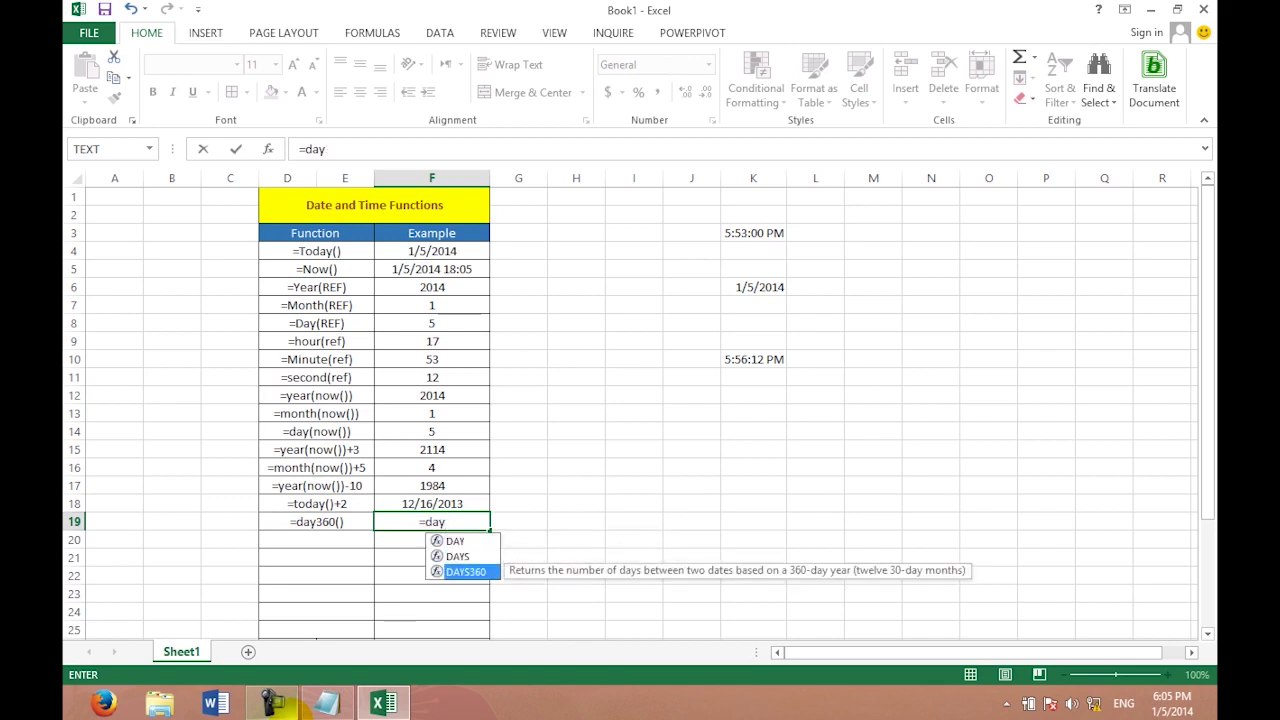
text(())
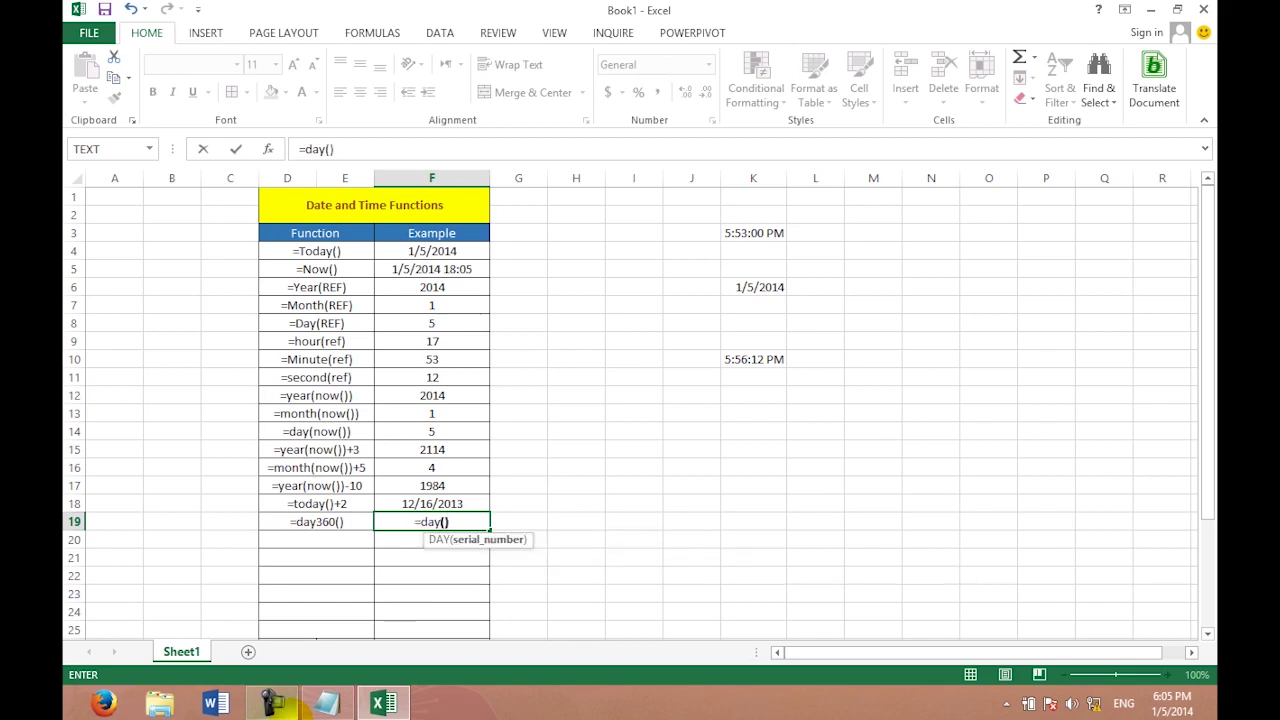
key(Return)
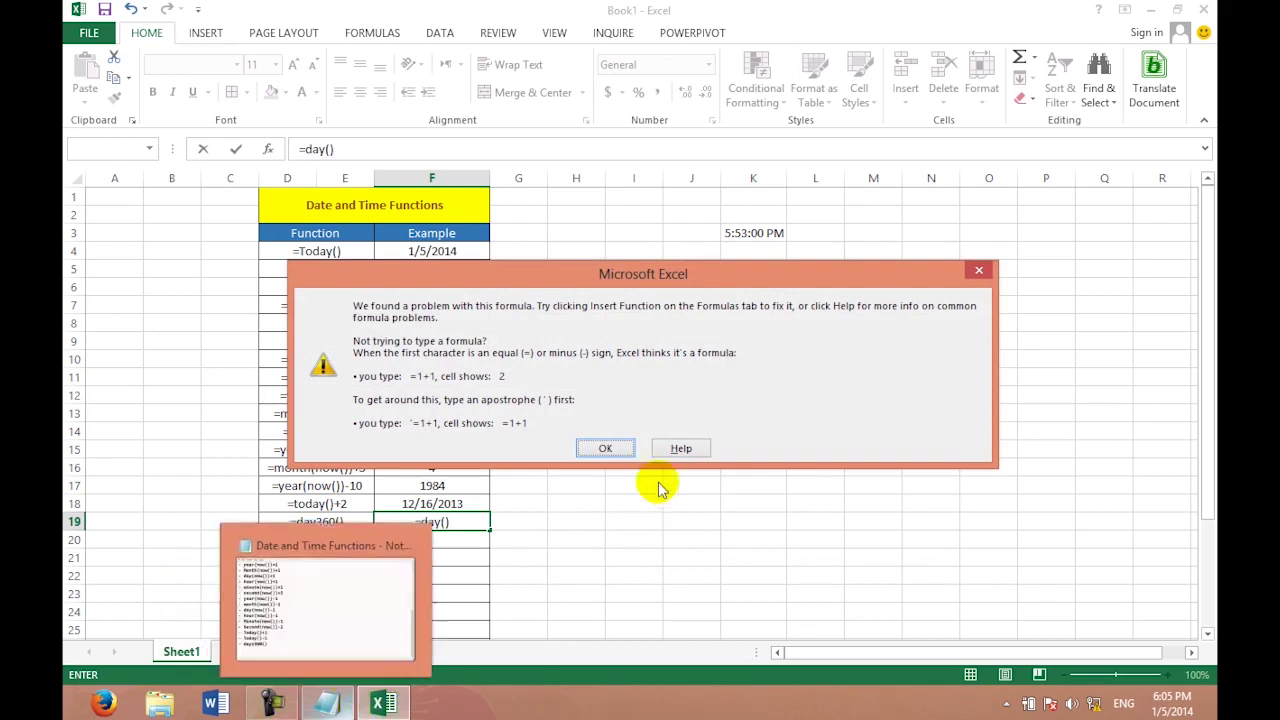
click(610, 448)
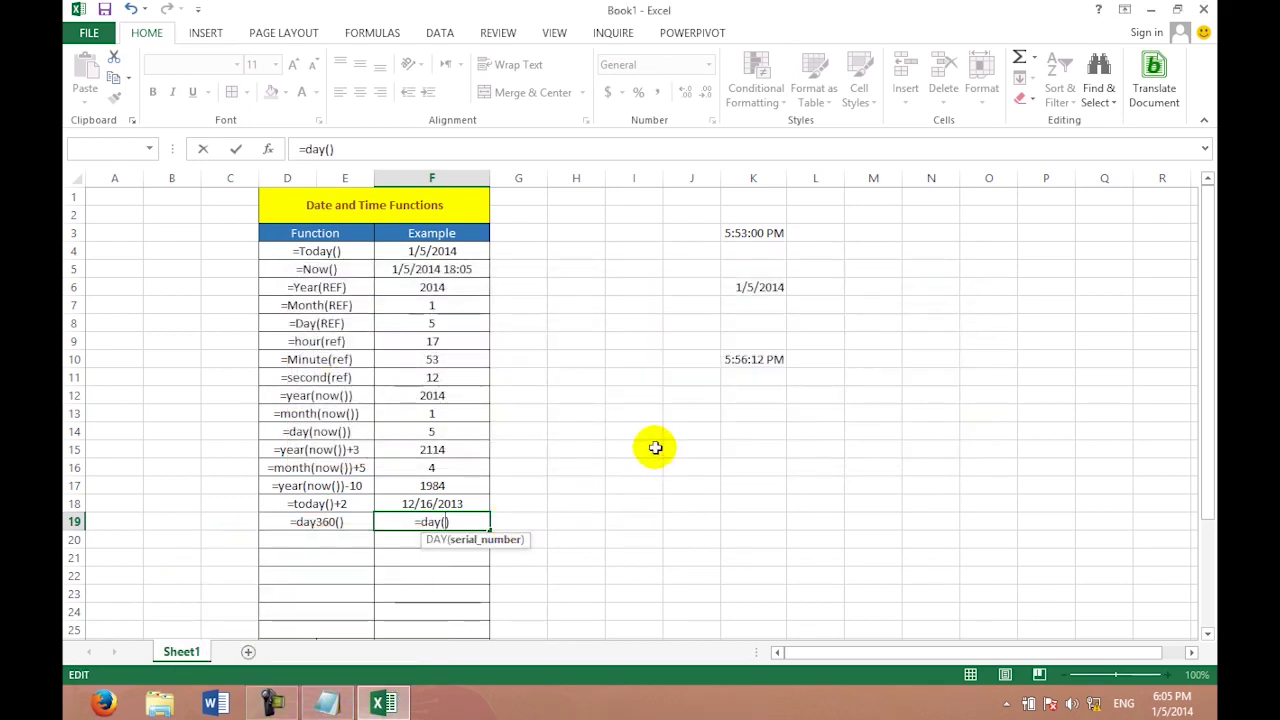
key(BackSpace)
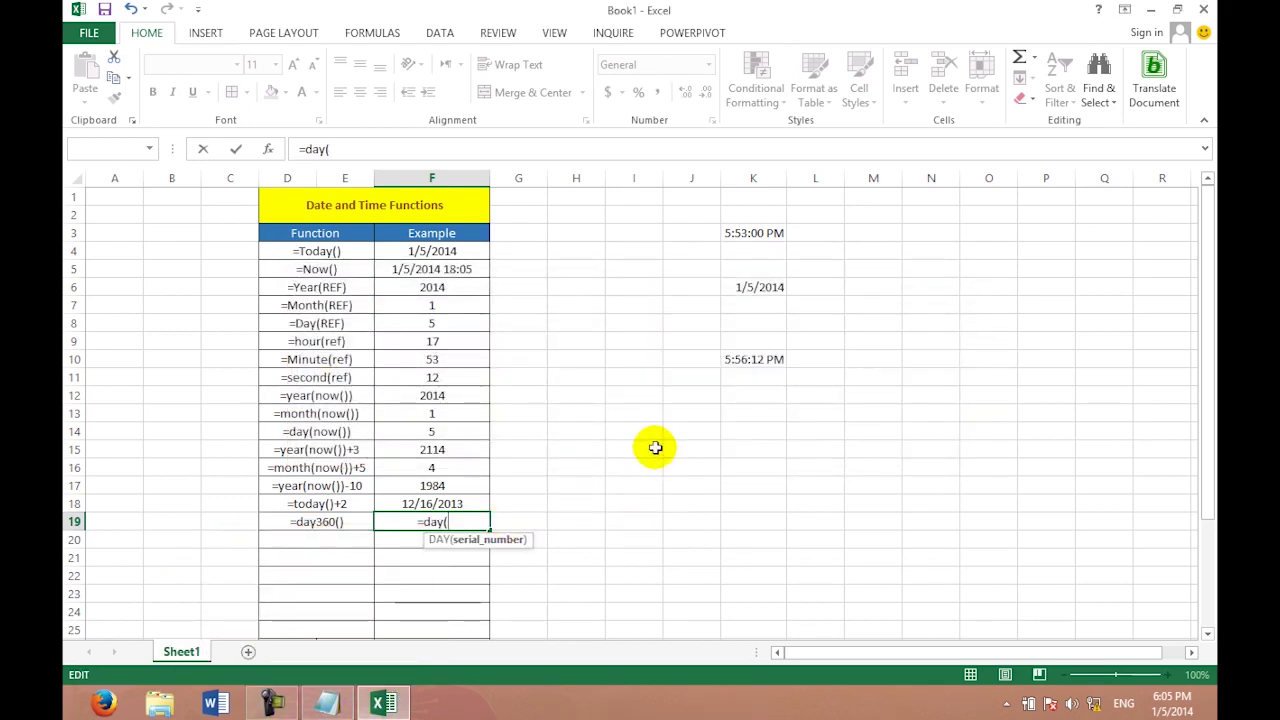
key(BackSpace)
text(360()
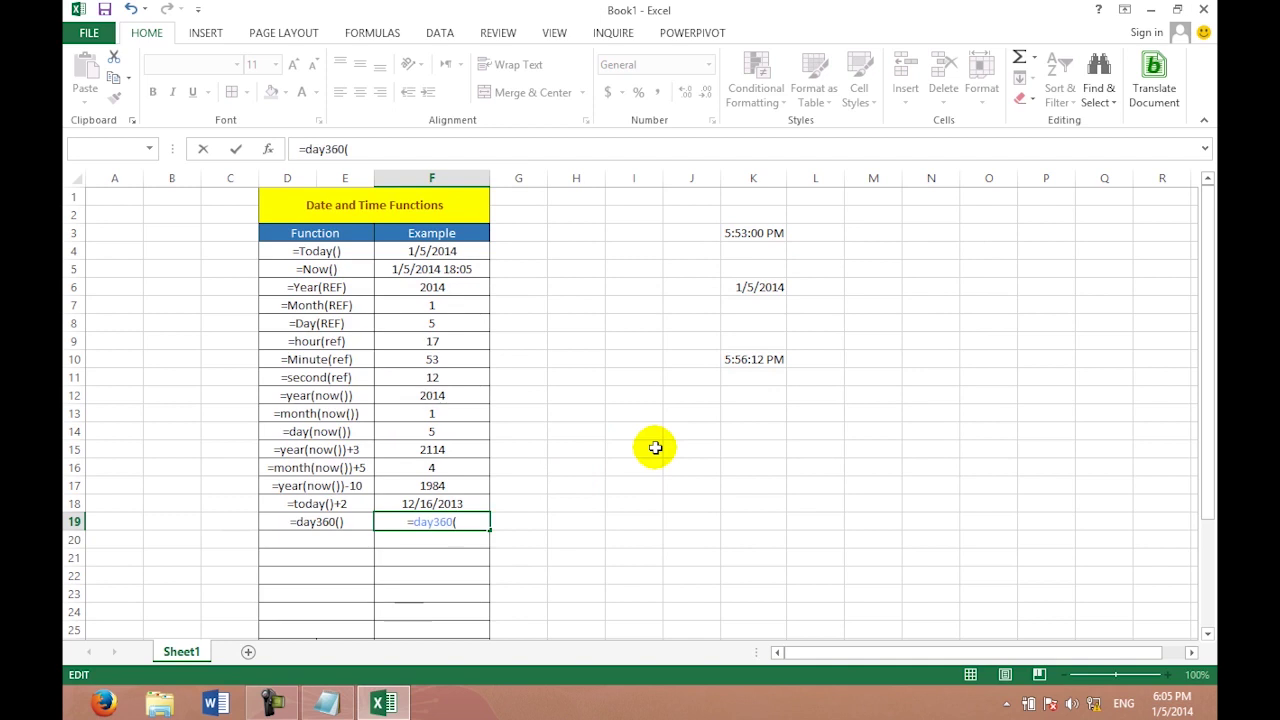
click(757, 287)
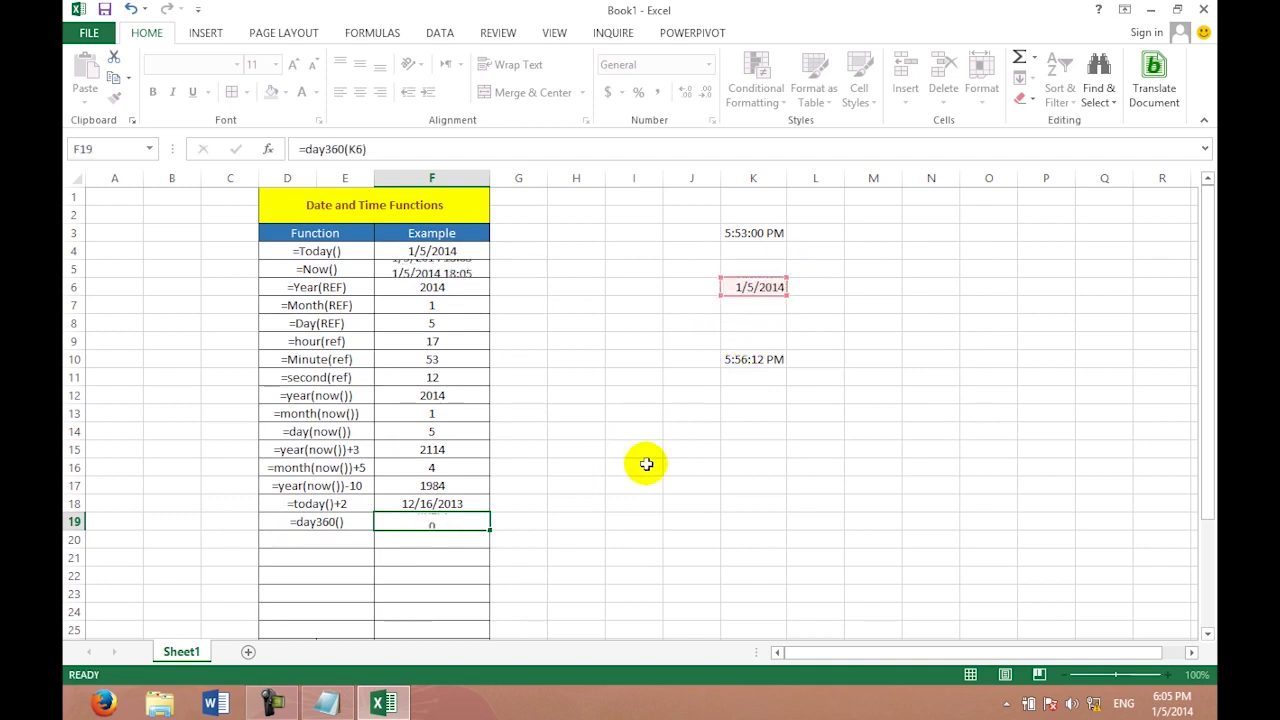
key(Return)
Widen column F so values fit and start retyping F19 as =days.
drag(490, 179, 519, 179)
click(465, 410)
click(418, 534)
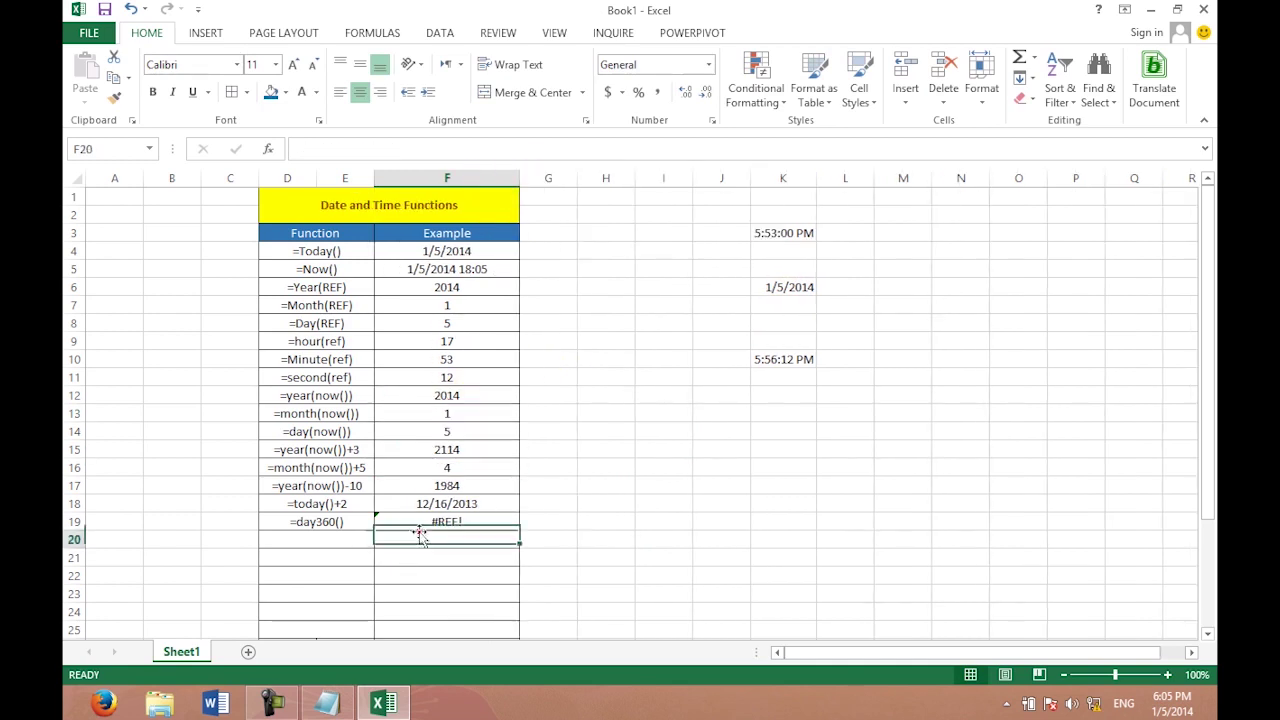
click(272, 703)
click(941, 645)
click(491, 523)
text(=)
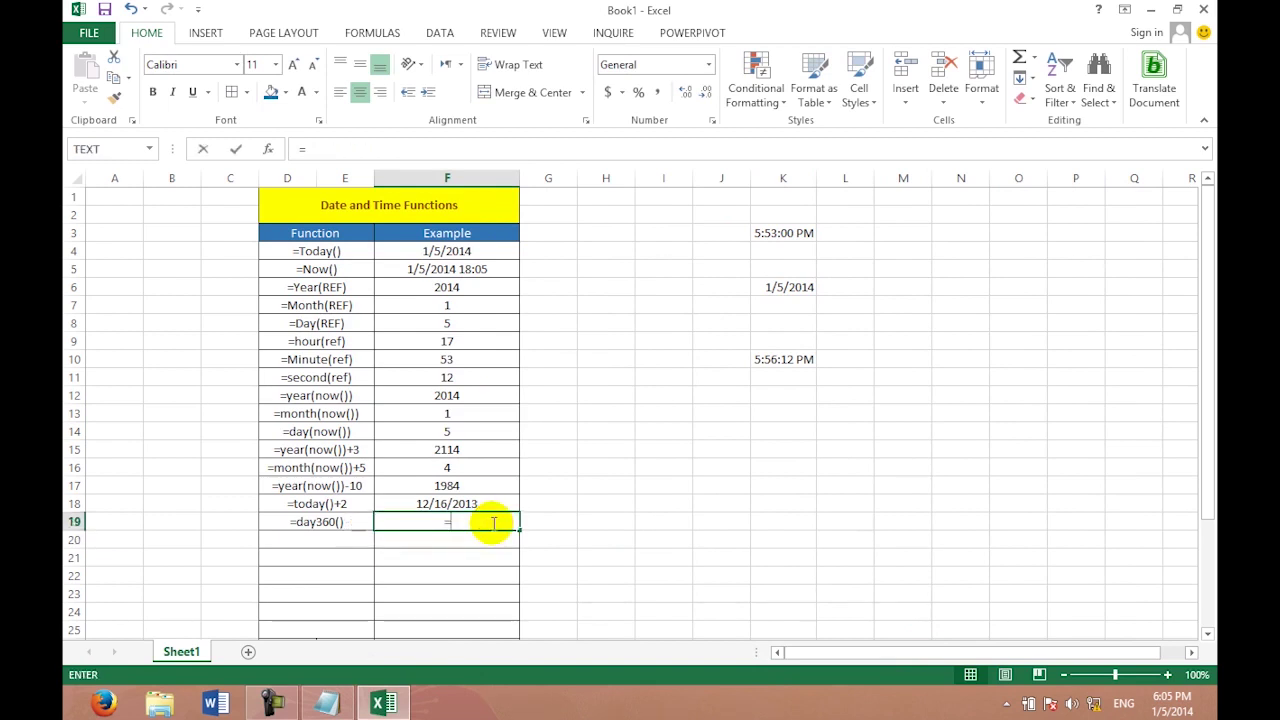
text(days)
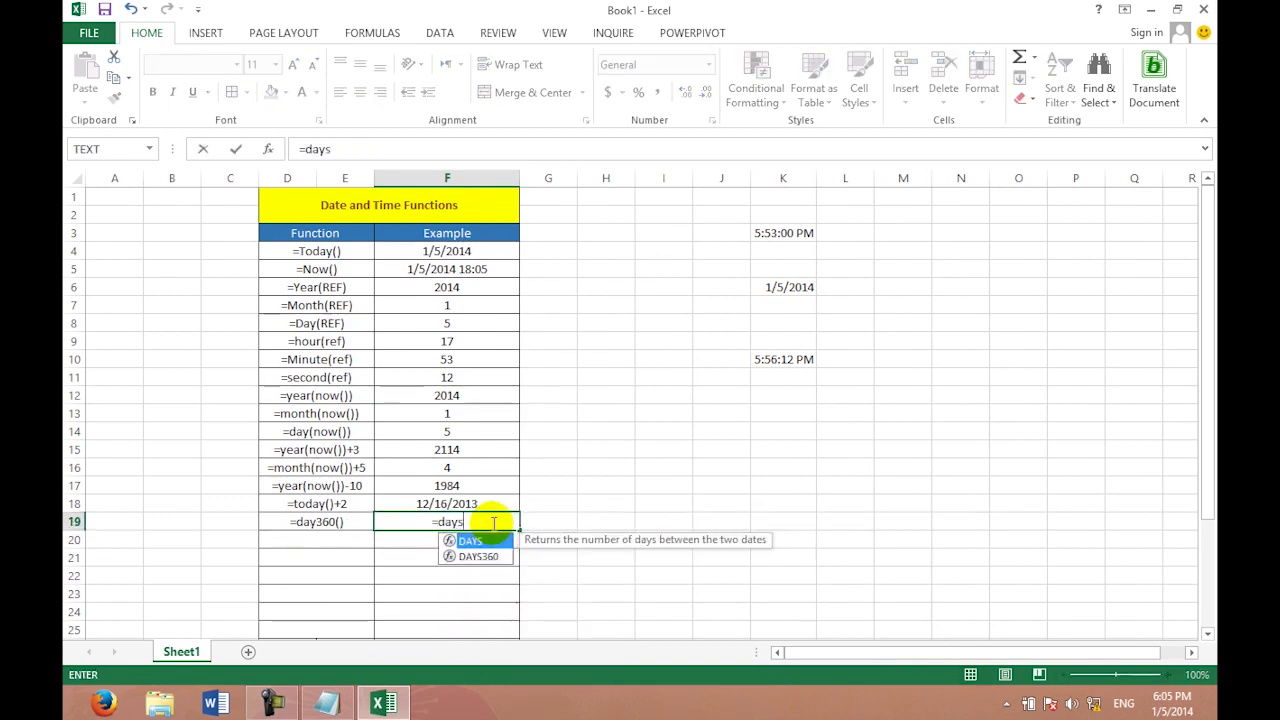
Start a DAYS360 formula in F19, then erase it and leave F19 empty.
key(Down)
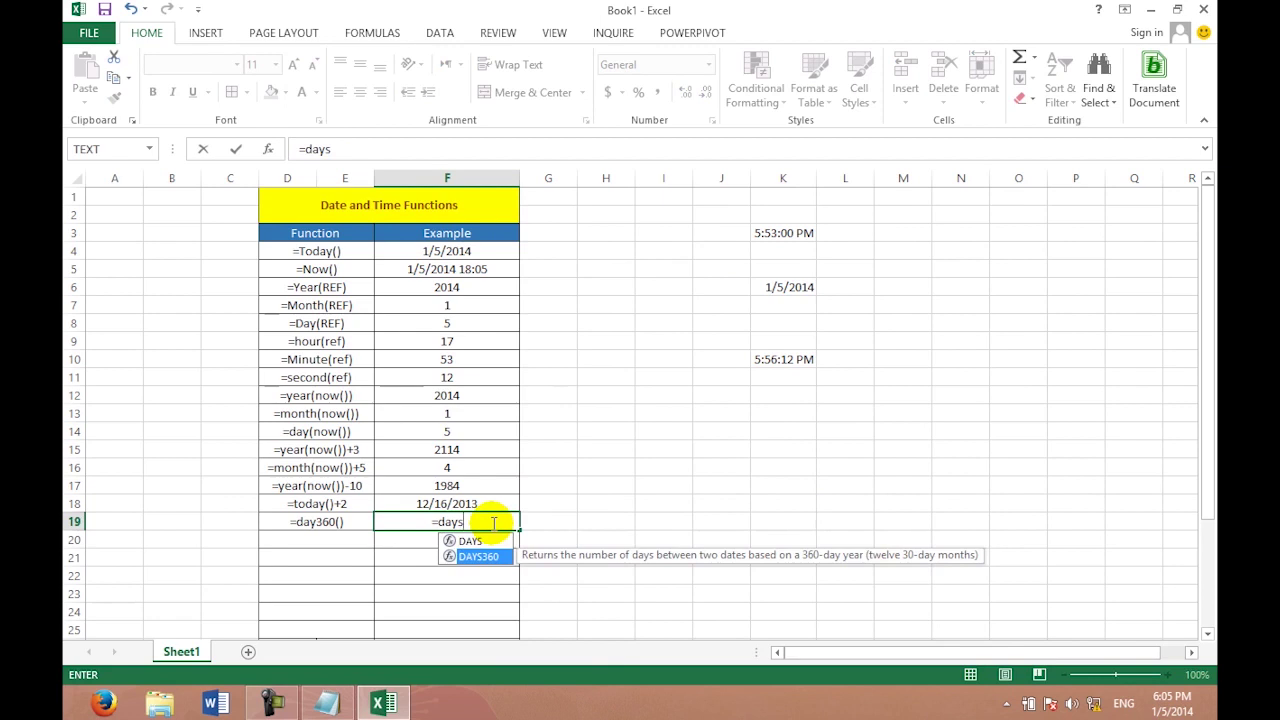
text(()
key(BackSpace)
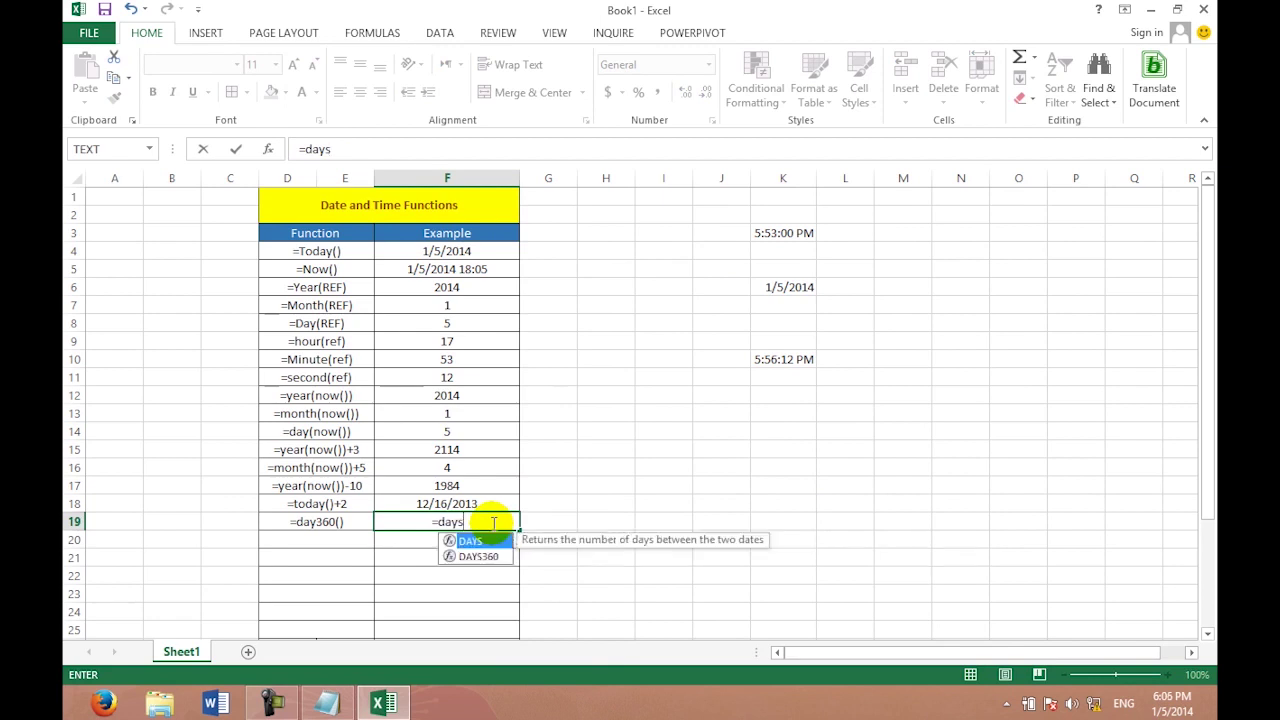
text(360)
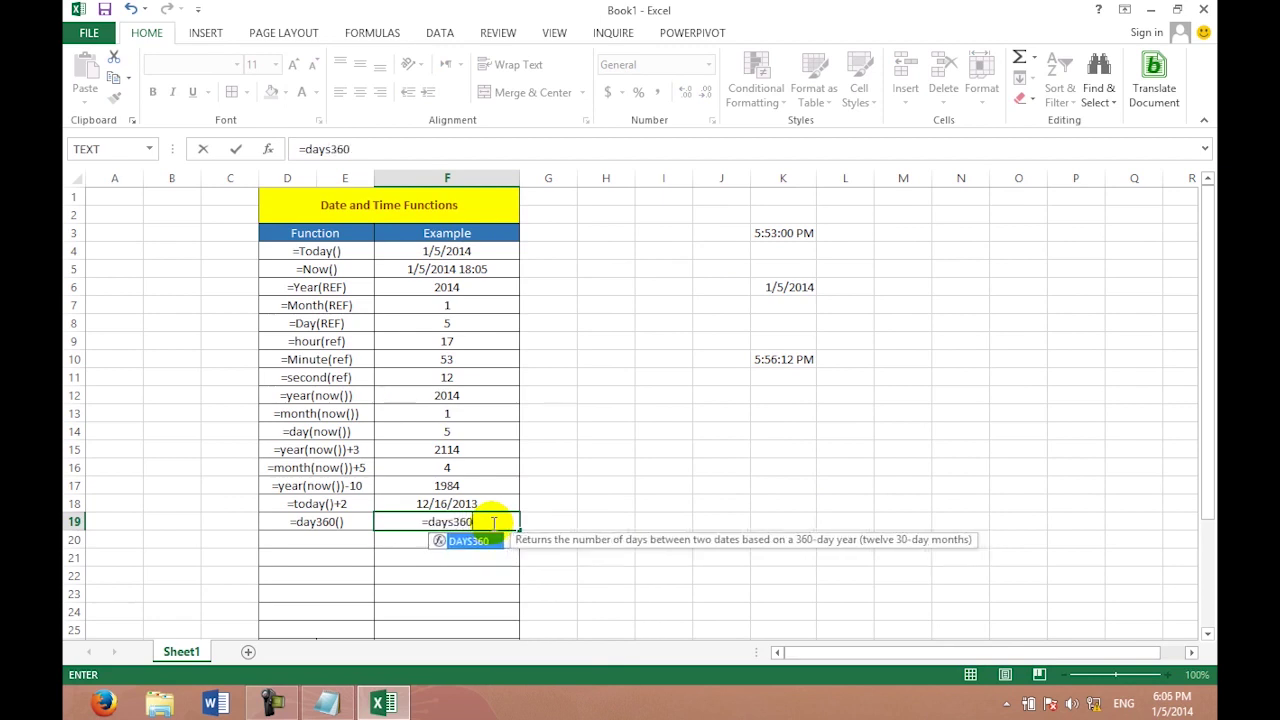
text(()
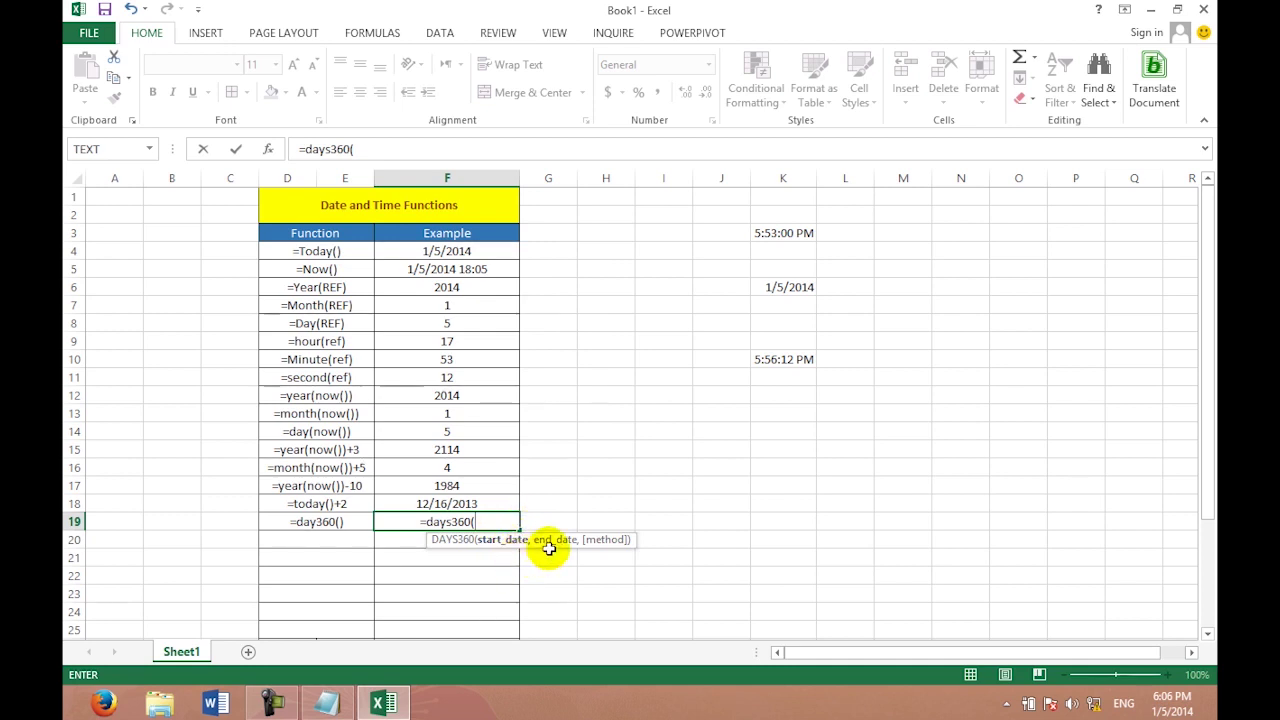
key(BackSpace)
key(BackSpace)
key(BackSpace)
key(BackSpace)
key(BackSpace)
key(BackSpace)
key(BackSpace)
key(BackSpace)
click(789, 431)
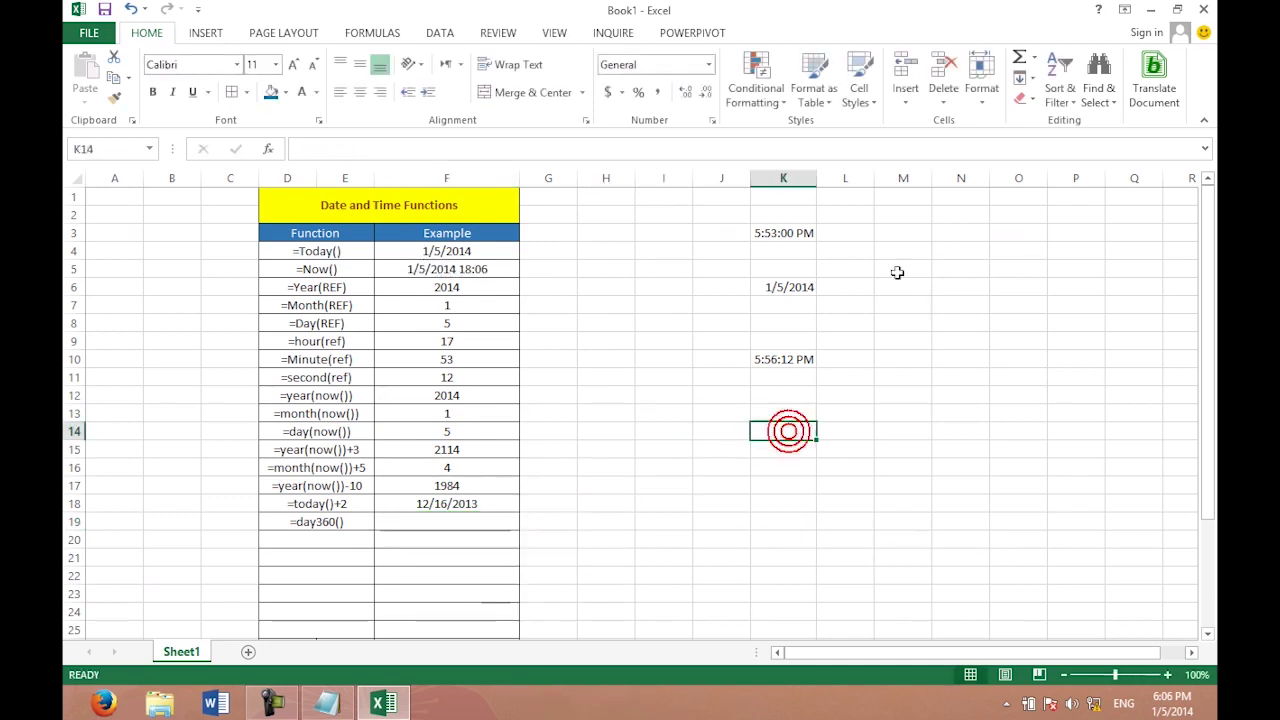
Insert 1/5/2014 into K19 with Ctrl+; and change its year to 2015.
click(785, 294)
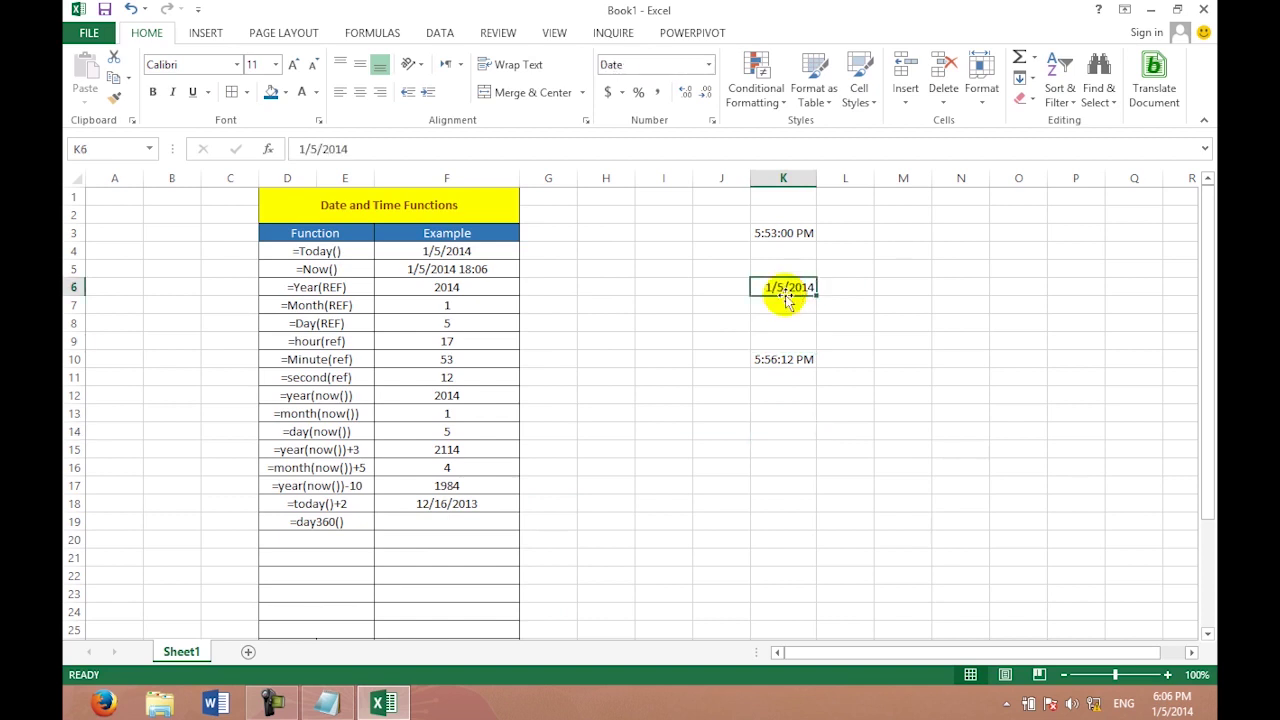
click(785, 521)
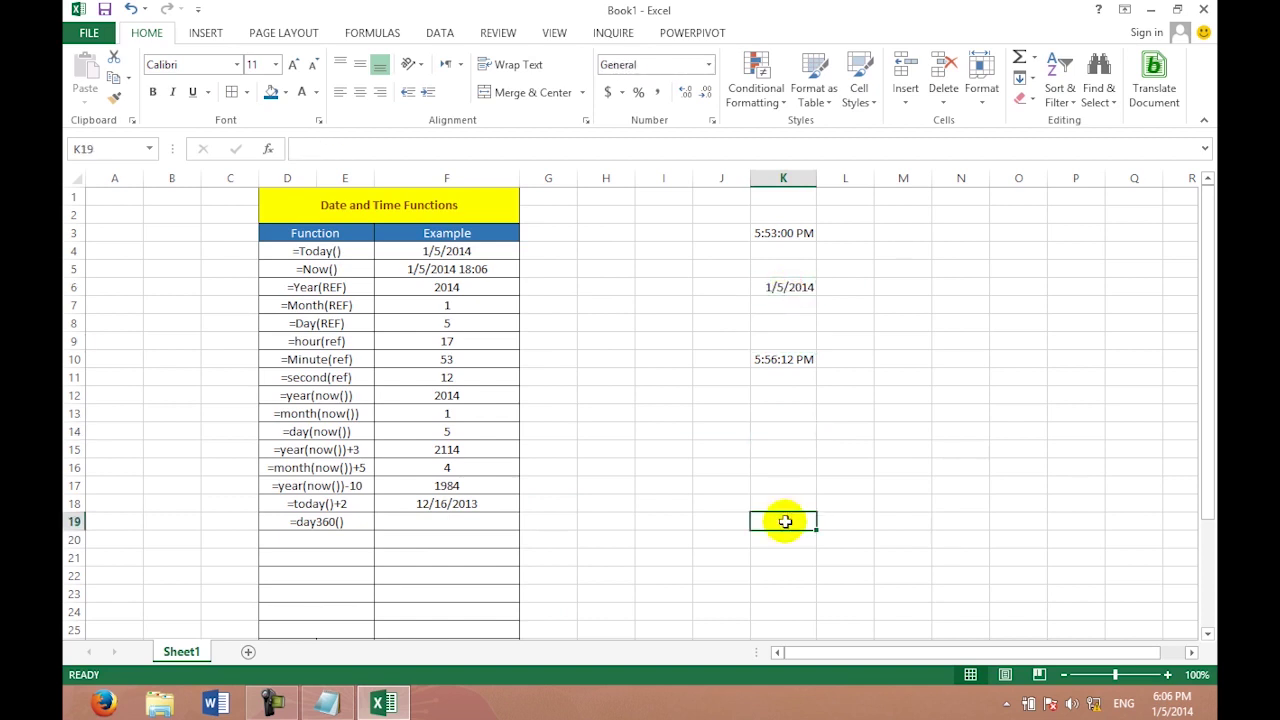
key(ctrl+semicolon)
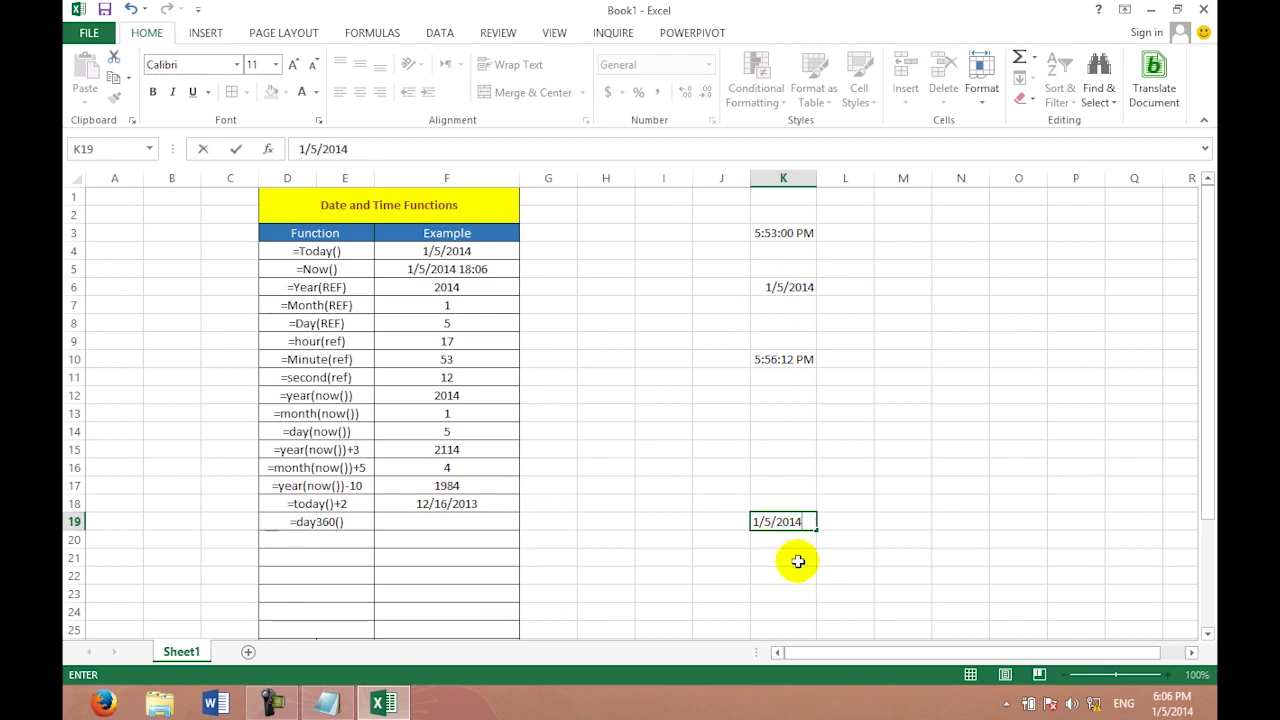
key(Left)
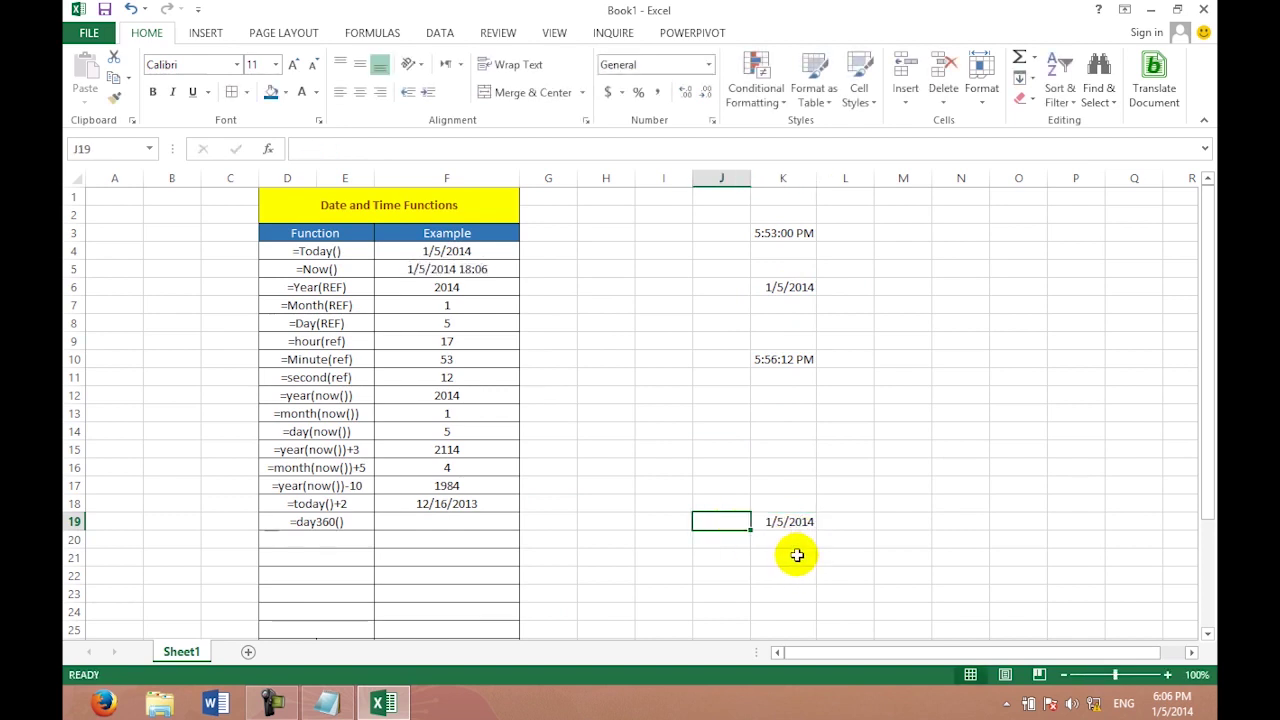
key(Right)
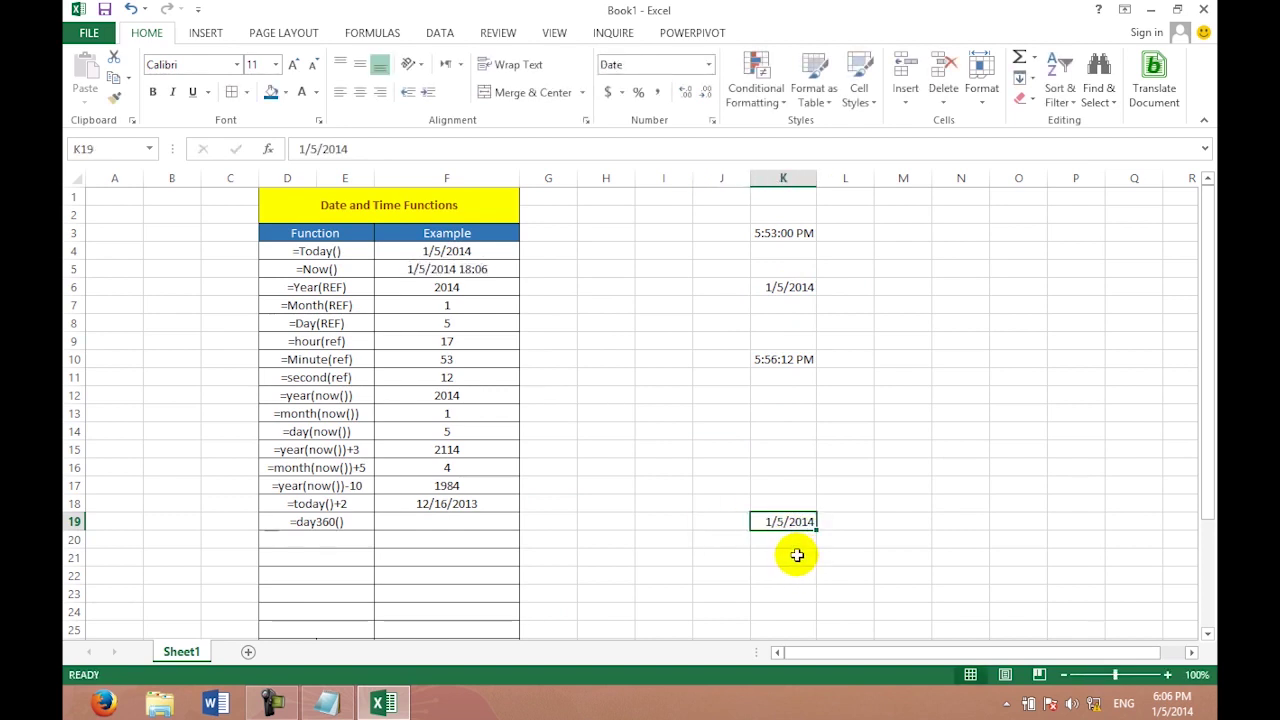
key(F2)
key(BackSpace)
text(5)
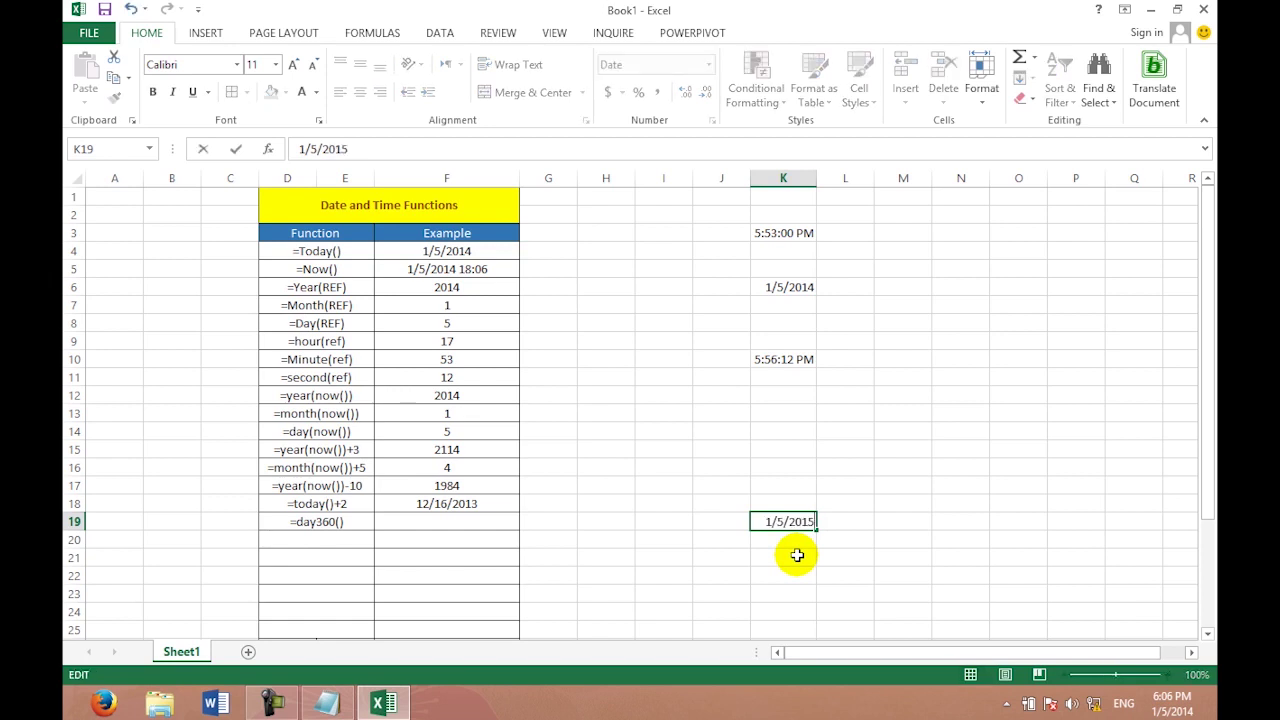
click(886, 469)
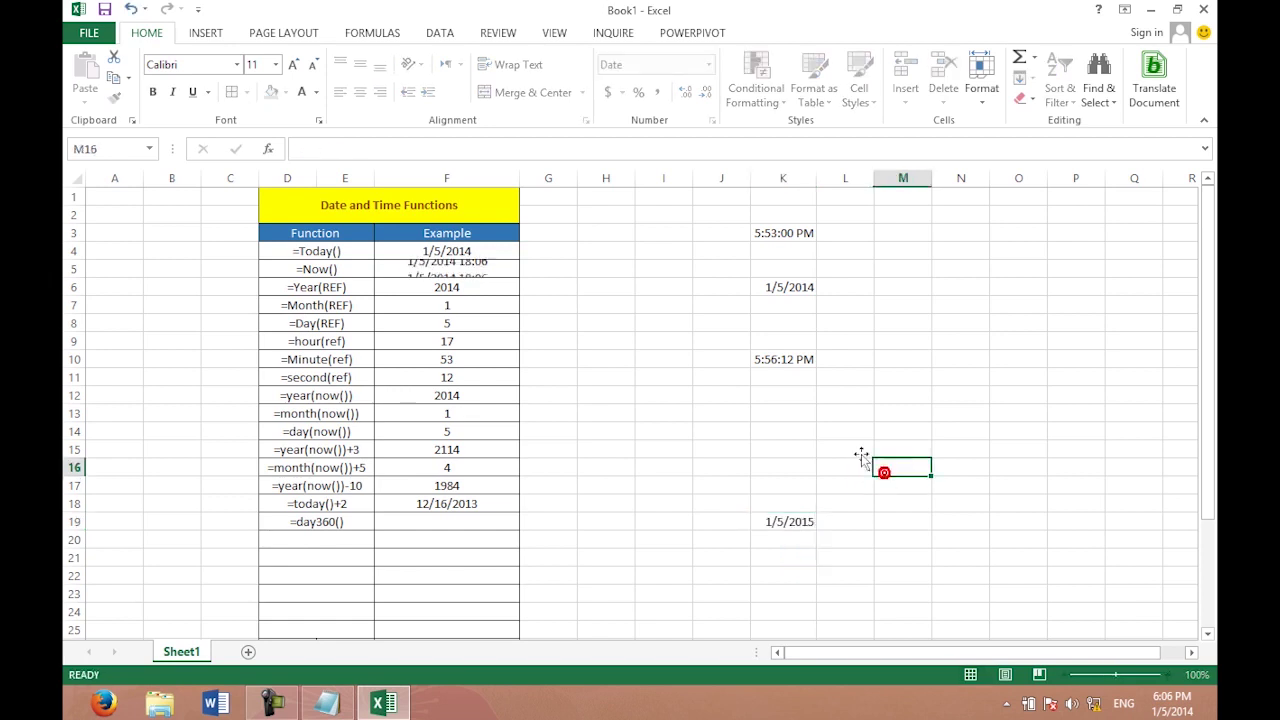
click(786, 287)
click(763, 521)
click(763, 521)
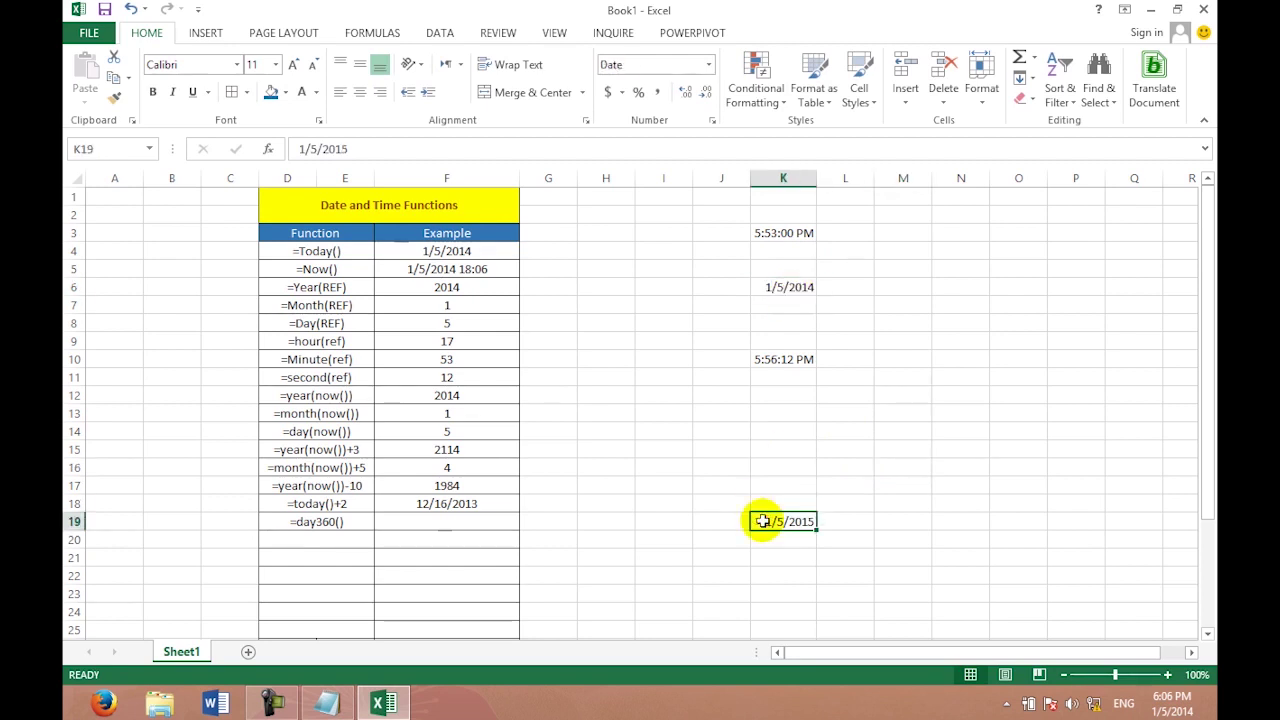
Enter =DAYS360(K6,K19) in F19.
click(420, 525)
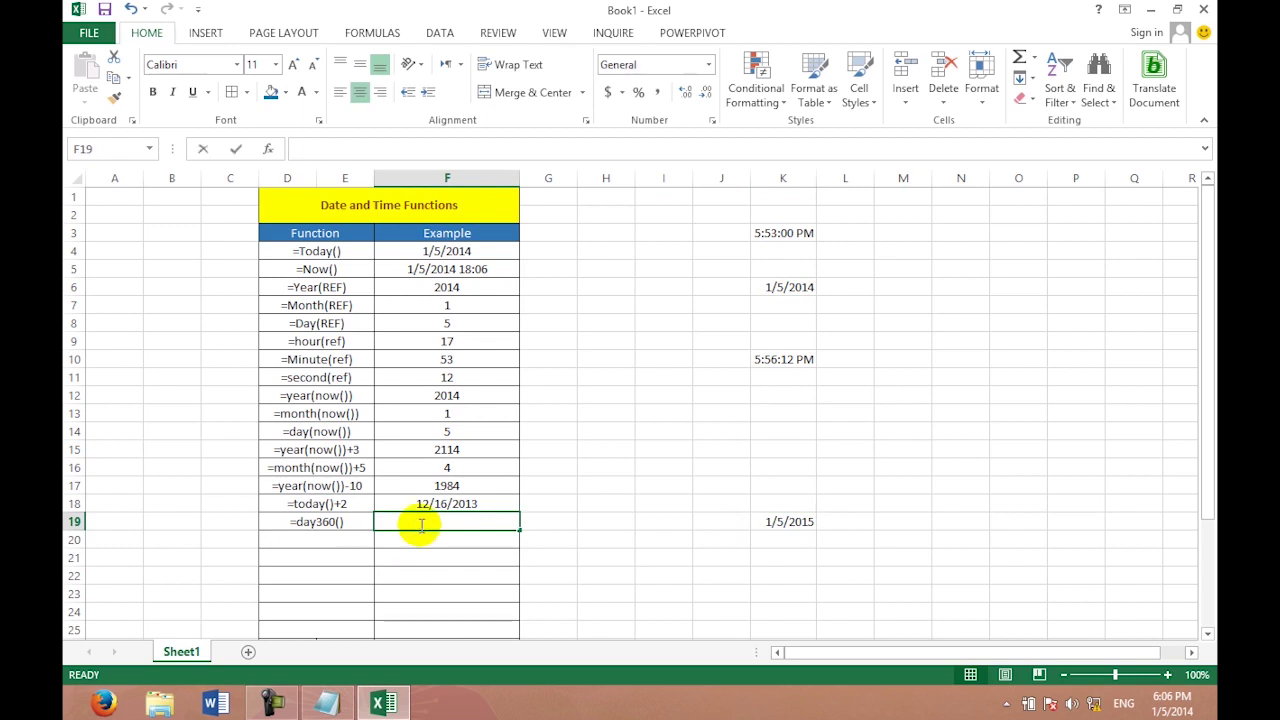
text(=days)
key(Down)
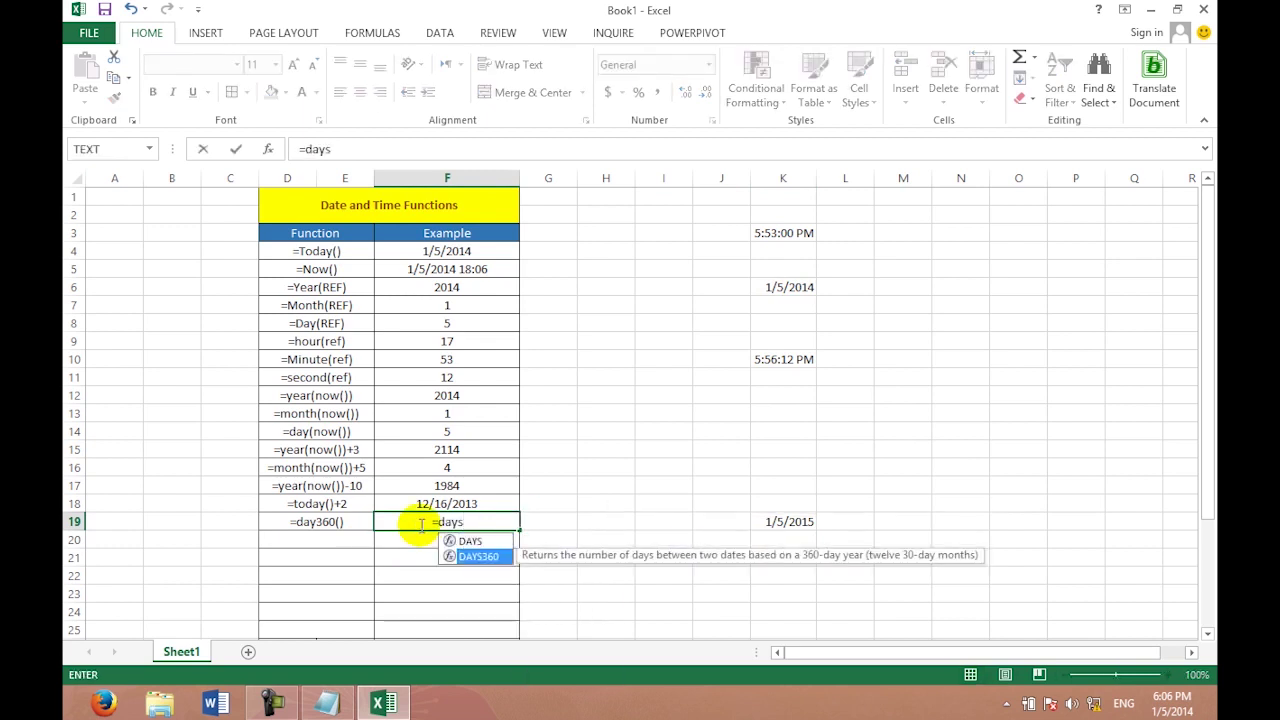
text(()
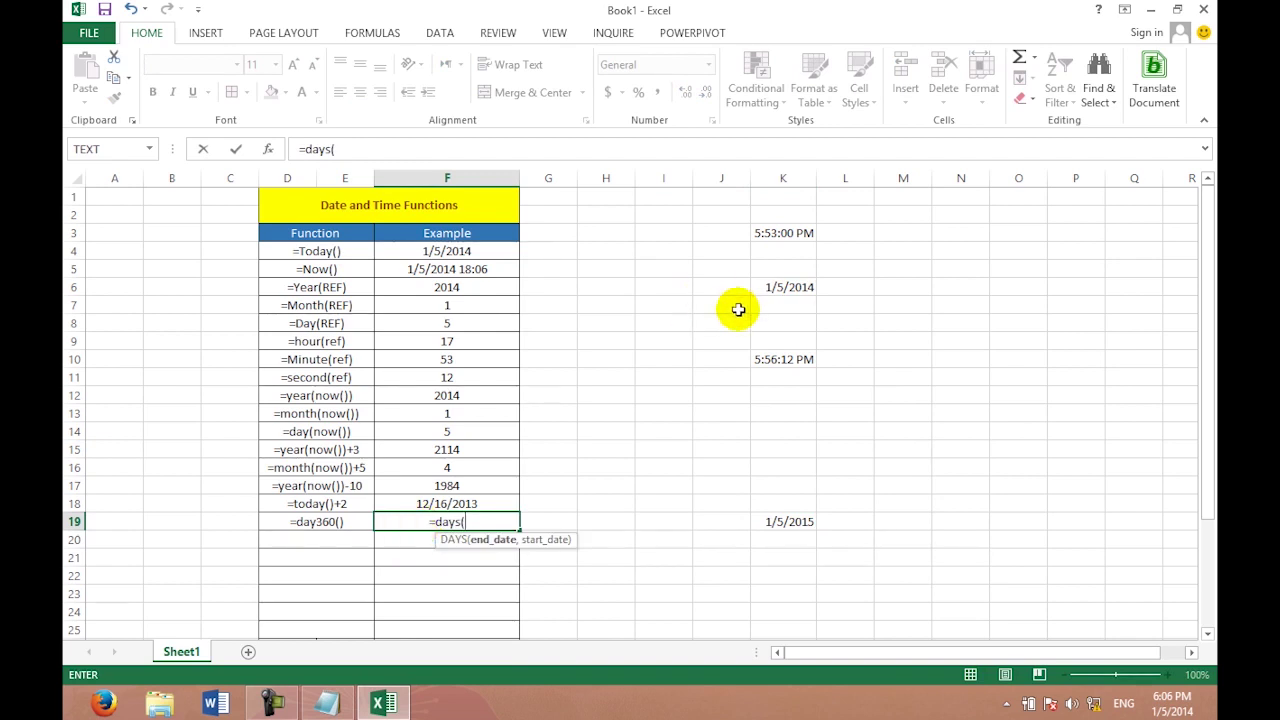
key(BackSpace)
text(360()
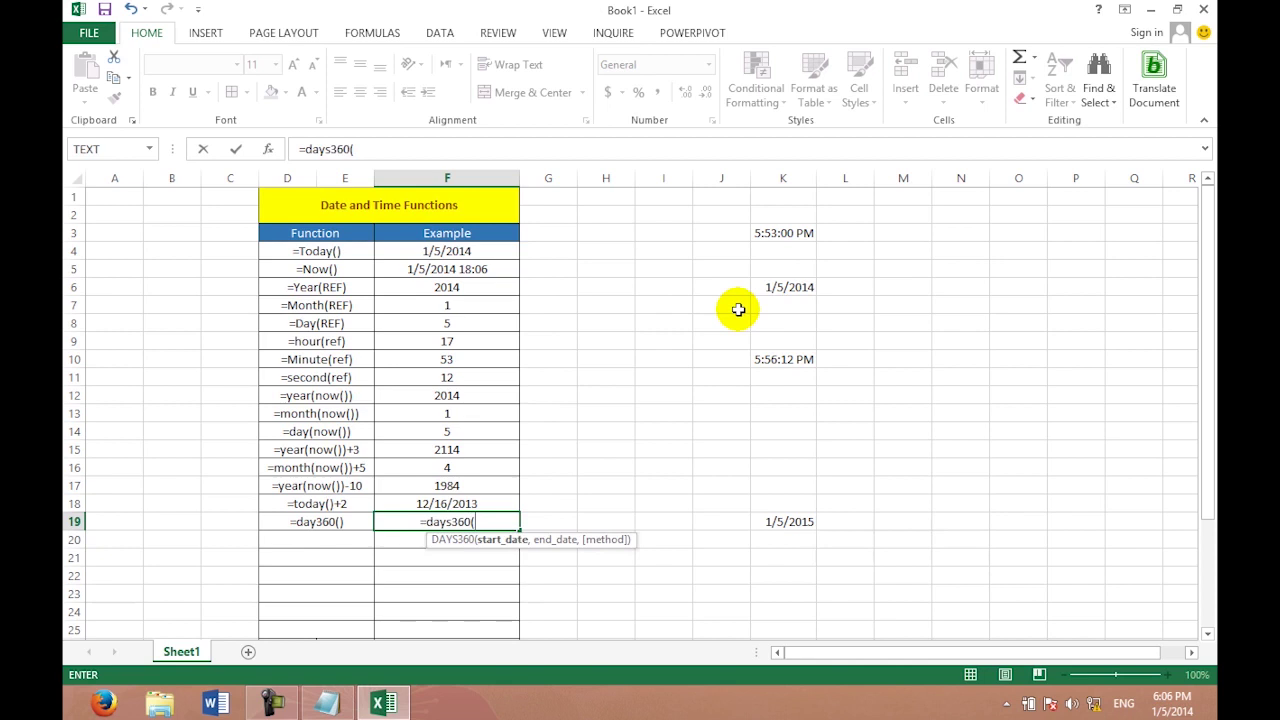
click(771, 288)
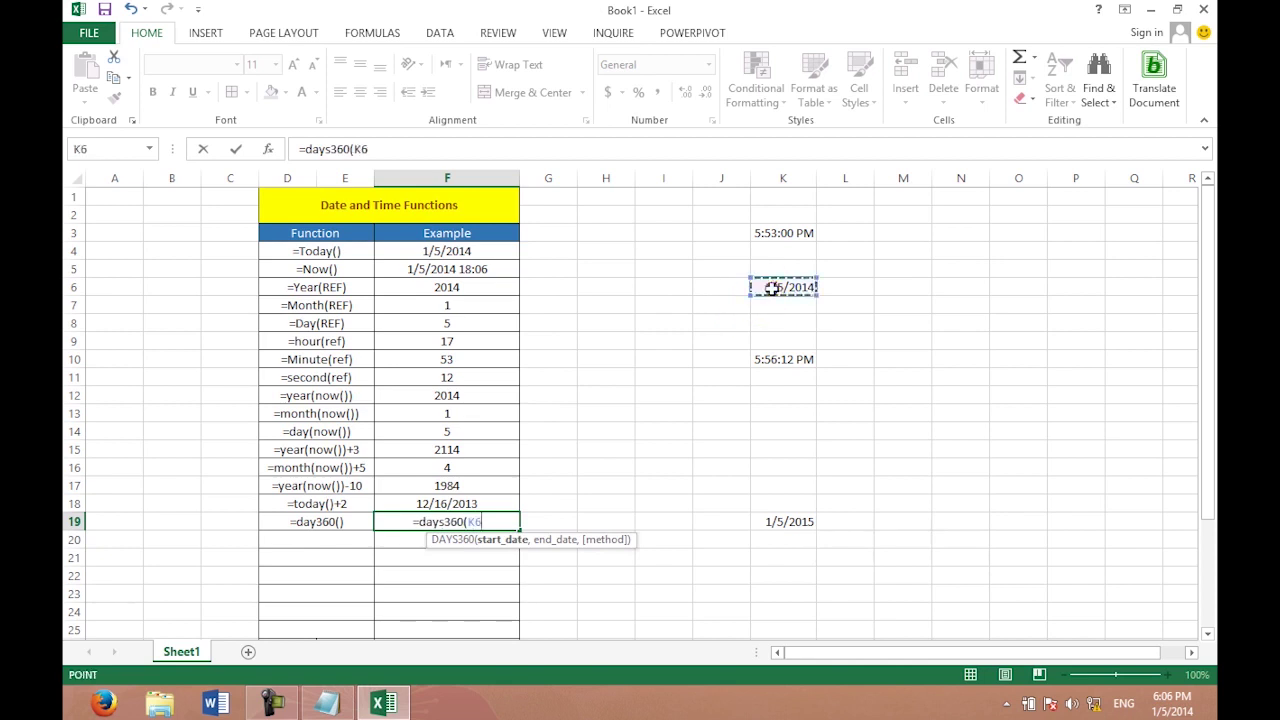
text(,)
click(810, 521)
text())
key(Return)
click(484, 522)
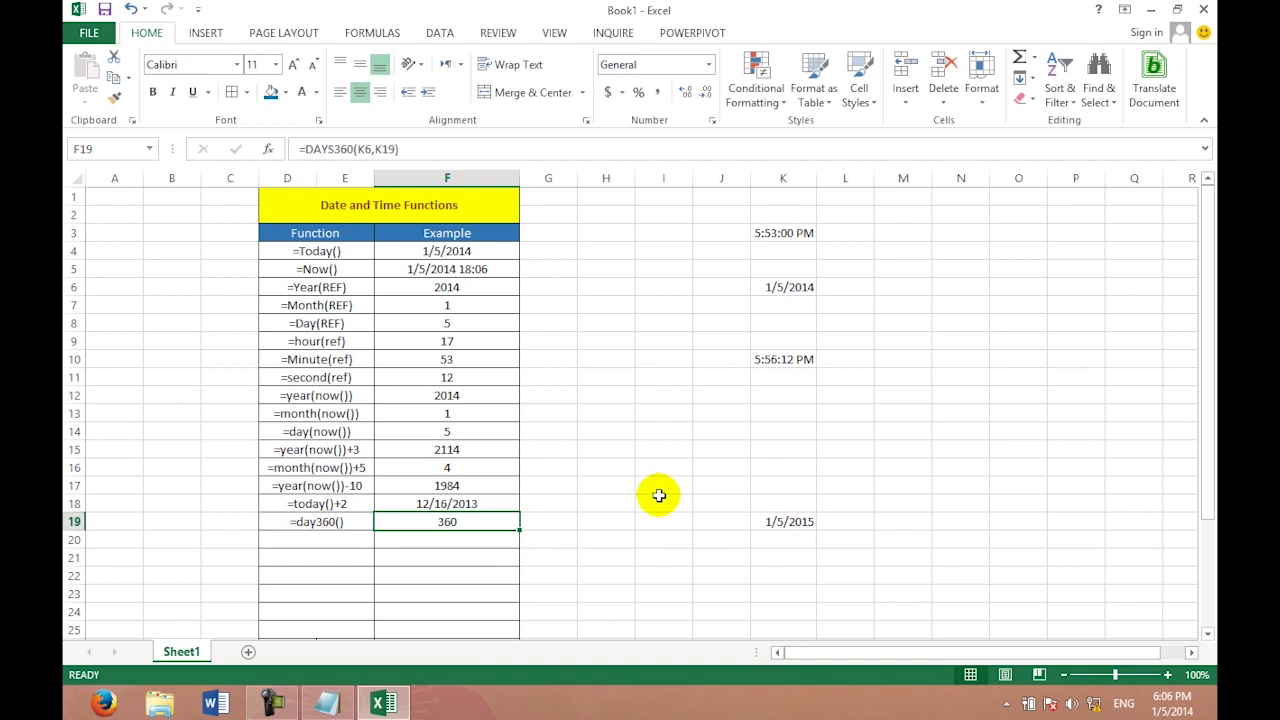
Change K19 to 1/5/2017 so F19 returns 1080.
click(808, 522)
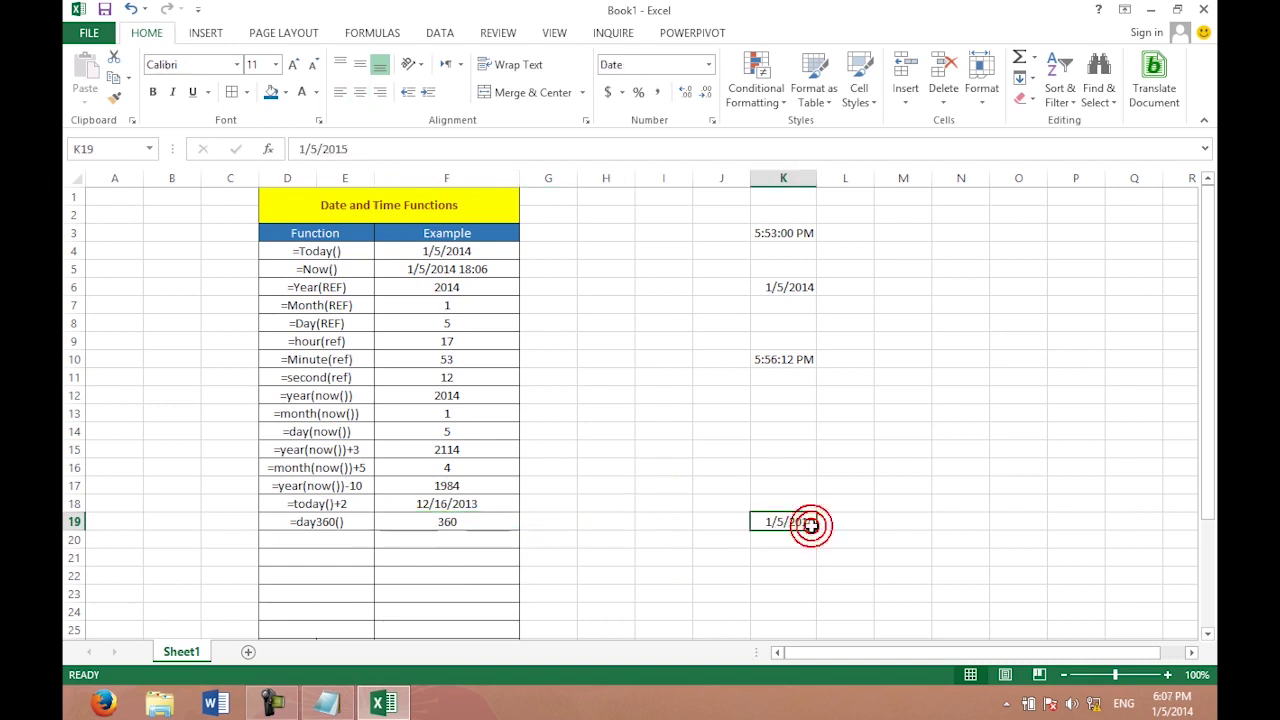
double_click(810, 524)
key(BackSpace)
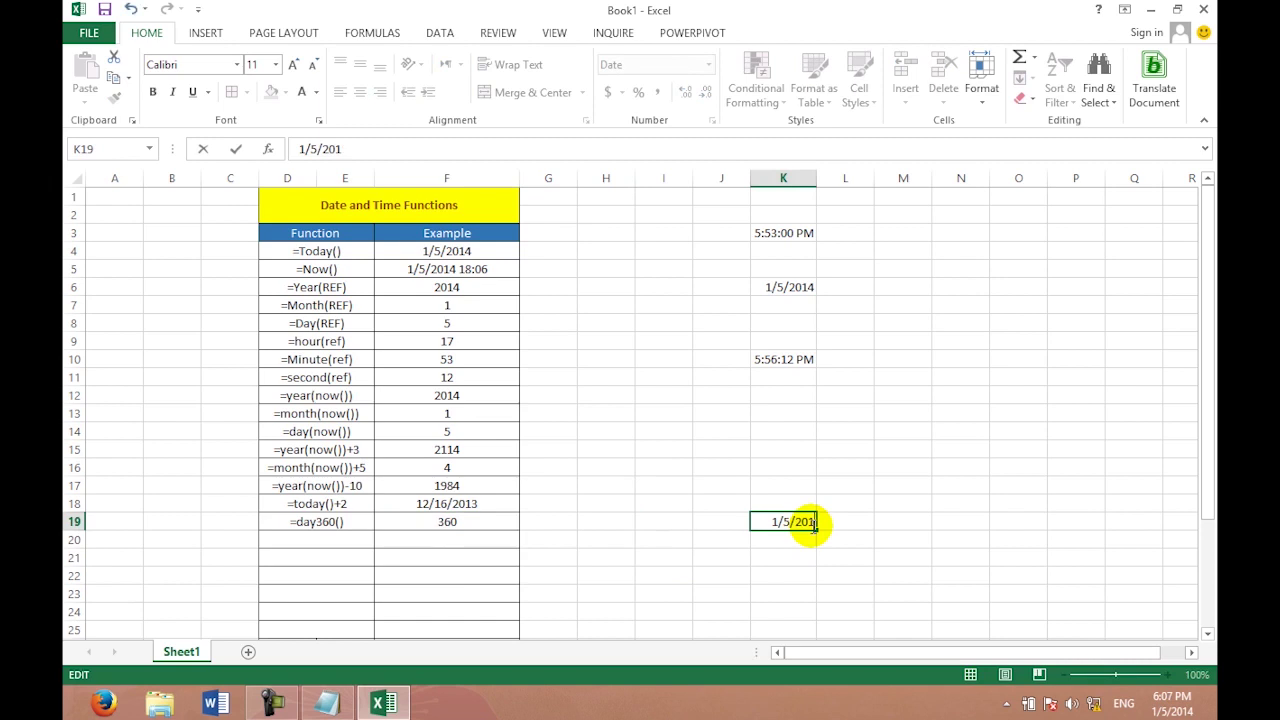
text(7)
click(860, 571)
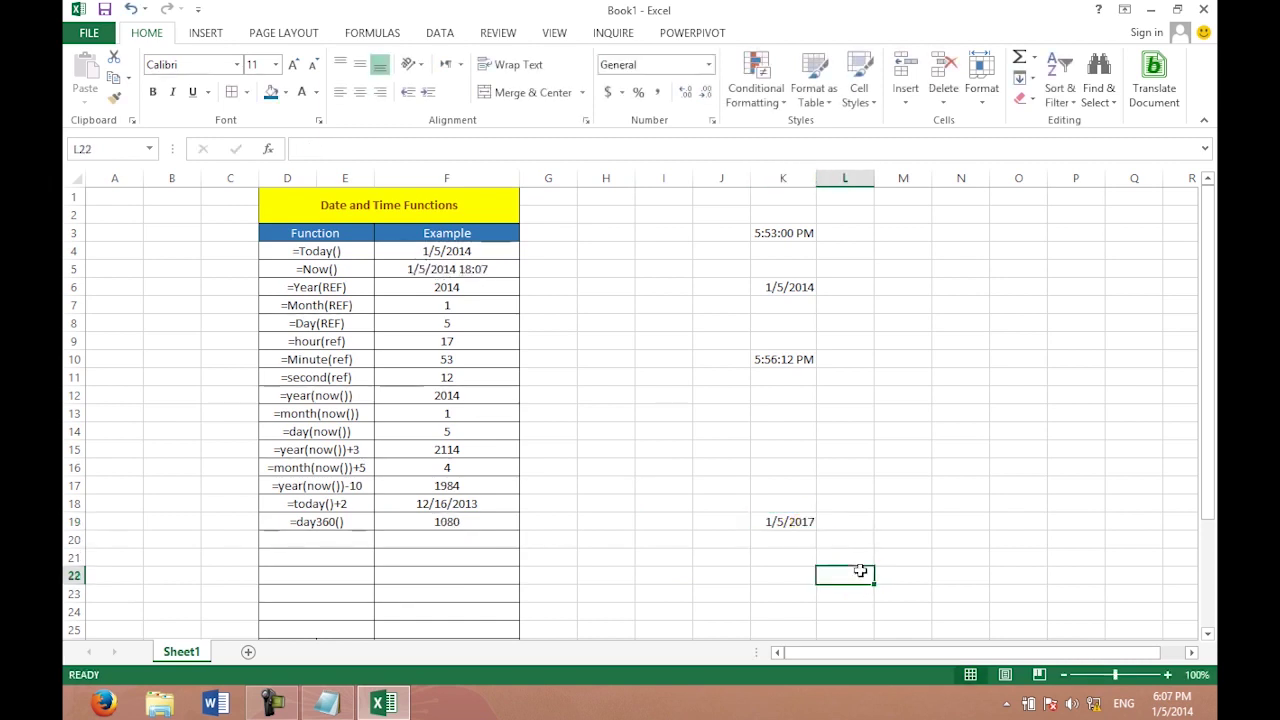
click(429, 521)
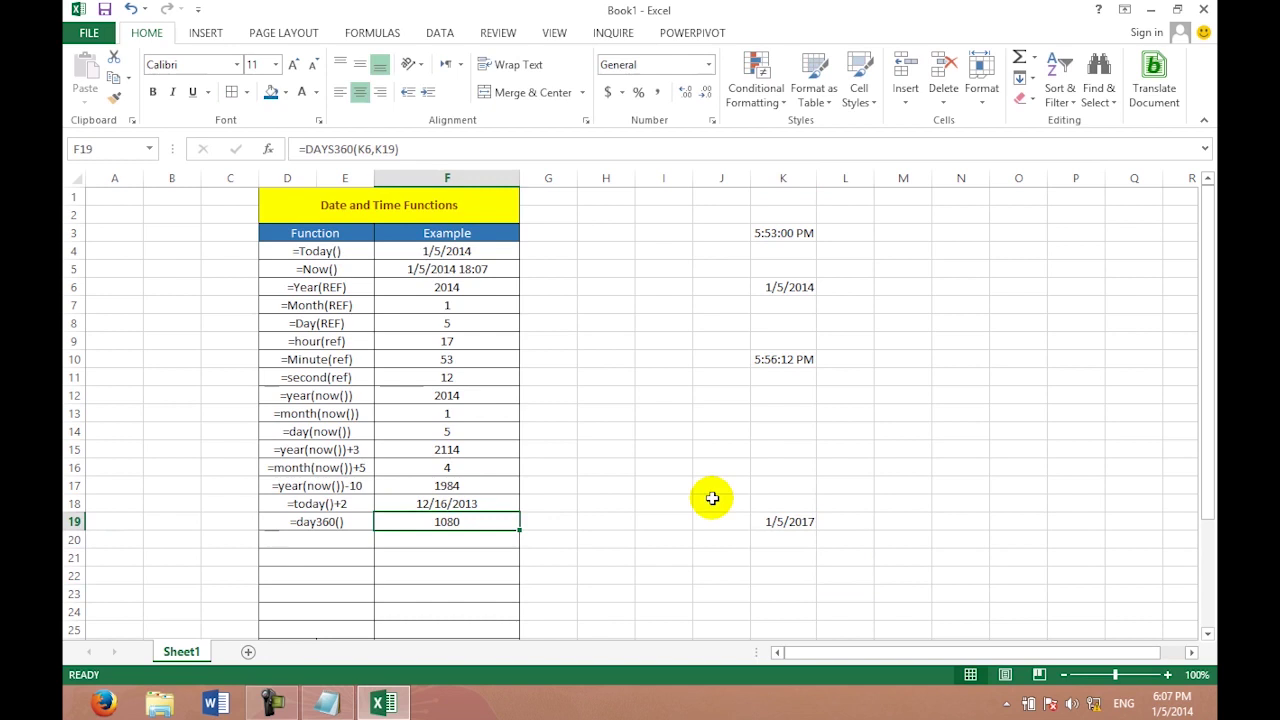
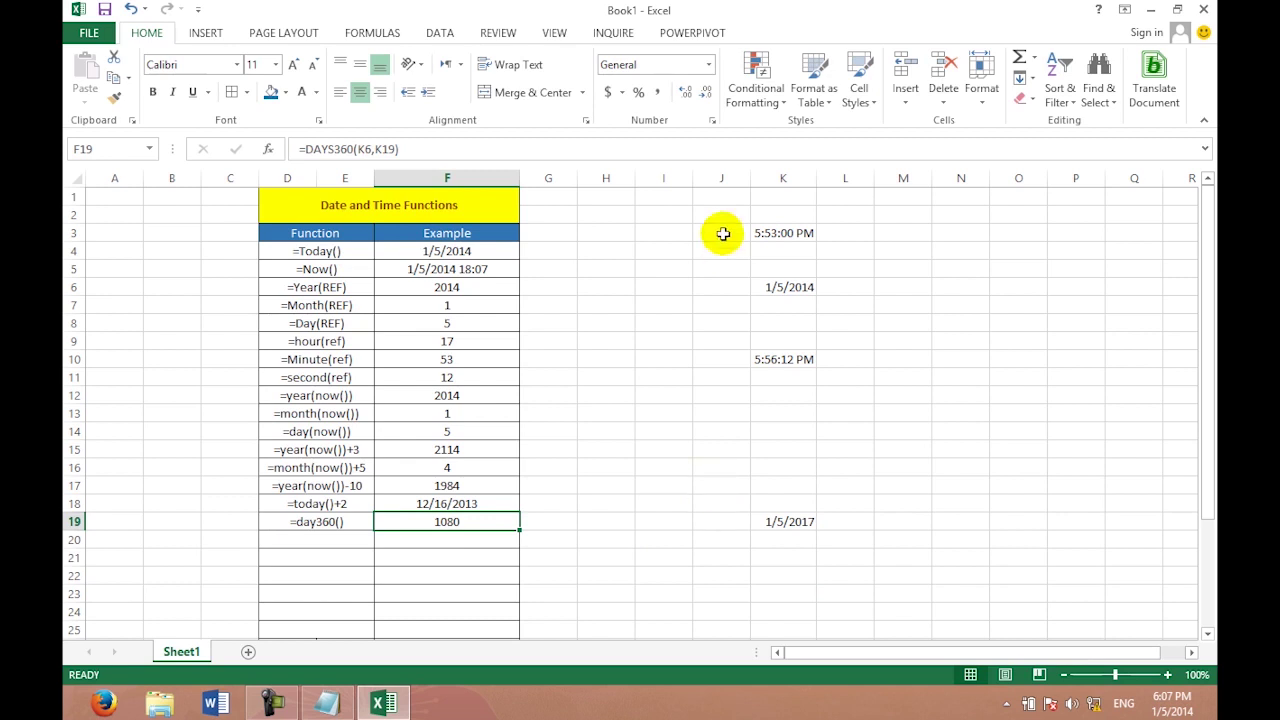
Delete the contents of J2:L20 so the dependent date examples reset to 1900 and 0.
drag(709, 214, 832, 550)
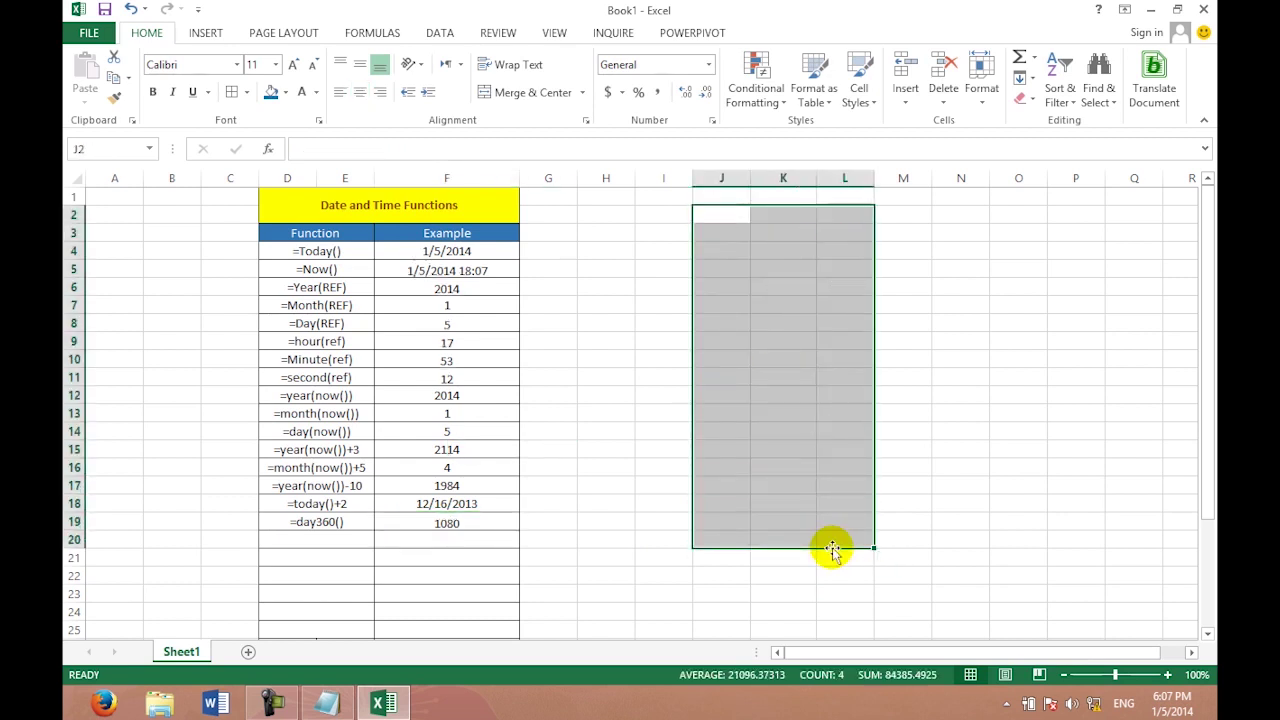
key(Delete)
click(960, 376)
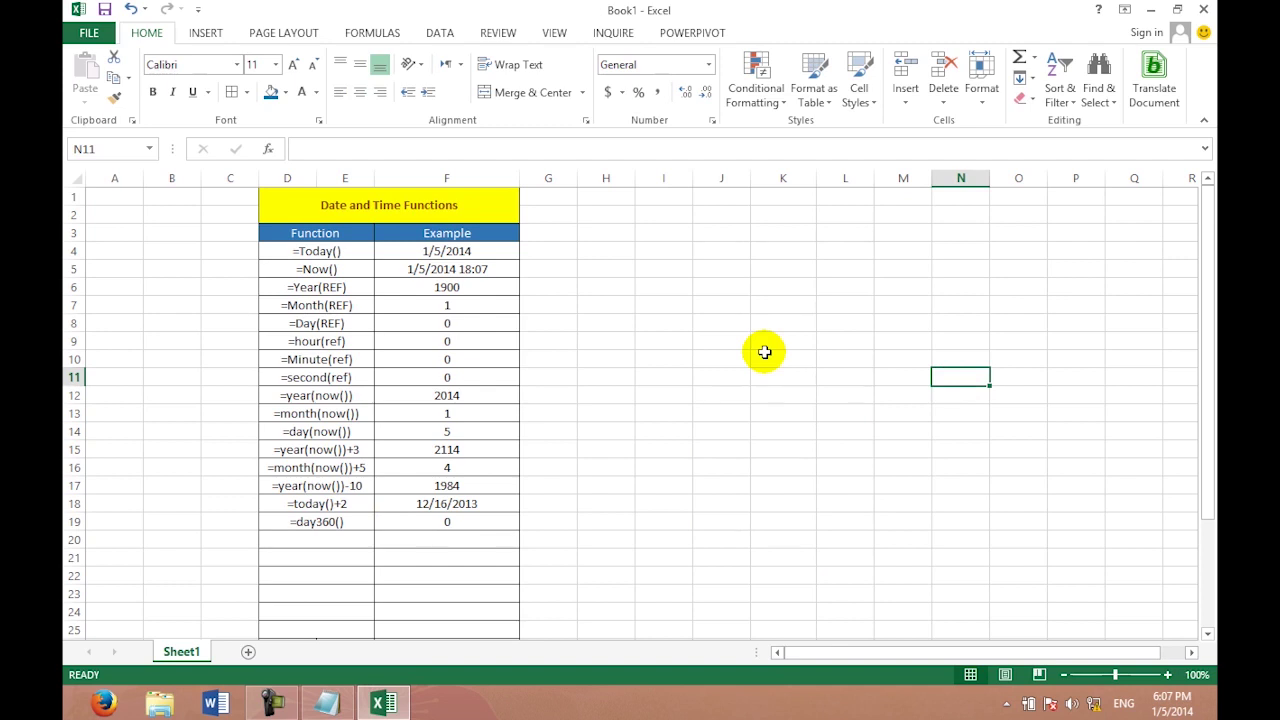
click(716, 250)
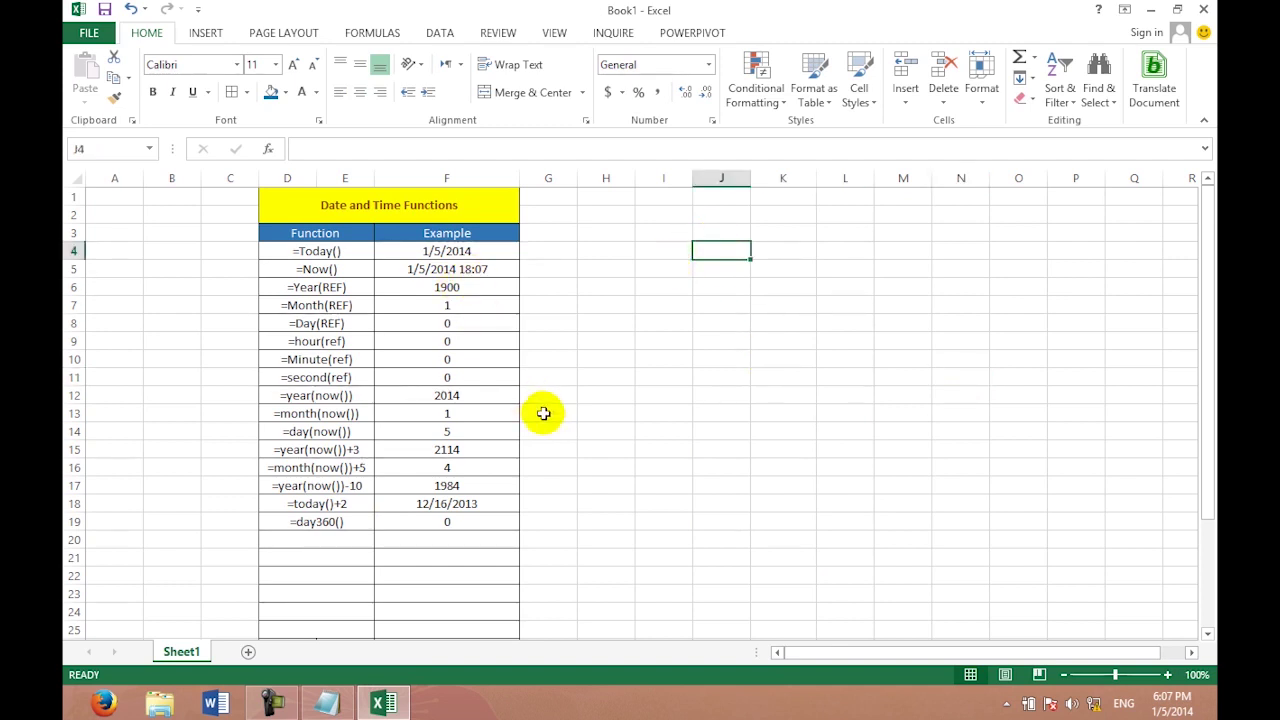
click(1211, 237)
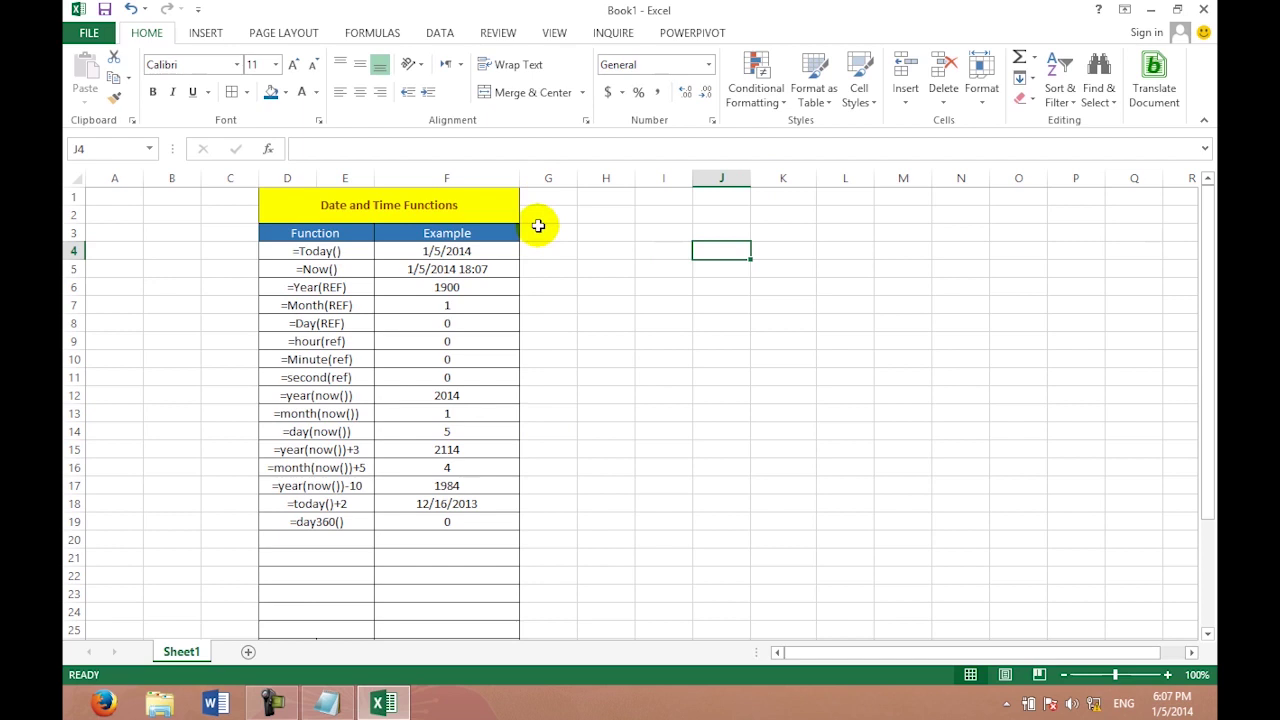
Rename Sheet1 to 'Date and Time Functions'.
right_click(181, 651)
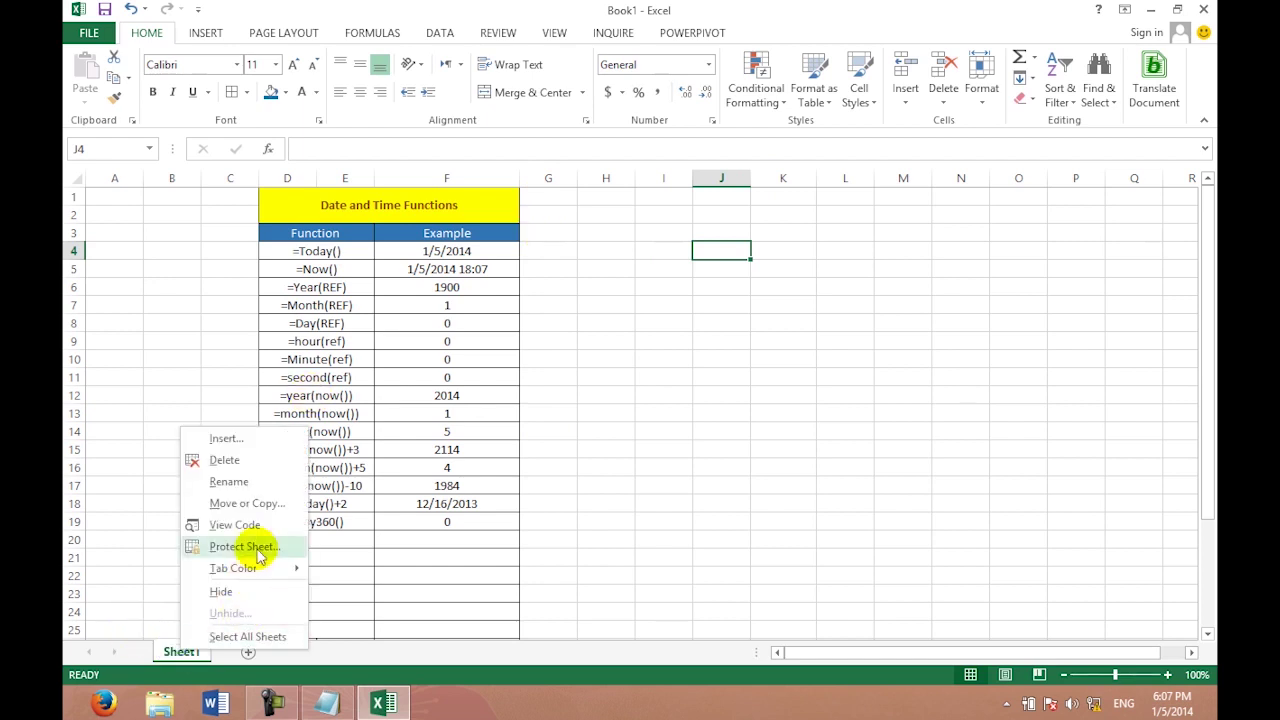
click(250, 479)
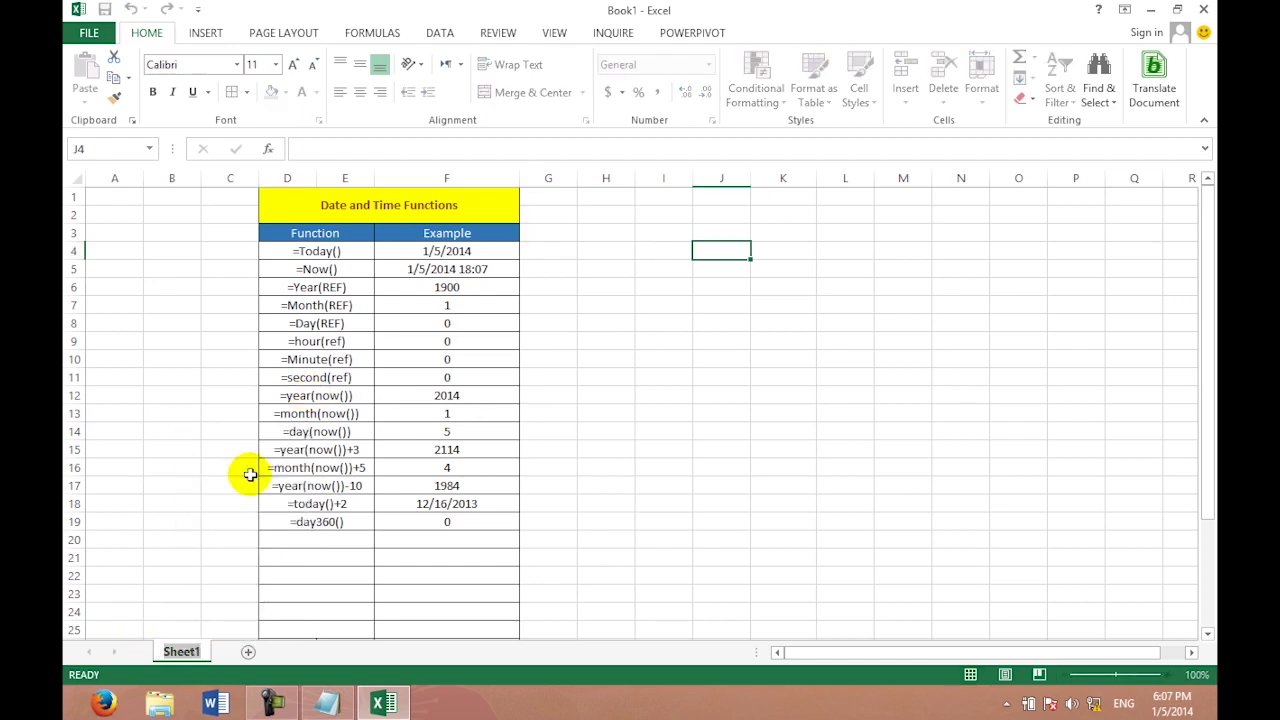
text(Date and Time Functions)
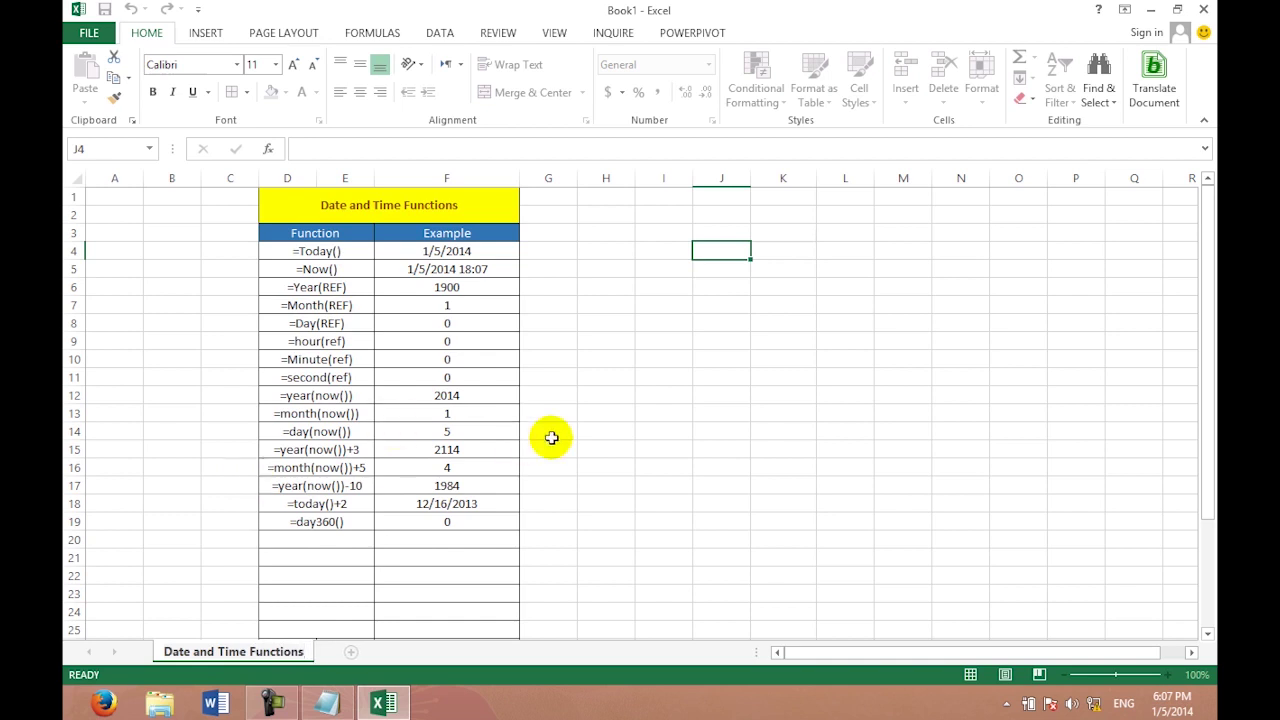
click(549, 433)
Add a new sheet and rename it 'Database Functions'.
click(351, 651)
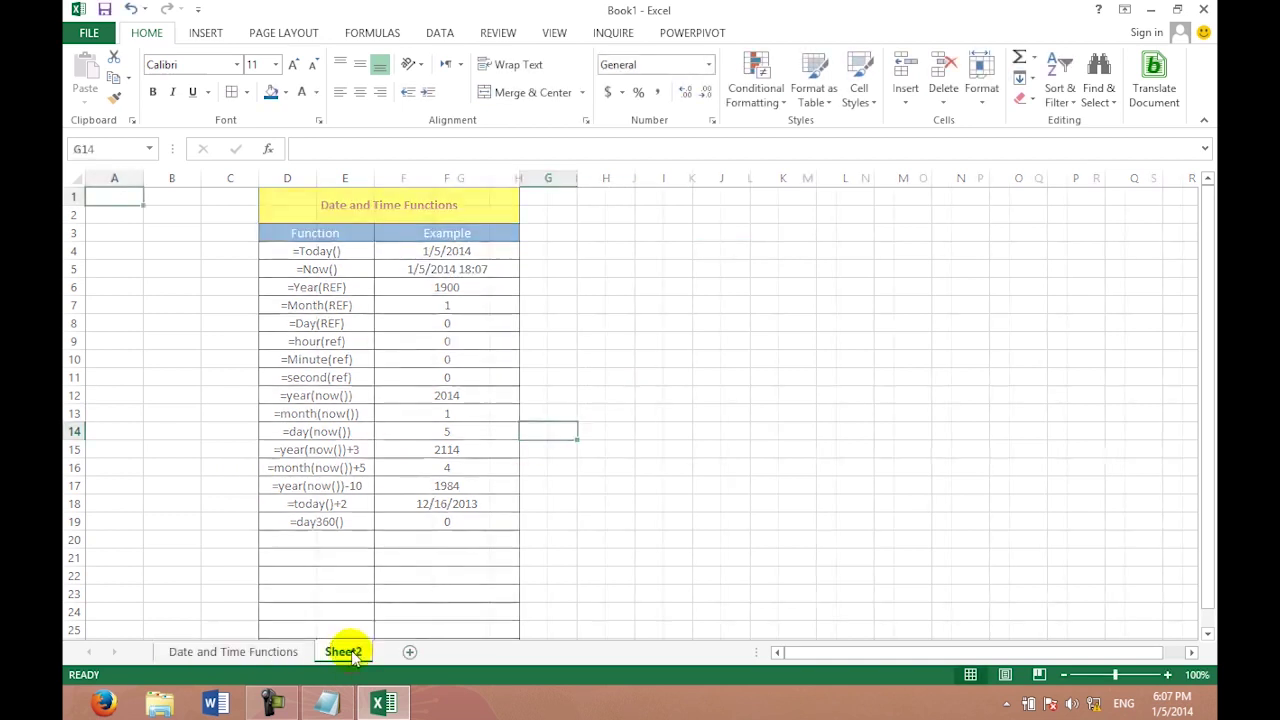
right_click(351, 655)
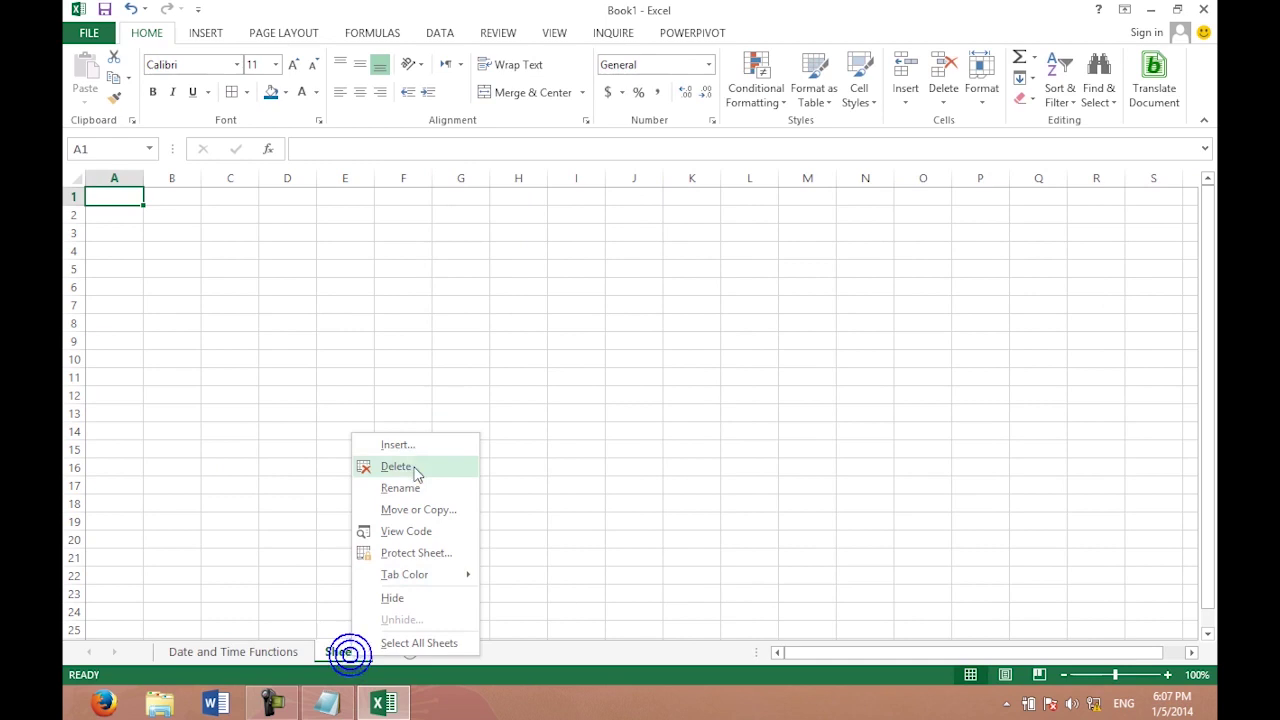
click(408, 487)
text(D)
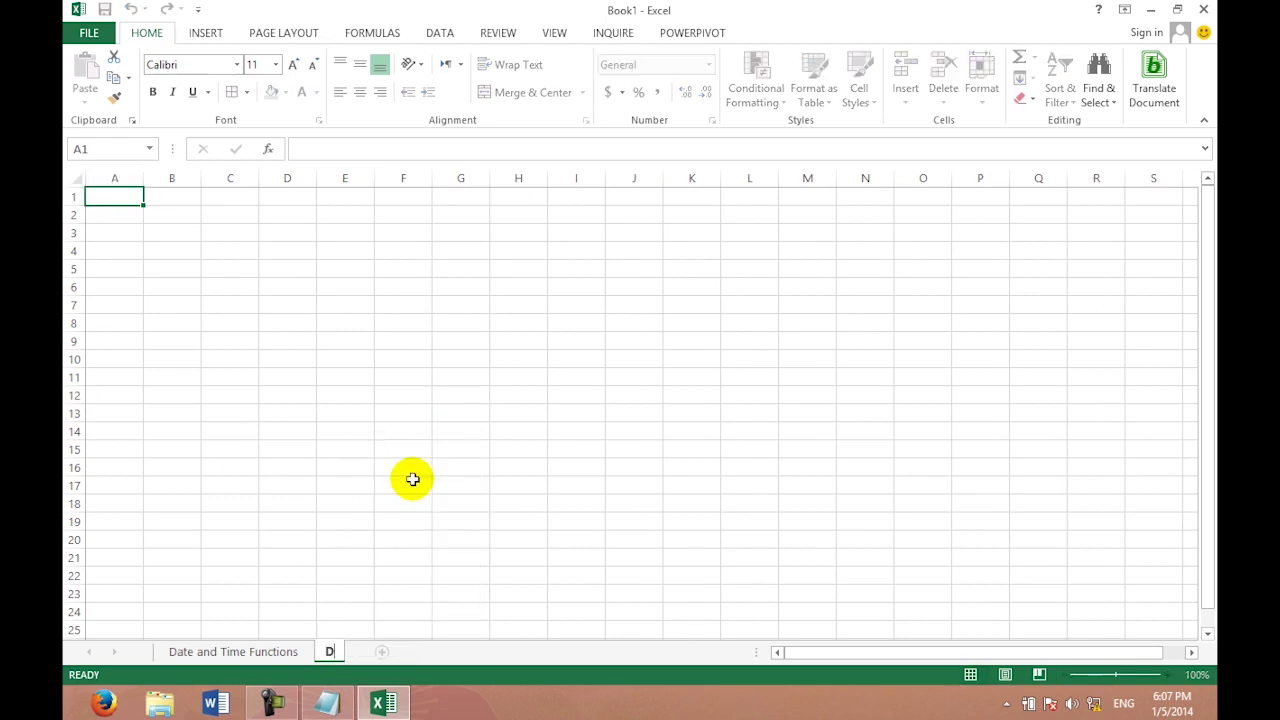
text(atabase )
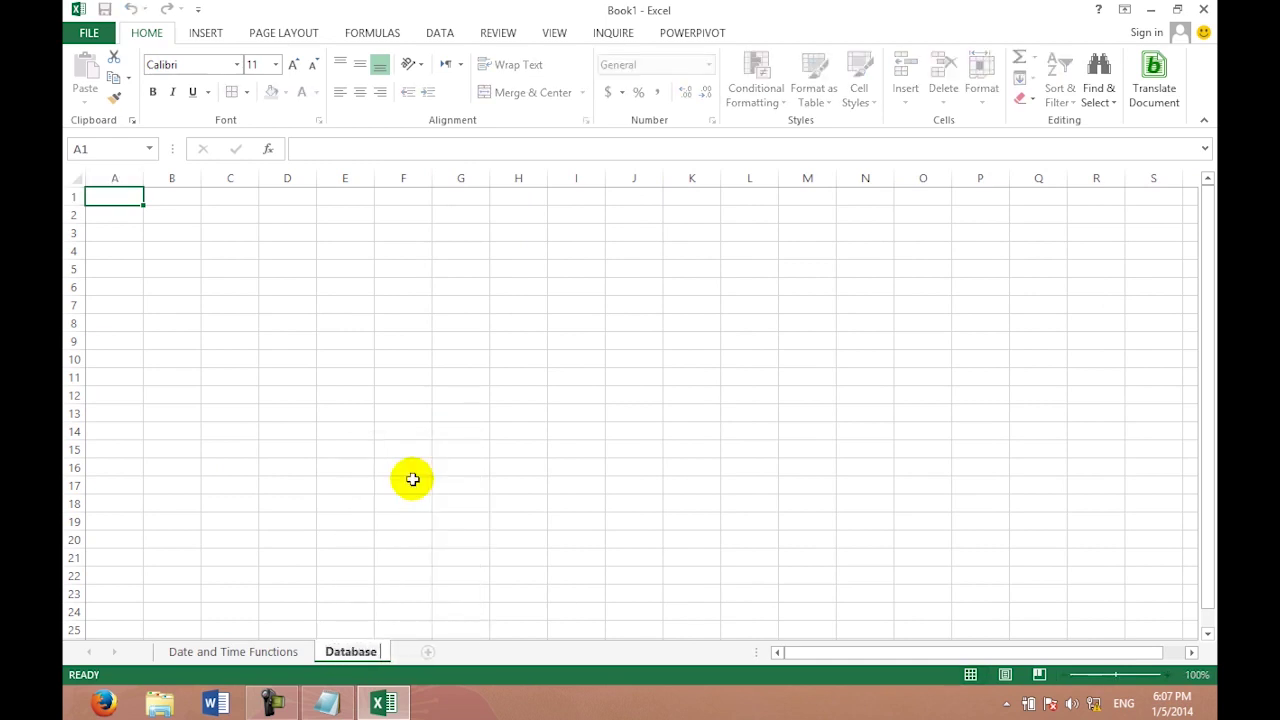
text(Functions)
click(565, 393)
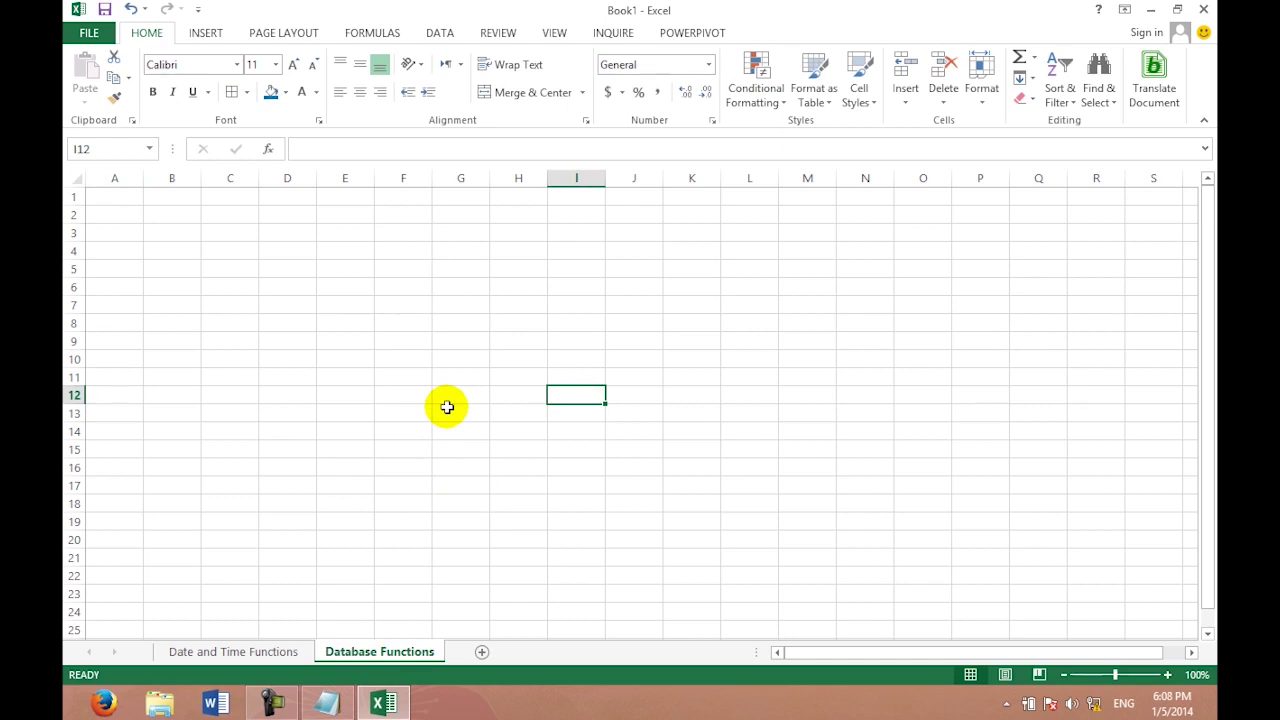
drag(123, 197, 188, 201)
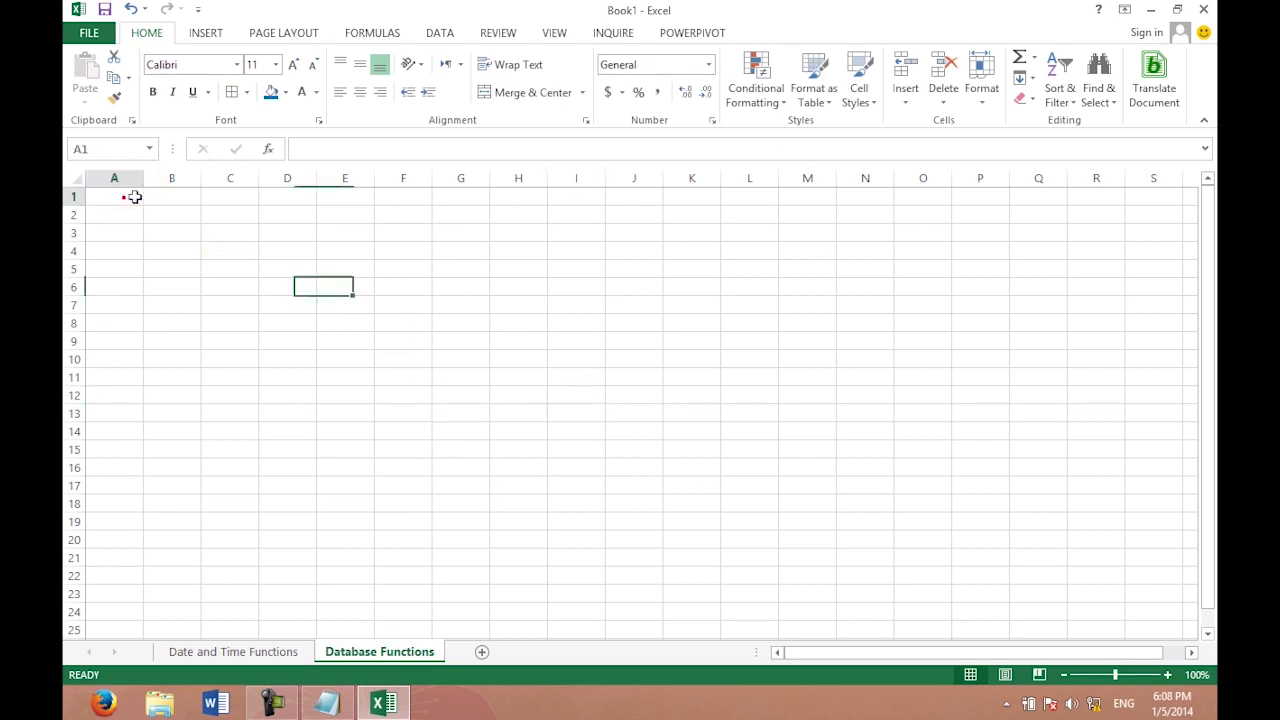
Type the headings No, Name, Department and Fess across row 1 starting at A1.
click(183, 317)
click(126, 196)
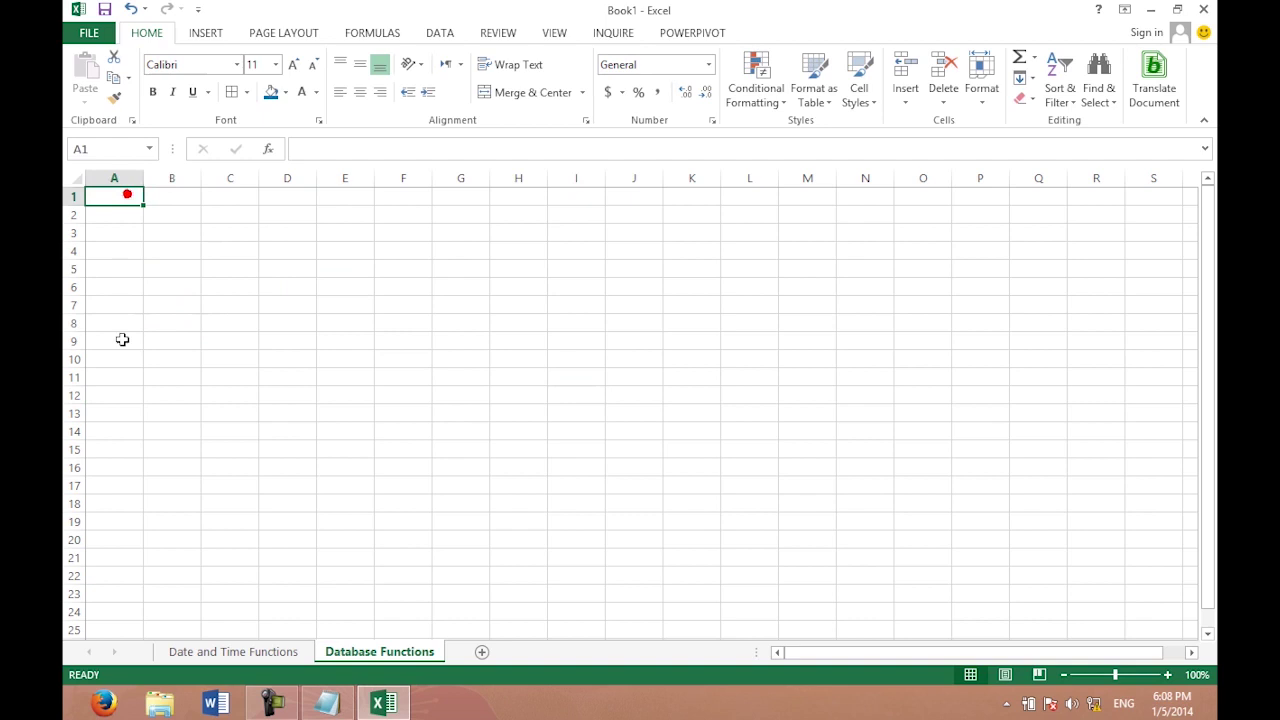
text(NO)
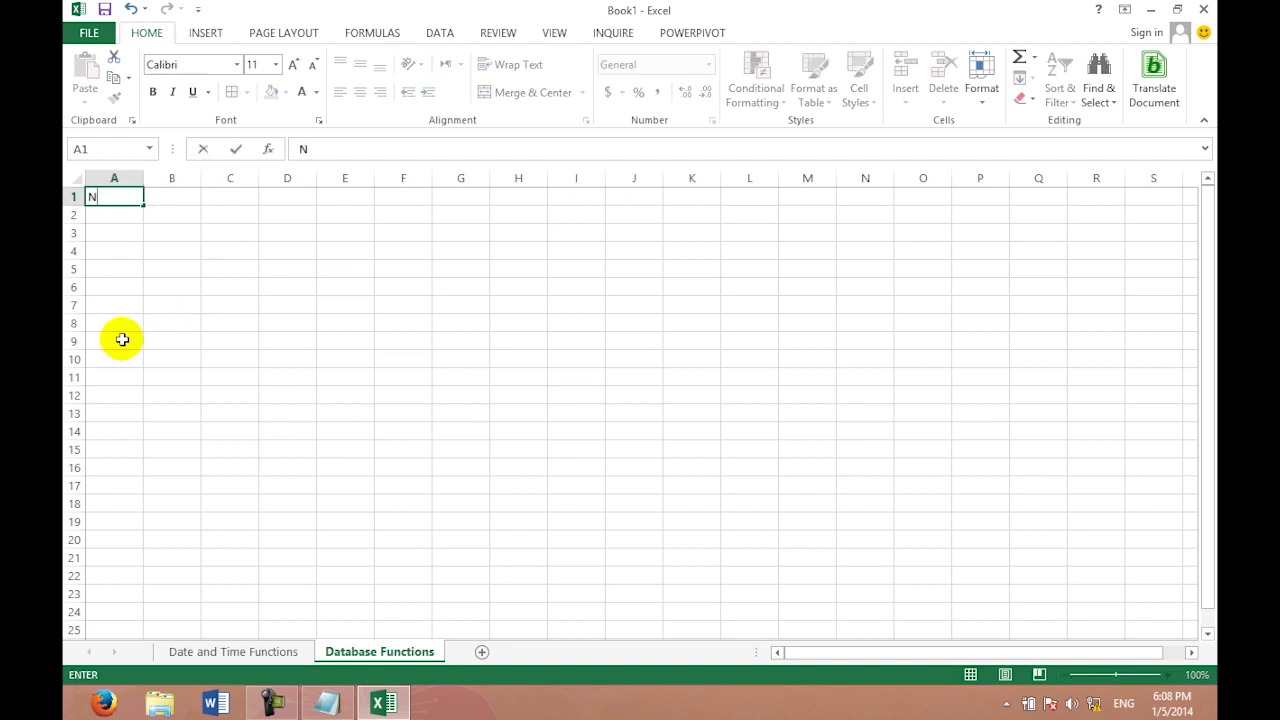
key(ctrl+Return)
key(Right)
text(Name)
key(BackSpace)
key(BackSpace)
key(BackSpace)
text(ame)
key(Tab)
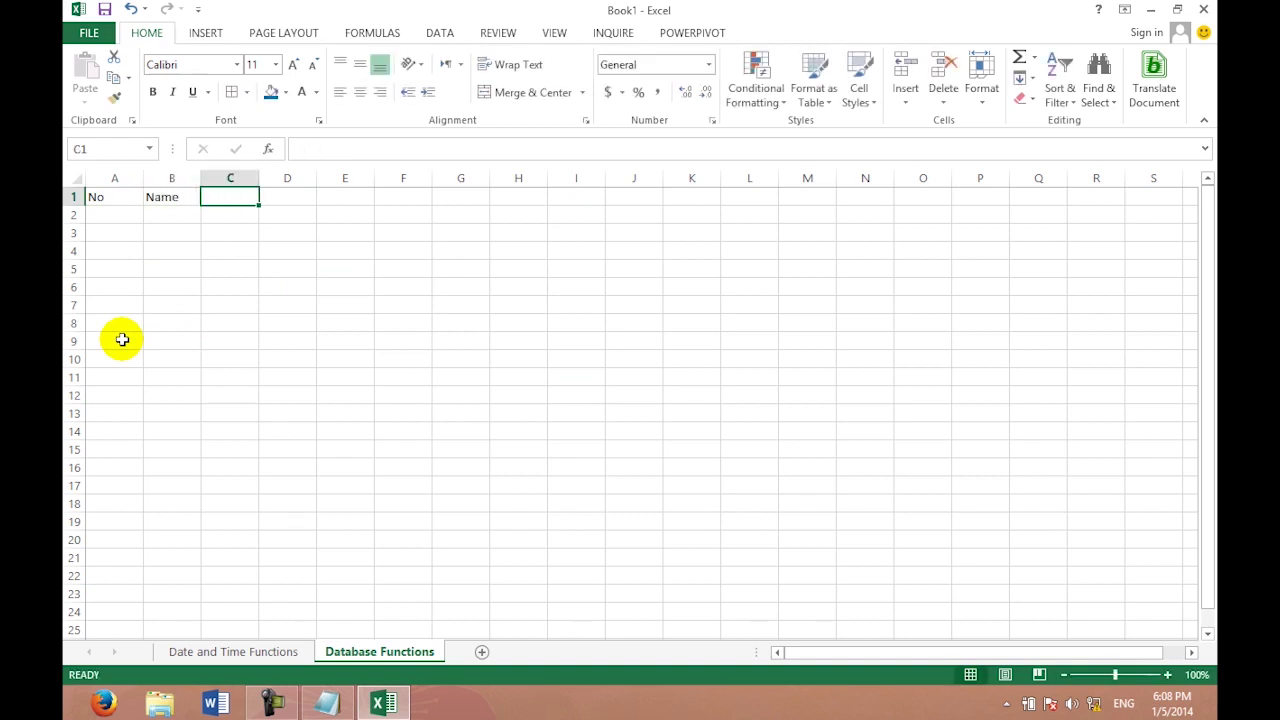
text(Department)
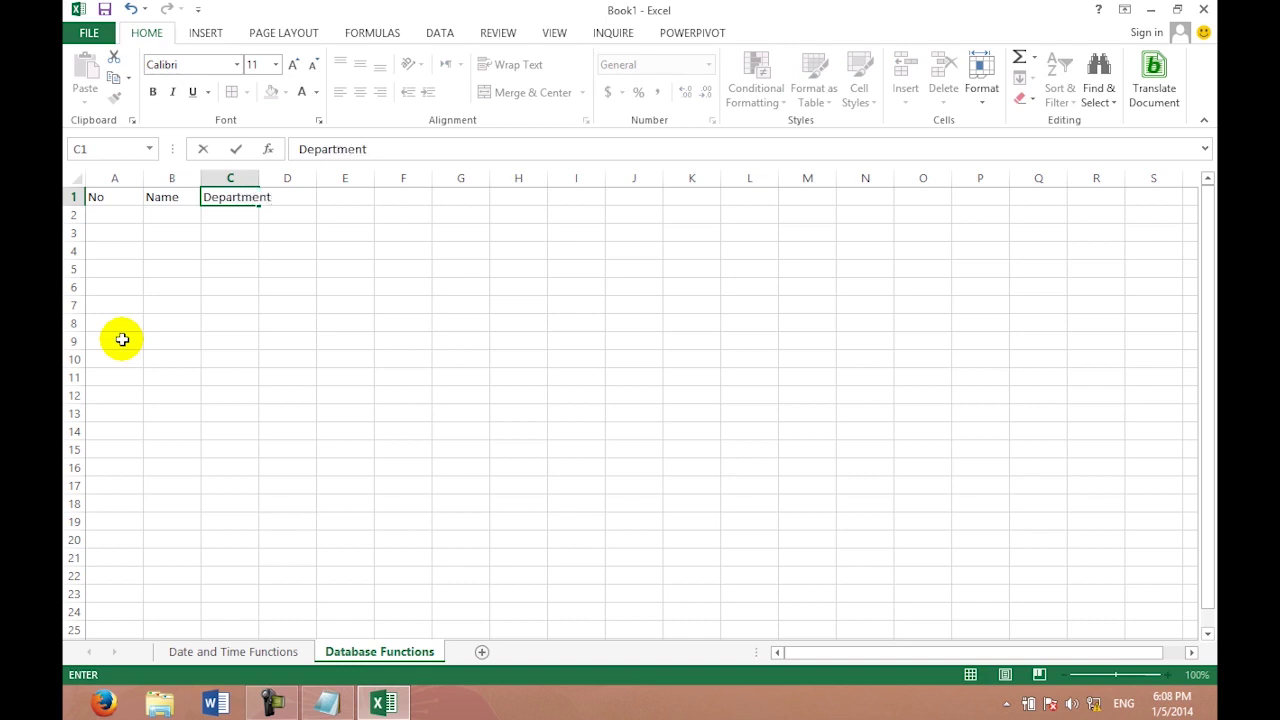
key(Tab)
text(Fe)
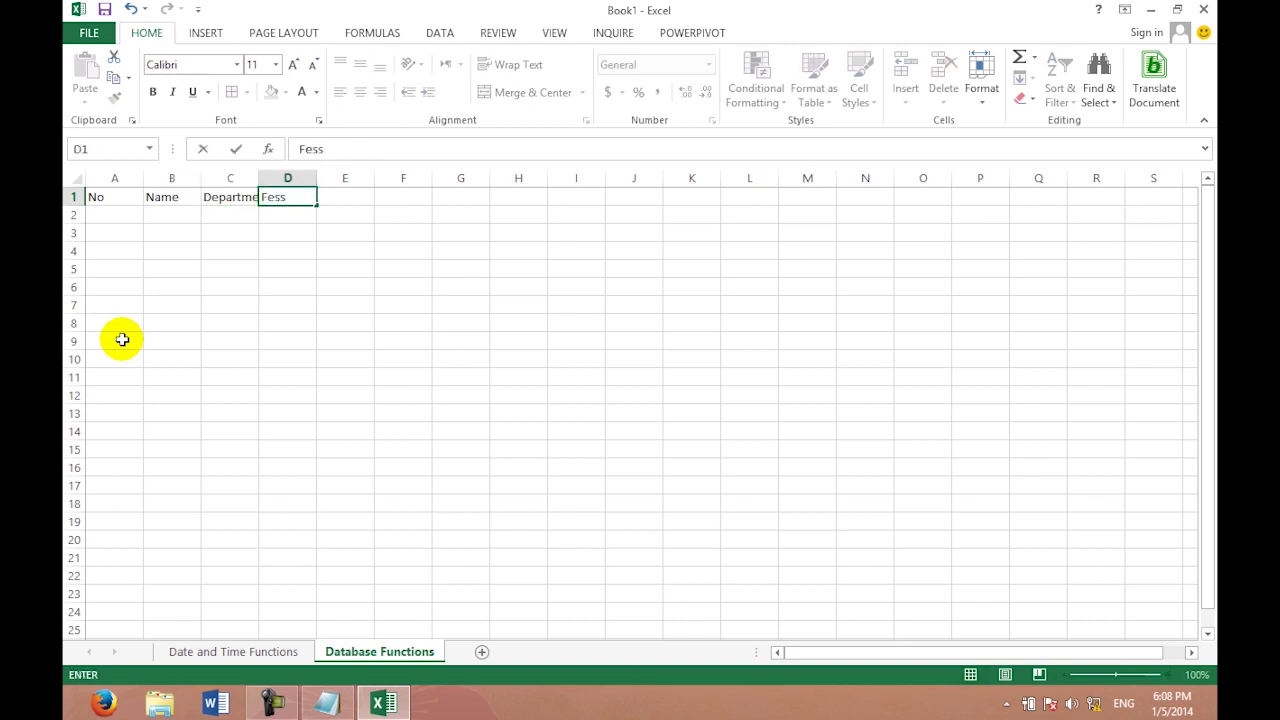
key(Tab)
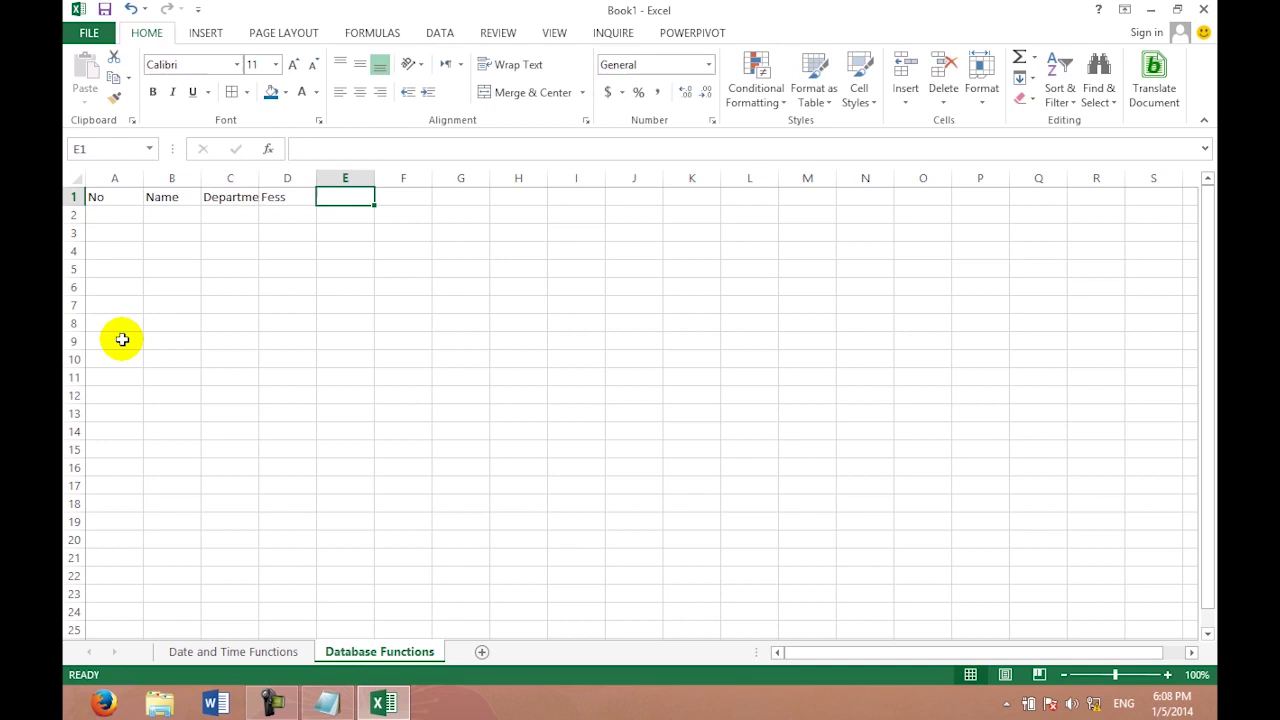
AutoFit columns A–D, then enter Time in D1 and Fess in E1.
double_click(143, 178)
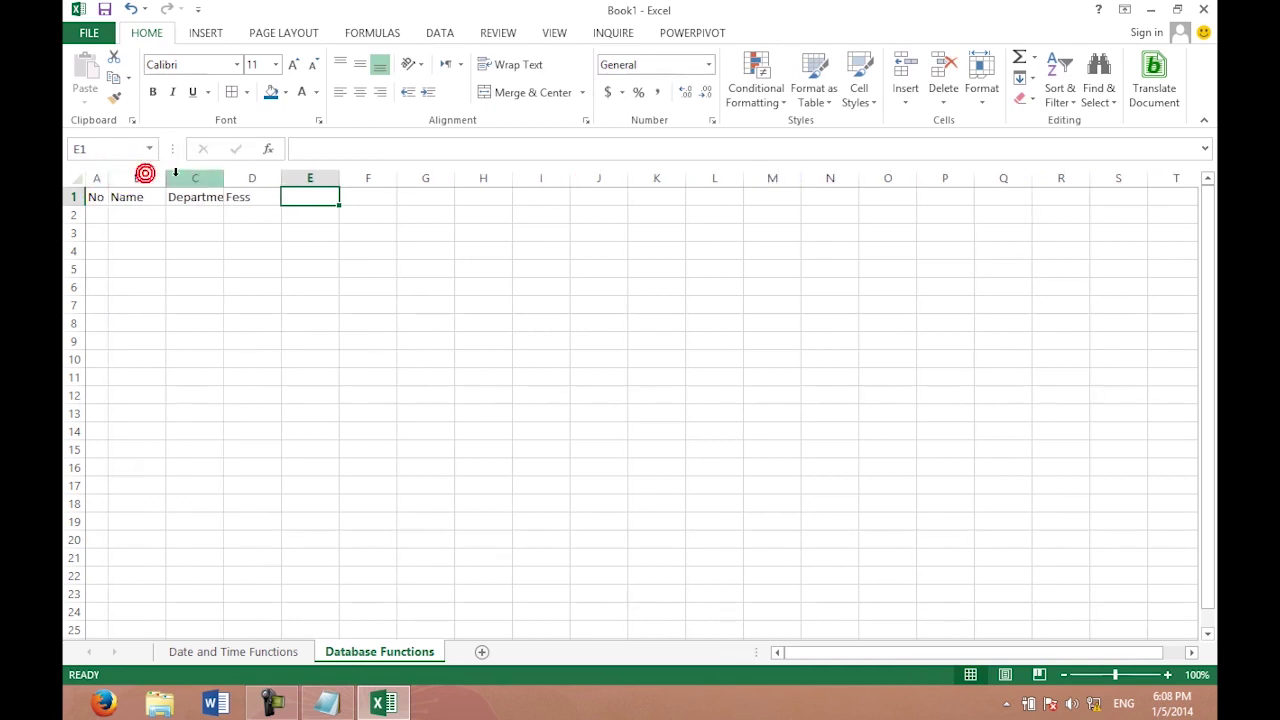
double_click(167, 178)
double_click(206, 177)
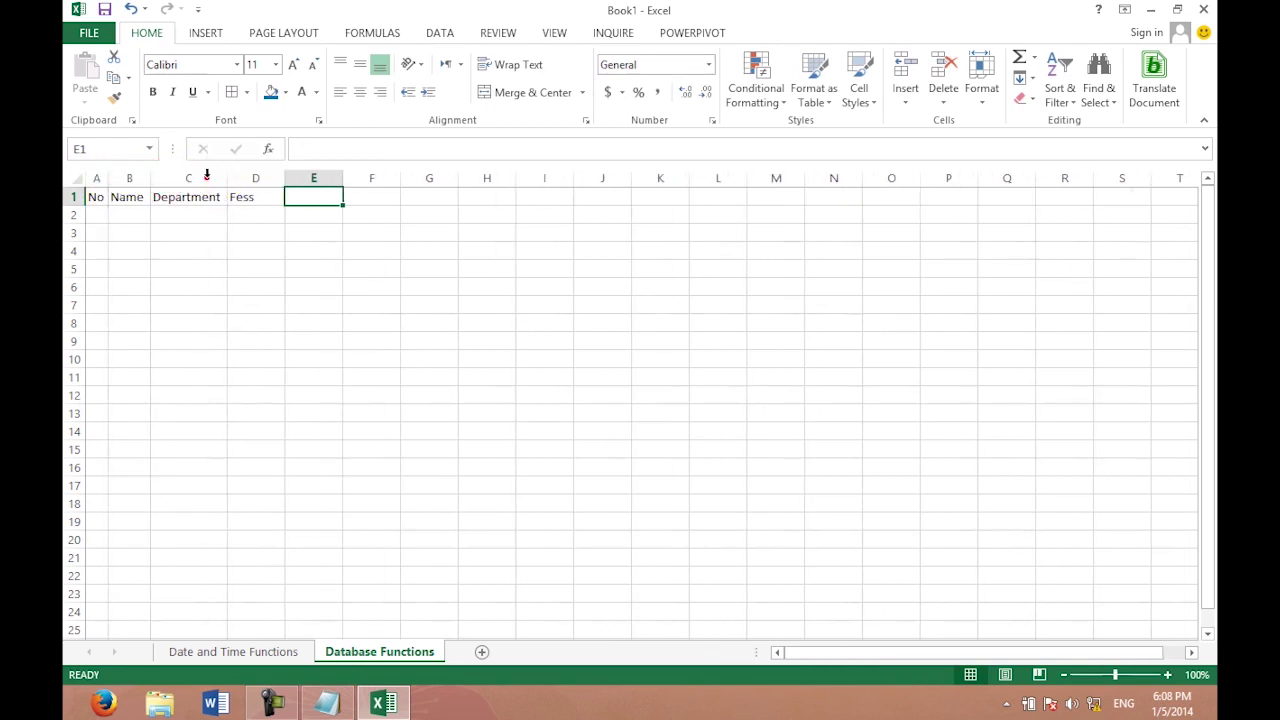
double_click(284, 177)
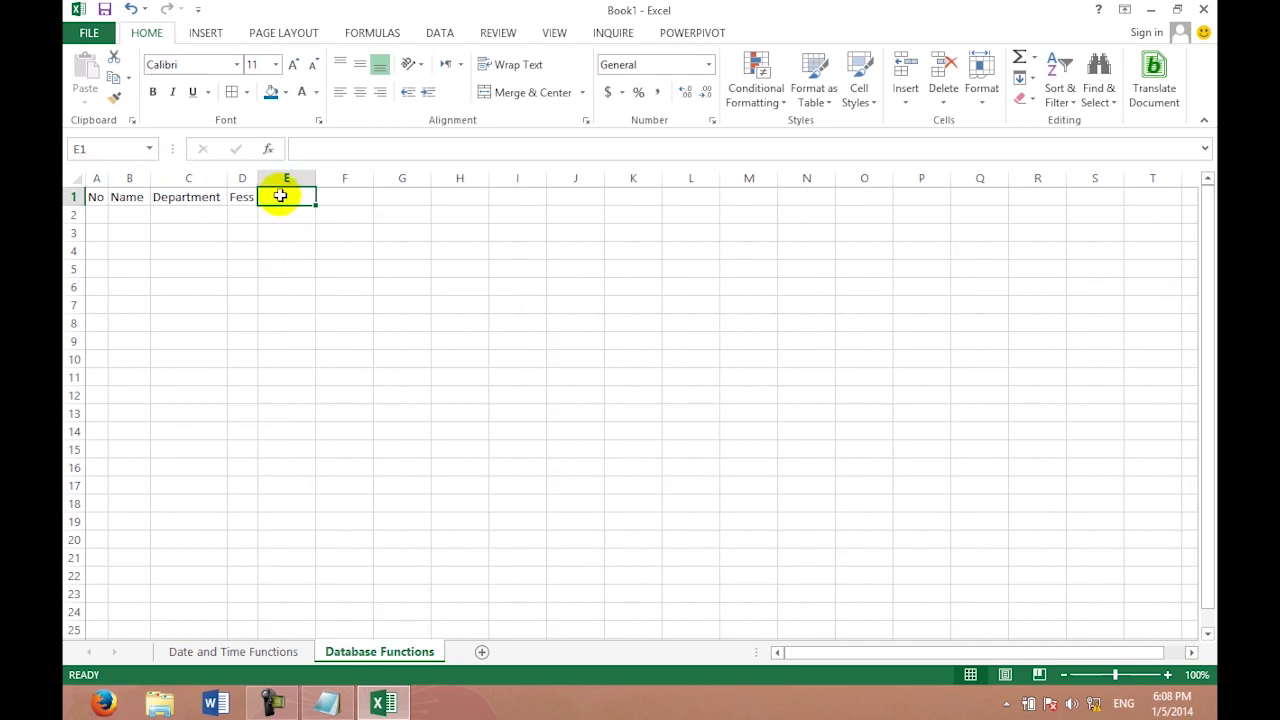
click(246, 200)
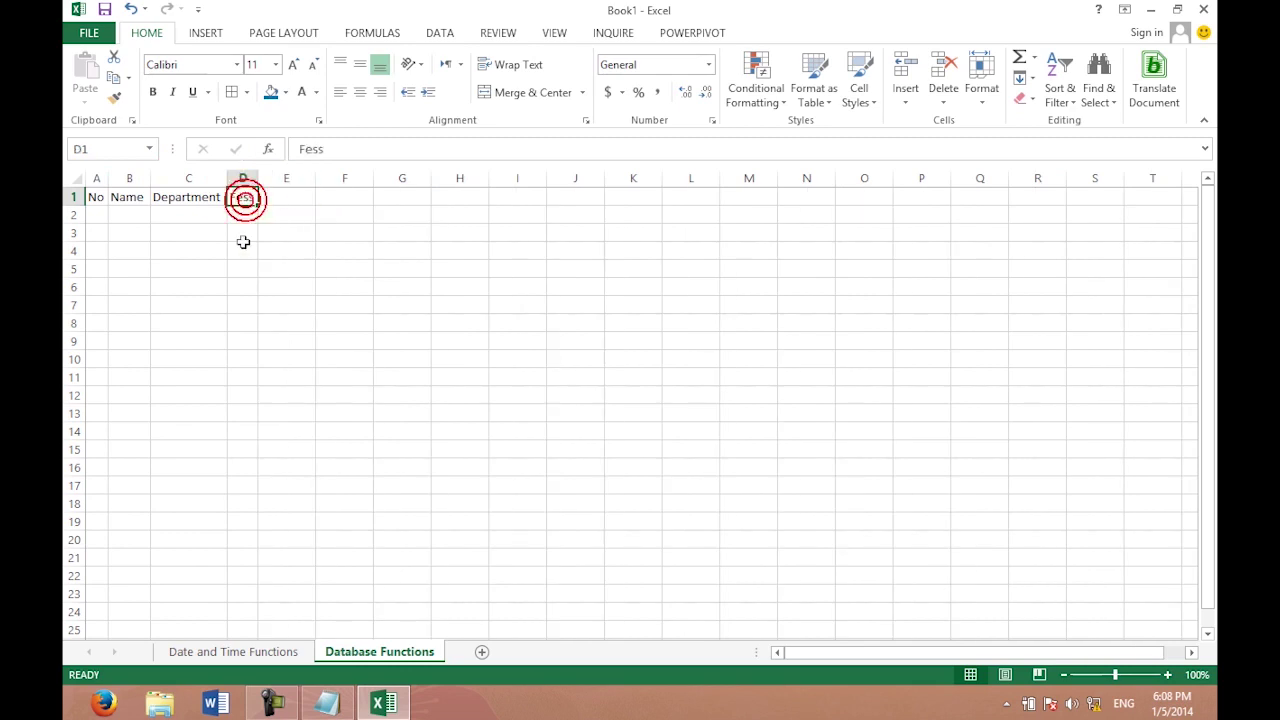
text(Time)
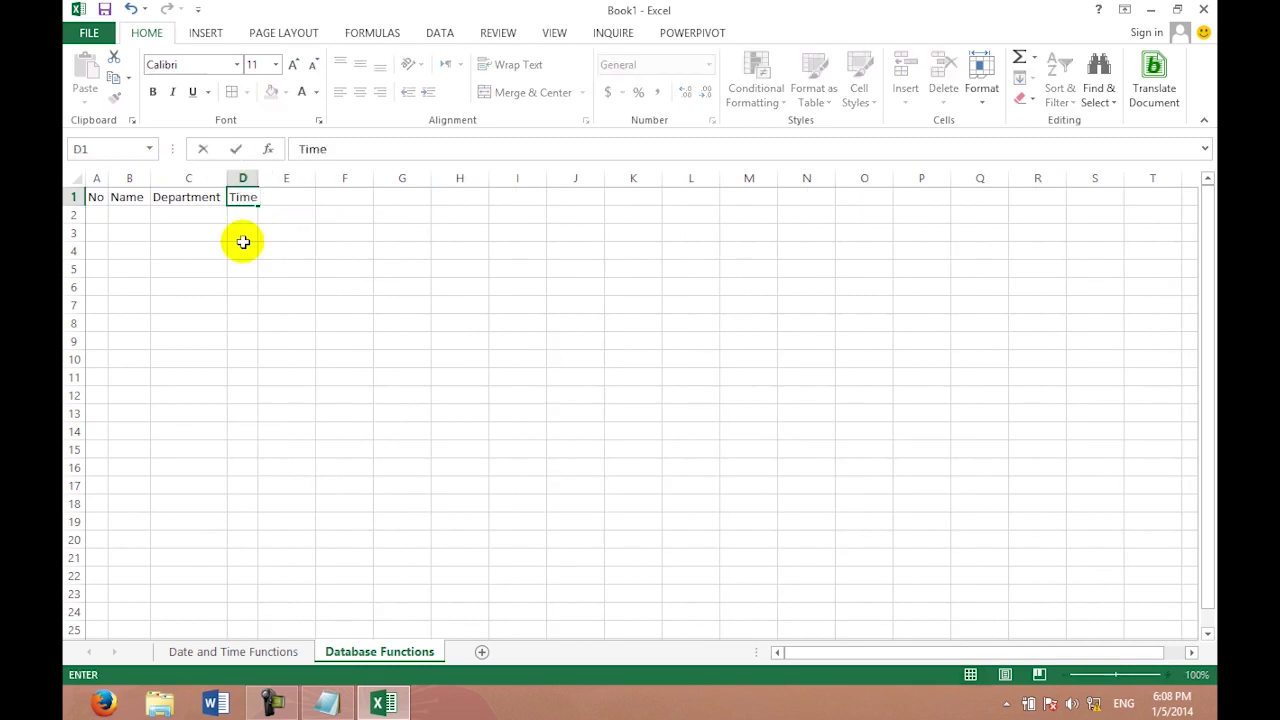
key(Tab)
text(F)
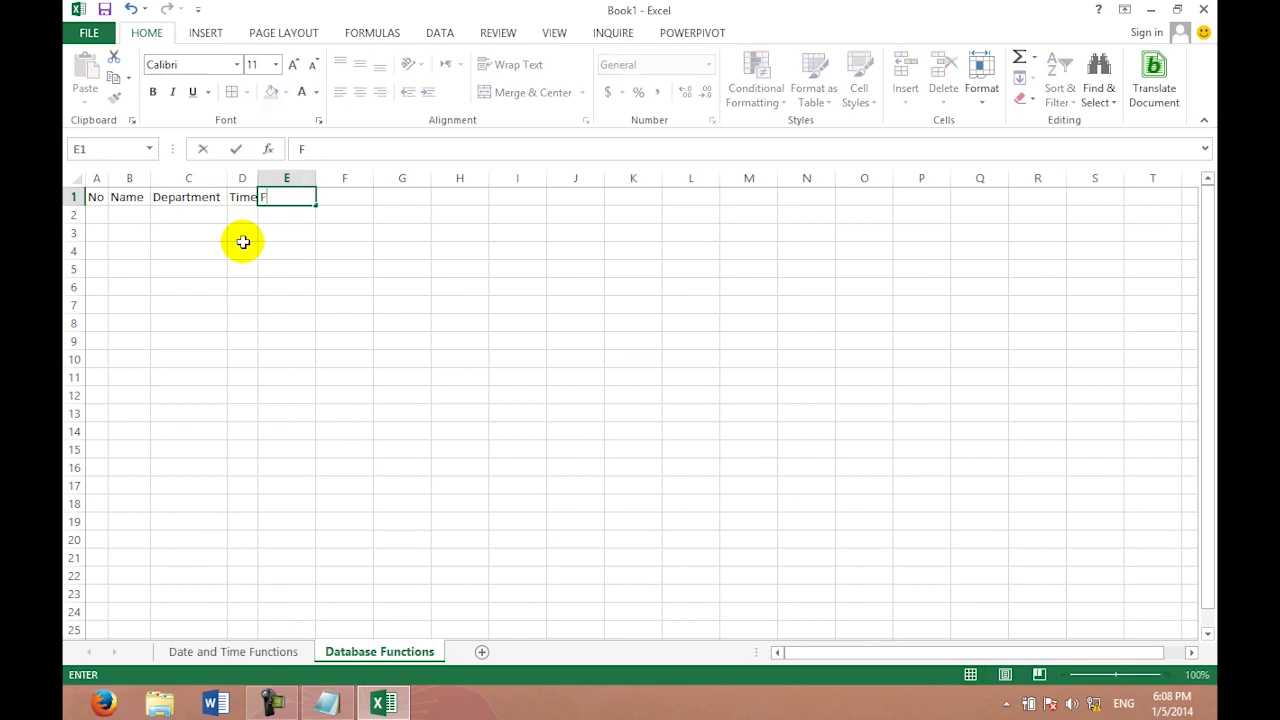
text(ess)
click(401, 249)
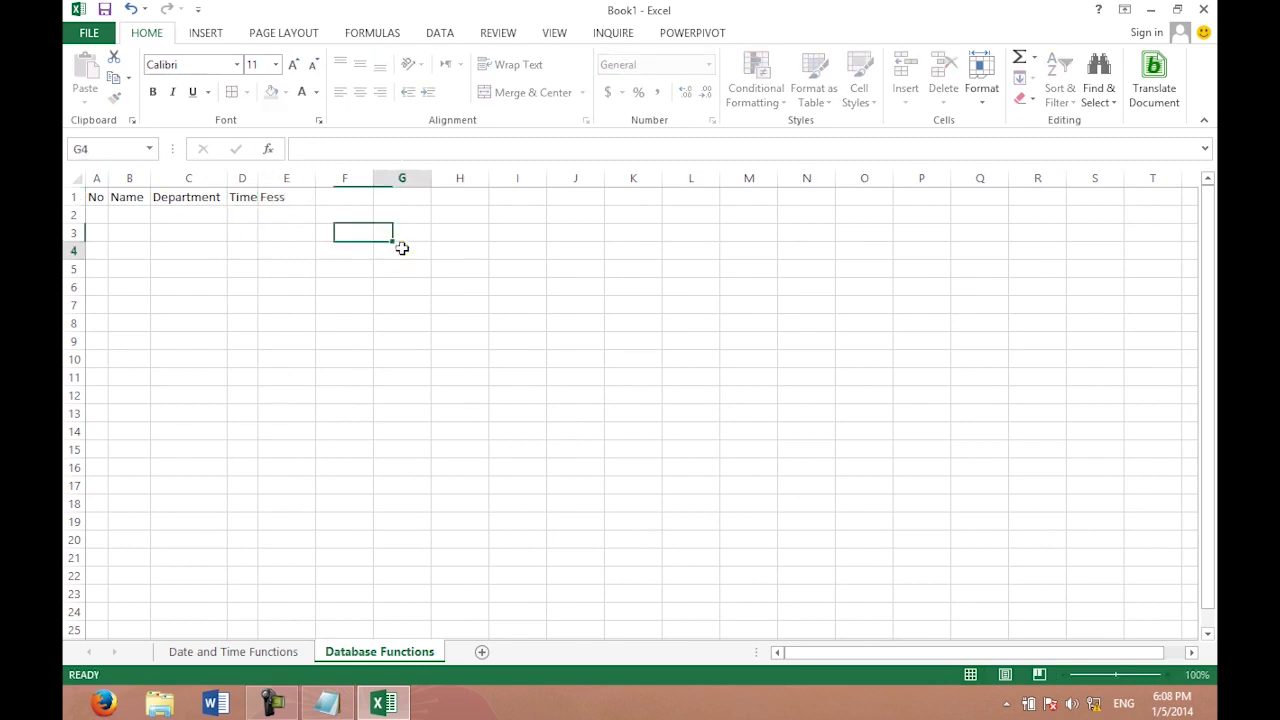
Enter 1 in A2 and drag down to start the No series.
click(96, 214)
text(1)
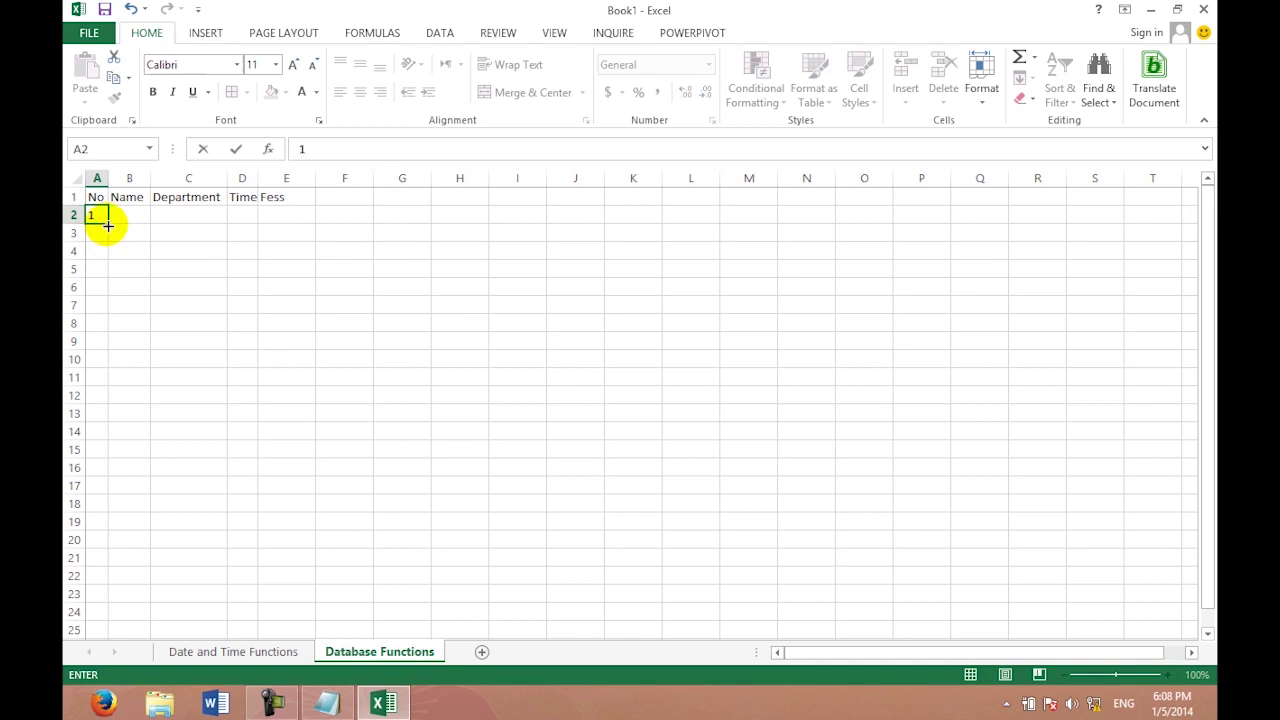
drag(108, 225, 91, 491)
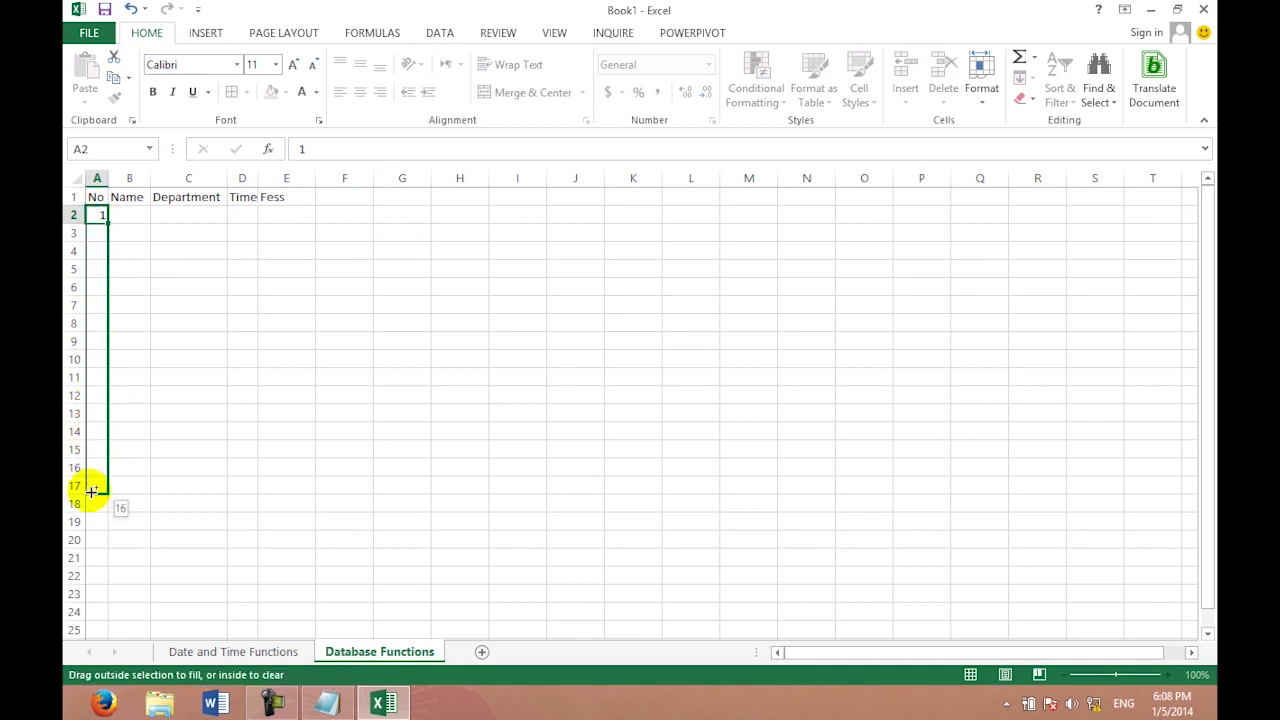
Fill No with 1–10 and enter names Ali, Ahmad, Karim, Jamal, Kamal in B2:B6.
mouse_move(91, 491)
mouse_down()
mouse_move(91, 512)
mouse_move(91, 387)
mouse_up()
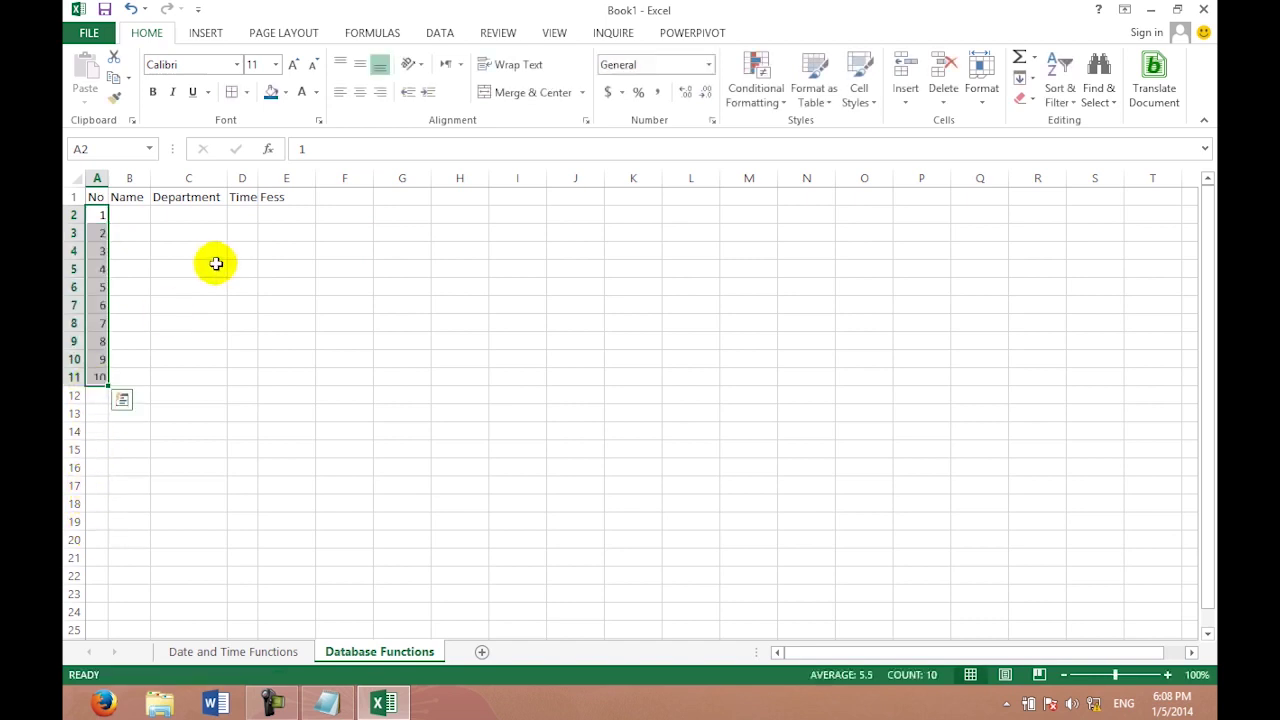
click(145, 215)
text(Ali)
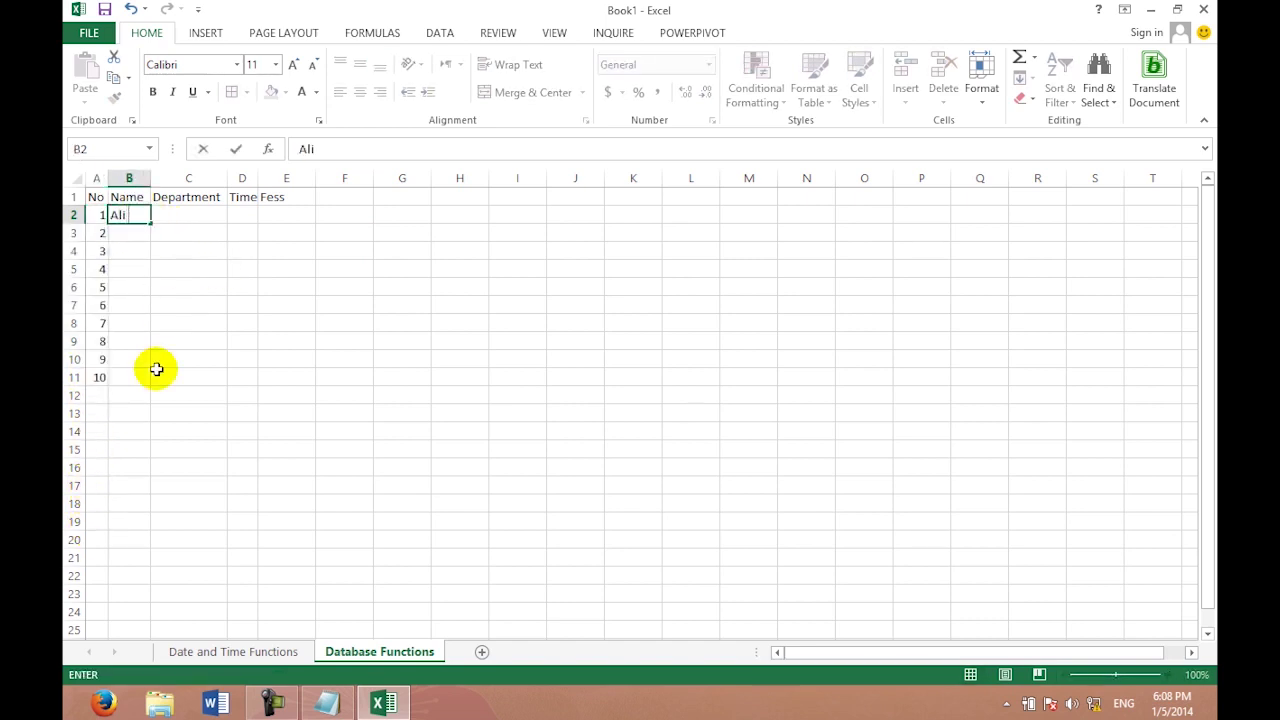
key(Return)
text(ah)
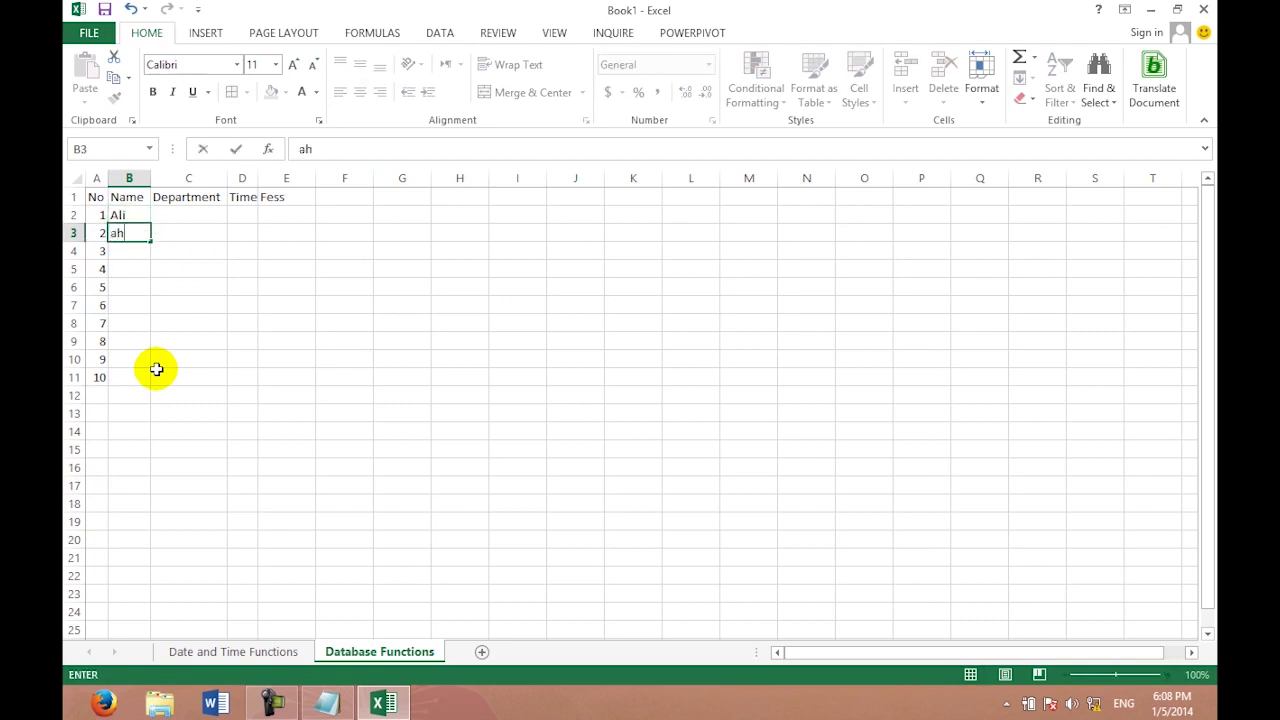
text(Ahmad)
key(ctrl+Return)
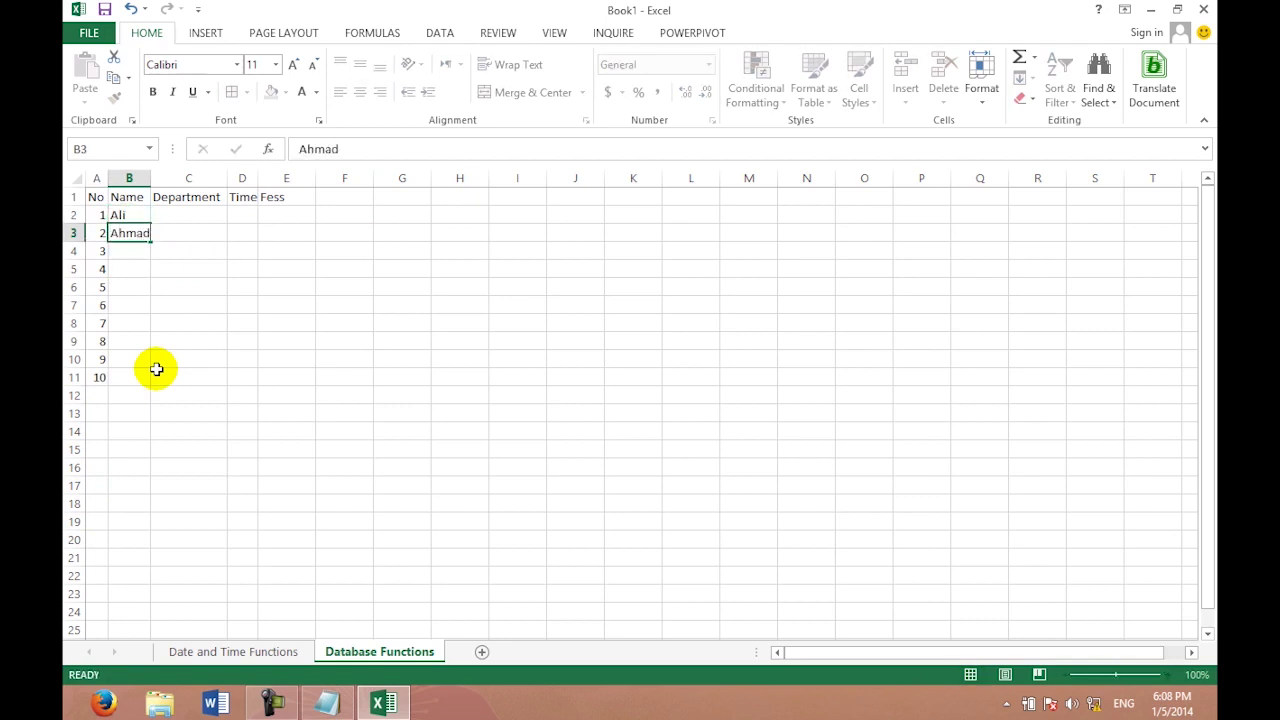
key(Return)
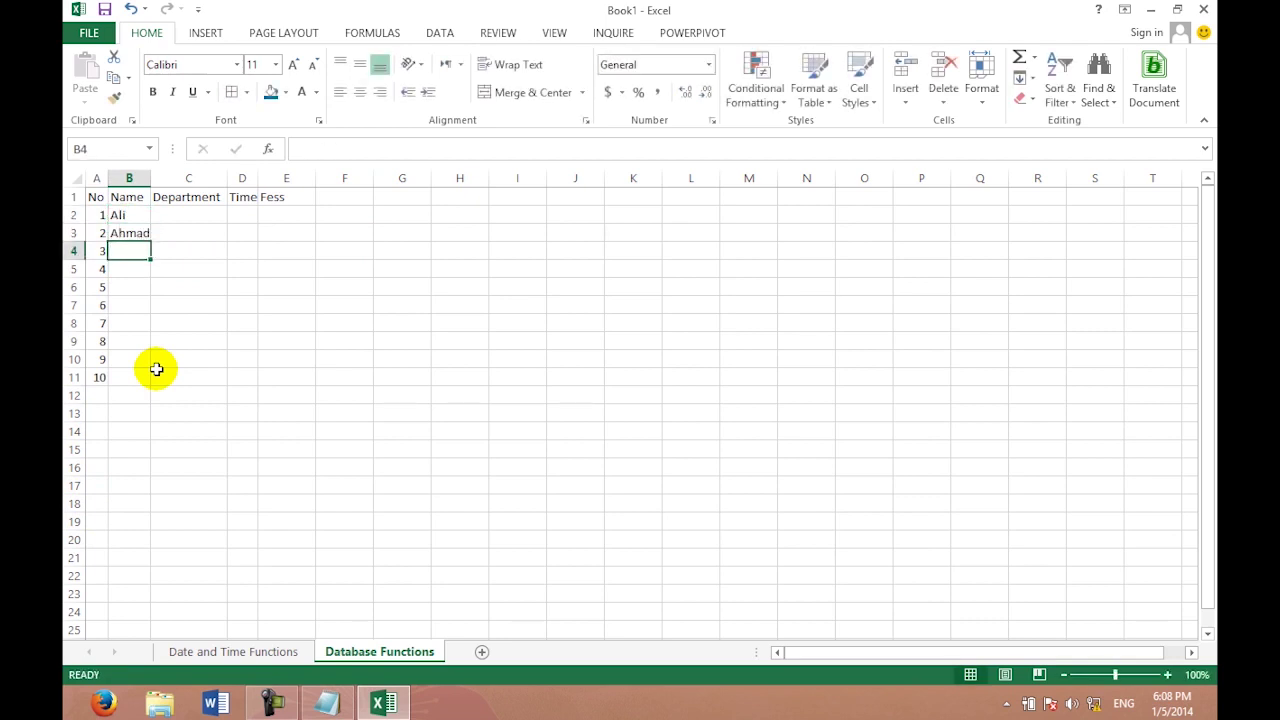
text(Karim)
key(Return)
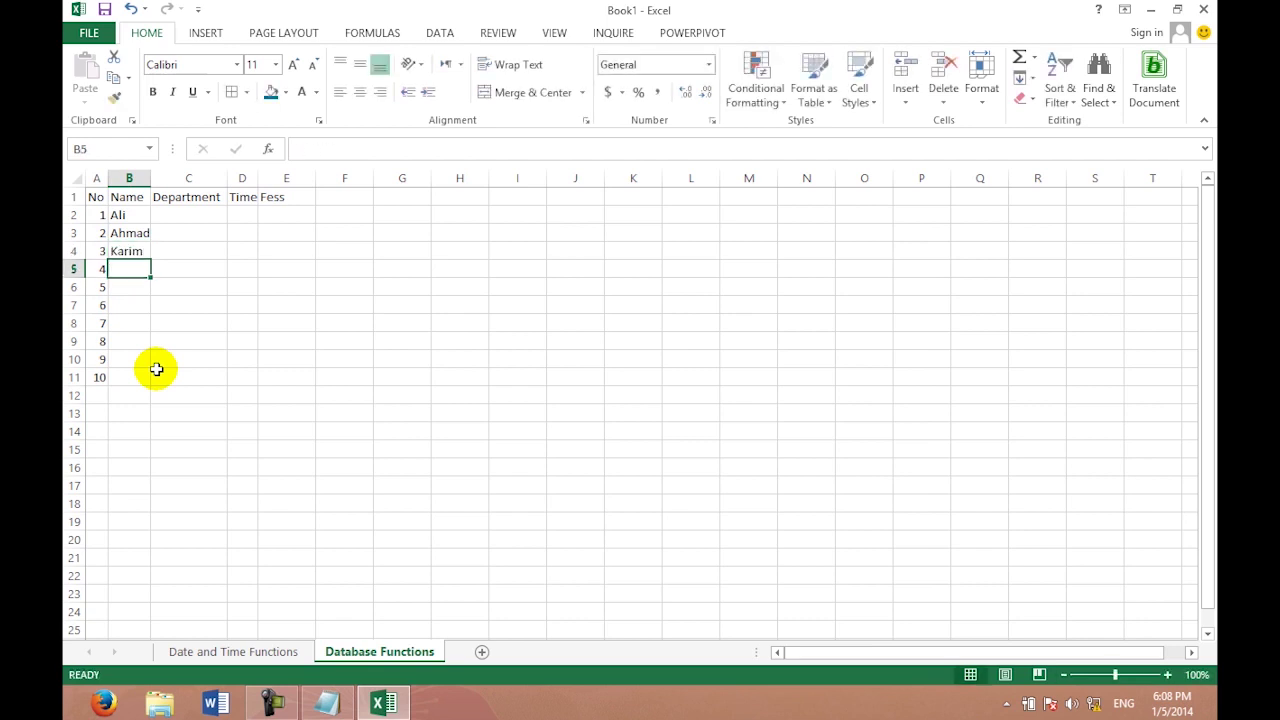
text(Jamal)
key(Return)
text(Kam)
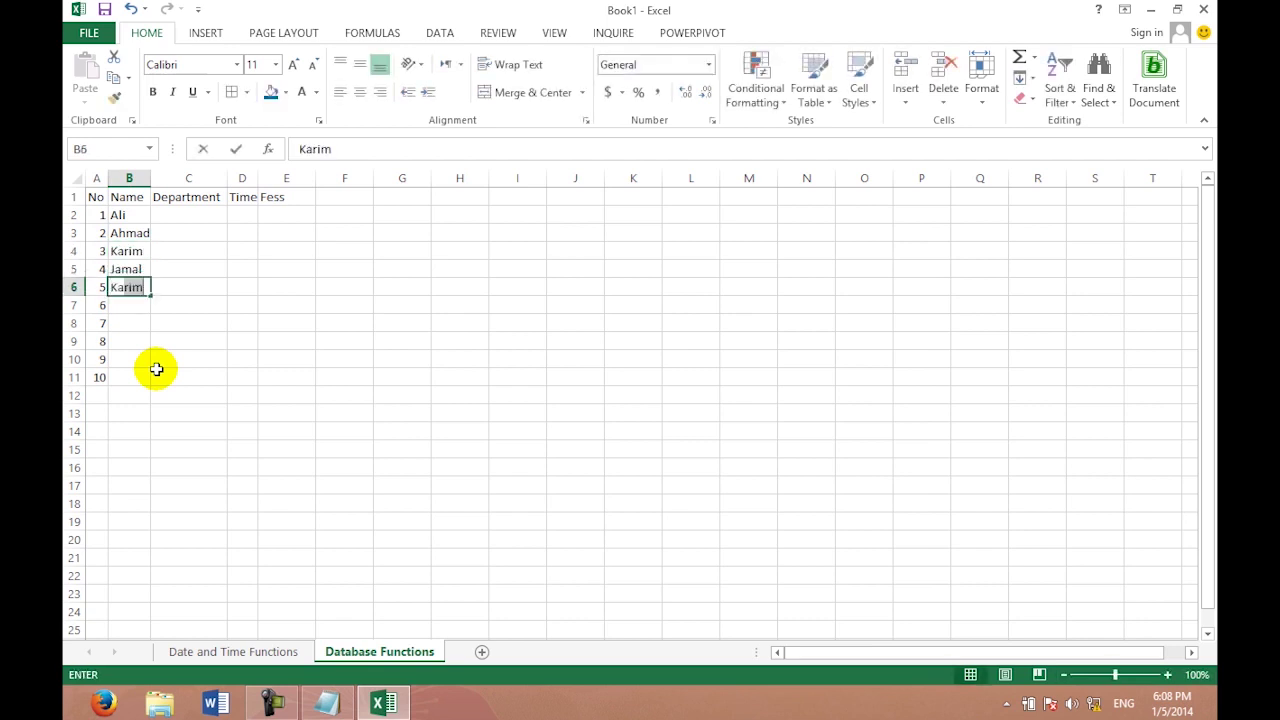
key(Return)
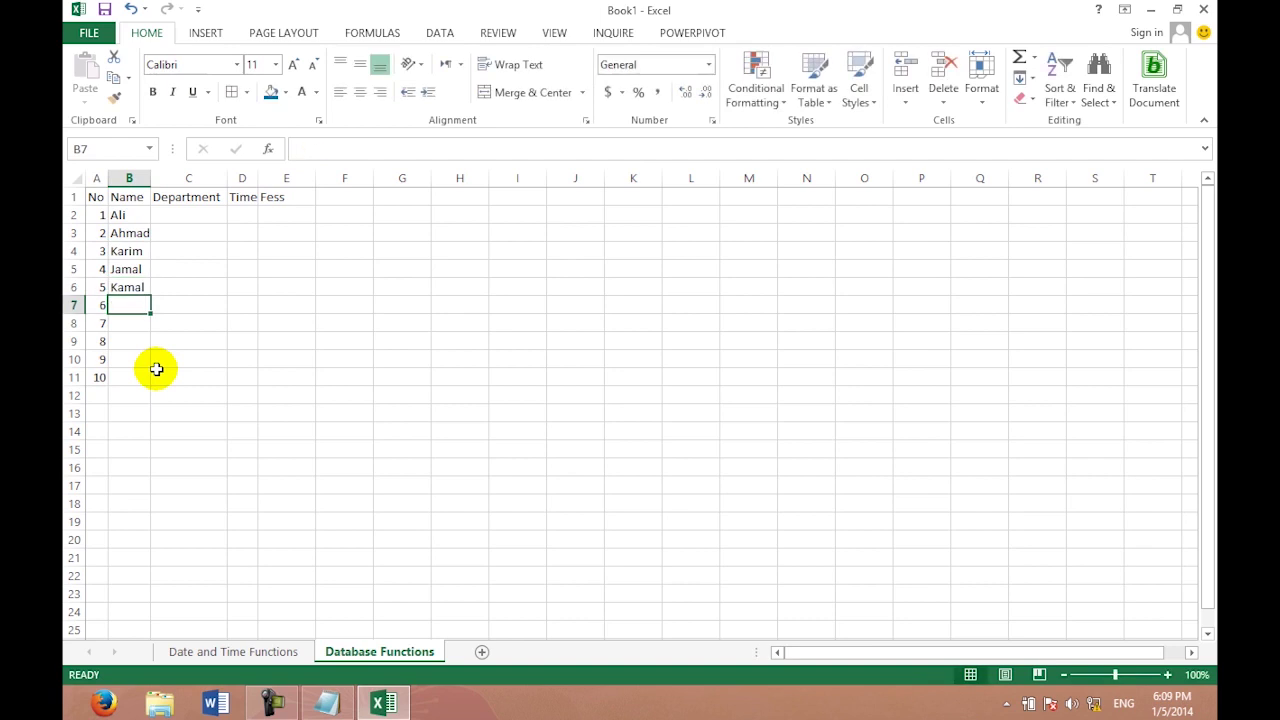
Enter names Najib, Rahmad, Samir, Ali and Karim in B7:B11.
text(Najib)
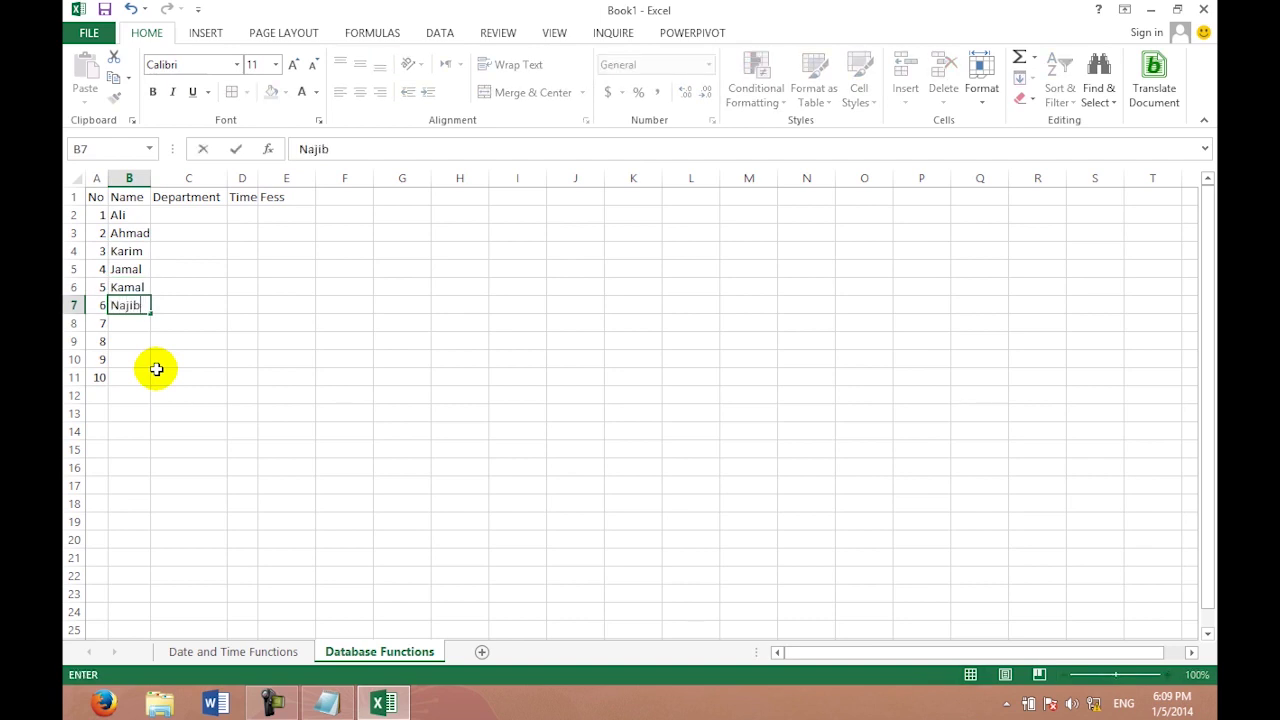
key(Down)
text(R)
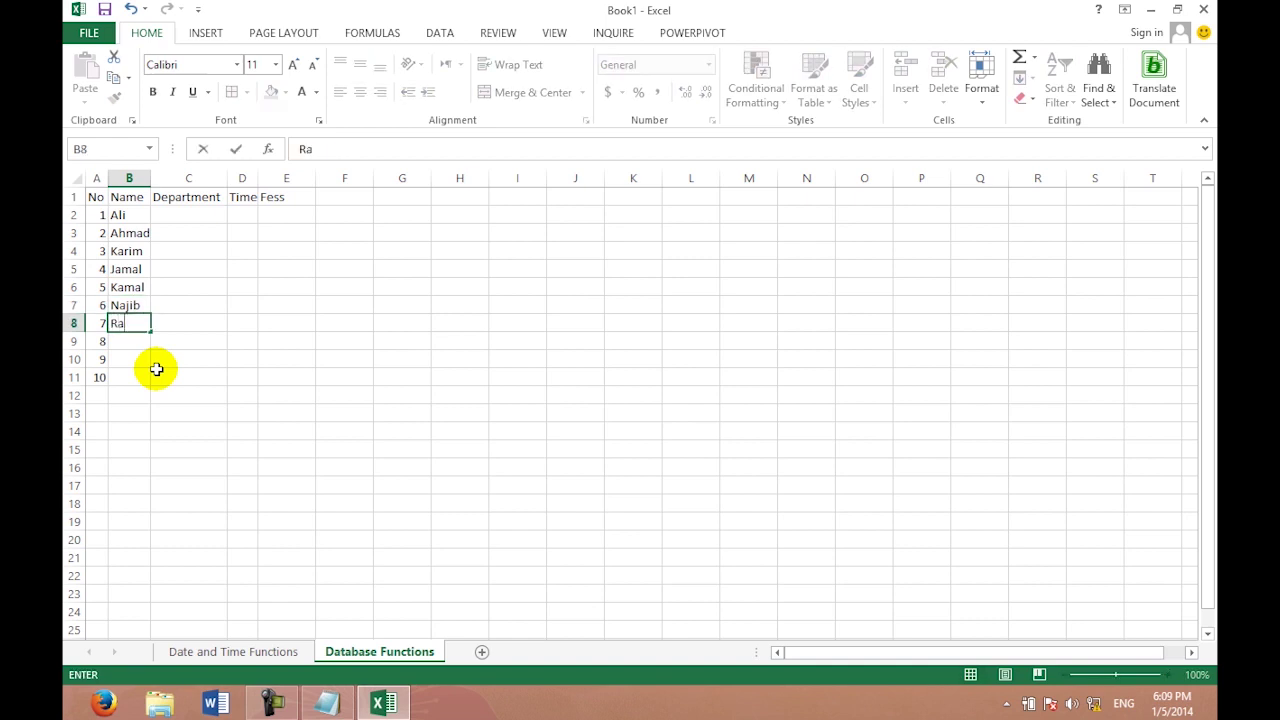
key(Return)
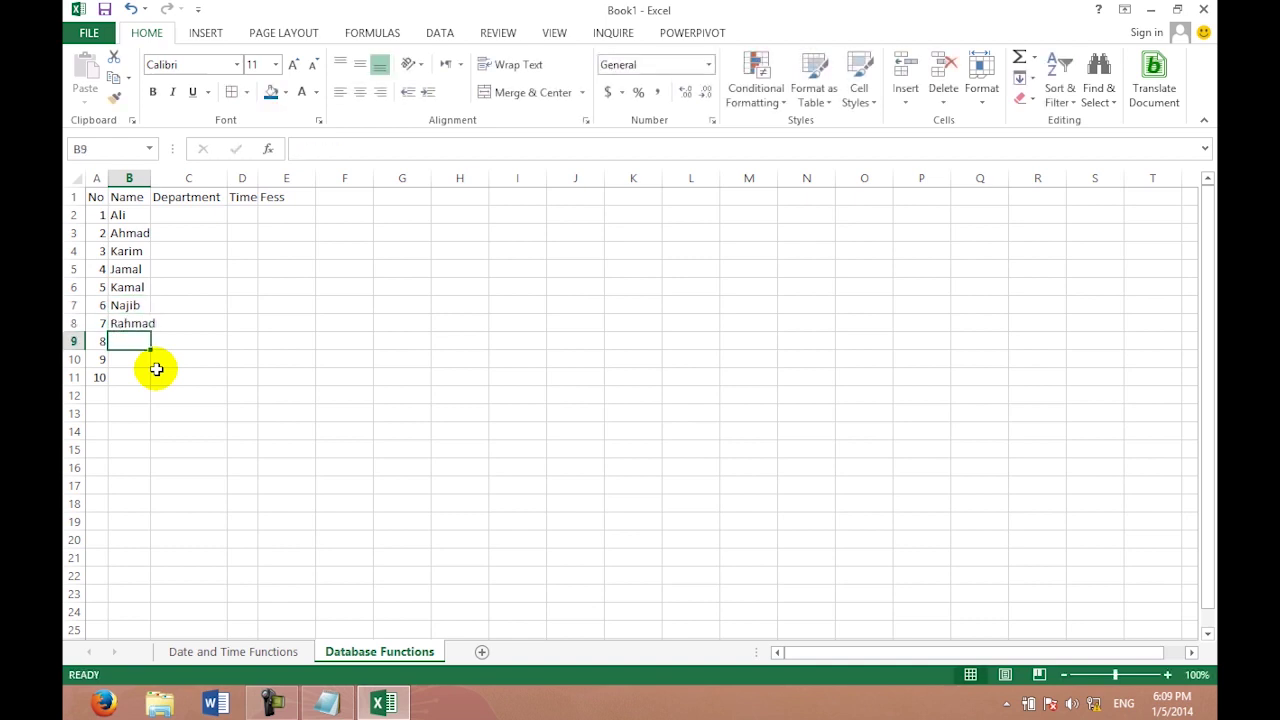
text(Samir)
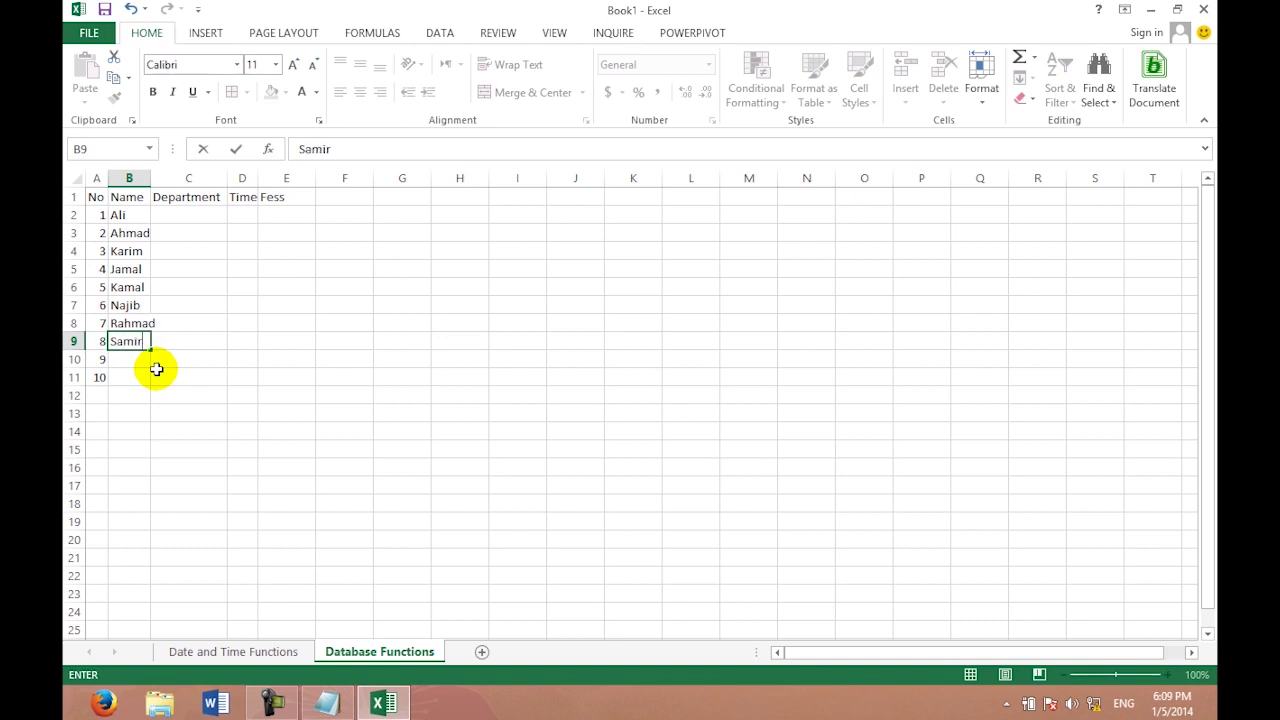
key(Return)
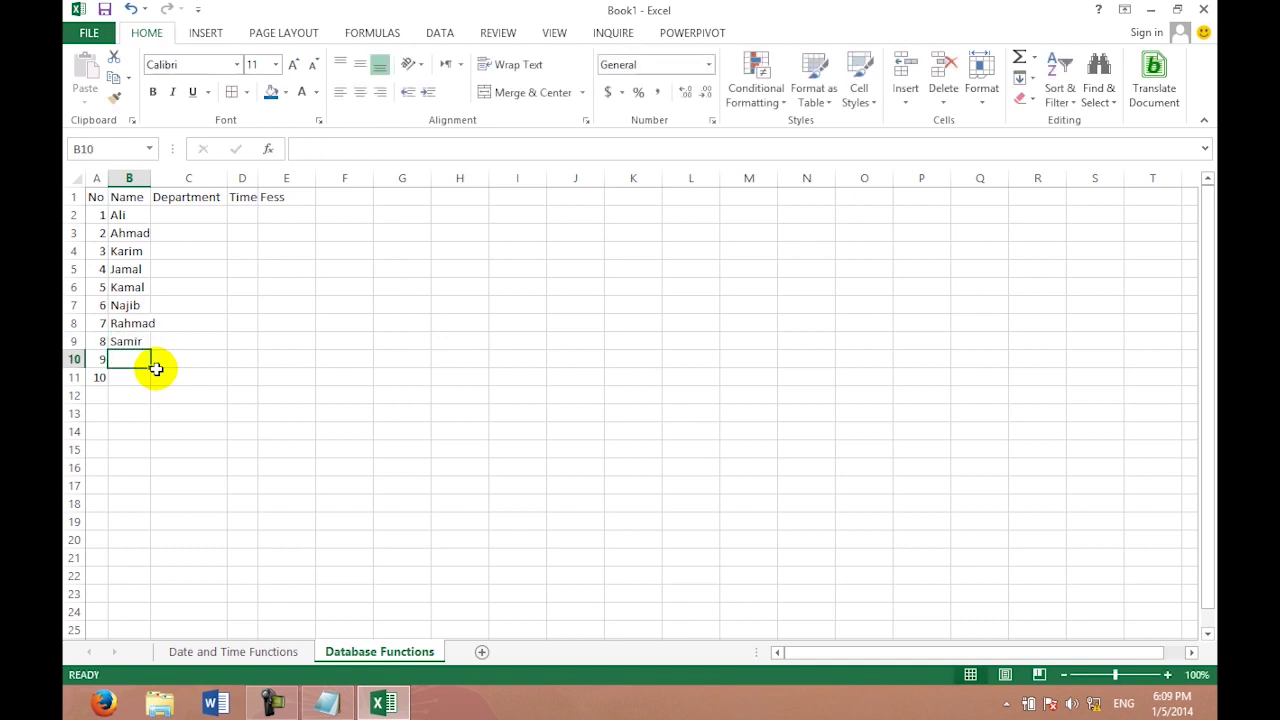
text(Ali)
key(Return)
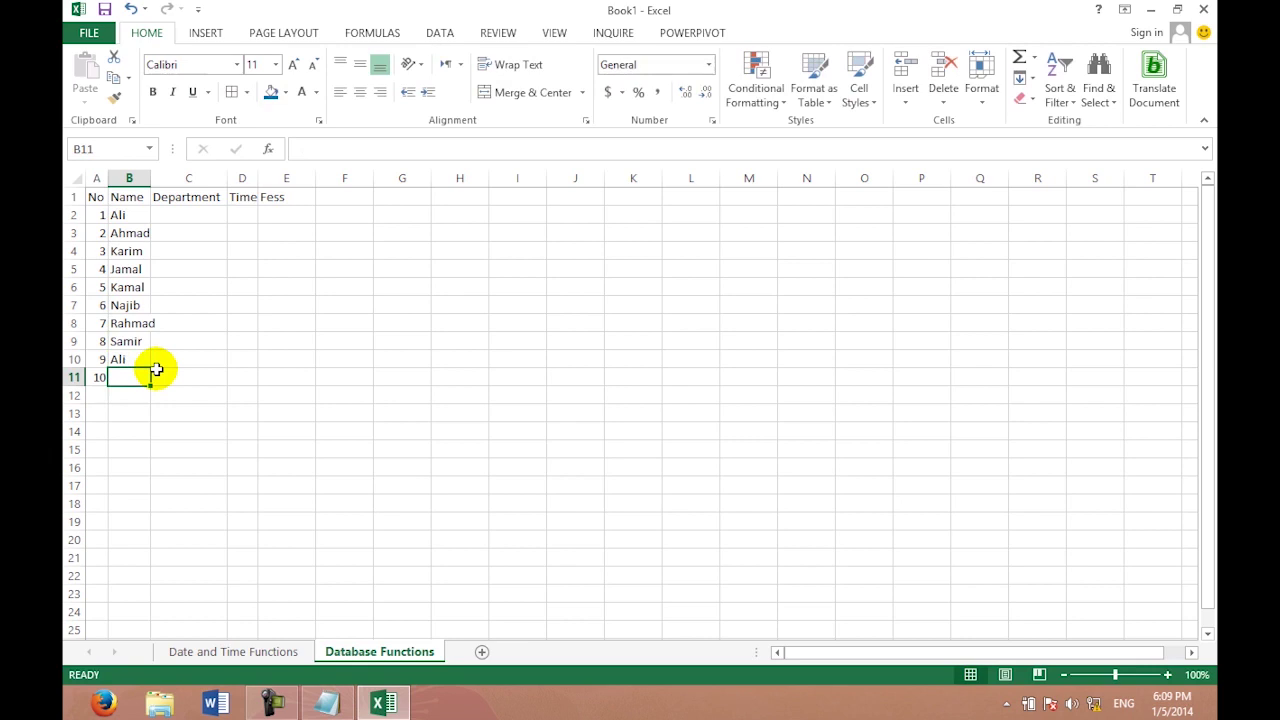
text(Kri)
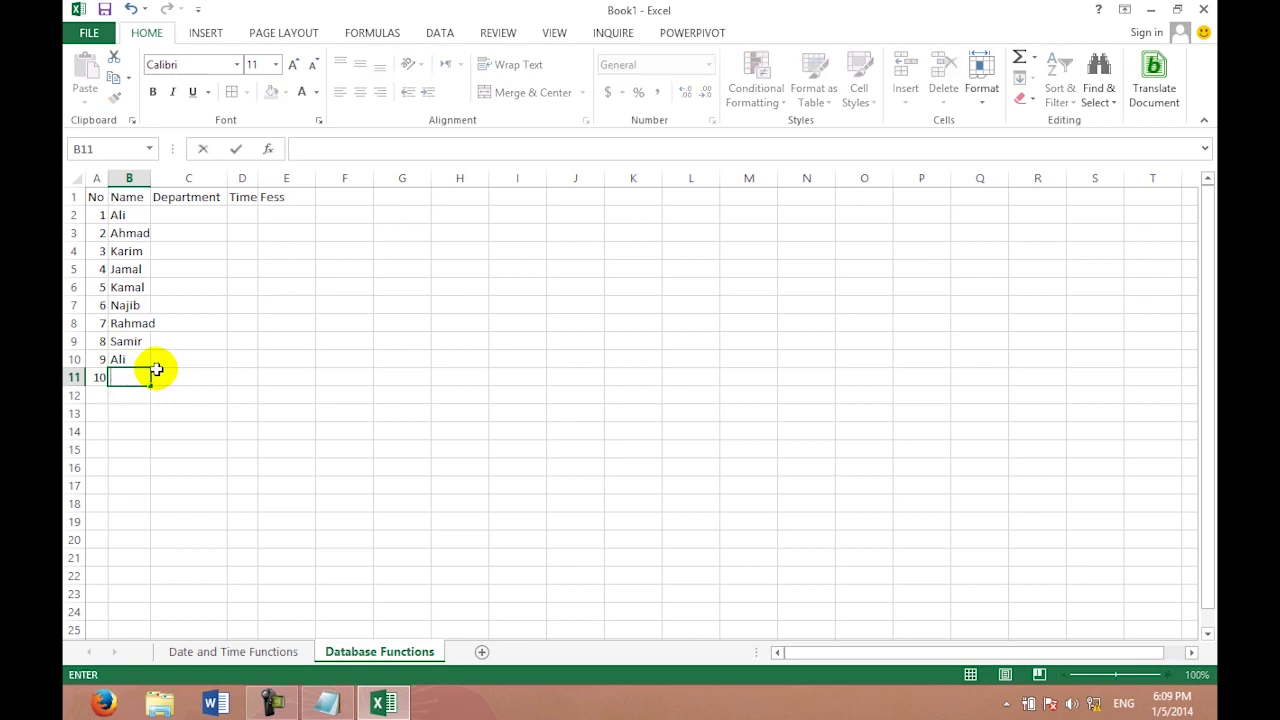
text(rim)
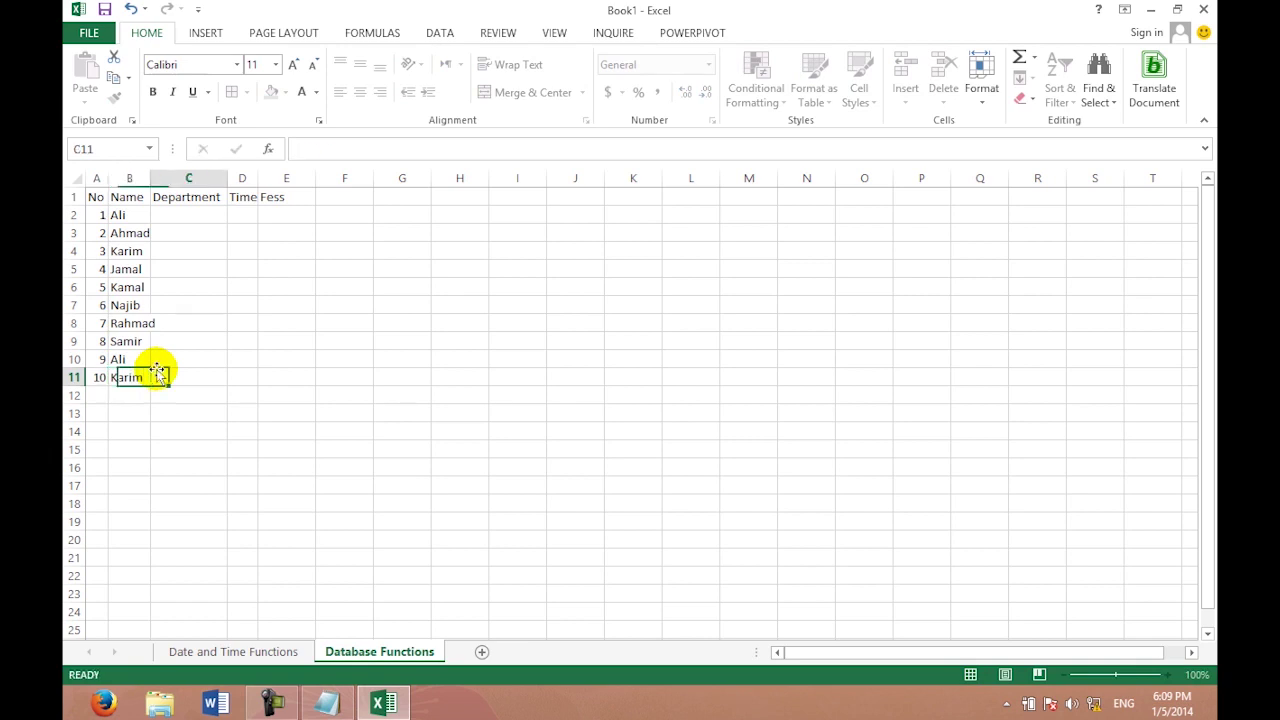
key(Tab)
Multi-select the department cells C2, C4 and C6.
click(193, 218)
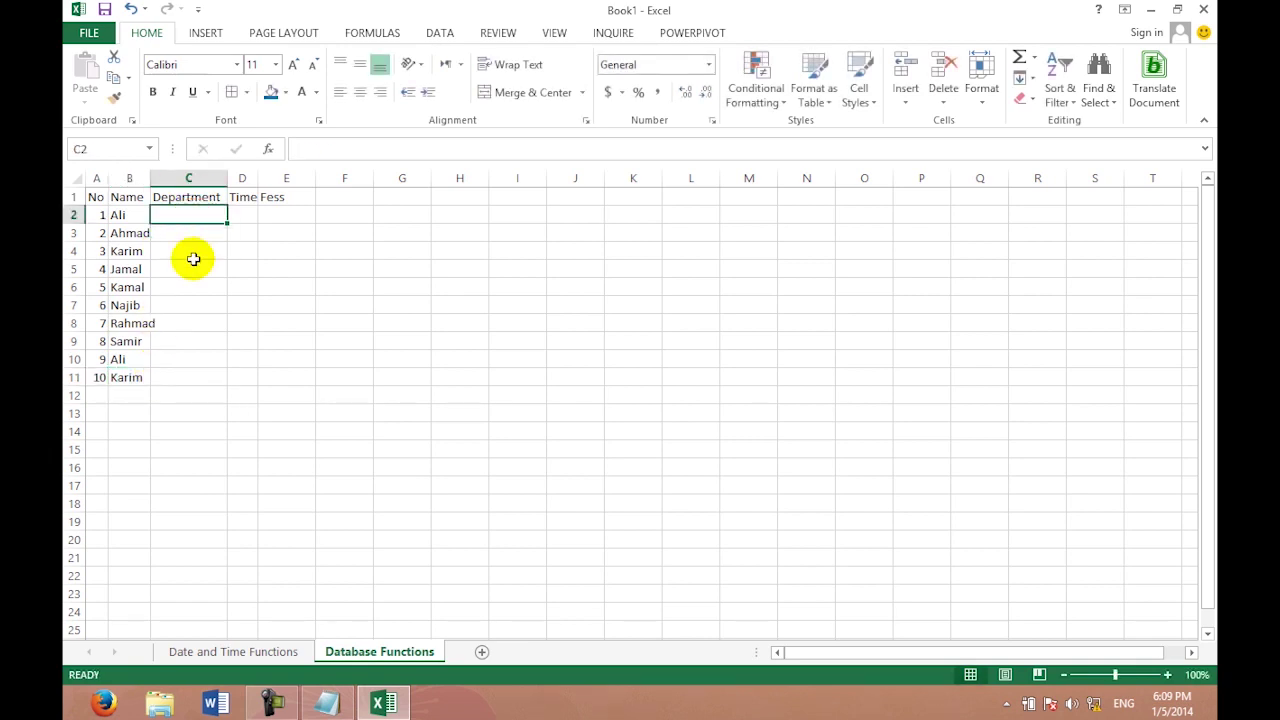
drag(196, 213, 194, 251)
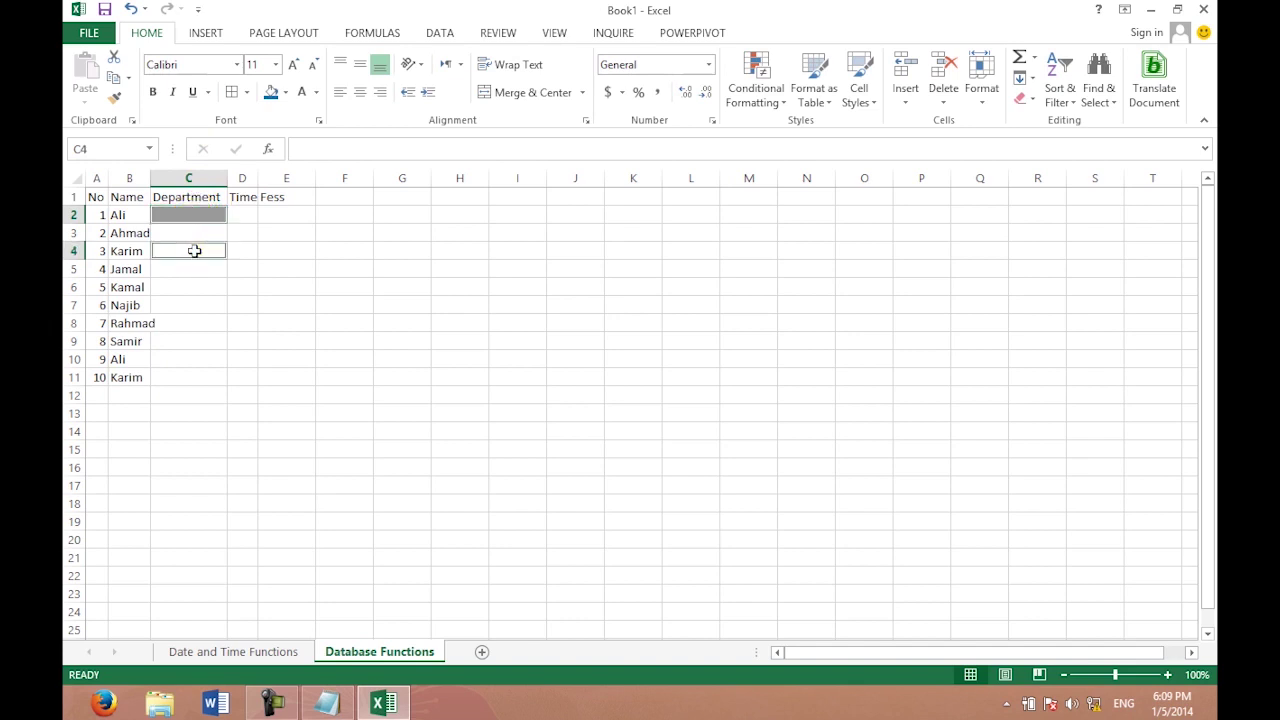
ctrl+click(191, 287)
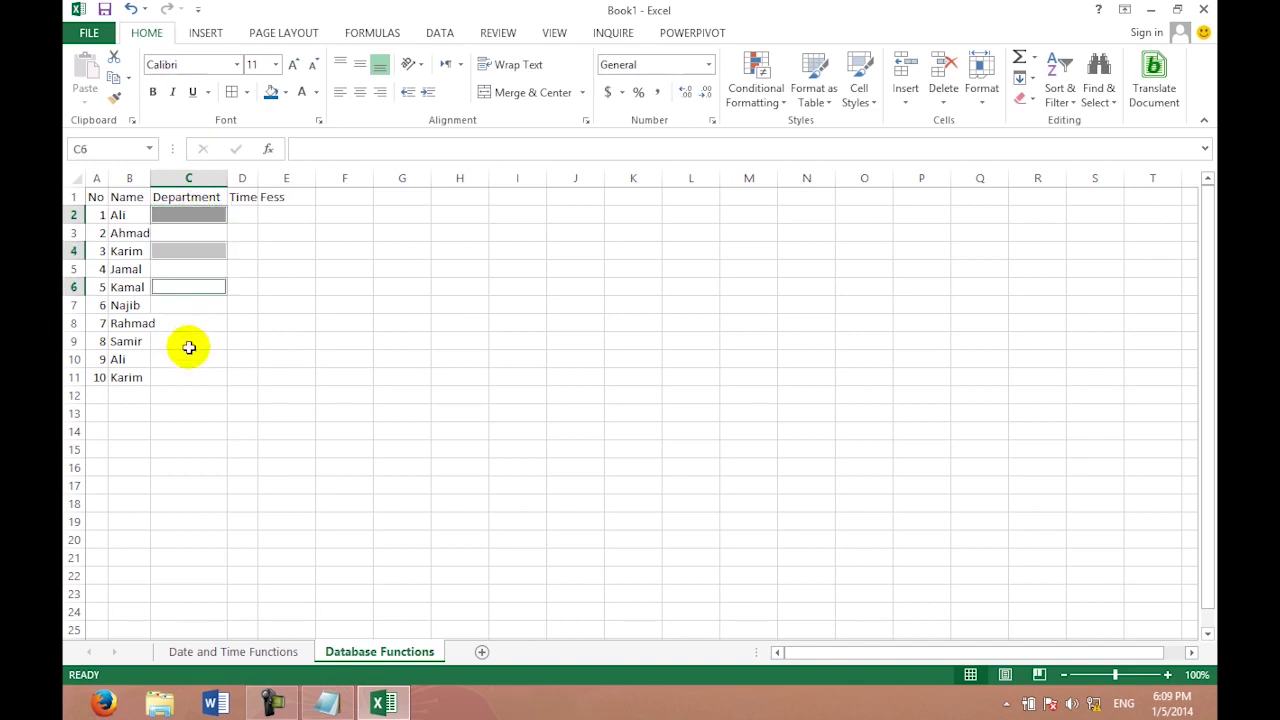
Add C9 and C11 to the selection and fill DIT into all of them.
ctrl+click(189, 347)
ctrl+click(184, 375)
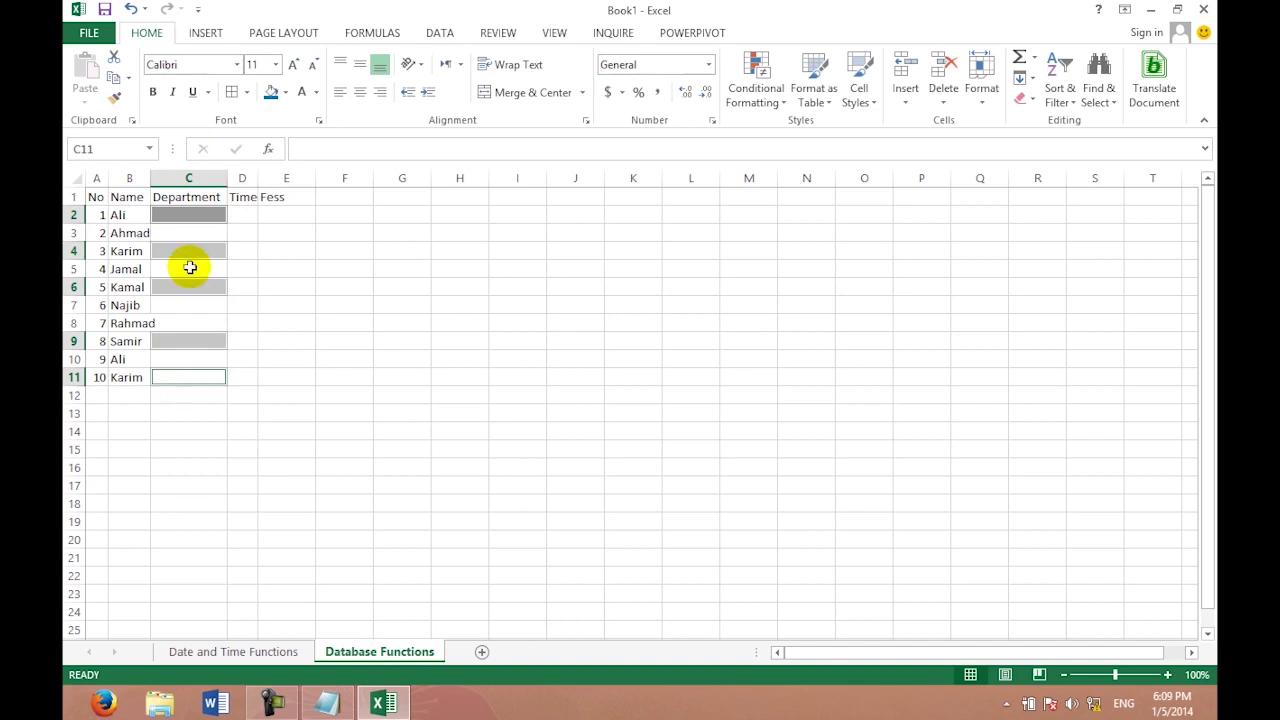
text(DIT)
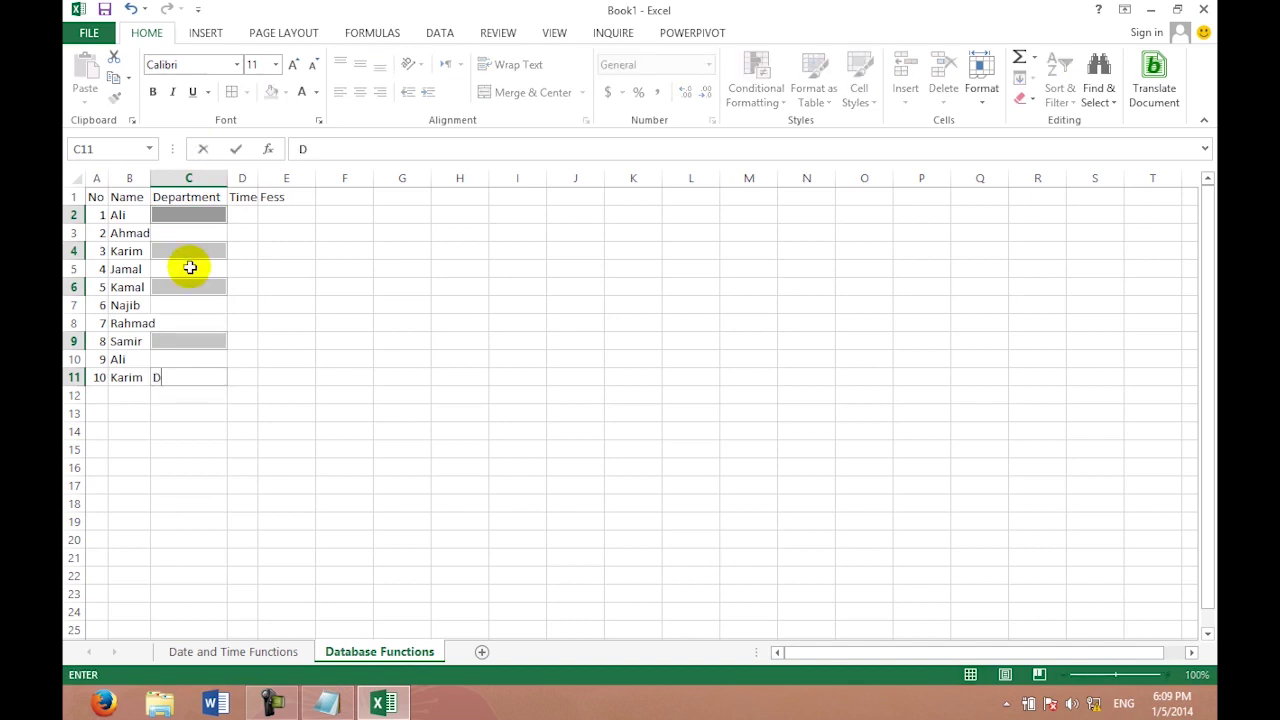
key(ctrl+Return)
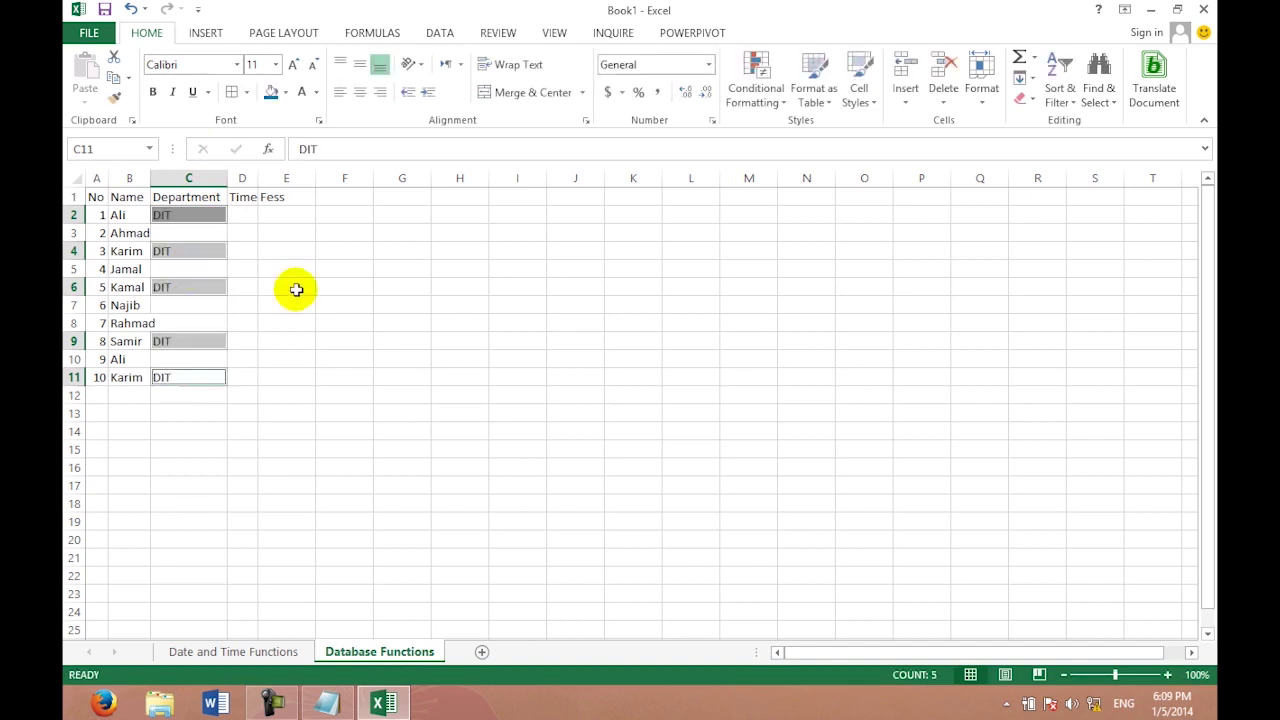
click(331, 305)
Fill CIT into C3 and C5 at once.
click(195, 234)
click(195, 234)
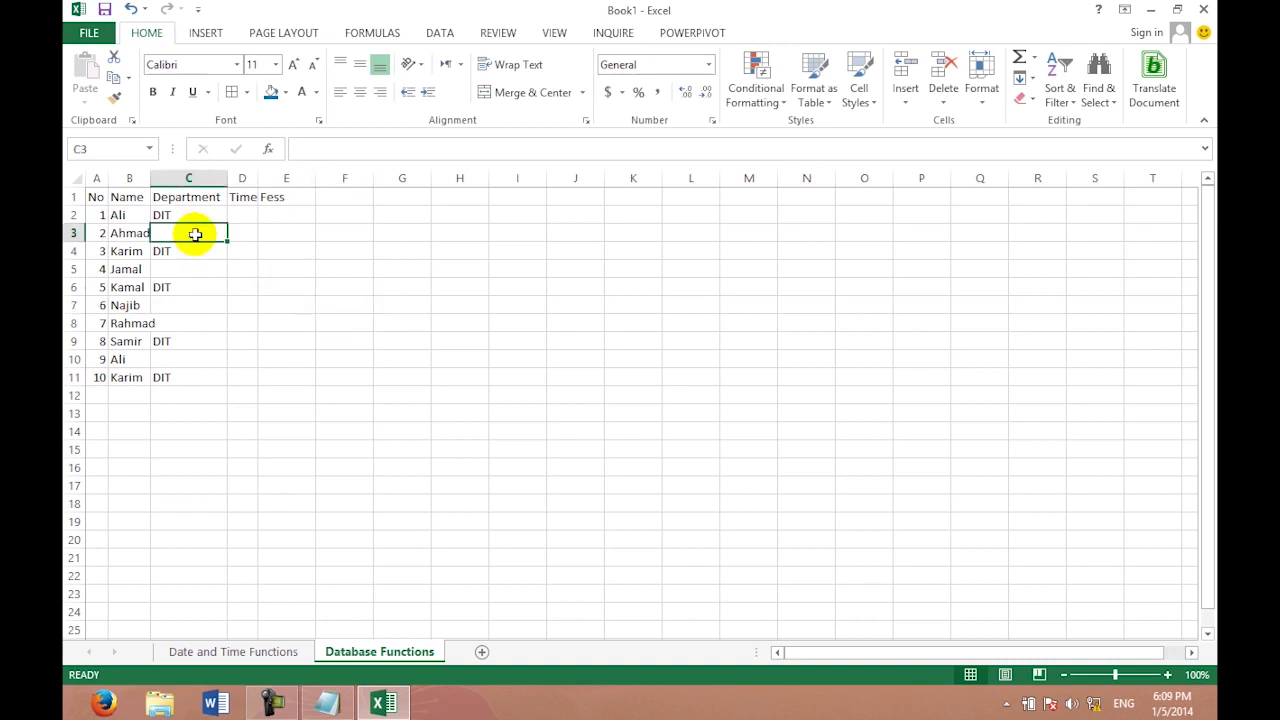
ctrl+click(189, 269)
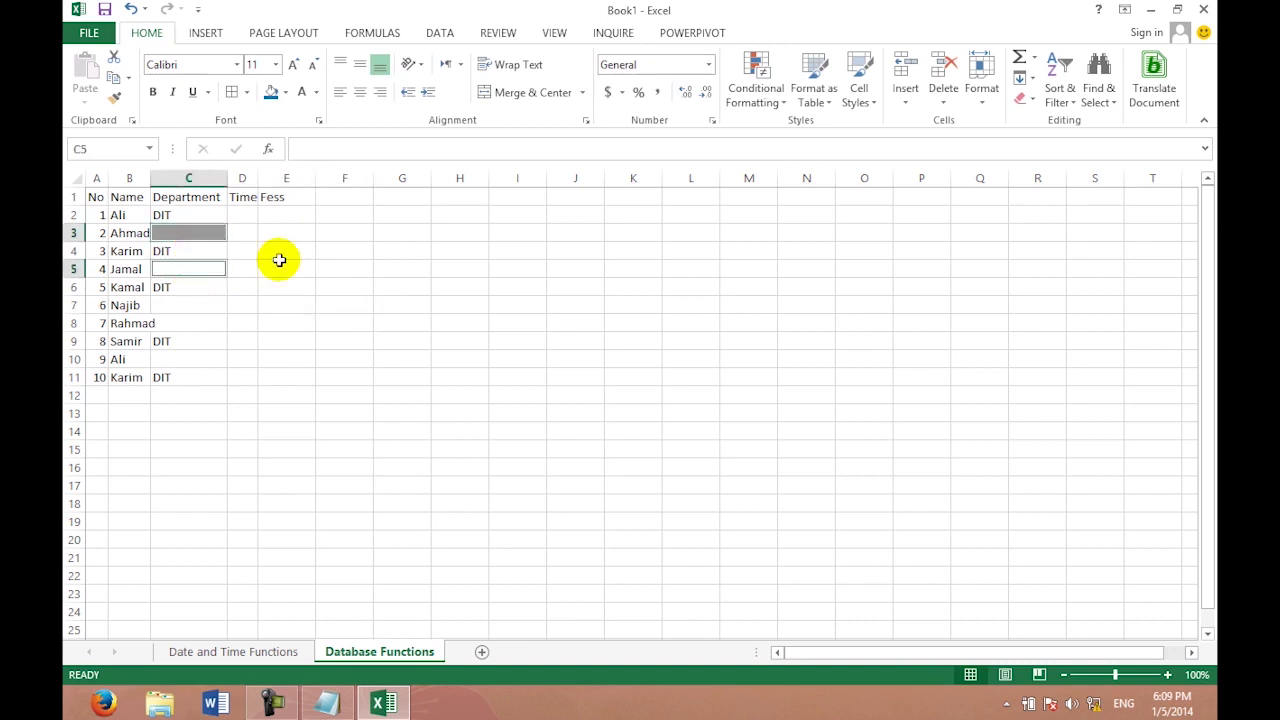
text(CIT)
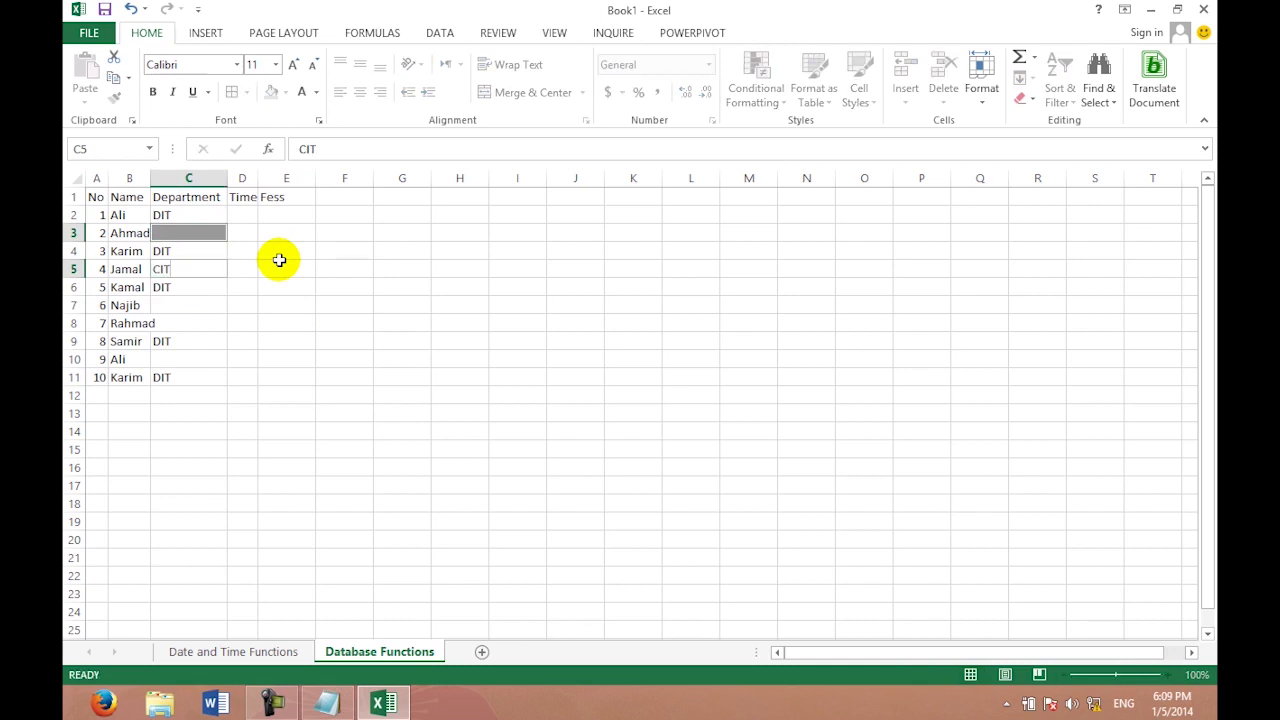
key(ctrl+Return)
click(322, 268)
Fill DEL into C7, C8 and C10 at once.
click(162, 312)
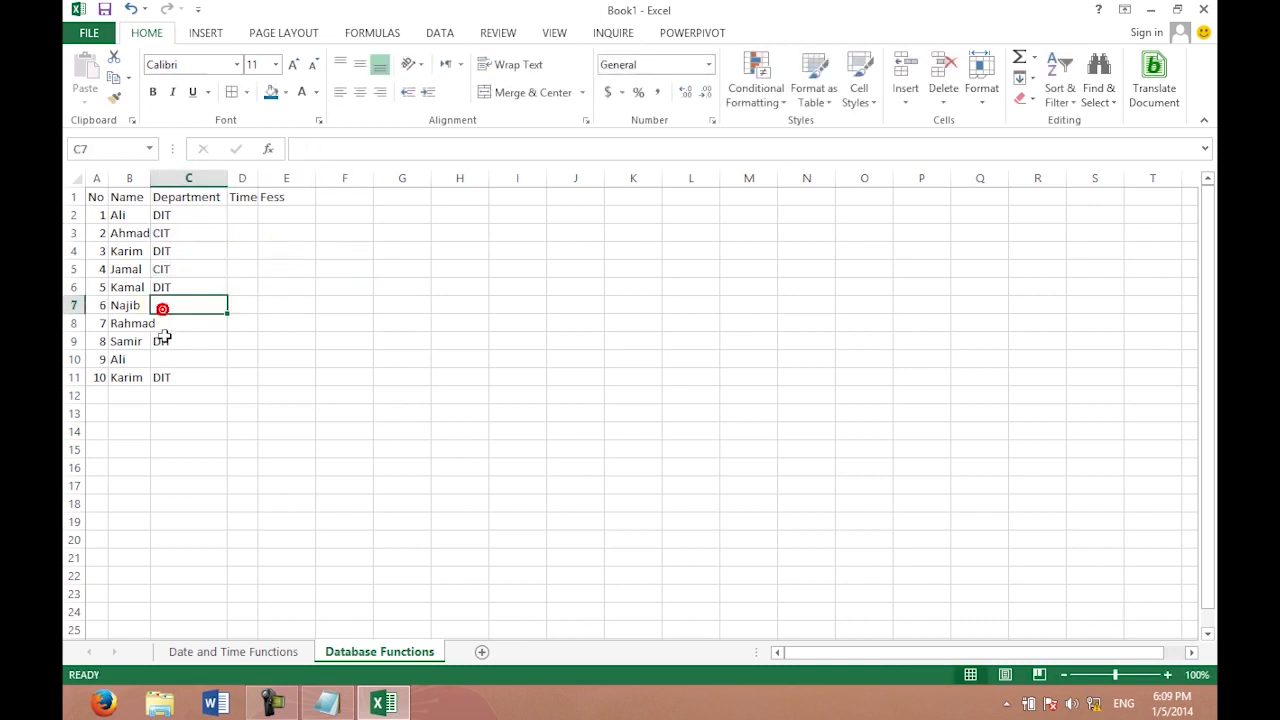
ctrl+click(164, 327)
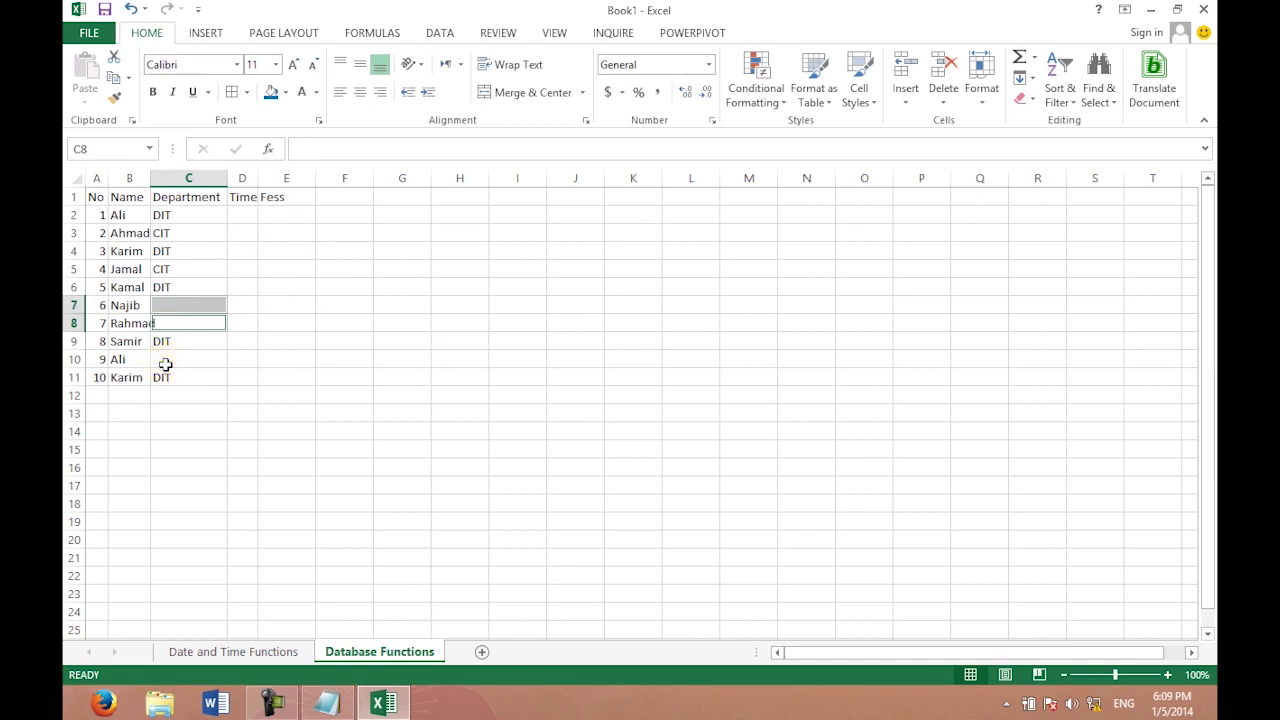
ctrl+click(164, 361)
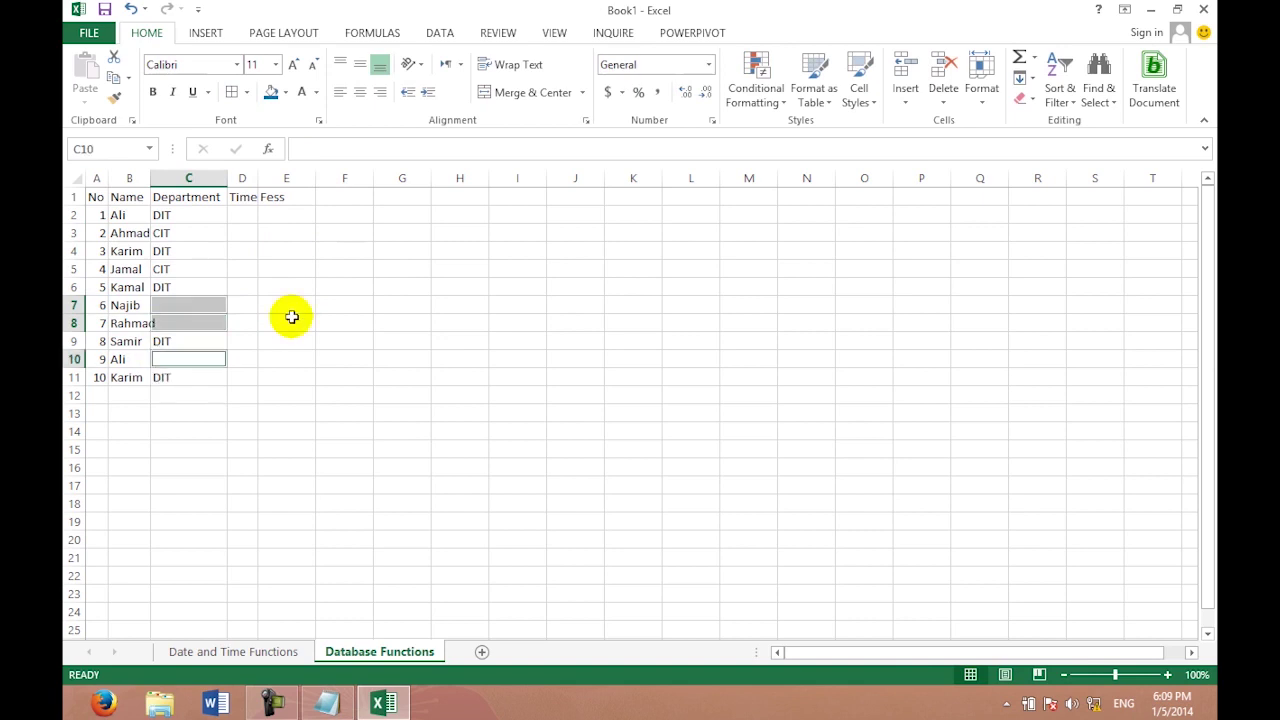
text(DIT)
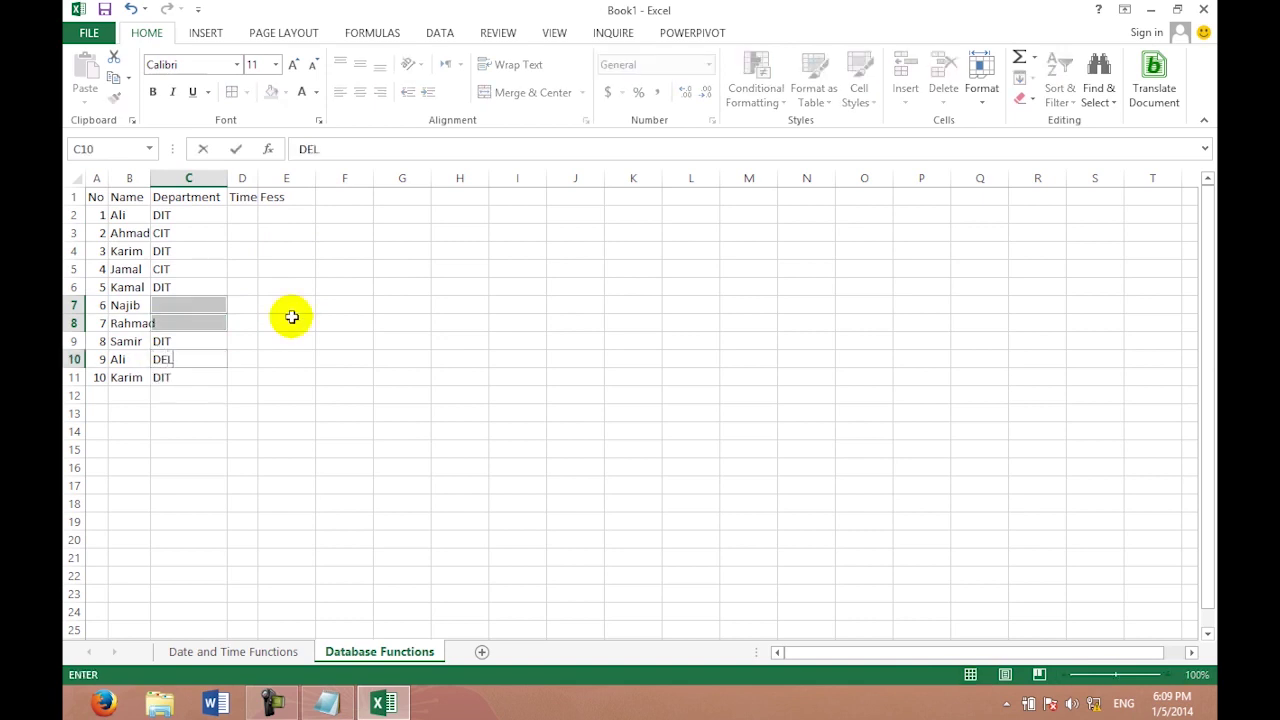
key(ctrl+Return)
click(343, 320)
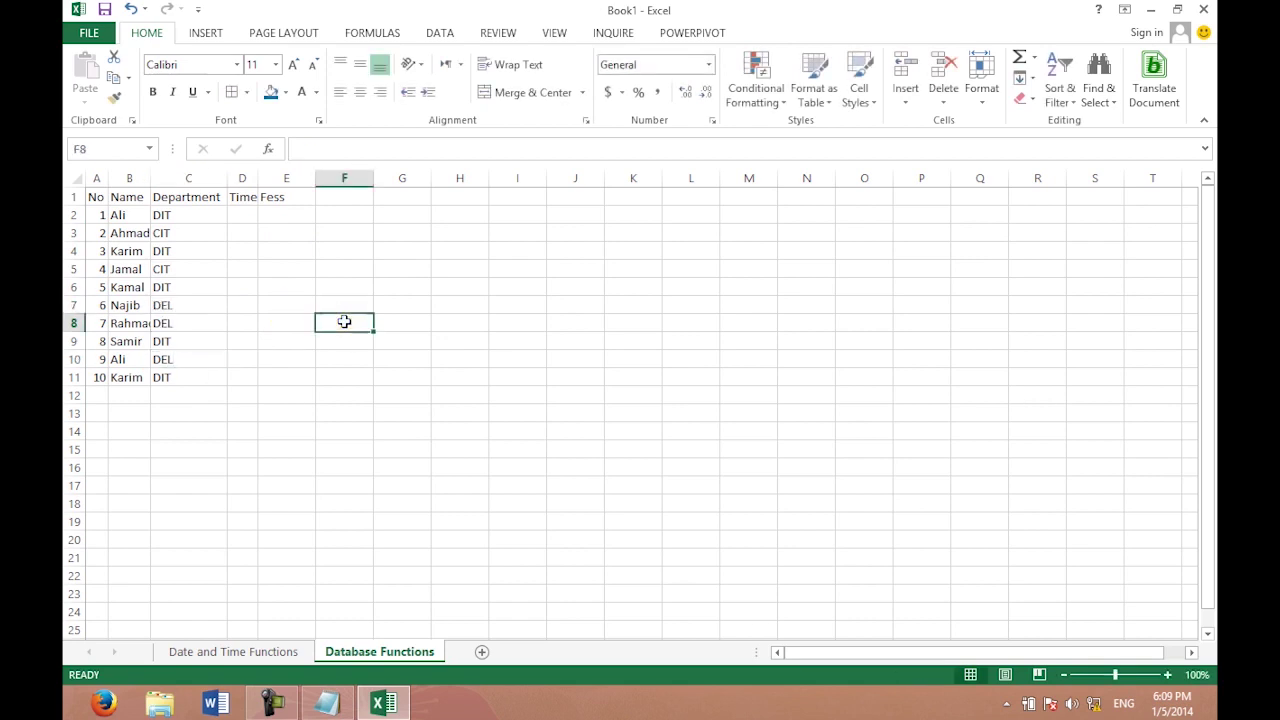
Delete the Time column so Fess moves into column D.
drag(257, 178, 264, 178)
click(331, 234)
click(254, 214)
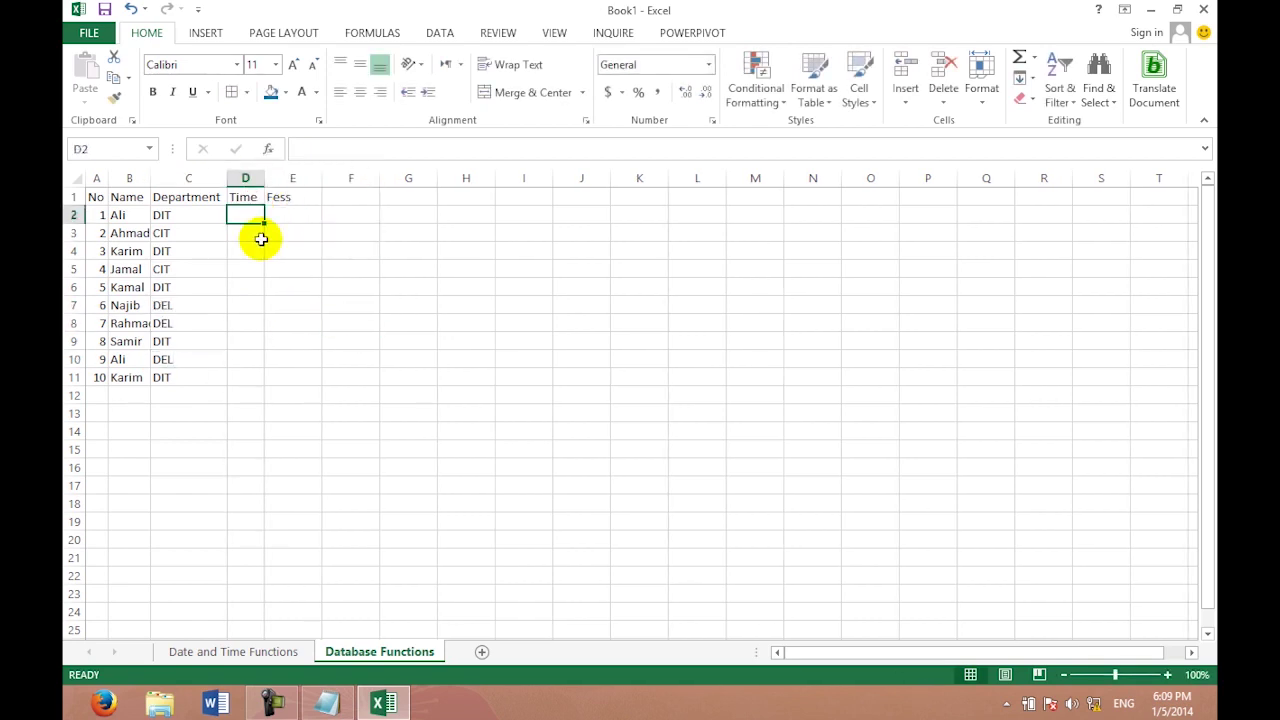
click(242, 178)
click(943, 100)
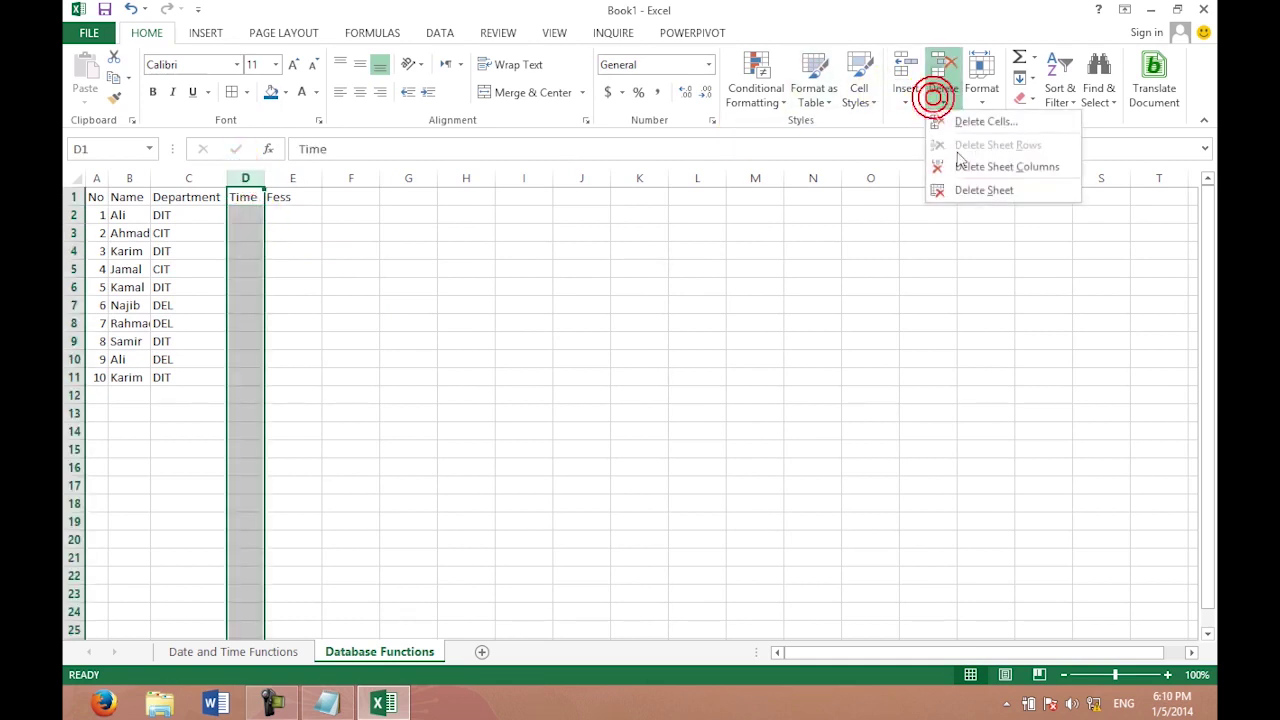
click(978, 124)
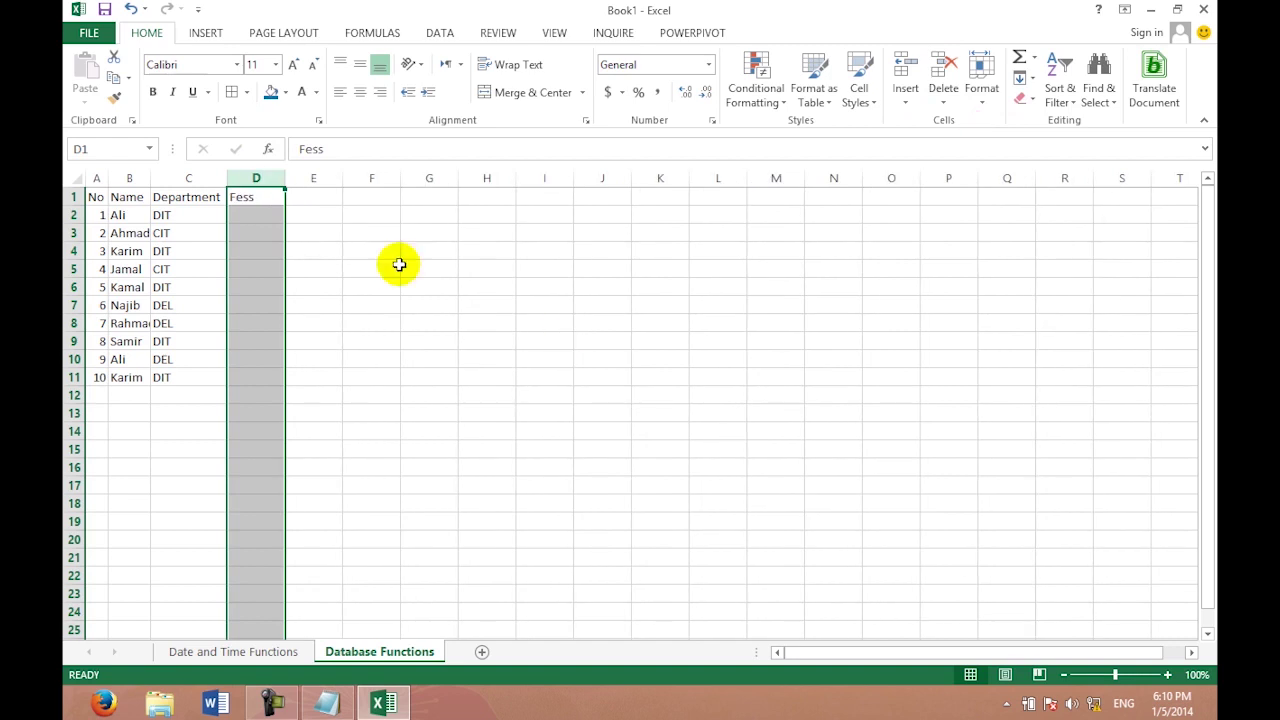
click(355, 231)
click(265, 213)
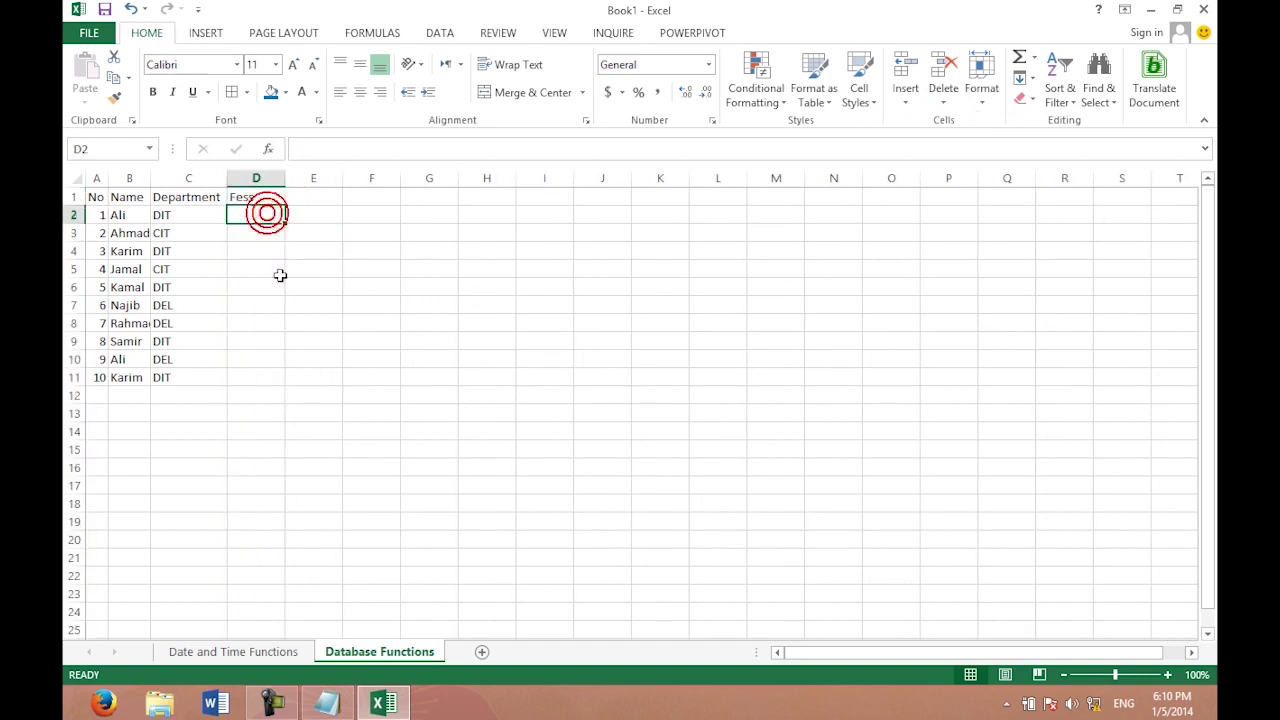
Enter fees 1200, 1300, 1000, 900 and 700 in D2:D6.
text(1200)
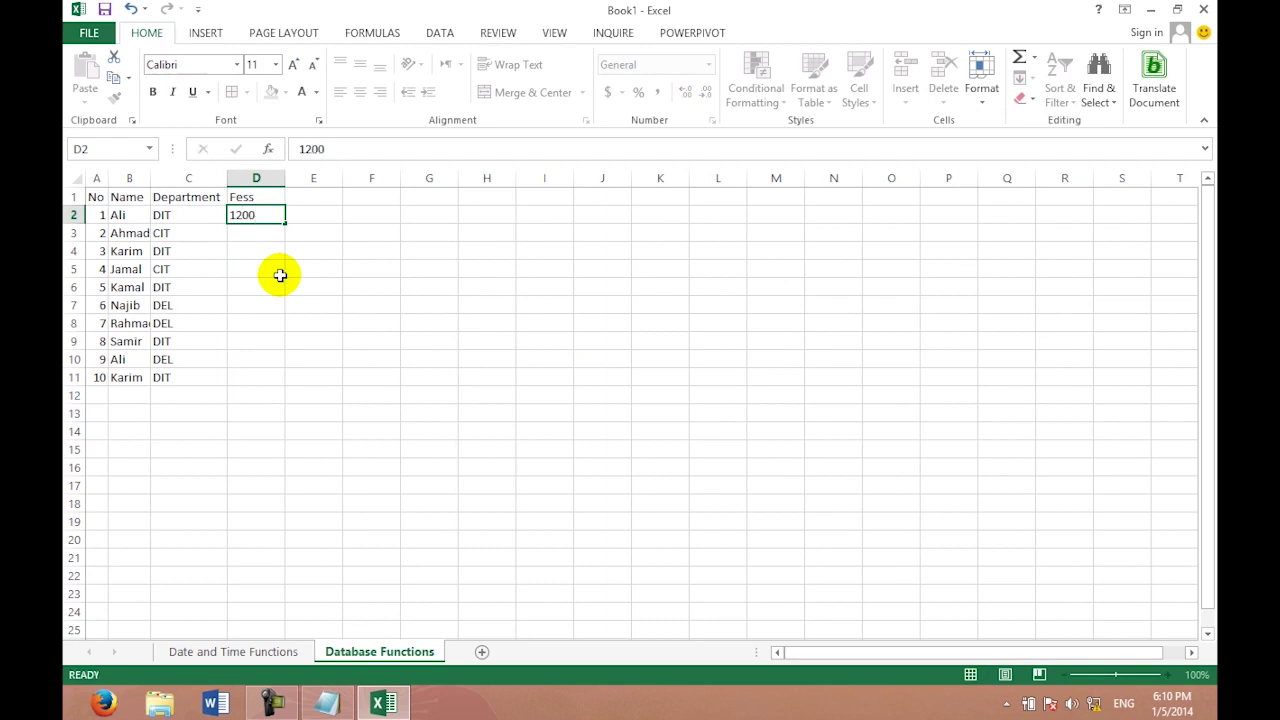
key(Return)
text(1300)
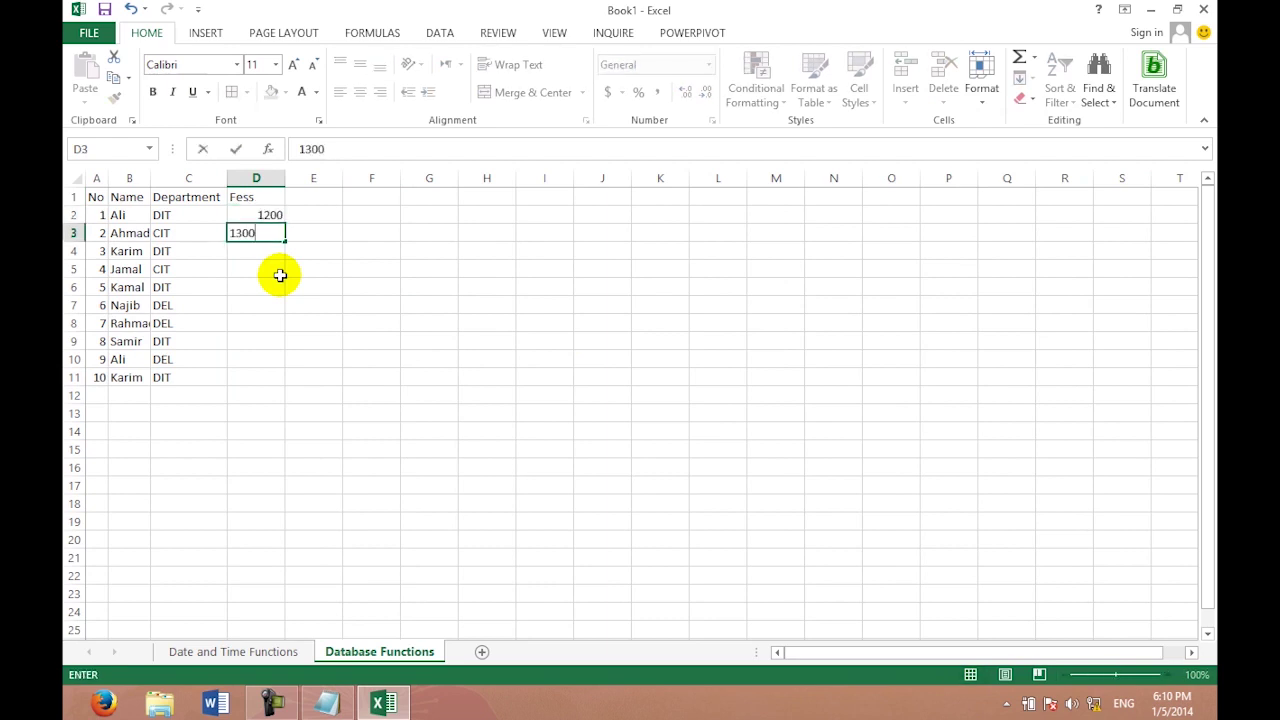
key(Return)
text(1000)
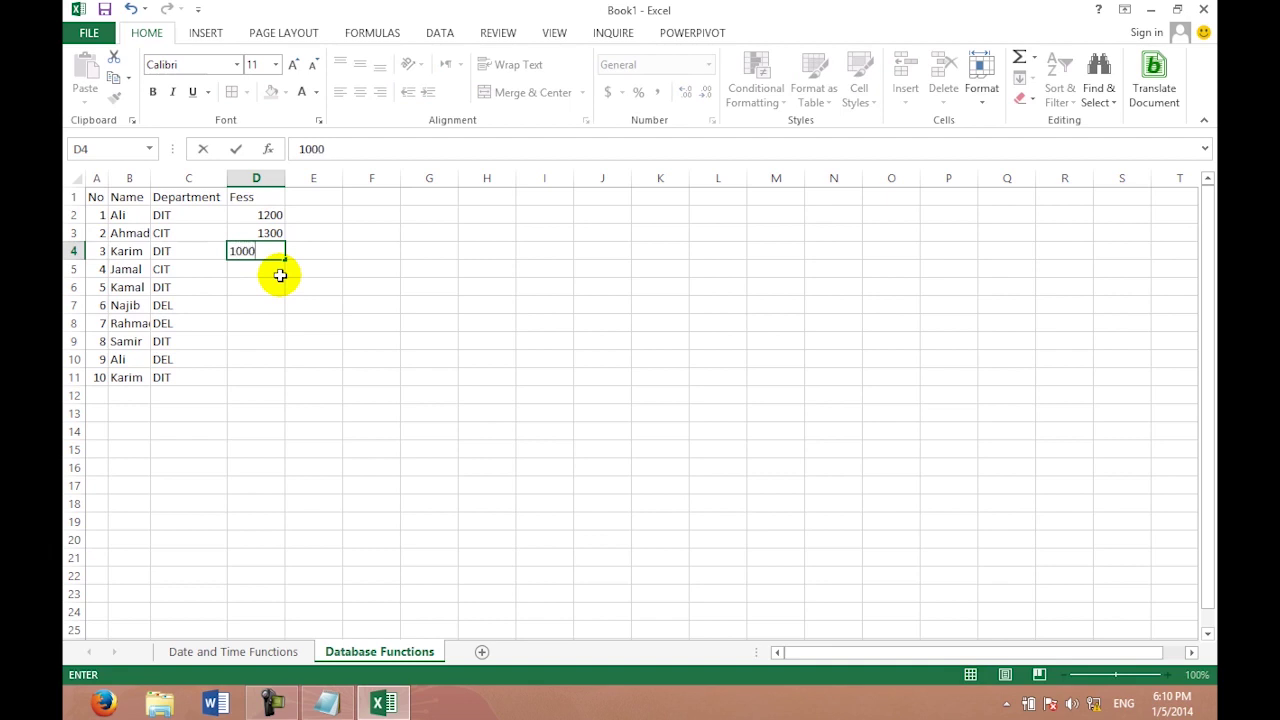
key(Return)
text(900)
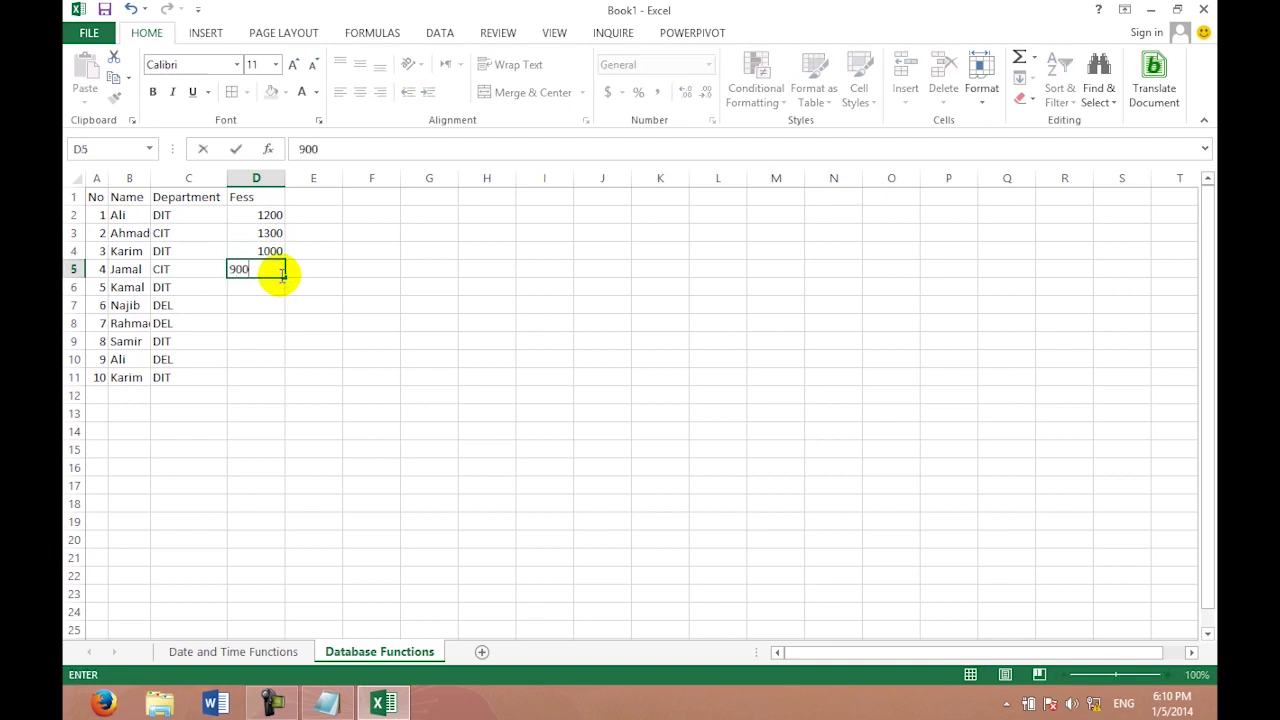
key(Return)
text(00)
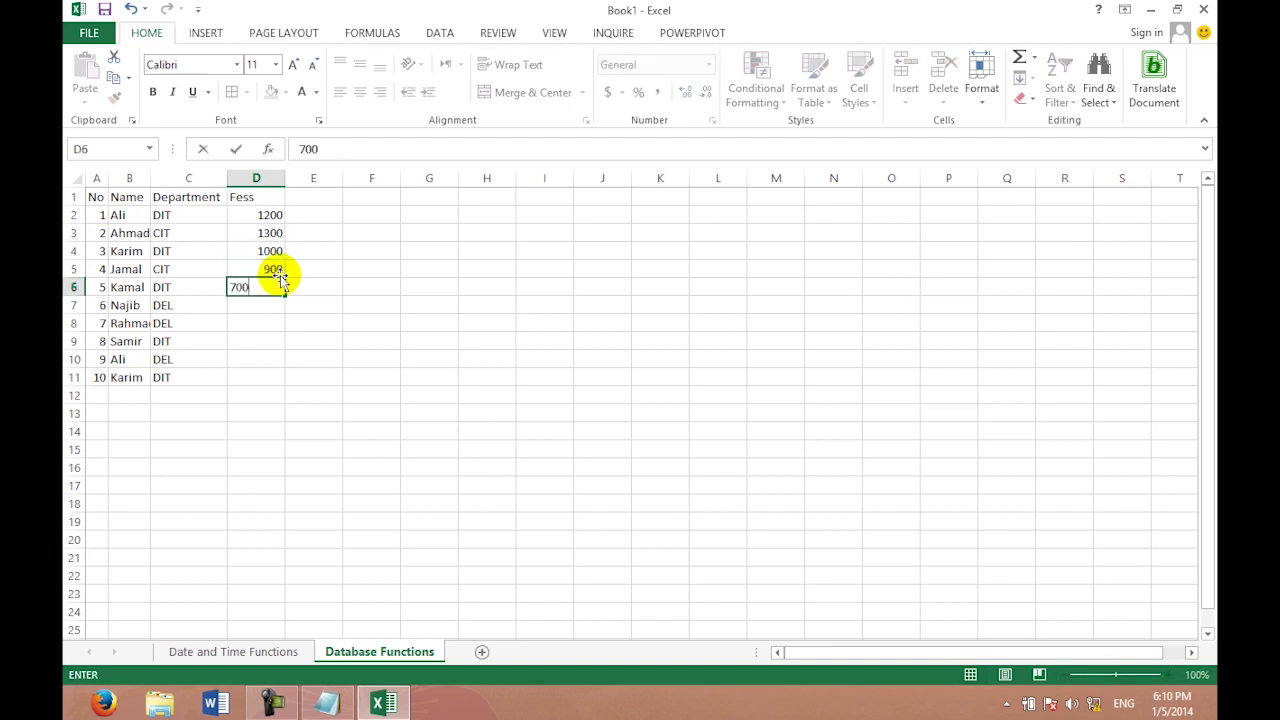
key(Return)
Enter fees 600, 800, 890, 650 and 490 in D7:D11.
text(600)
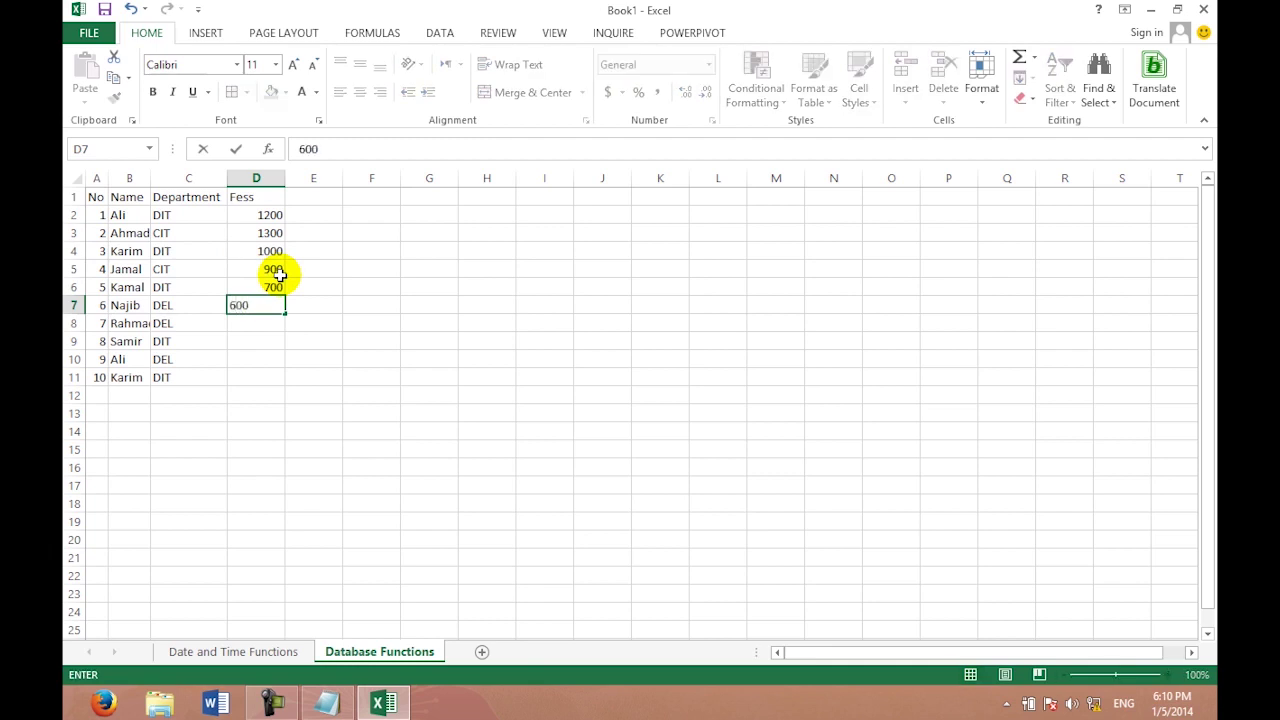
key(Return)
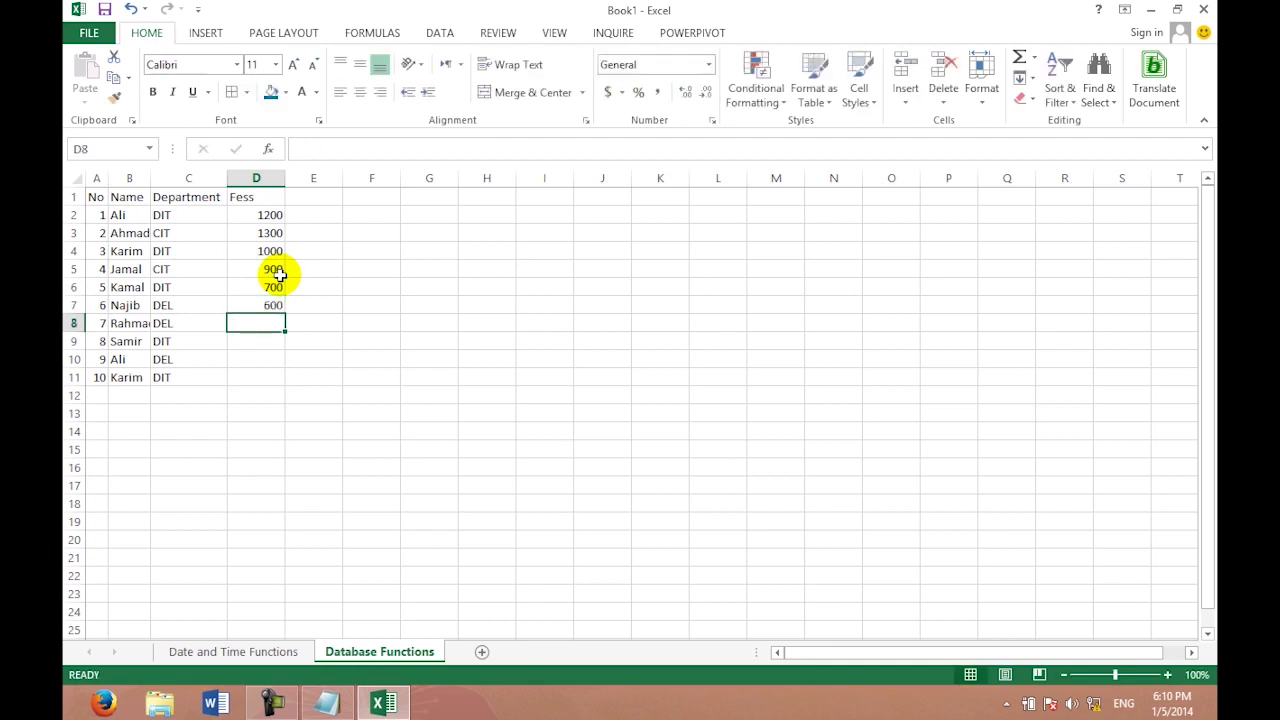
text(800)
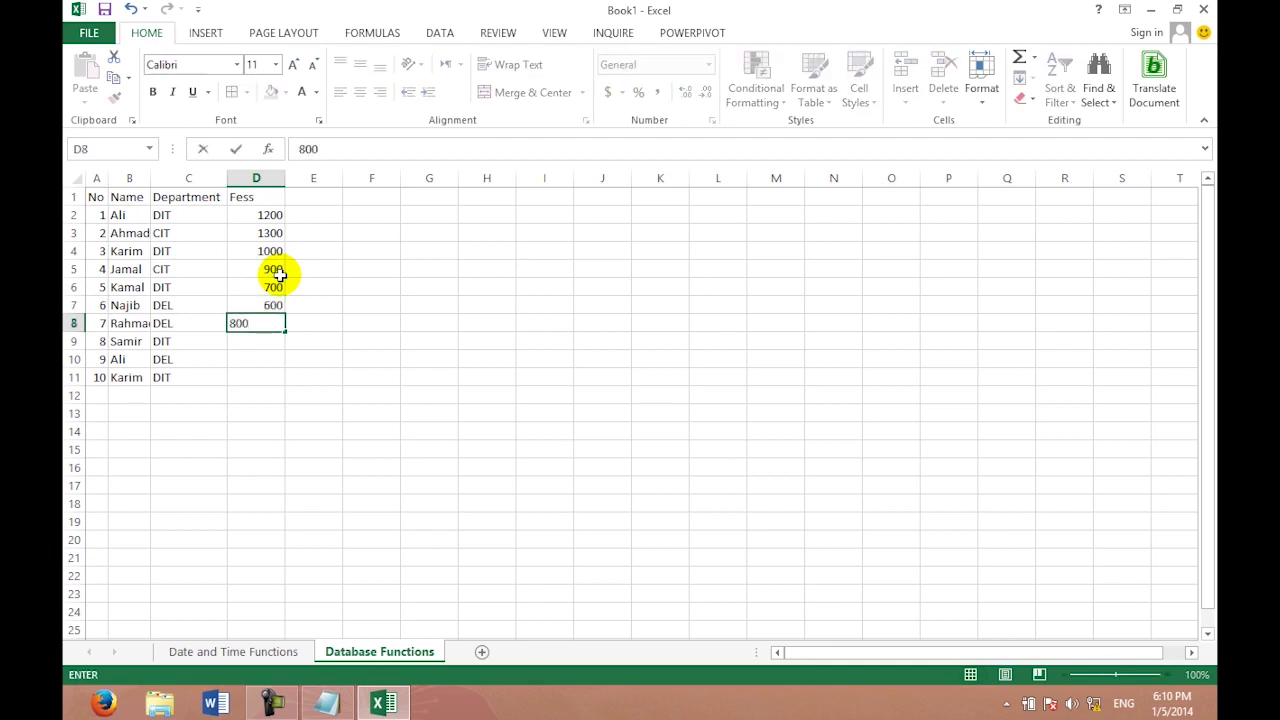
key(Return)
text(890)
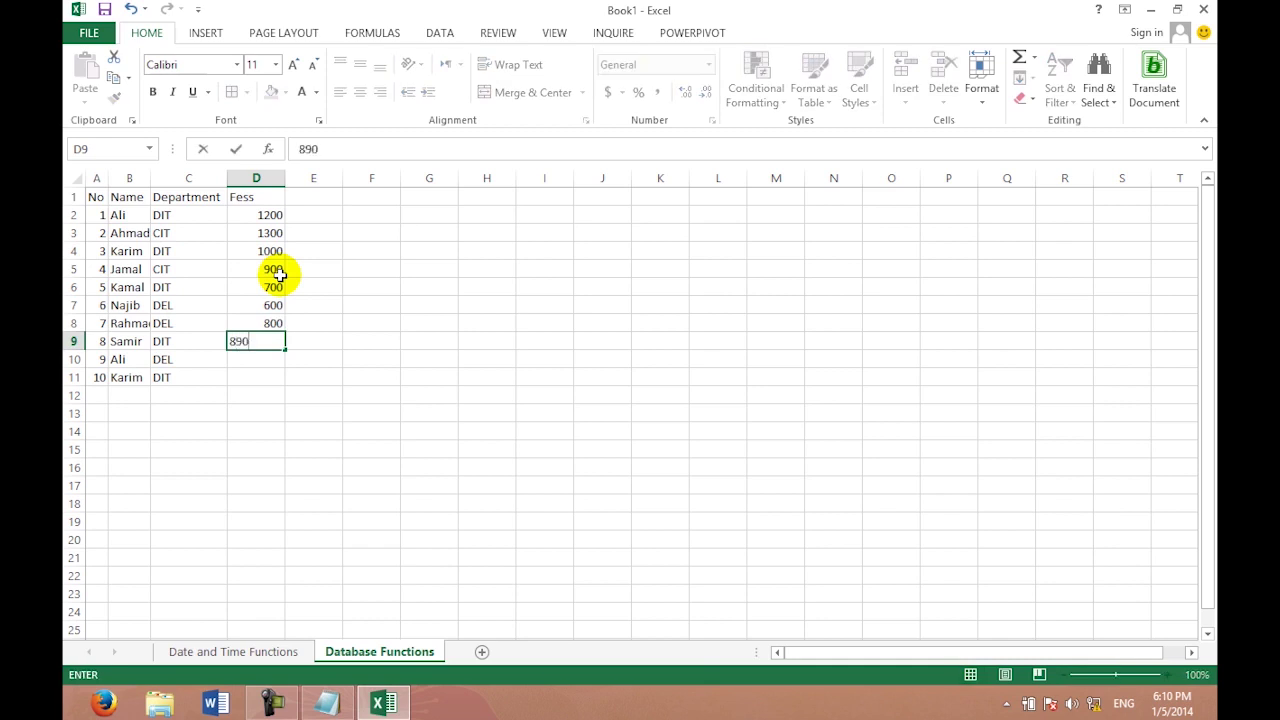
key(Return)
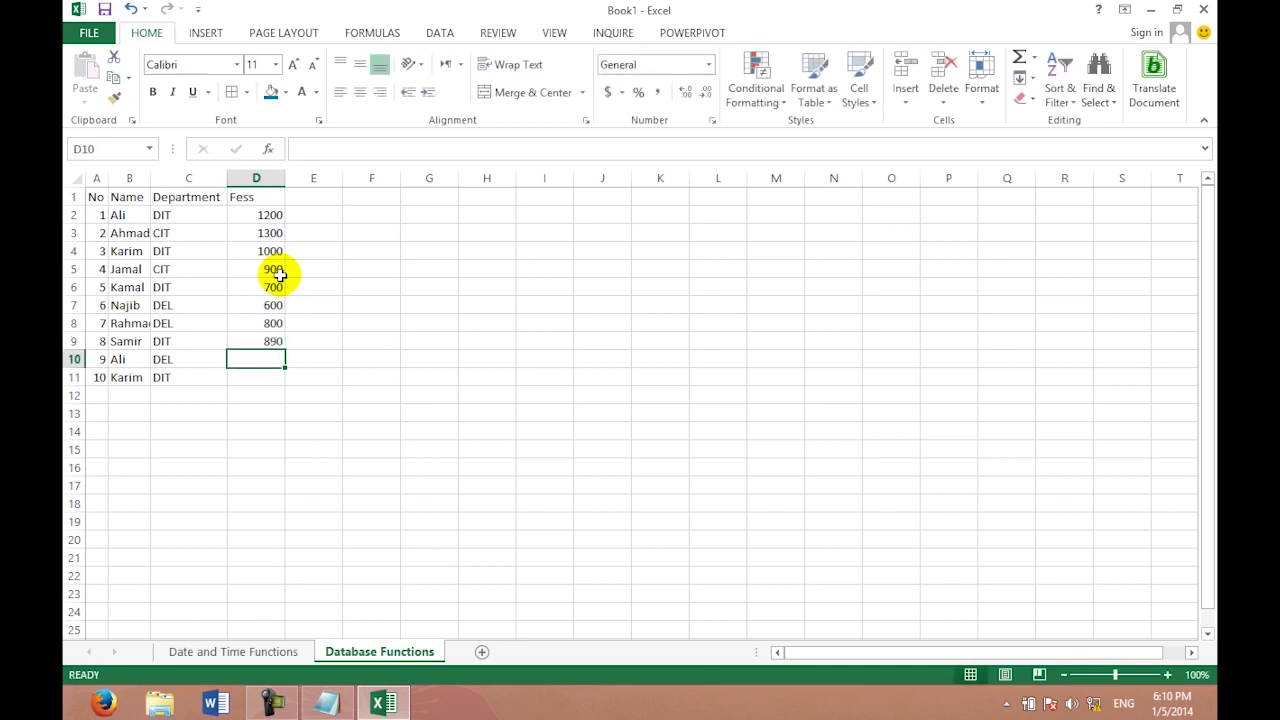
text(650)
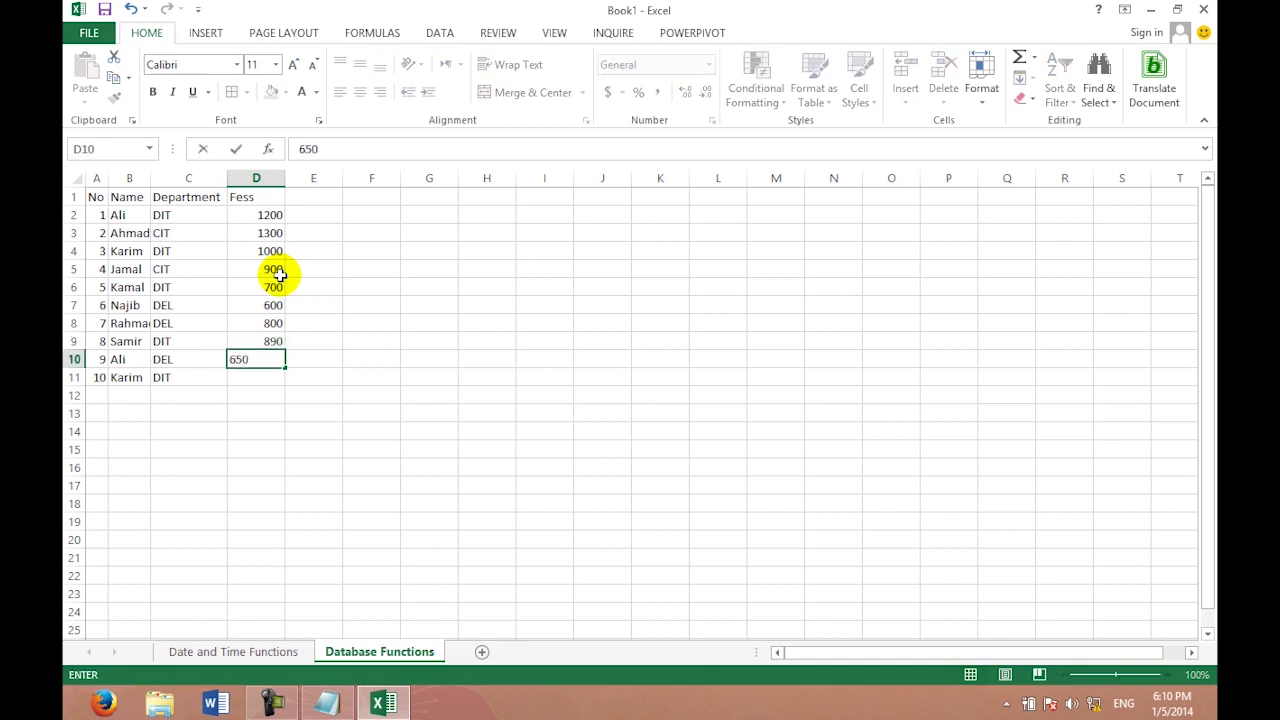
key(Return)
text(4)
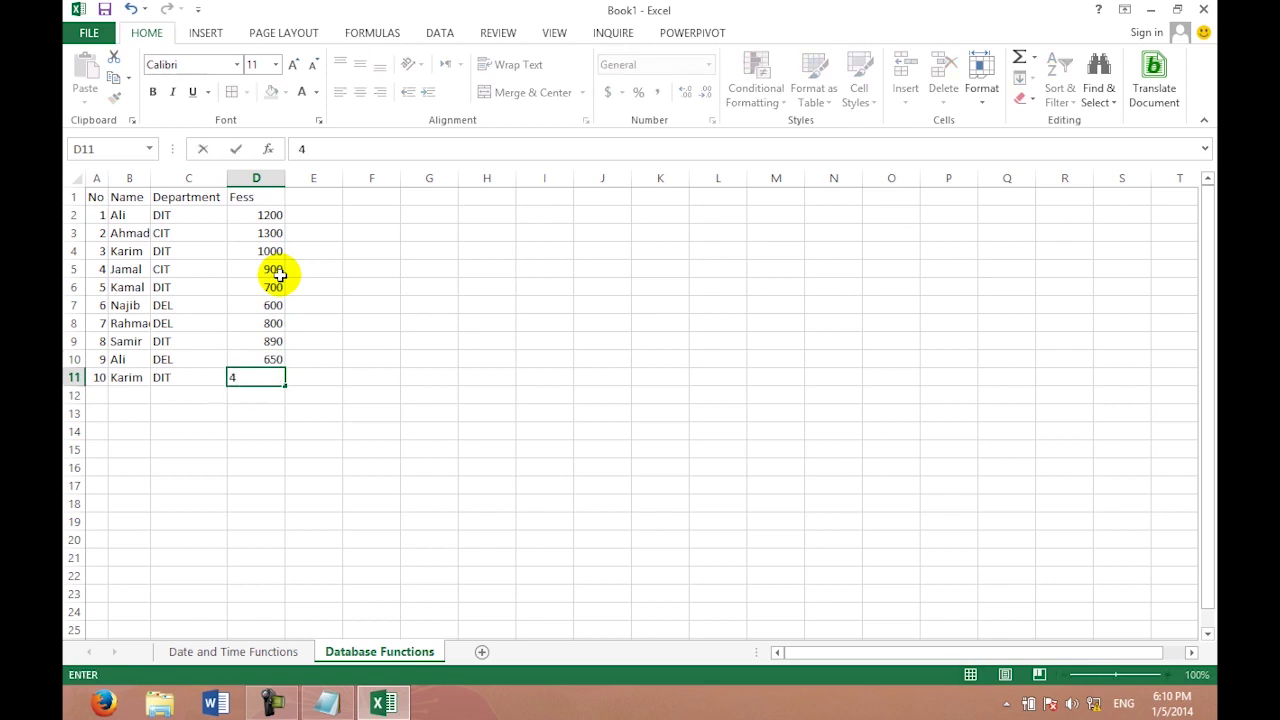
key(Return)
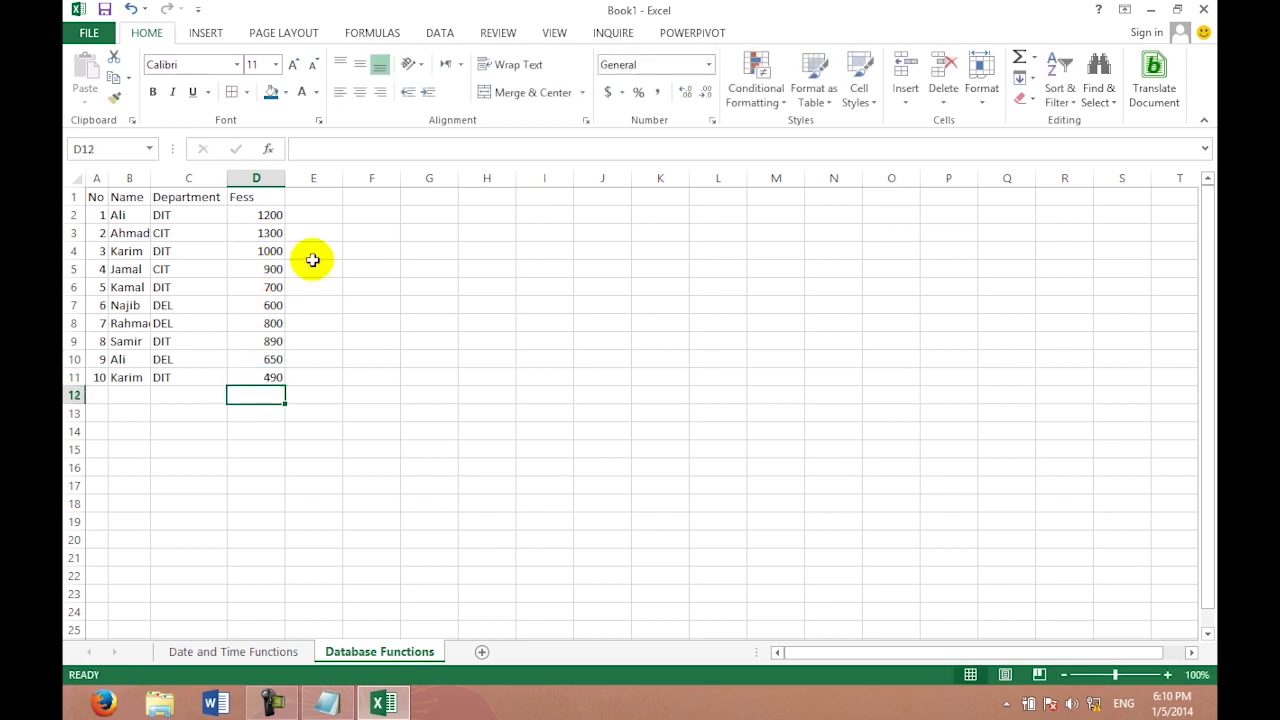
click(366, 248)
drag(268, 193, 90, 197)
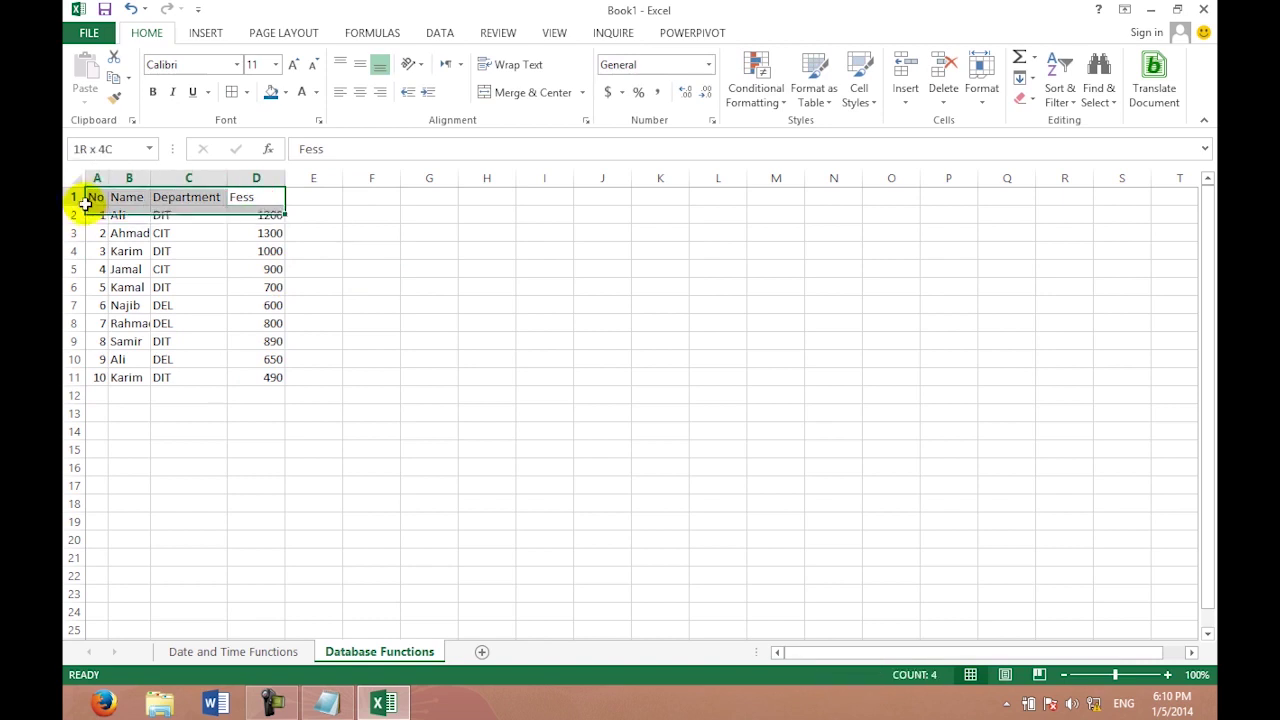
Make A1:D1 bold, blue-filled, 16-point, and centred horizontally and vertically.
click(152, 91)
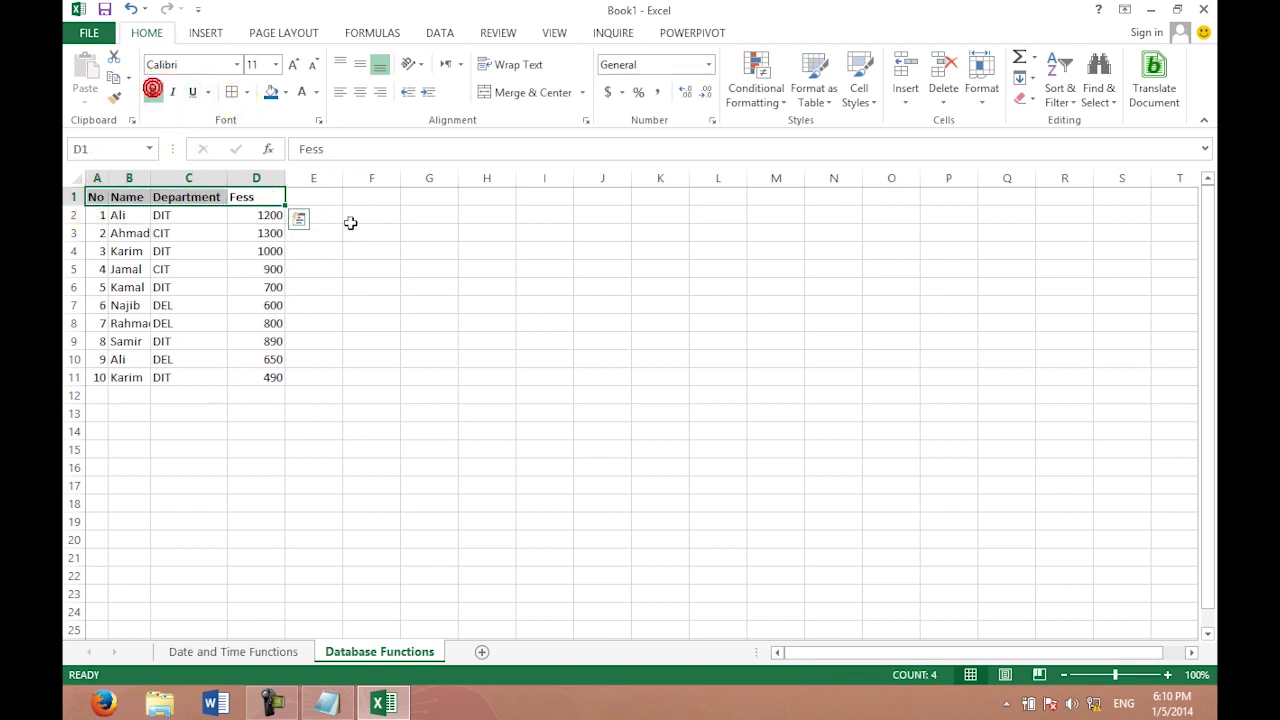
click(270, 92)
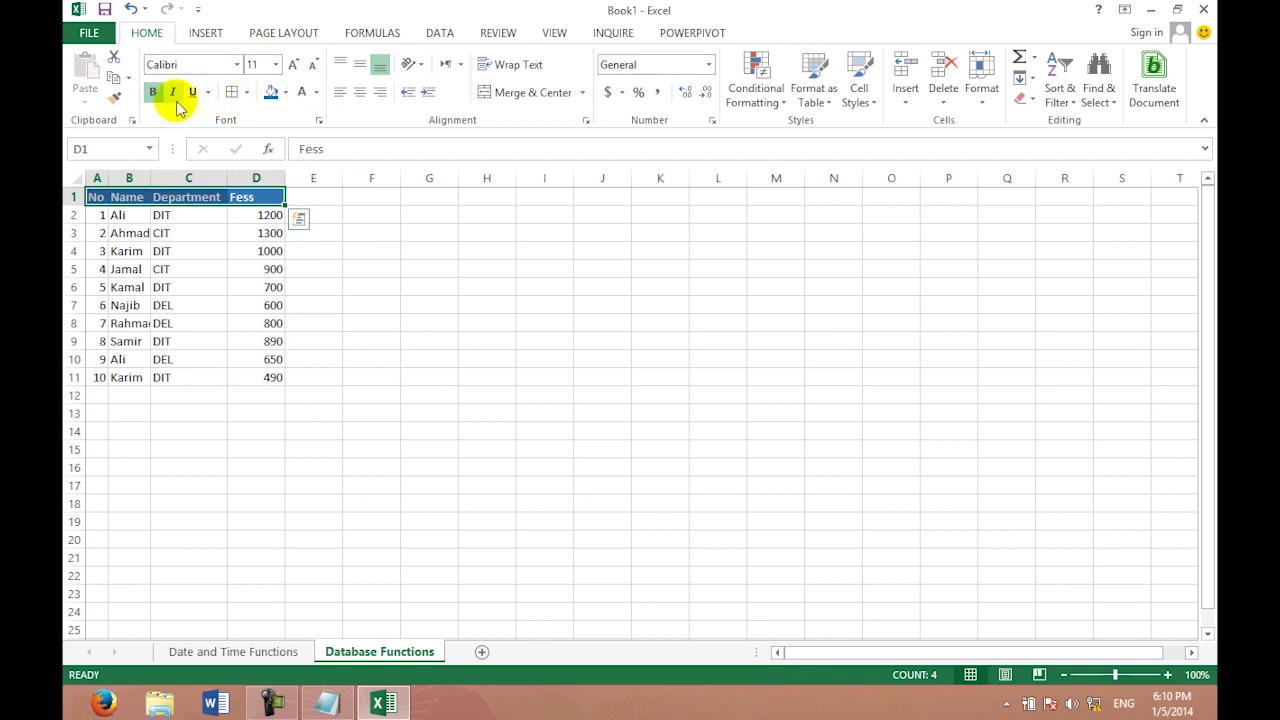
click(292, 66)
click(292, 66)
click(292, 66)
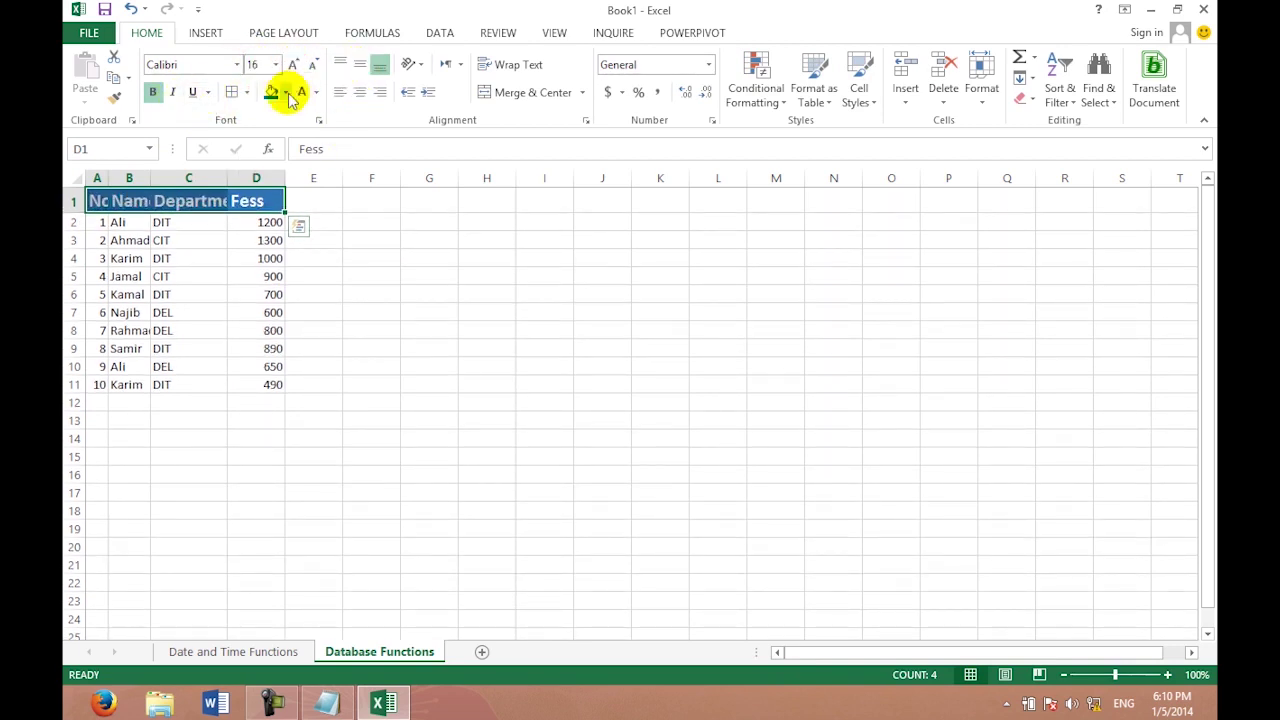
click(361, 92)
click(359, 64)
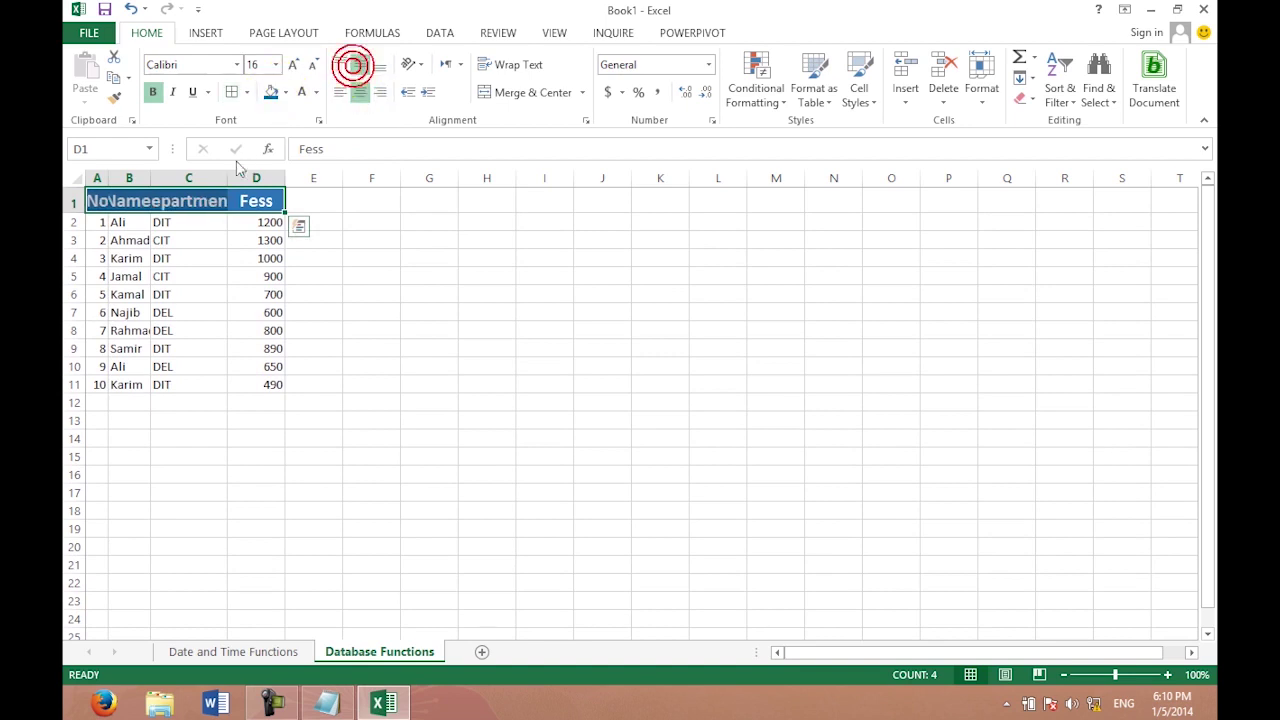
AutoFit columns A through D to their contents.
double_click(108, 178)
double_click(158, 177)
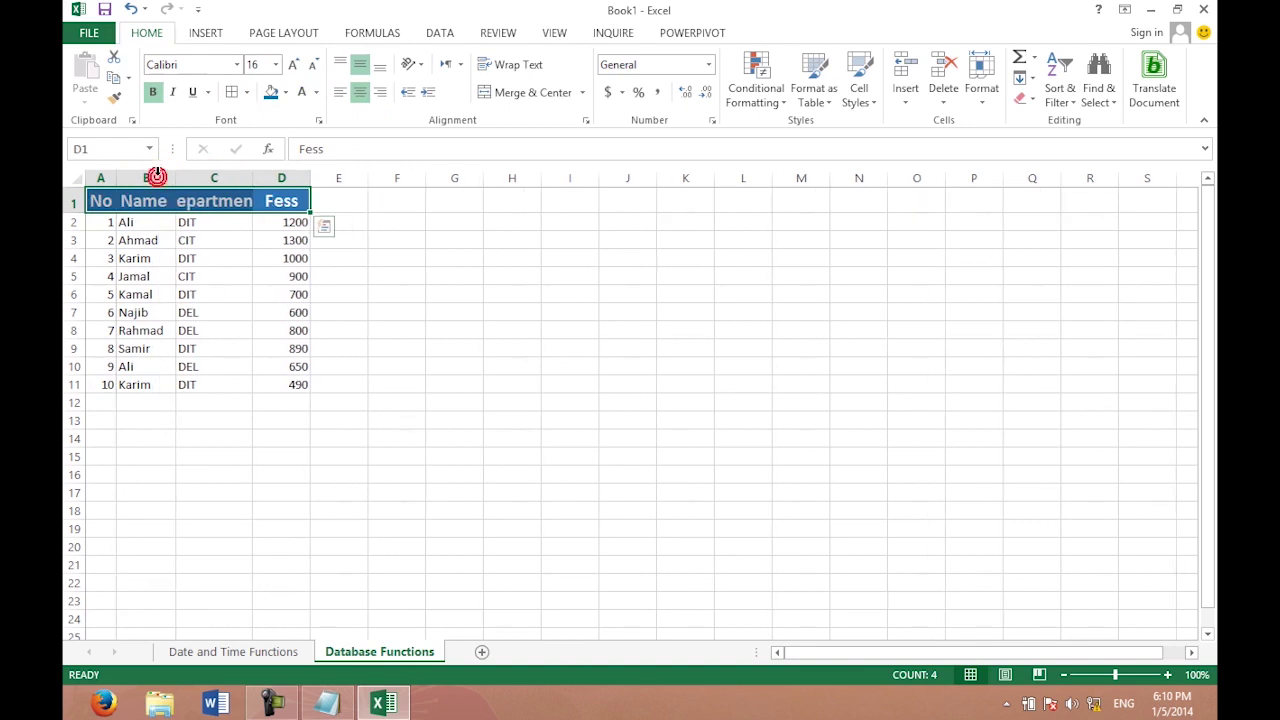
double_click(253, 177)
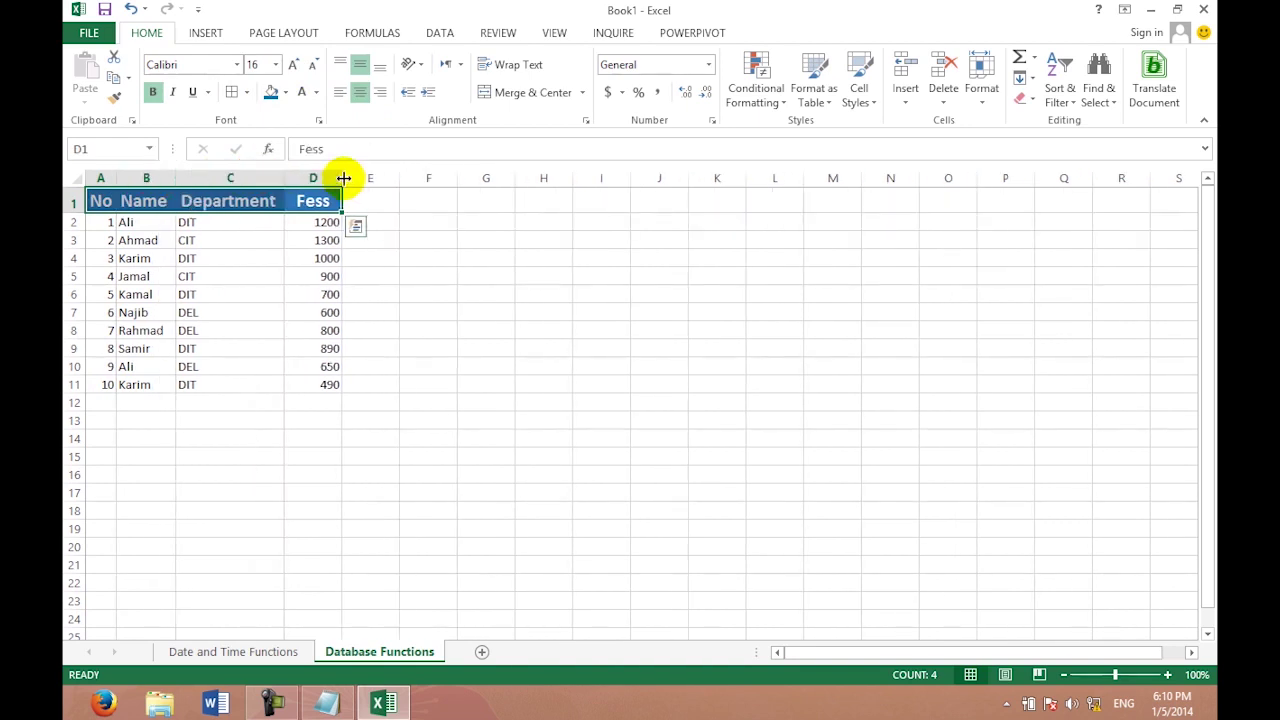
double_click(341, 177)
click(460, 293)
drag(109, 224, 309, 385)
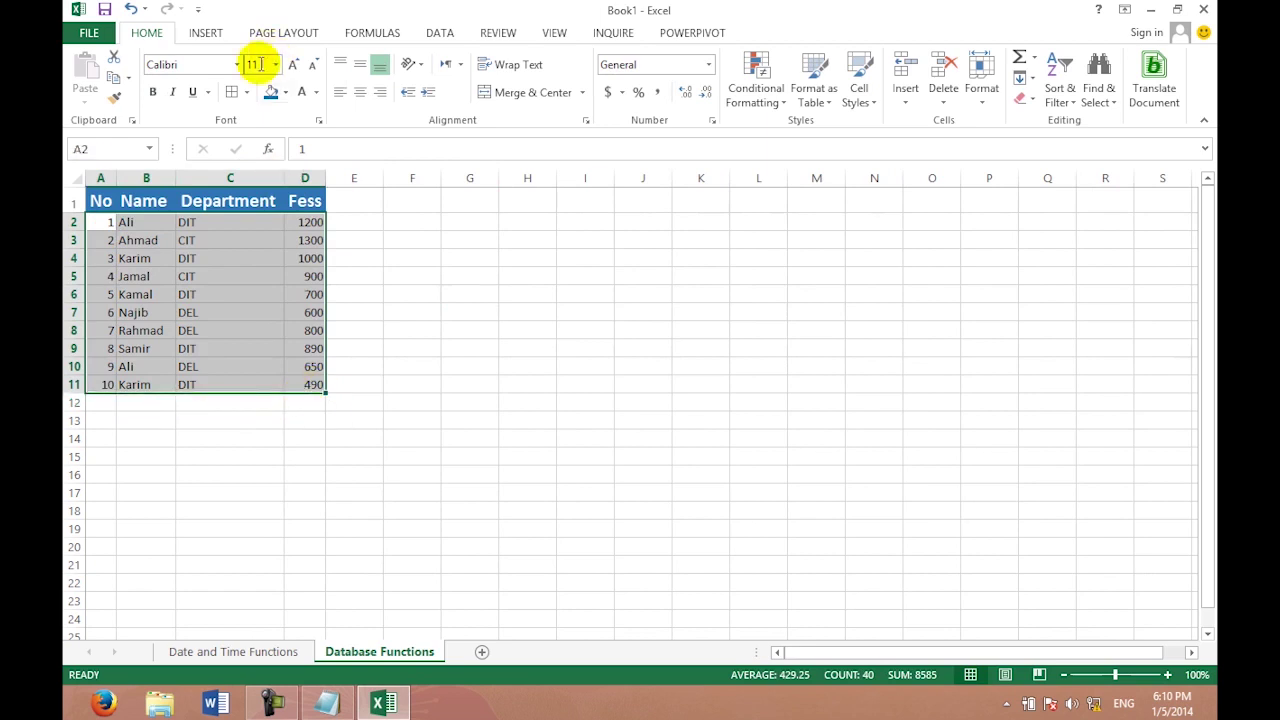
Apply All Borders and a light green fill to the data range A2:D11.
click(231, 91)
click(286, 92)
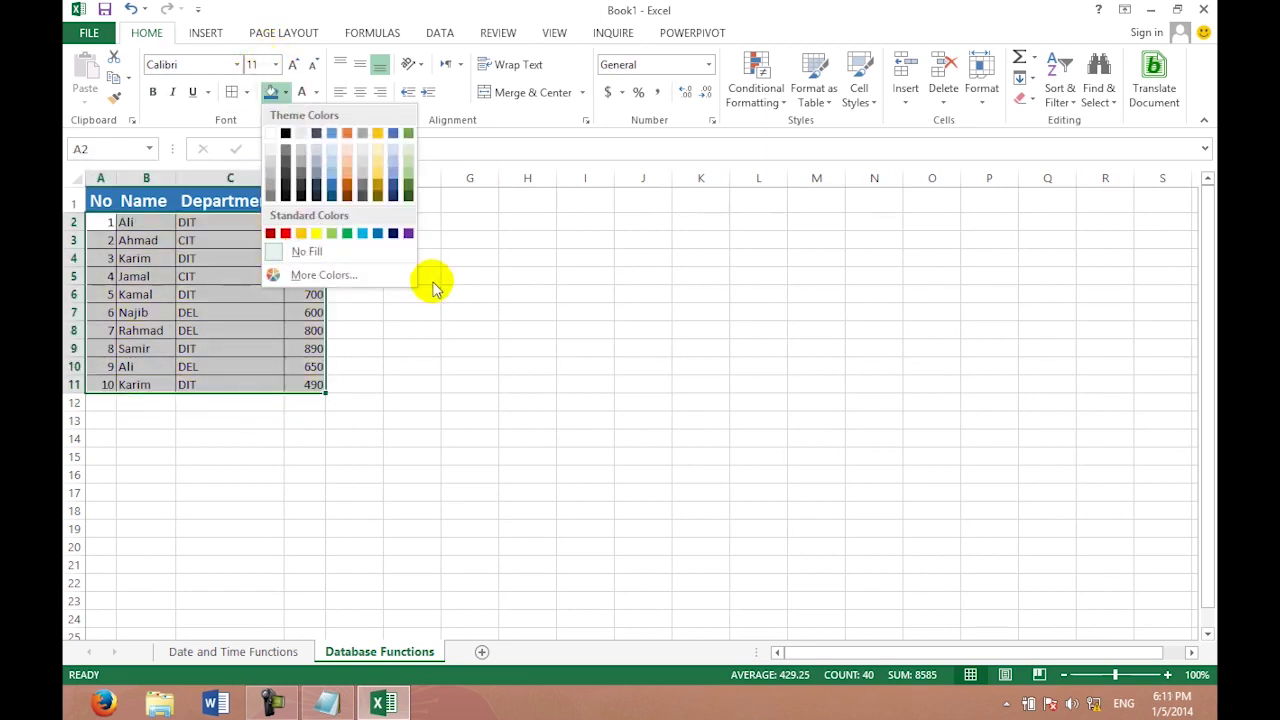
click(331, 234)
click(508, 318)
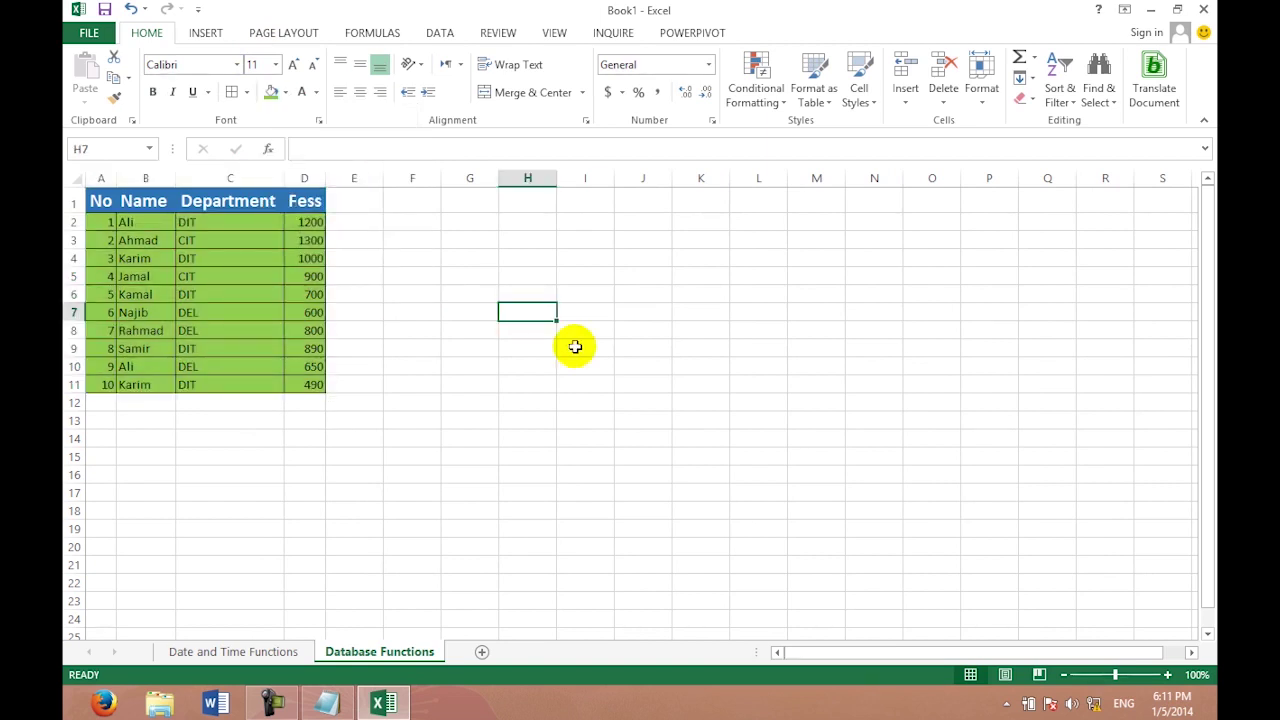
drag(100, 201, 300, 383)
click(414, 243)
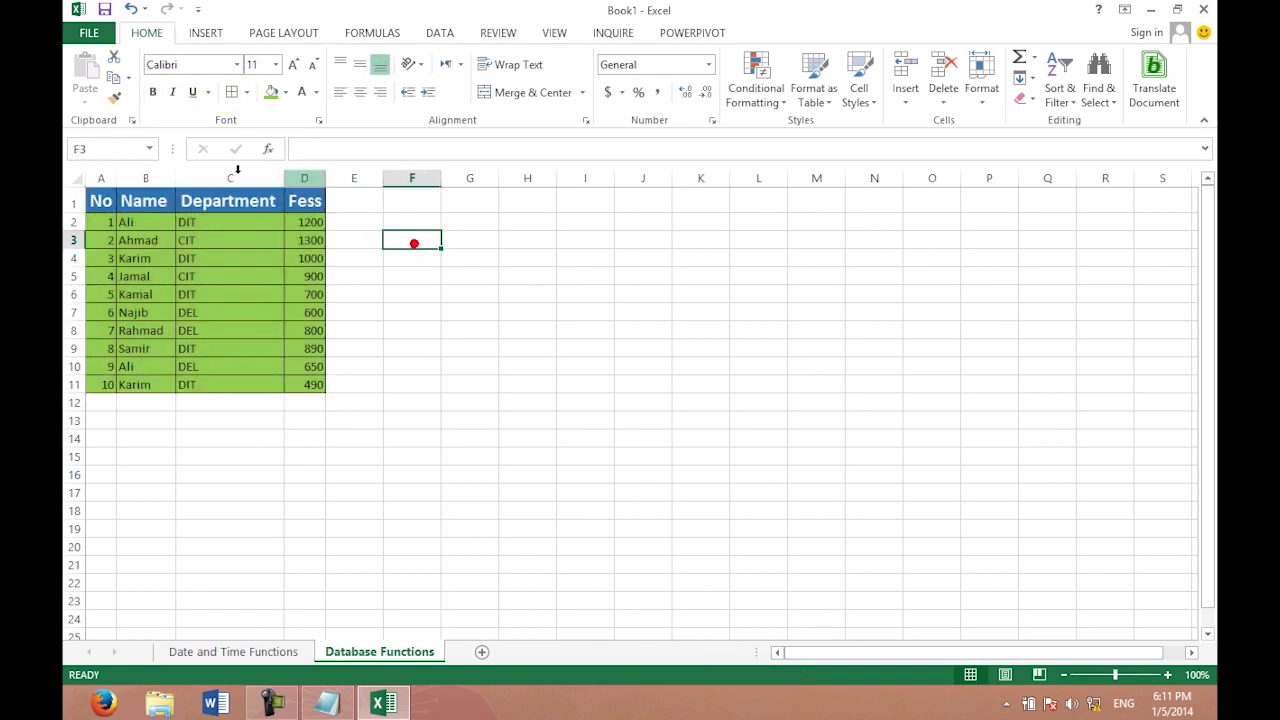
drag(102, 203, 302, 205)
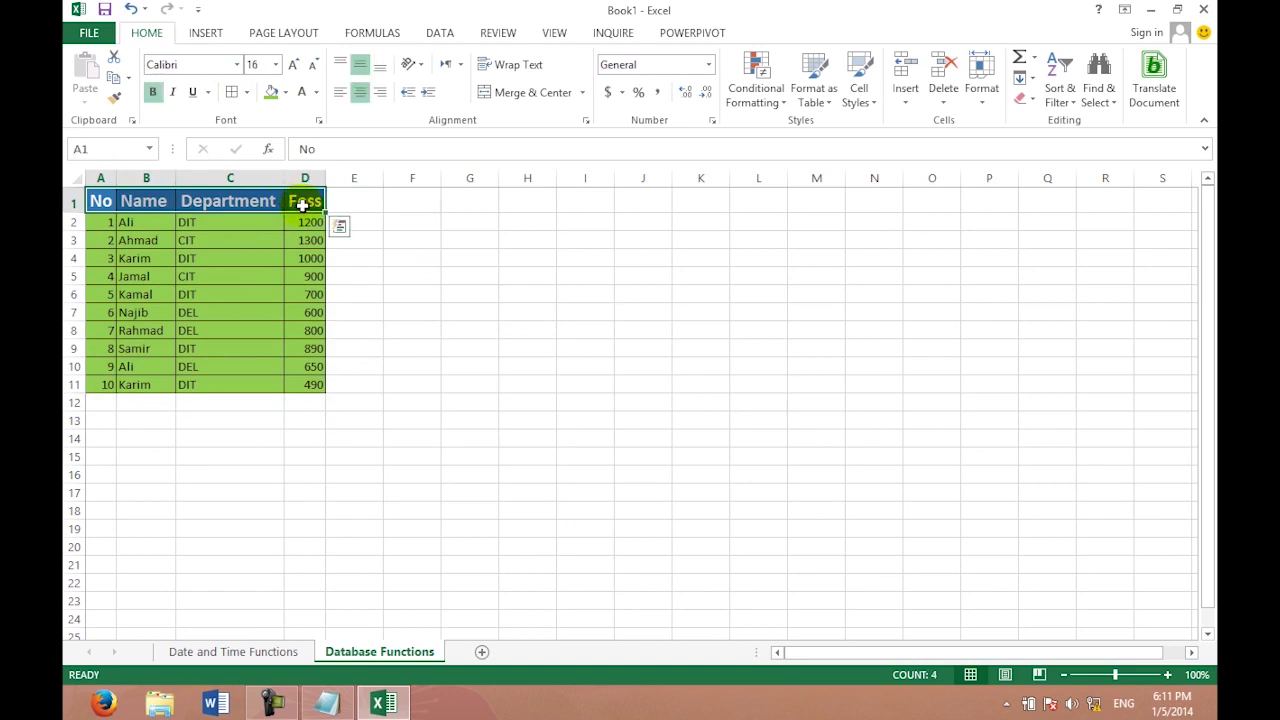
Copy the header row A1:D1 into K1:N1 and again into K10:N10.
key(ctrl+c)
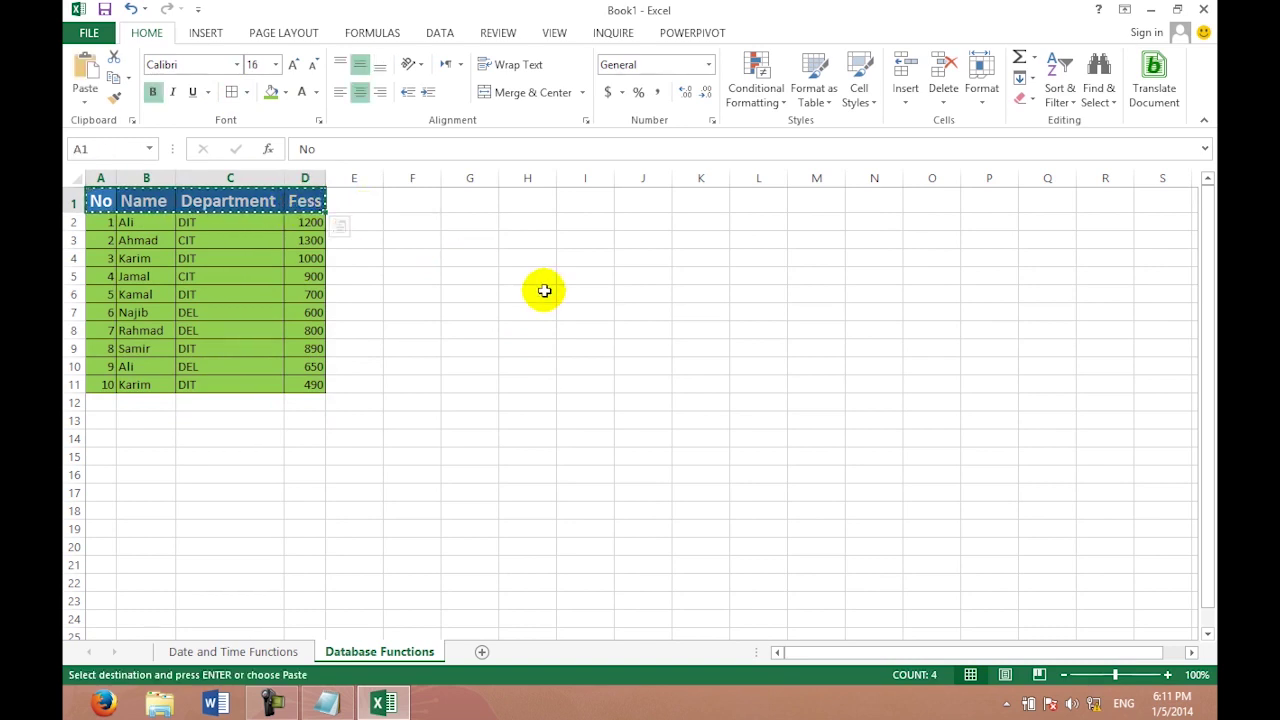
click(716, 208)
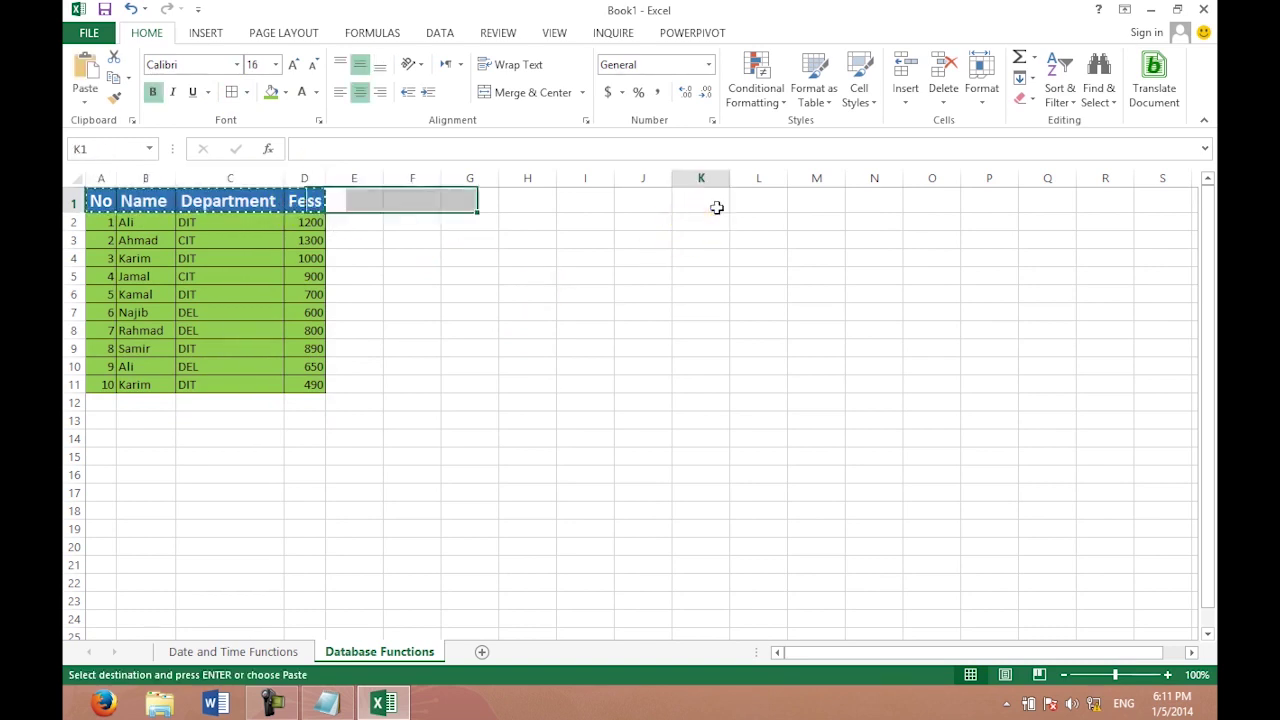
key(ctrl+v)
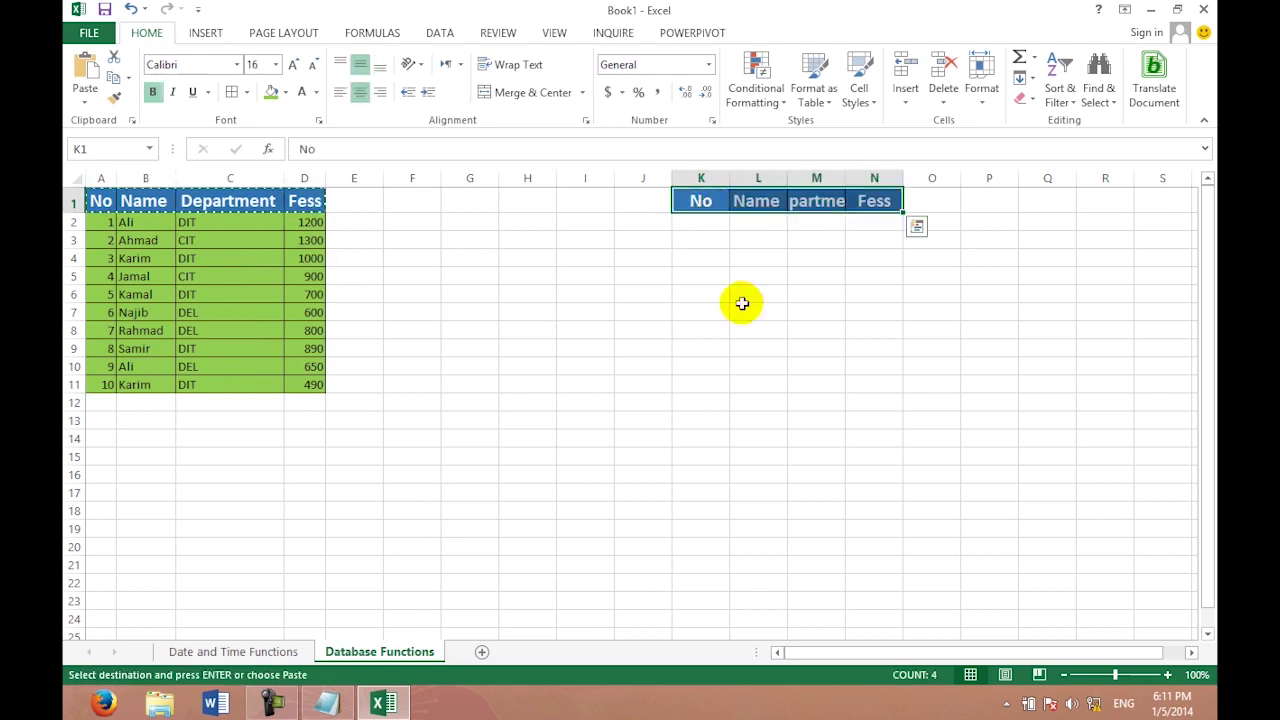
click(697, 364)
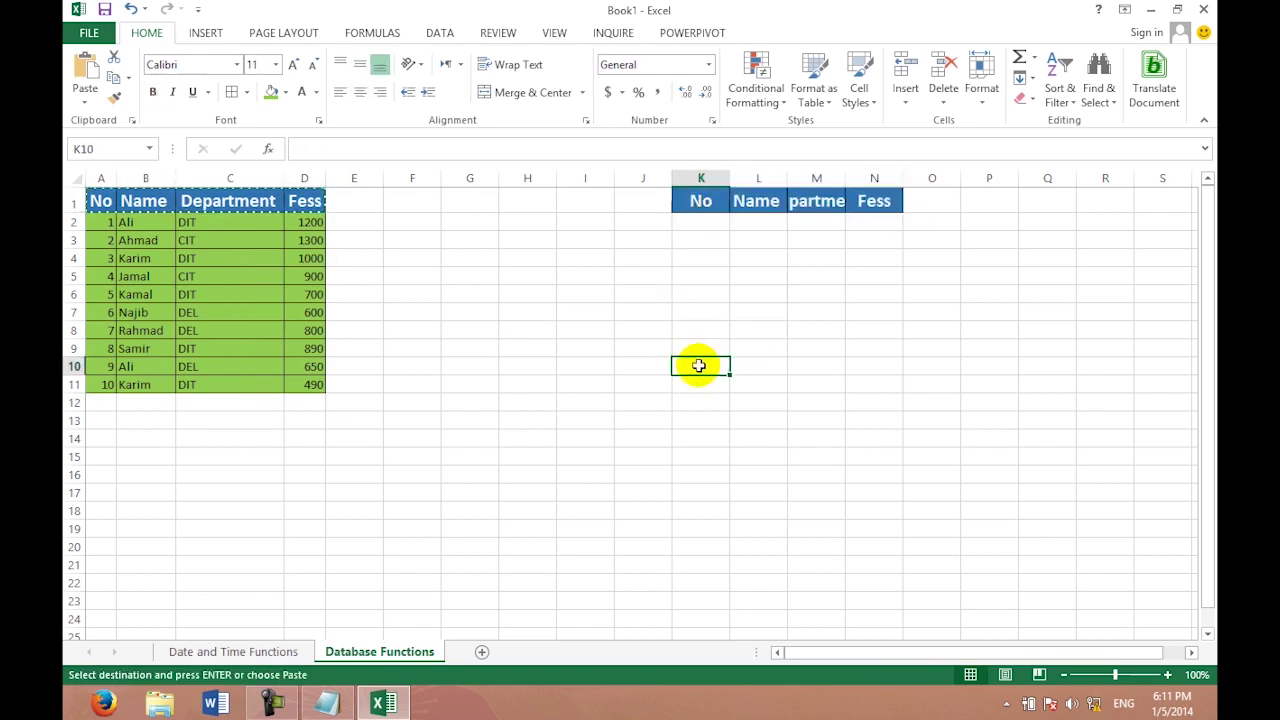
key(ctrl+v)
click(909, 346)
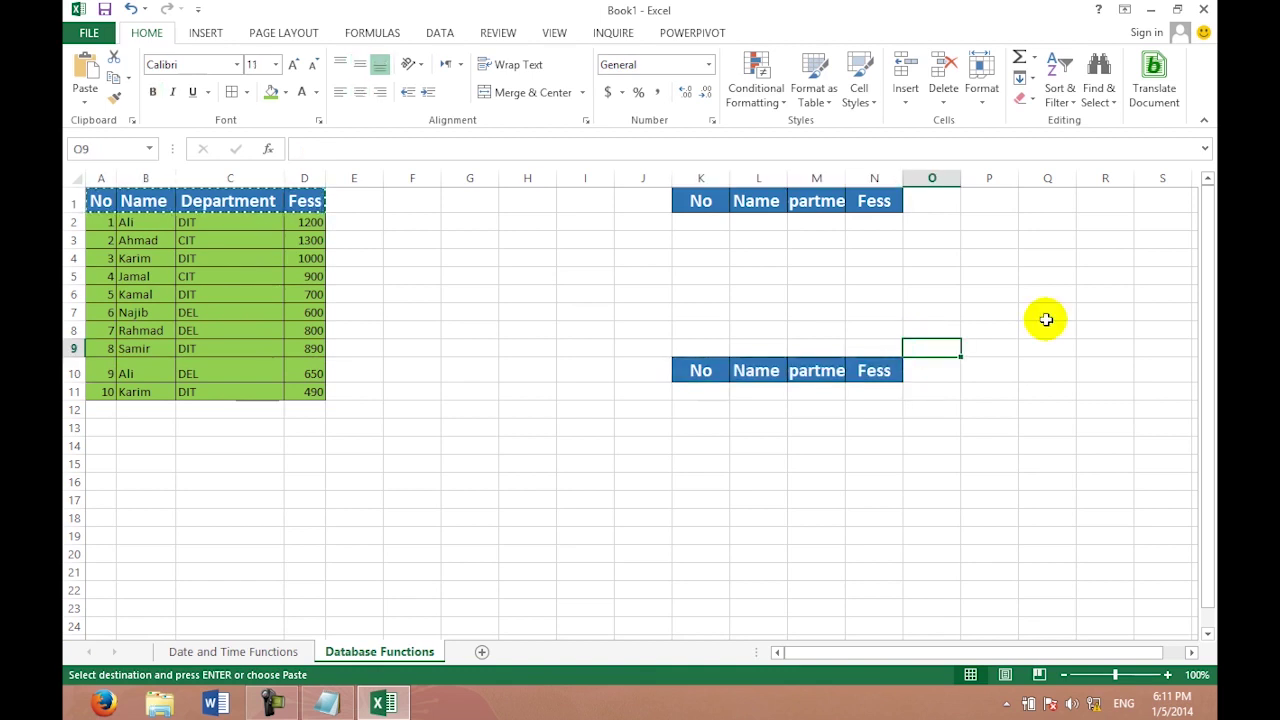
key(shift+F3)
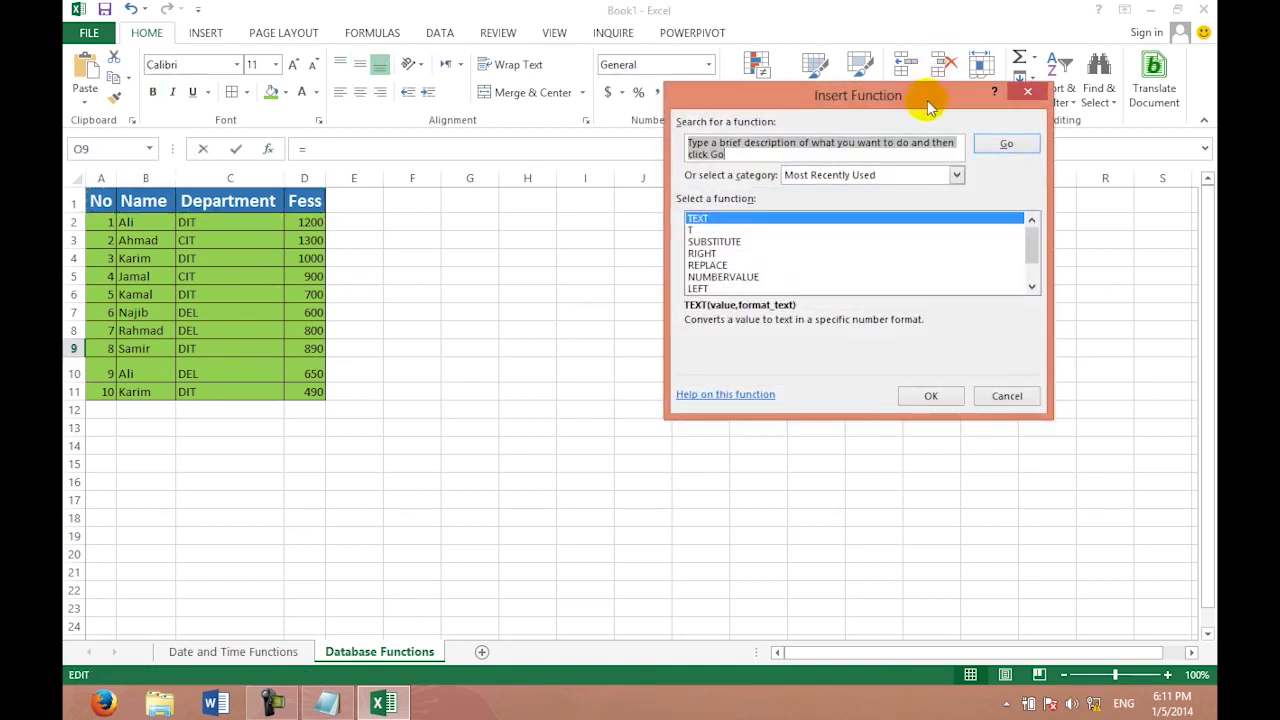
Filter Insert Function to the Database category, scroll DAVERAGE through DVARP, then close it.
drag(923, 101, 881, 105)
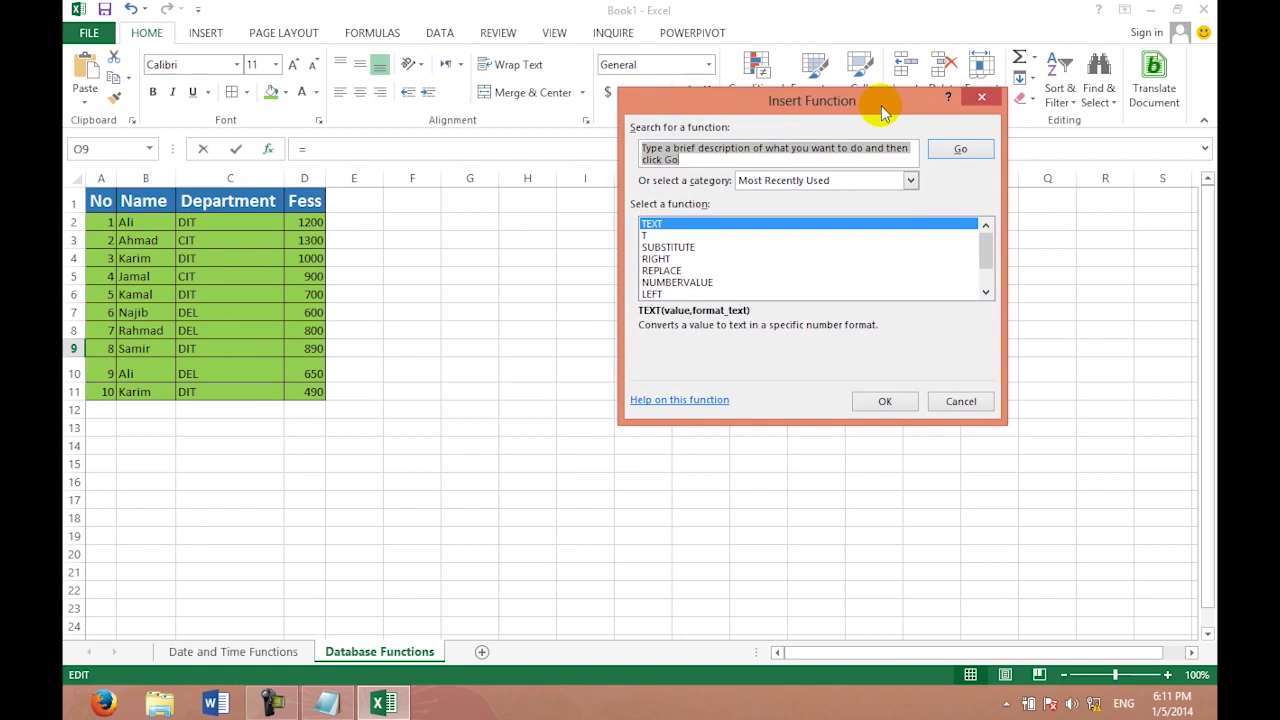
click(910, 180)
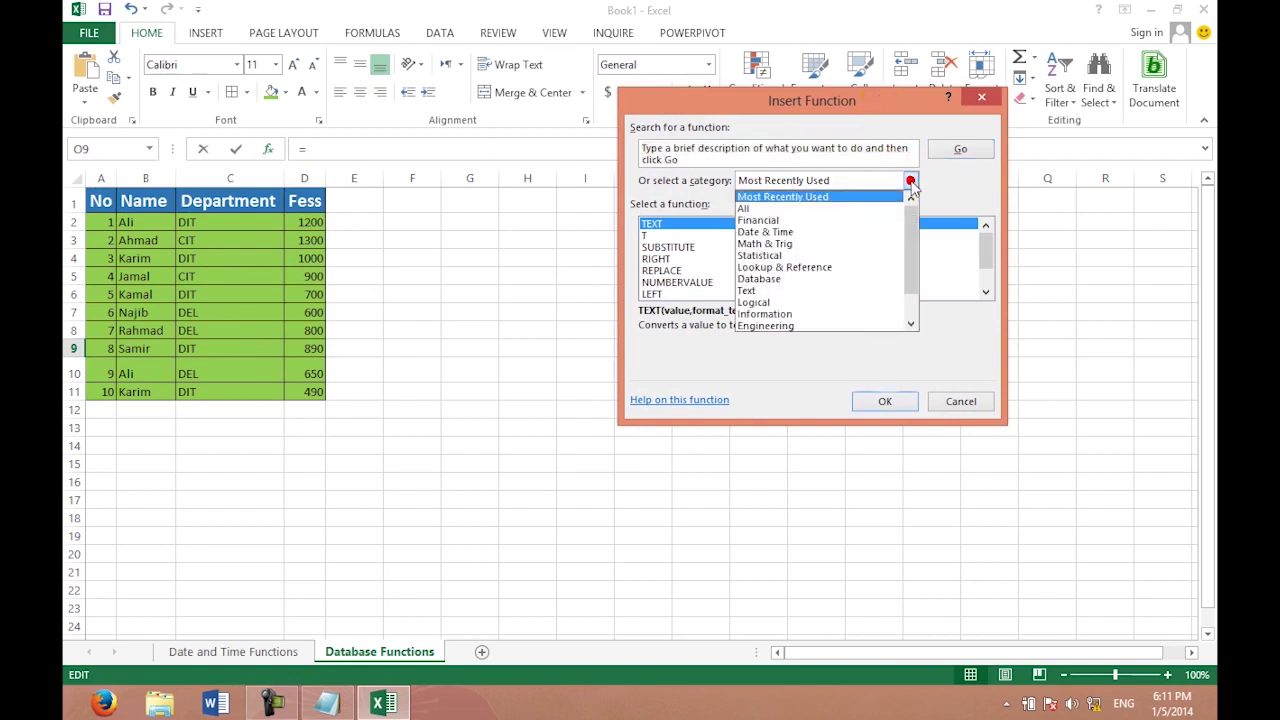
click(869, 278)
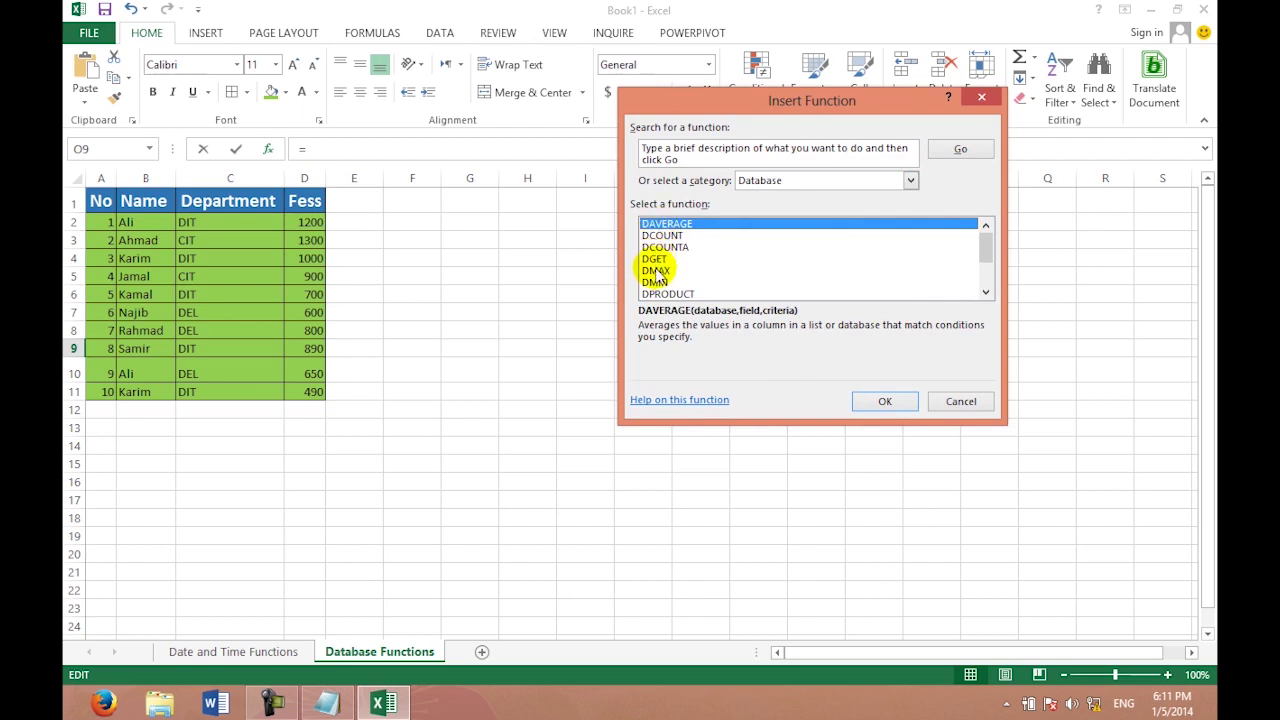
drag(986, 245, 987, 266)
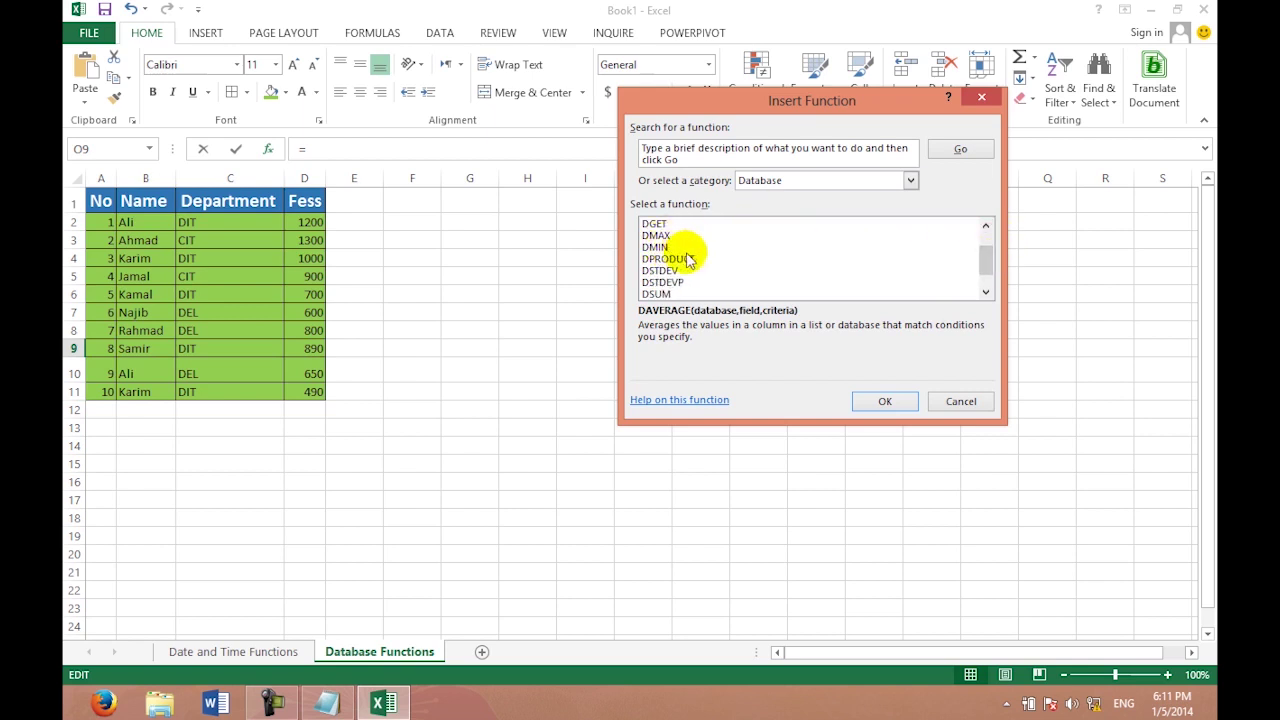
drag(987, 257, 987, 269)
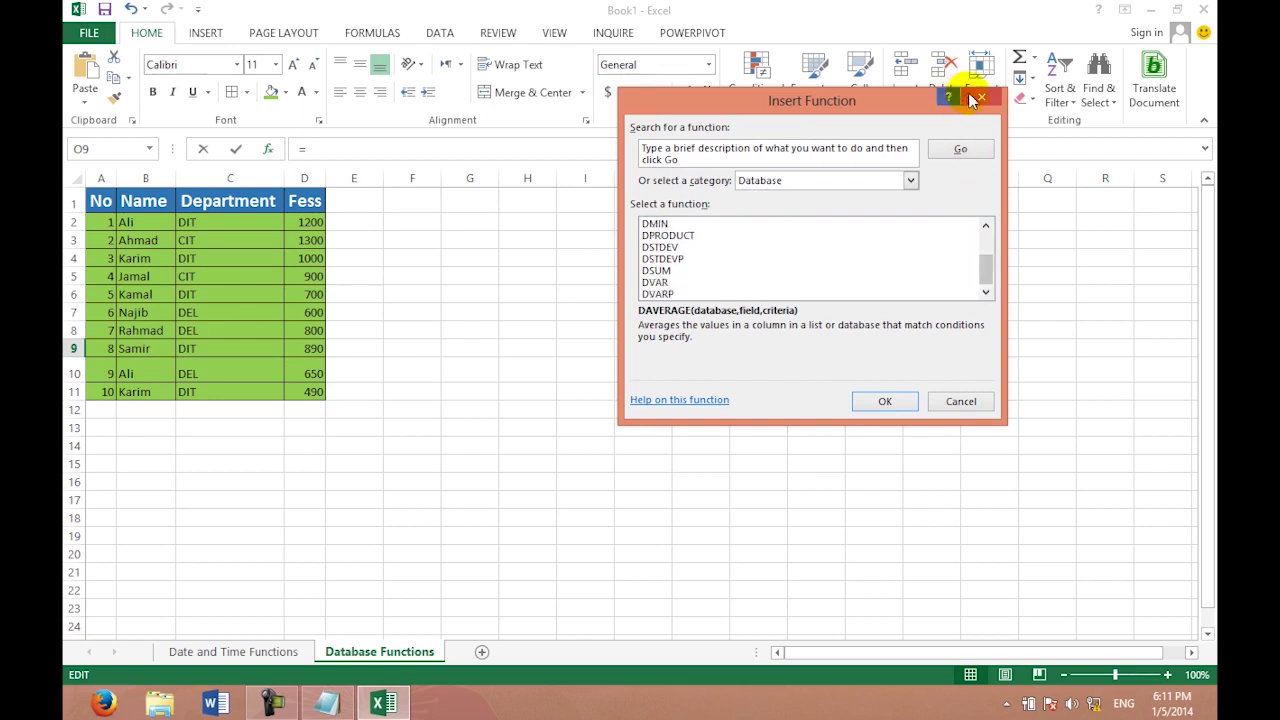
click(981, 99)
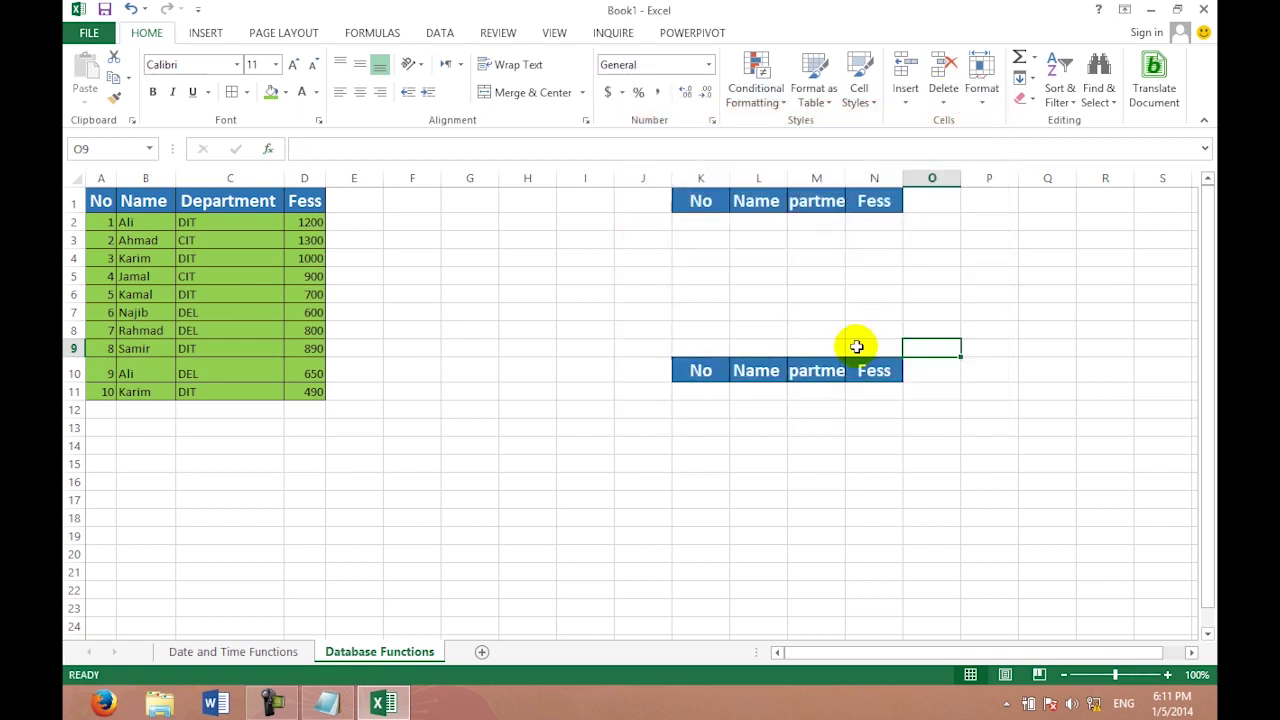
Enter ID in cell K11 under the second No header.
click(706, 393)
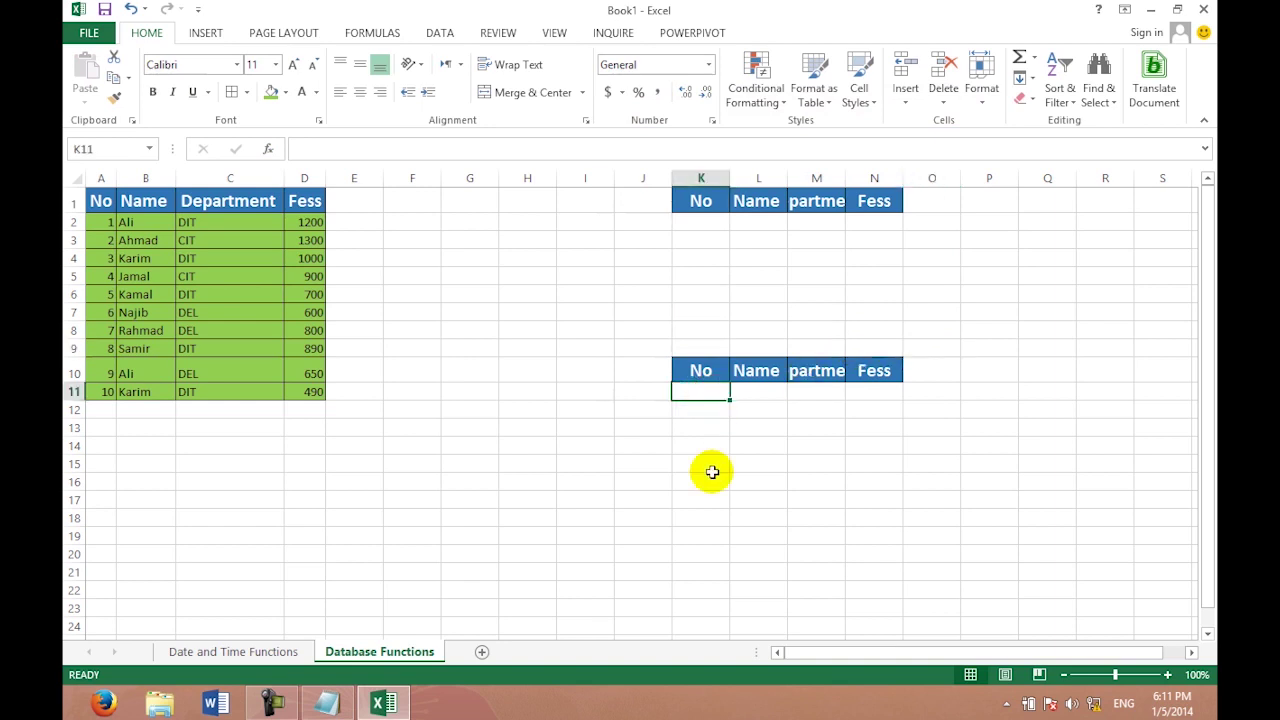
text(D)
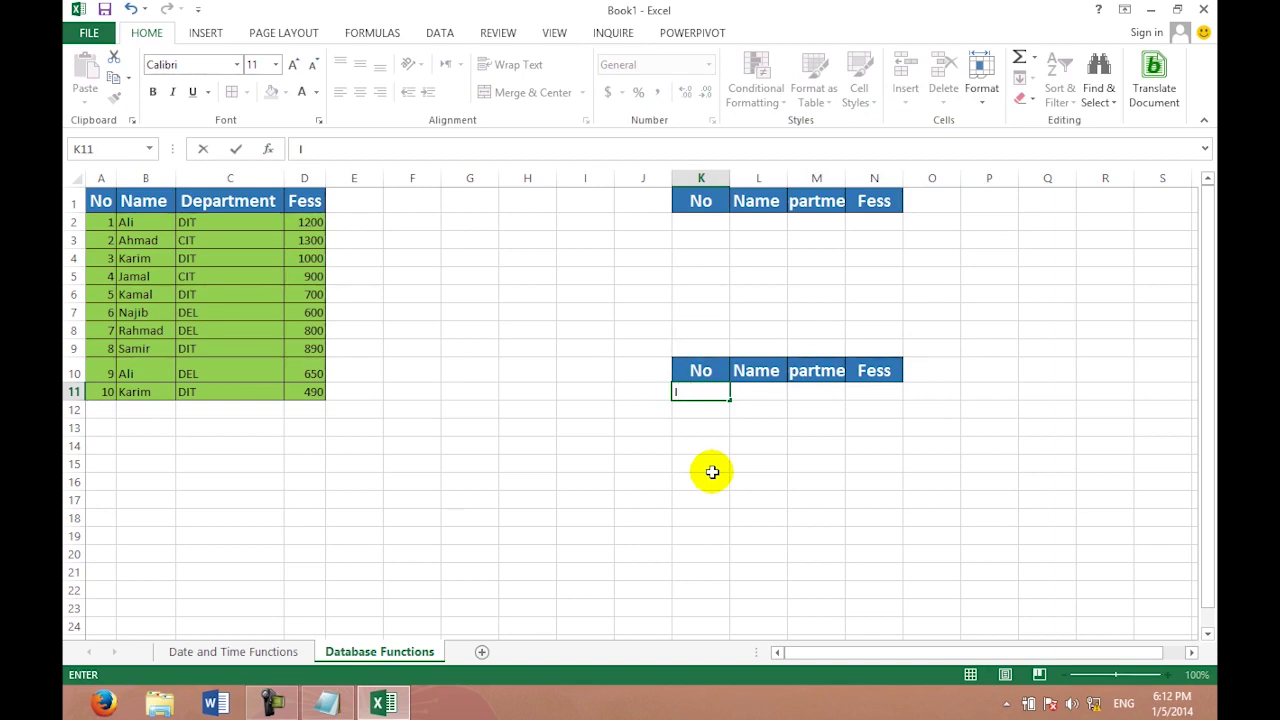
key(Tab)
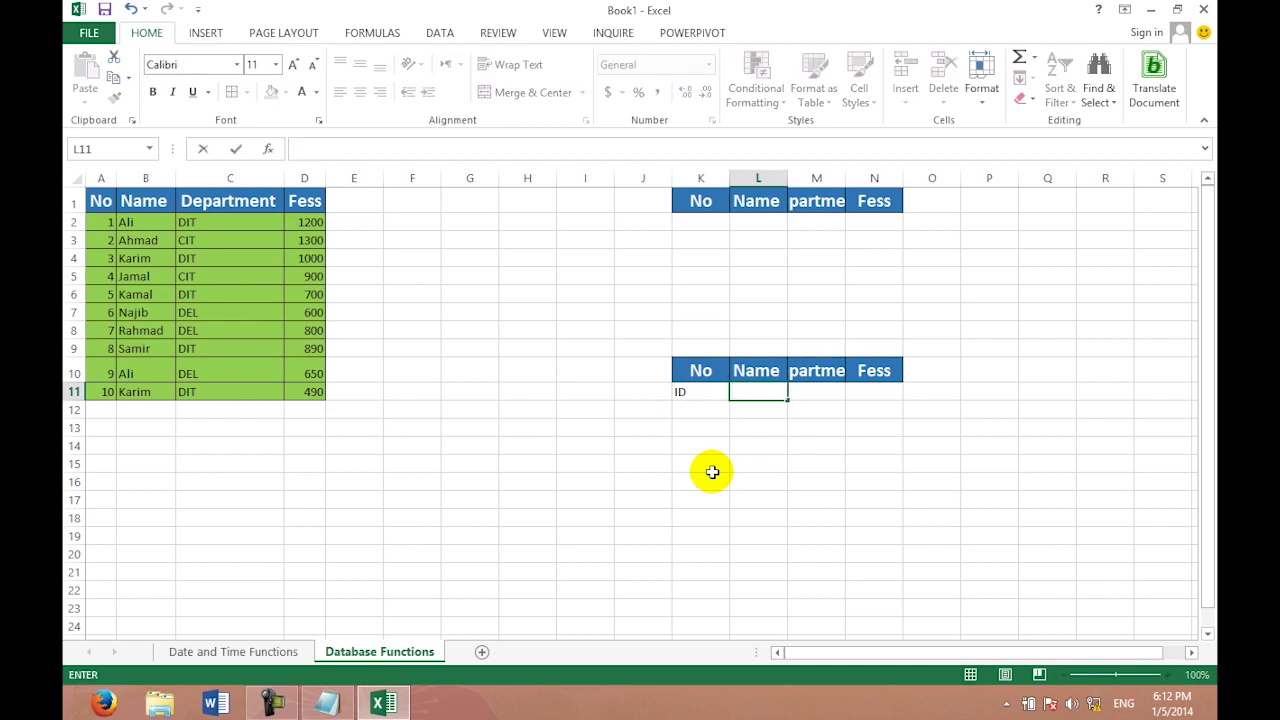
key(Left)
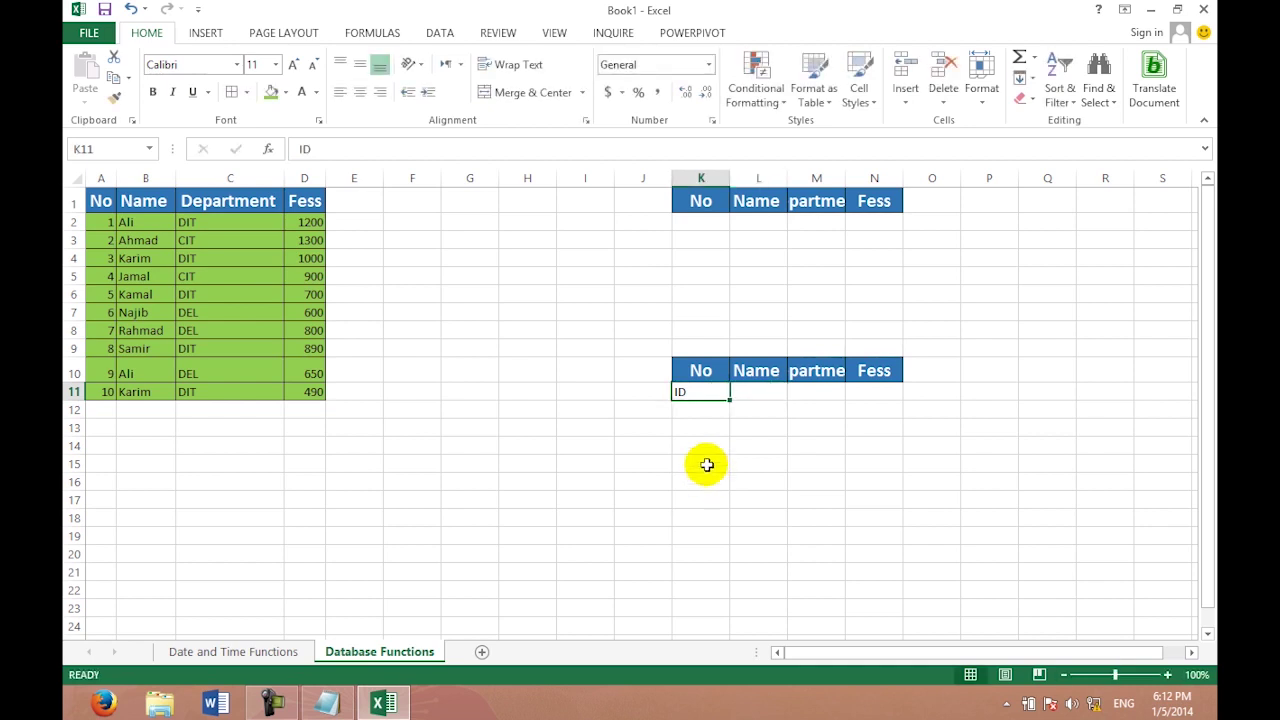
Label K14 to O14 as Dget, Dsum, DAVE, Dmax and Dmin.
click(700, 445)
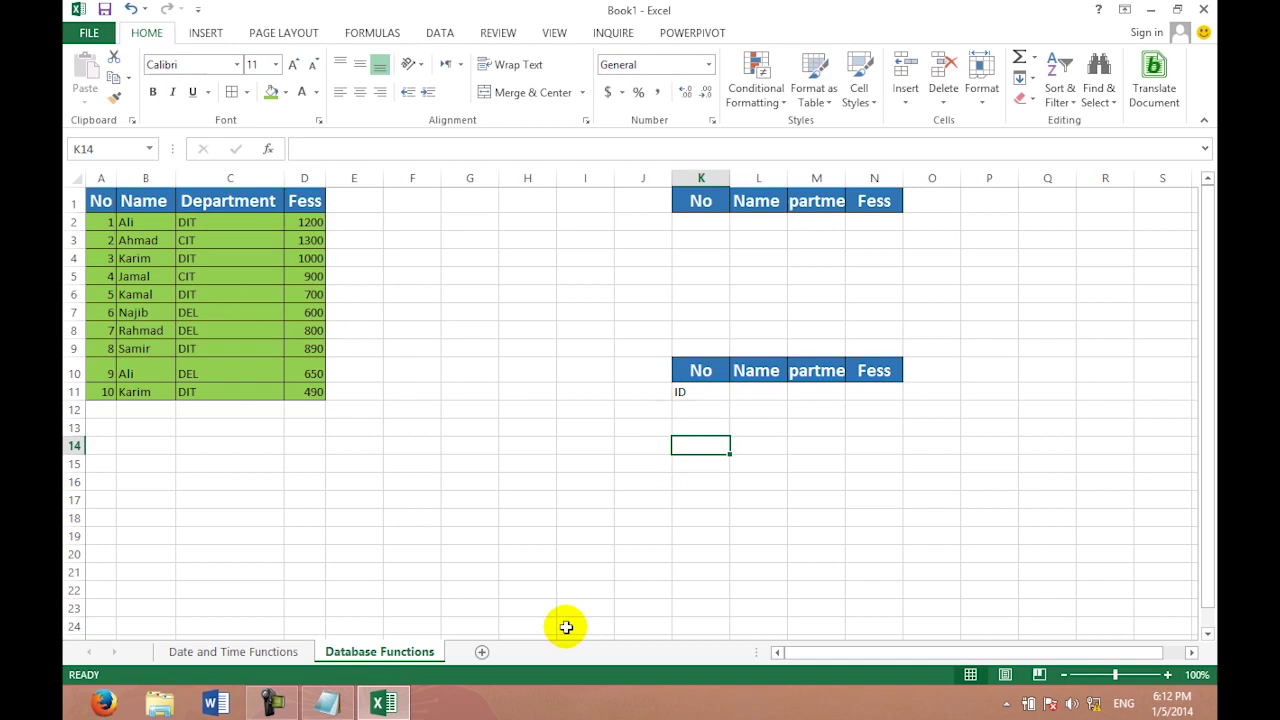
text(DGet)
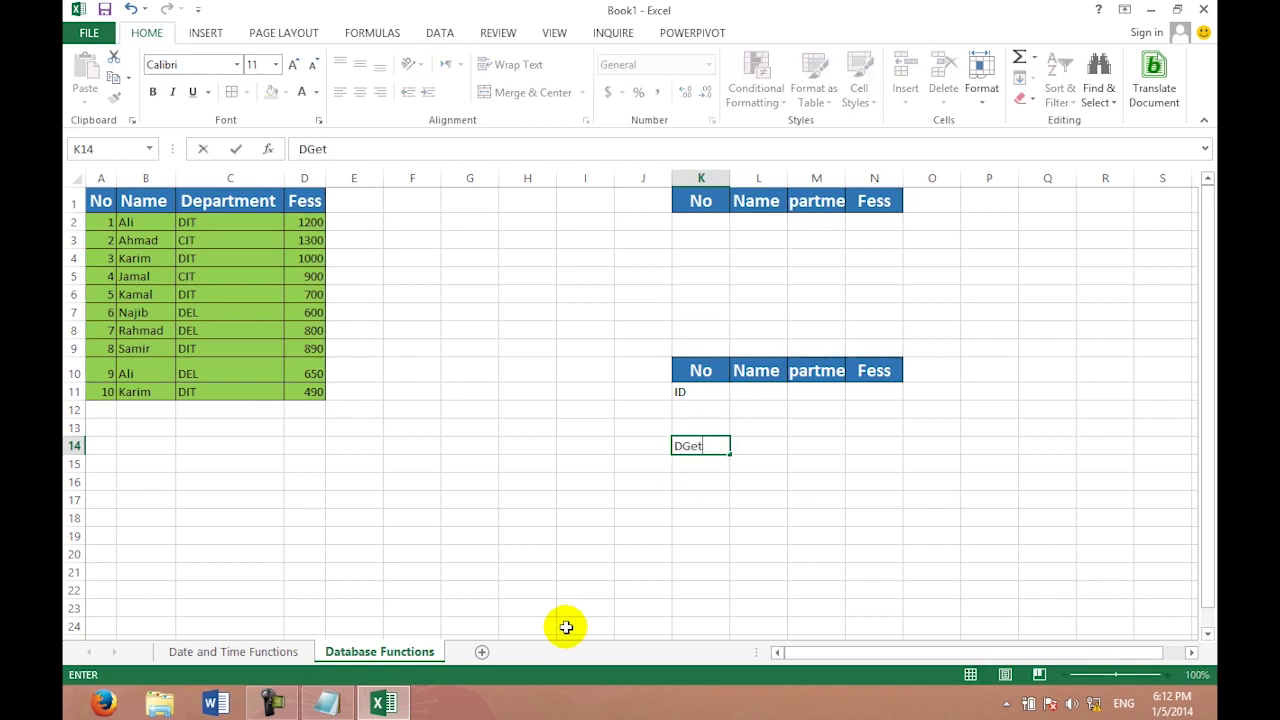
key(Right)
text(De)
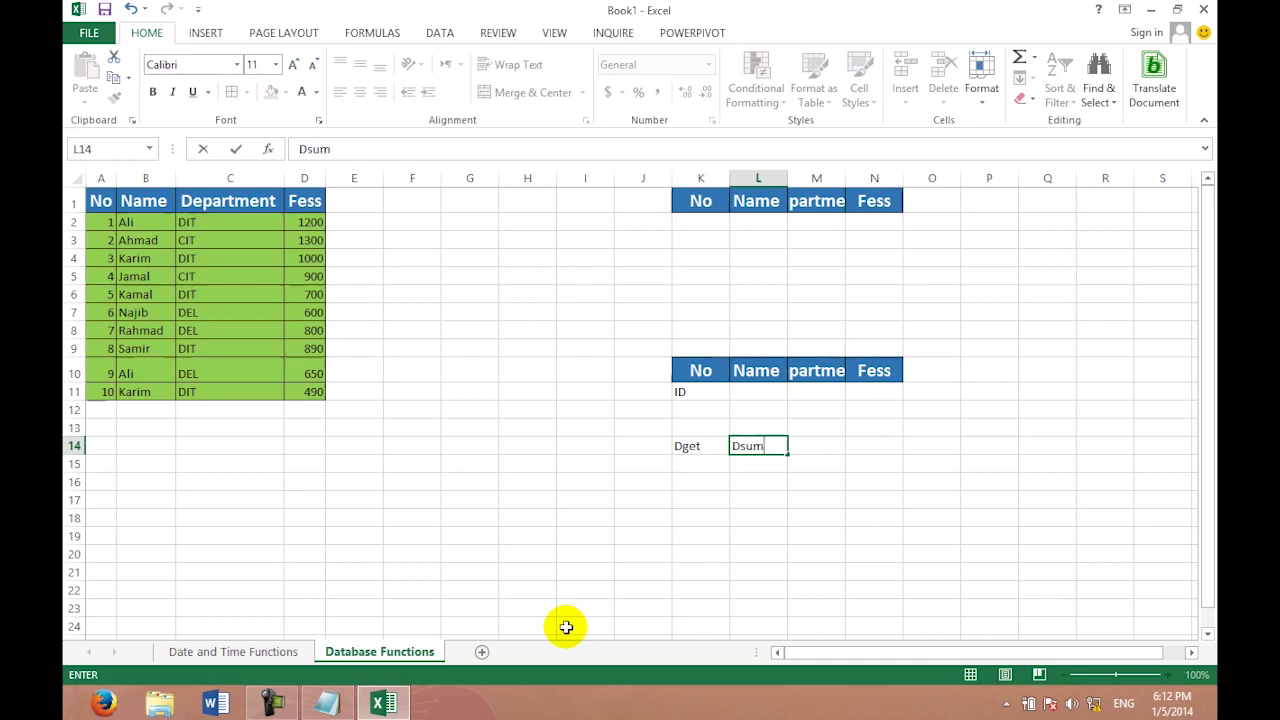
key(Tab)
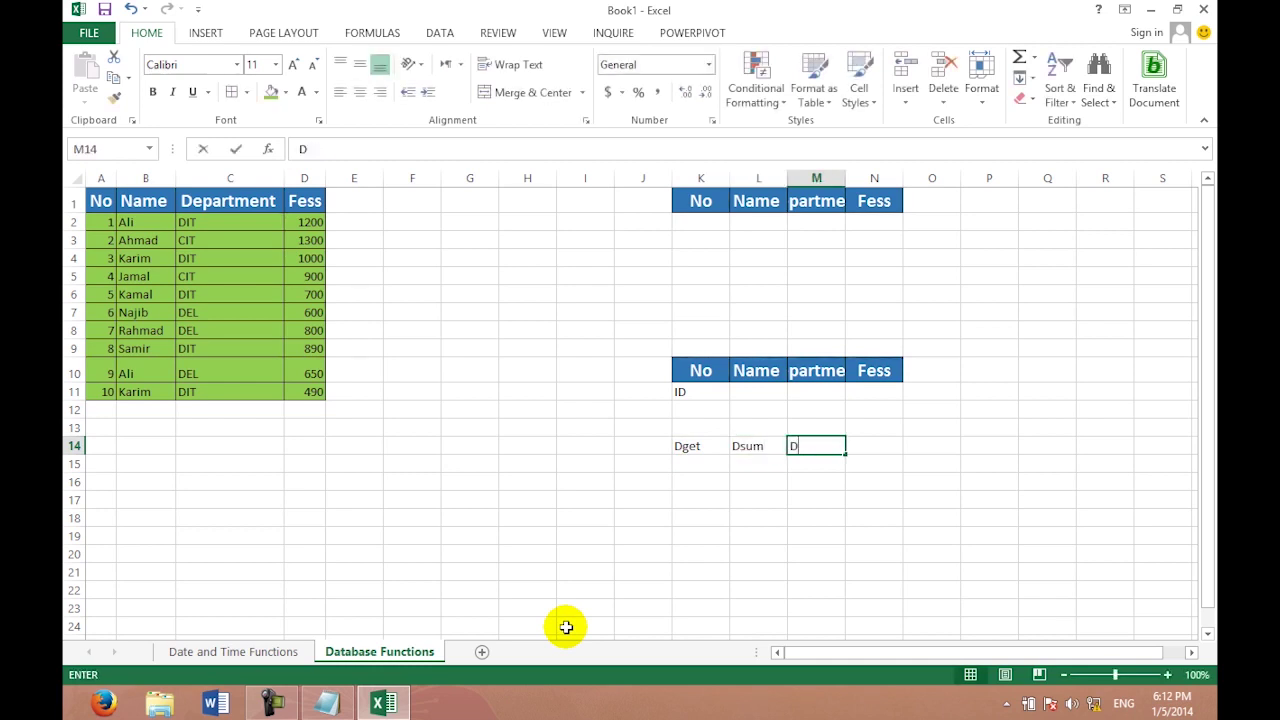
text(a)
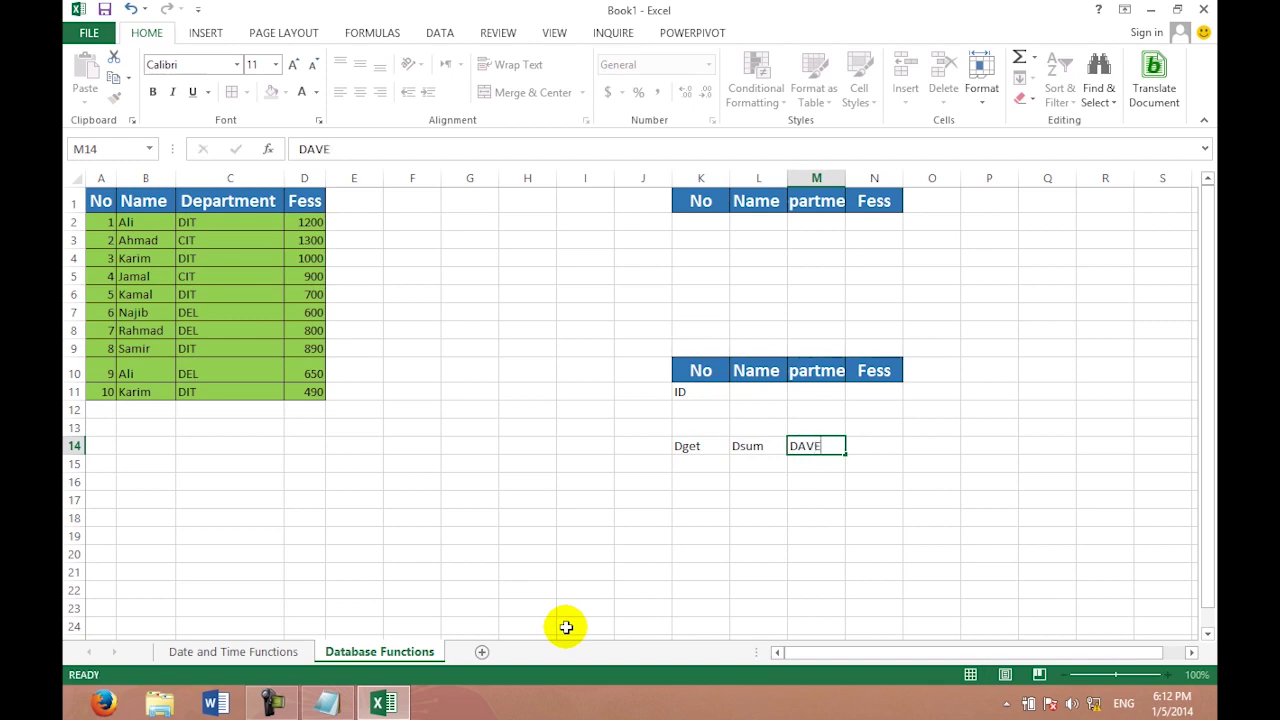
key(Tab)
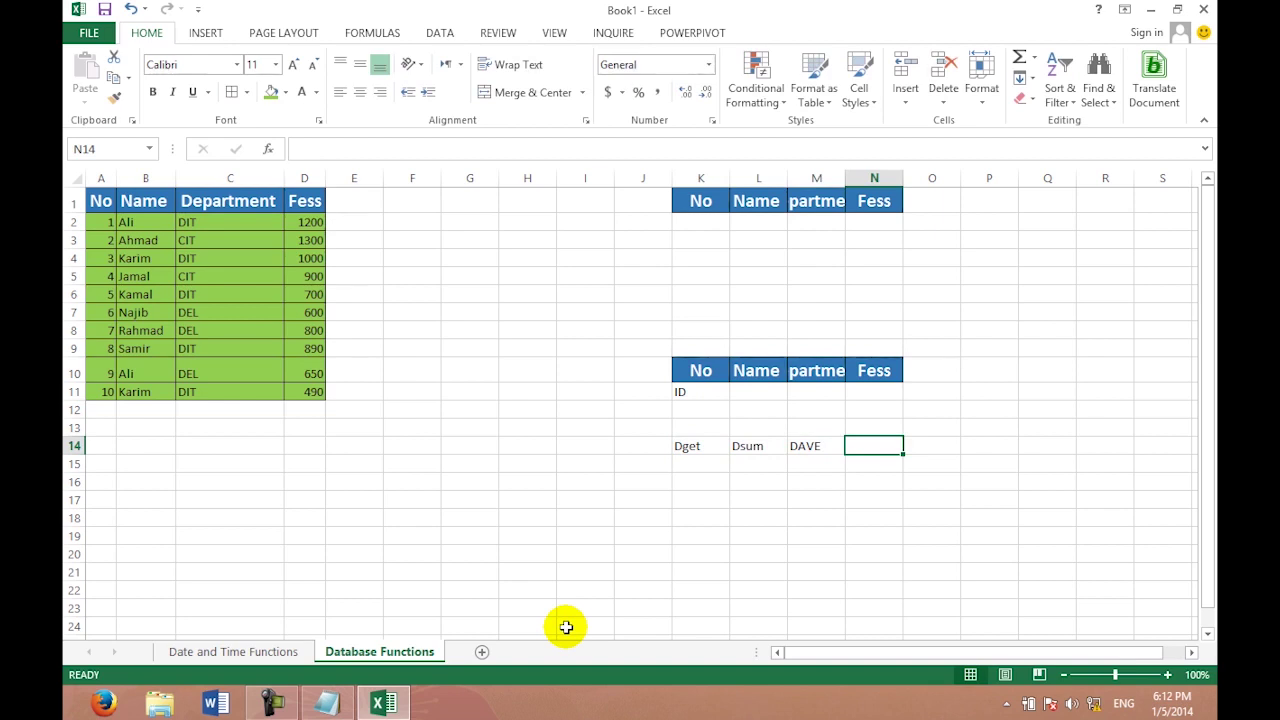
text(DMax)
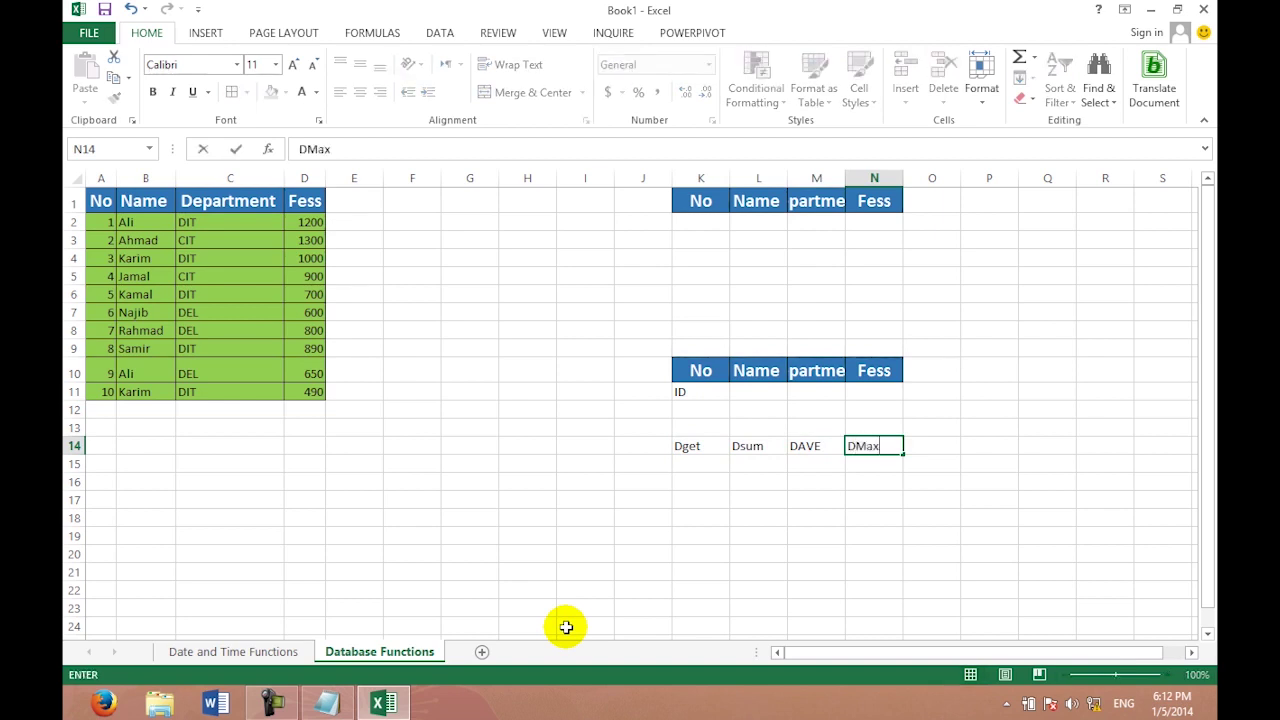
key(Tab)
text(D)
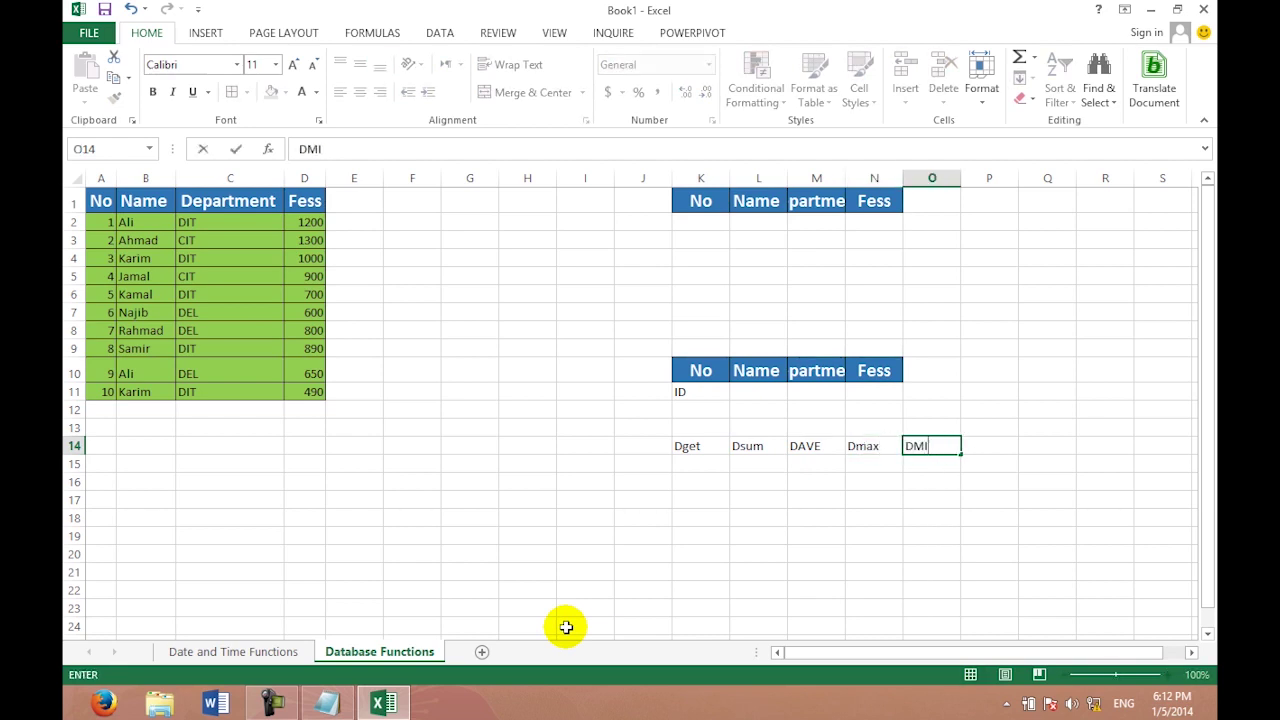
click(632, 604)
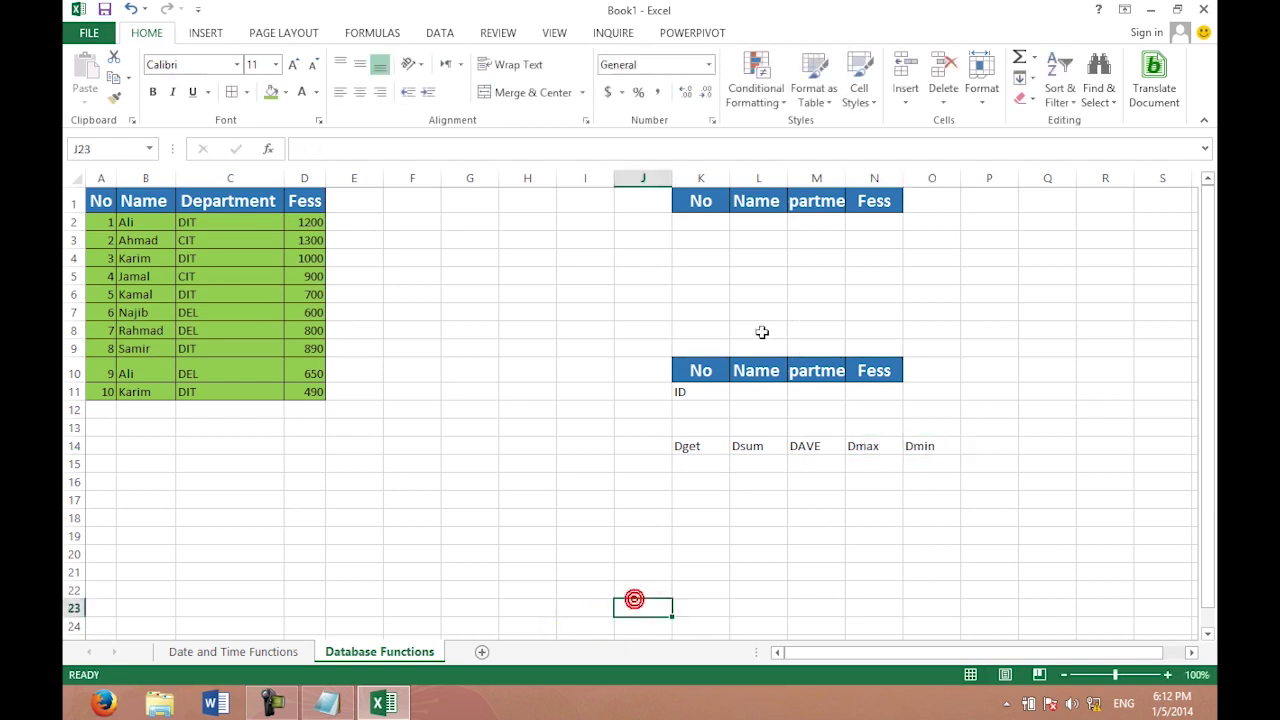
Clear all contents and formatting from the second header table J9:O12.
click(678, 393)
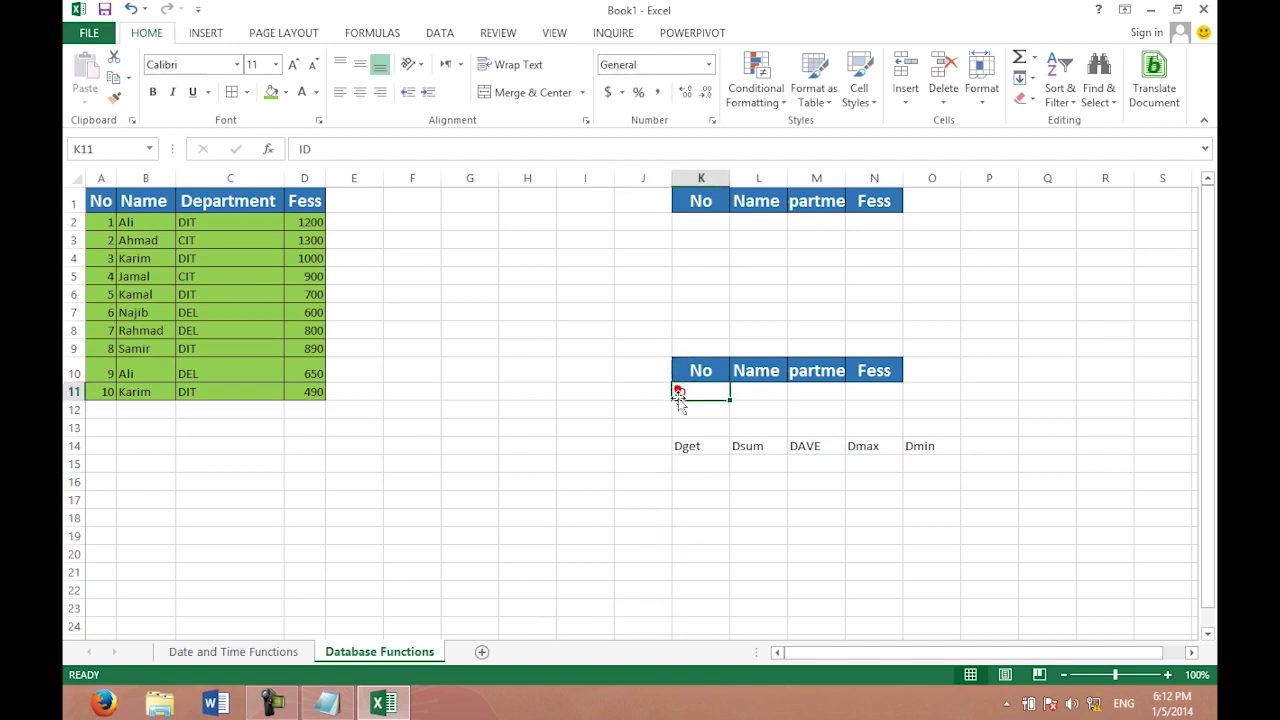
click(748, 463)
drag(657, 358, 940, 401)
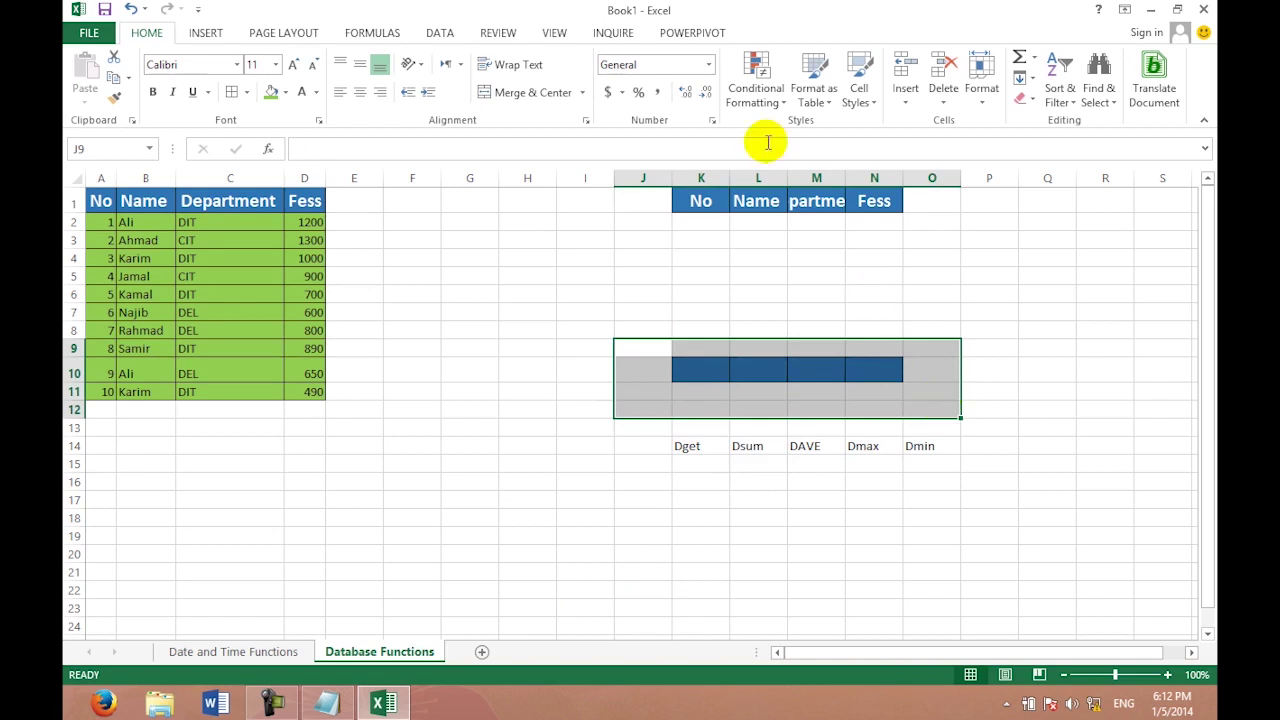
click(1036, 58)
click(1036, 58)
click(1036, 58)
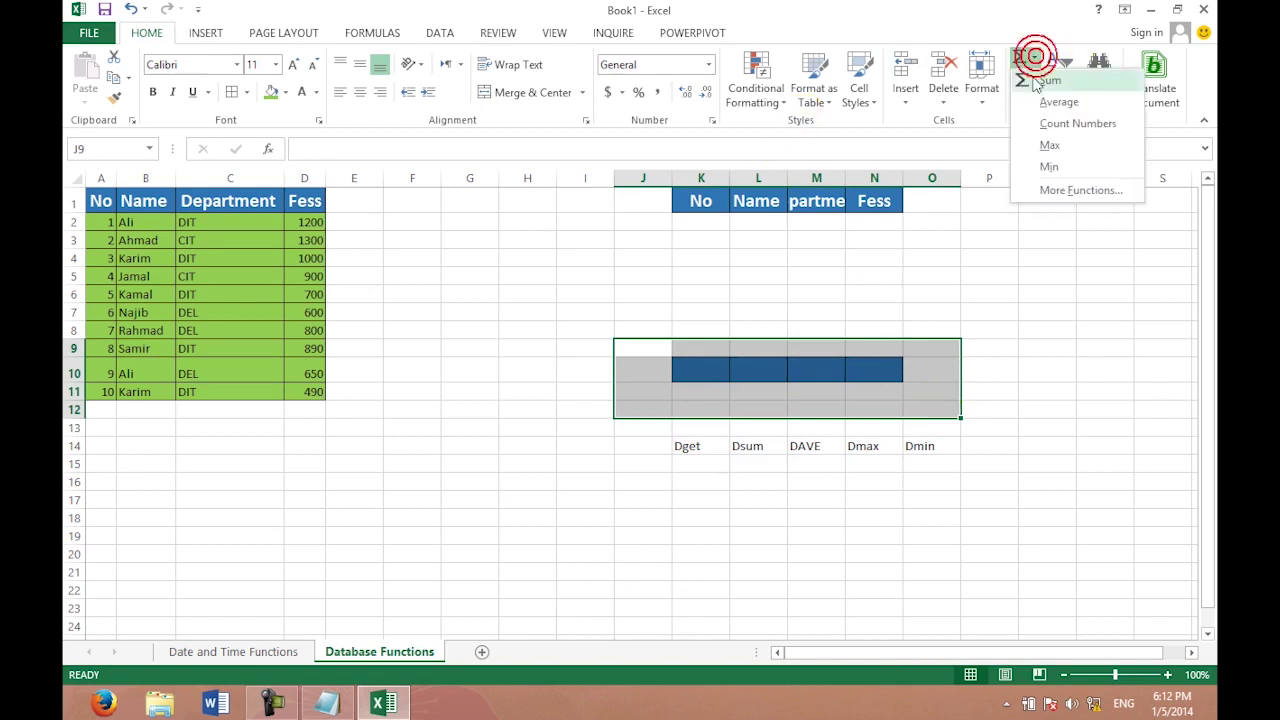
click(1006, 205)
click(1033, 100)
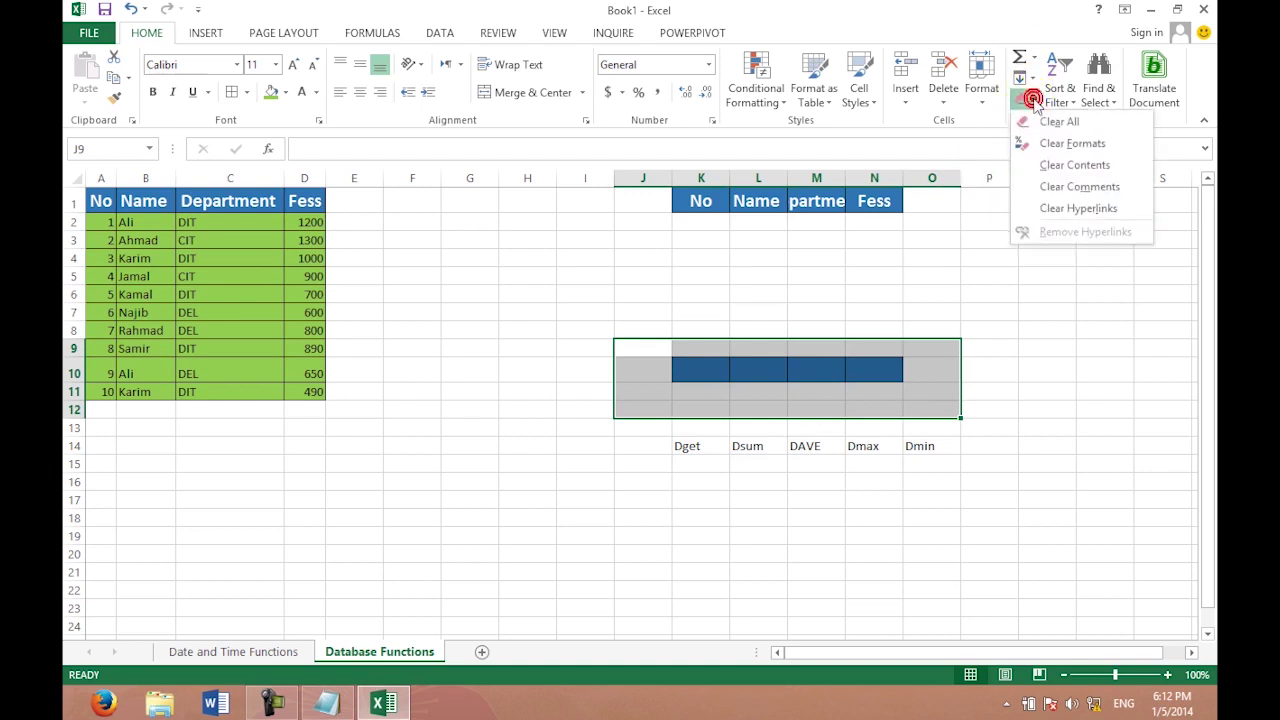
click(1041, 128)
click(918, 452)
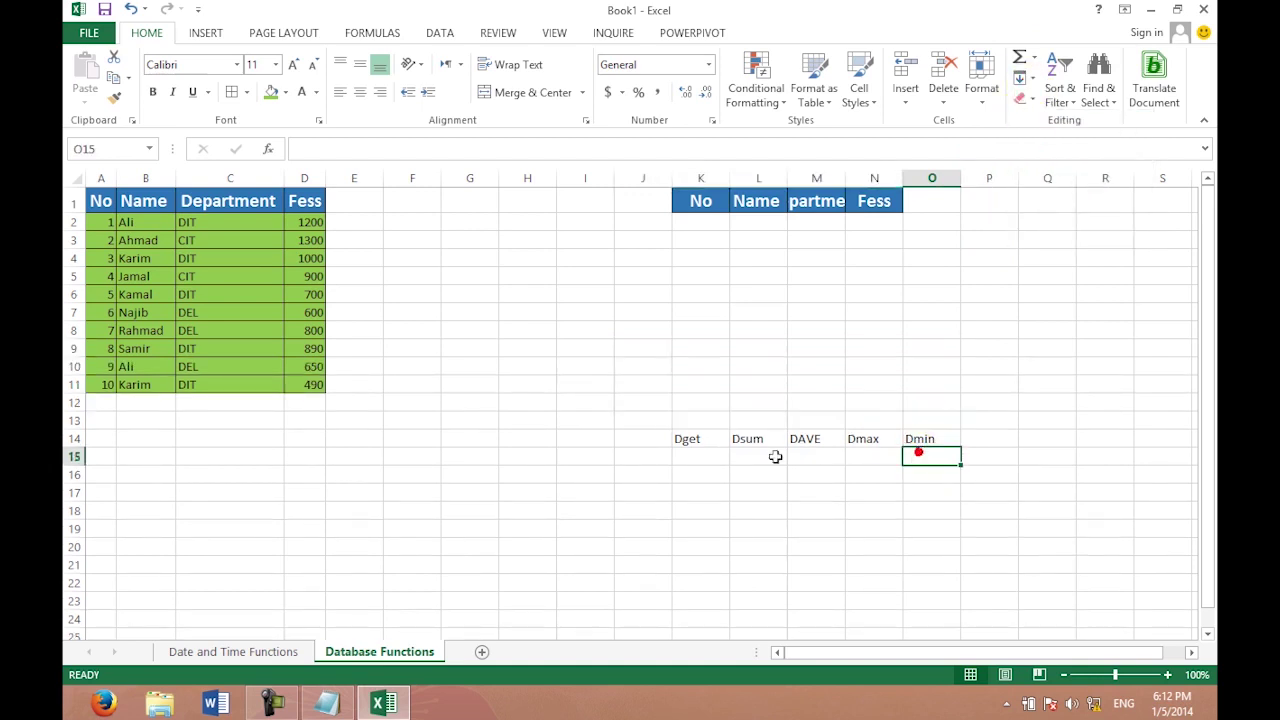
Format the K14:O14 label row with green fill, white font and centred text.
drag(690, 439, 930, 433)
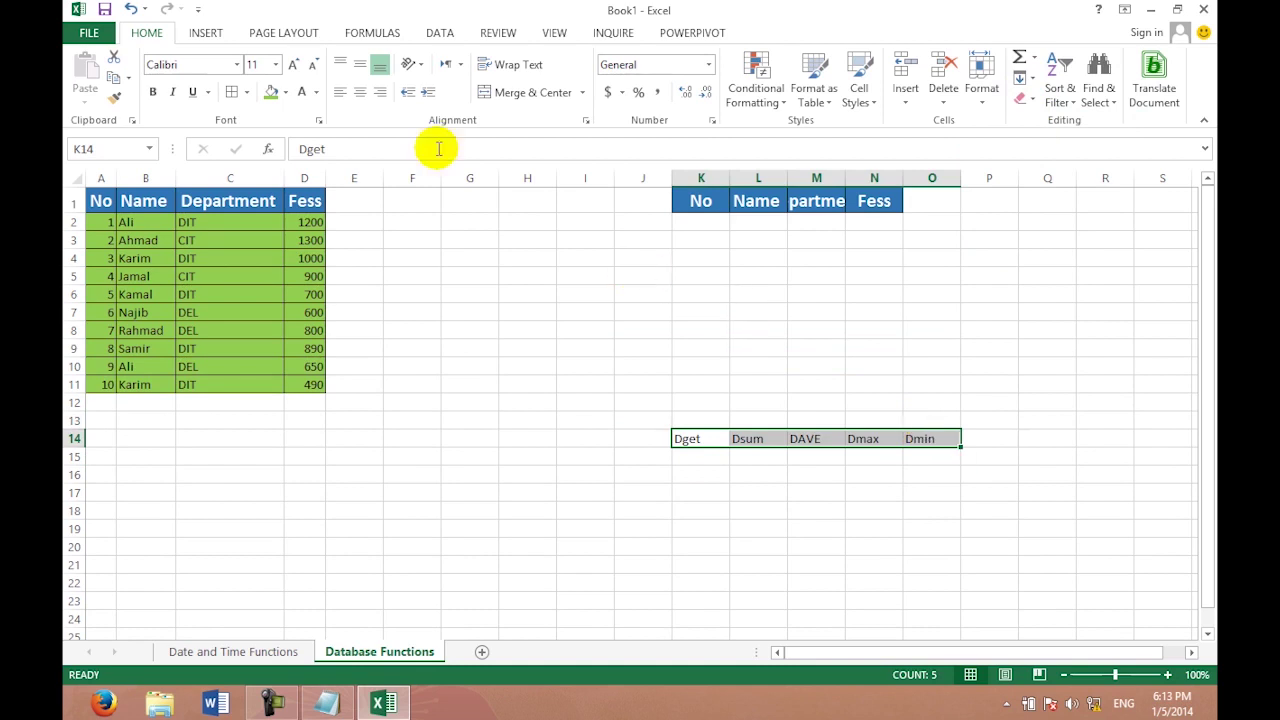
click(286, 92)
click(347, 233)
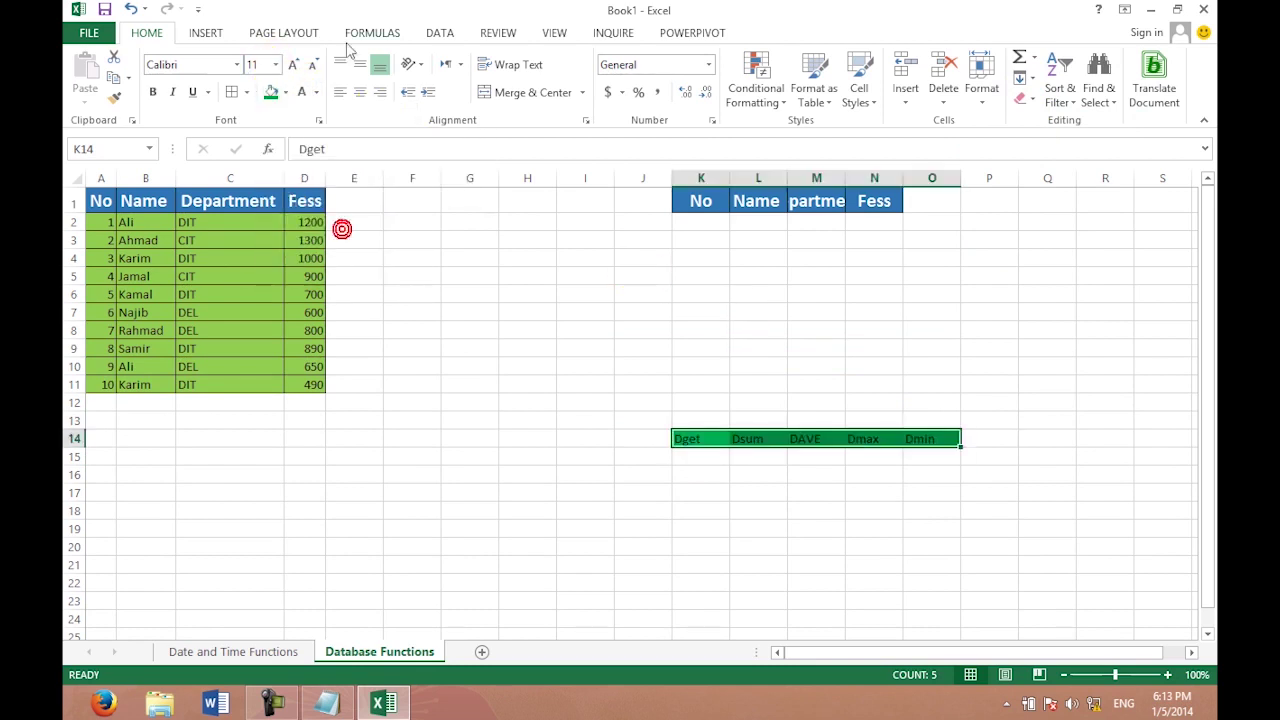
click(316, 94)
click(302, 158)
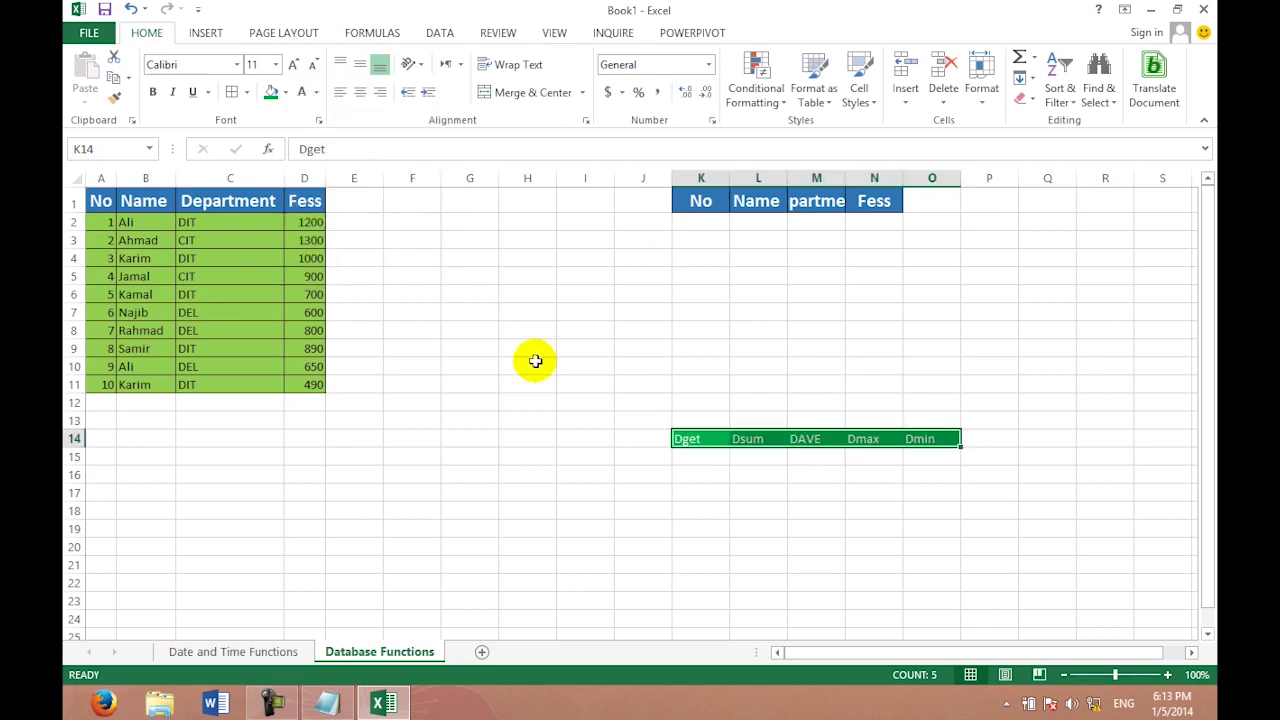
click(357, 93)
click(594, 357)
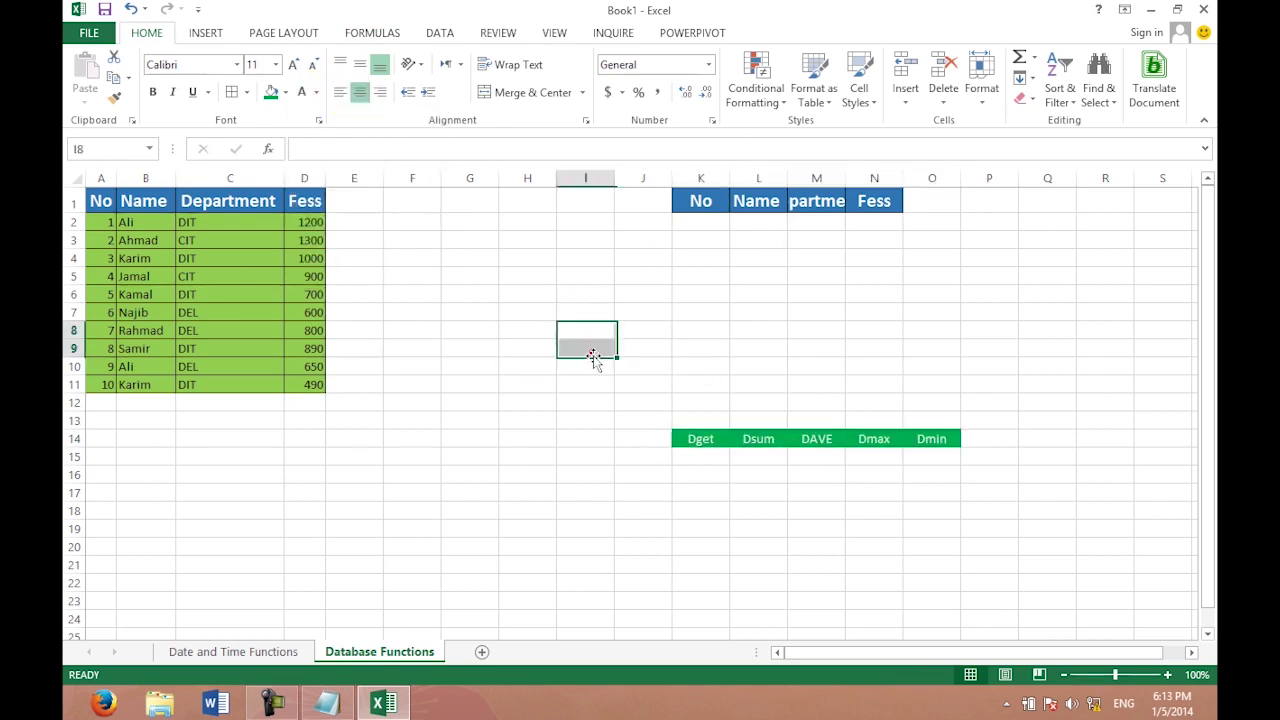
click(707, 454)
text(=)
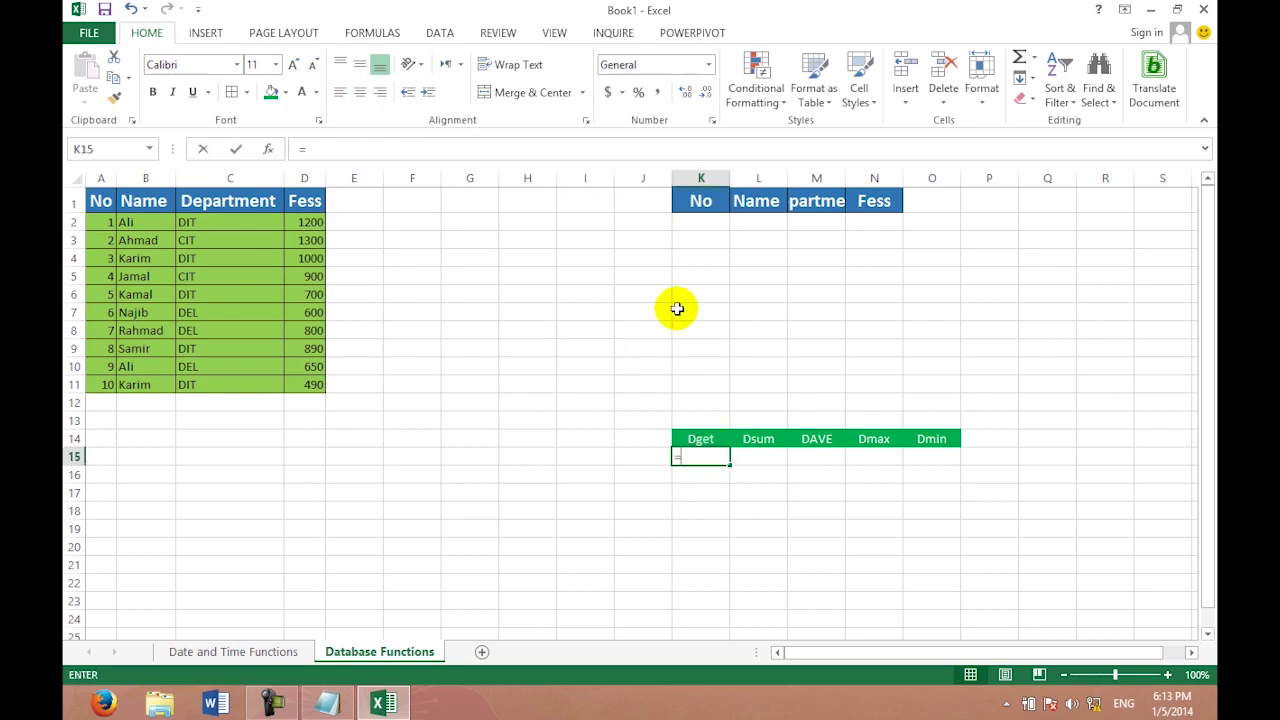
Enter =DGET(A1:D11,A1,K2:N2) in K15 and autofit column K.
text(D)
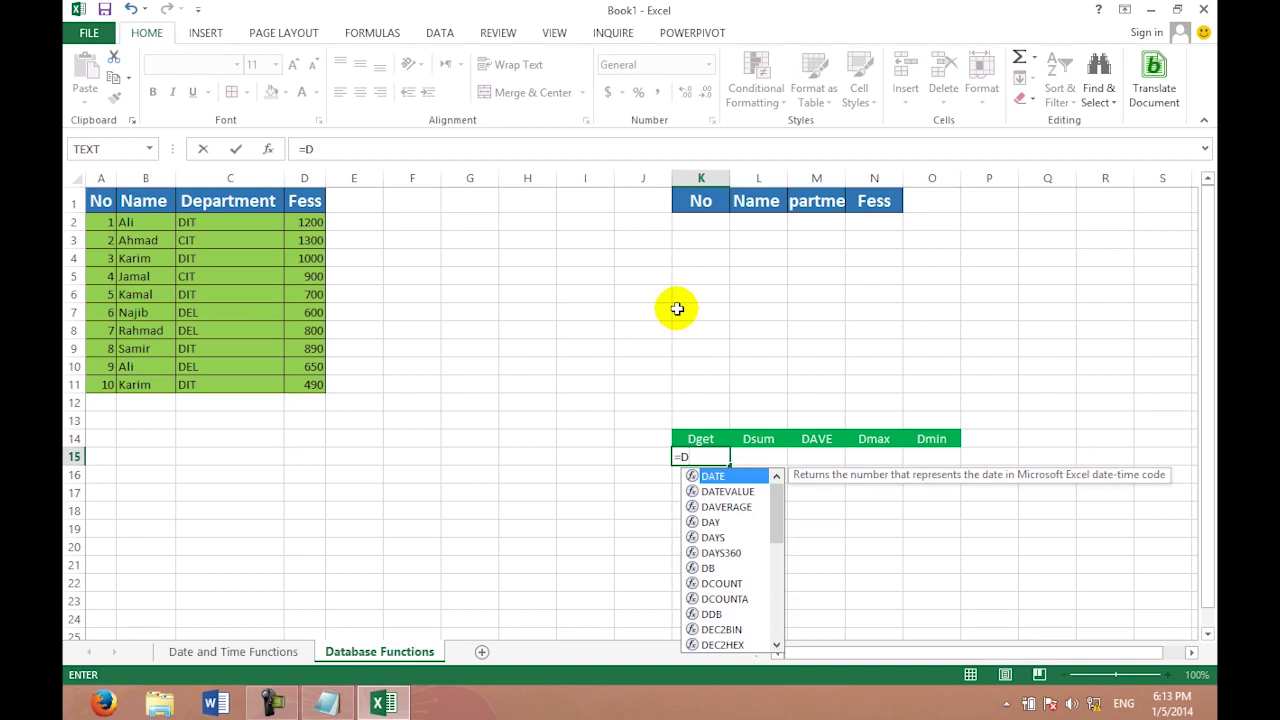
text(g)
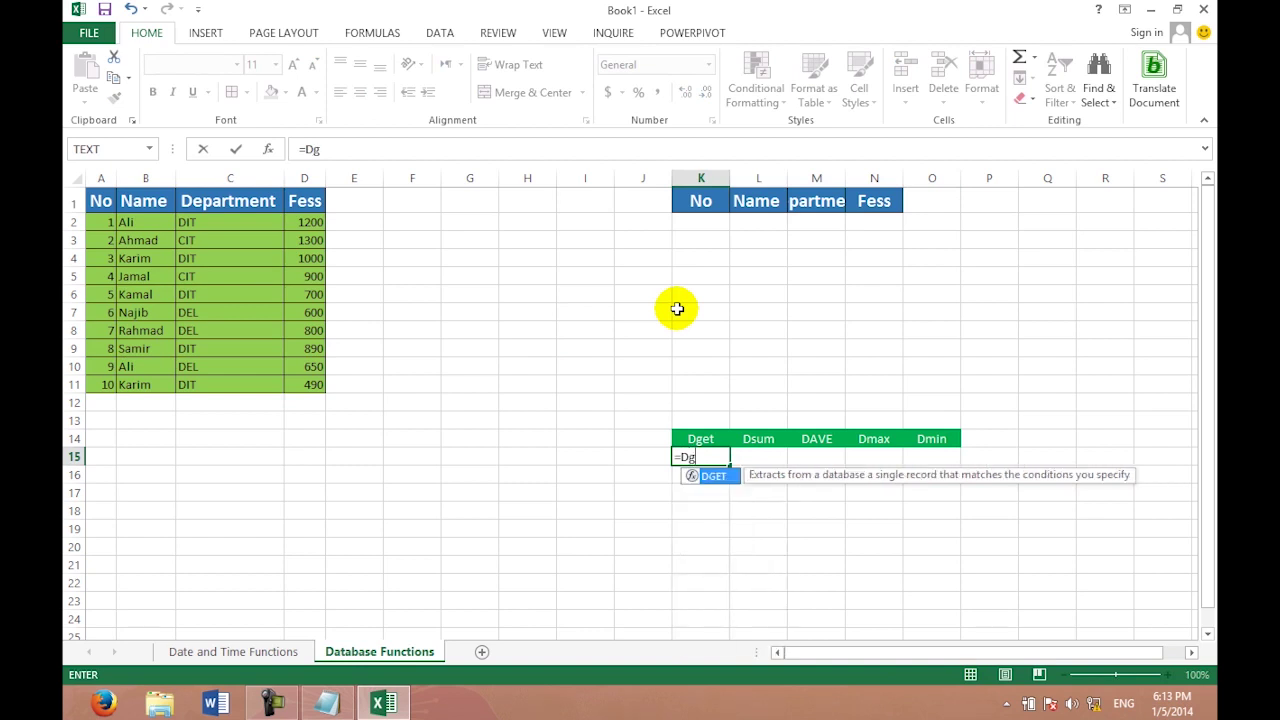
text(et()
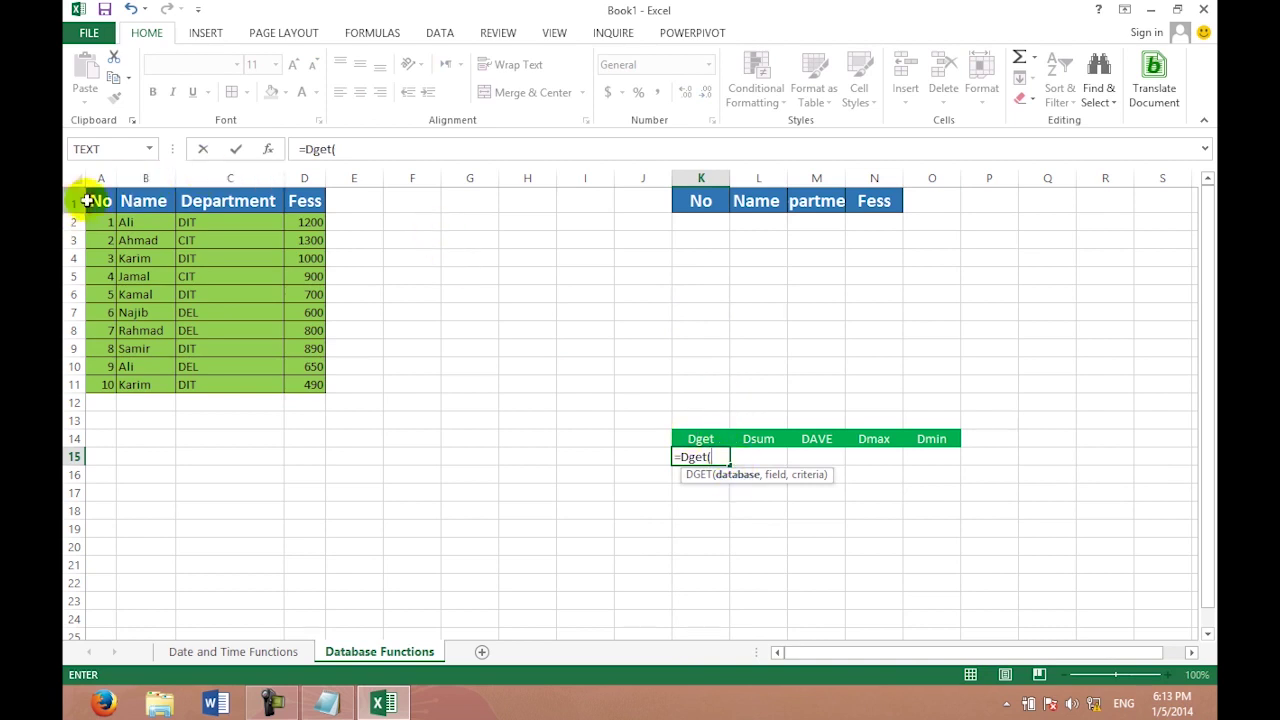
drag(102, 206, 318, 393)
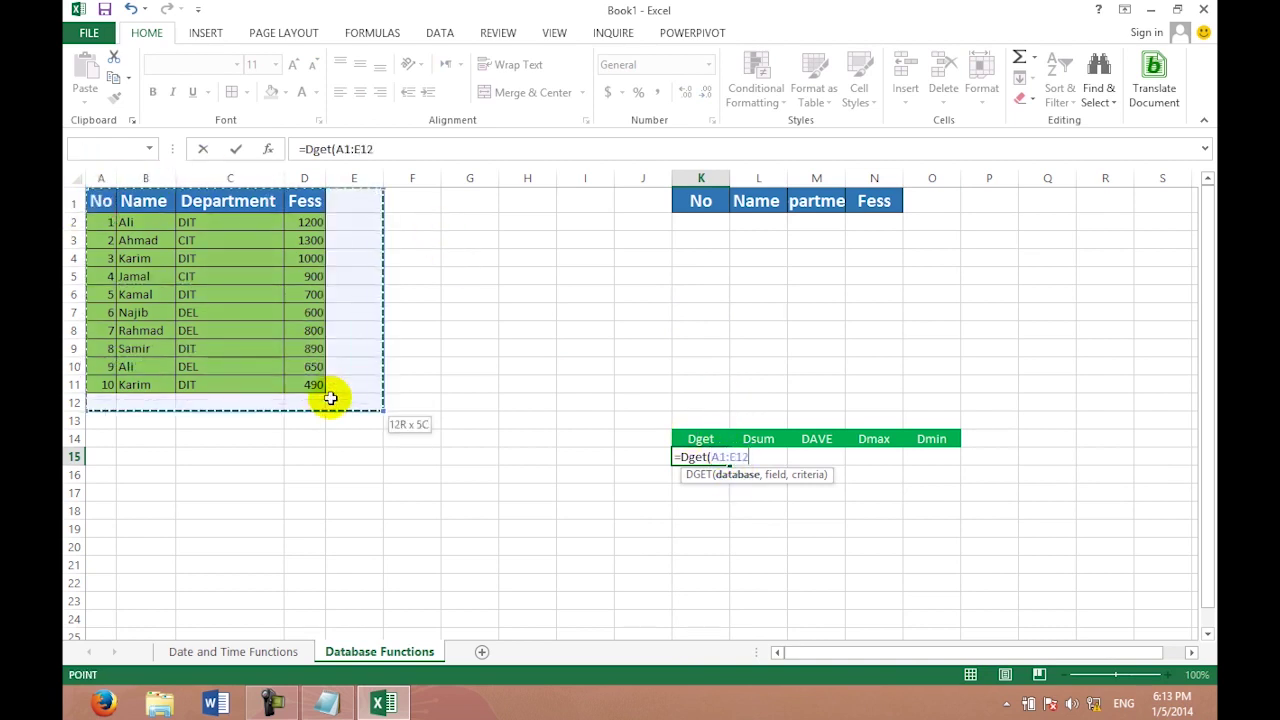
drag(318, 393, 314, 385)
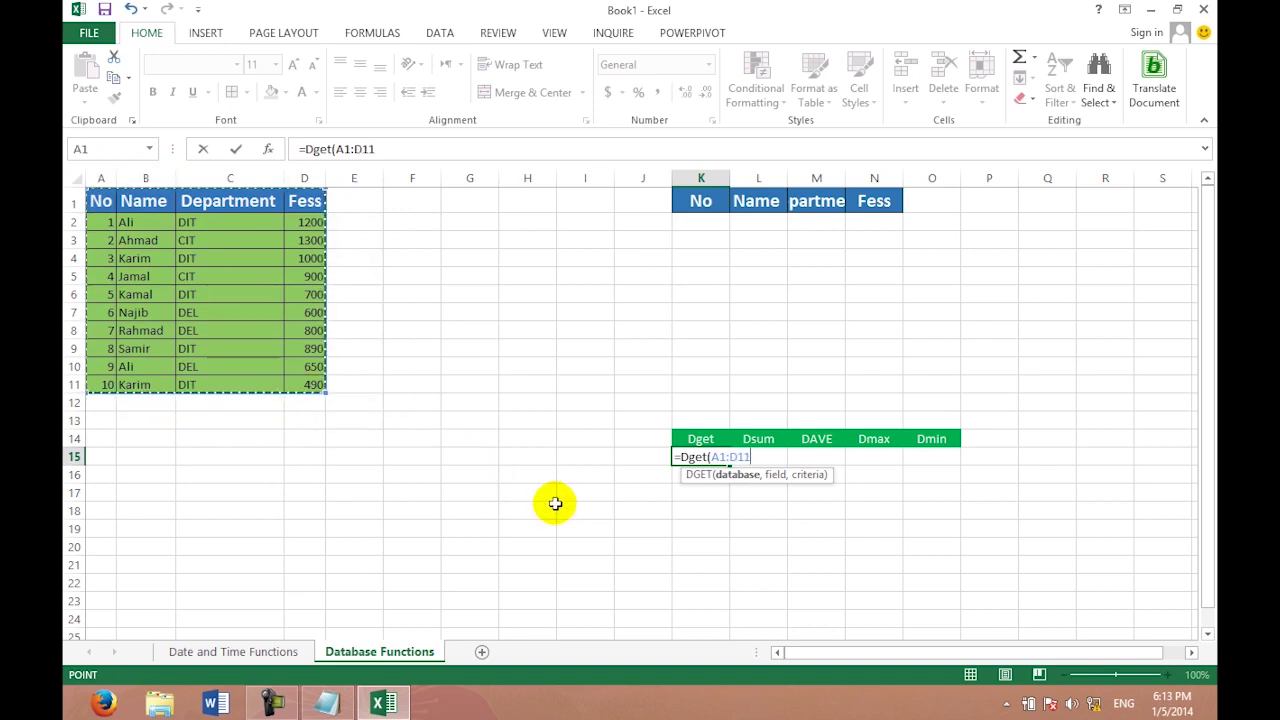
text(,)
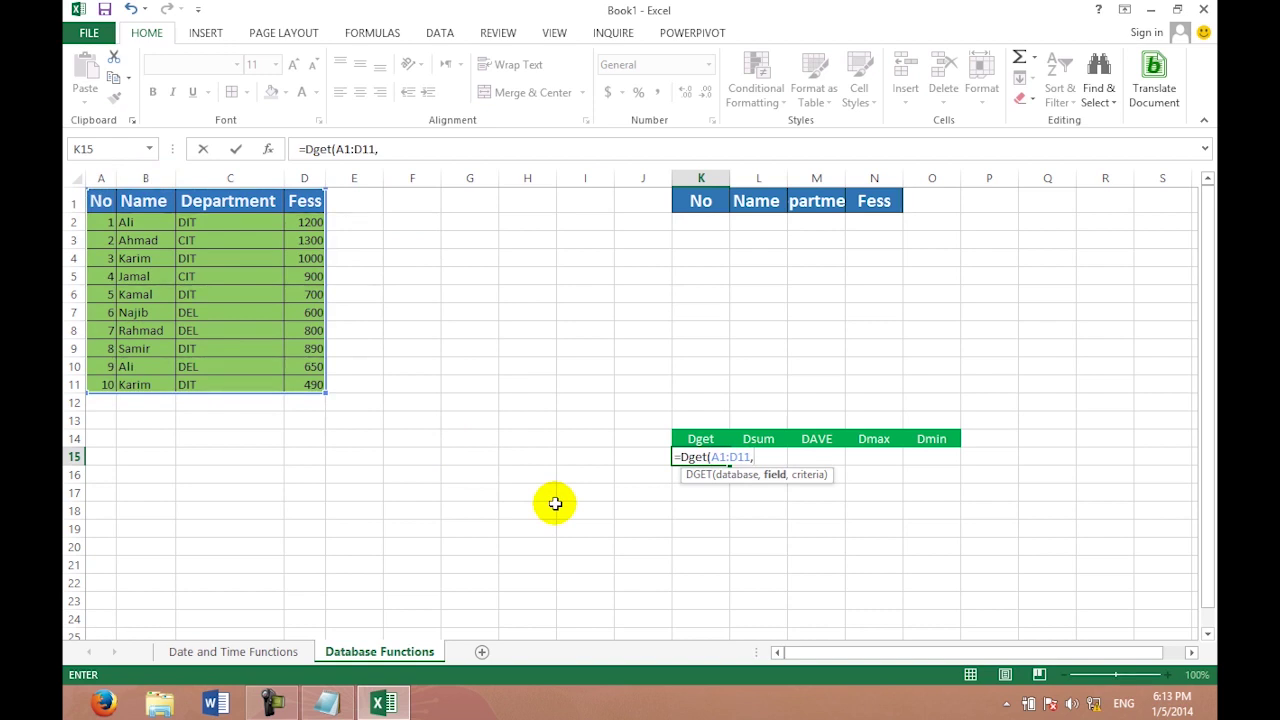
click(103, 200)
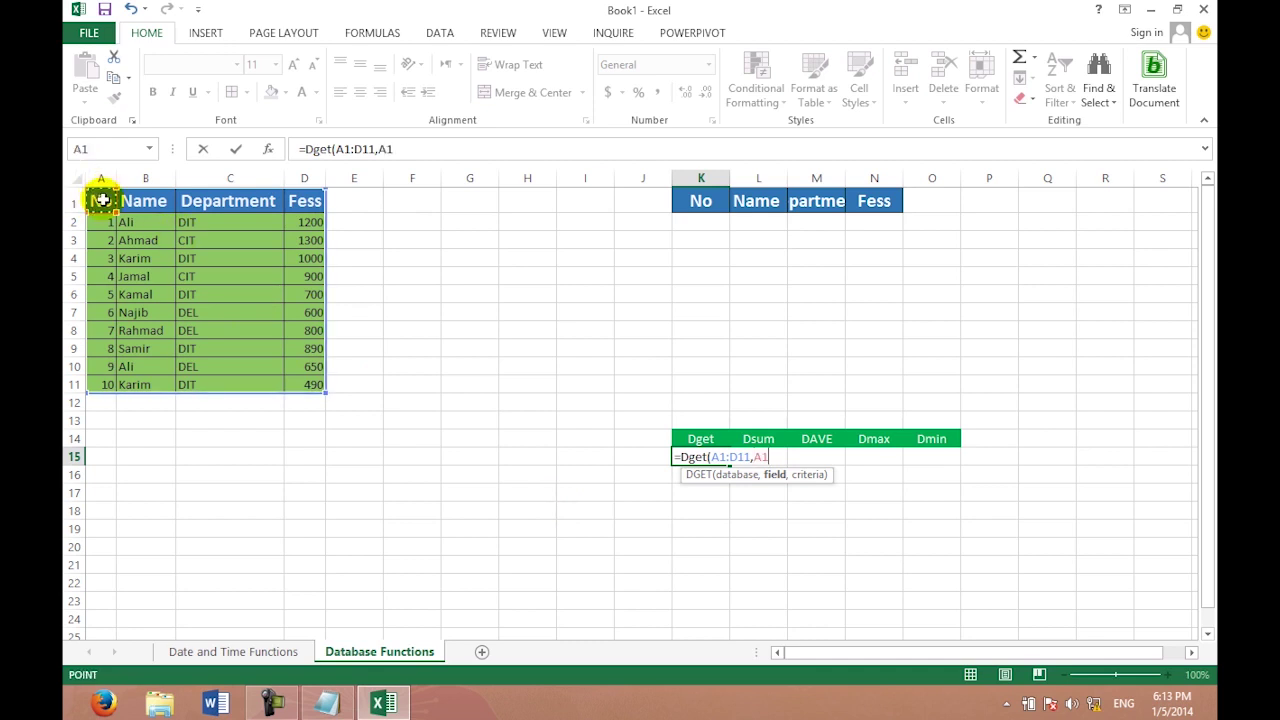
text(,)
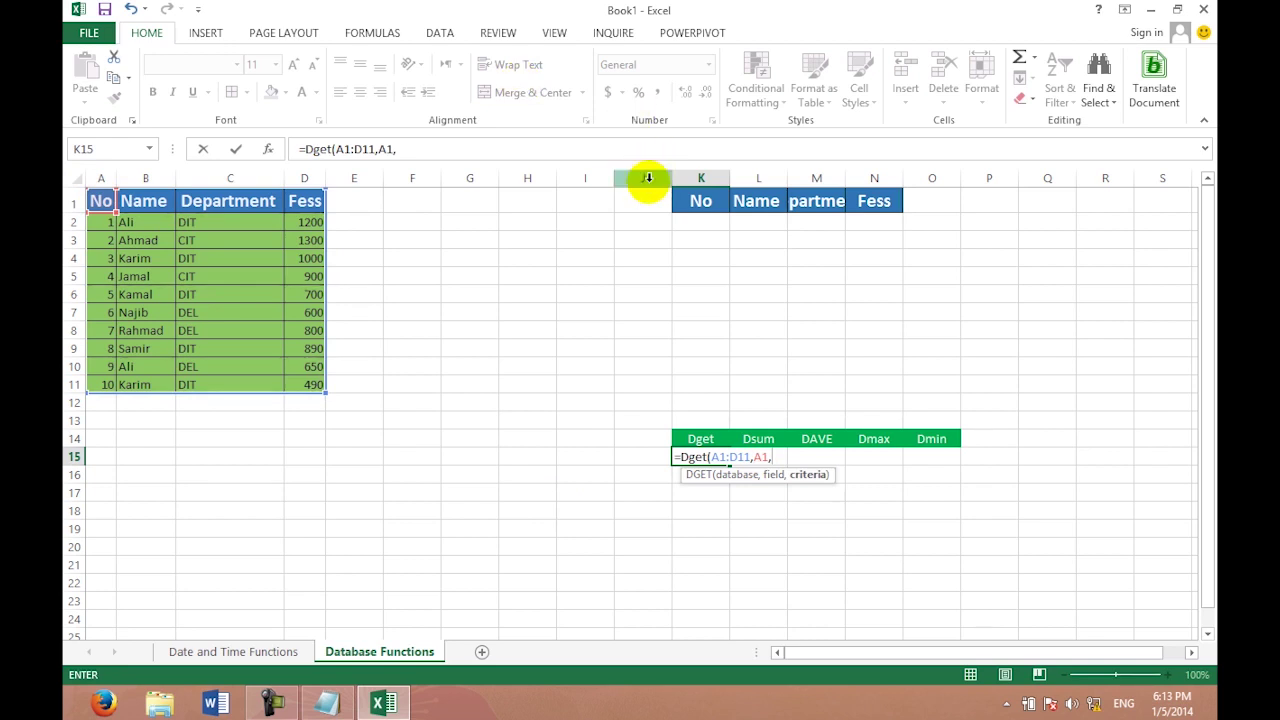
drag(714, 220, 863, 222)
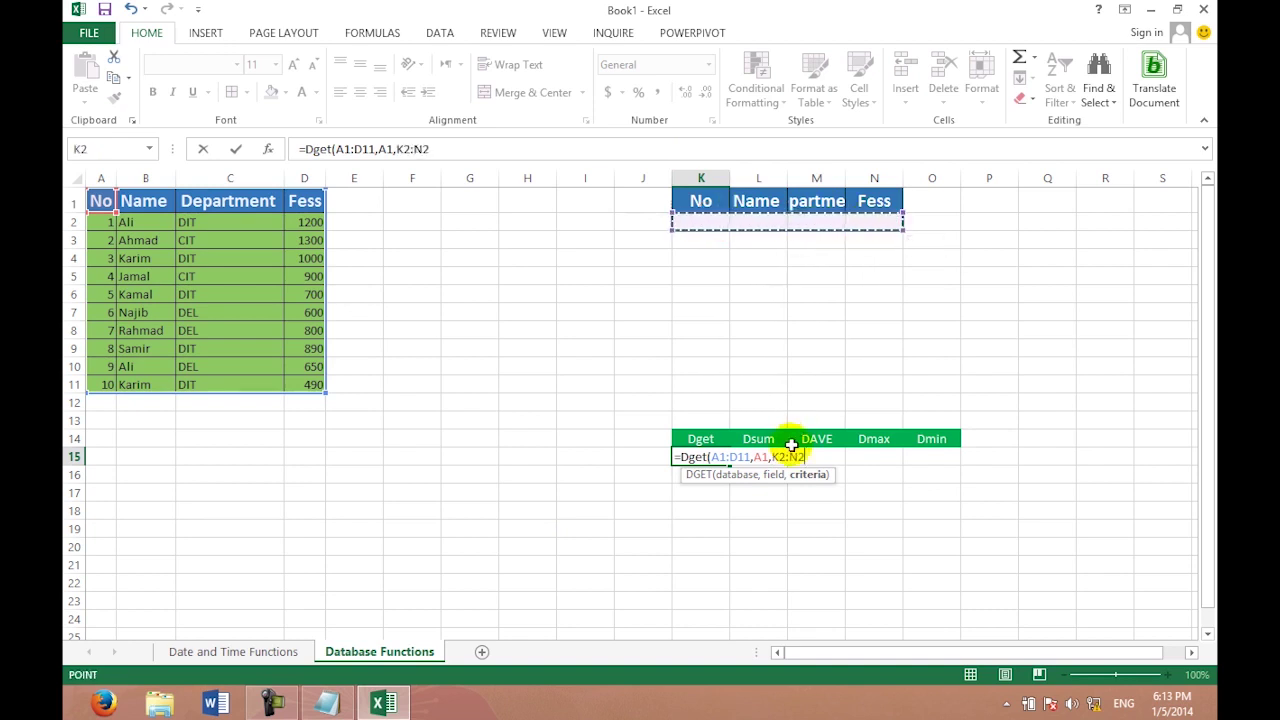
text())
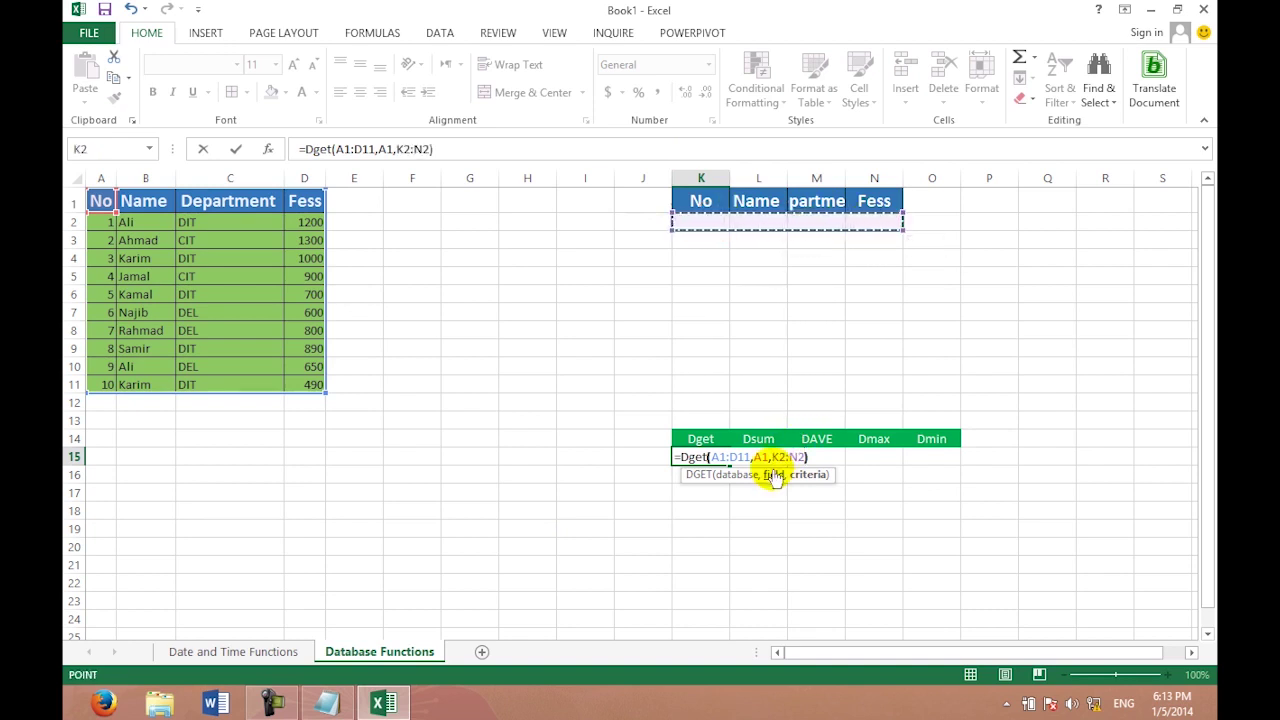
key(Return)
click(814, 494)
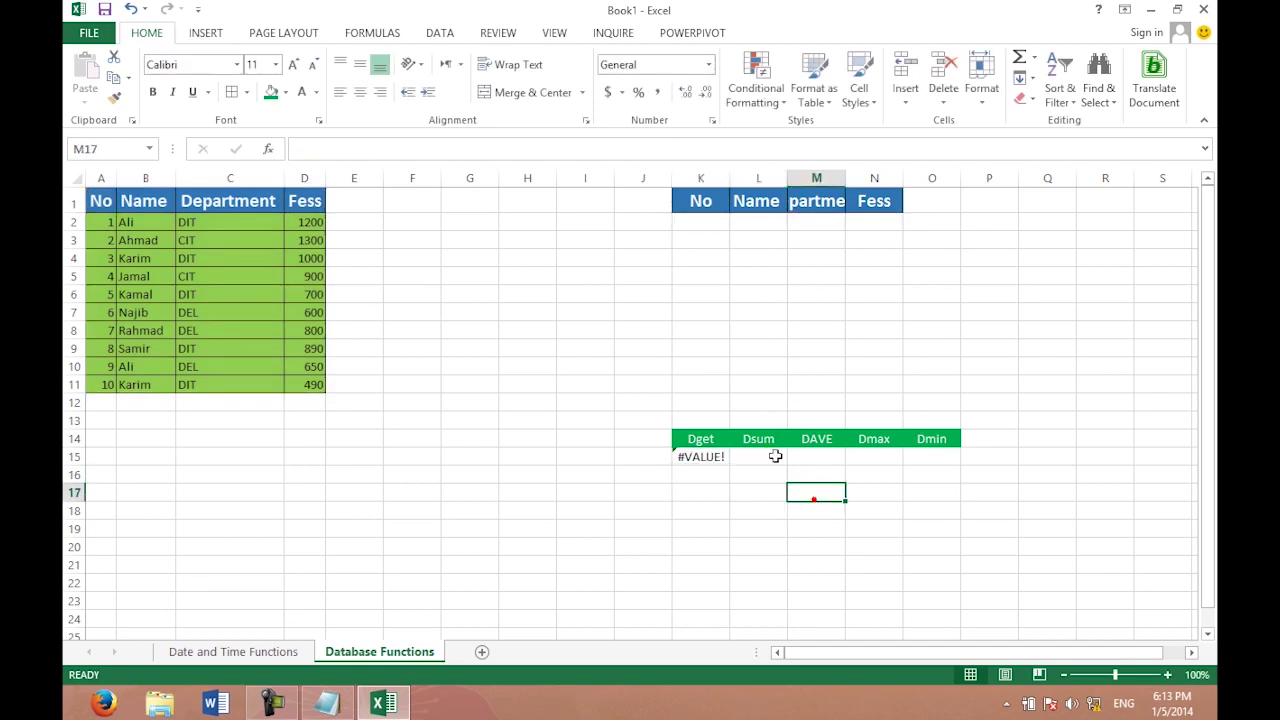
double_click(730, 178)
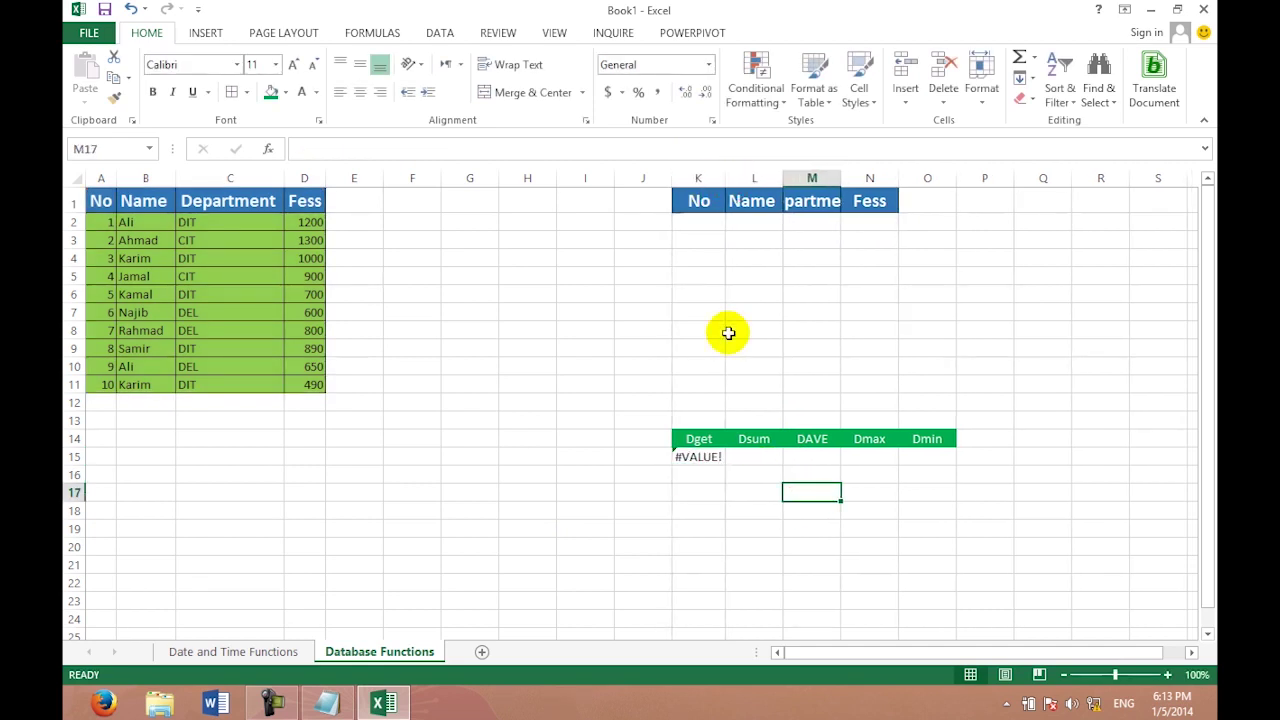
click(737, 462)
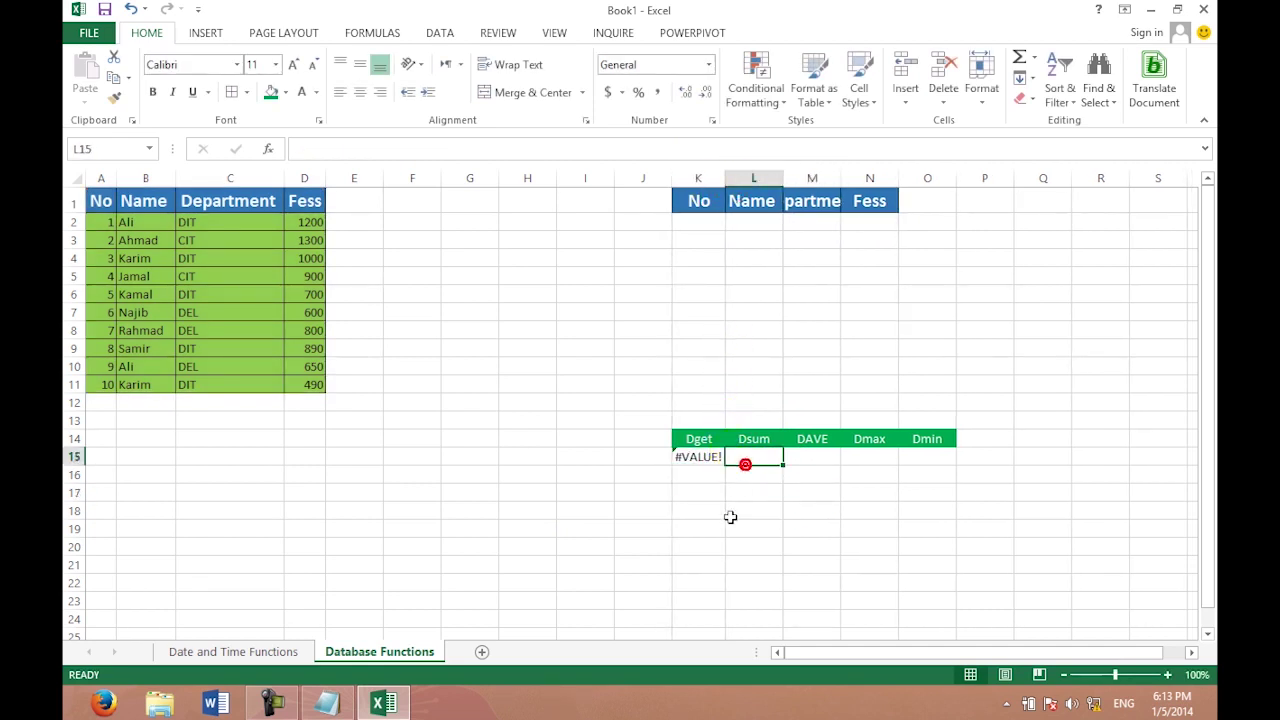
Enter =DSUM(A1:D20,D1,K2:N2) in L15 to total Fess for matching rows.
text(=dsum()
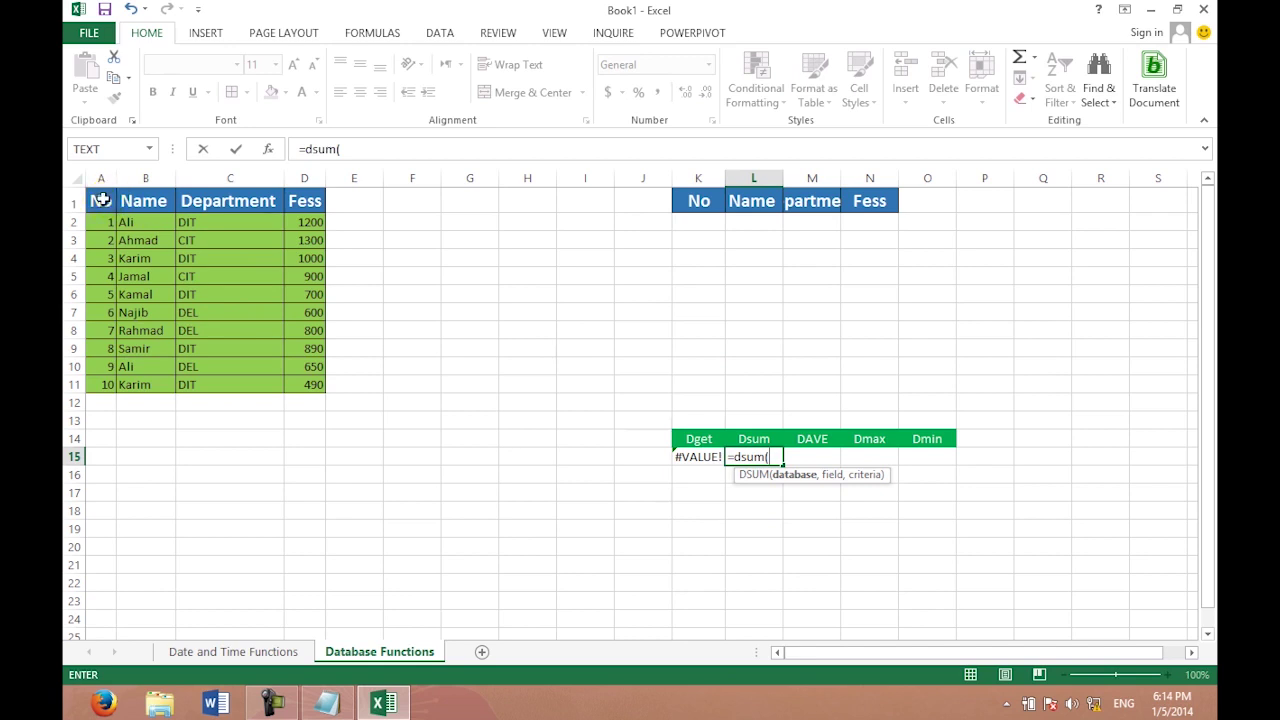
mouse_move(101, 200)
mouse_down()
mouse_move(243, 295)
mouse_move(314, 374)
mouse_move(316, 580)
mouse_up()
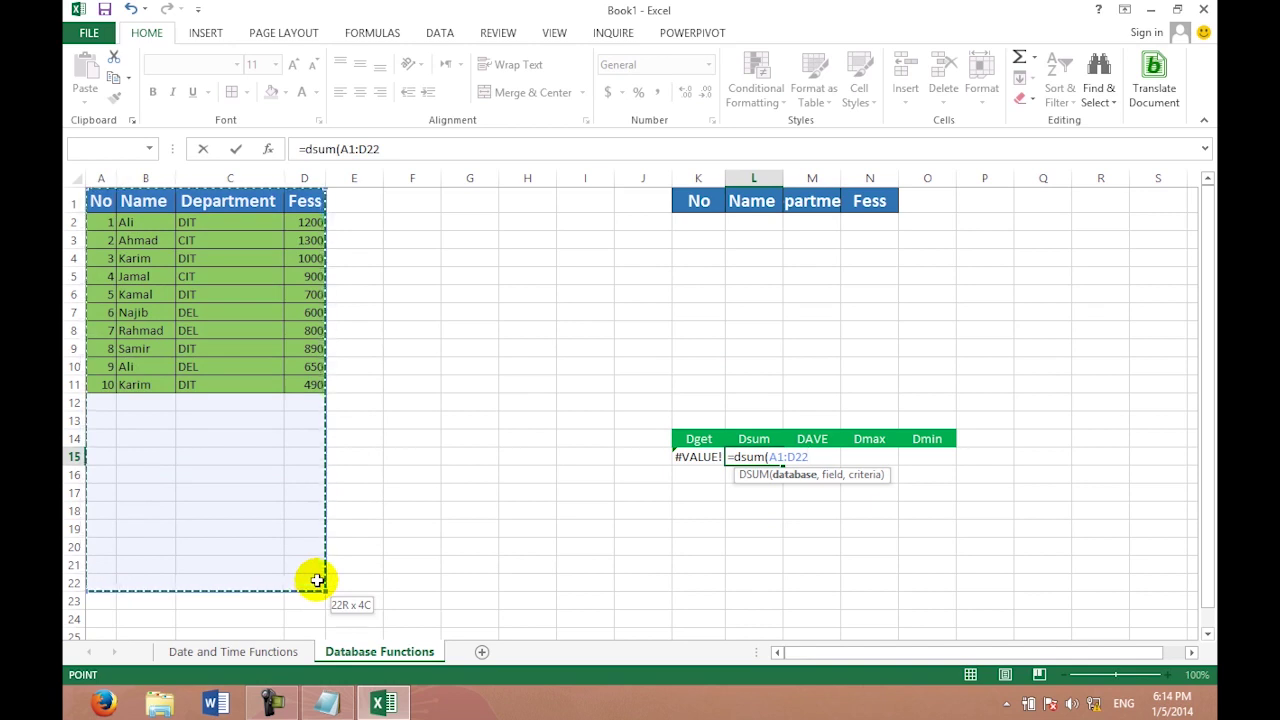
drag(316, 580, 313, 542)
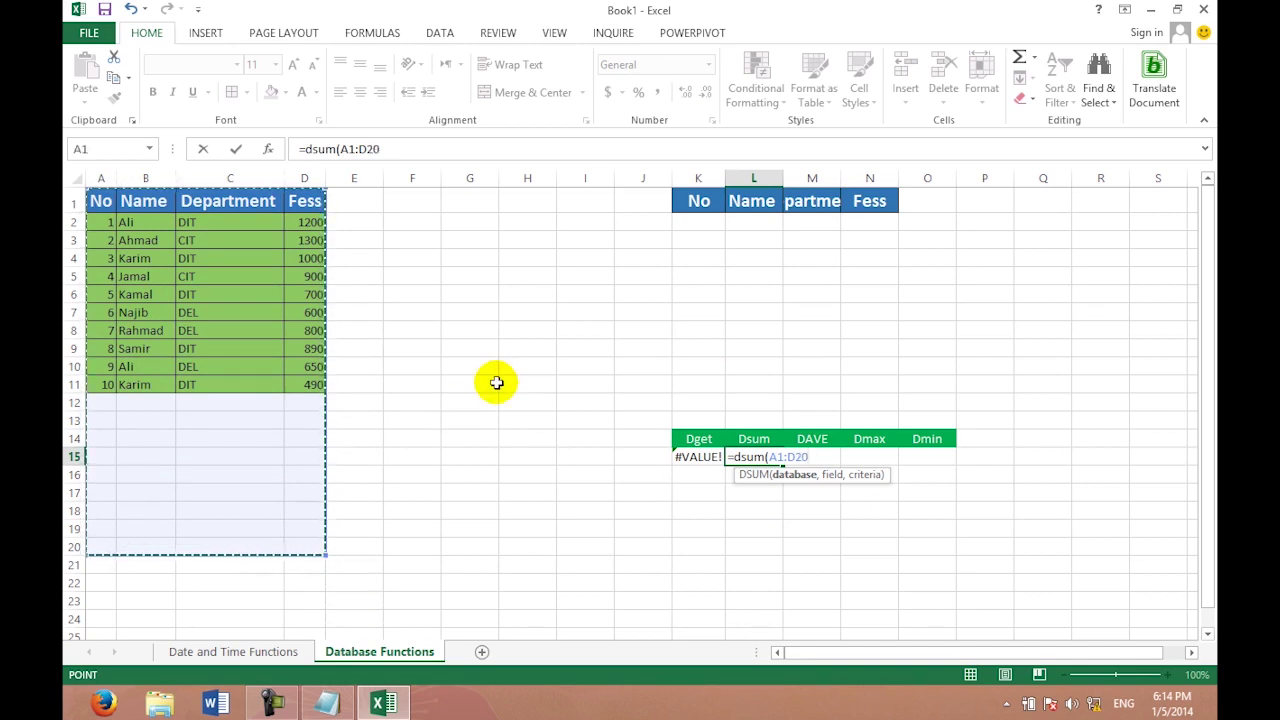
text(,)
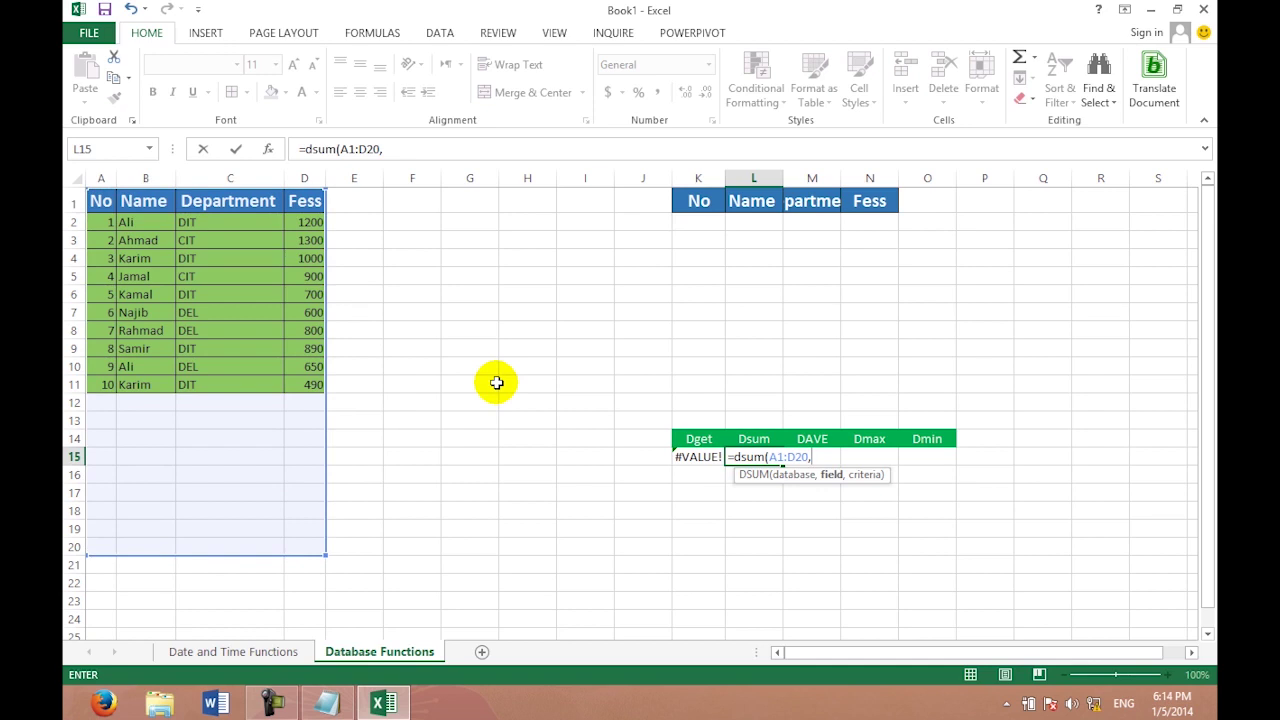
click(308, 201)
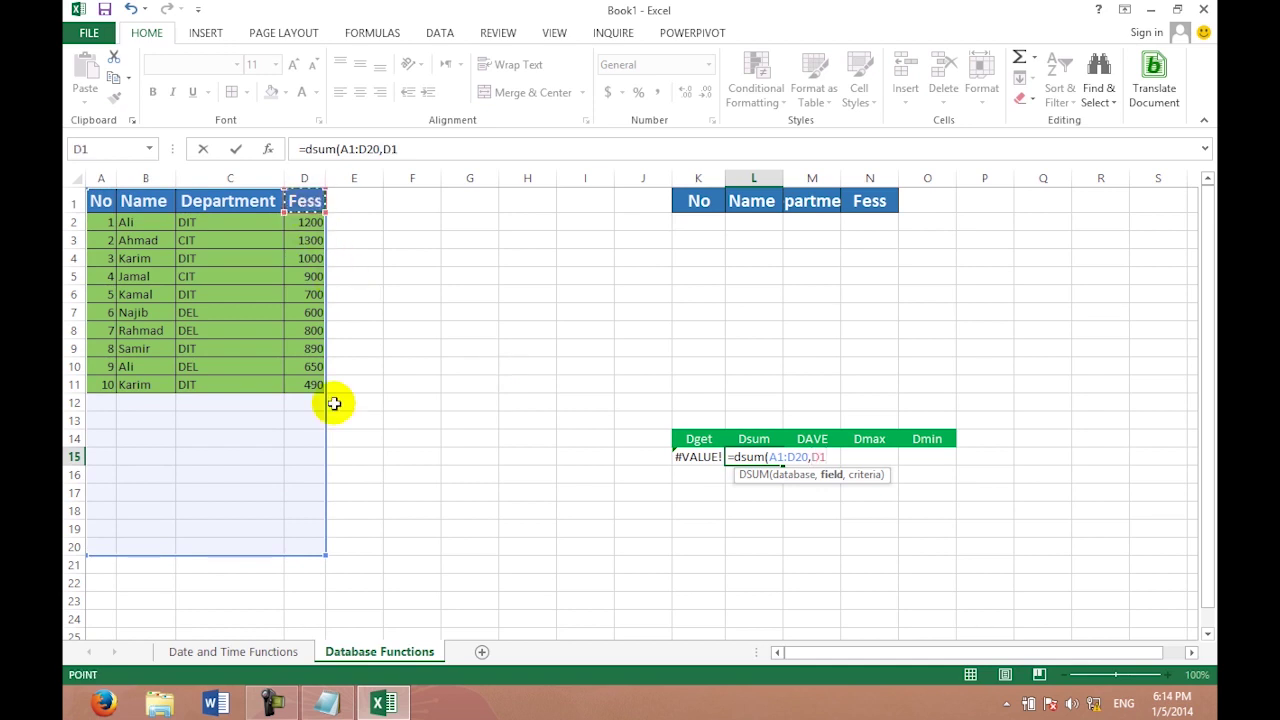
text(,)
click(708, 224)
drag(708, 224, 876, 224)
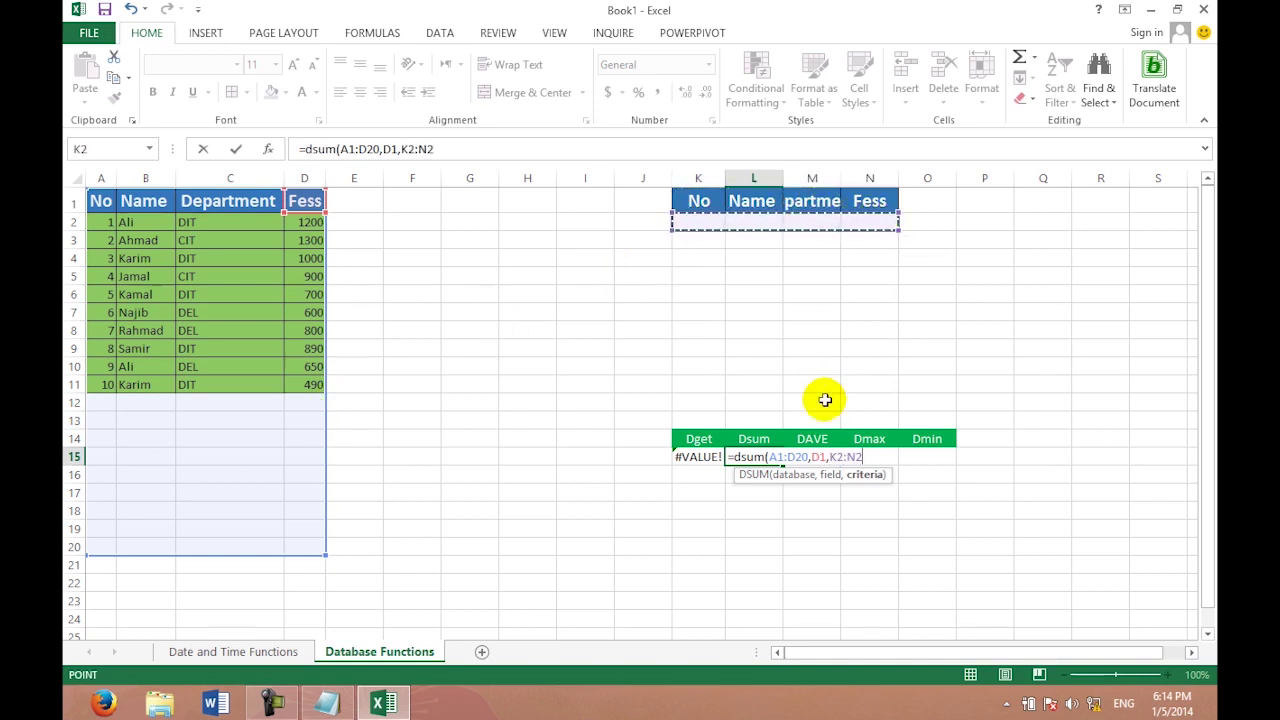
text())
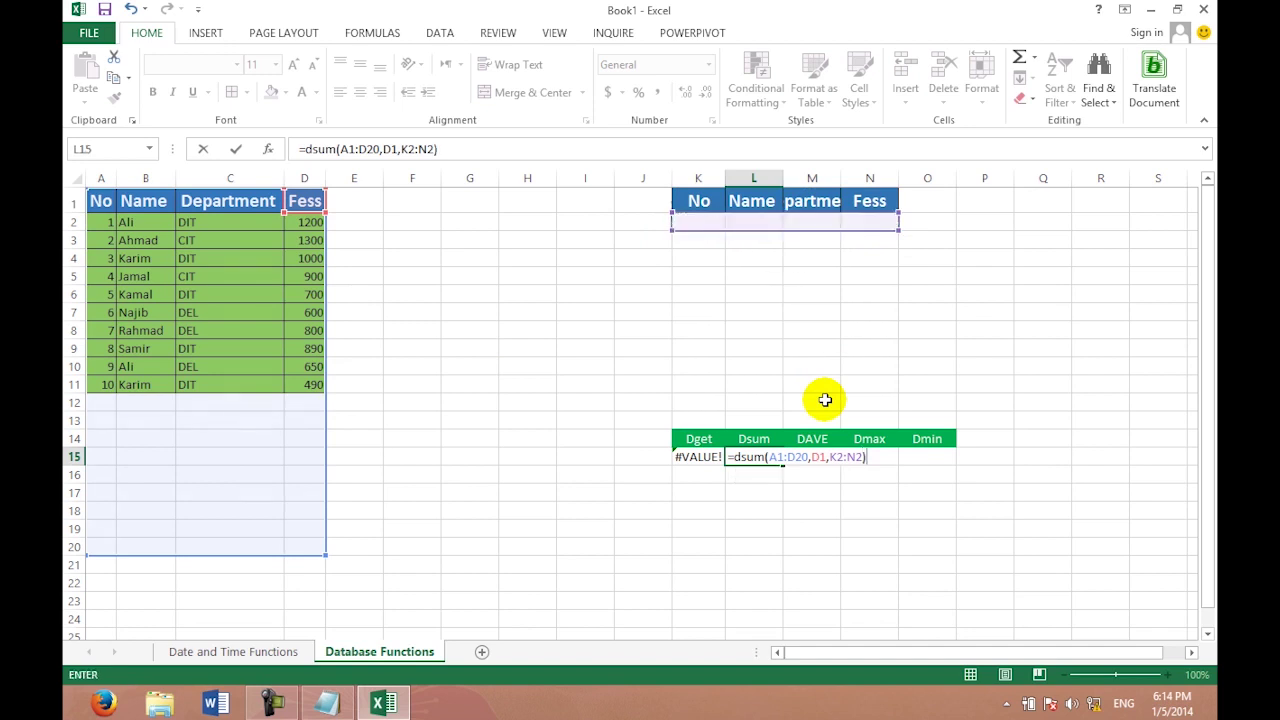
key(Return)
click(832, 455)
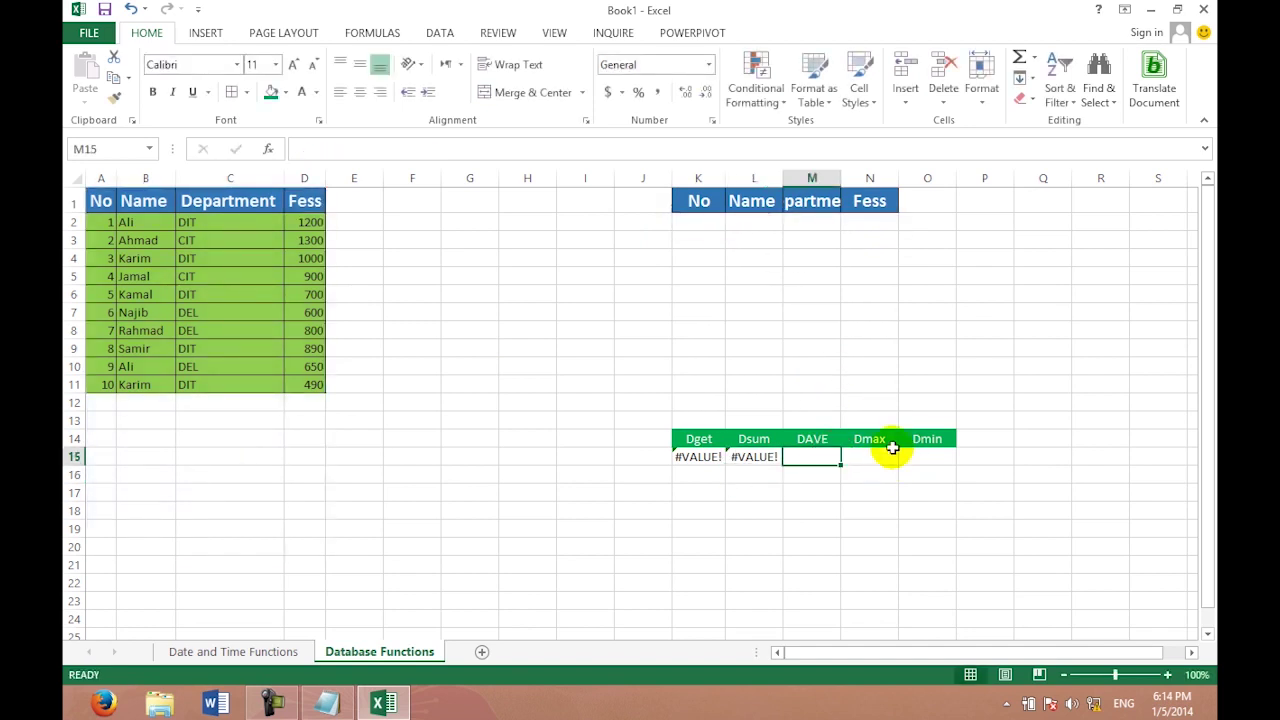
Set the No criterion in K2 to 2 and check the DGET and DSUM results.
click(690, 219)
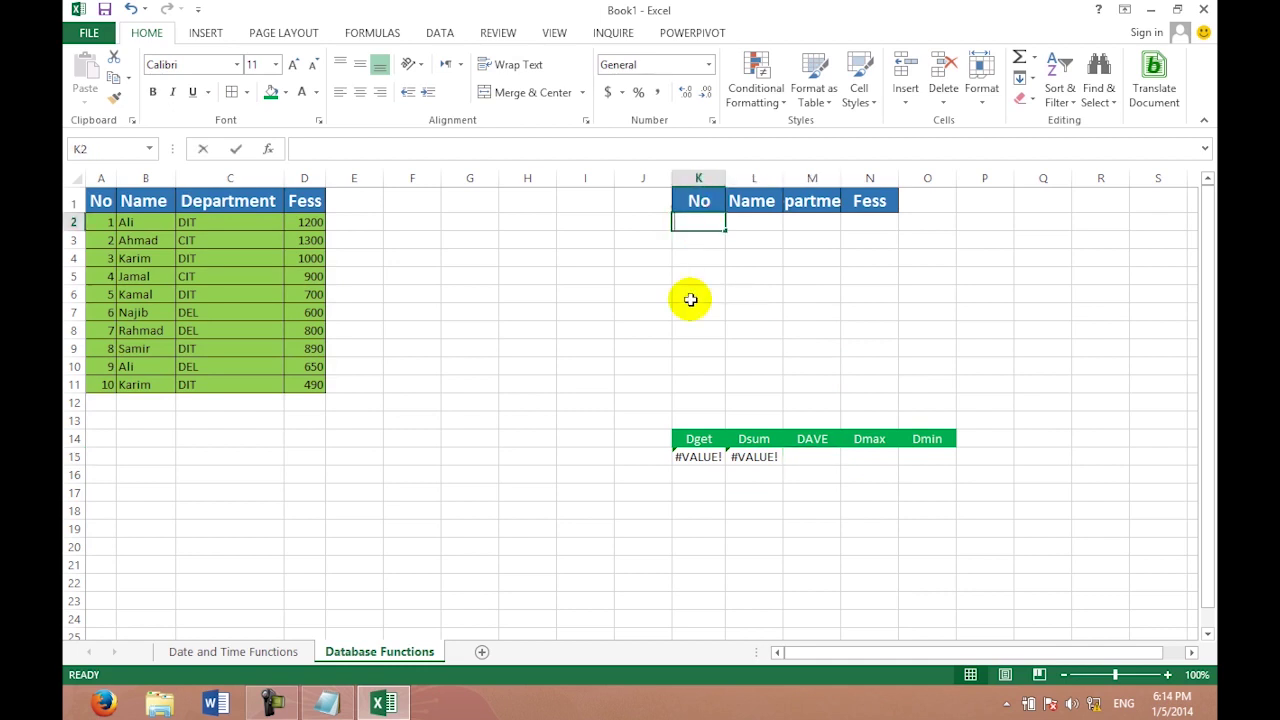
text(2)
key(Return)
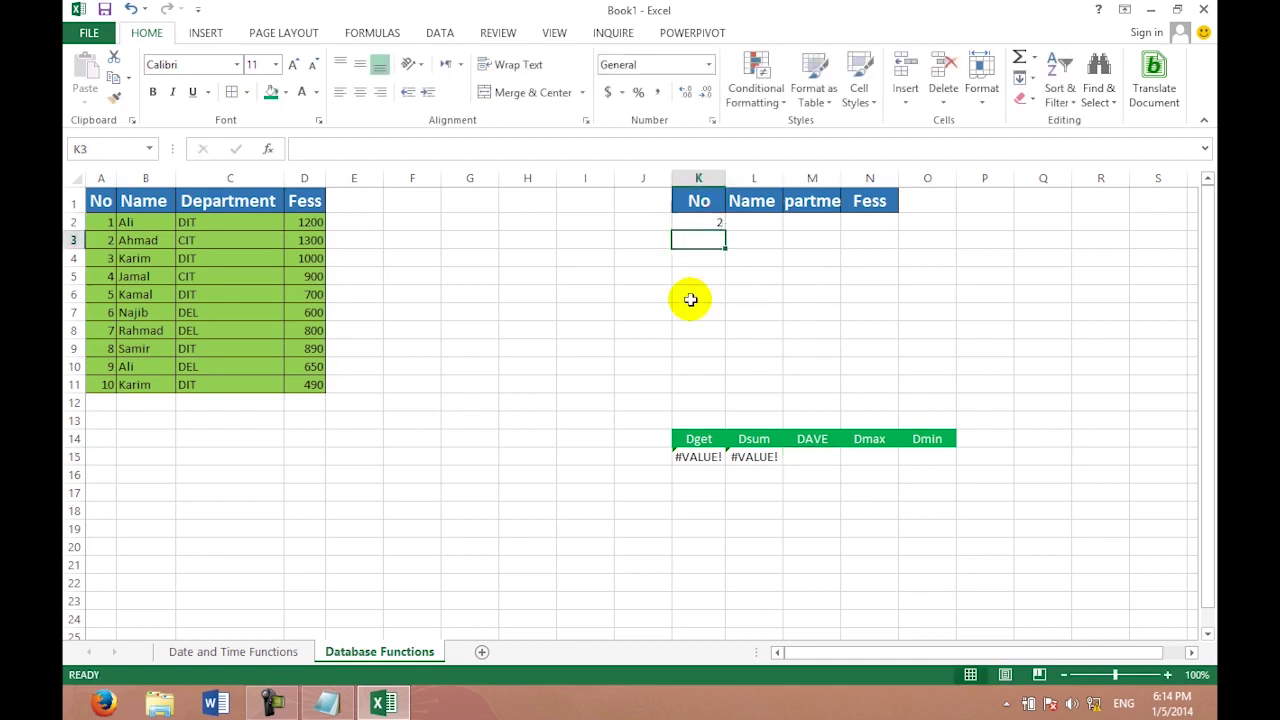
click(743, 366)
click(703, 452)
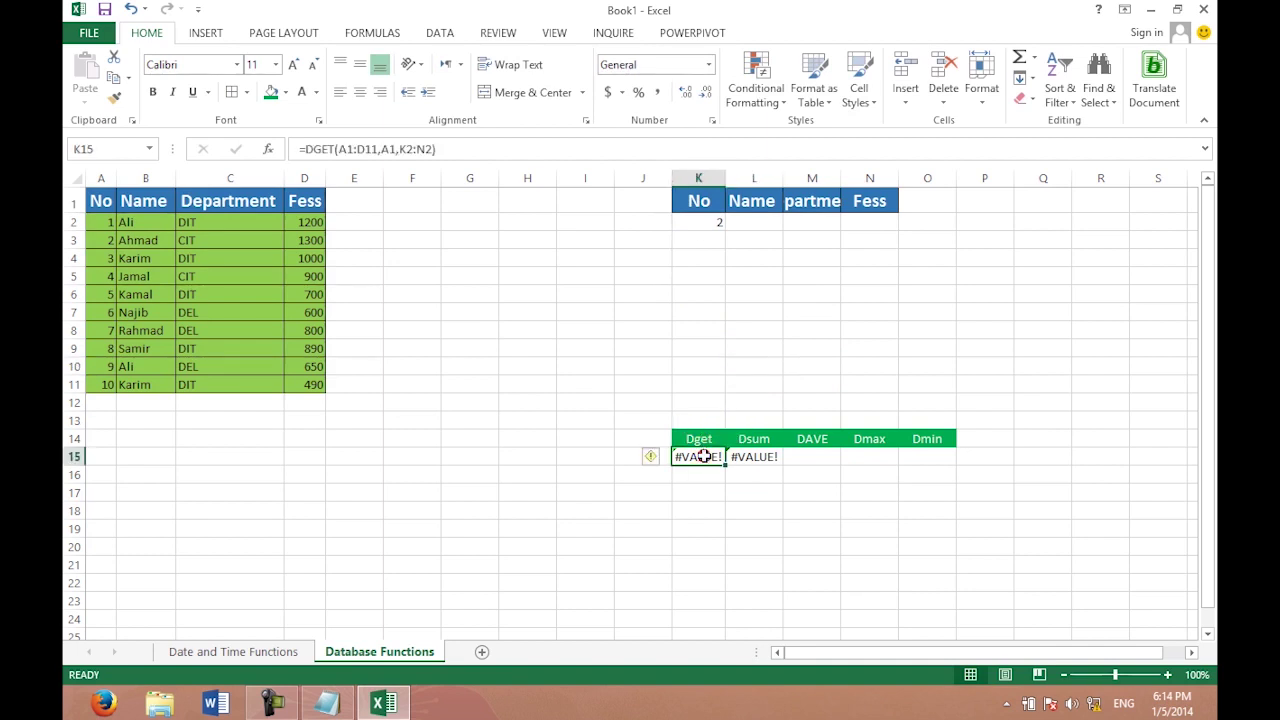
click(703, 224)
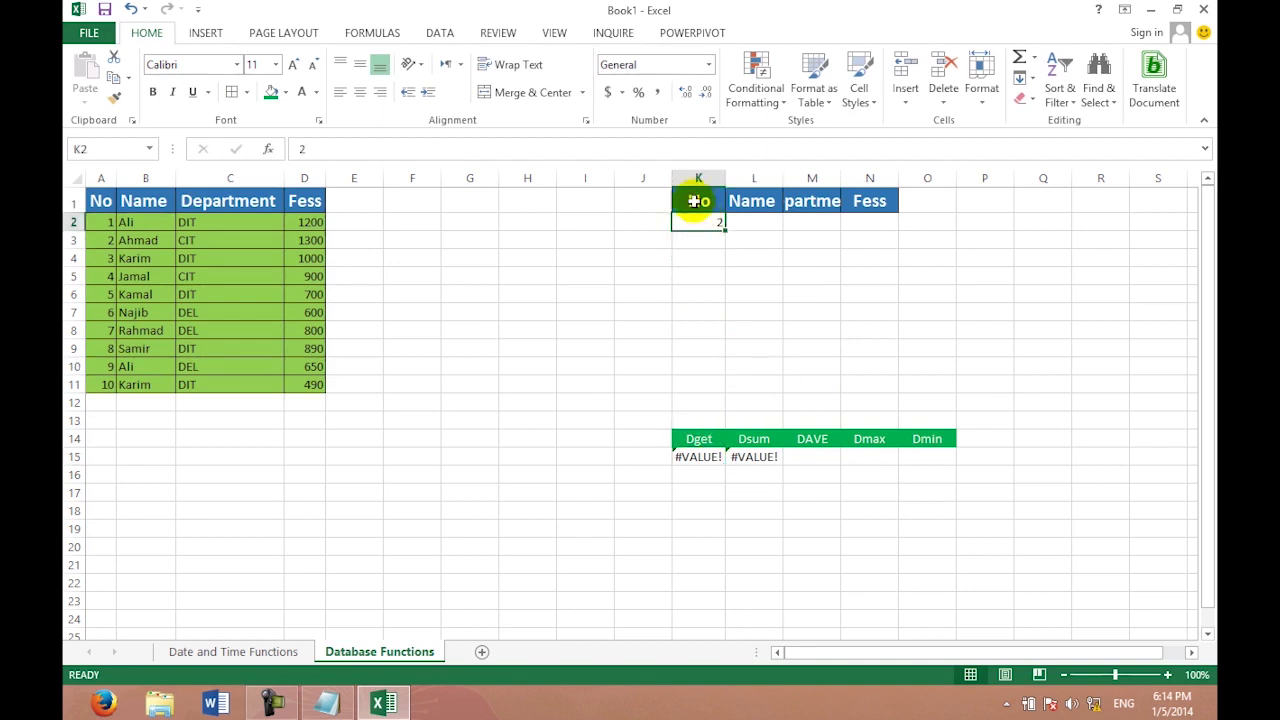
click(697, 201)
click(695, 460)
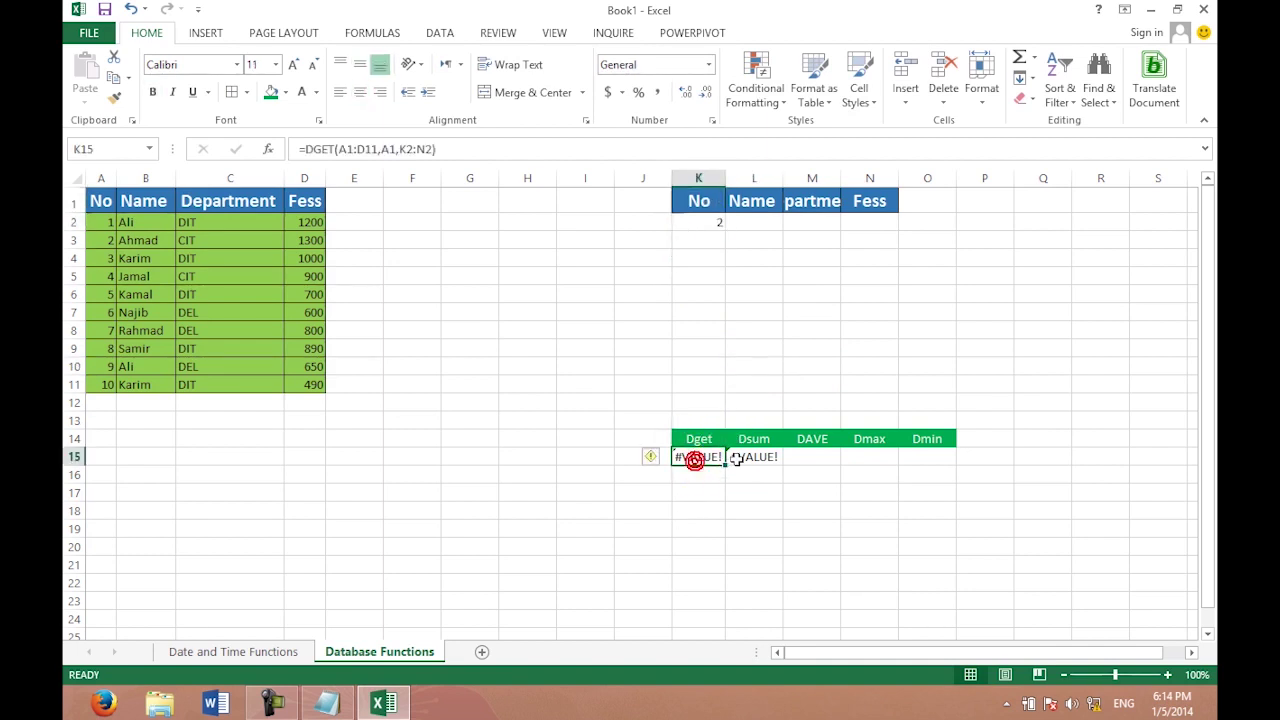
click(737, 460)
Start an entry in the Fess criterion cell N2, then abandon it.
click(860, 221)
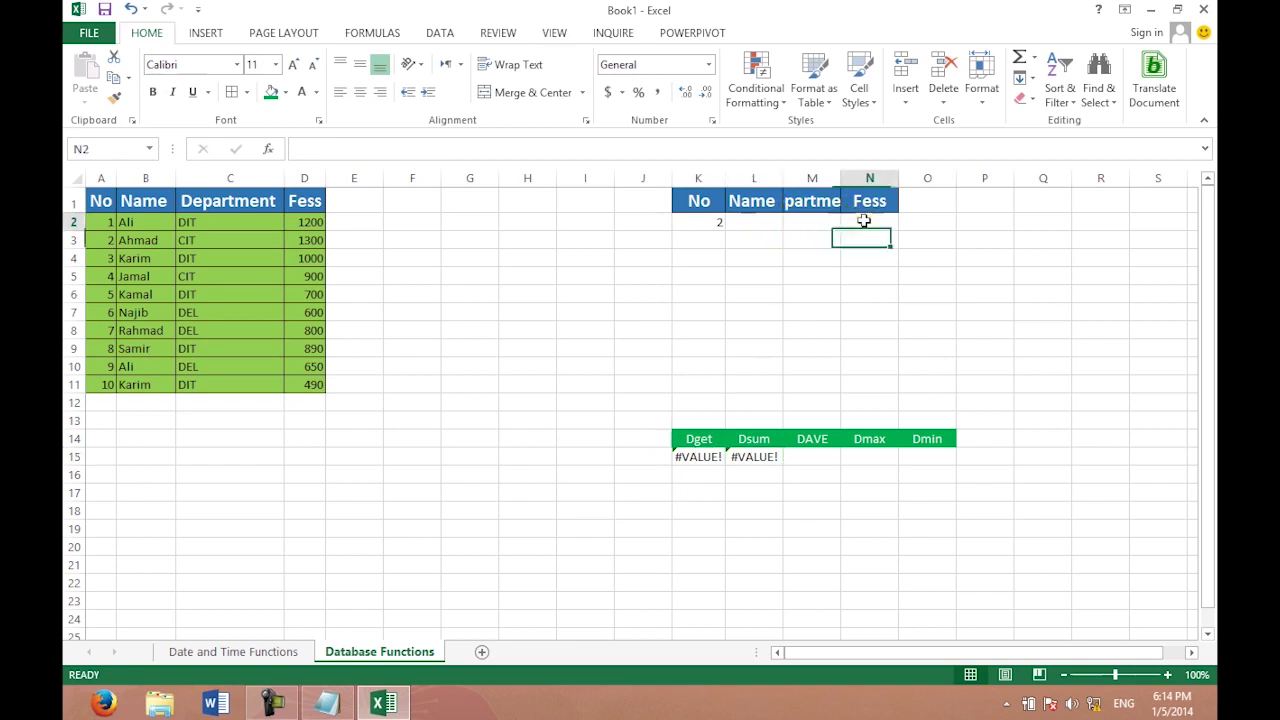
click(720, 225)
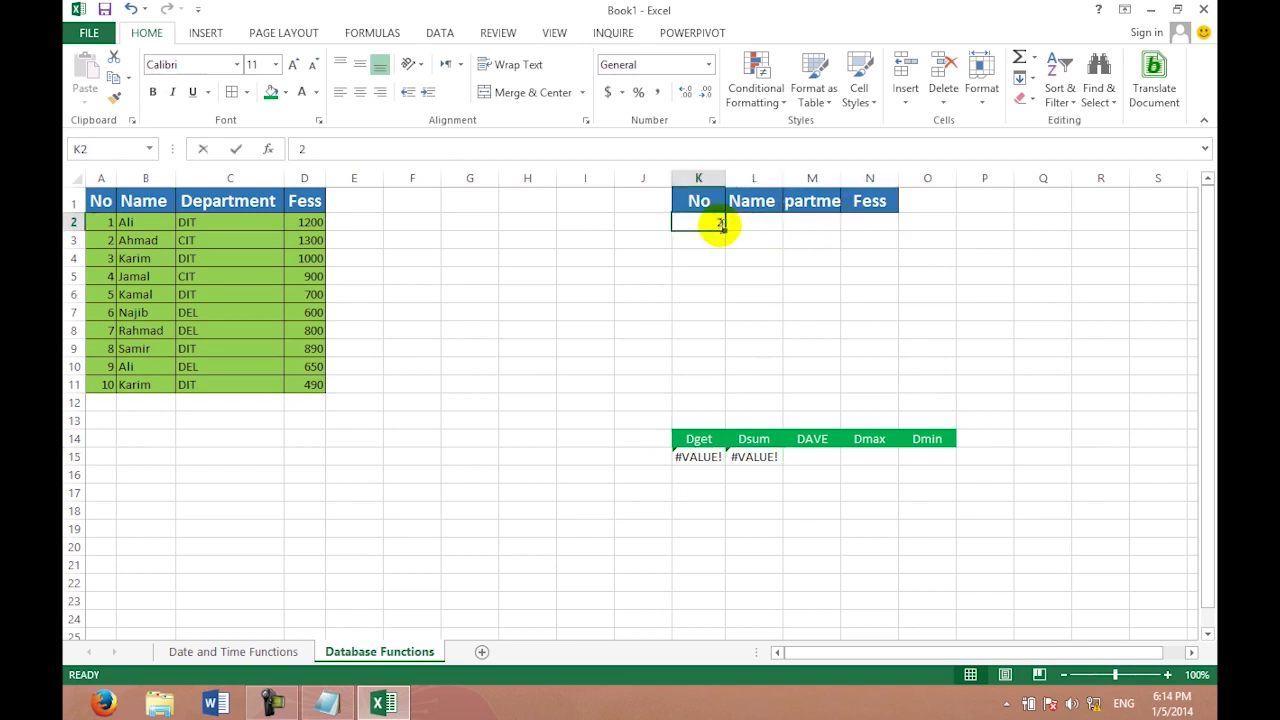
click(877, 225)
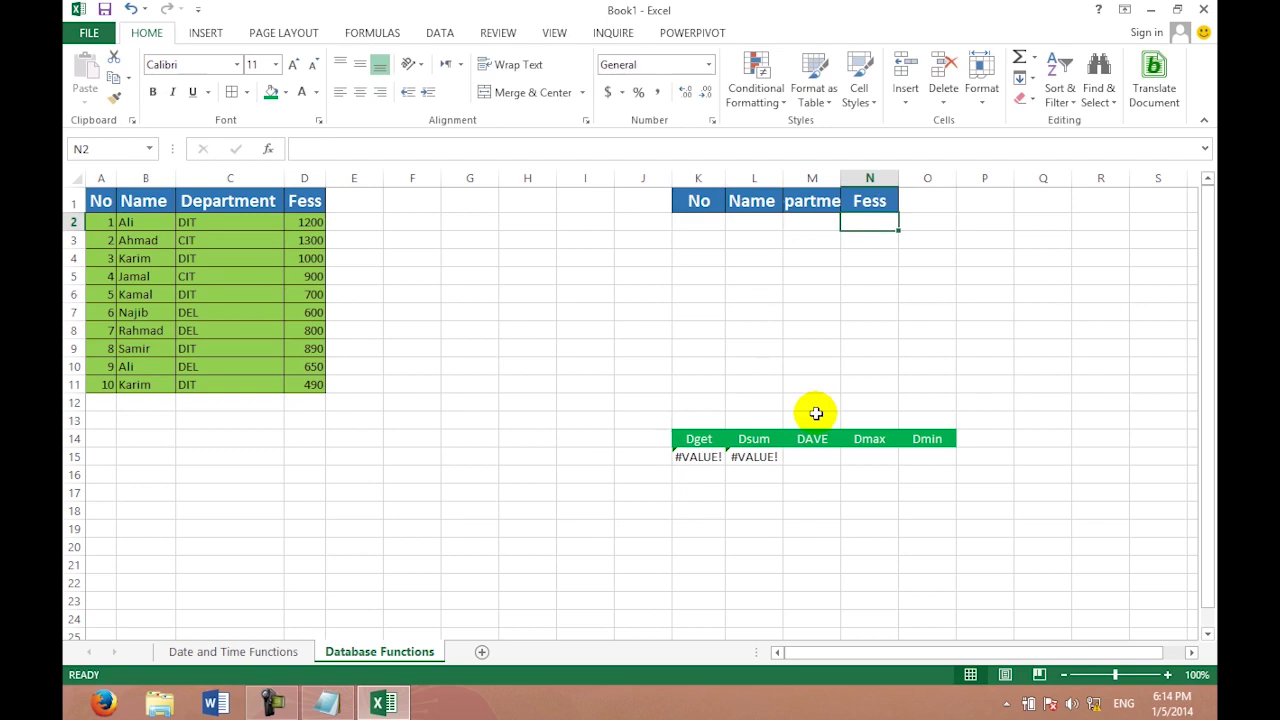
text(di)
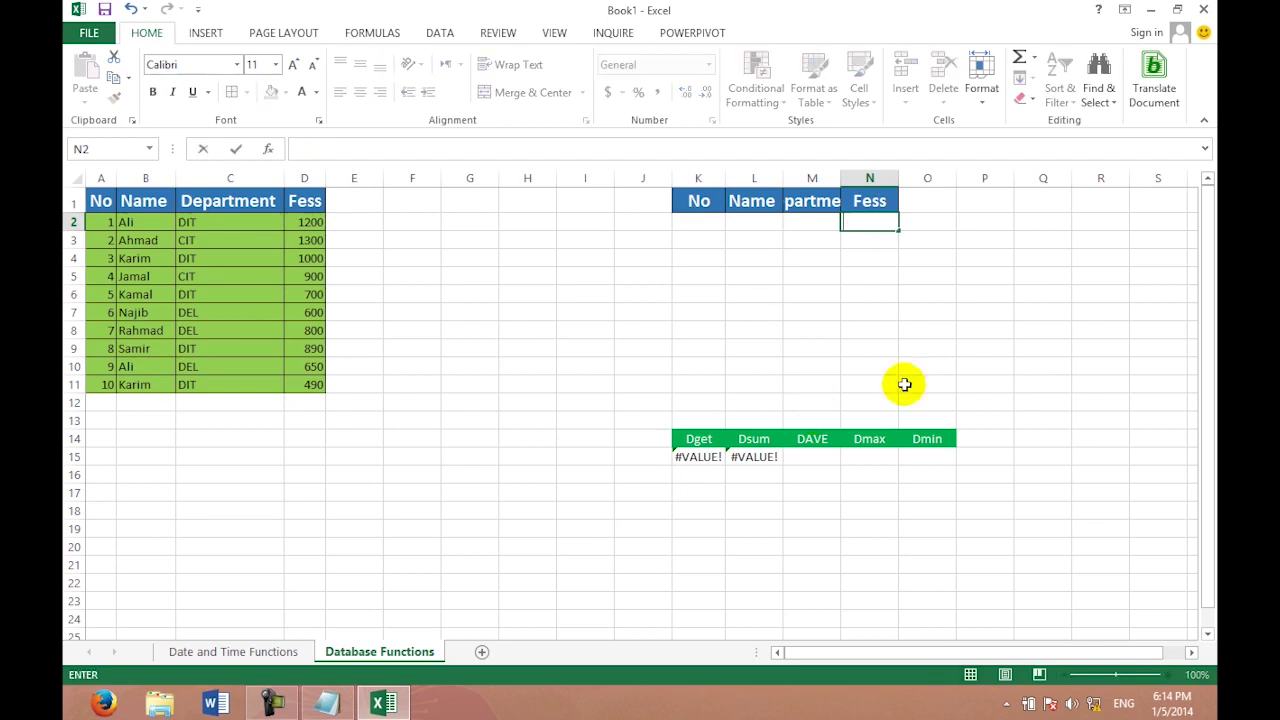
click(908, 401)
click(815, 456)
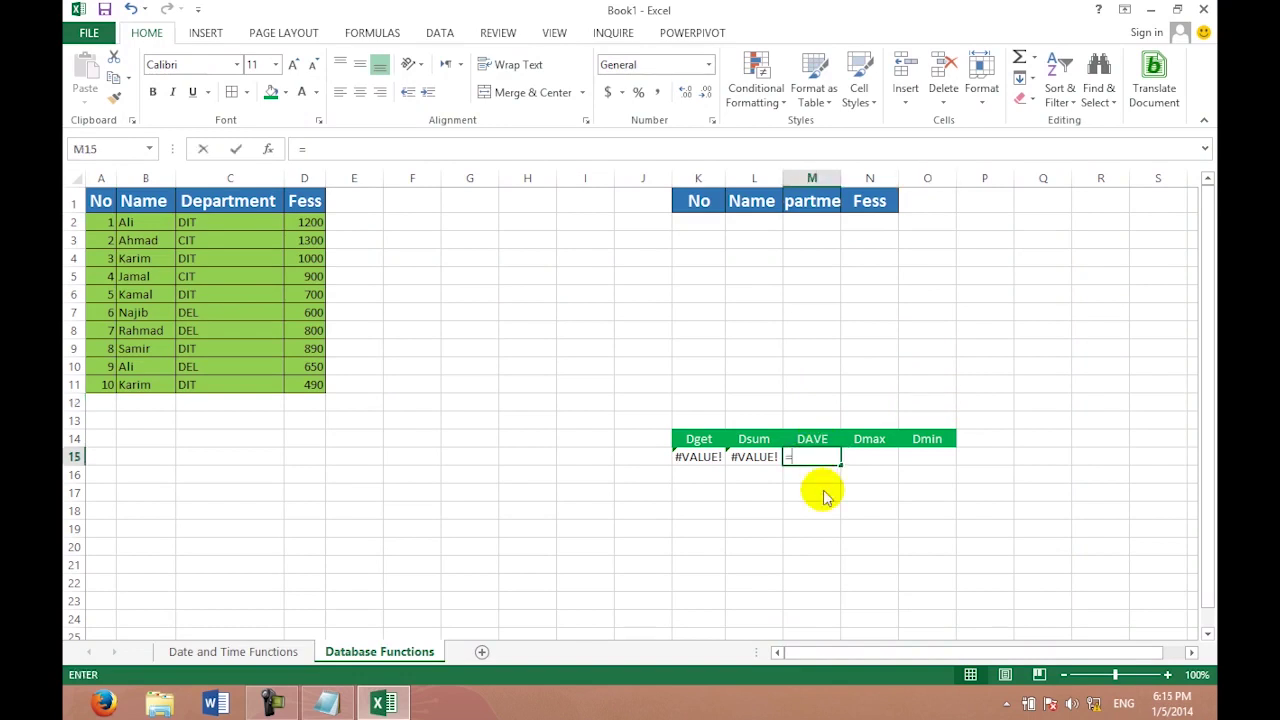
Enter =DAVERAGE(A1:D11,D1,K2:N2) in M15 to average Fess for matching rows.
text(da)
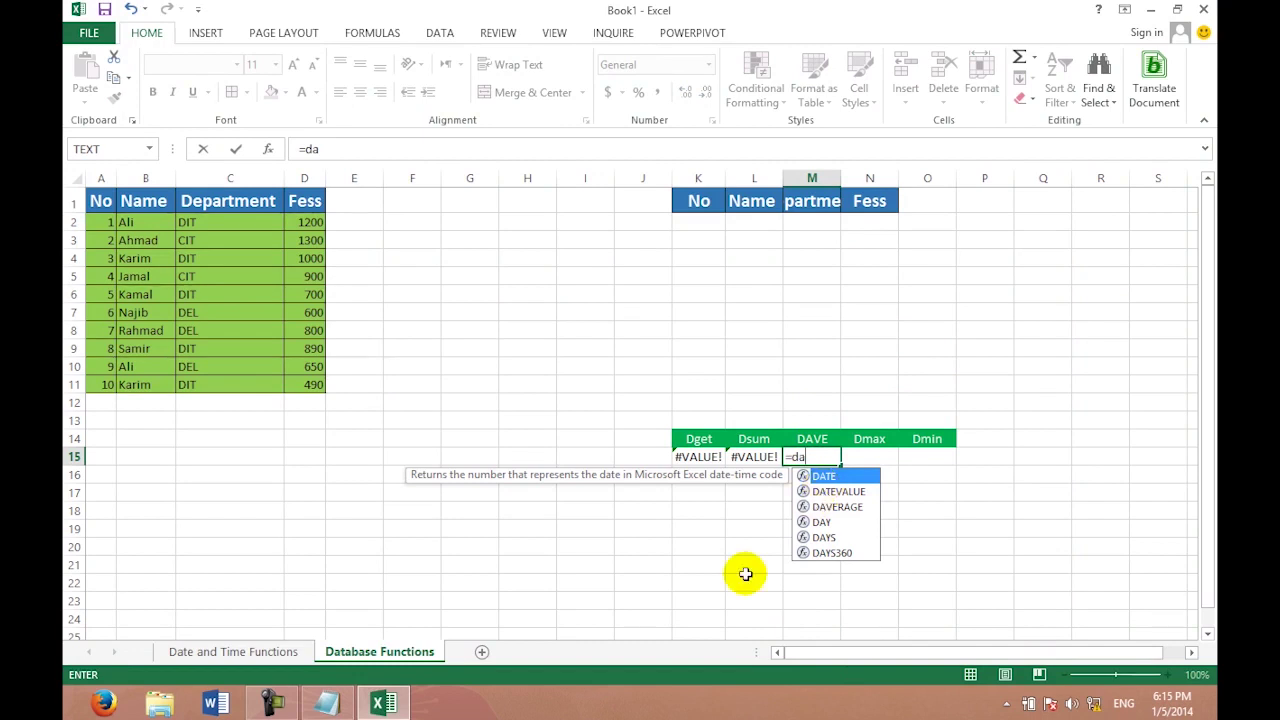
text(ver)
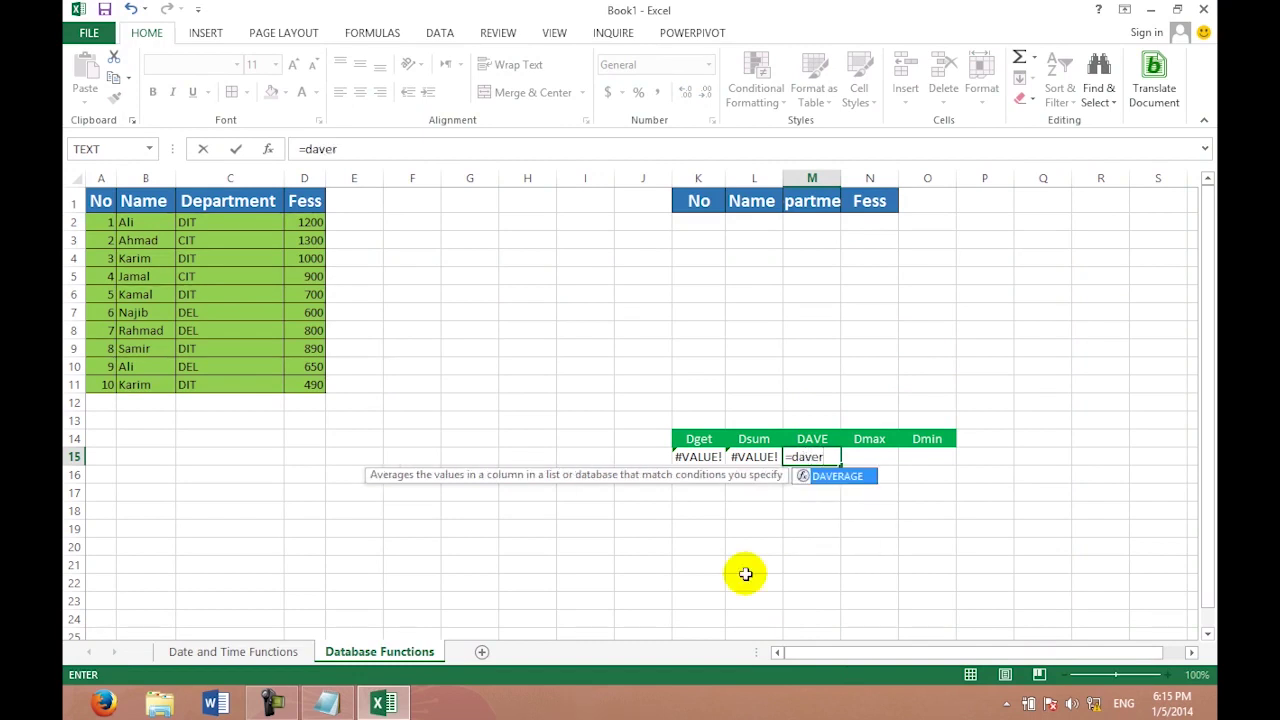
text(age()
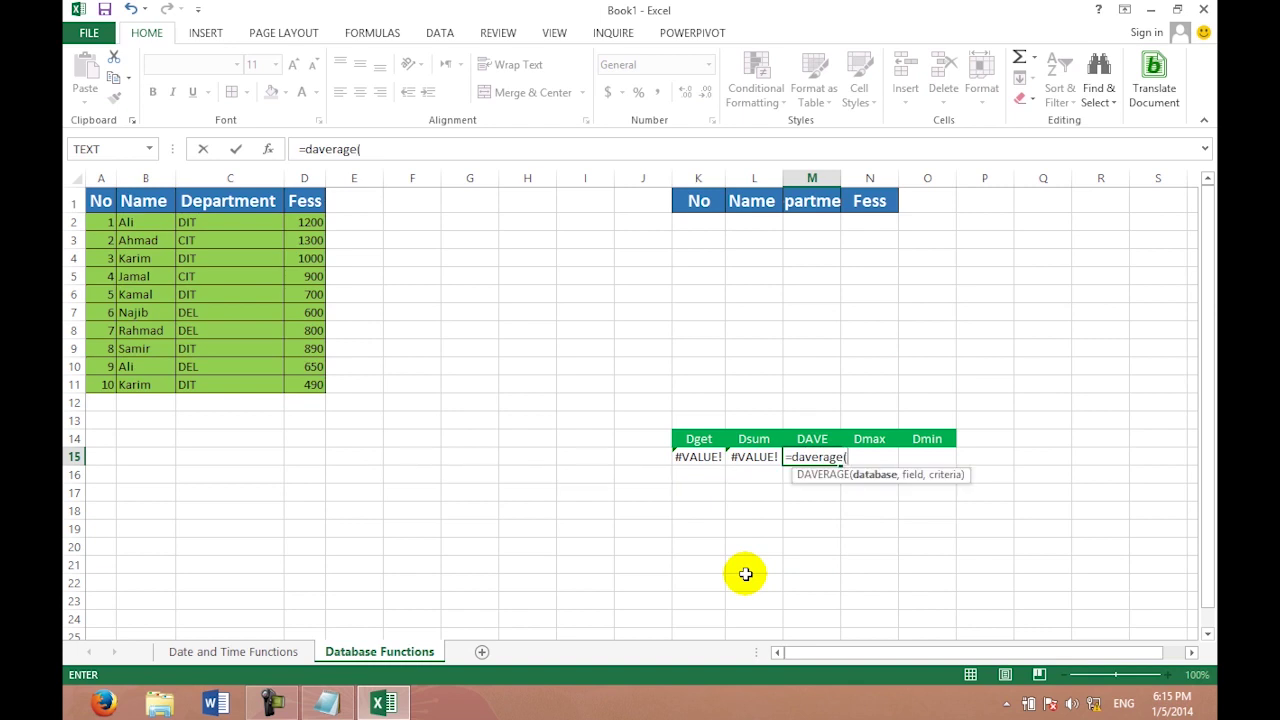
drag(100, 203, 300, 388)
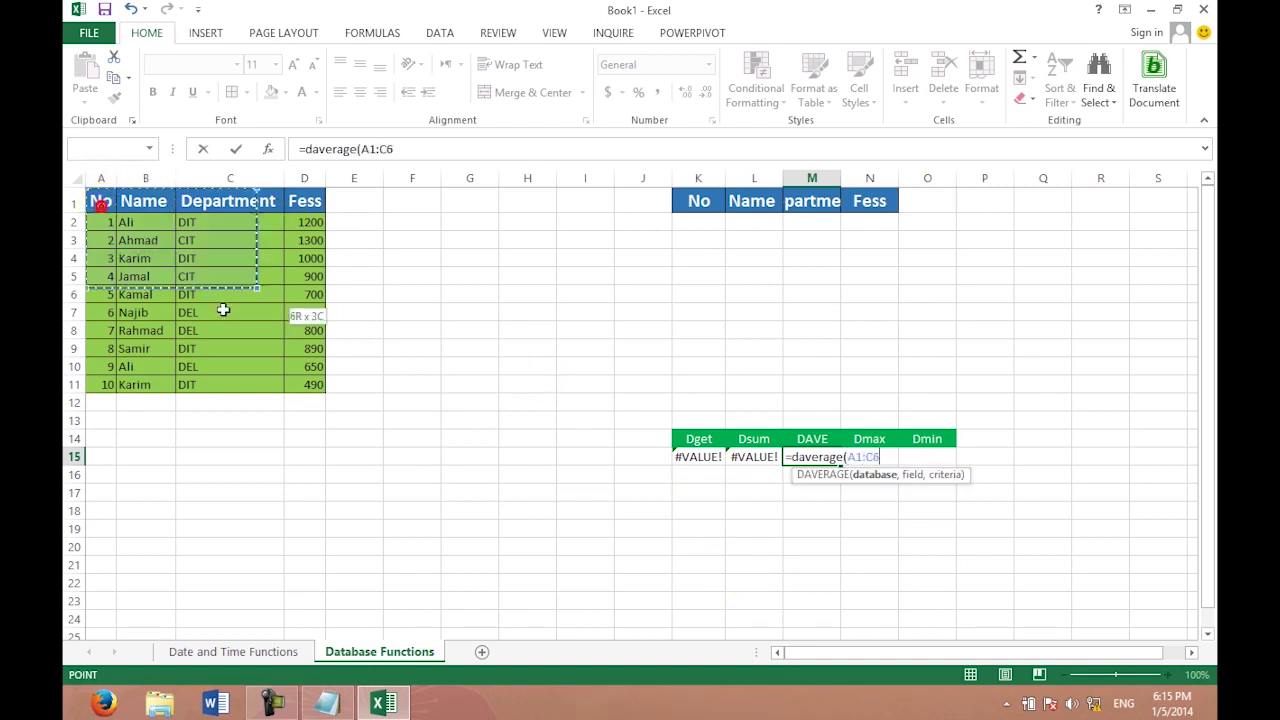
text(,)
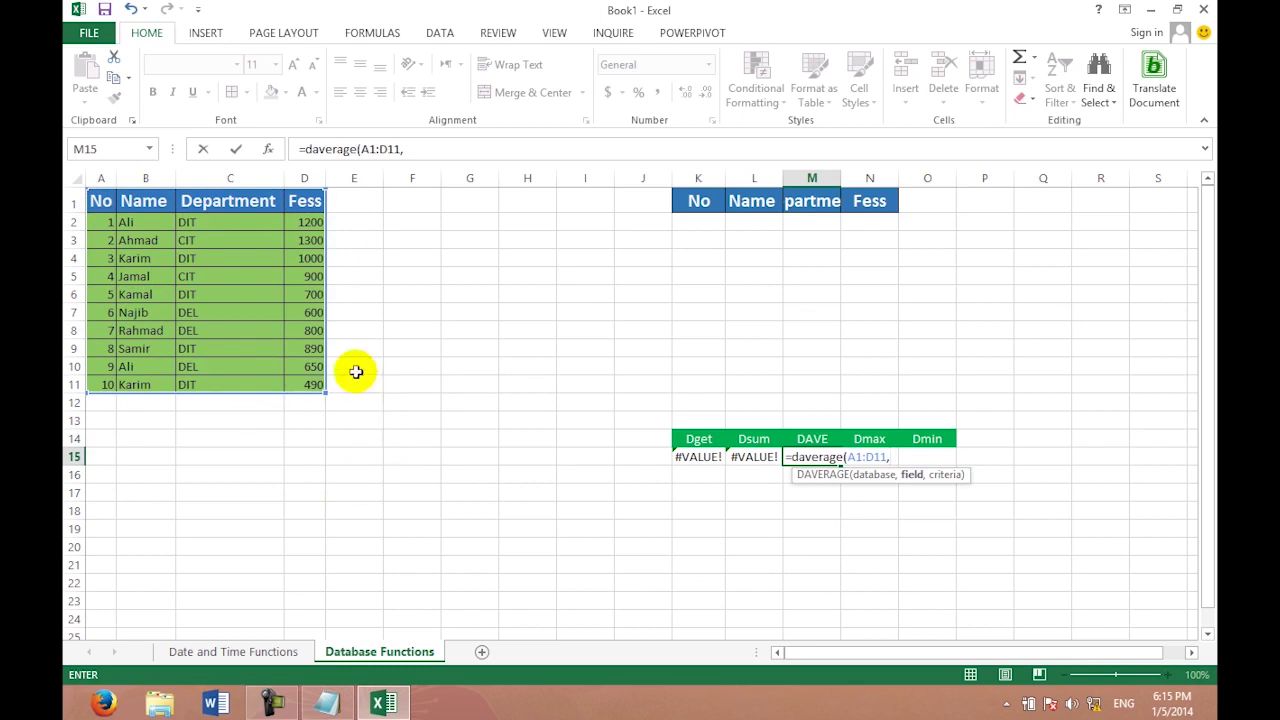
click(304, 201)
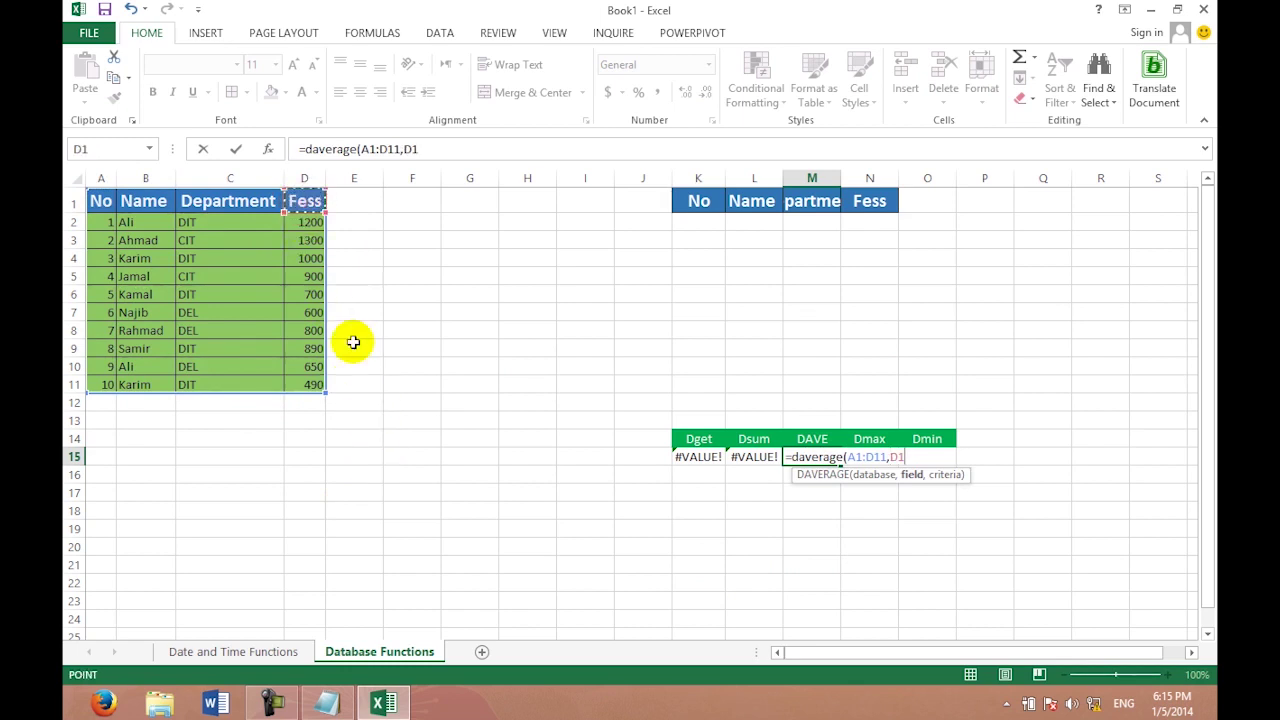
text(,)
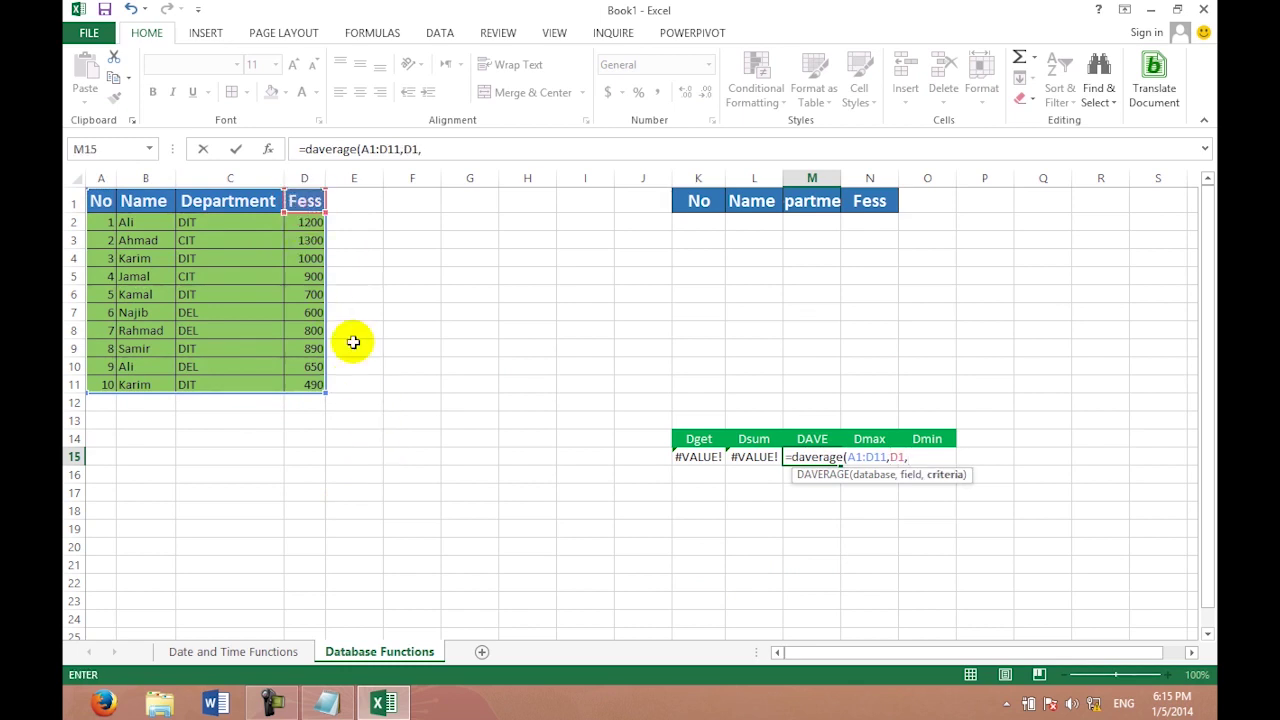
drag(704, 226, 890, 222)
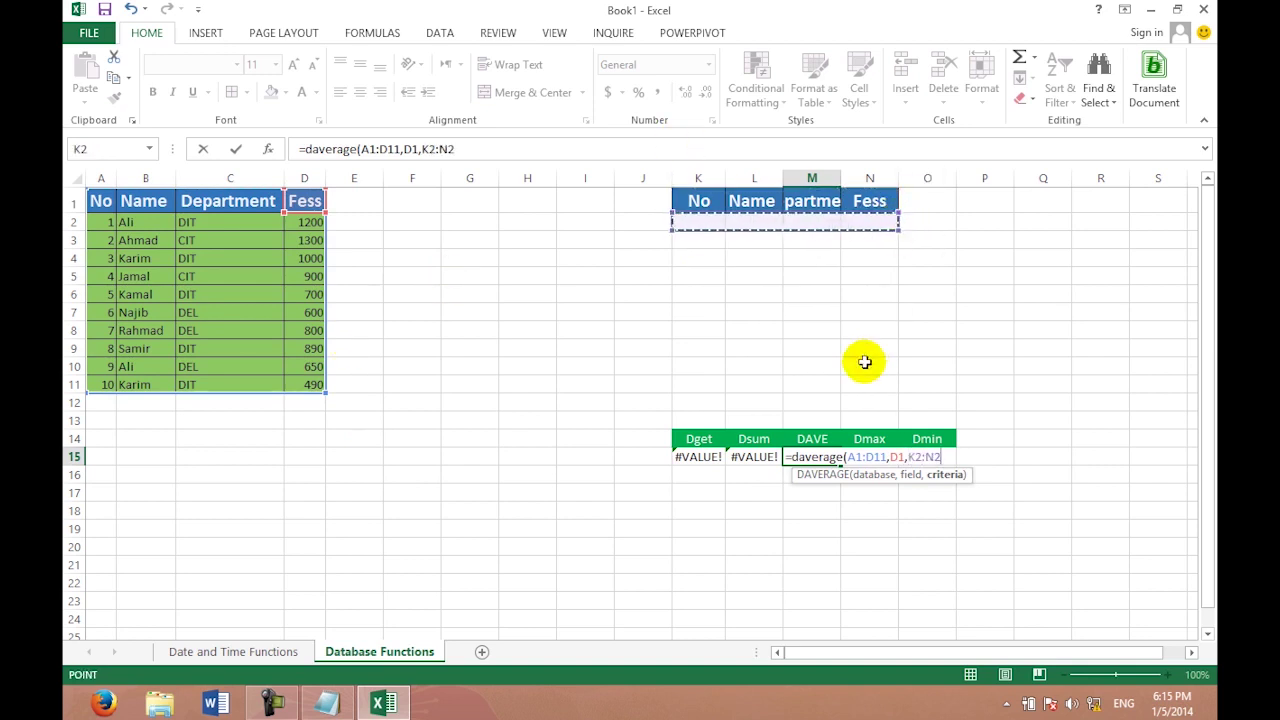
key(Return)
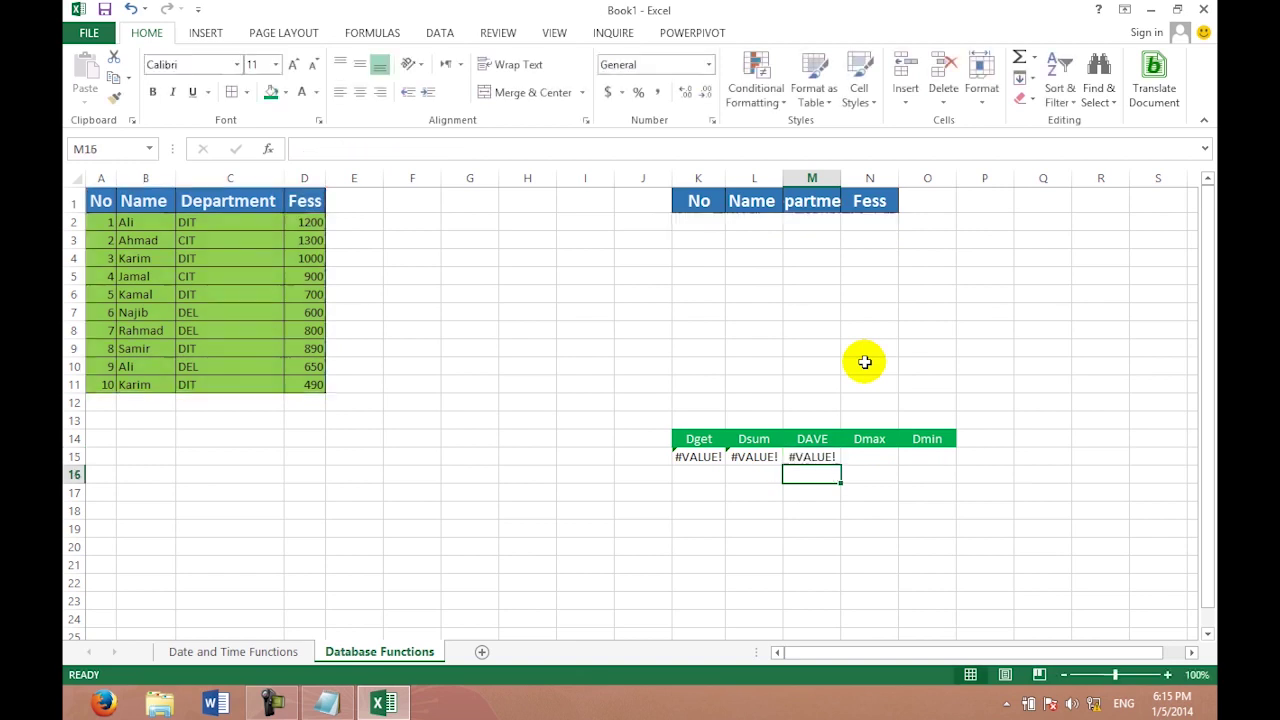
Enter =DMAX(A1:D20,D1,K2:N2) in N15, fixing a typo in the function name.
click(872, 454)
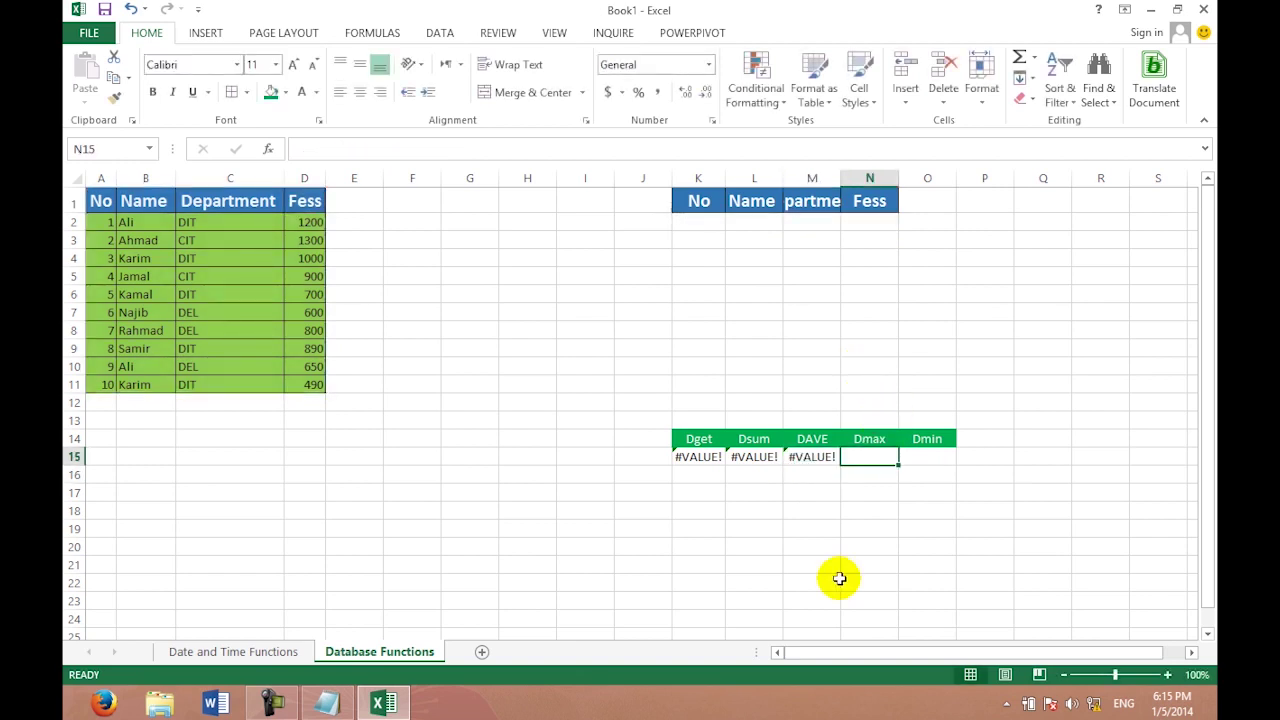
text(=d)
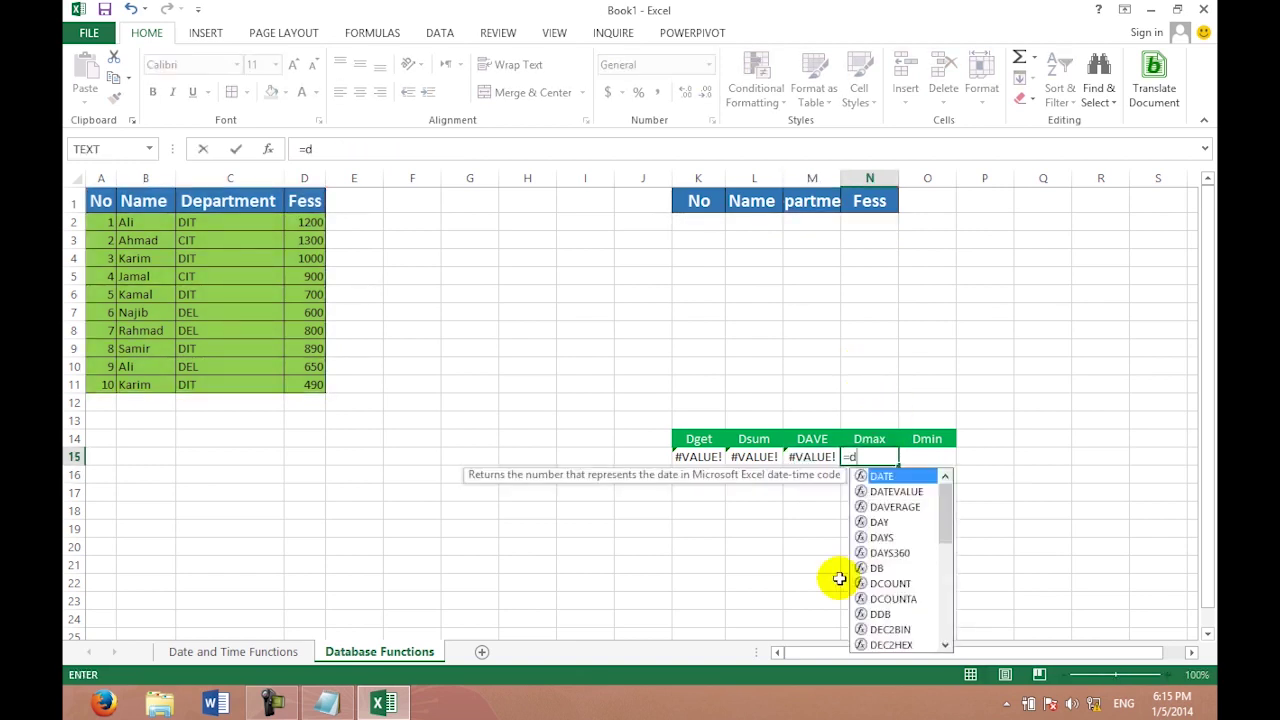
text(mxa)
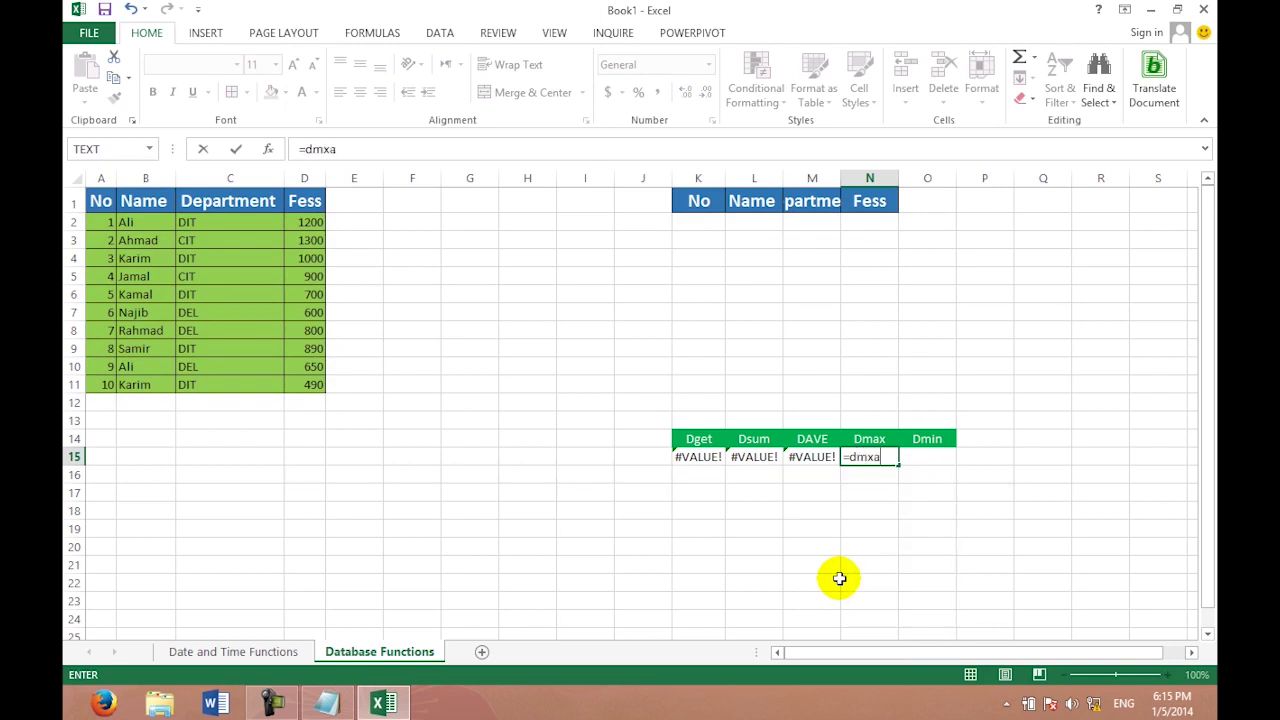
key(BackSpace)
key(BackSpace)
text(ax)
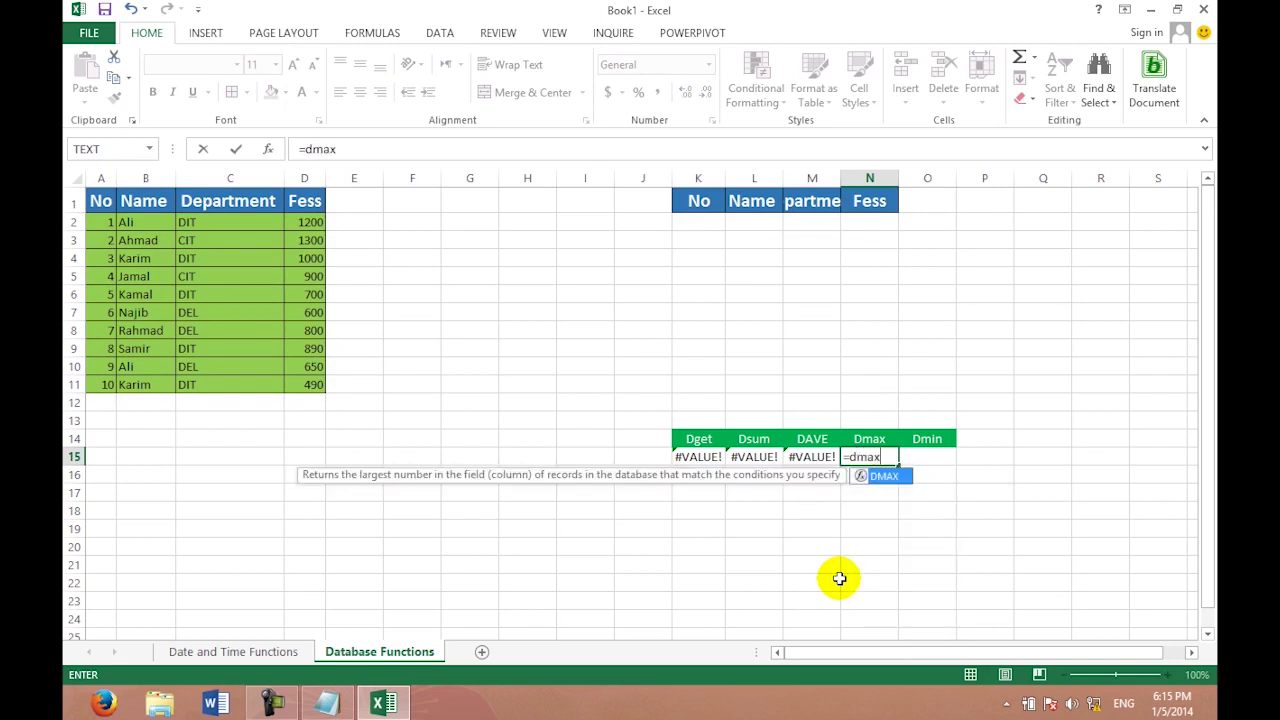
text(()
mouse_move(100, 200)
mouse_down()
mouse_move(258, 305)
mouse_move(314, 585)
mouse_up()
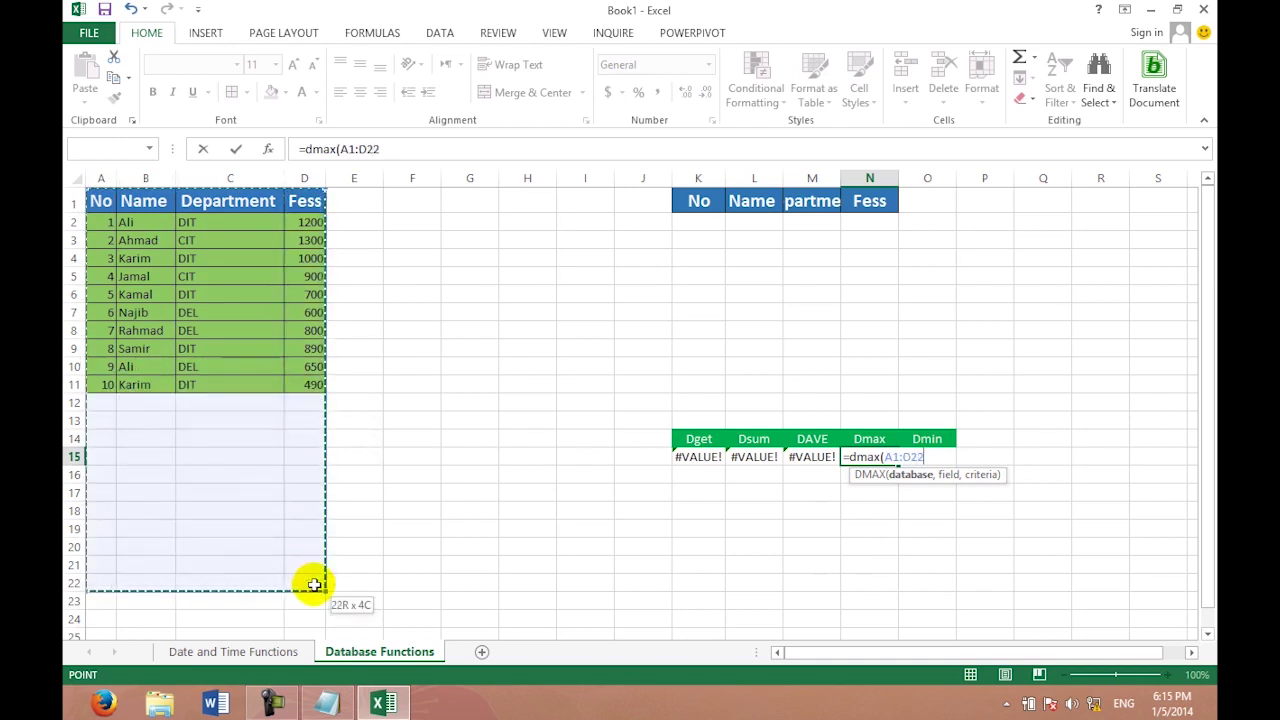
drag(314, 585, 310, 547)
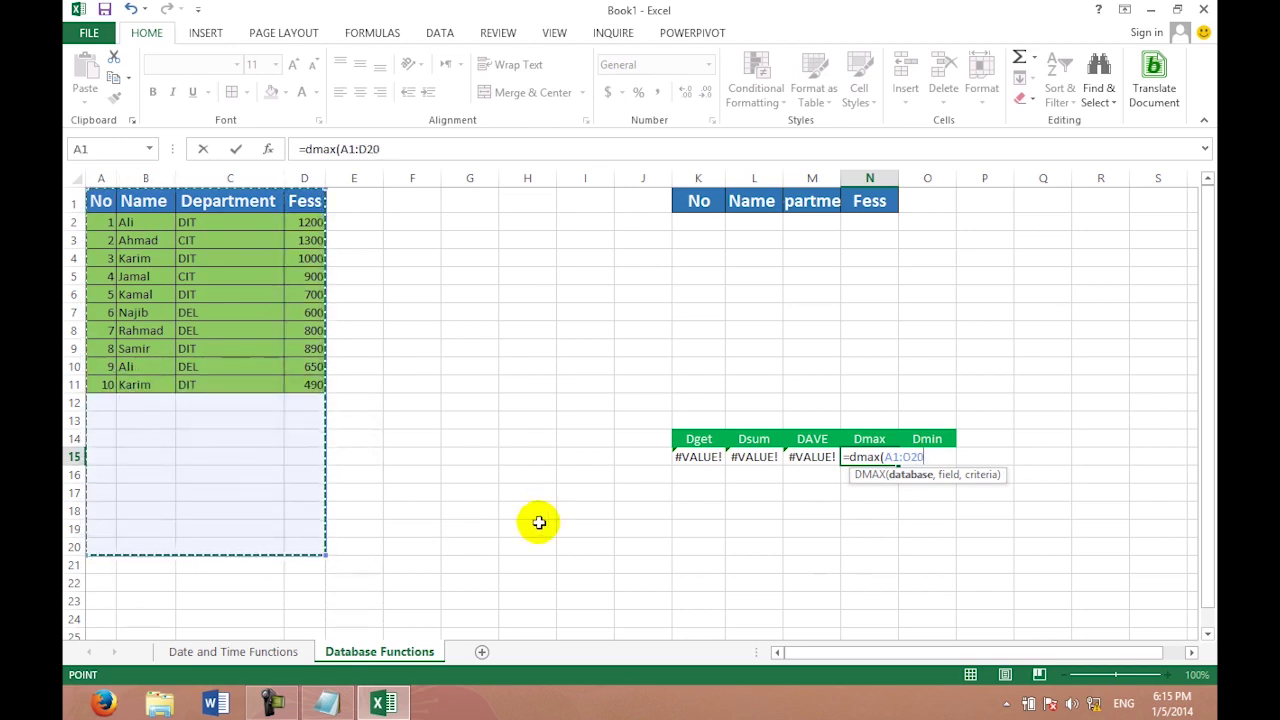
text(,)
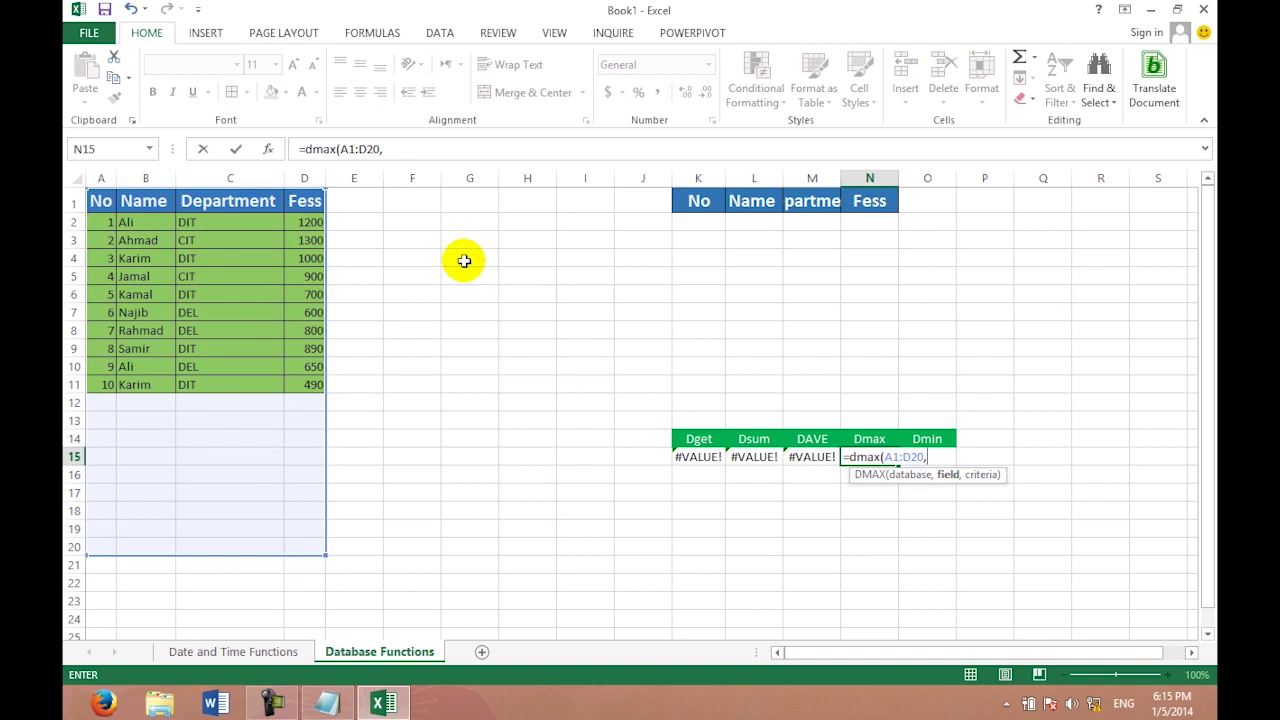
click(305, 201)
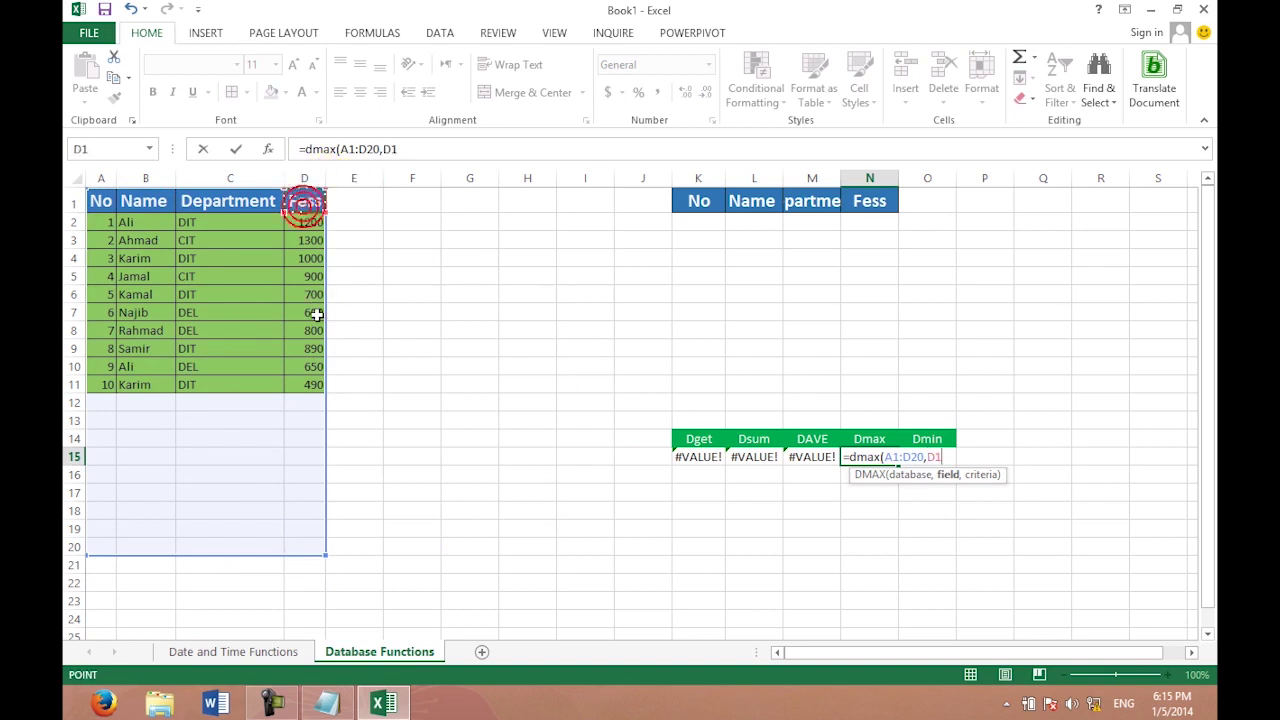
text(,)
mouse_move(678, 222)
mouse_down()
mouse_move(902, 222)
mouse_move(889, 222)
mouse_up()
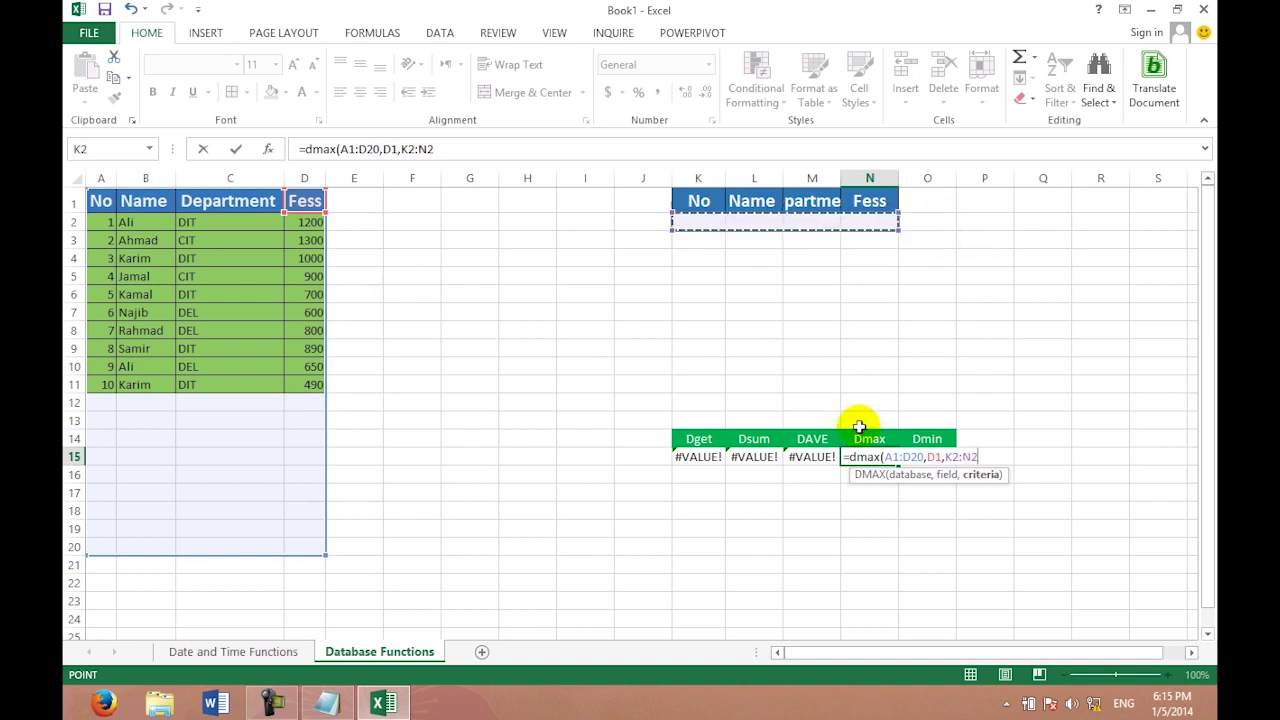
key(Return)
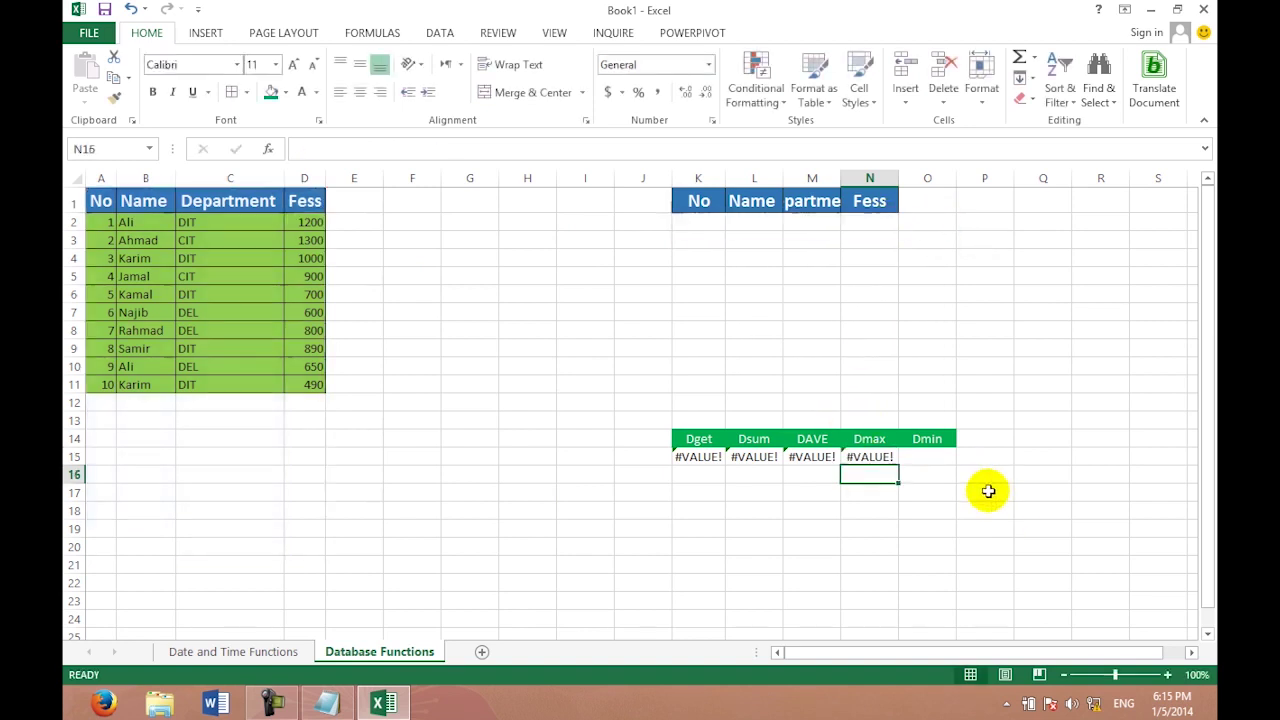
click(925, 457)
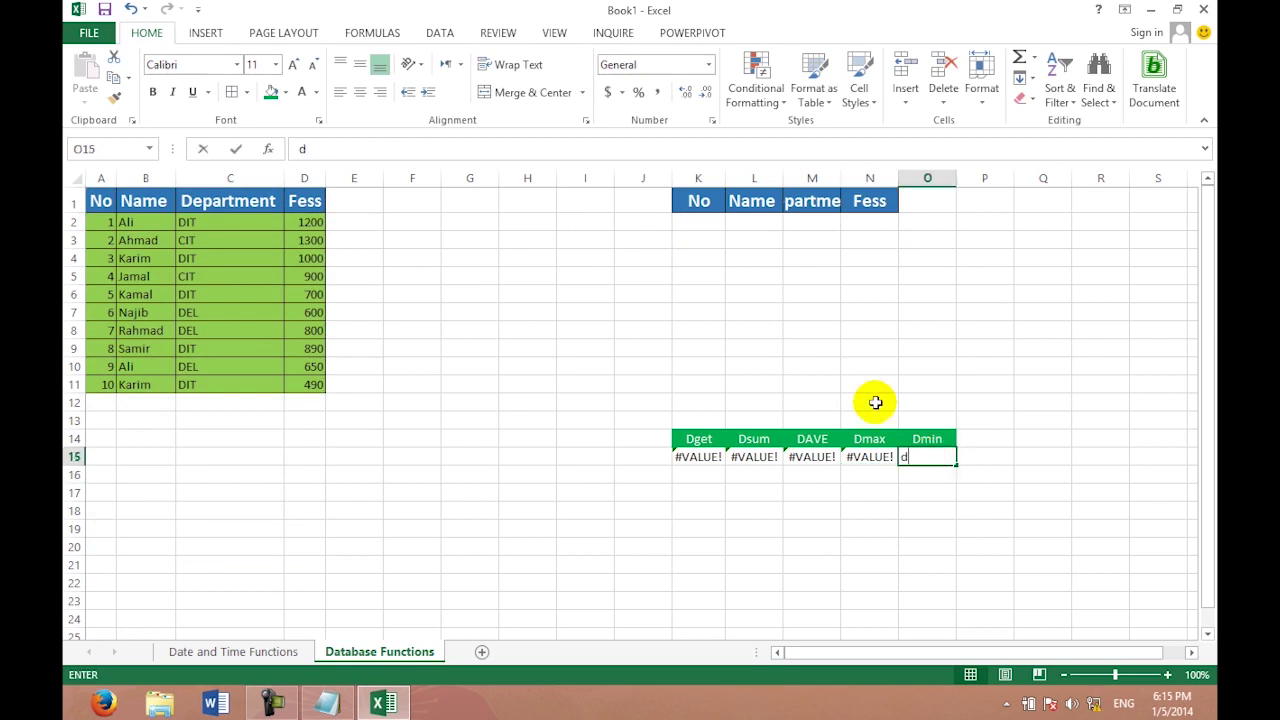
Enter =DMIN(A1:D20,D1,K2:N2) in O15 to find the lowest matching Fess.
text(d)
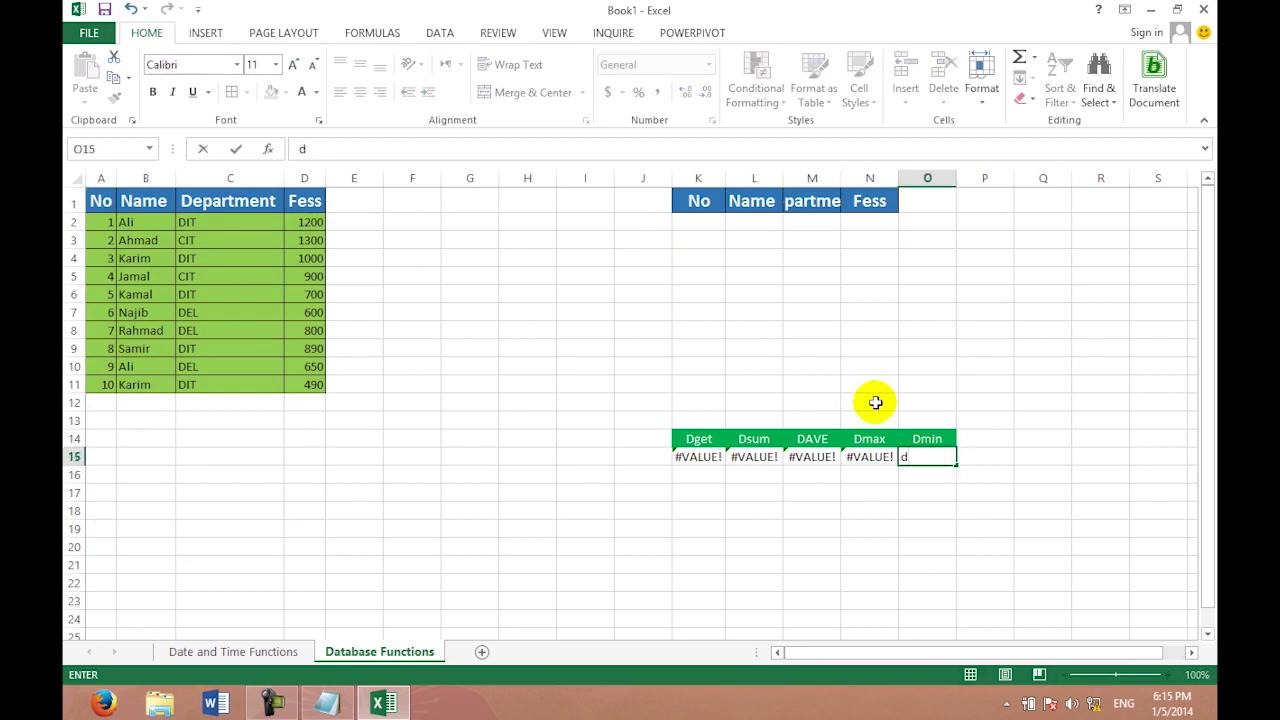
text(=d)
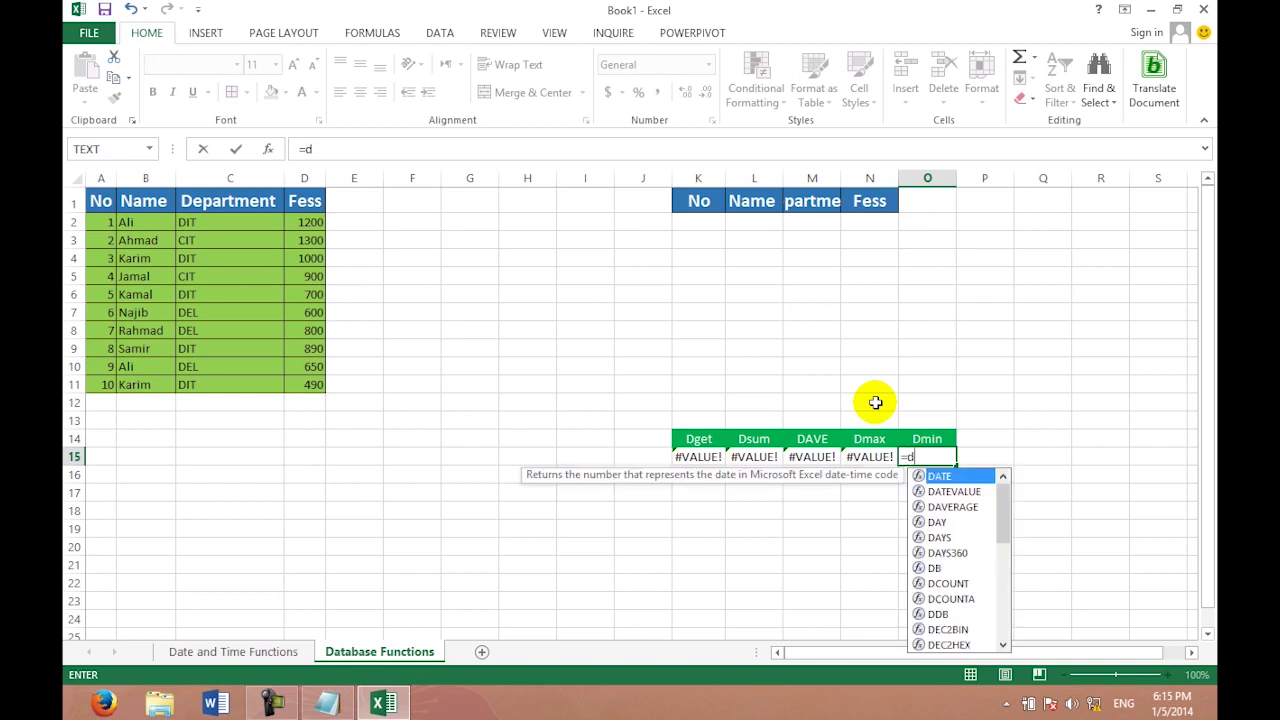
text(min()
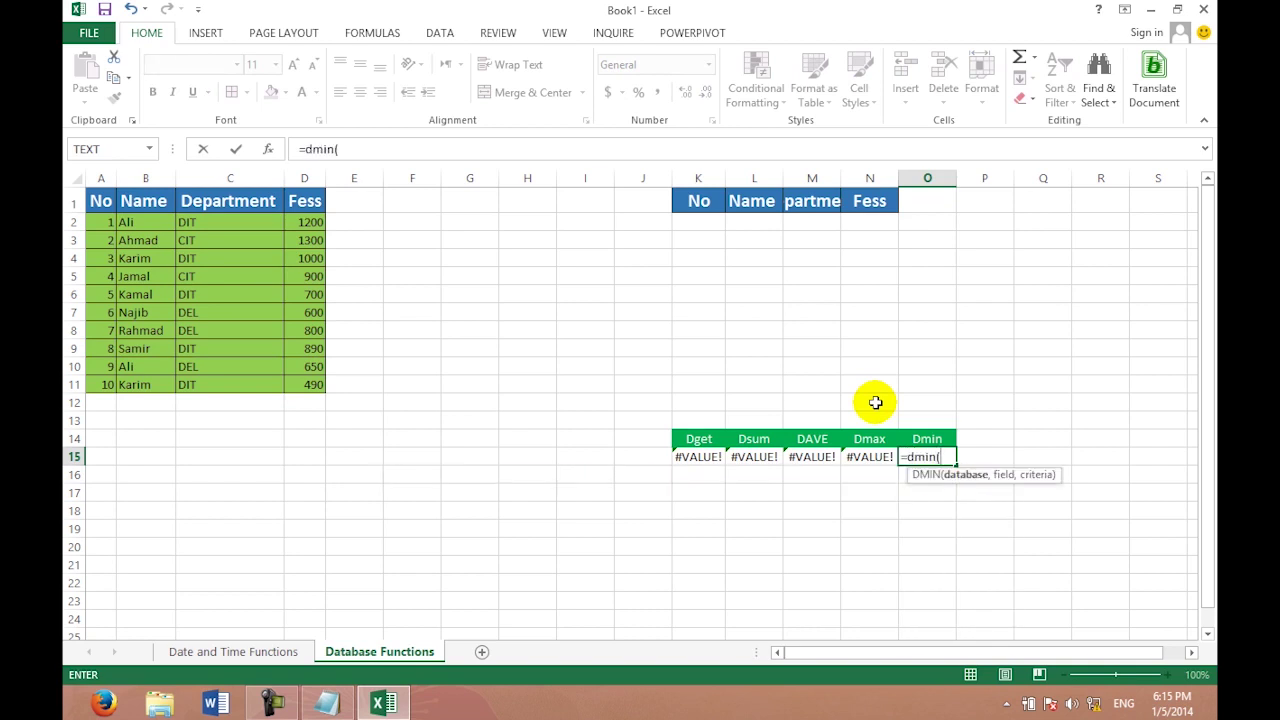
drag(108, 199, 286, 484)
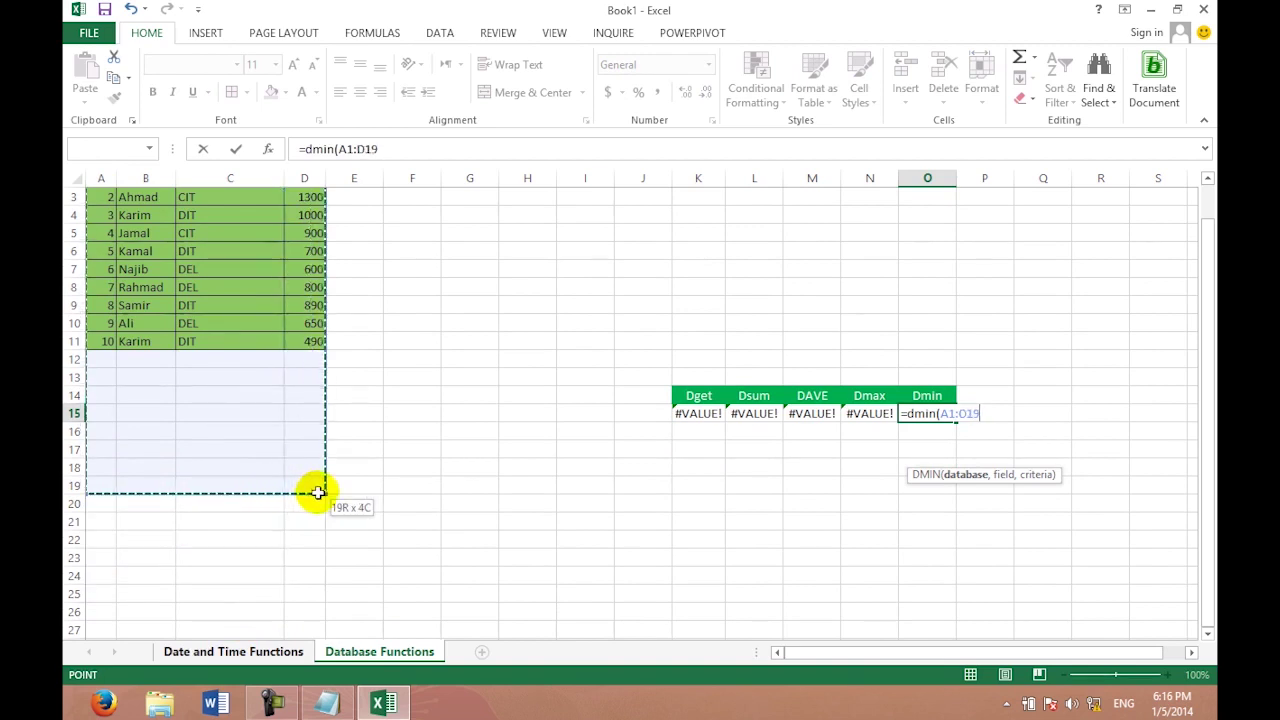
drag(286, 484, 314, 502)
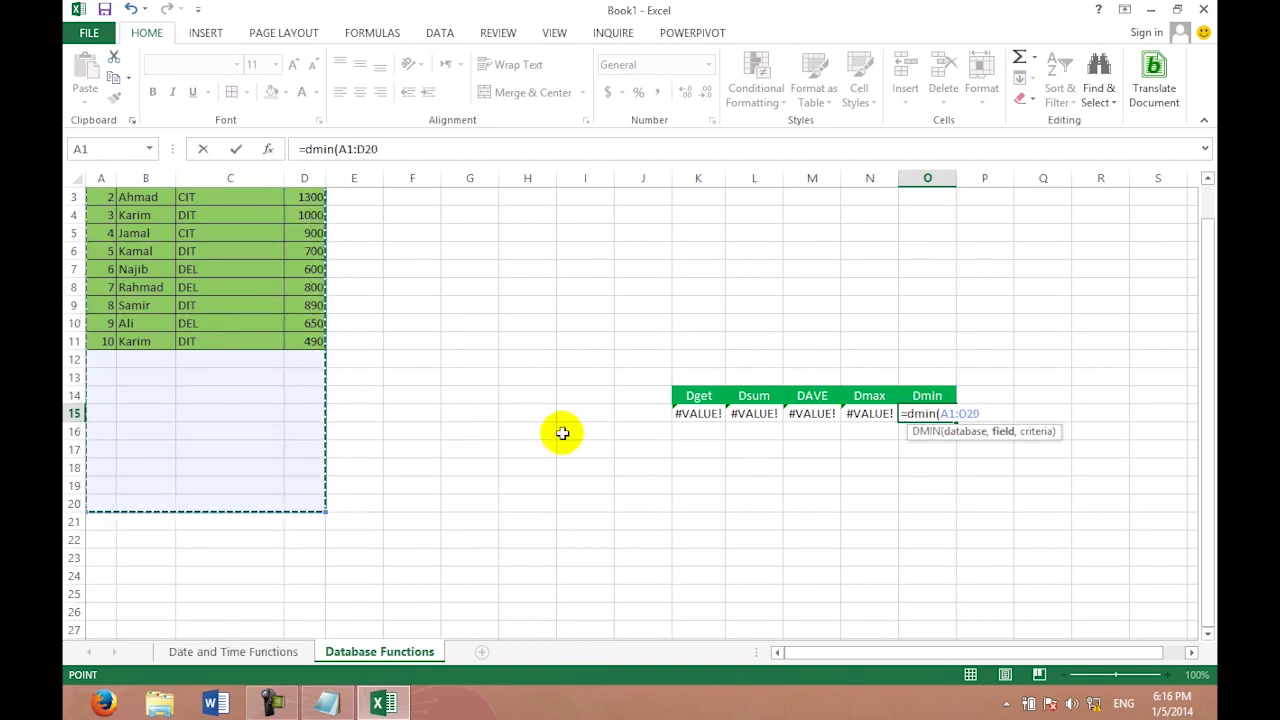
text(,)
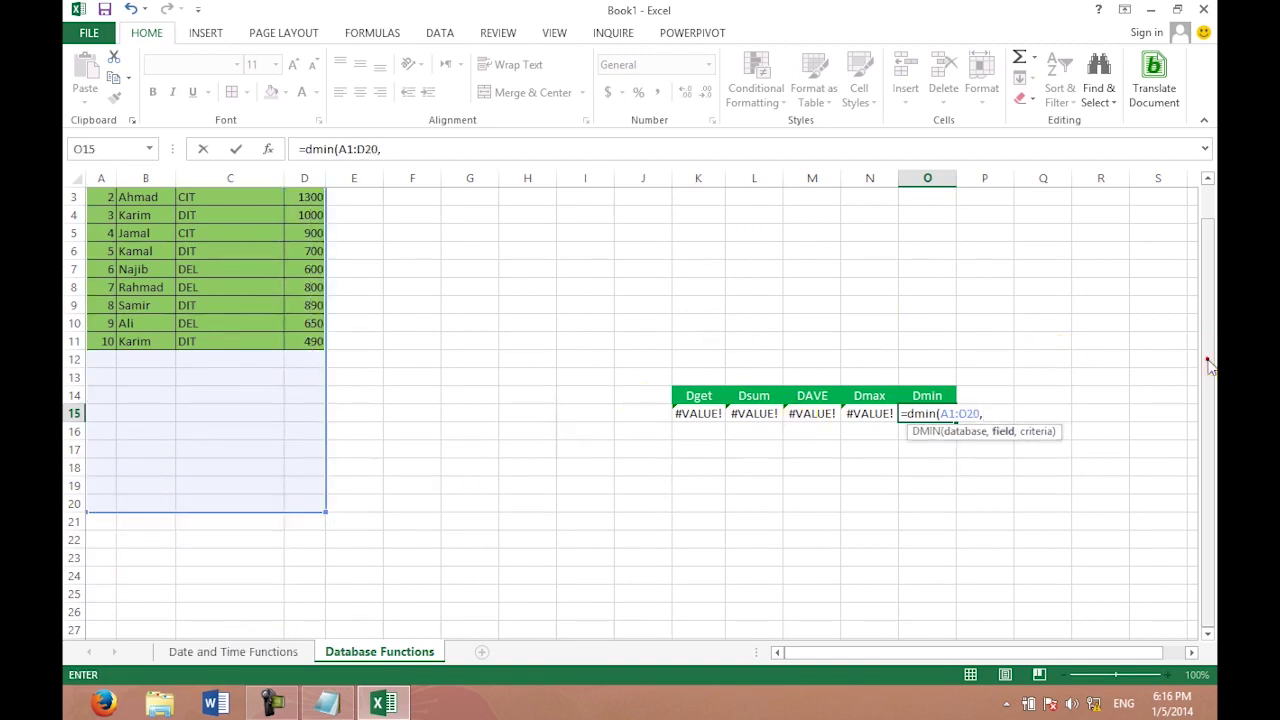
drag(1207, 365, 1206, 355)
click(304, 201)
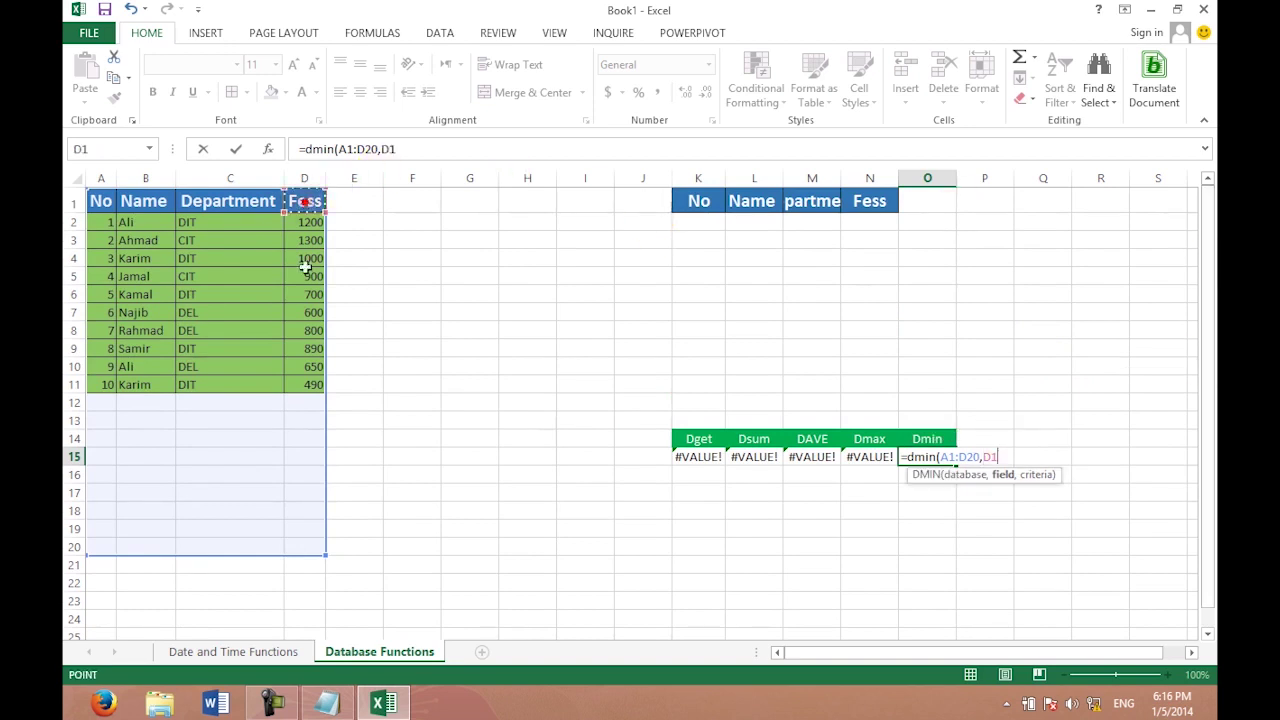
text(,)
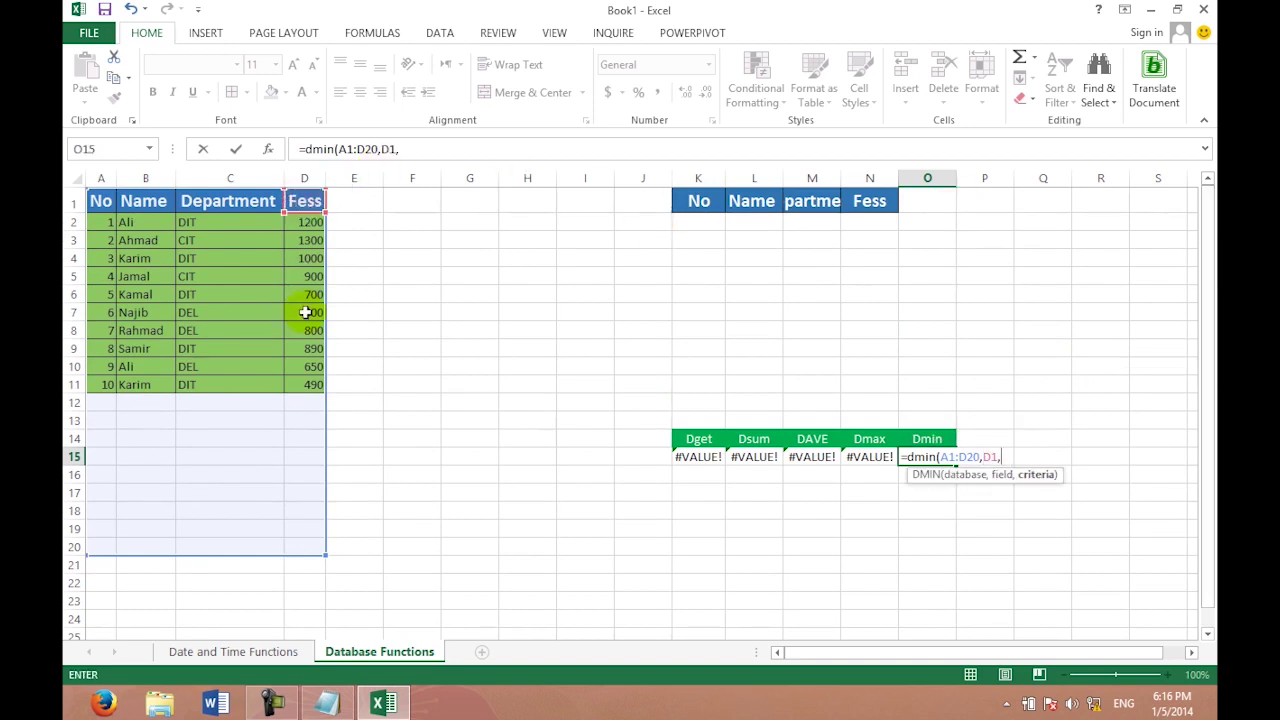
drag(719, 222, 846, 224)
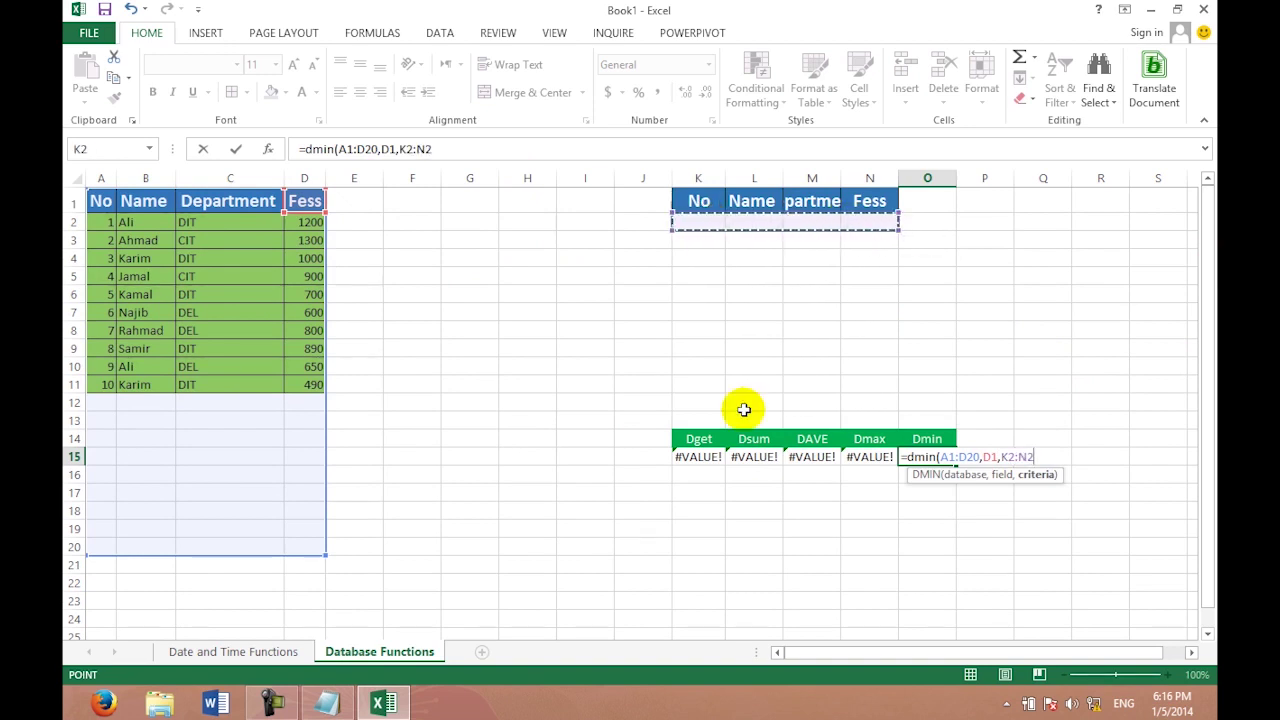
key(Return)
click(943, 474)
click(769, 220)
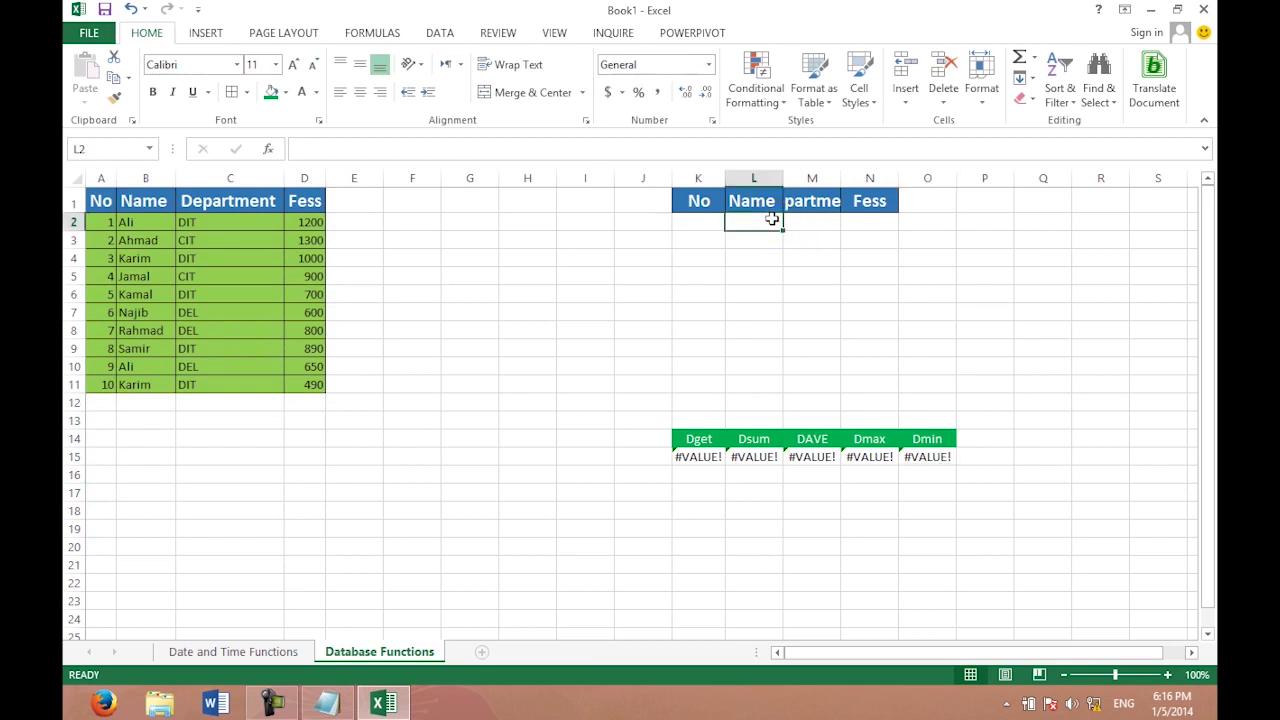
Autofit column M to show Department, then enter 1 as the No criterion in K2.
click(819, 219)
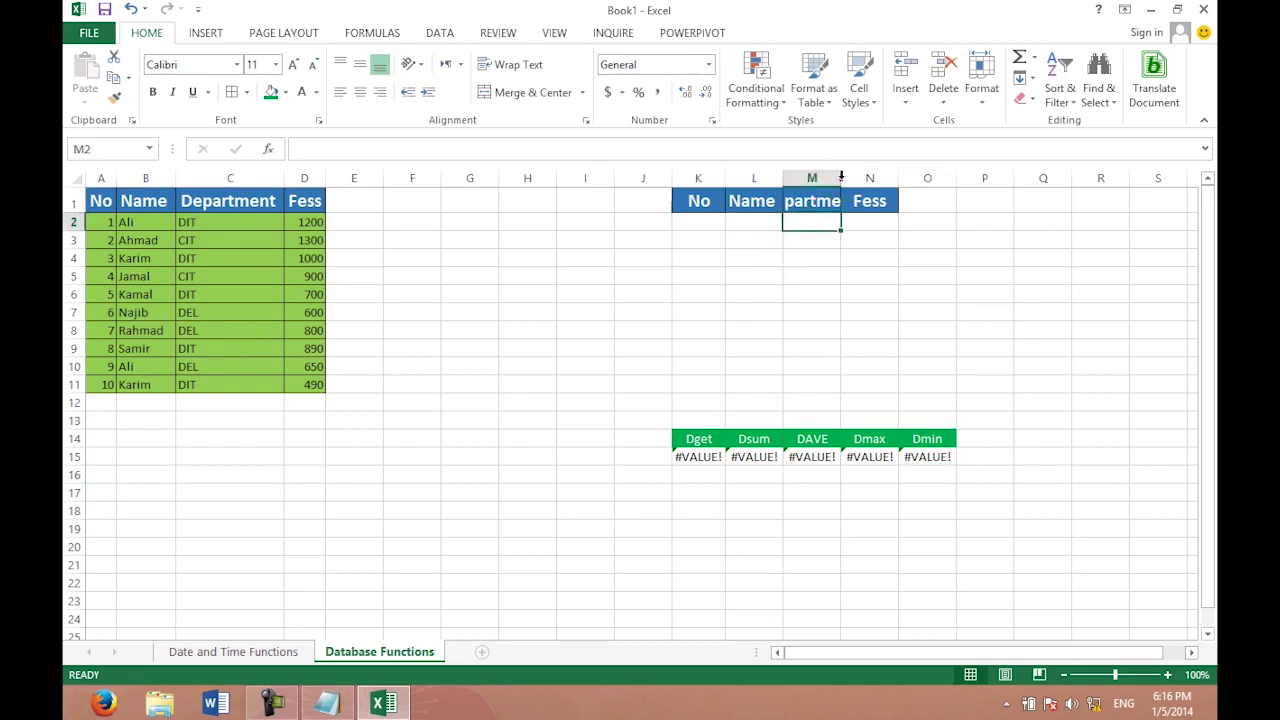
double_click(841, 177)
double_click(784, 177)
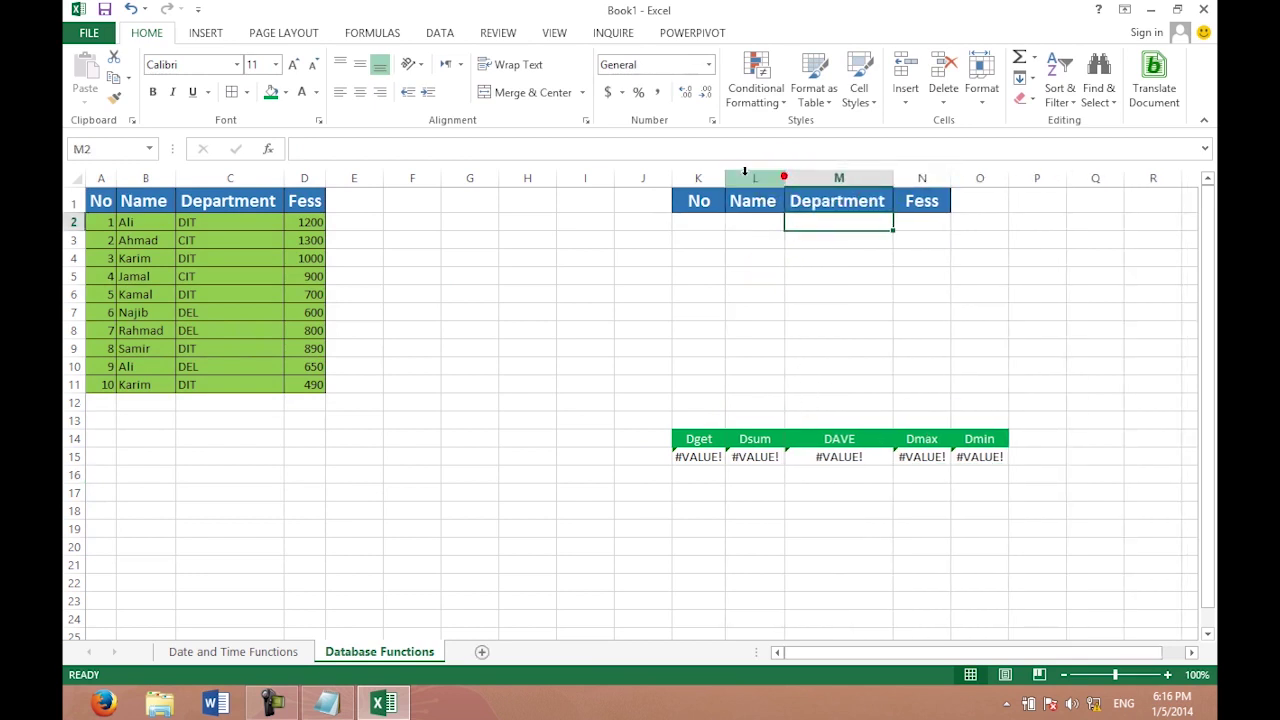
click(748, 224)
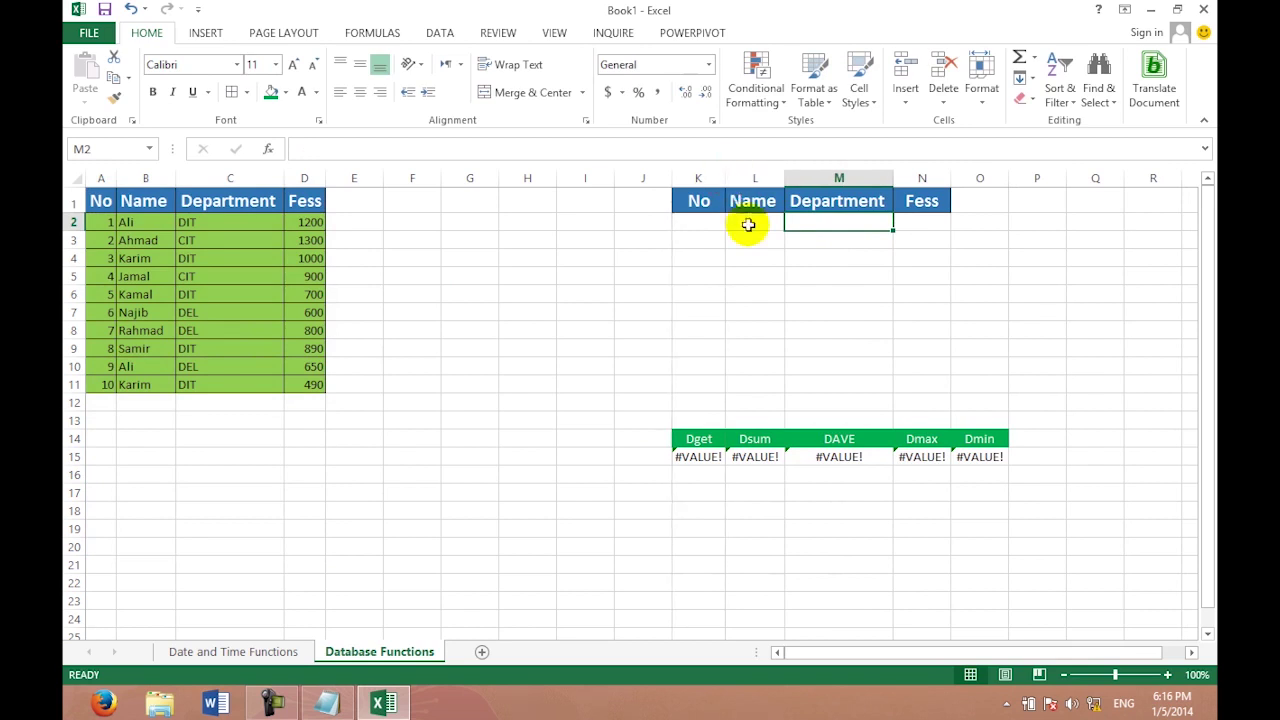
click(905, 217)
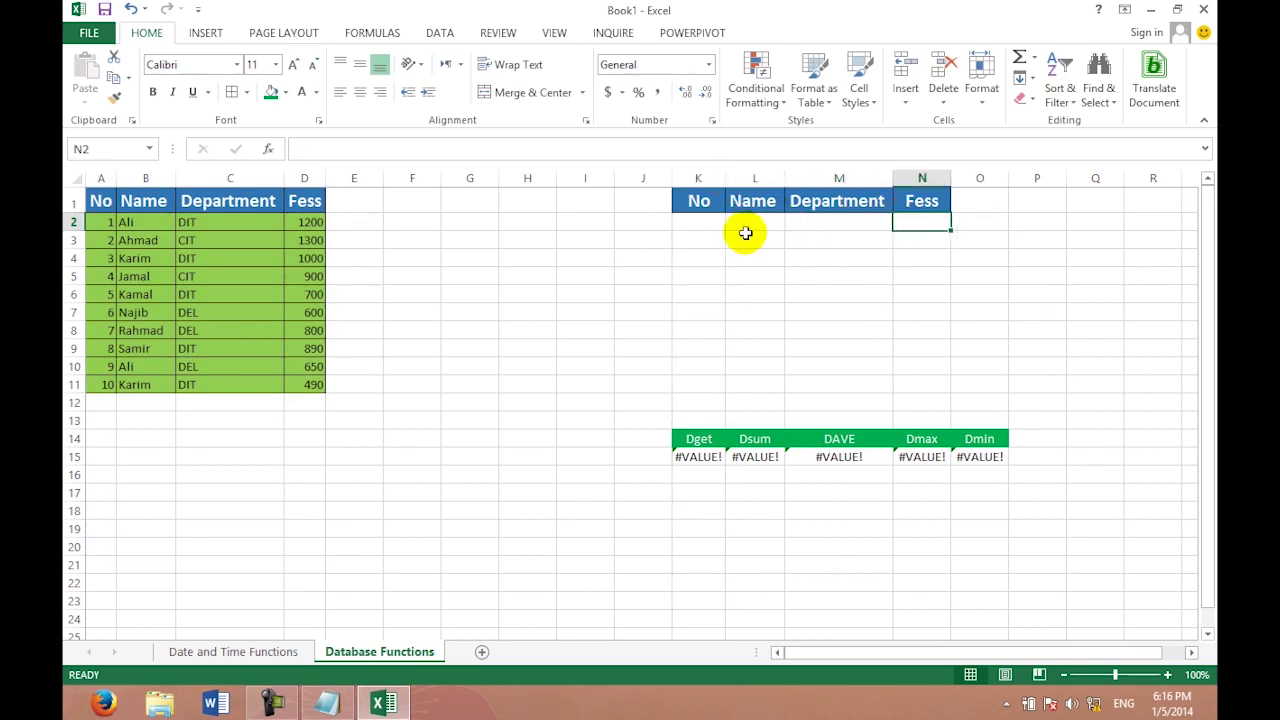
click(684, 228)
text(1)
key(Return)
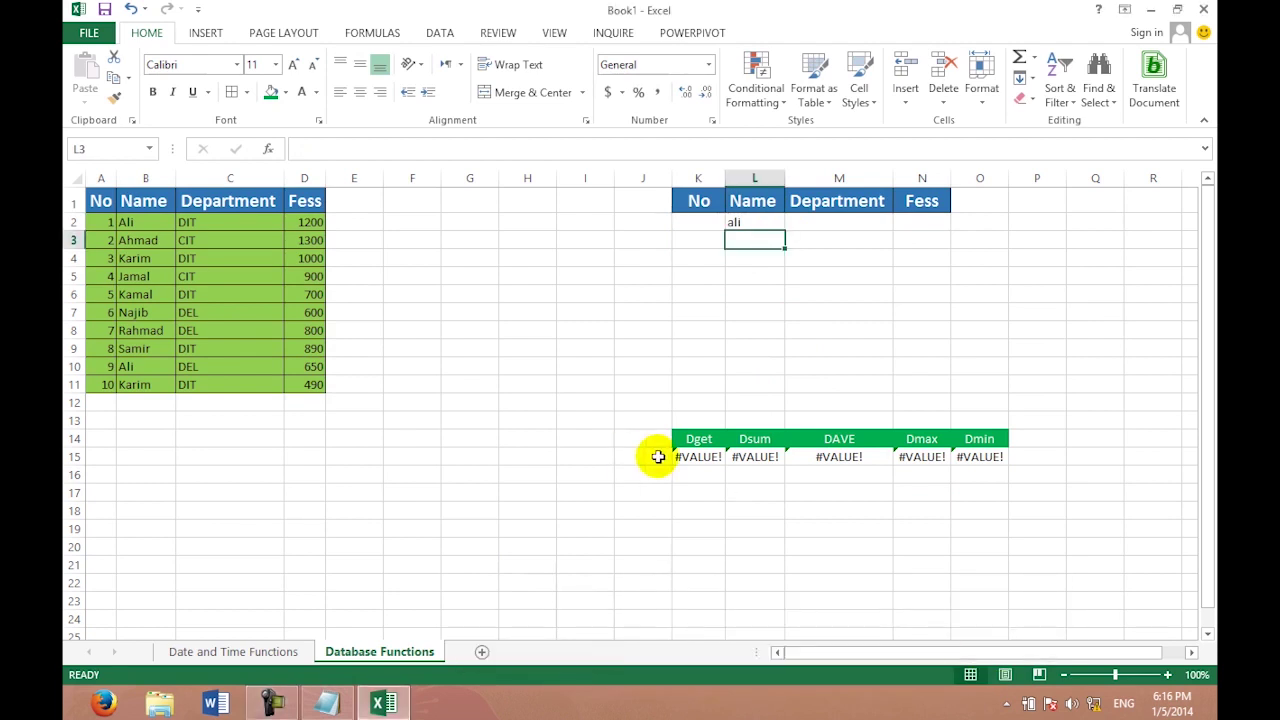
Clear the #VALUE! results in K15:O15 and delete 'ali' from the Name criterion.
drag(690, 456, 975, 456)
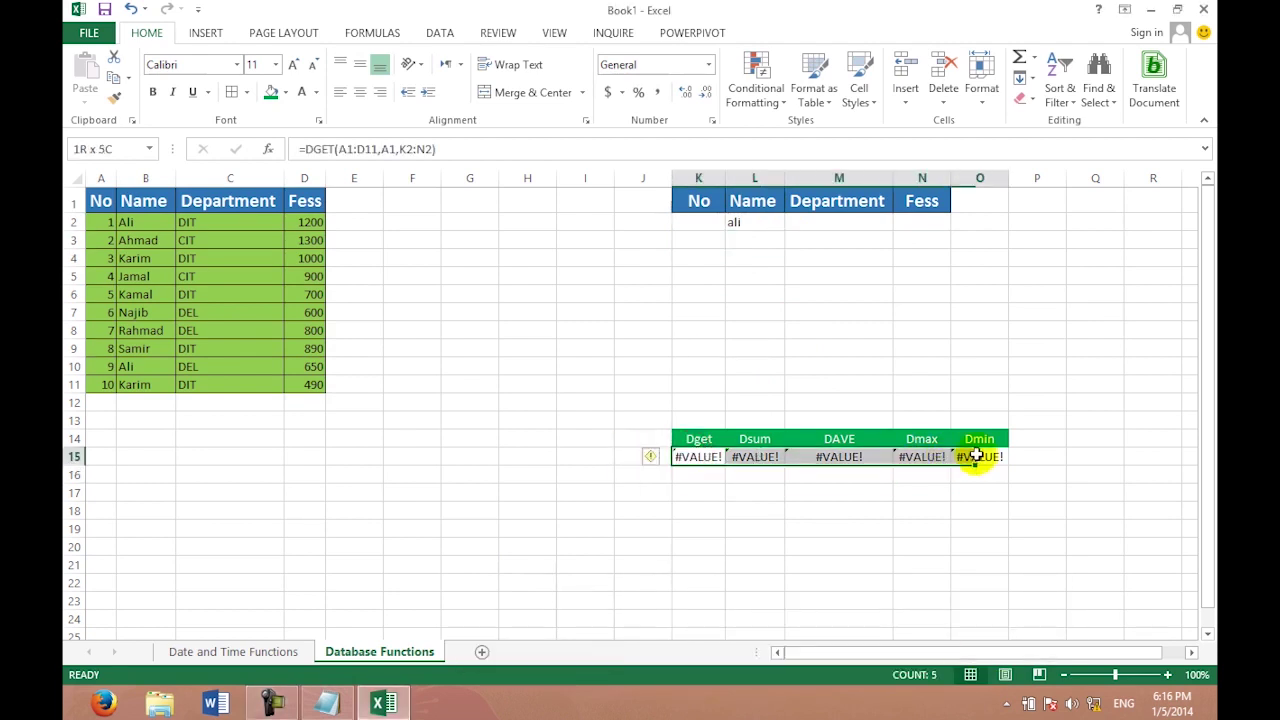
key(Delete)
click(886, 204)
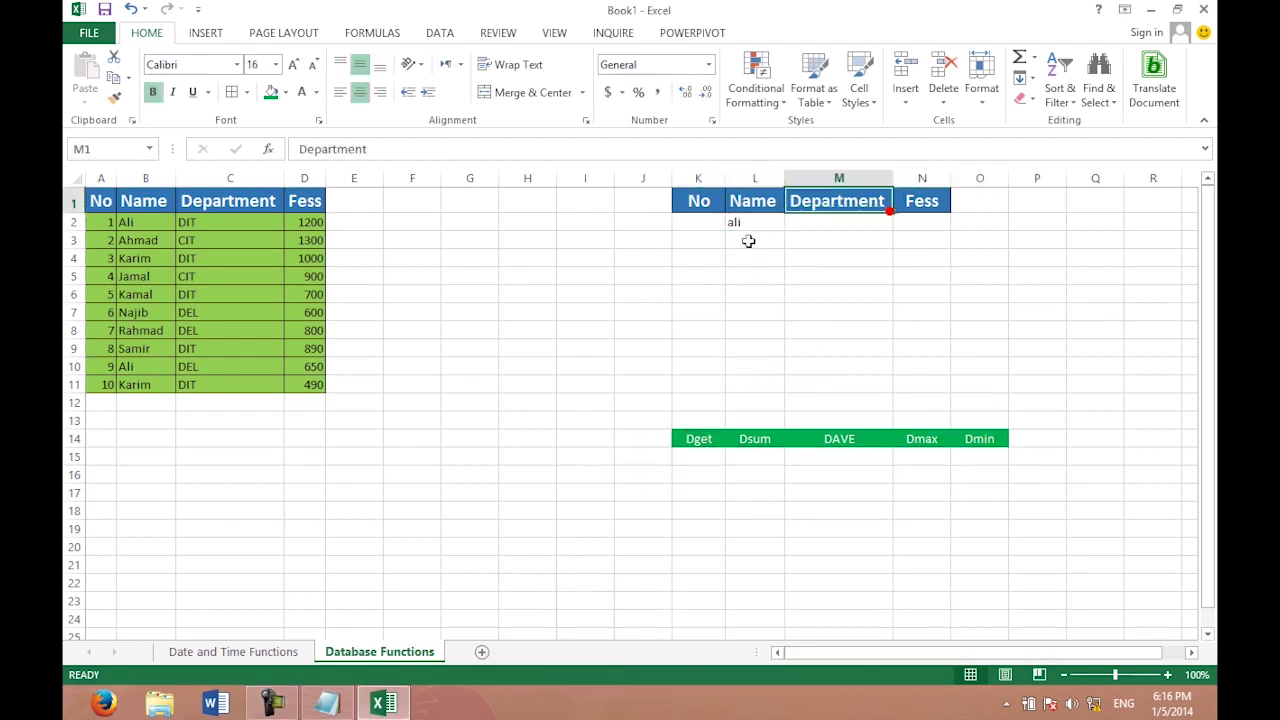
click(748, 222)
key(Delete)
click(770, 300)
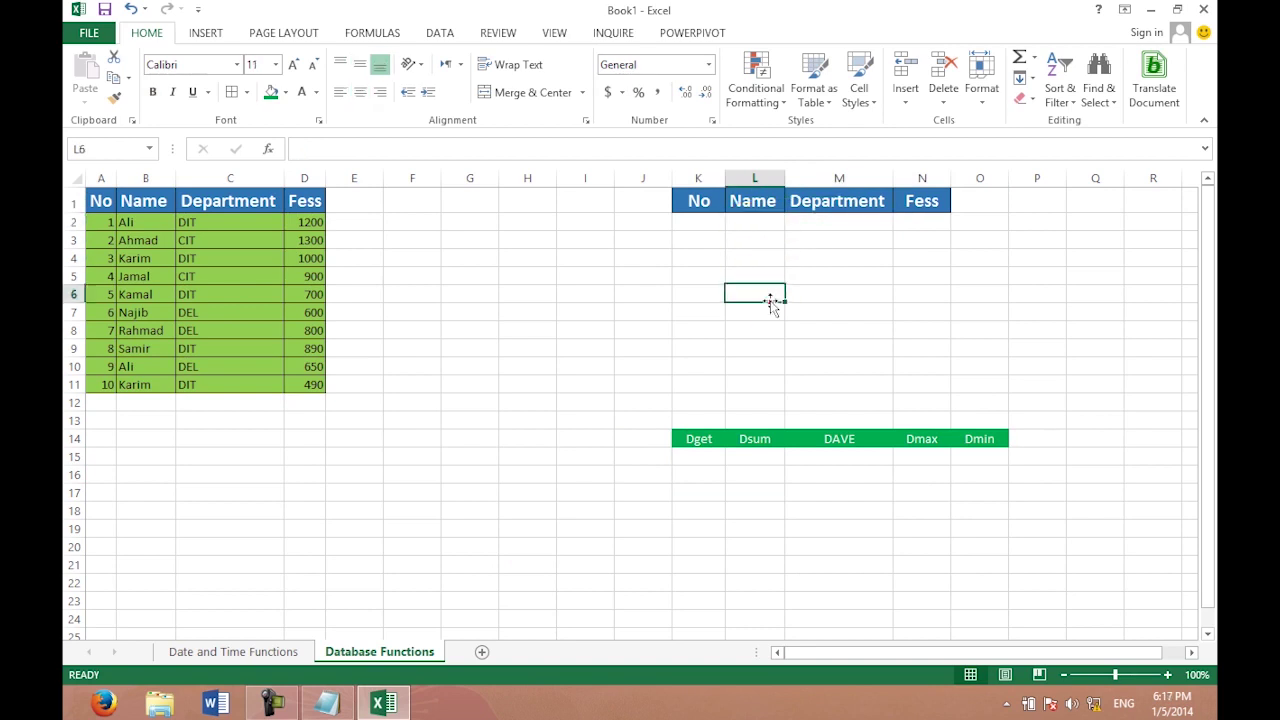
Enter =dget(A1:D20,C1,K1:N2) in K15 to look up the Department field.
click(678, 457)
text(=)
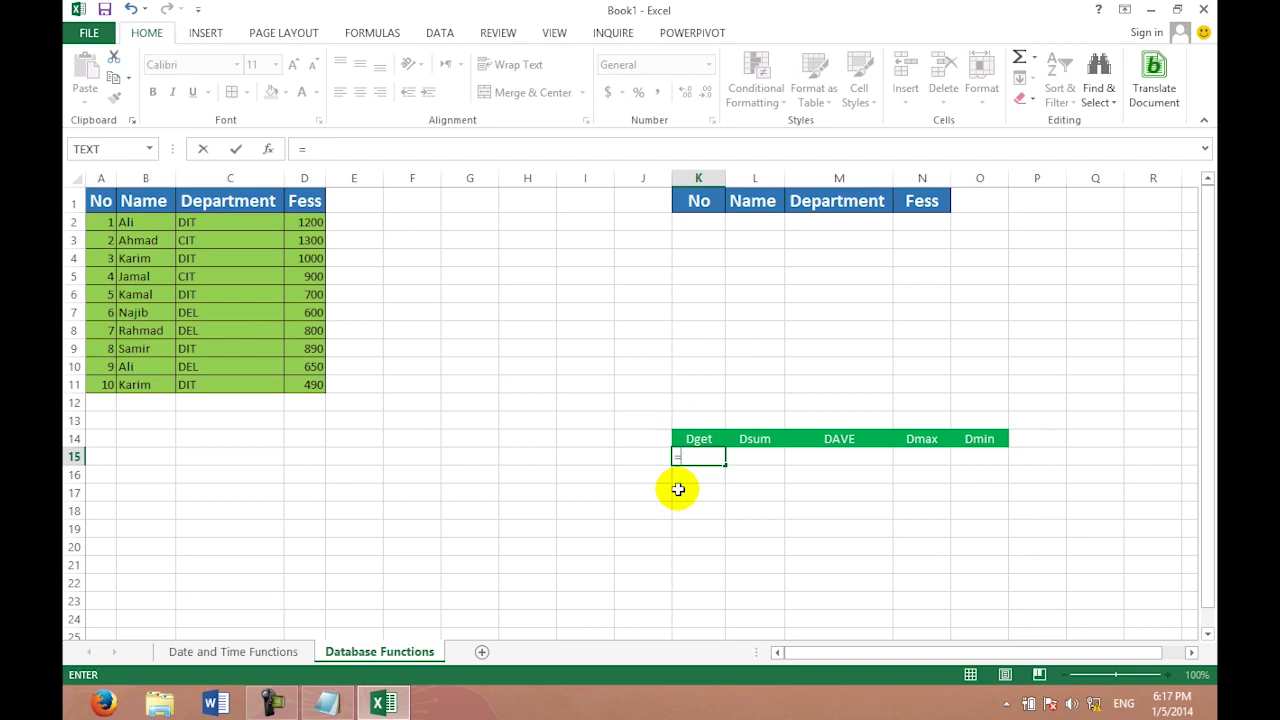
text(d)
key(BackSpace)
text(dge)
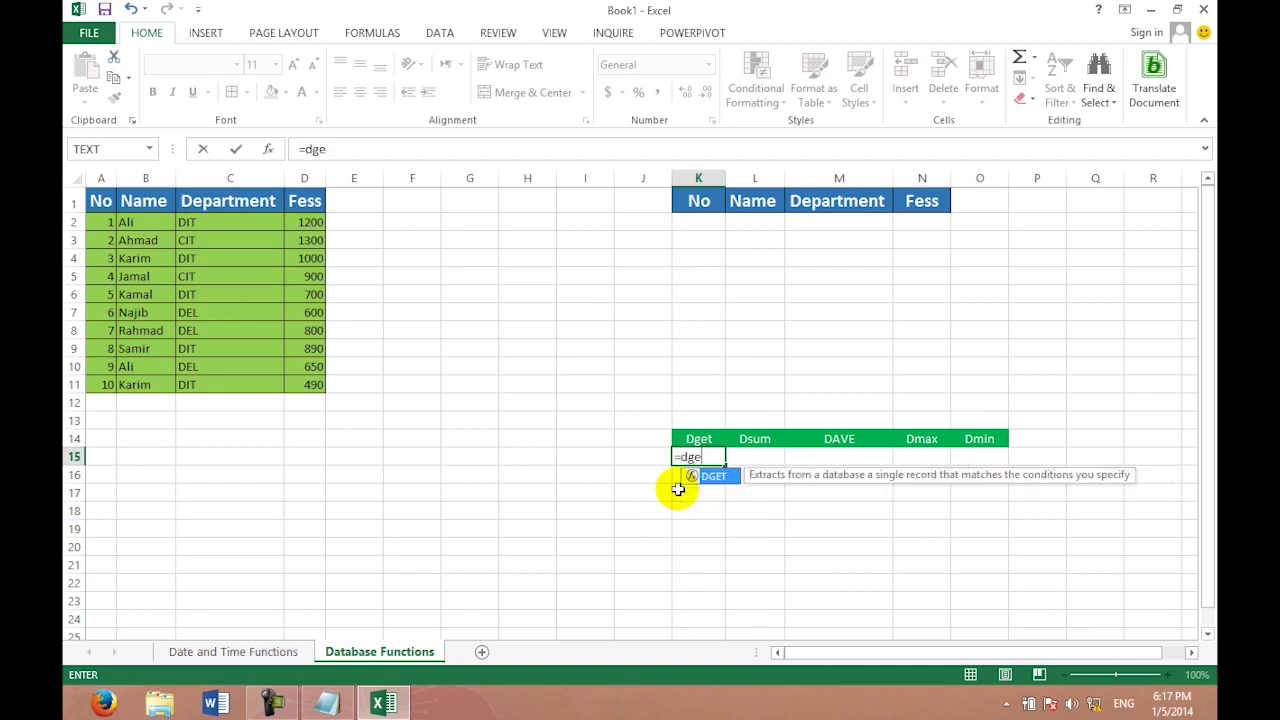
text(t()
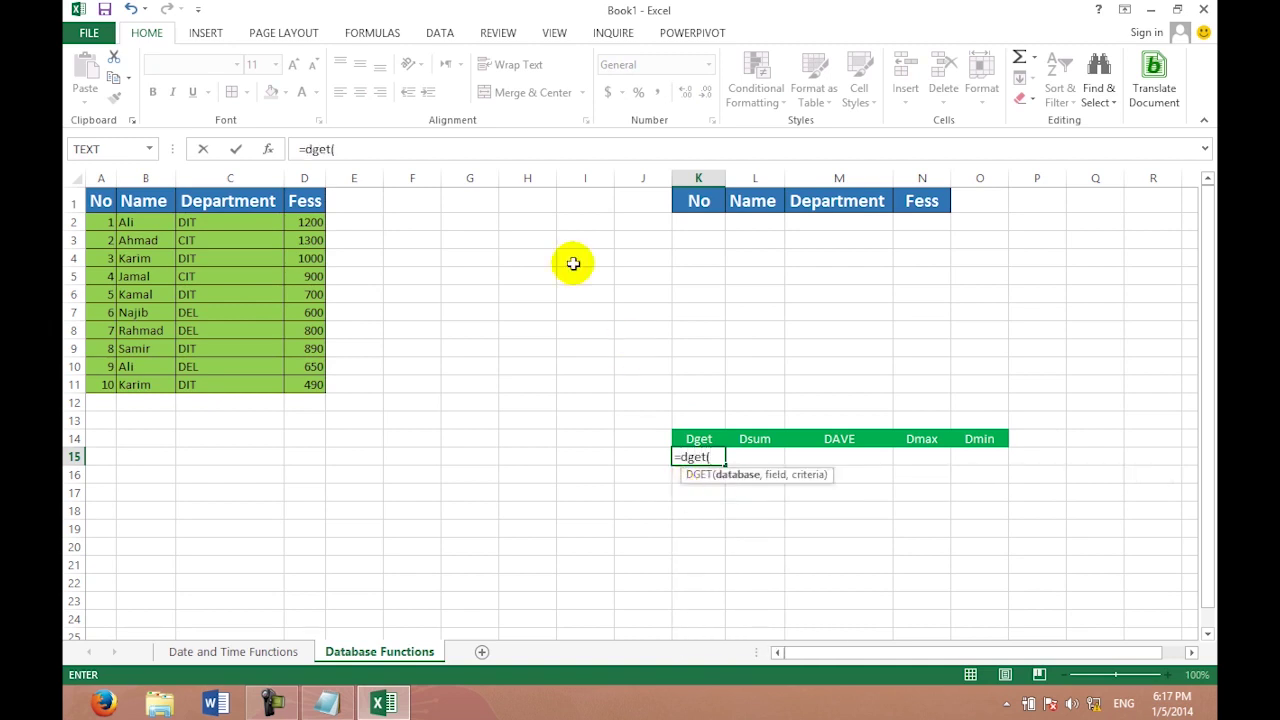
click(100, 200)
drag(228, 262, 301, 543)
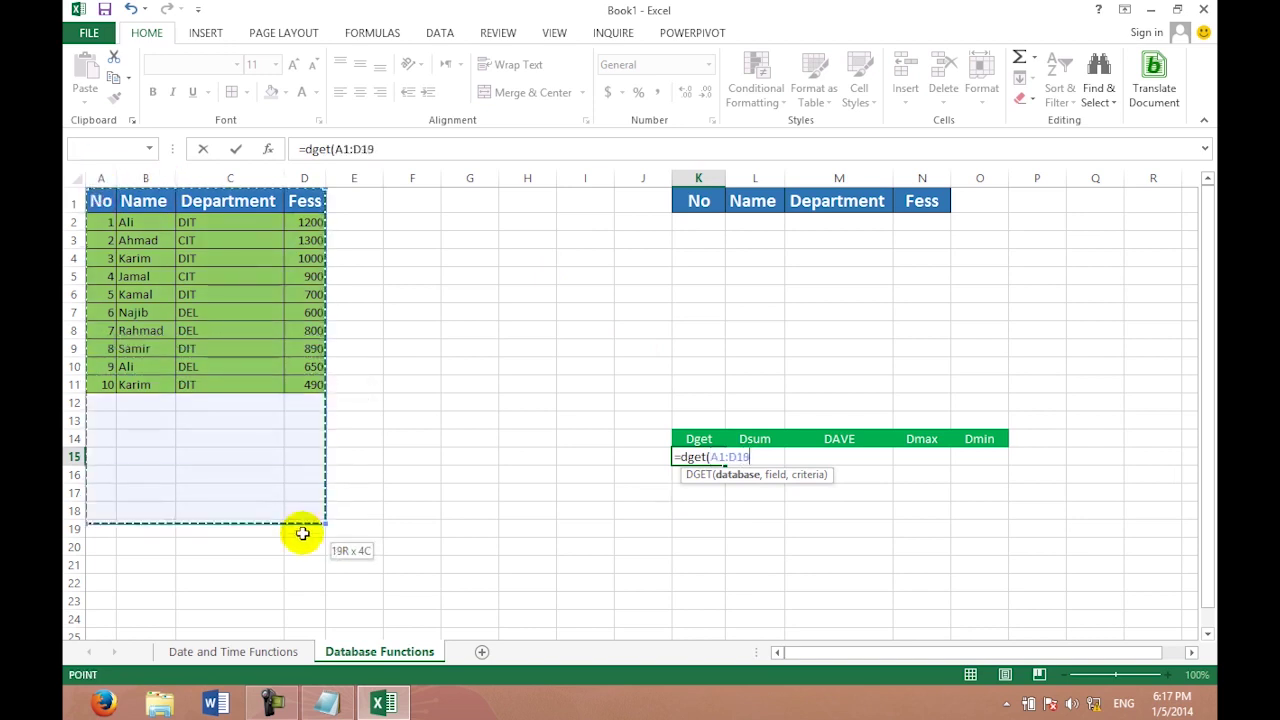
text(,)
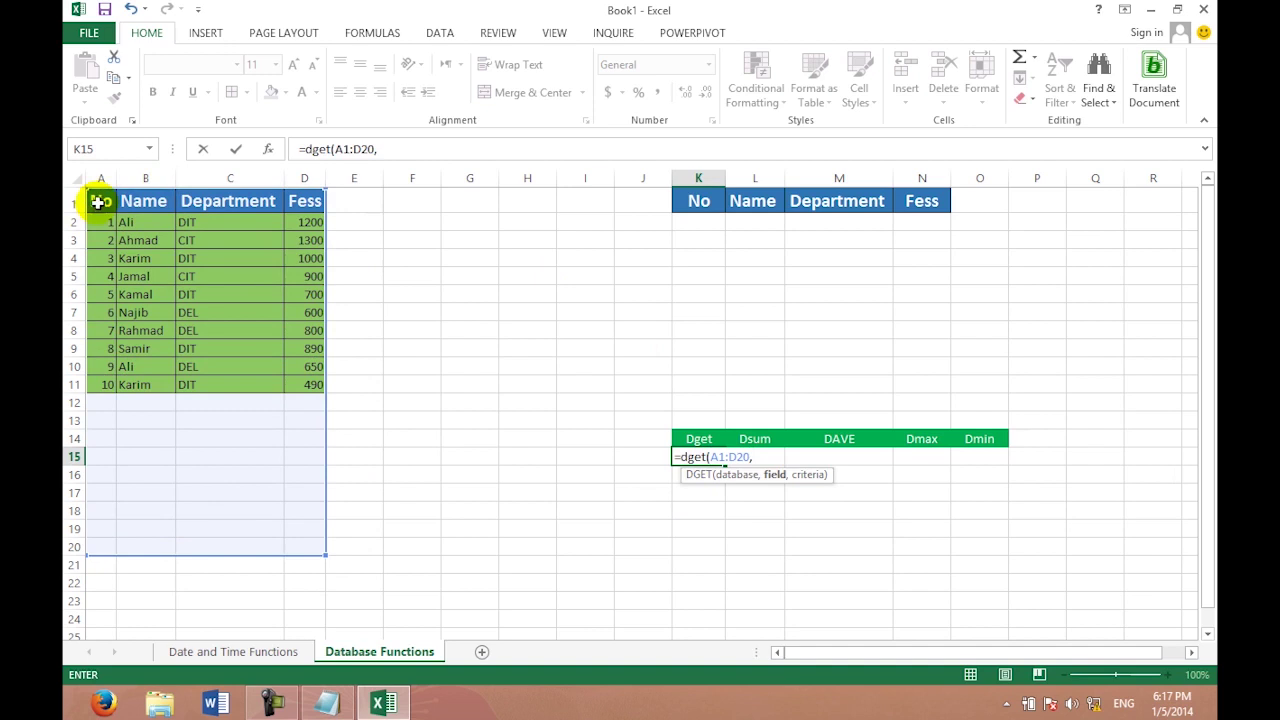
click(192, 200)
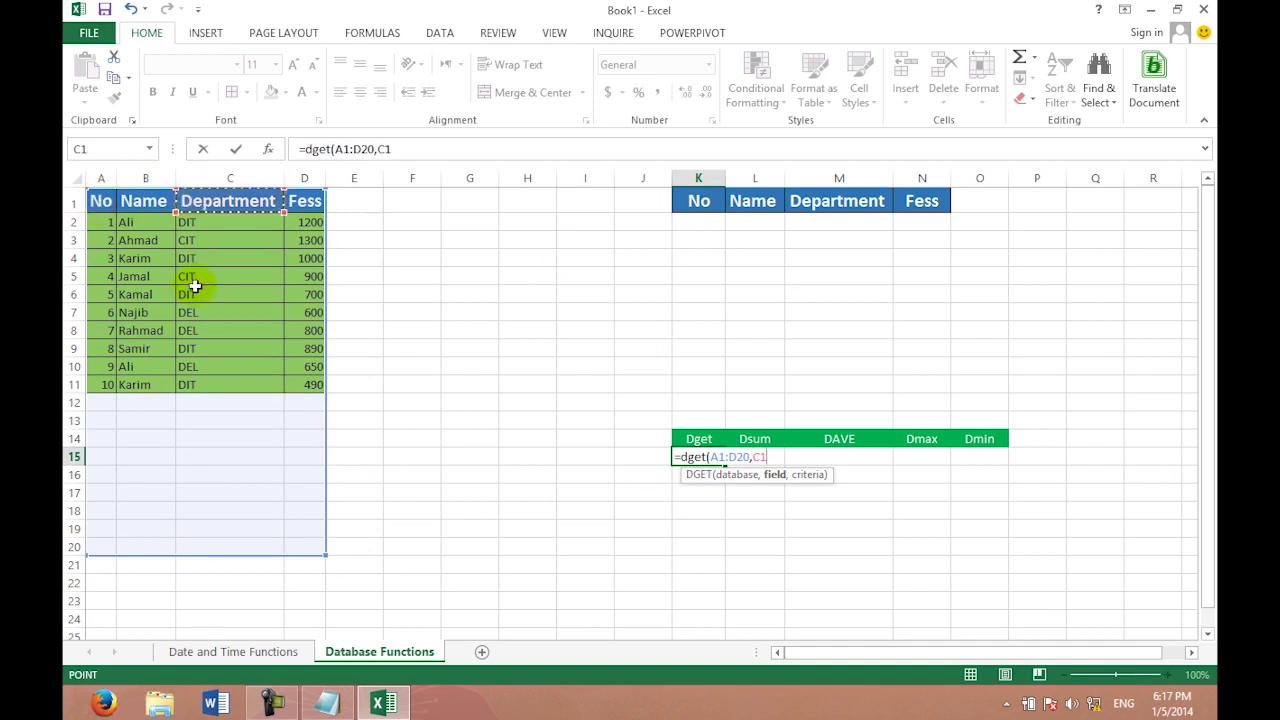
text(,)
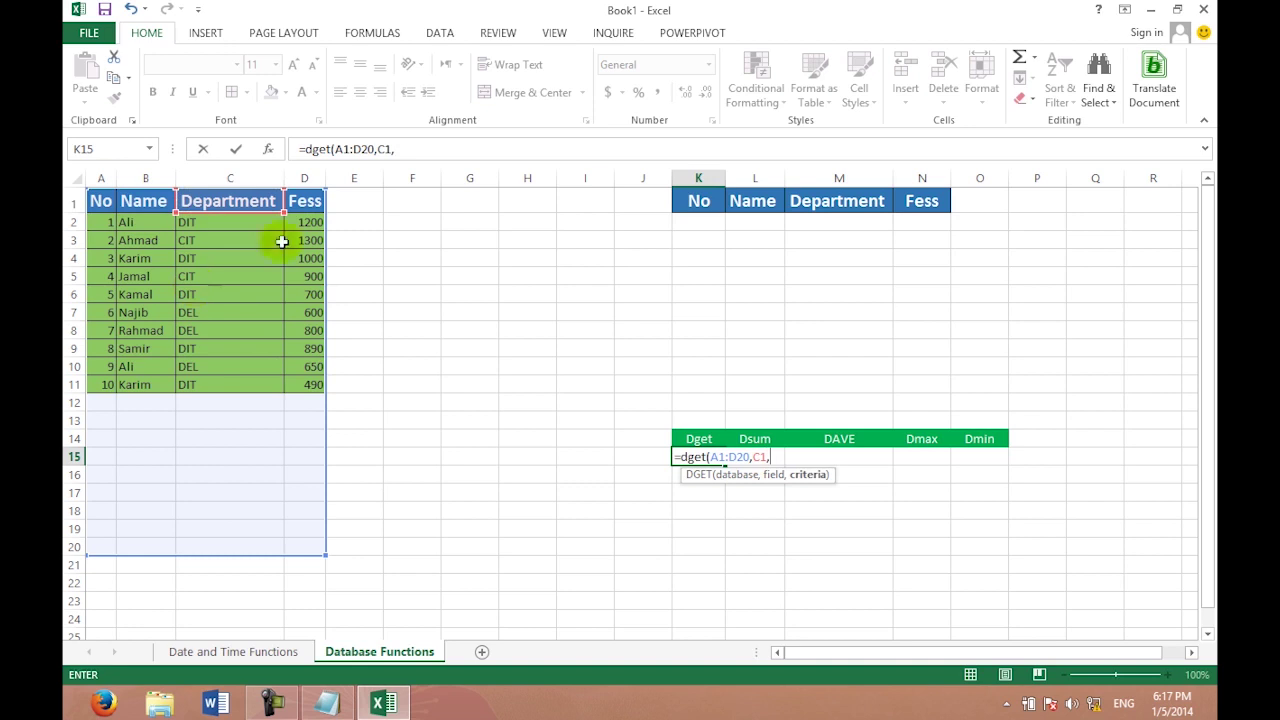
mouse_move(695, 200)
mouse_down()
mouse_move(933, 273)
mouse_move(934, 223)
mouse_up()
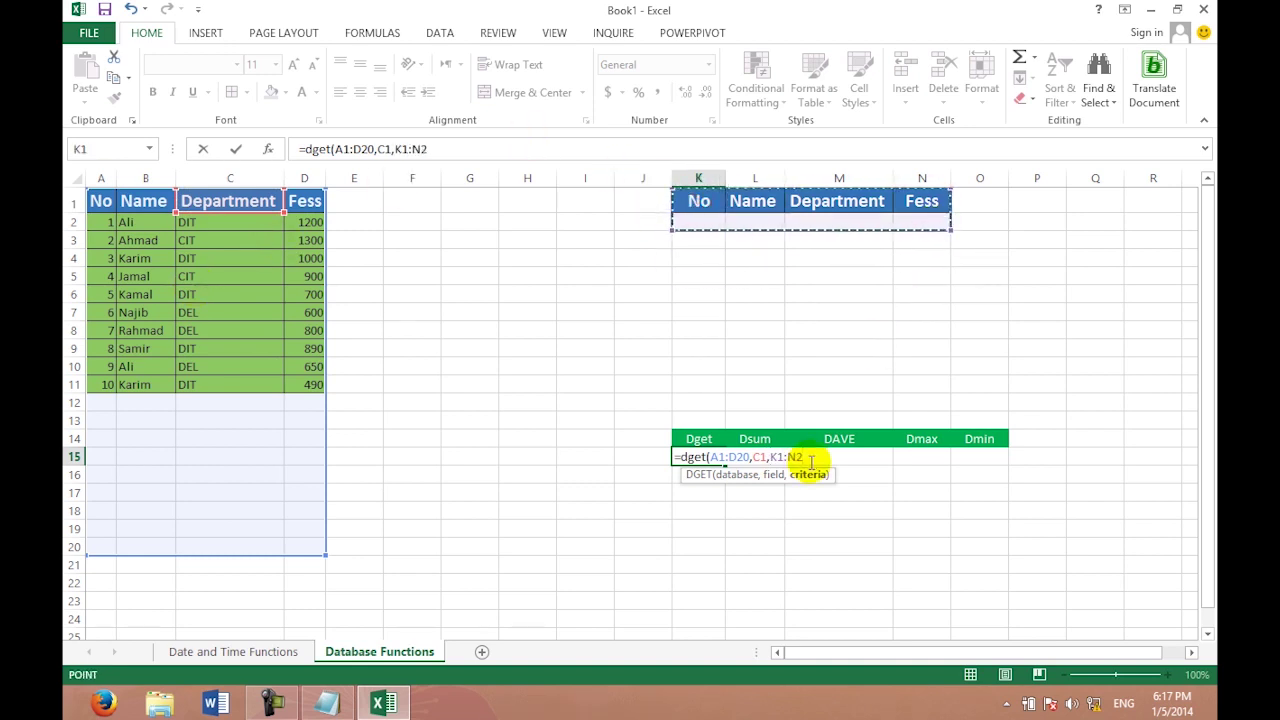
text())
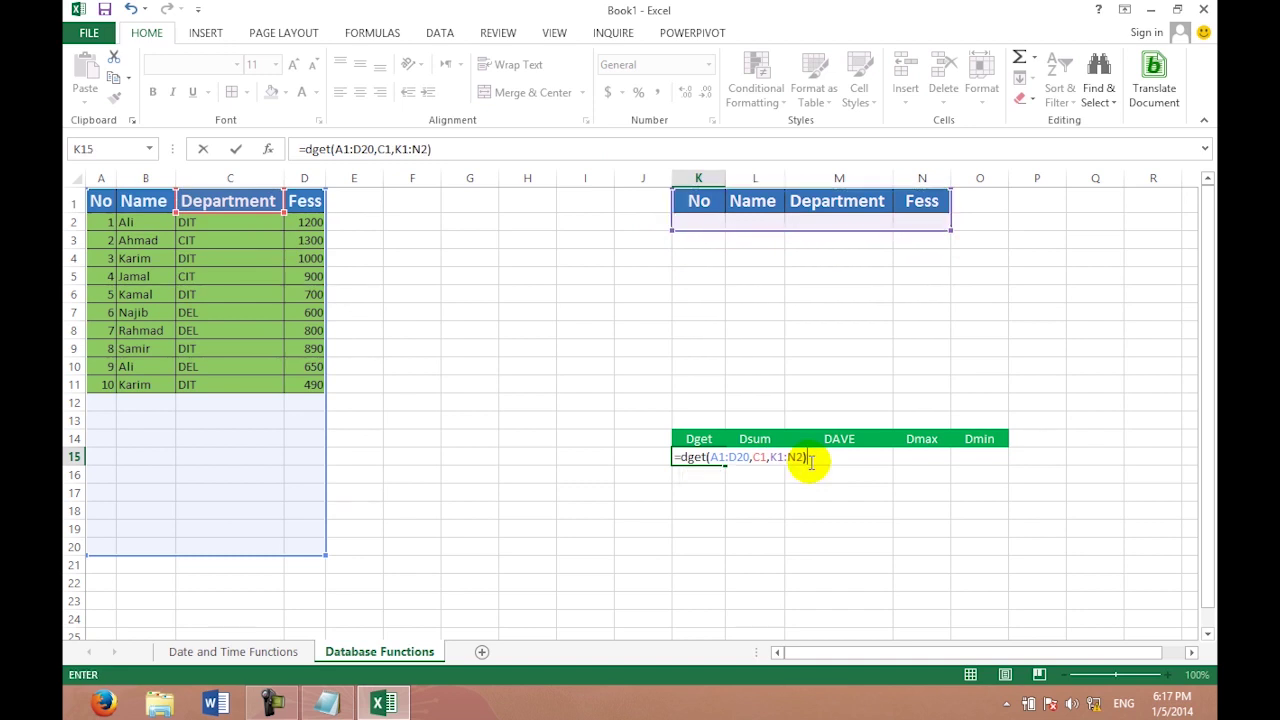
key(Return)
click(910, 331)
click(832, 224)
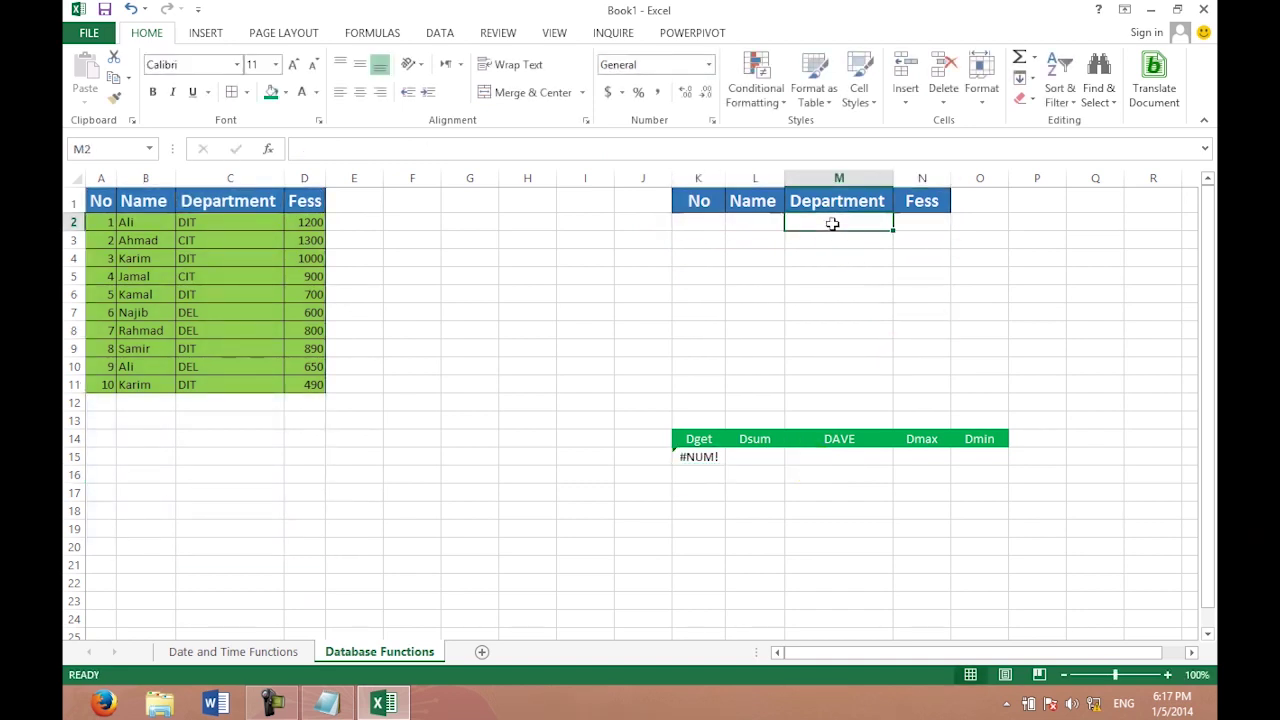
Enter dit as the Department criterion and 1 as the No criterion.
text(dit)
key(Return)
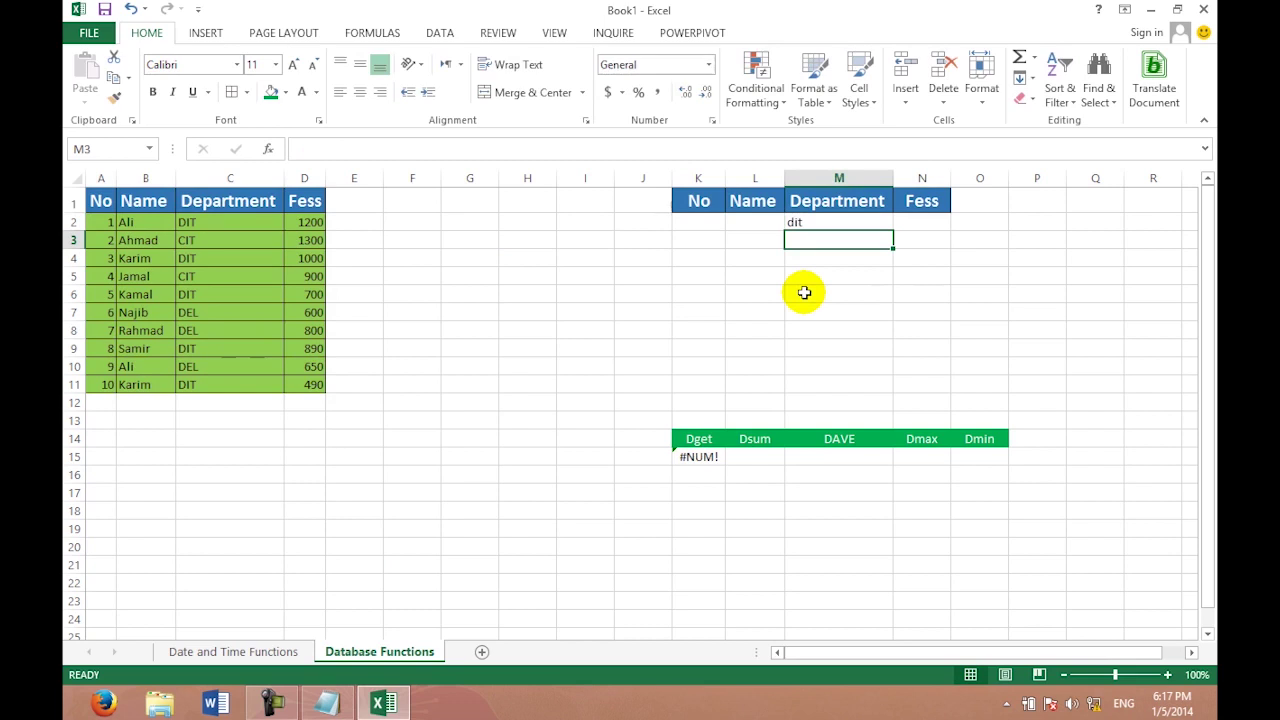
key(Up)
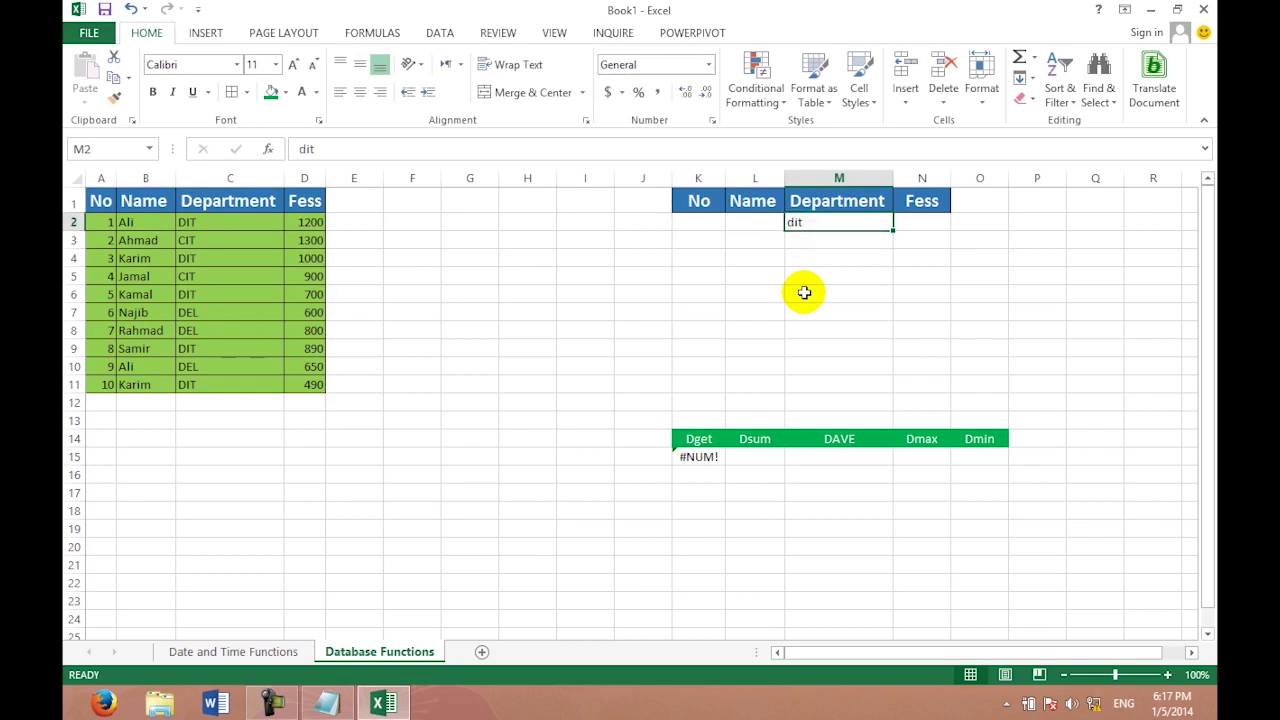
click(688, 222)
text(1)
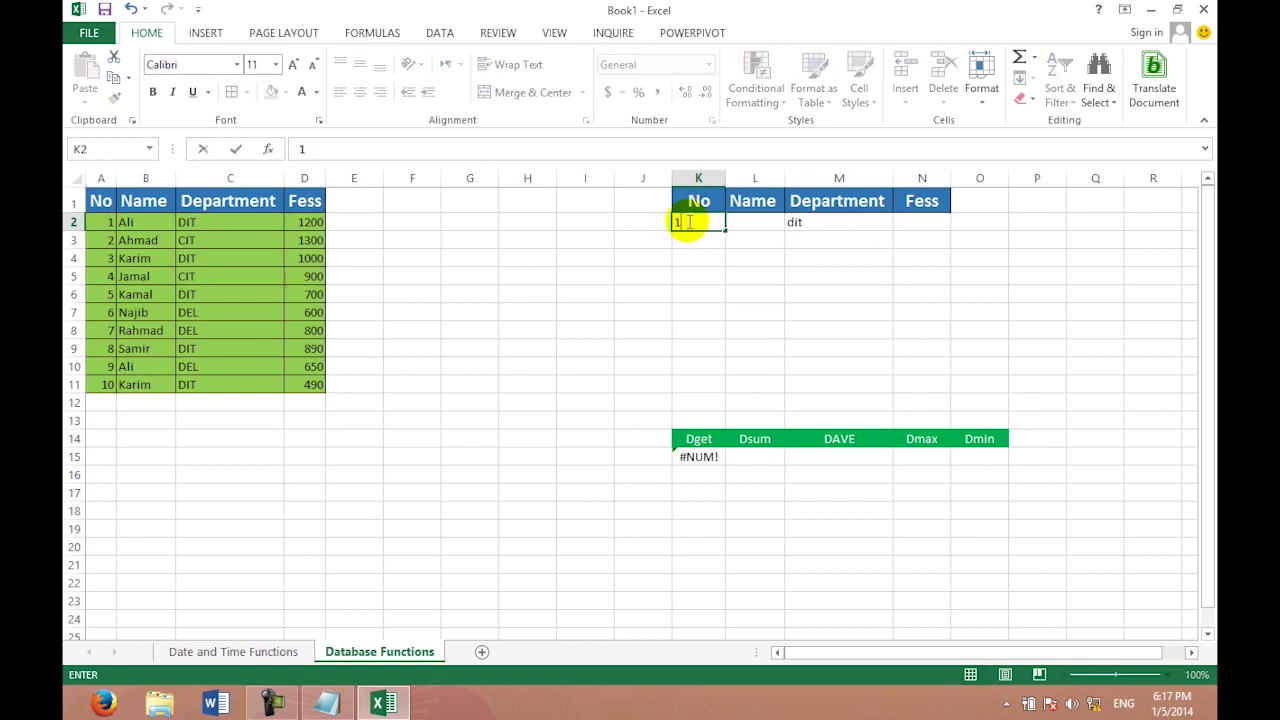
key(Return)
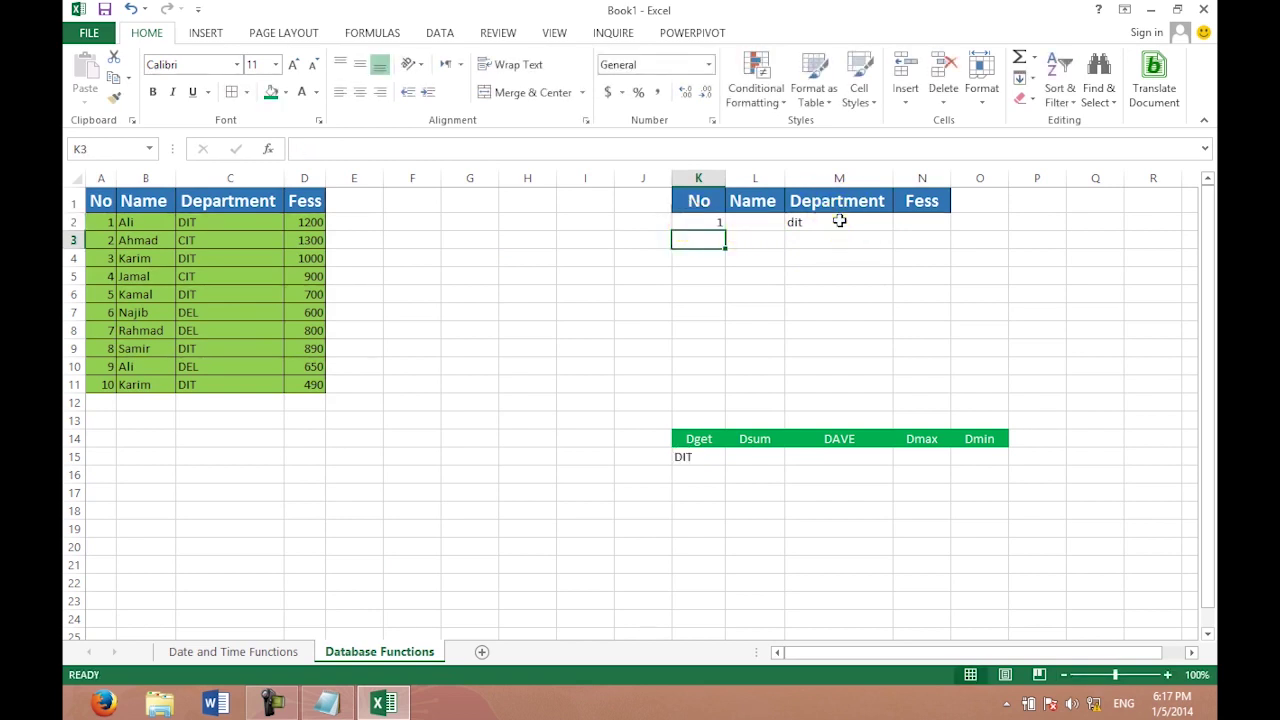
Clear dit so only No 1 remains, and check that K15's DGET returns DIT.
click(839, 221)
key(Delete)
click(840, 268)
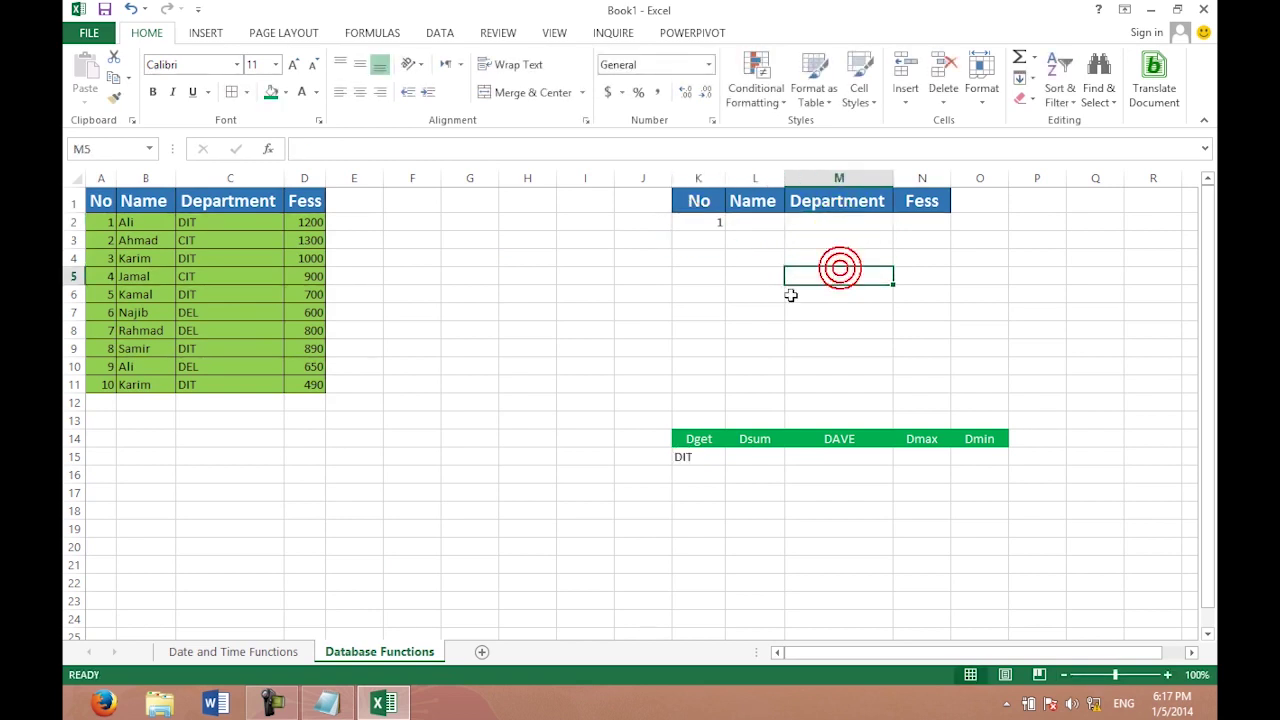
drag(700, 201, 889, 200)
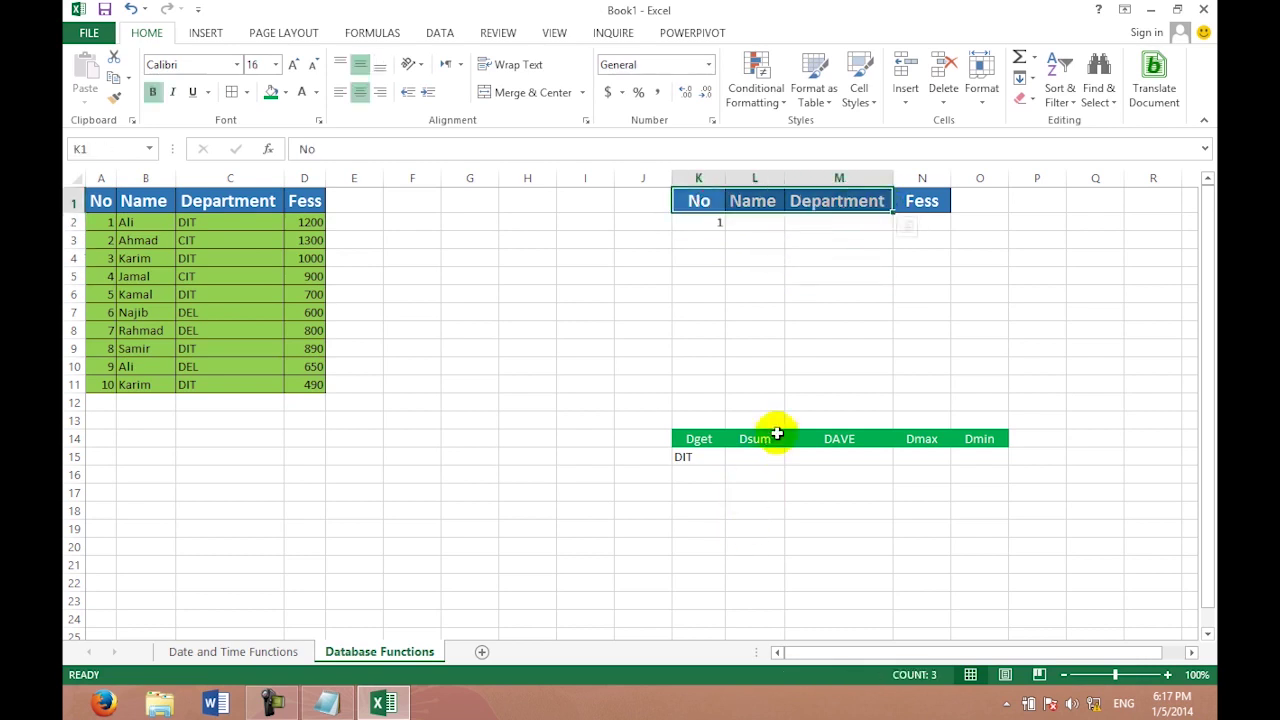
click(756, 457)
click(700, 460)
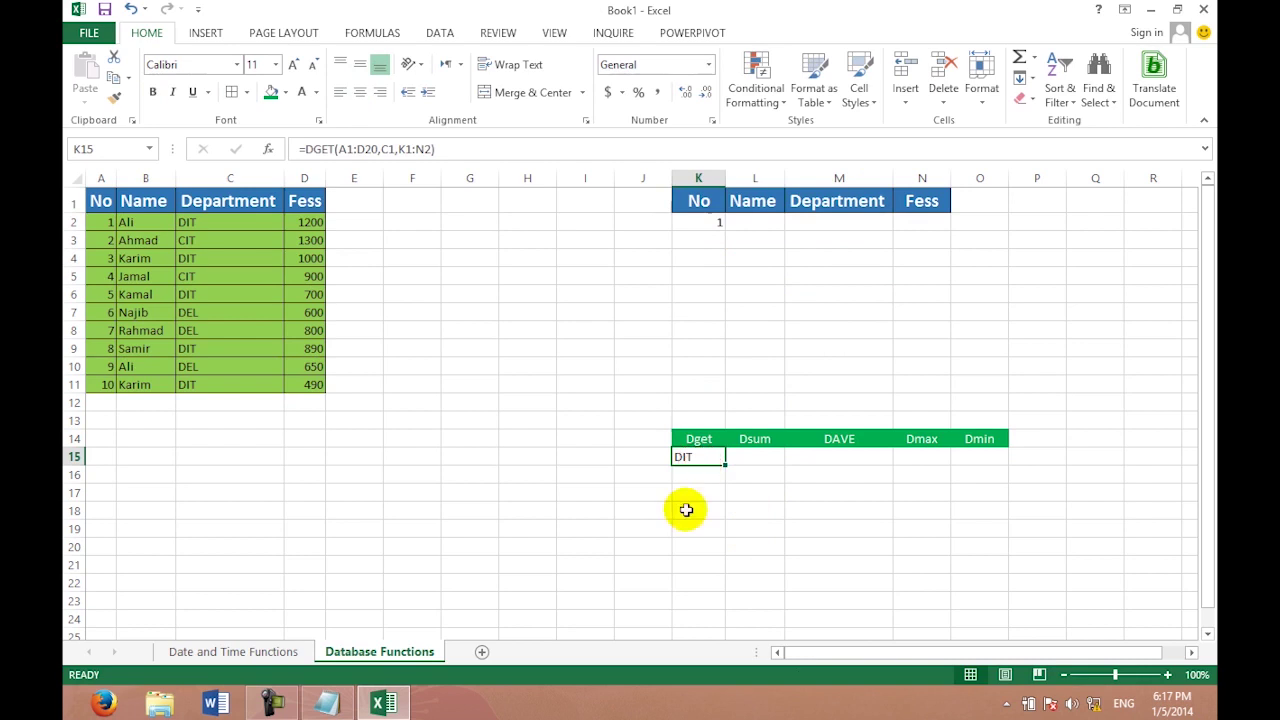
click(760, 461)
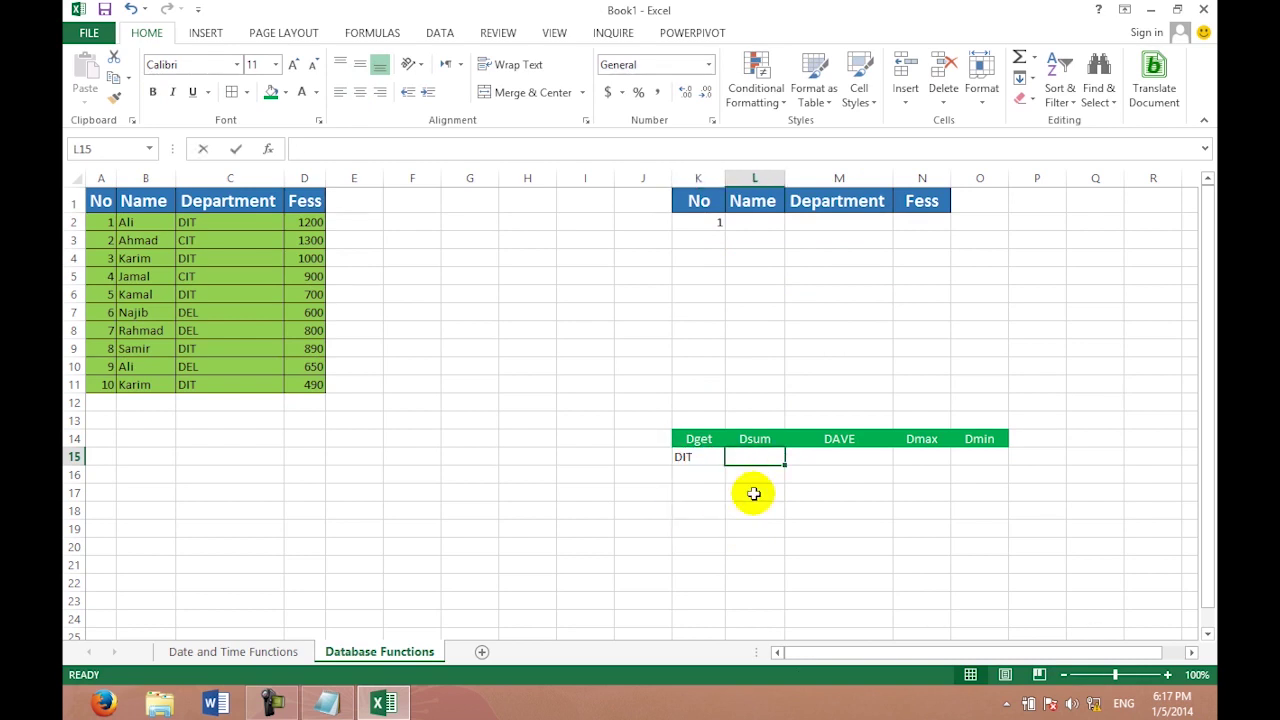
Enter =dsum(A1:D20,D1,K1:N2) in L15 to total Fess for the criteria, returning 1200.
text(=)
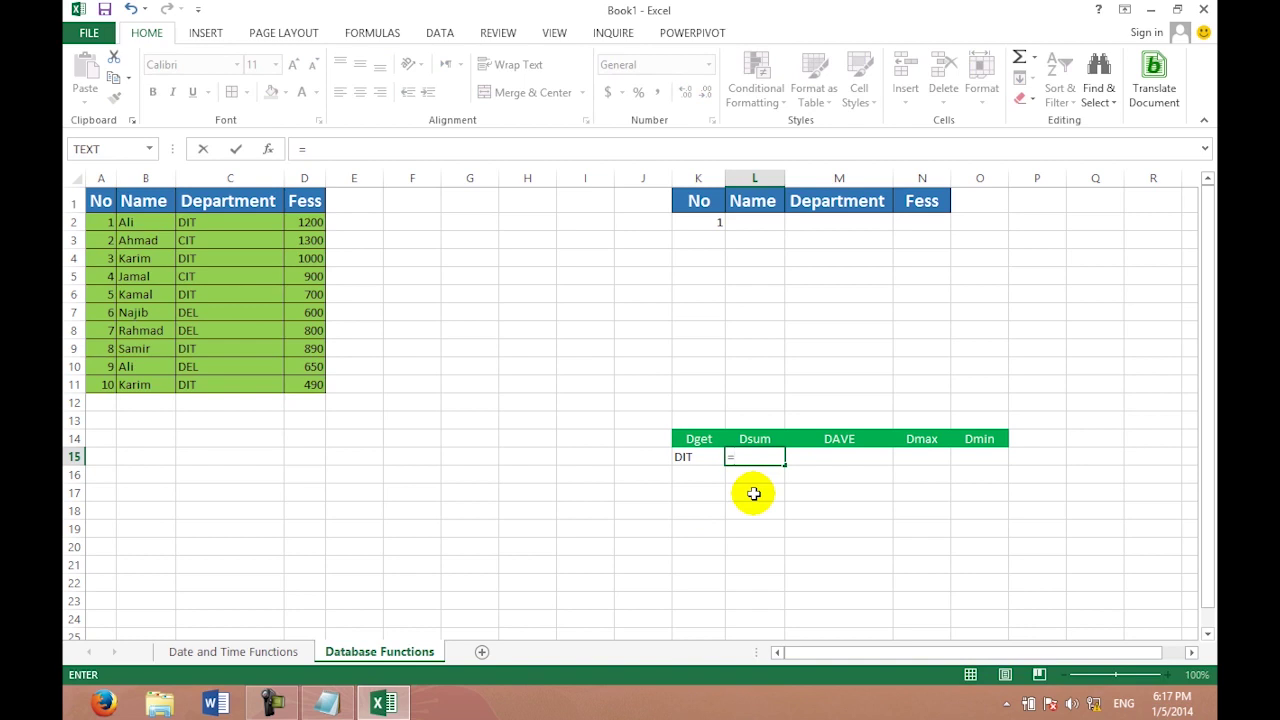
text(dsum)
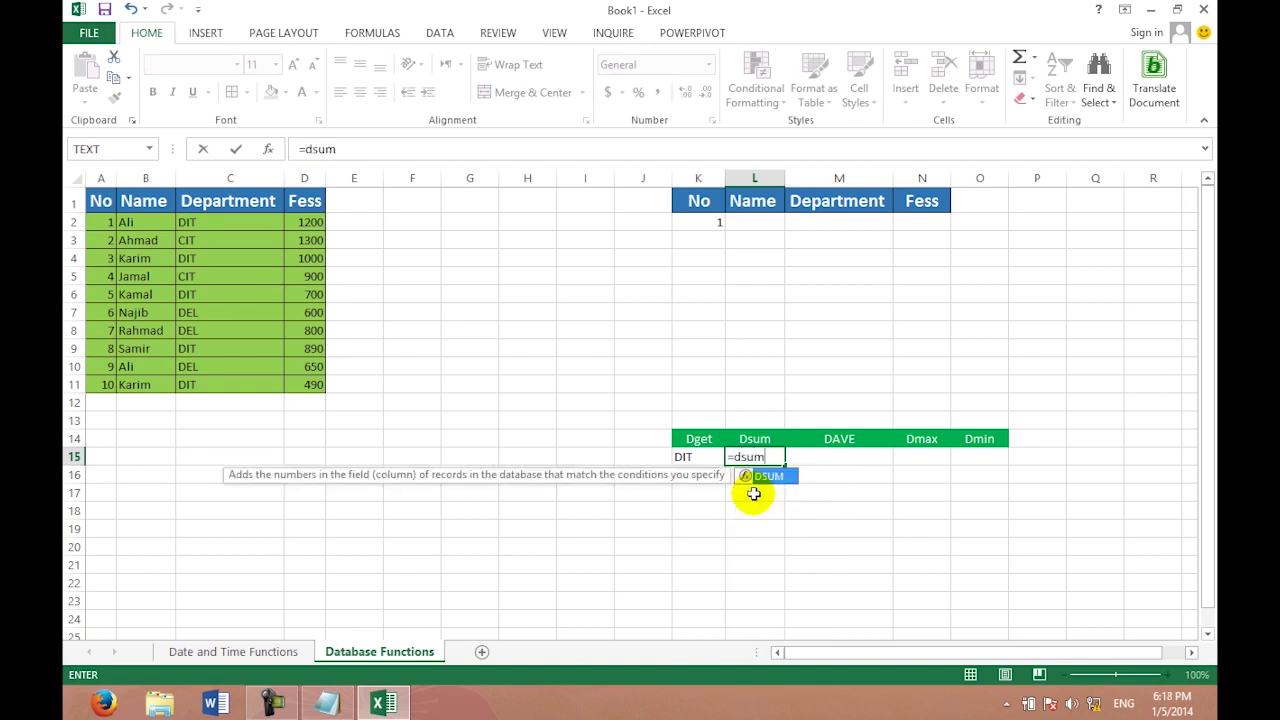
text(()
mouse_move(101, 201)
mouse_down()
mouse_move(254, 308)
mouse_move(307, 541)
mouse_up()
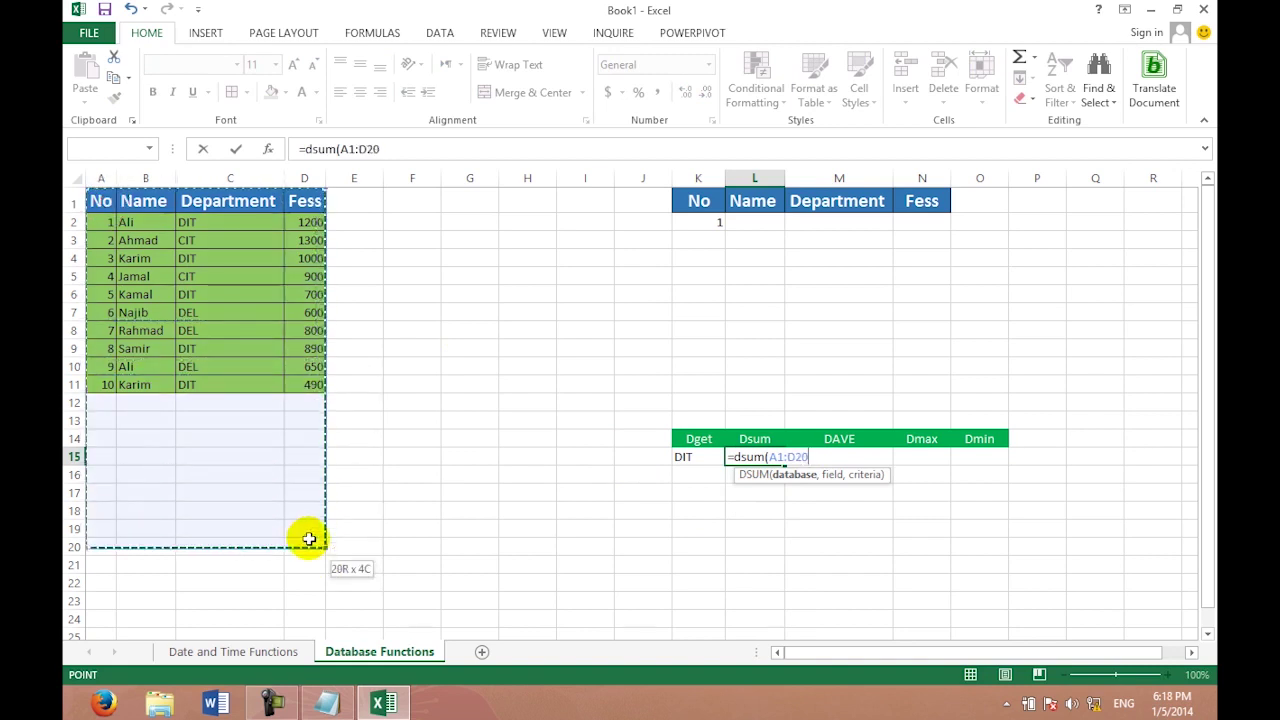
text(,)
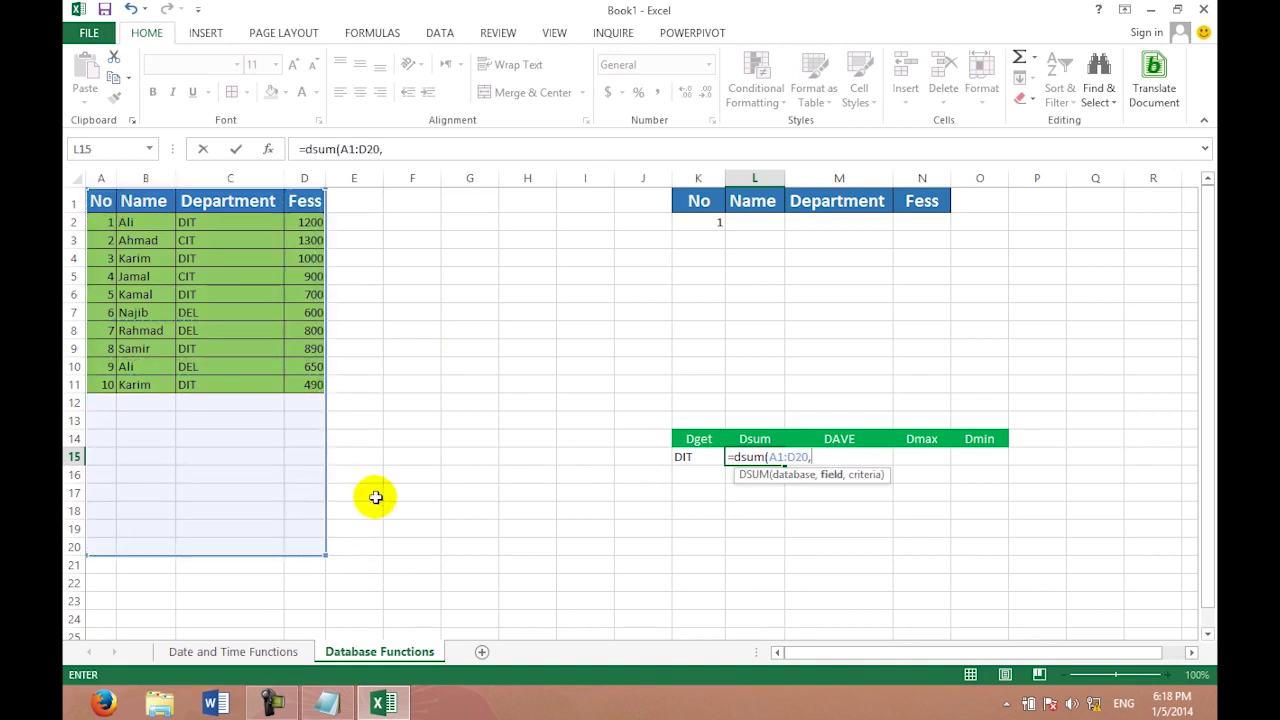
click(296, 203)
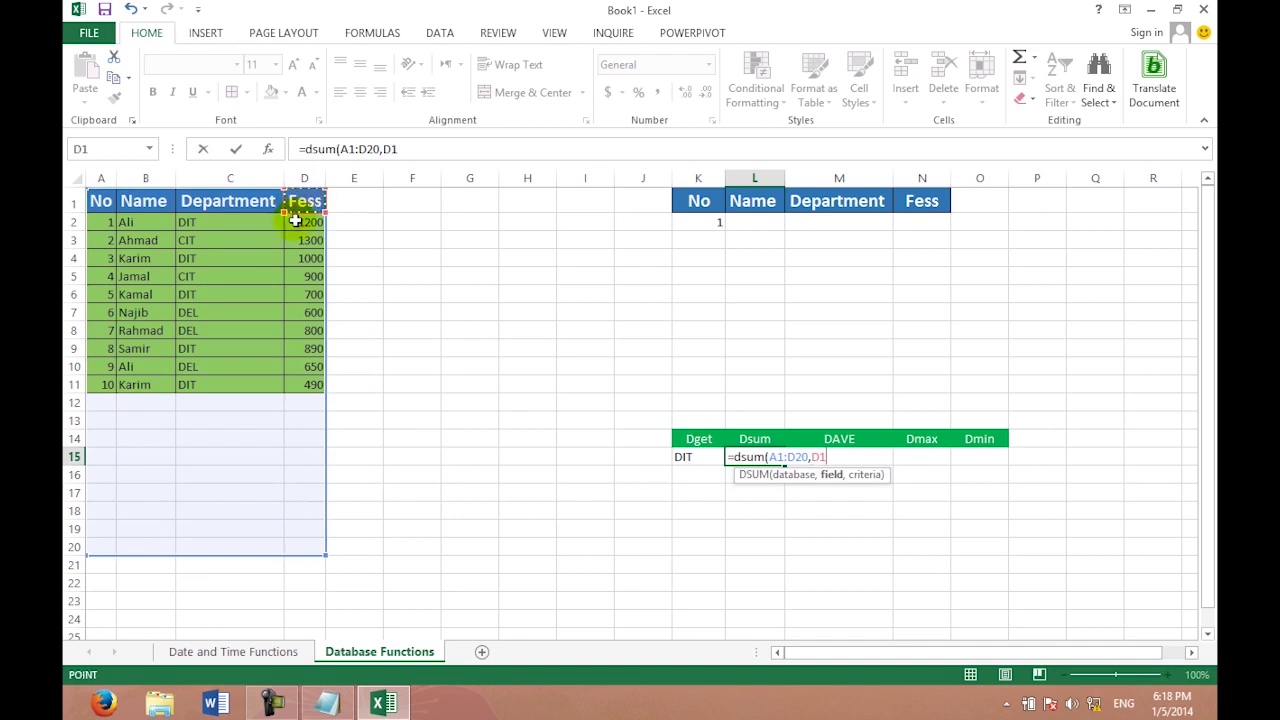
drag(698, 203, 915, 222)
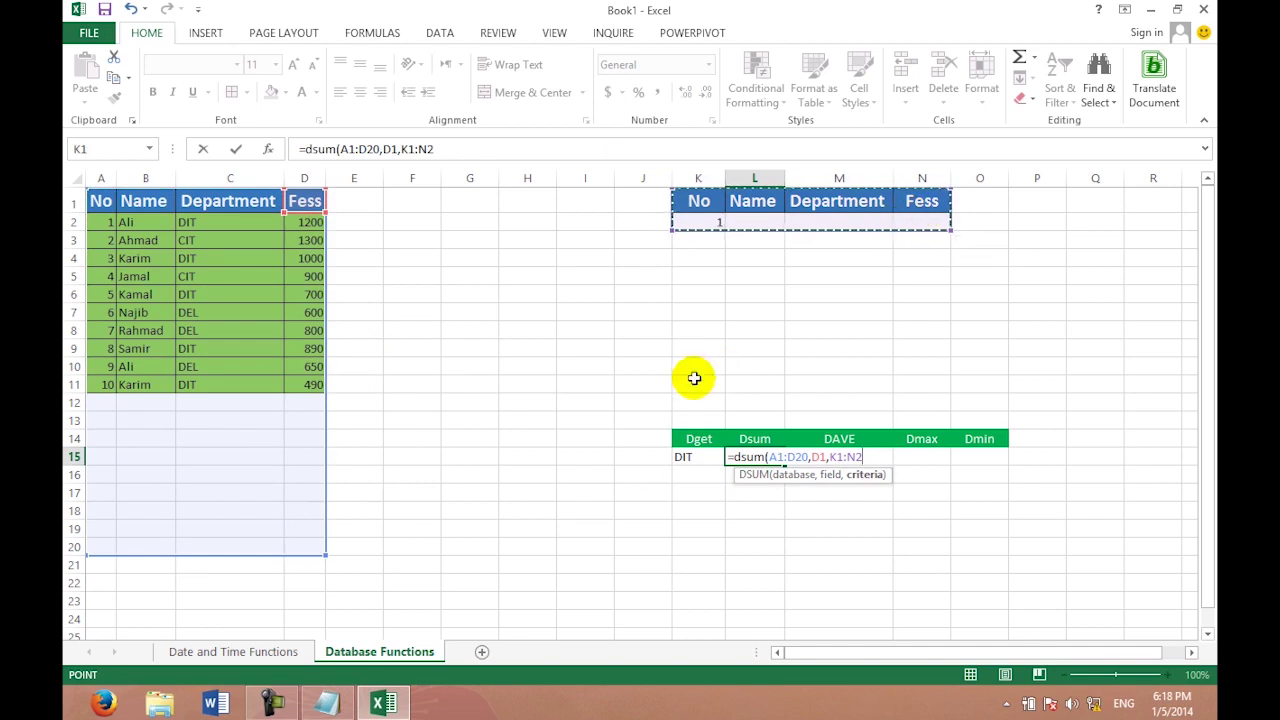
key(Return)
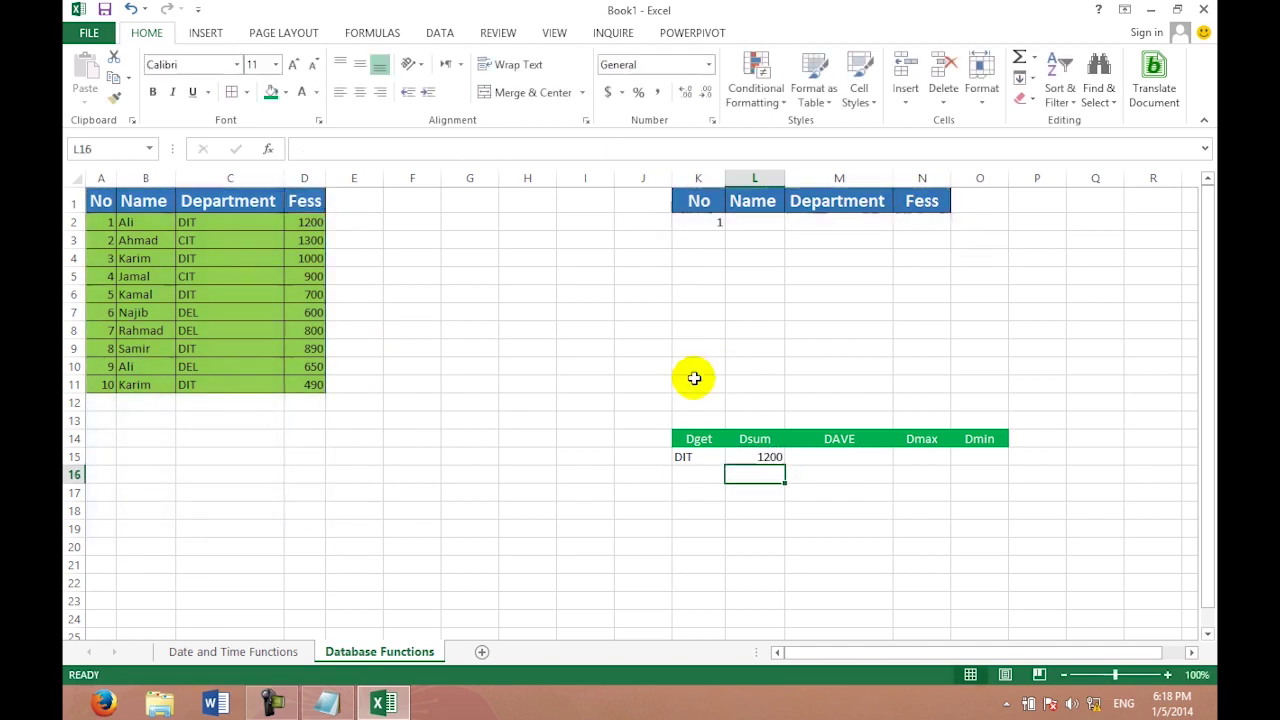
click(826, 354)
Re-confirm 1 as the No criterion in K2 and check the DGET formula in K15.
click(719, 221)
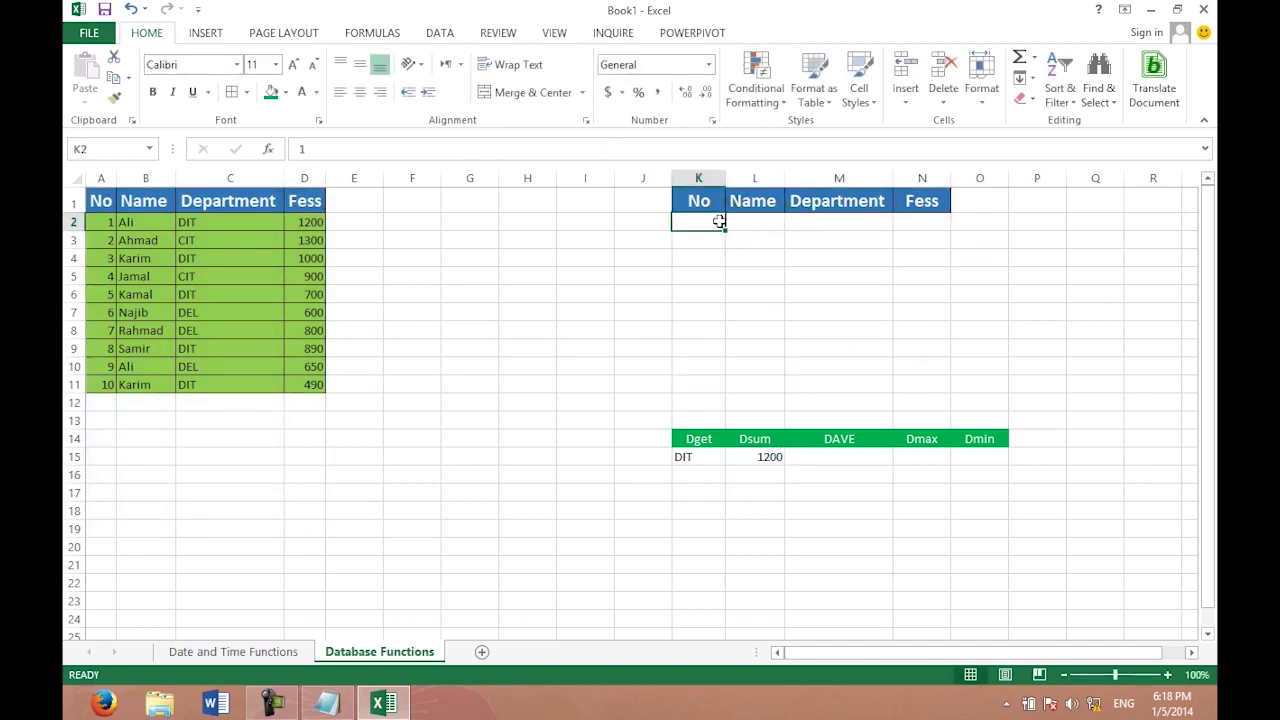
click(774, 251)
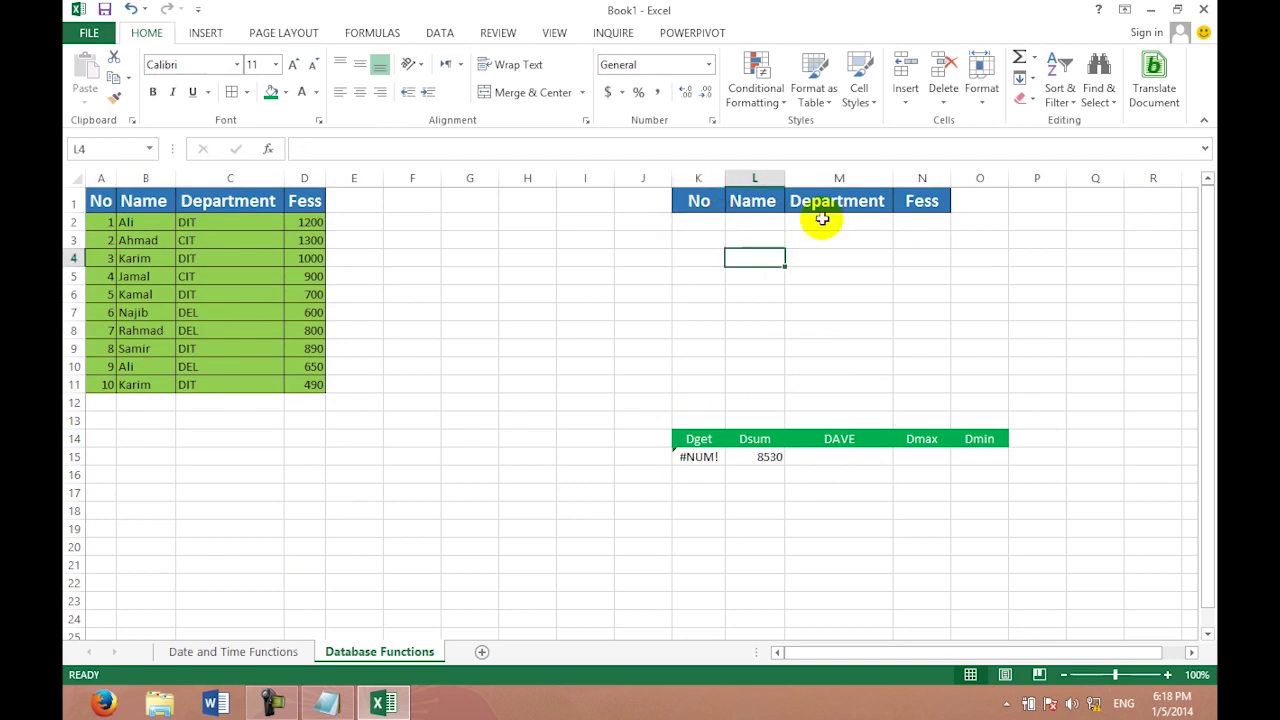
click(822, 219)
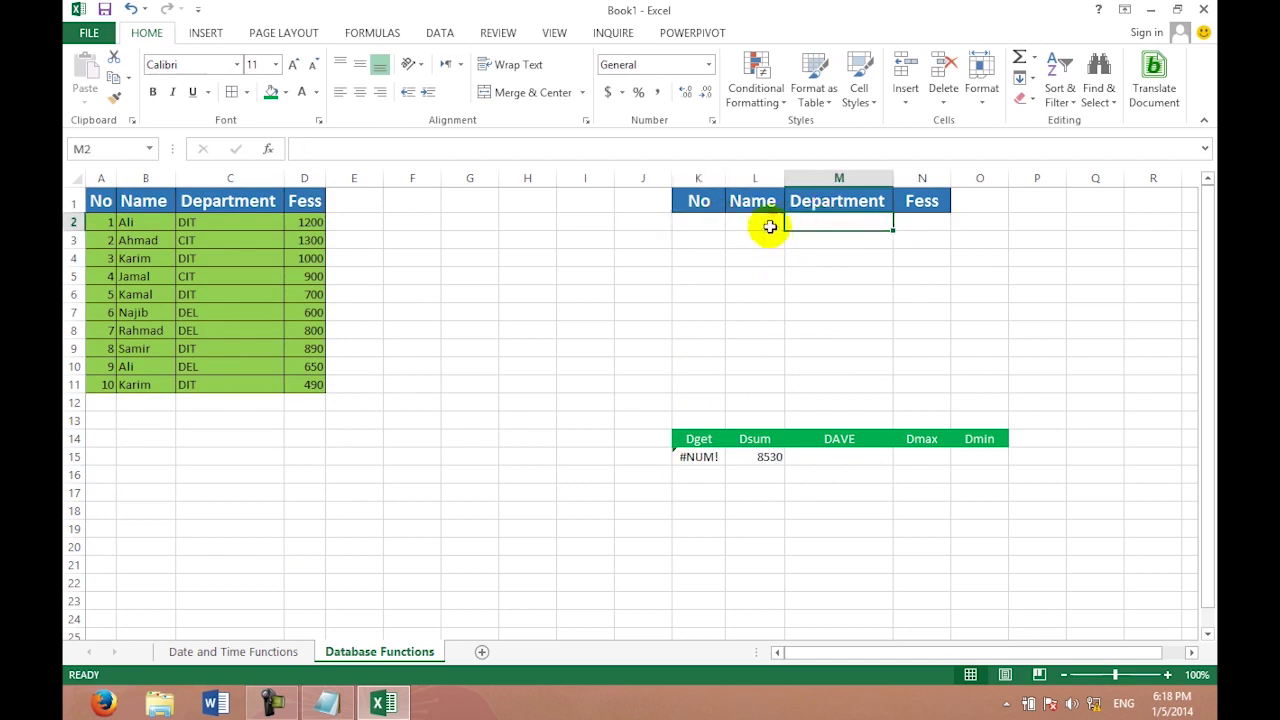
click(716, 221)
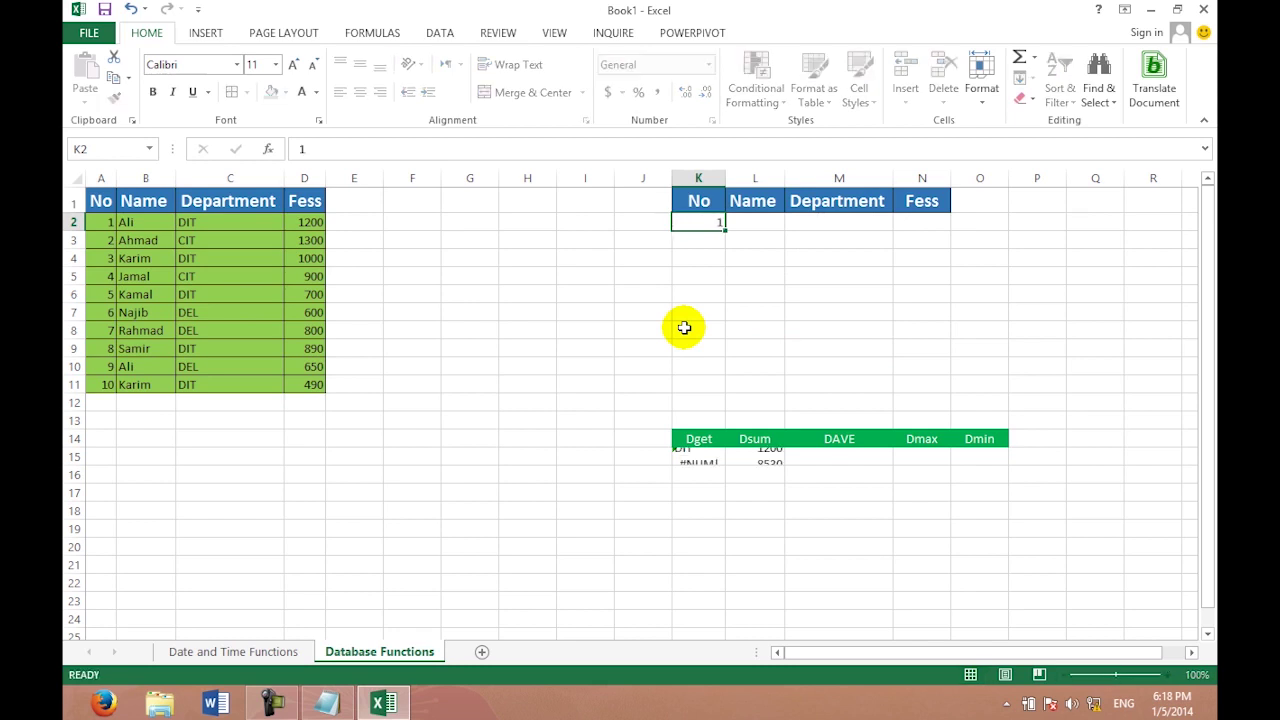
key(Return)
click(693, 456)
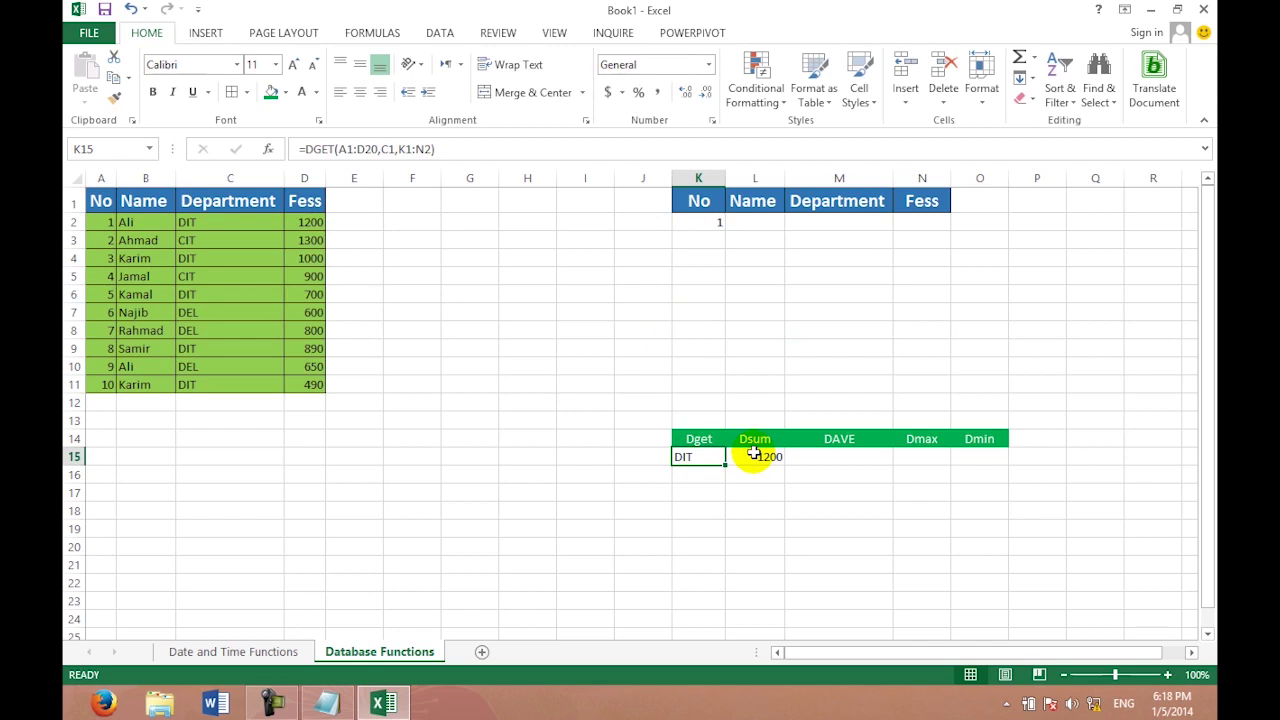
Change the No criterion to 5 and check DSUM's 700 against the fee in D6.
click(702, 222)
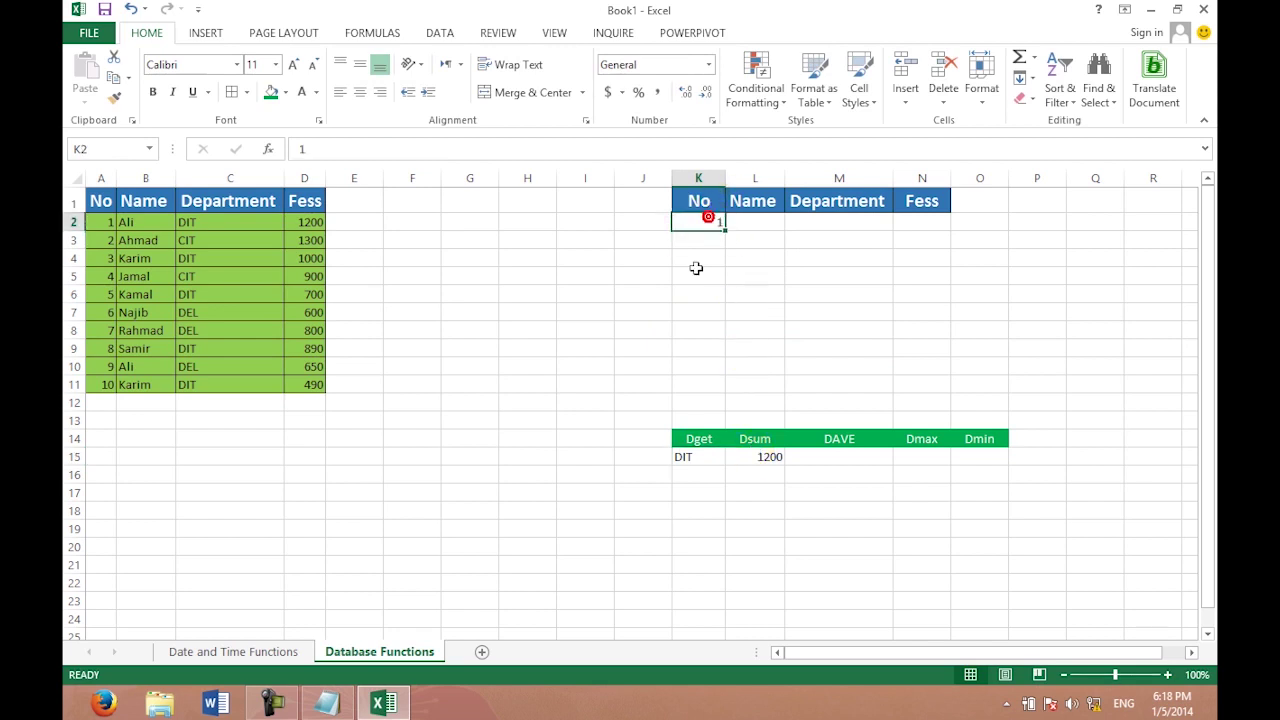
text(5)
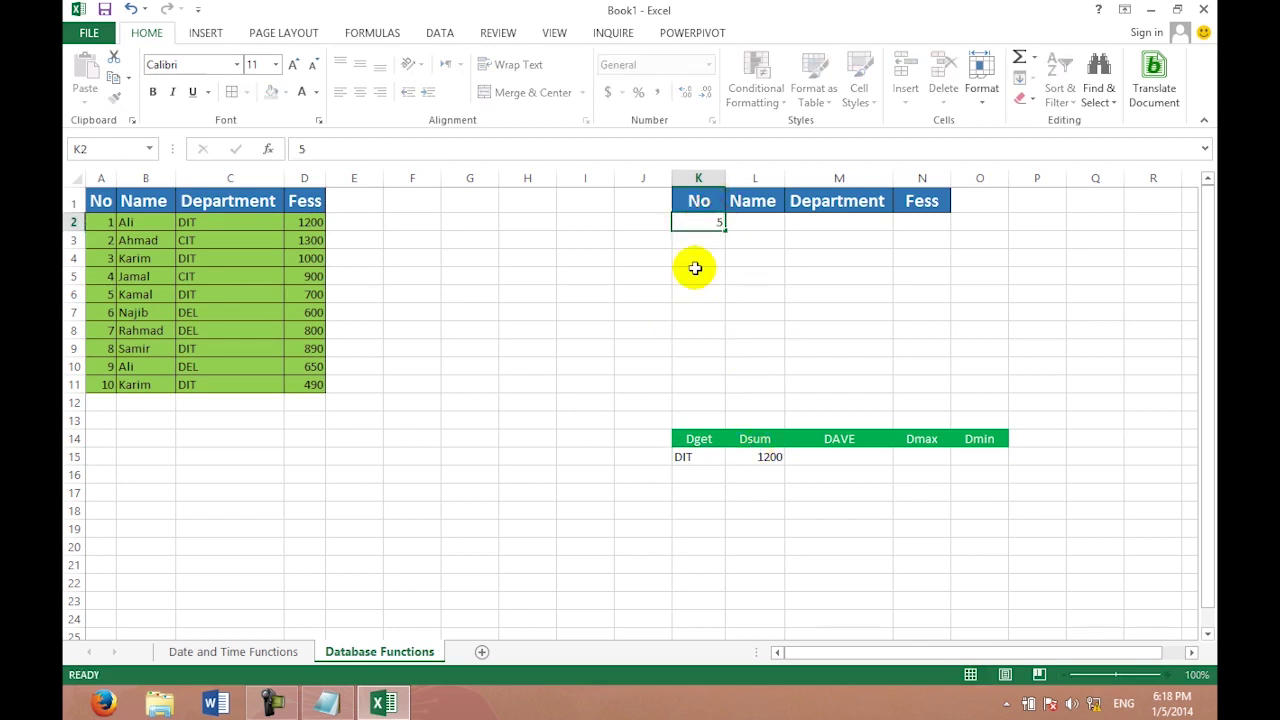
click(738, 292)
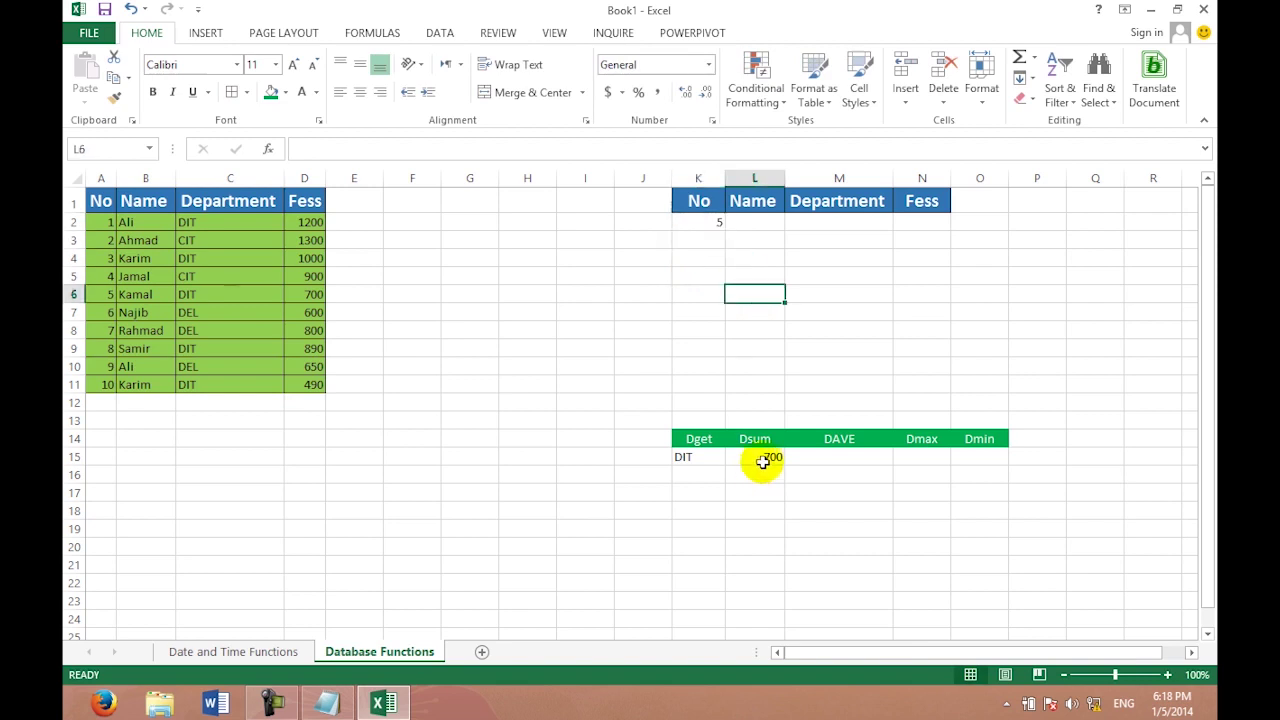
click(763, 461)
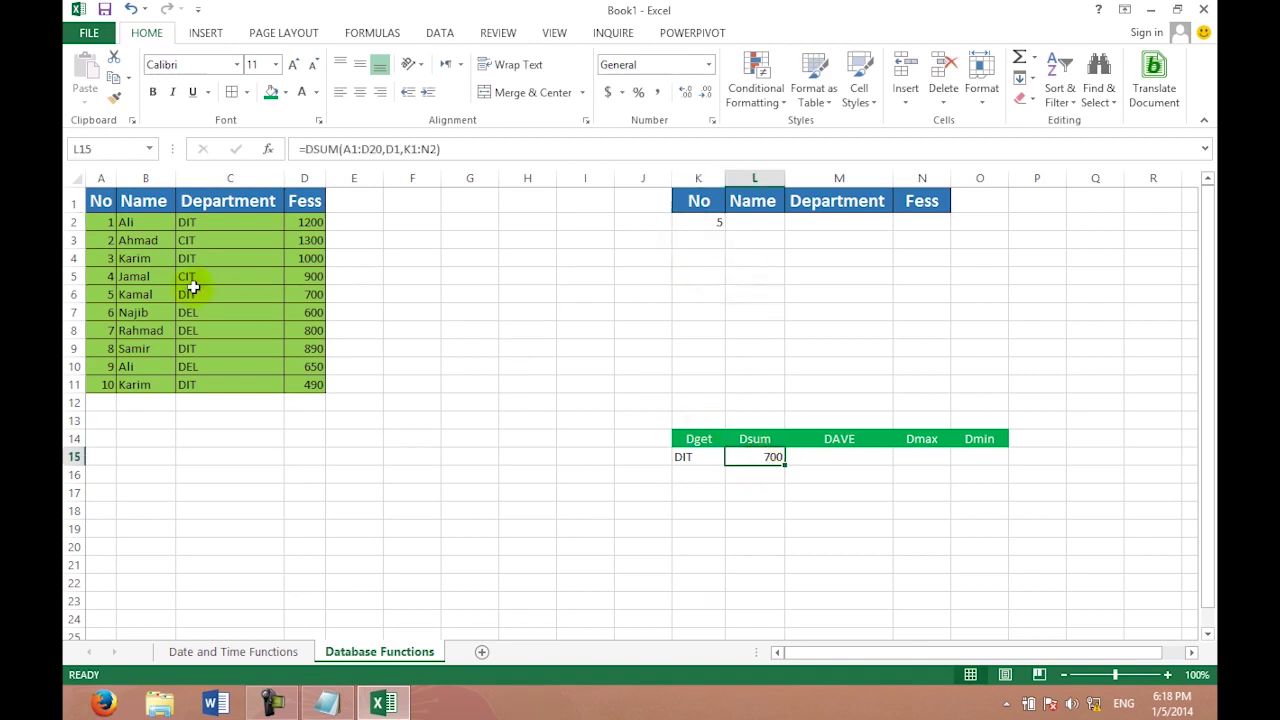
click(310, 293)
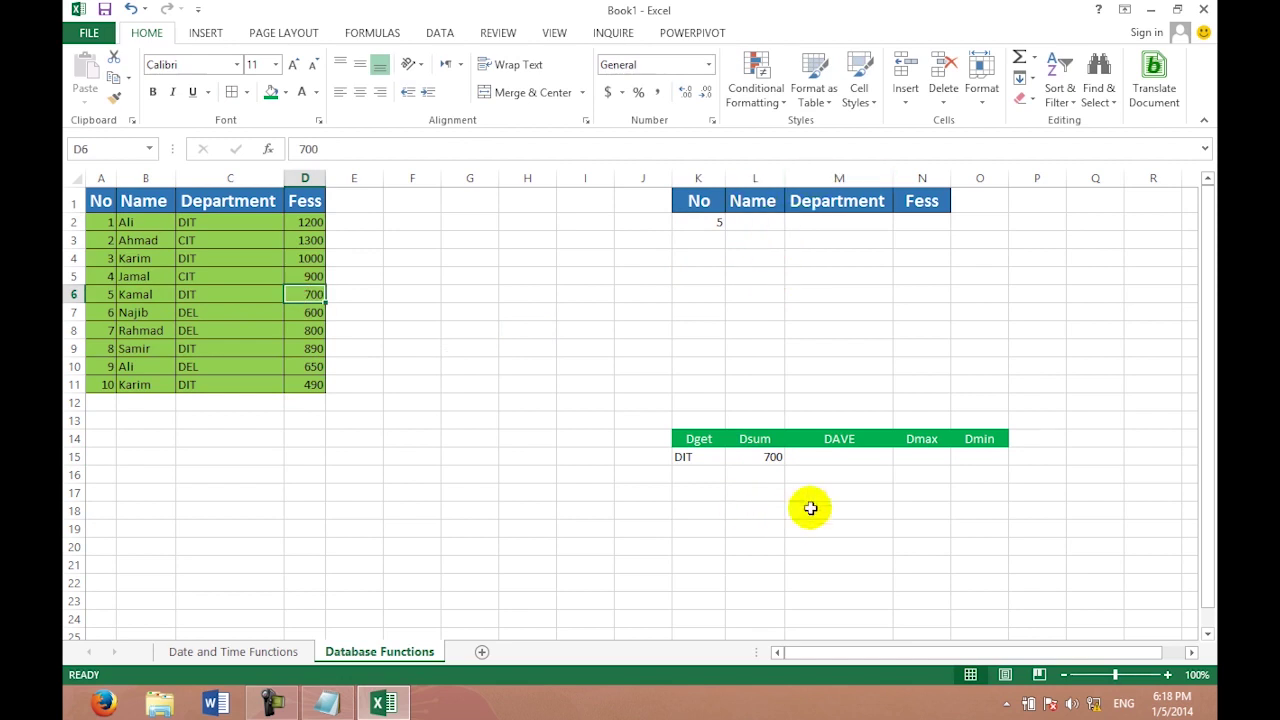
Enter =daverage(A1:D20,D1,K1:N2) in M15, averaging Fess to 700 for employee 5.
click(826, 456)
text(=)
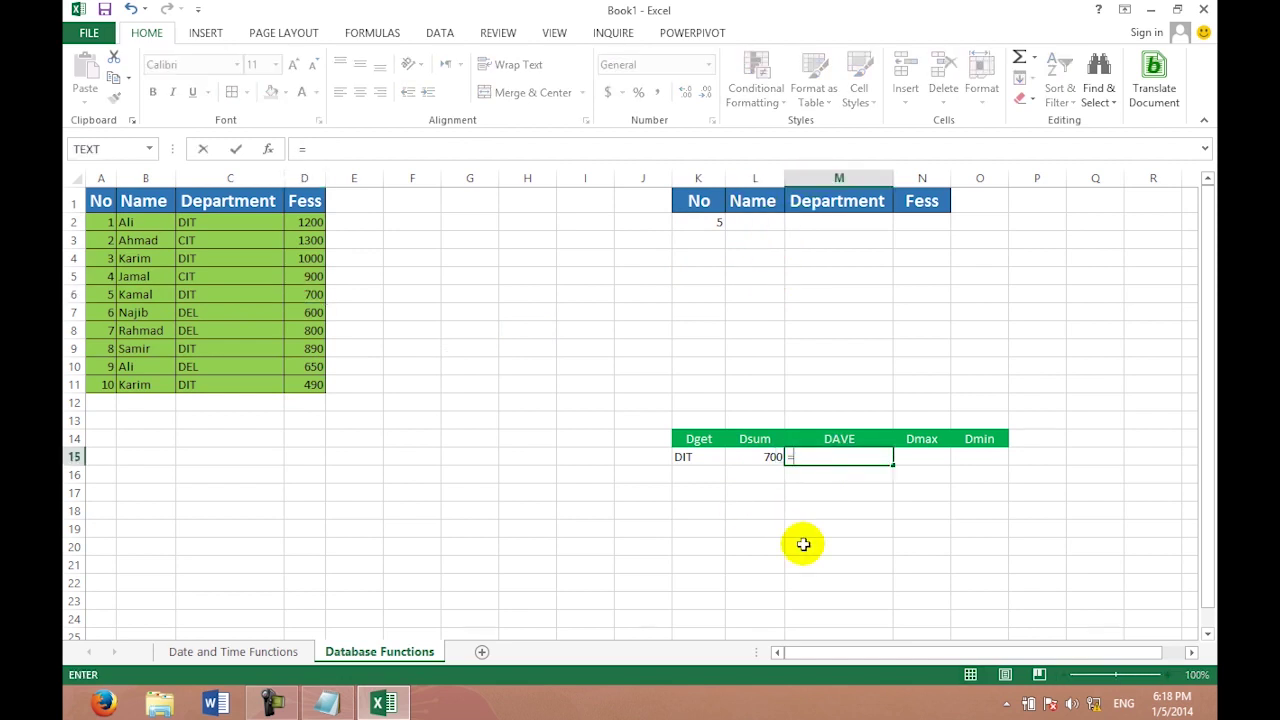
text(da)
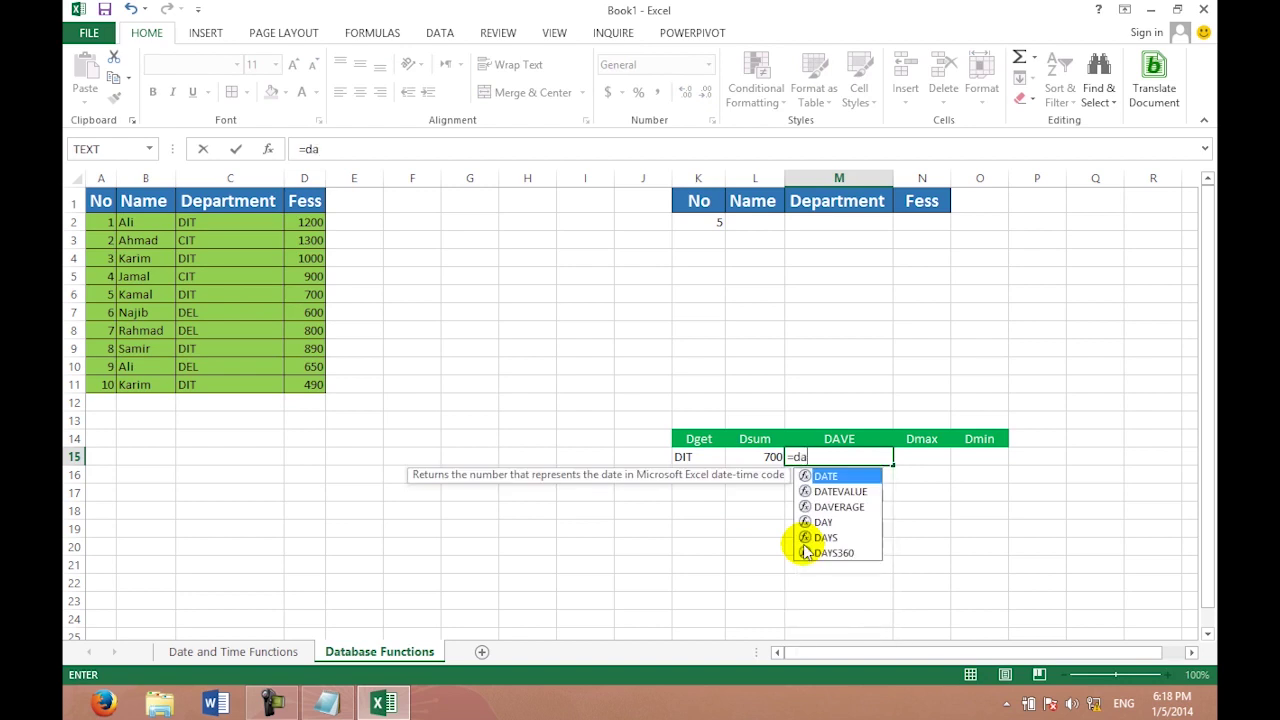
text(vera)
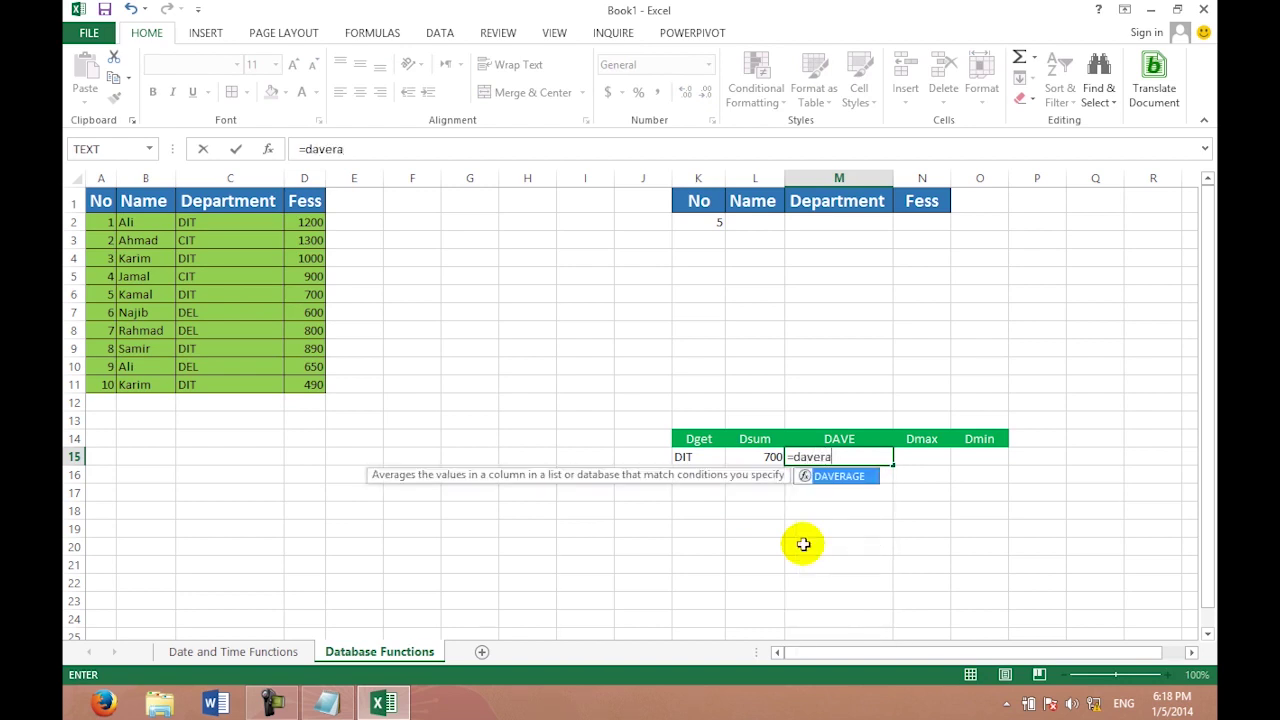
text(ge()
mouse_move(100, 201)
mouse_down()
mouse_move(208, 341)
mouse_move(306, 524)
mouse_up()
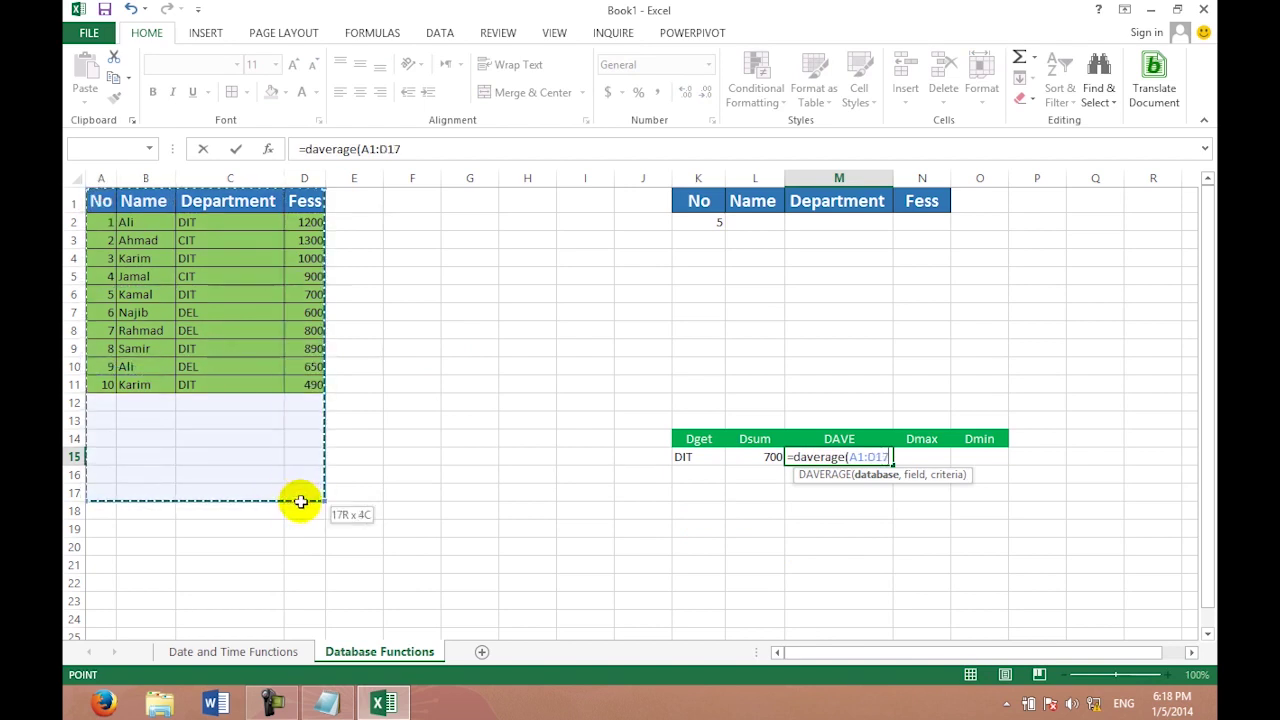
drag(306, 524, 309, 540)
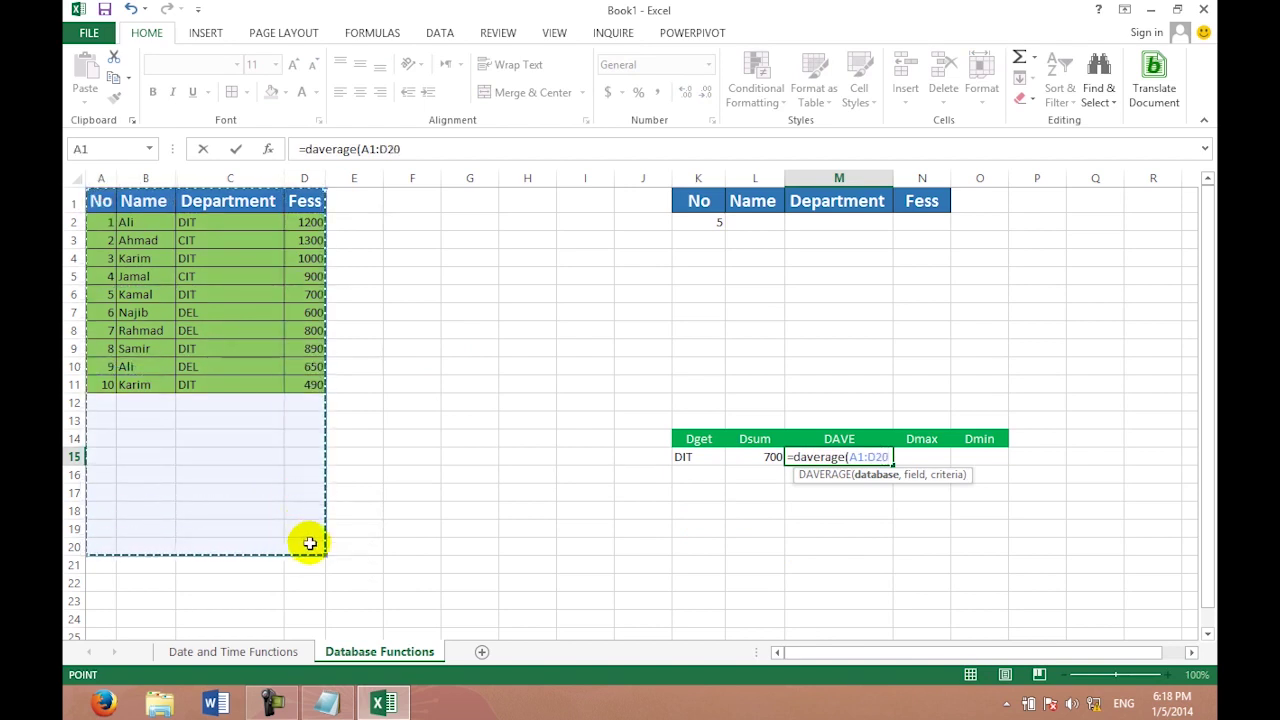
text(,)
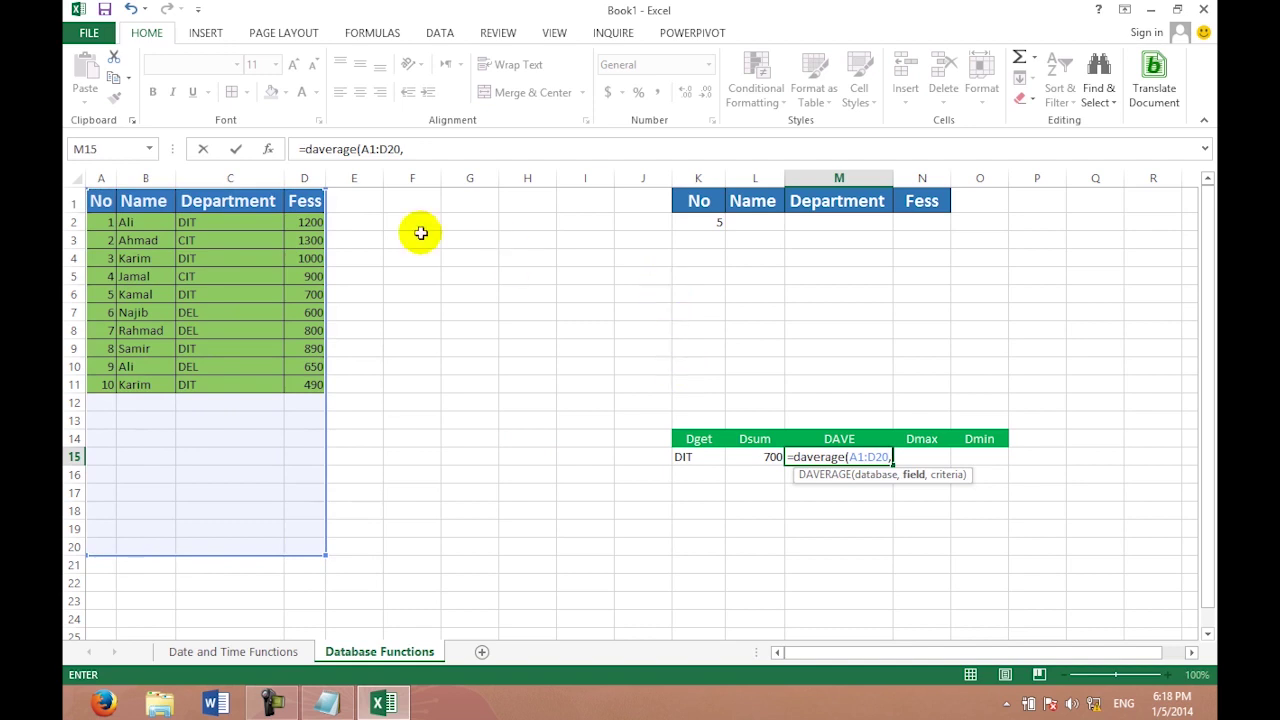
click(312, 200)
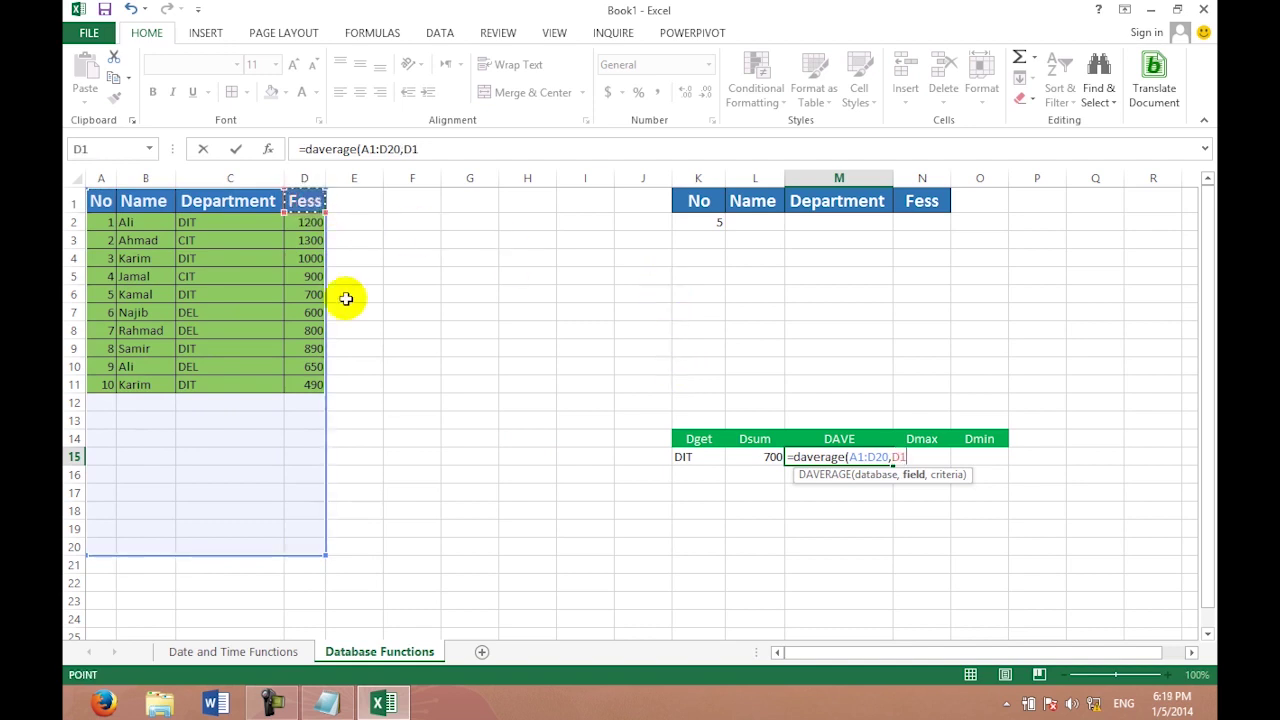
text(,)
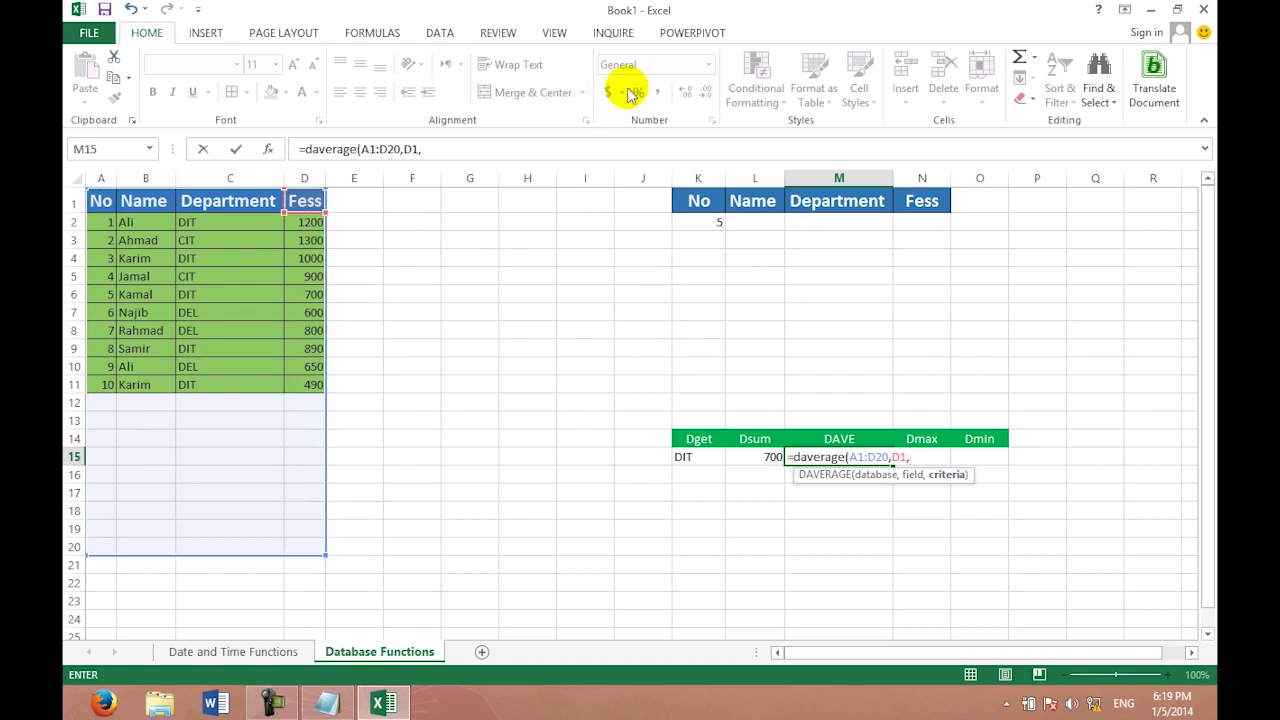
drag(700, 200, 755, 200)
drag(852, 243, 925, 222)
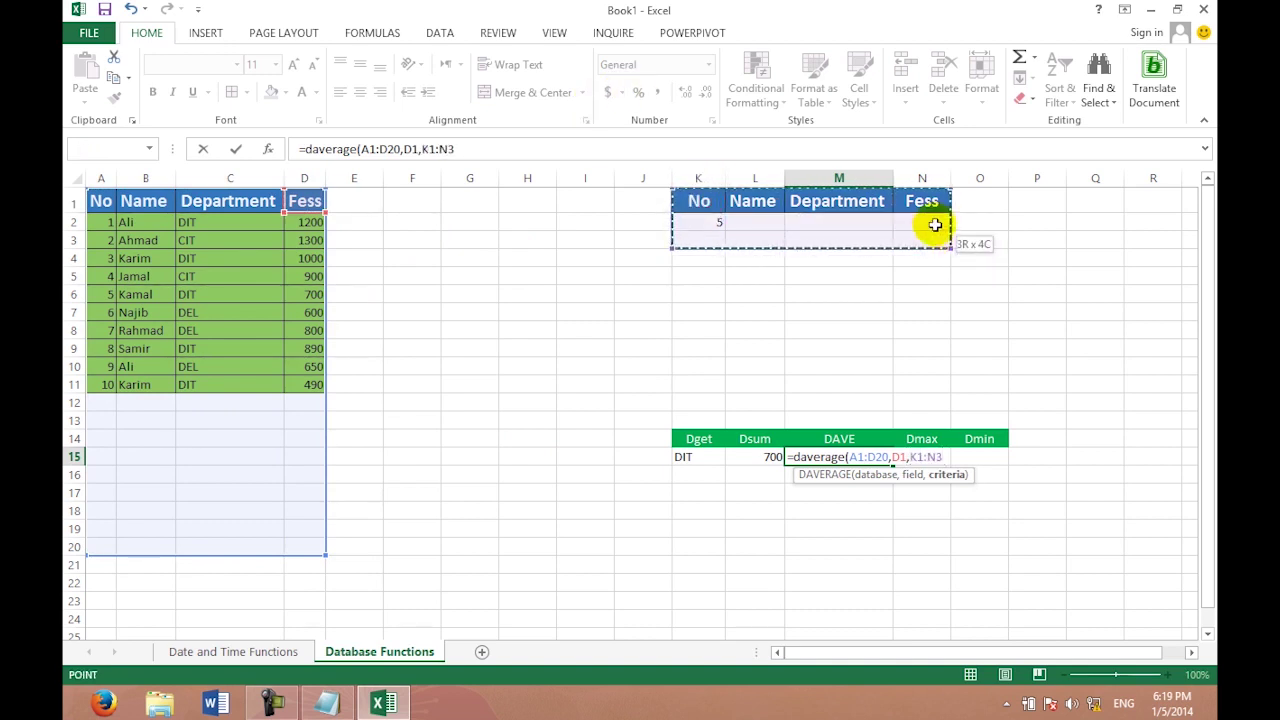
text())
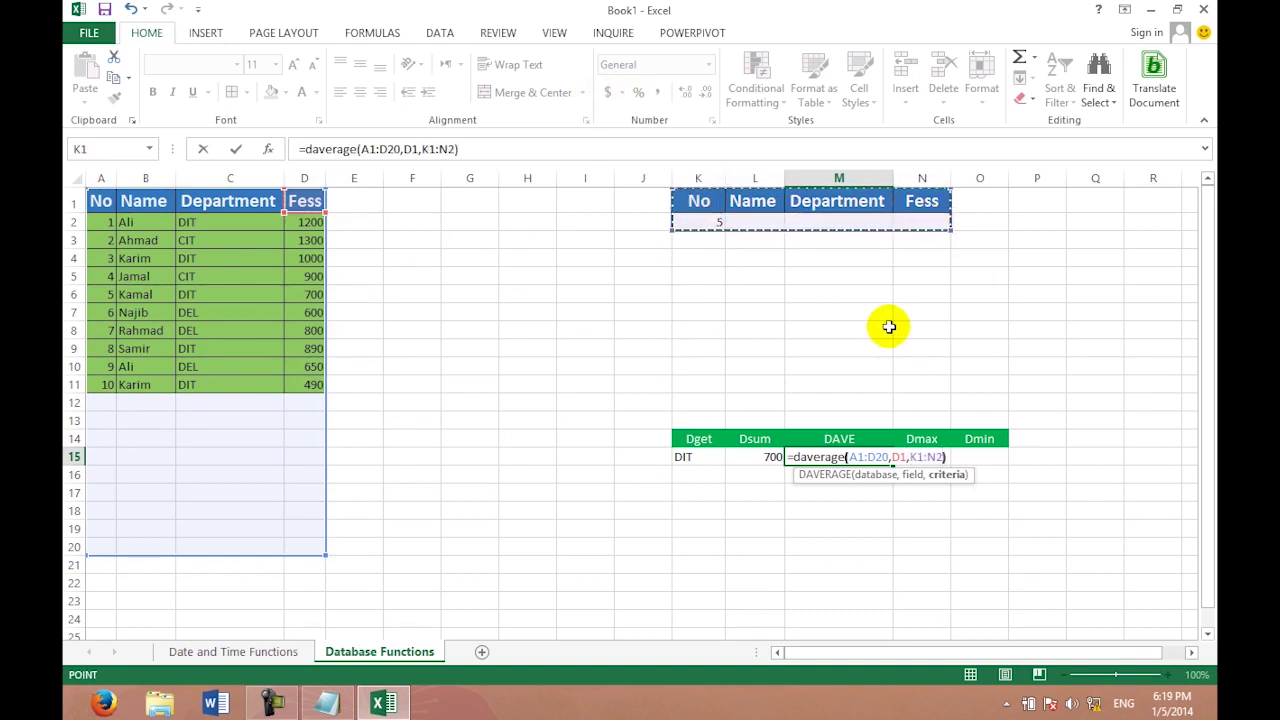
key(Return)
click(929, 456)
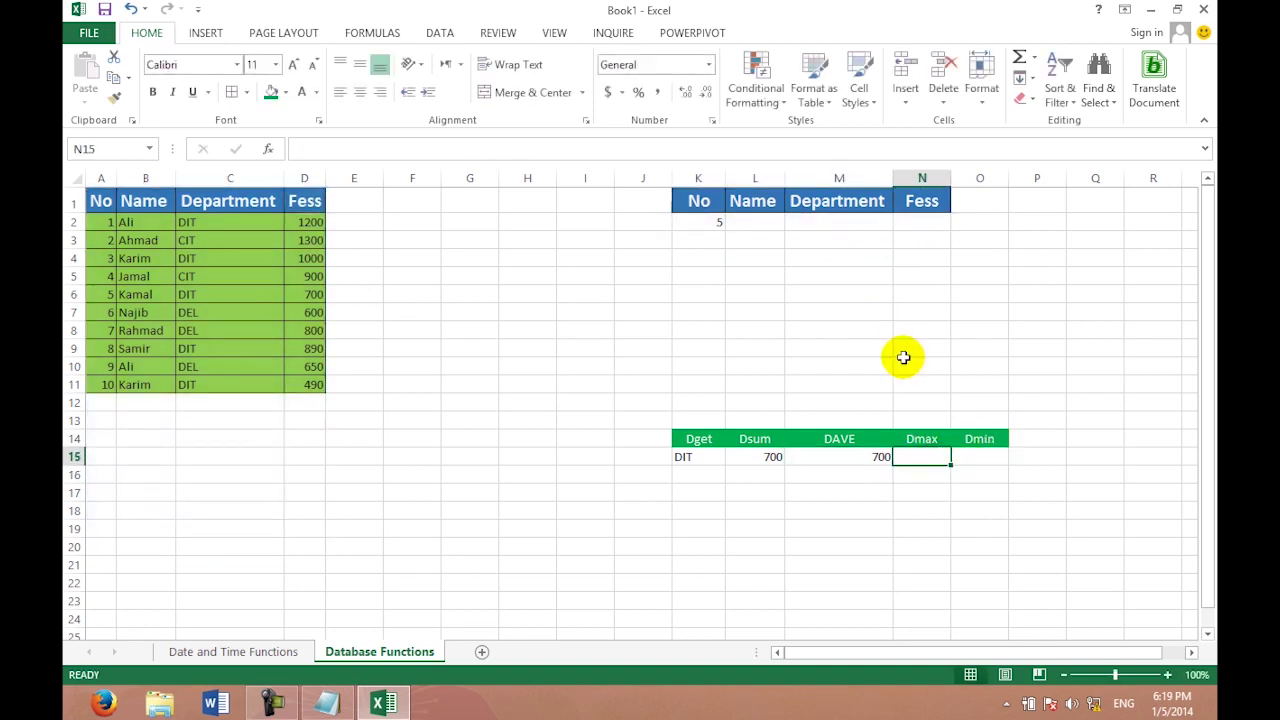
Enter =dsum(A1:D20,D1,K1:N2) under Dmax in N15, returning 700.
text(=dsua)
key(BackSpace)
text(m)
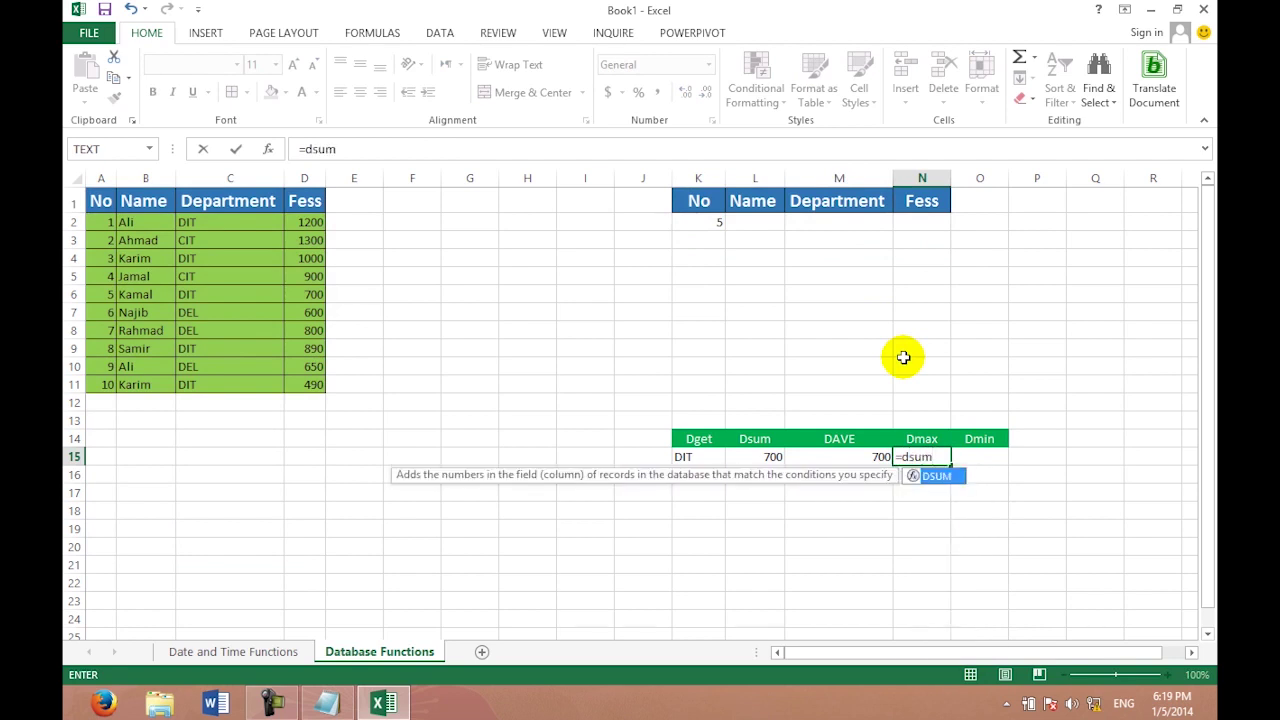
text(()
mouse_move(100, 200)
mouse_down()
mouse_move(273, 347)
mouse_move(288, 548)
mouse_up()
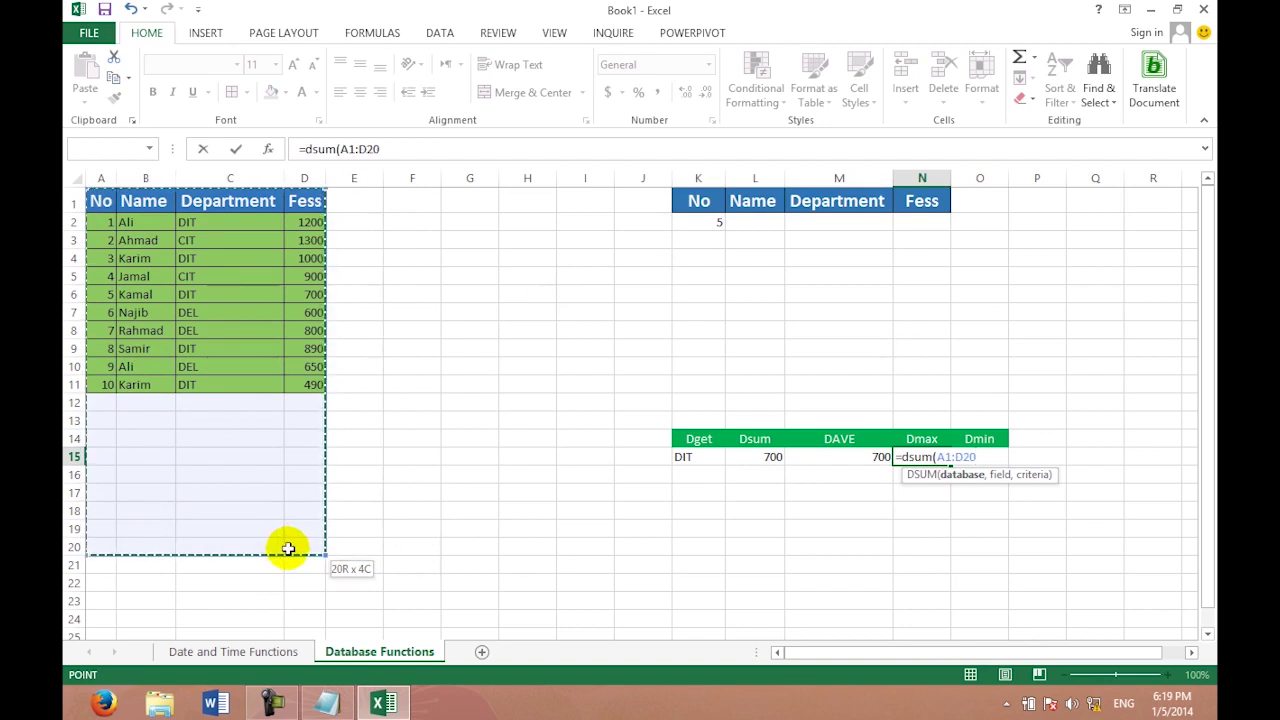
text(,)
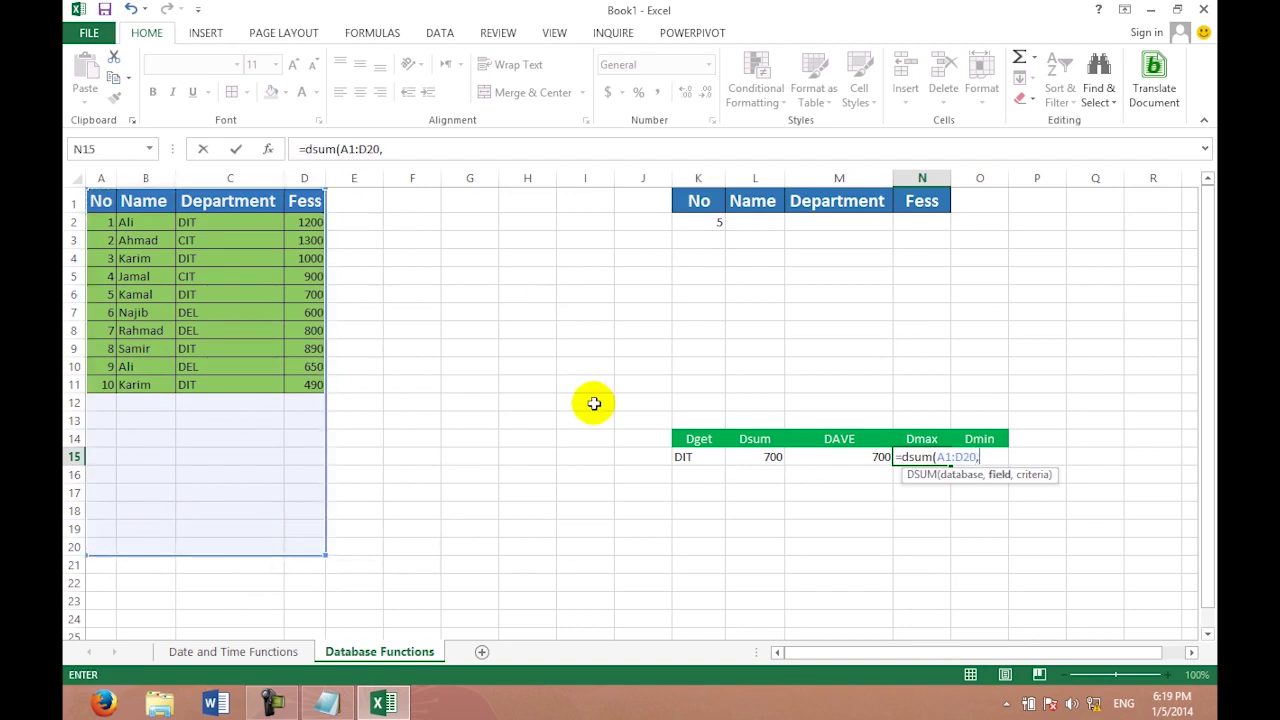
click(303, 200)
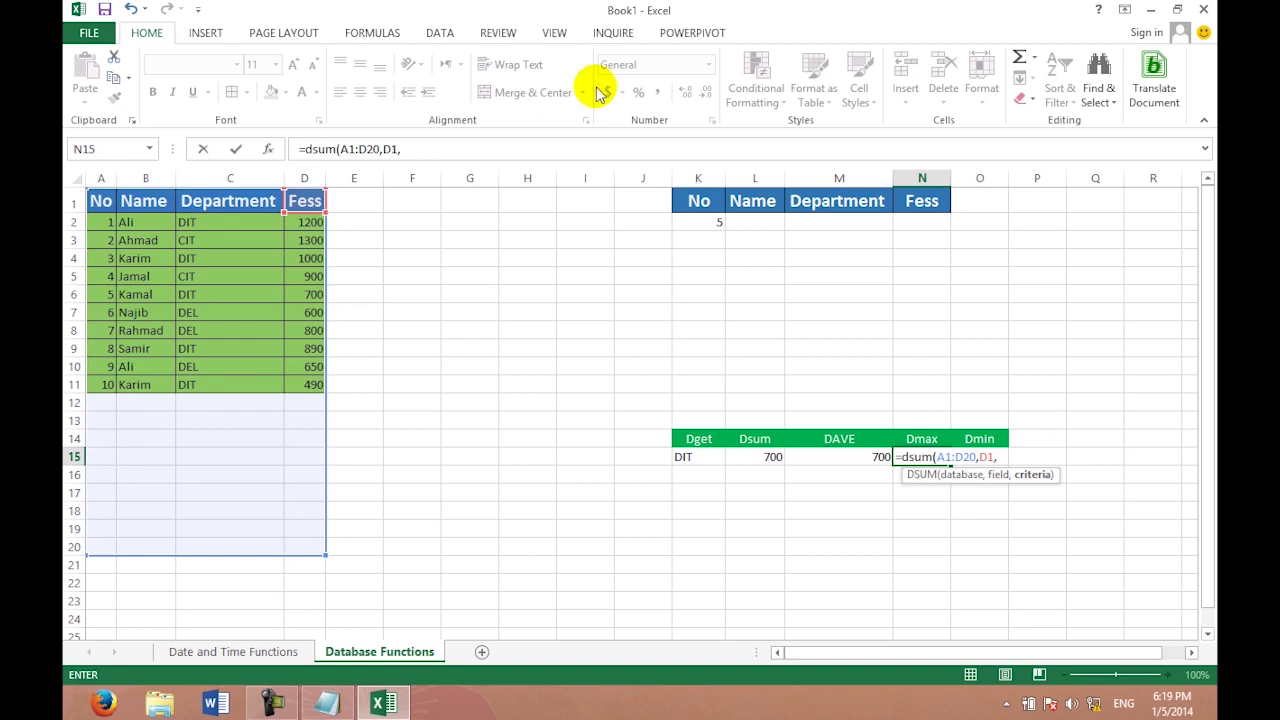
drag(688, 204, 900, 225)
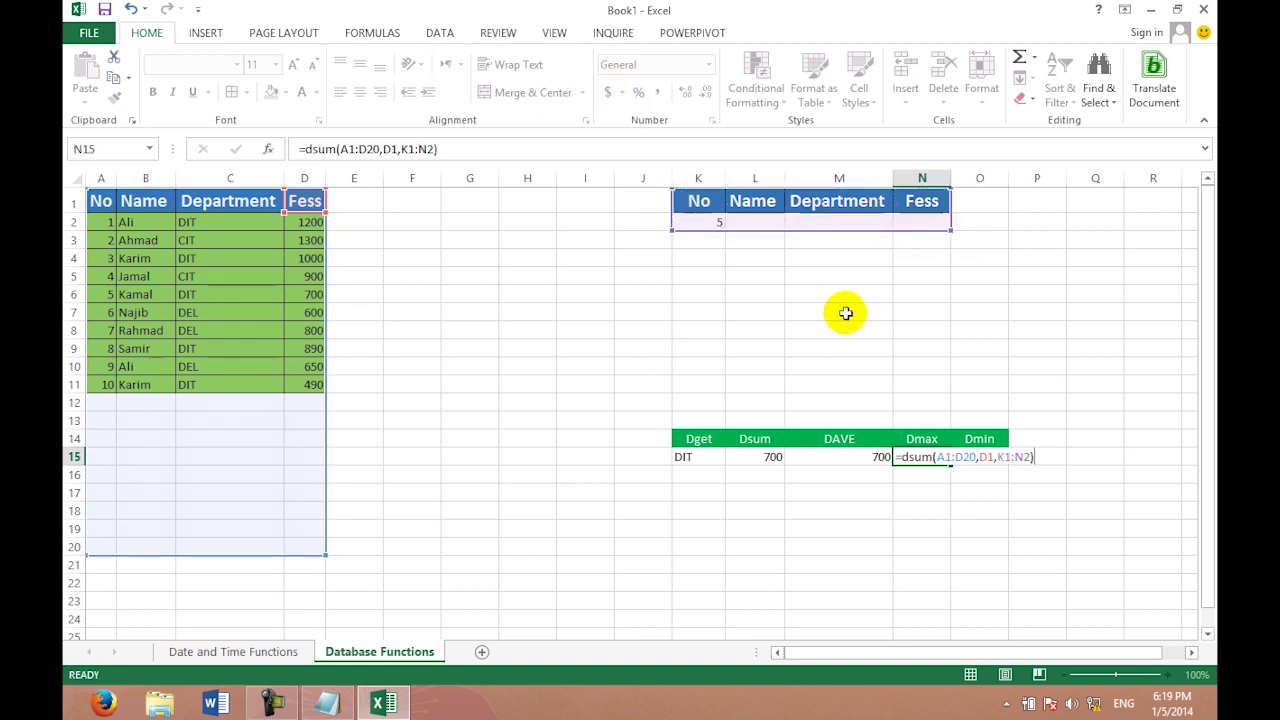
key(Return)
click(979, 456)
text(=d)
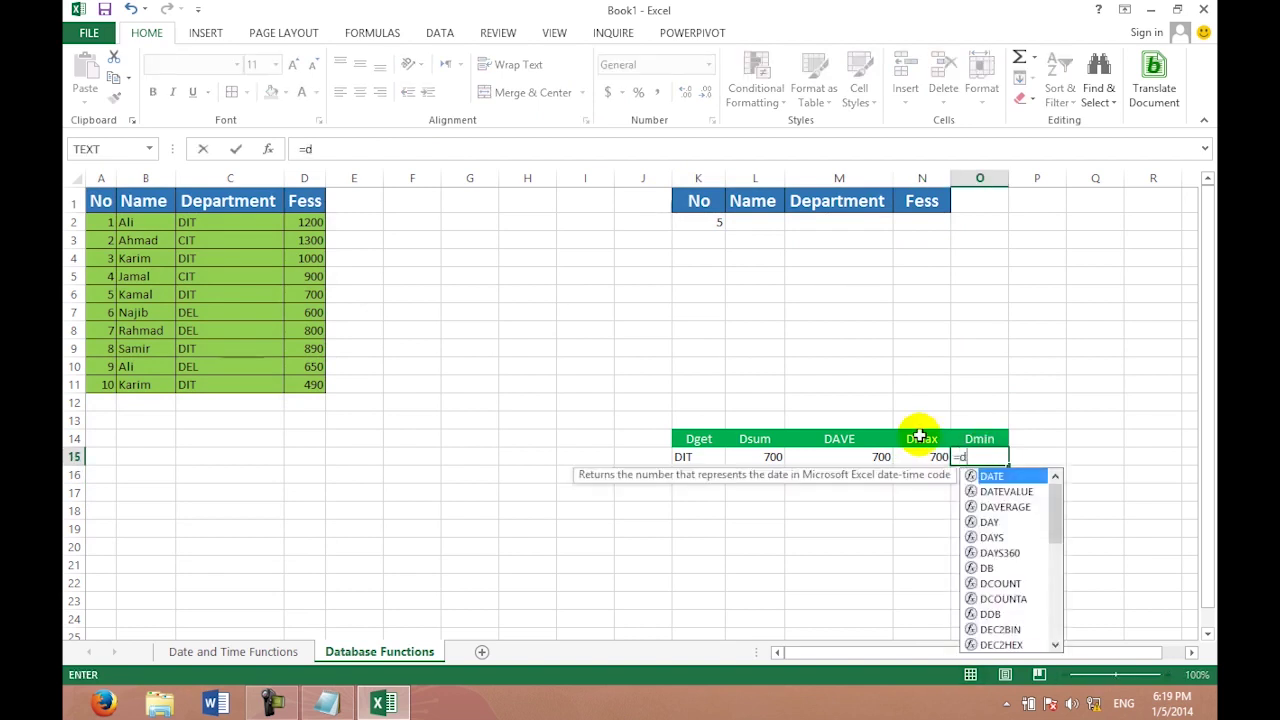
text(min()
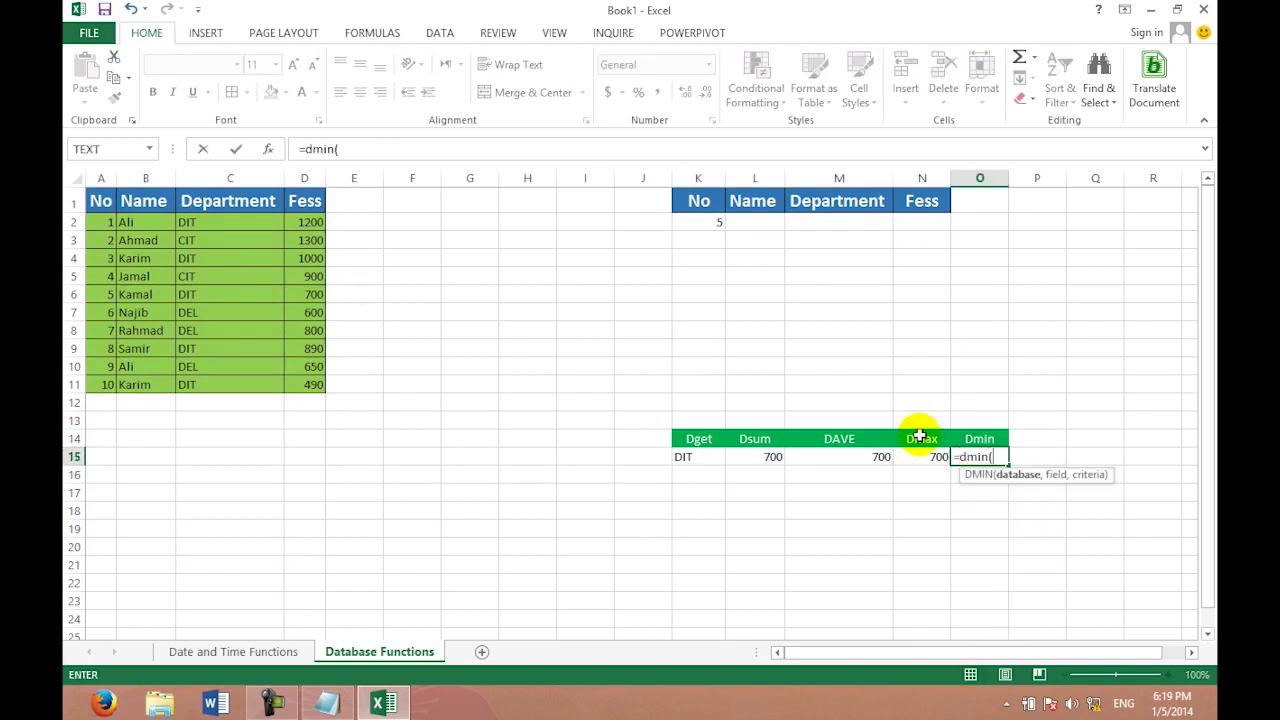
Complete O15 as =dmin(A1:D20,D1,K1:N2), giving a Dmin of 700.
mouse_move(96, 201)
mouse_down()
mouse_move(318, 565)
mouse_move(314, 545)
mouse_up()
text(,)
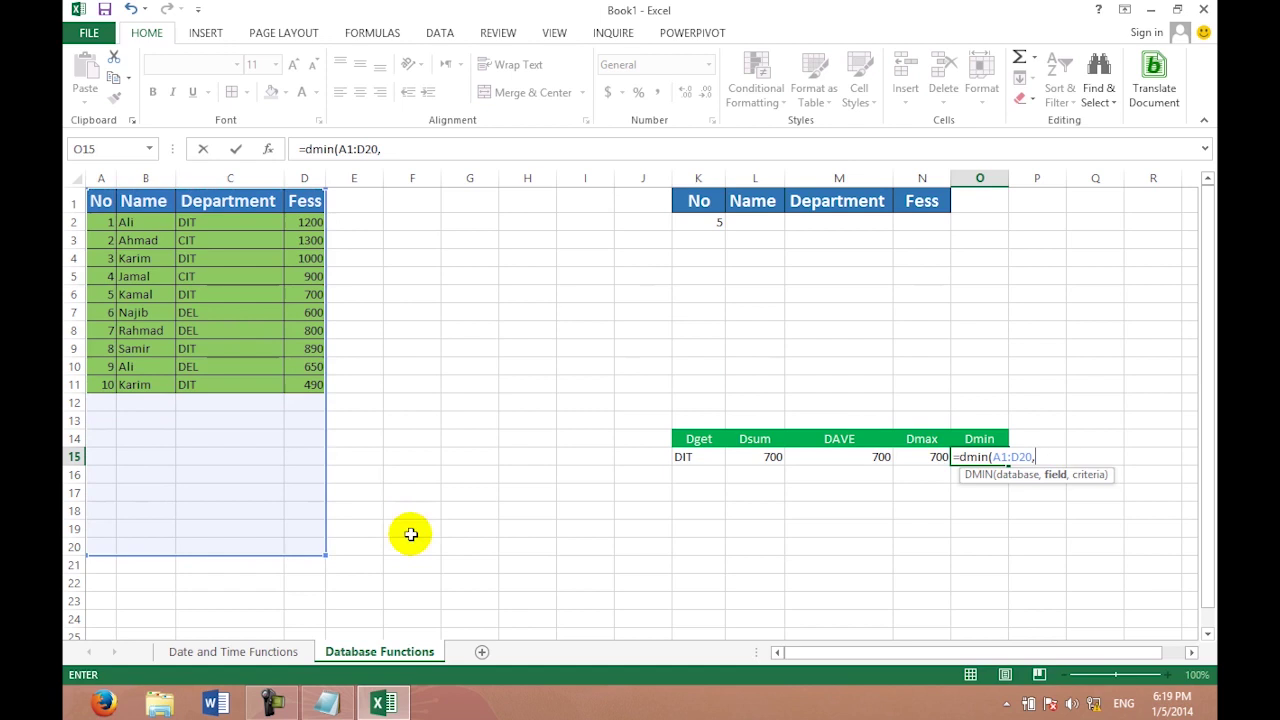
click(314, 205)
text(,)
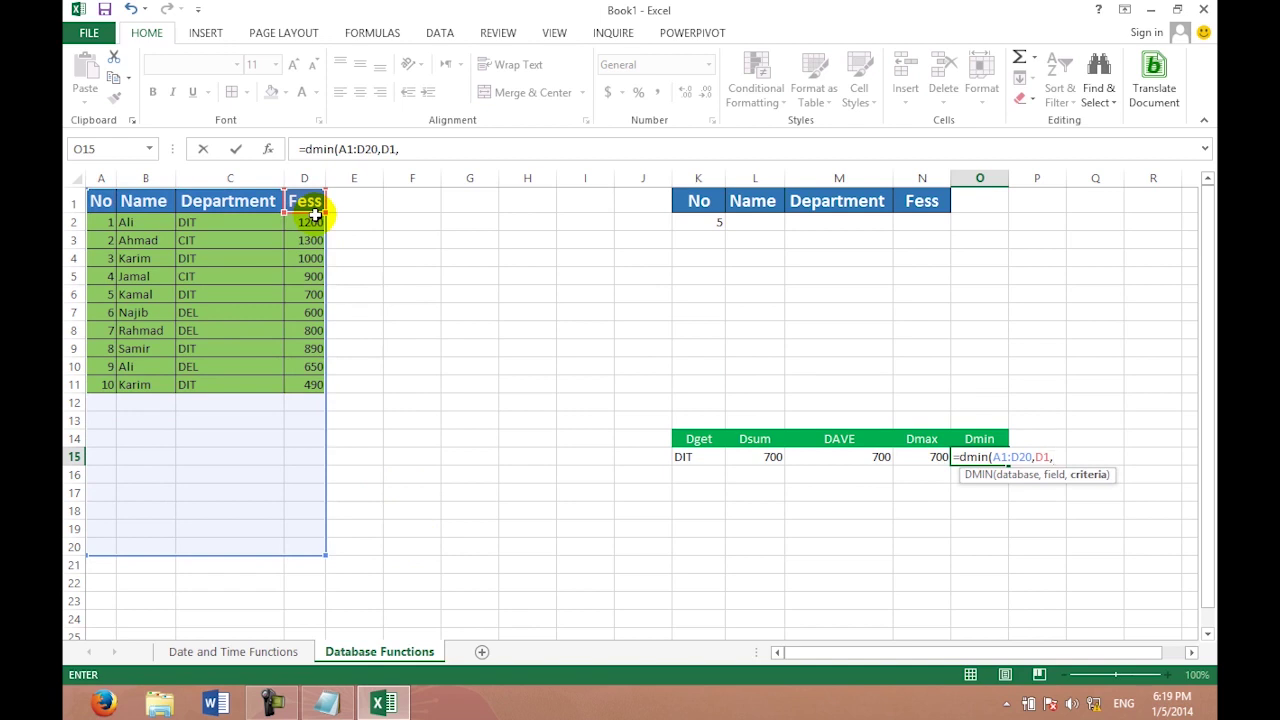
drag(690, 203, 928, 228)
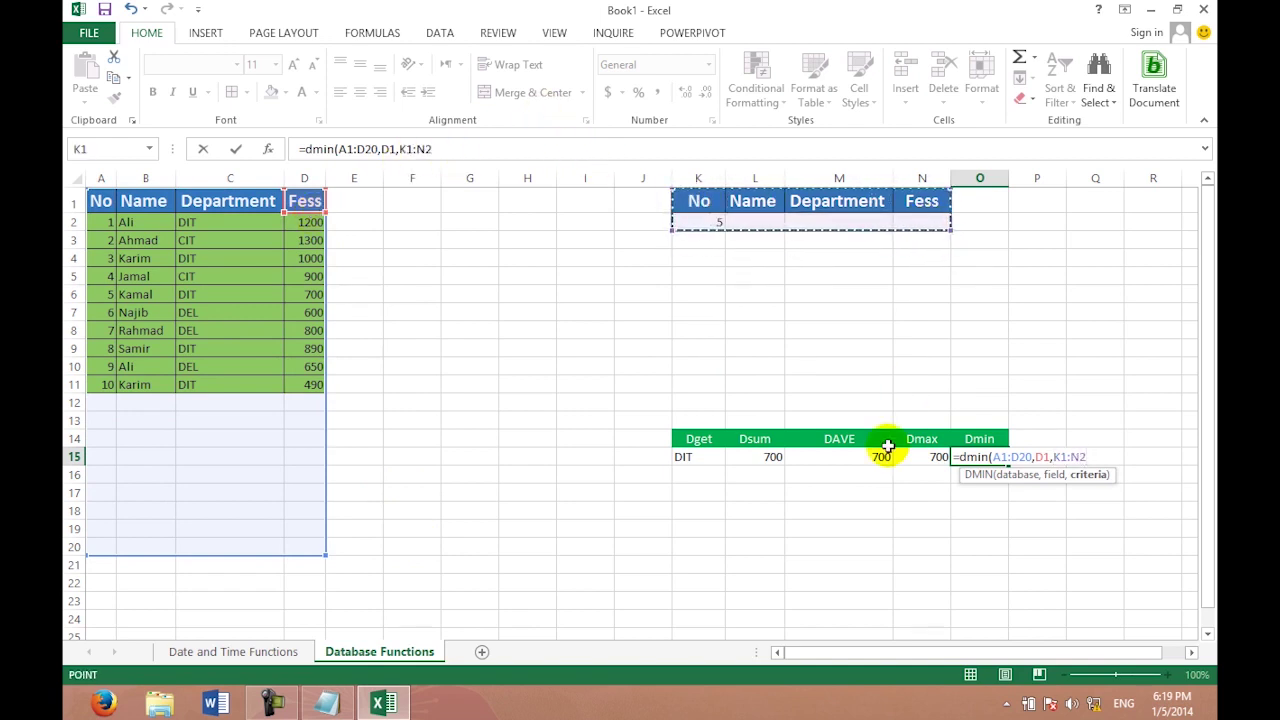
text())
key(Return)
click(1074, 400)
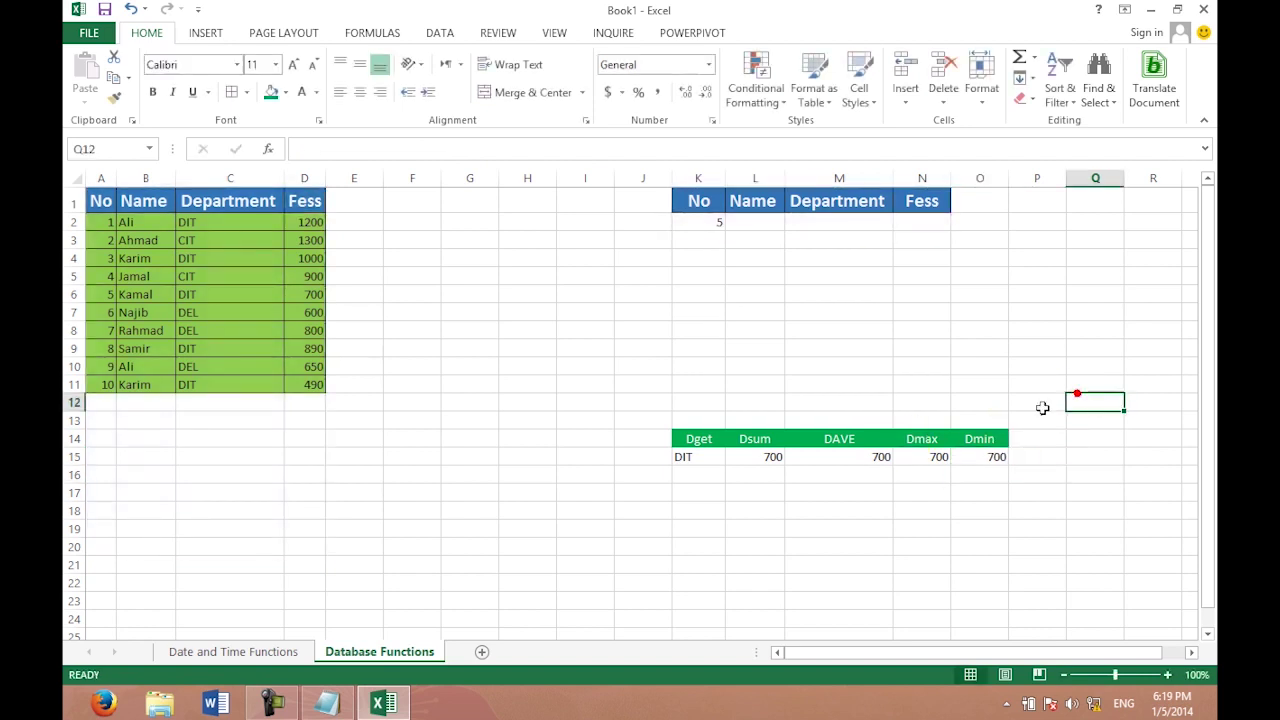
click(1030, 442)
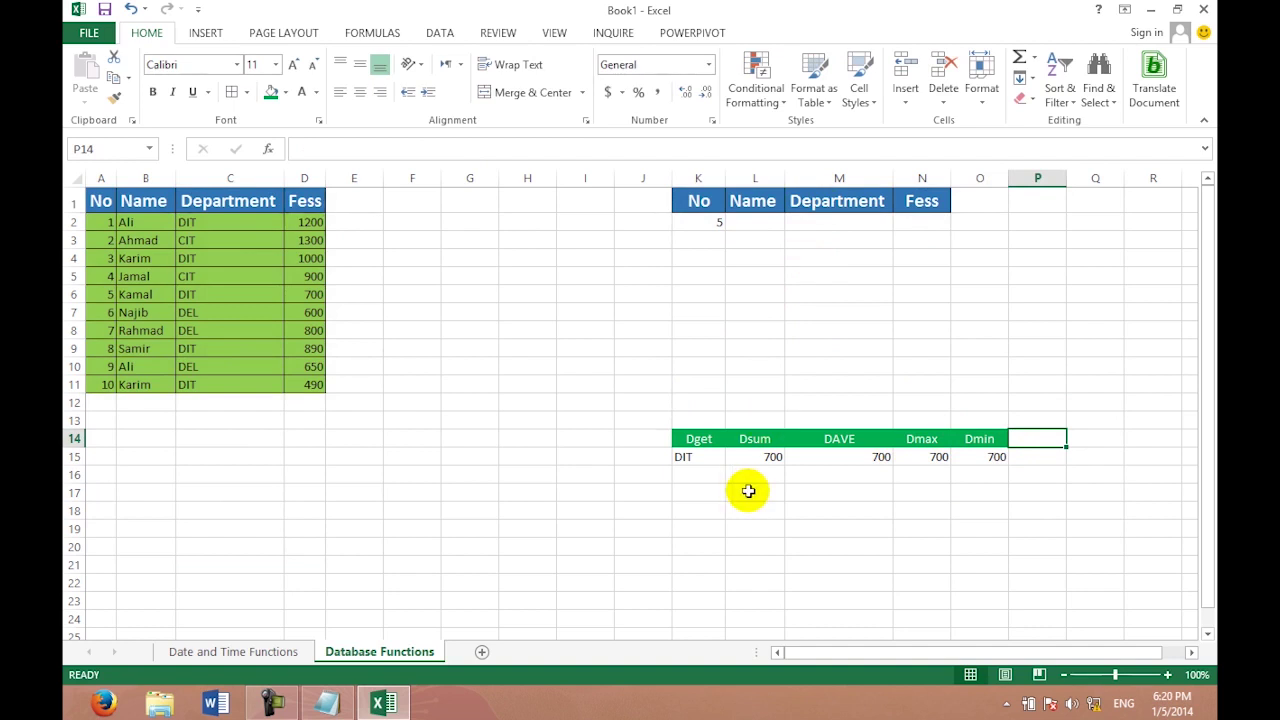
Add a Dep header in J14 with green fill and white font.
click(657, 440)
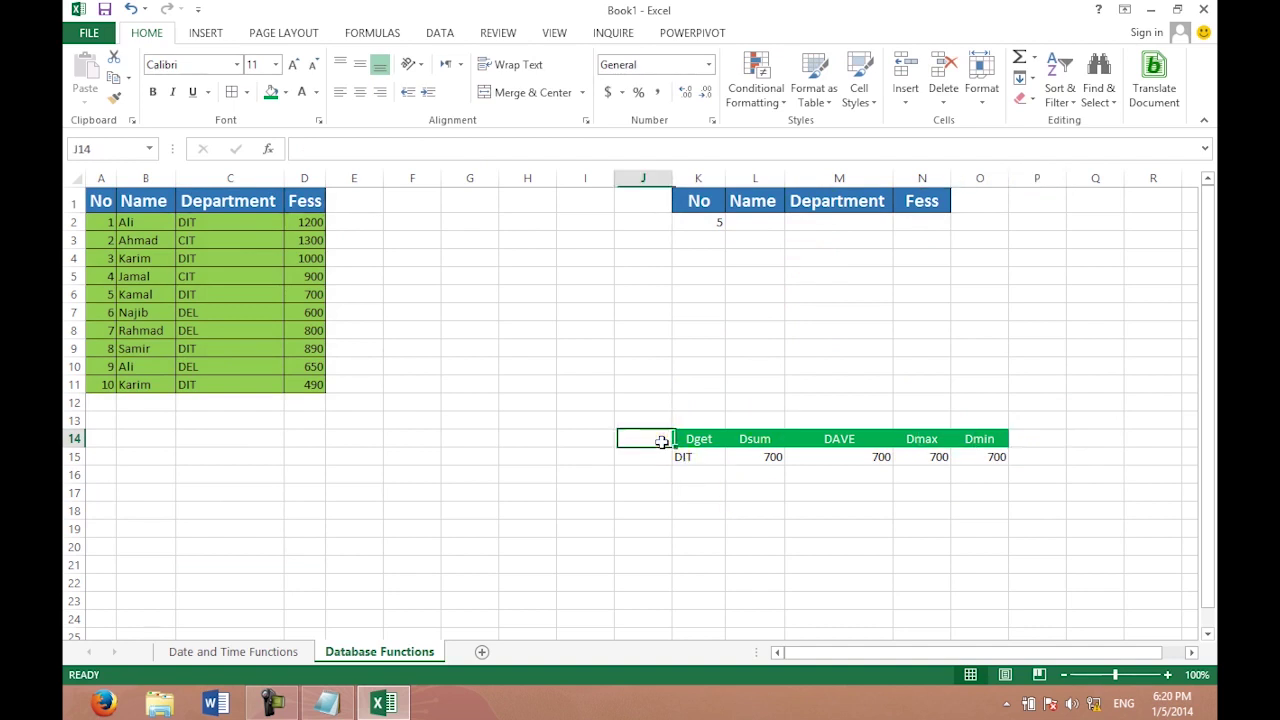
text(Dep)
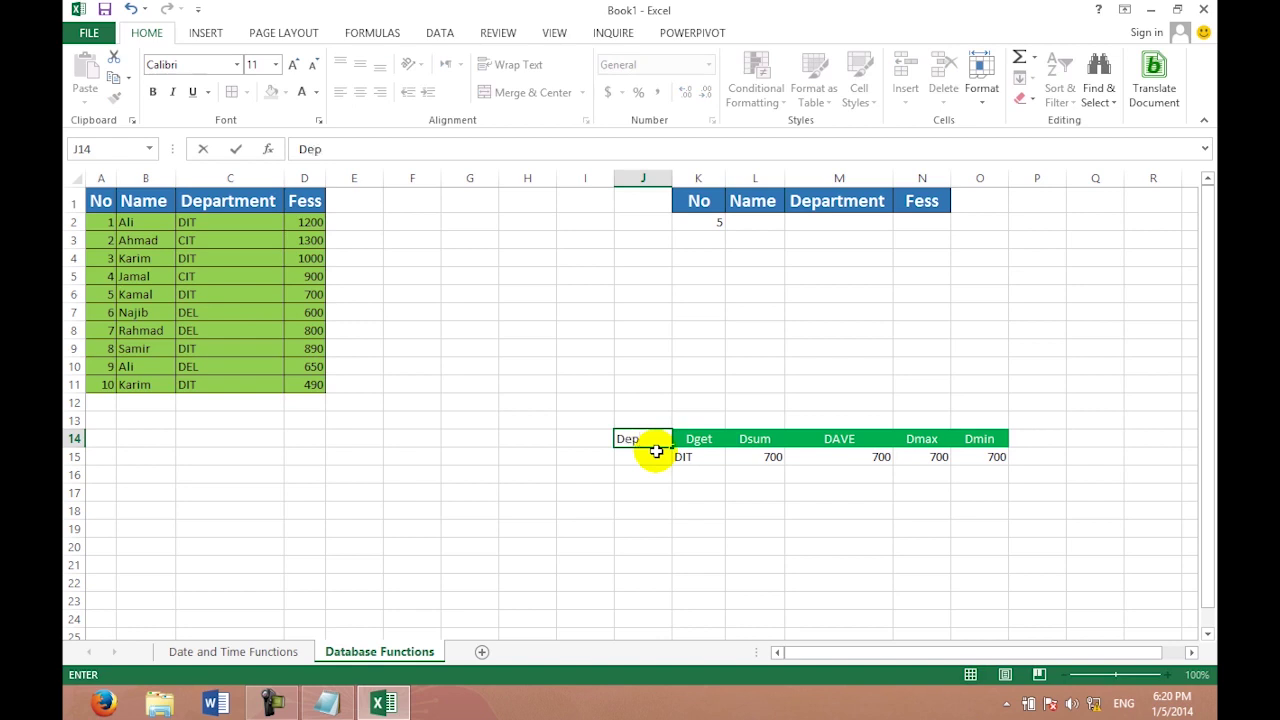
key(Return)
drag(686, 438, 622, 438)
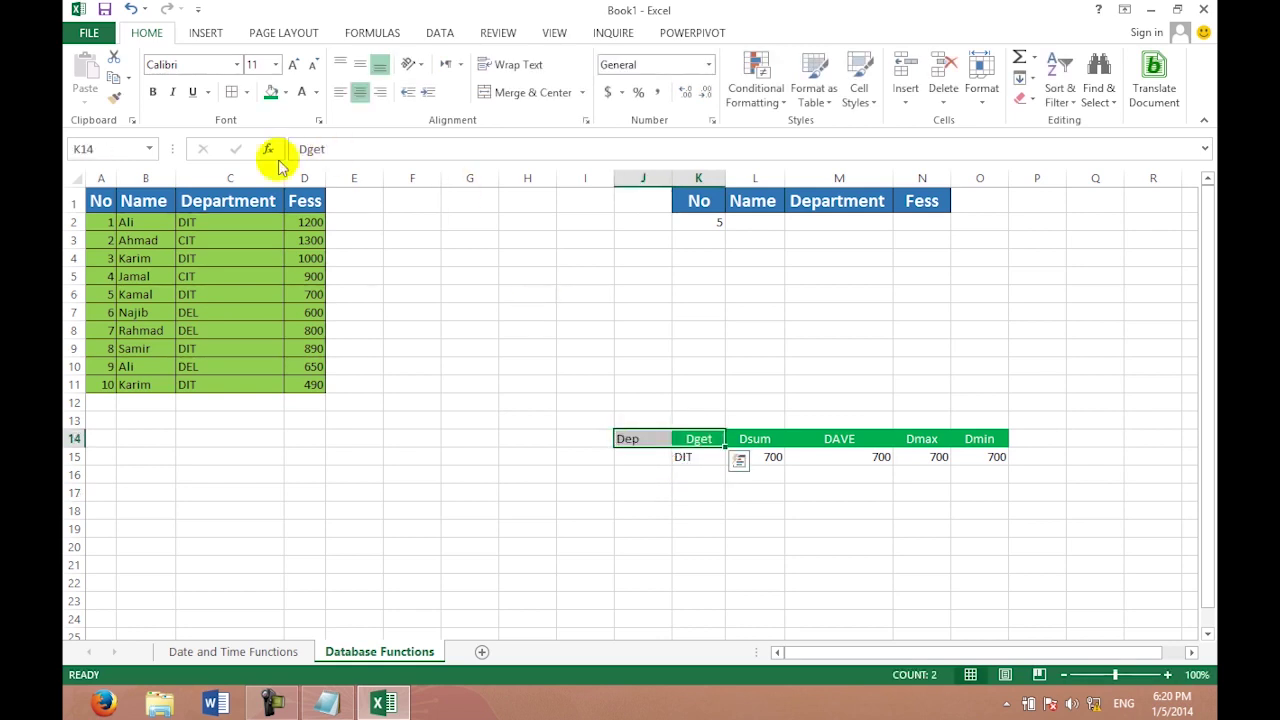
click(270, 91)
click(302, 92)
click(572, 322)
Enter =dget(A1:D20,C1,K1:N2) in J15 as a trial department lookup.
click(656, 457)
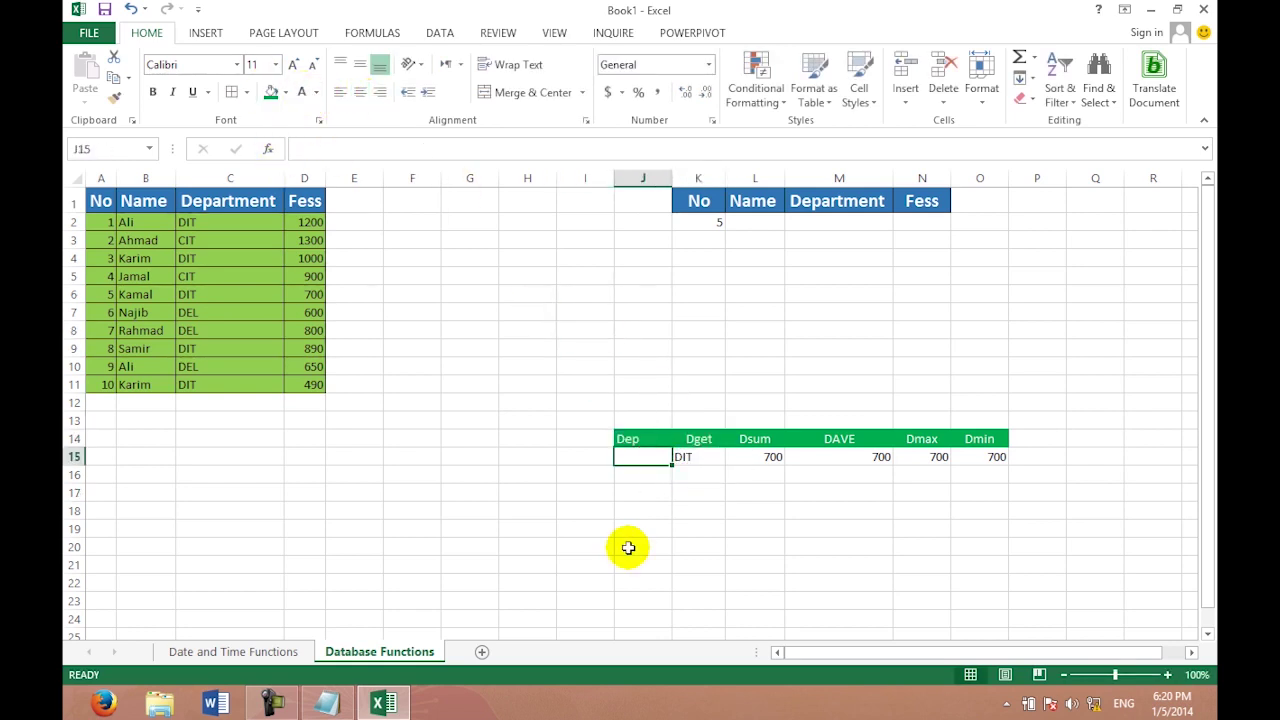
text(=dg)
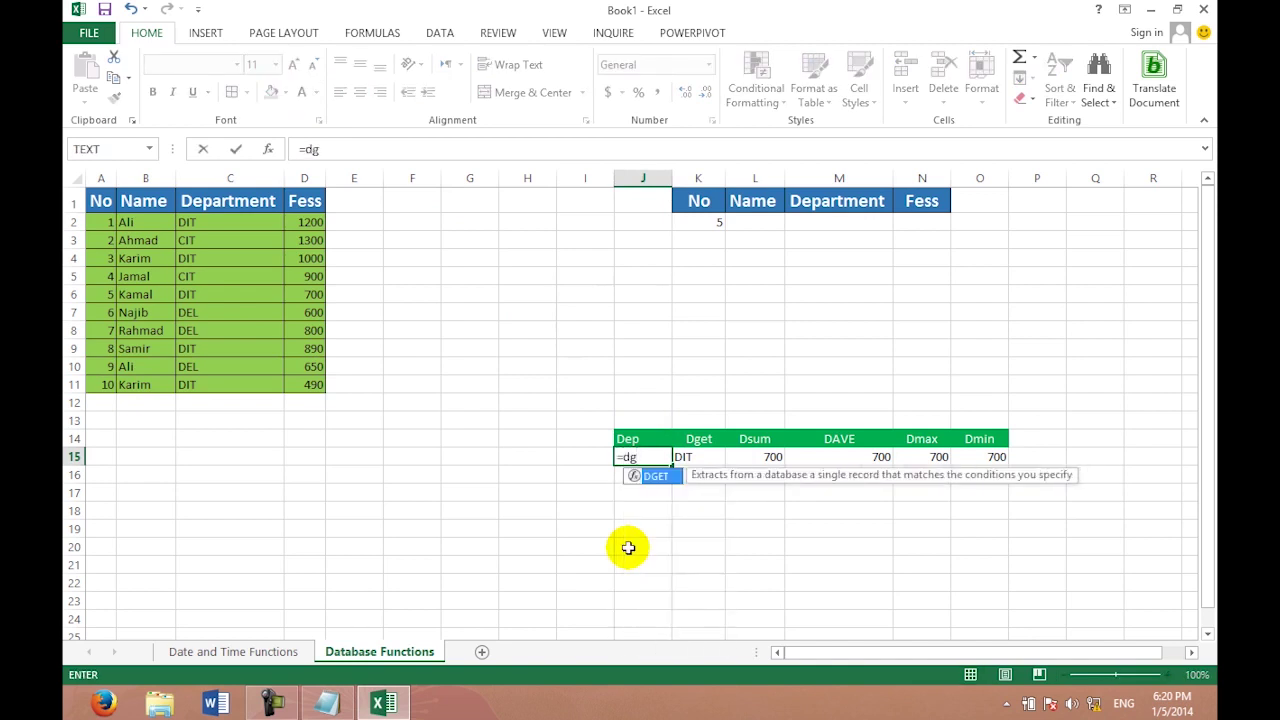
text(et()
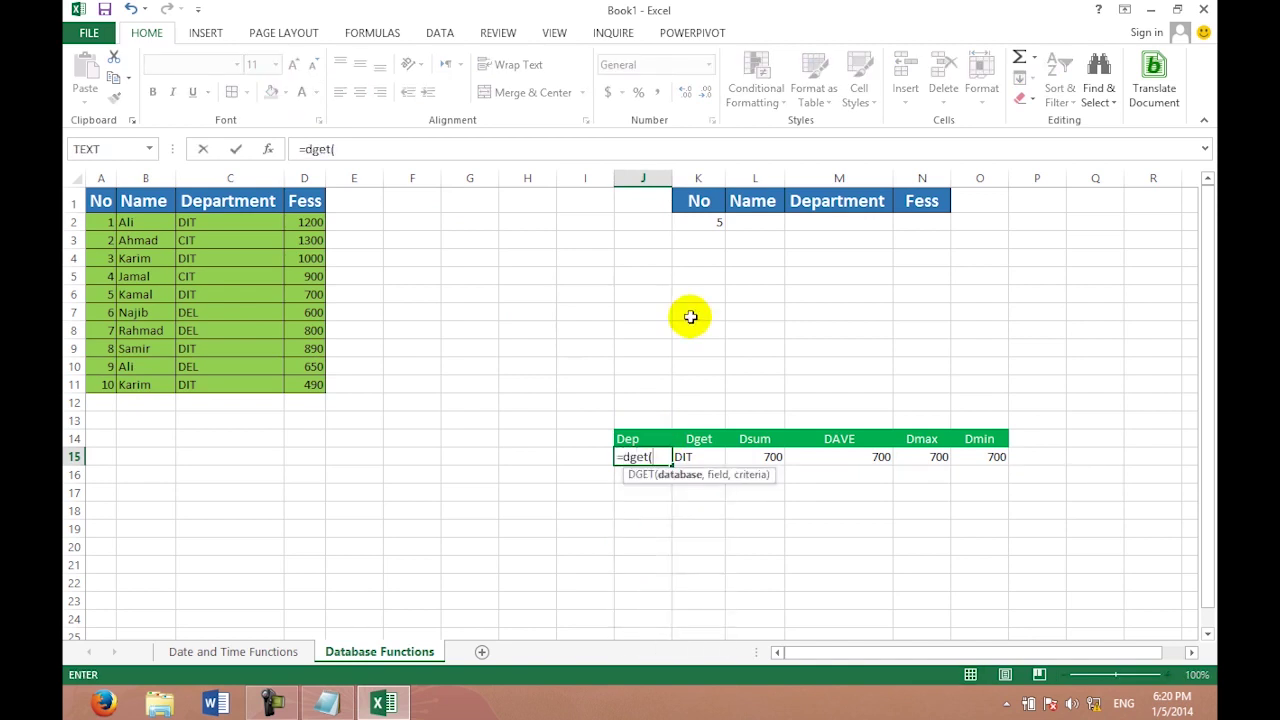
mouse_move(100, 201)
mouse_down()
mouse_move(309, 497)
mouse_move(309, 554)
mouse_up()
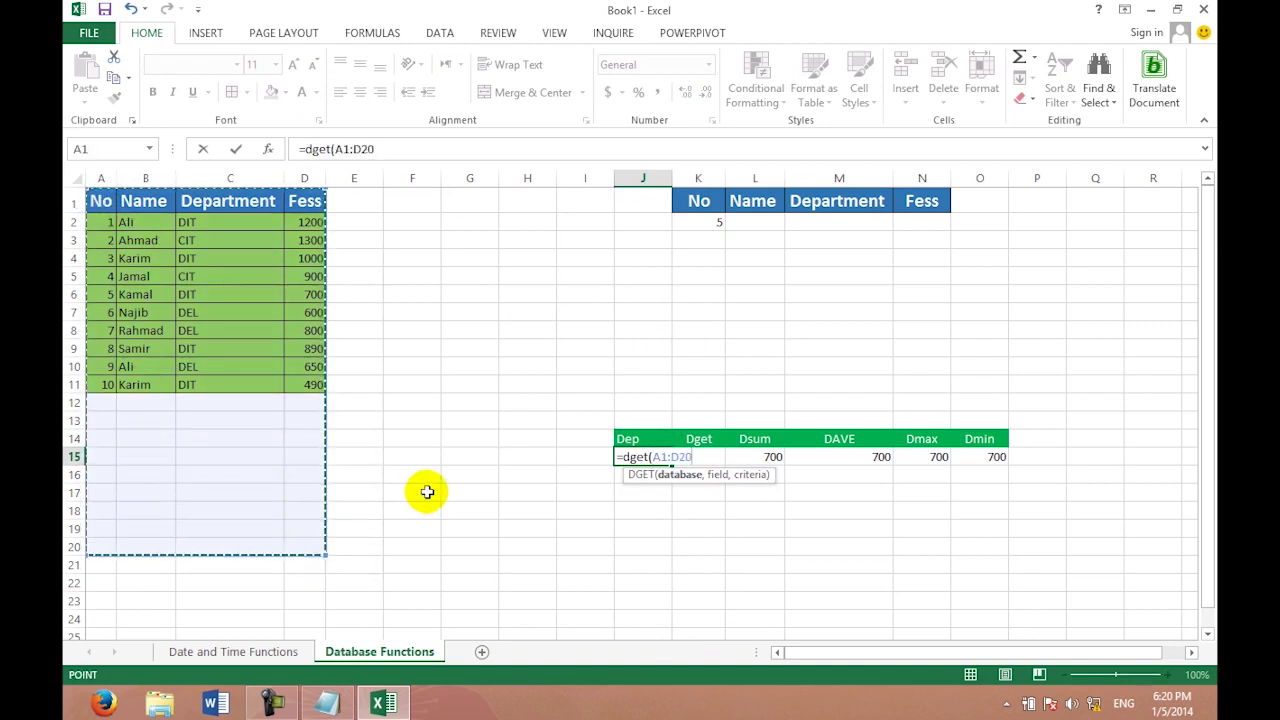
text(,)
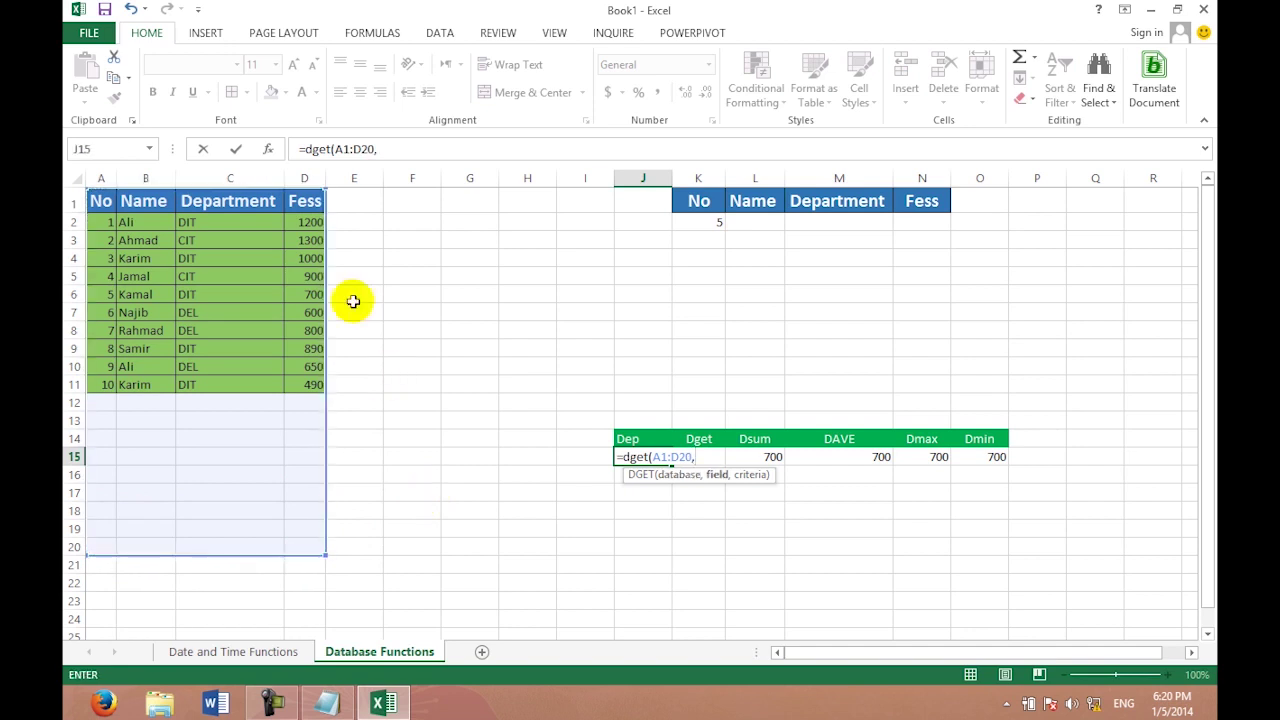
click(238, 200)
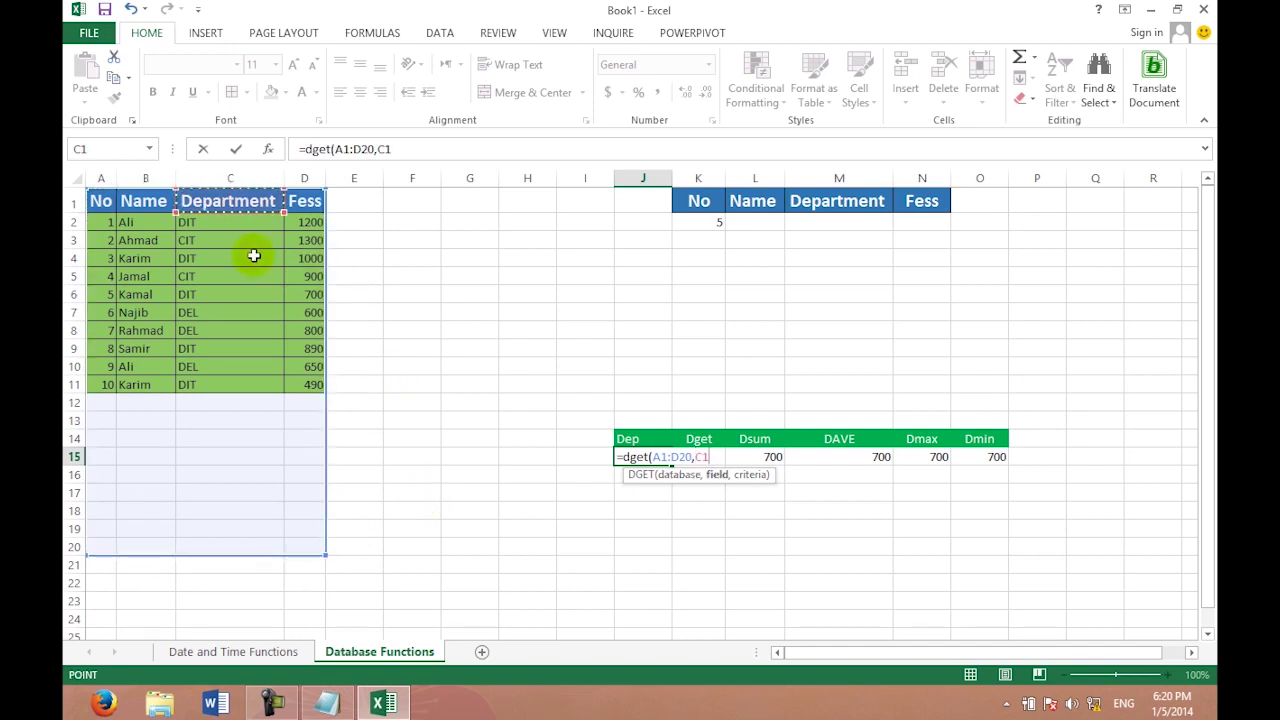
text(,)
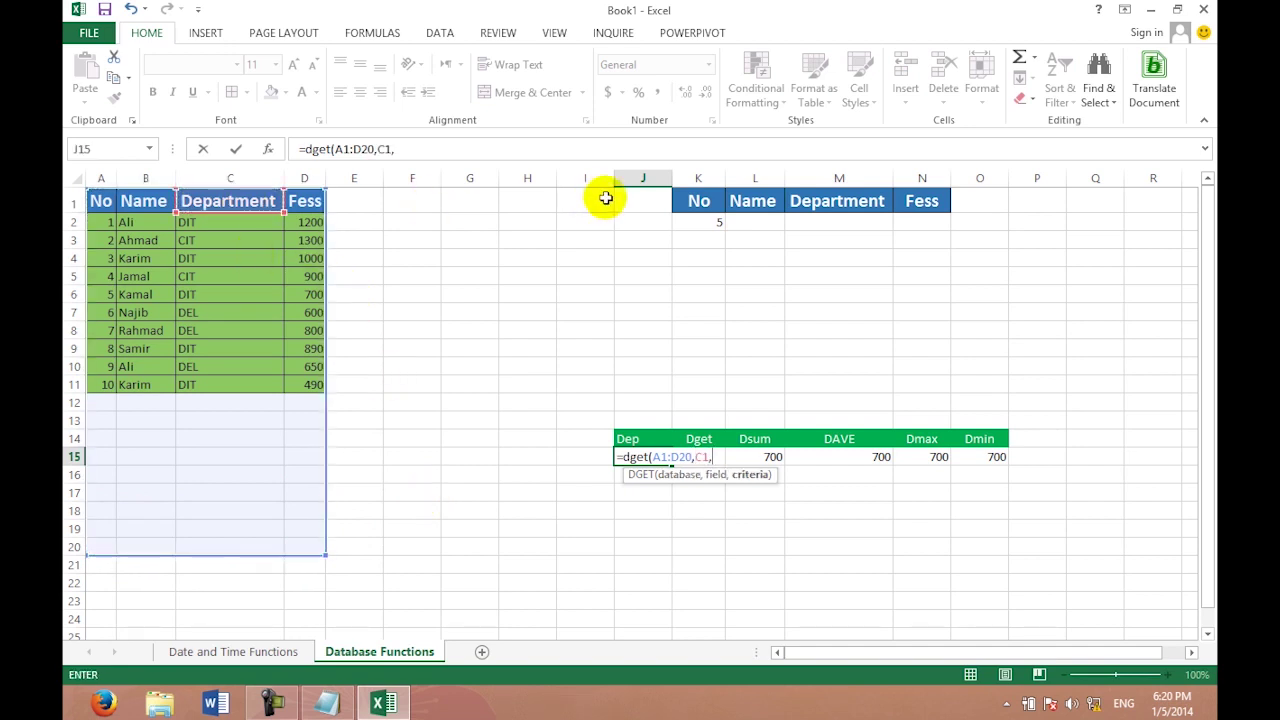
drag(699, 200, 919, 217)
text())
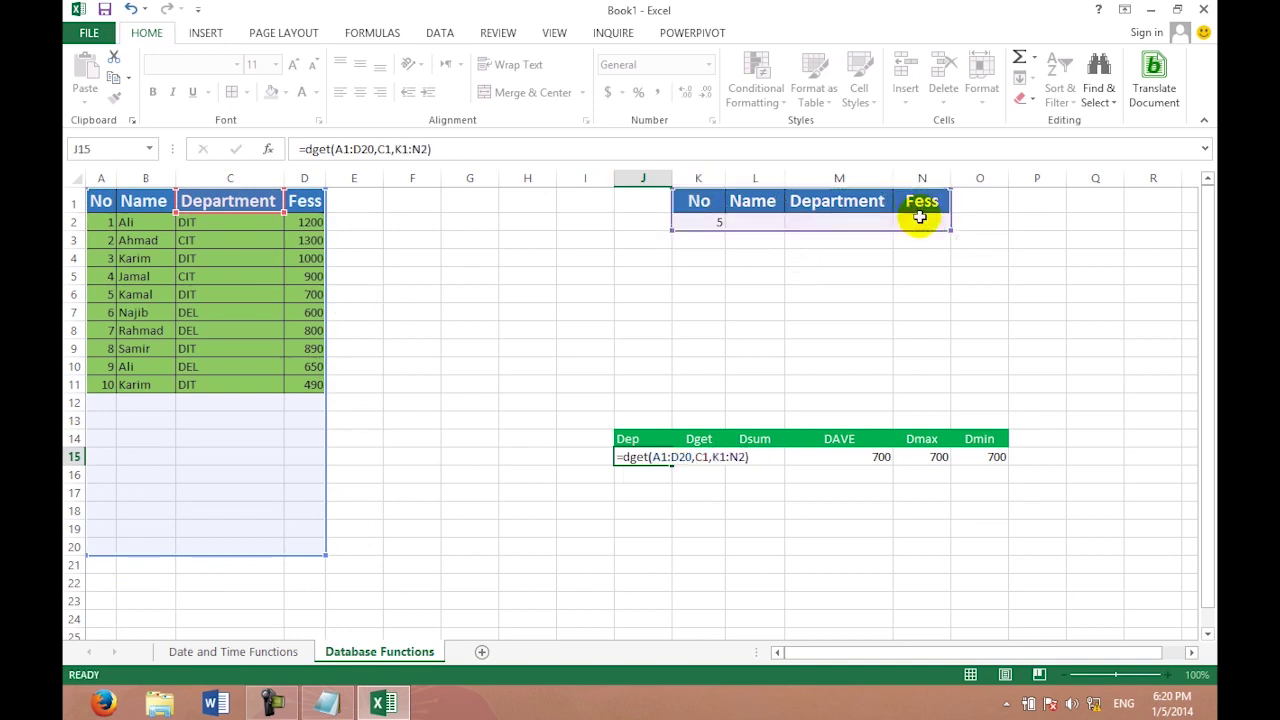
key(Return)
click(1082, 274)
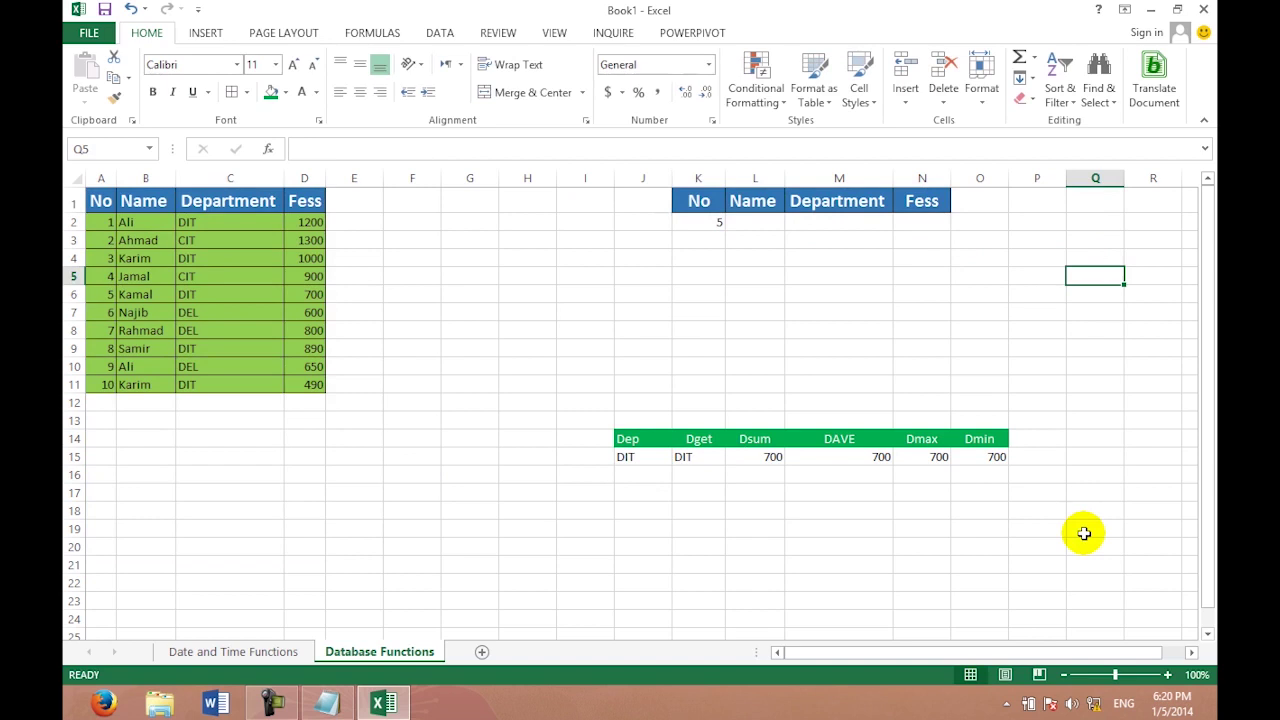
click(706, 459)
click(706, 459)
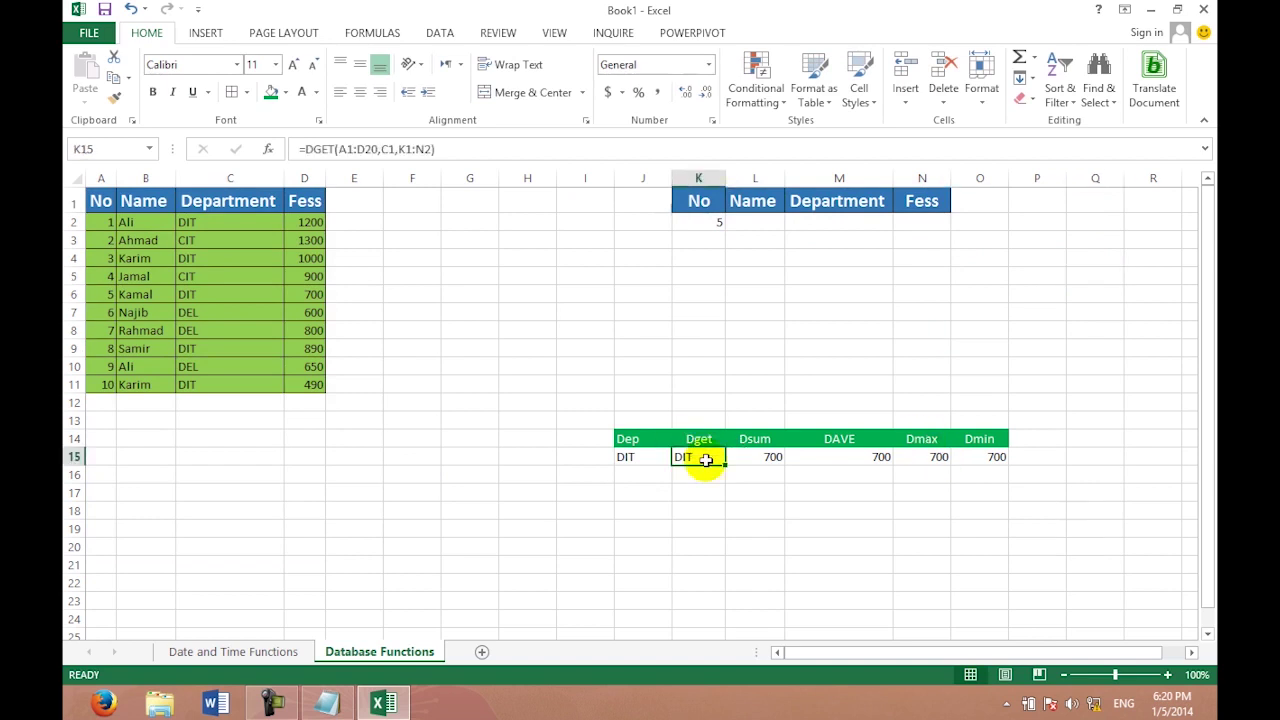
Delete the trial column J so criteria and results shift one column left.
click(657, 437)
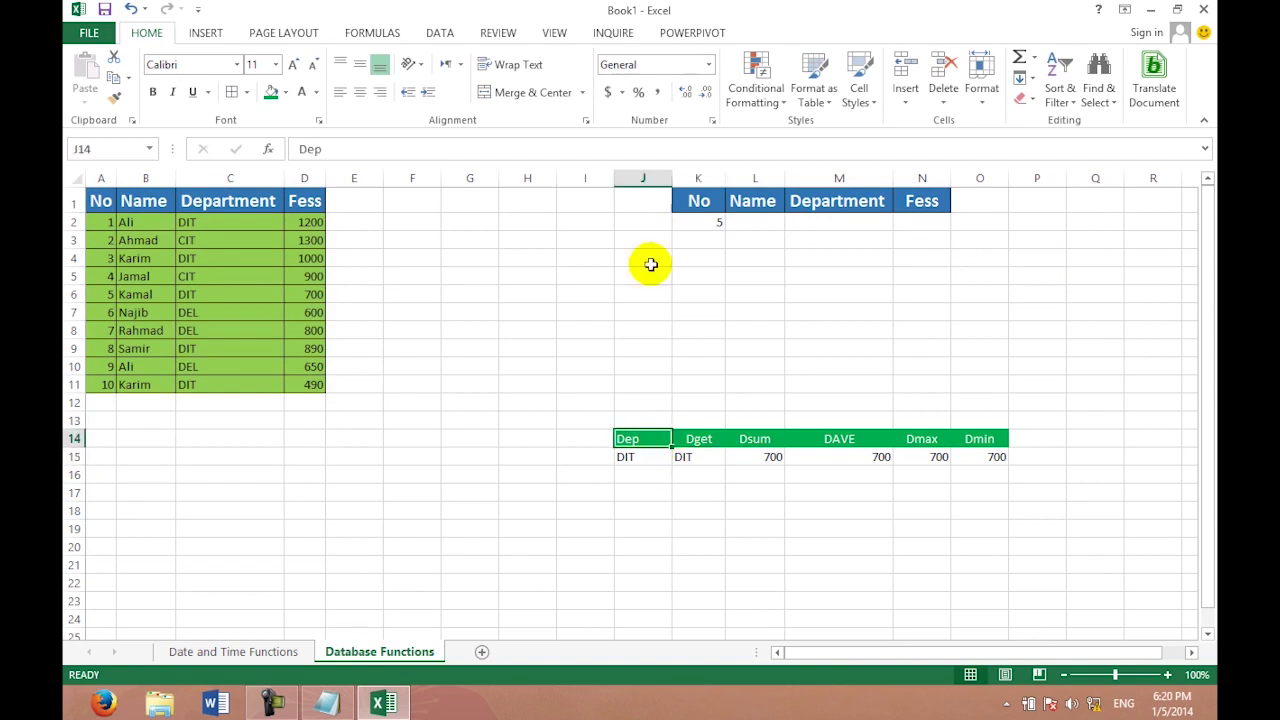
click(638, 178)
click(945, 88)
click(849, 277)
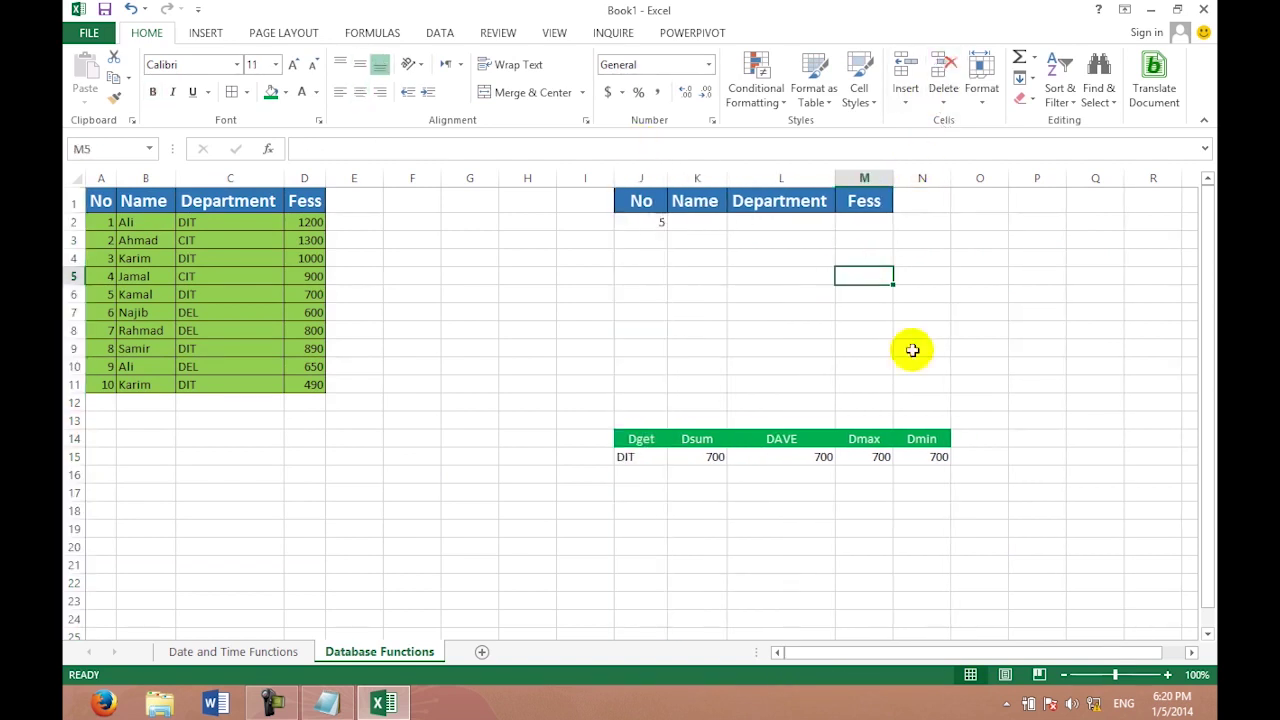
Clear the No criterion and enter dit as the Department criterion in L2.
click(652, 222)
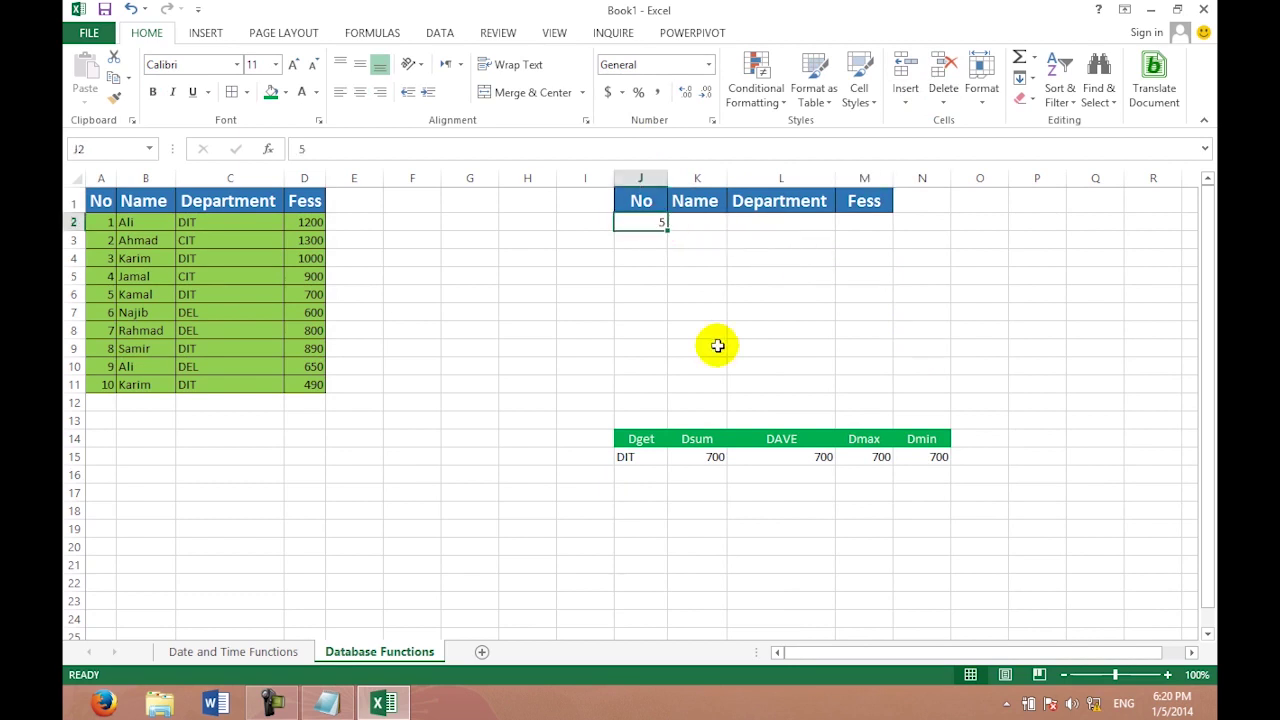
key(Delete)
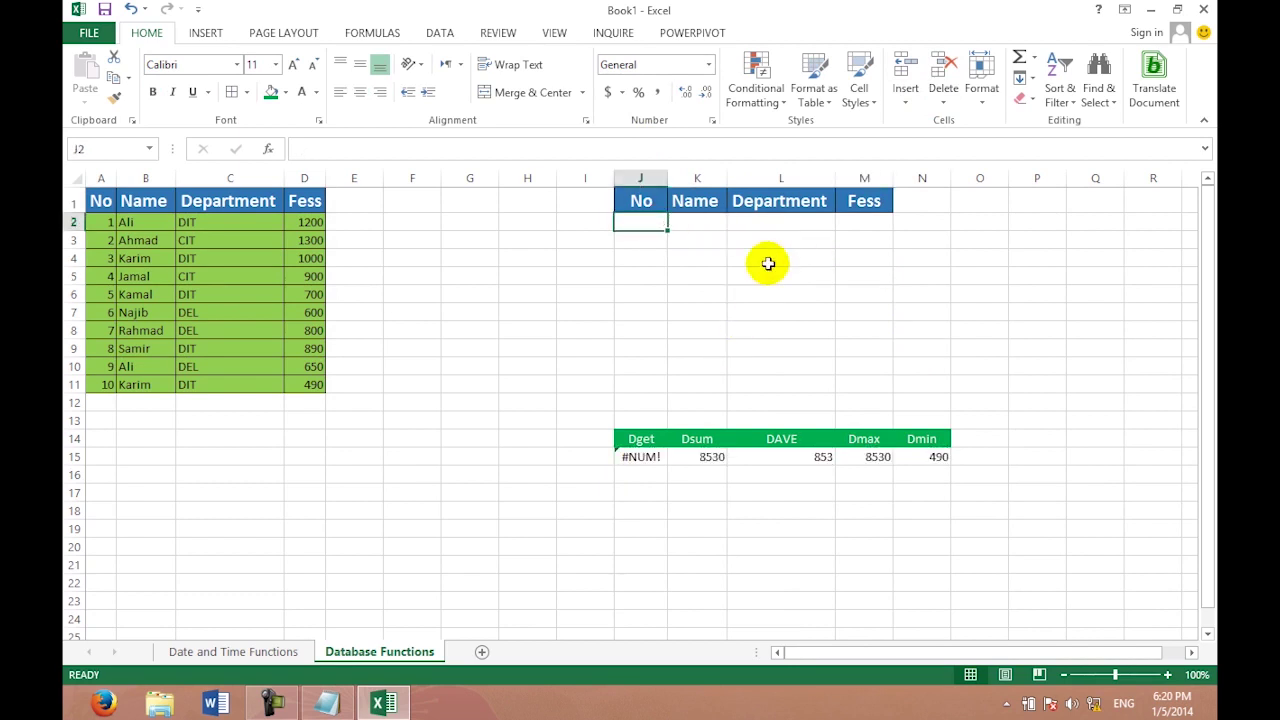
click(778, 220)
text(dit)
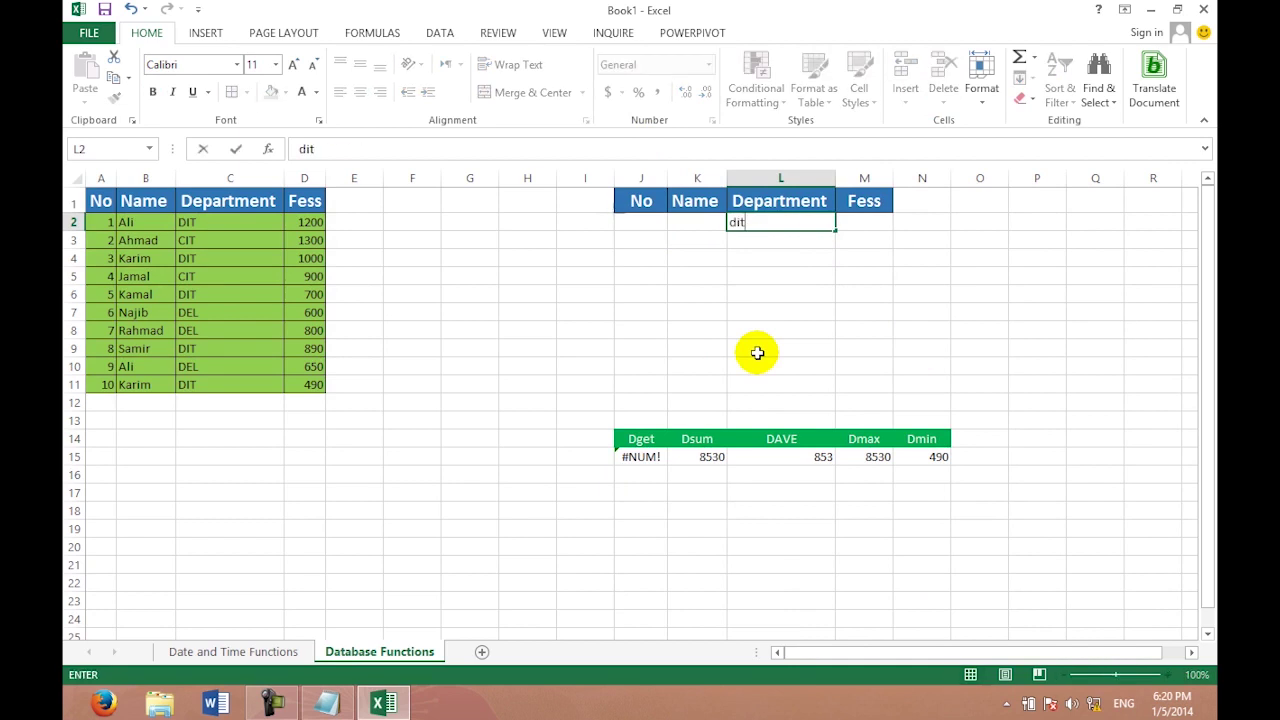
key(Return)
click(880, 528)
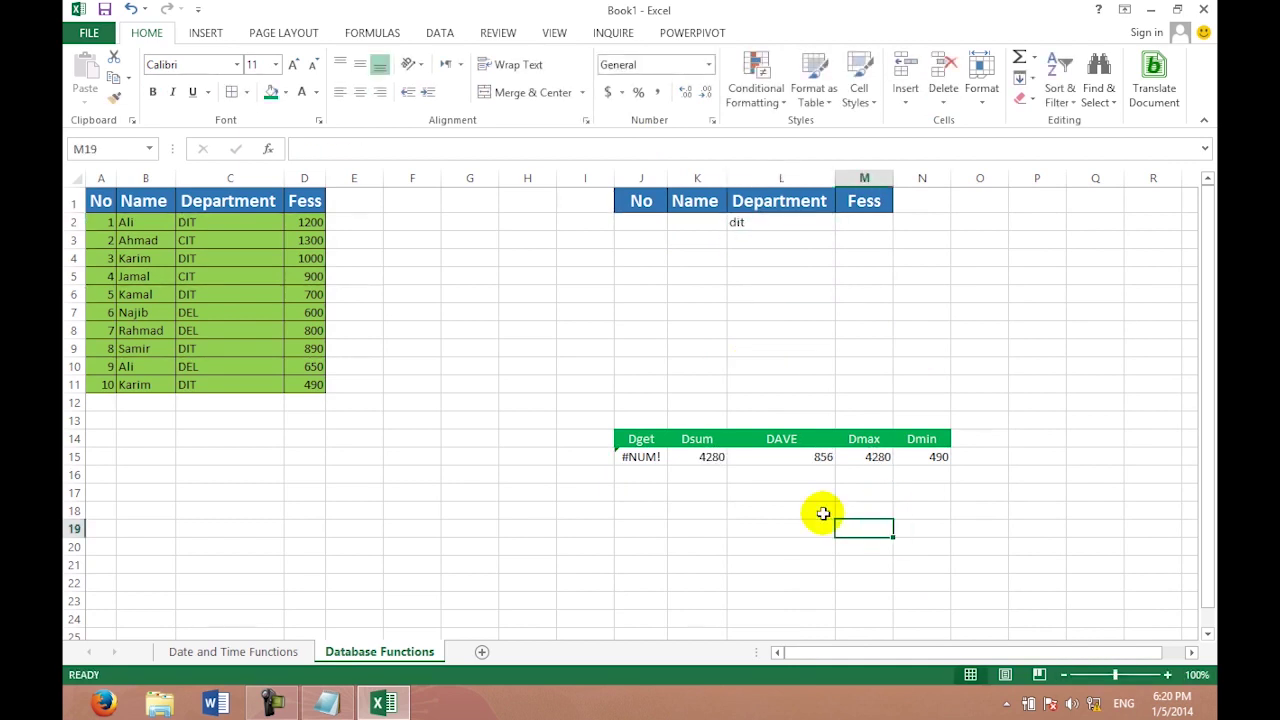
Review the Dsum, DAVERAGE and Dmax results for dit, then clear the Department criterion.
click(706, 458)
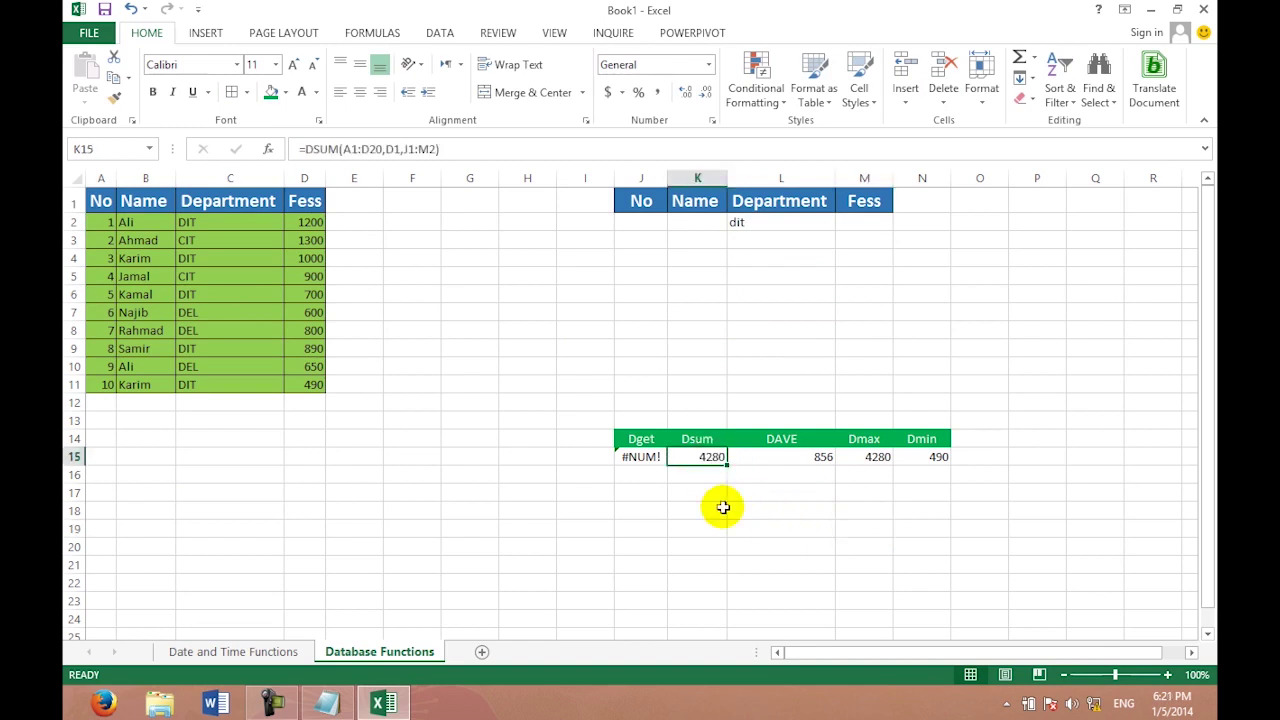
click(778, 227)
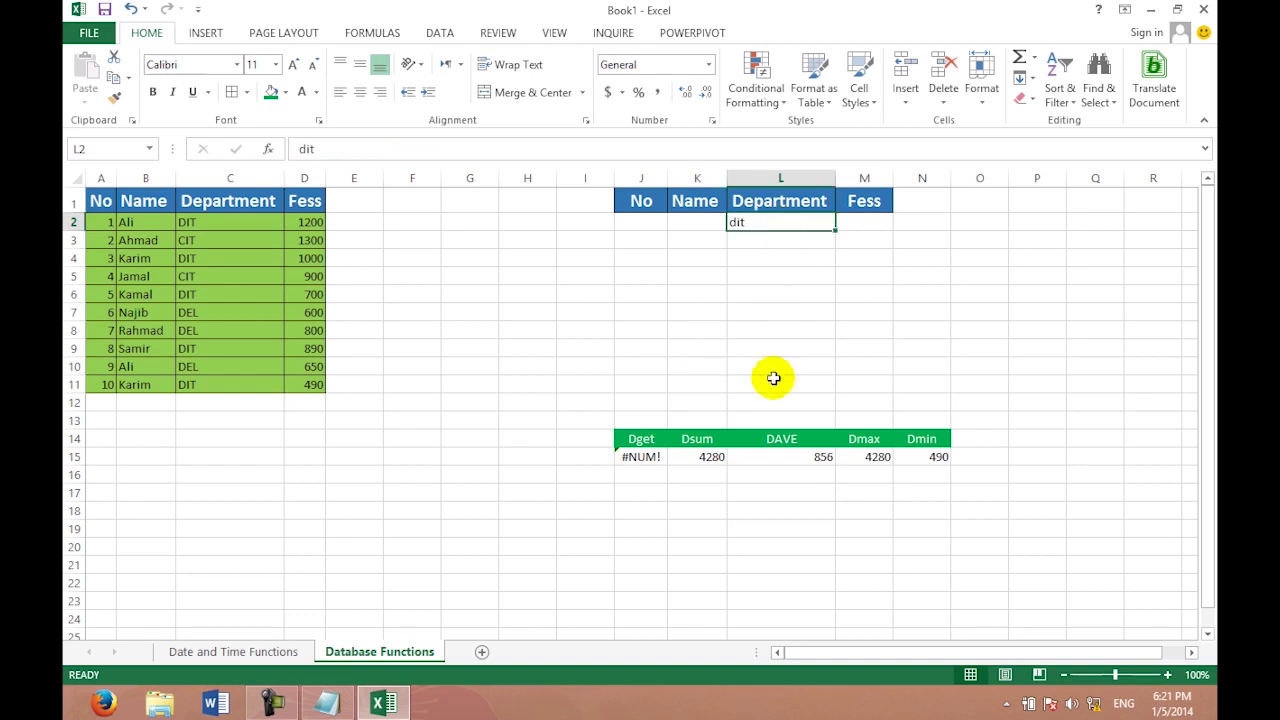
click(794, 461)
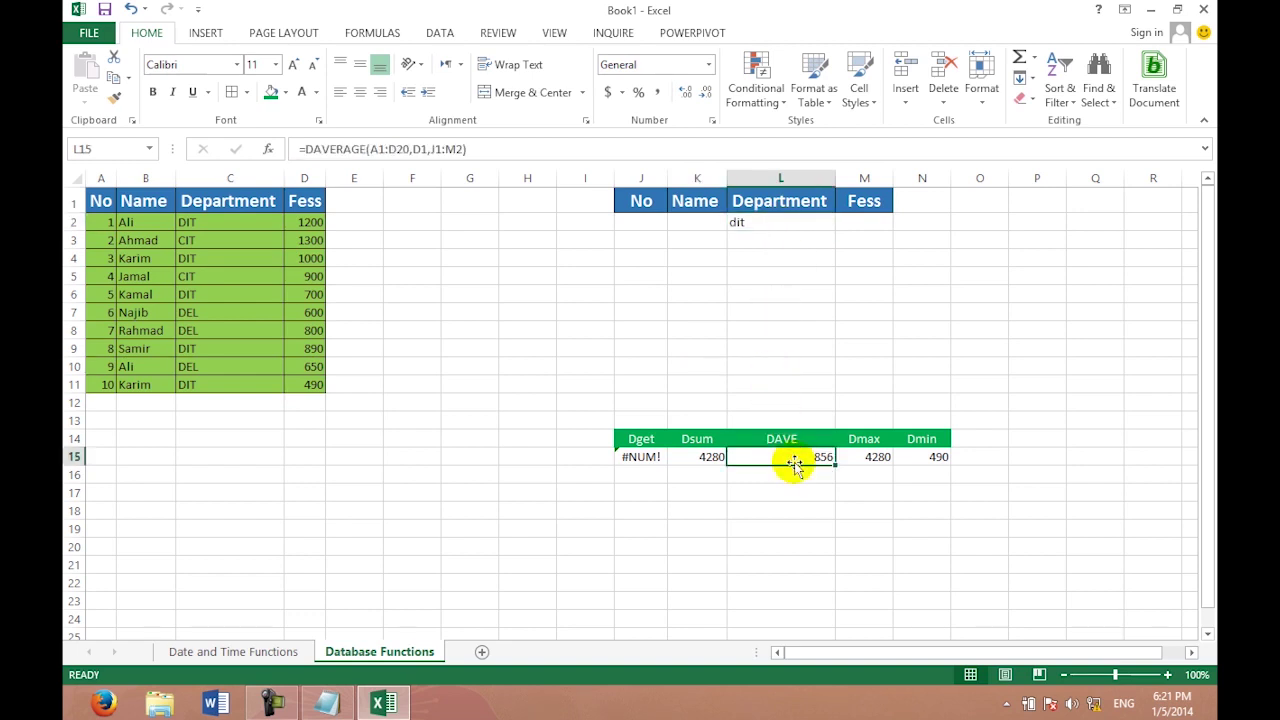
click(866, 457)
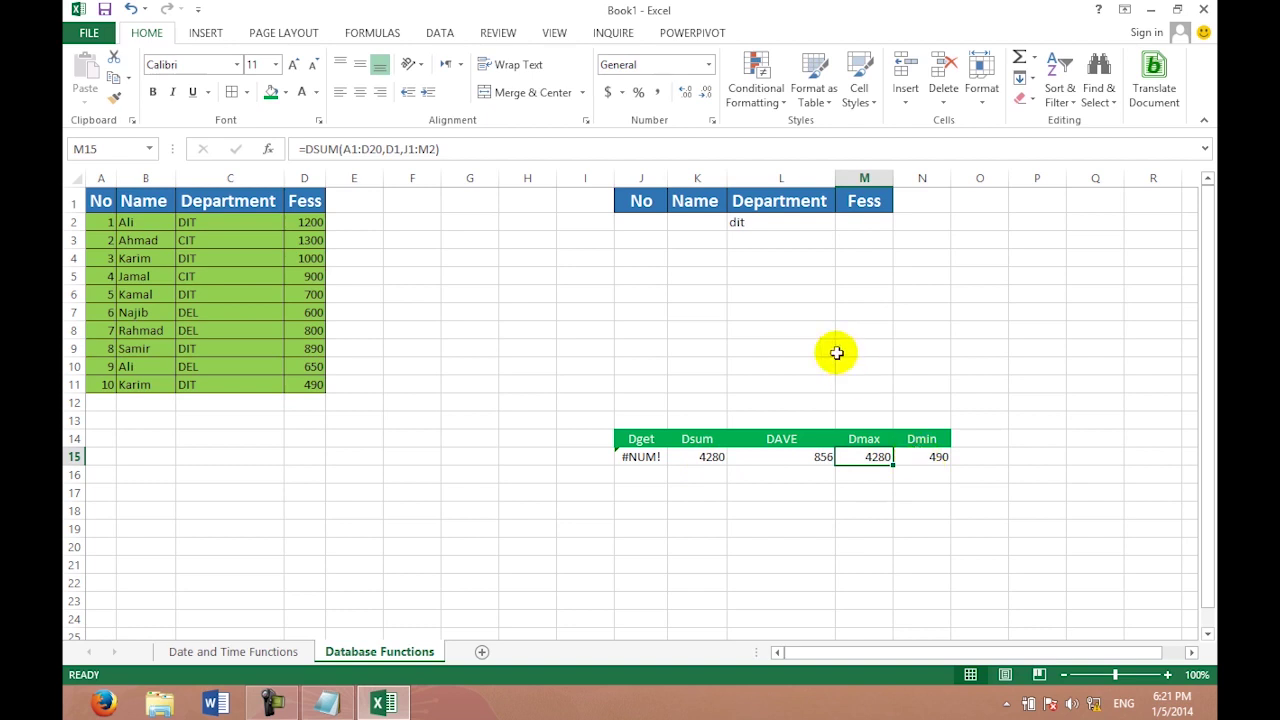
click(748, 223)
key(Delete)
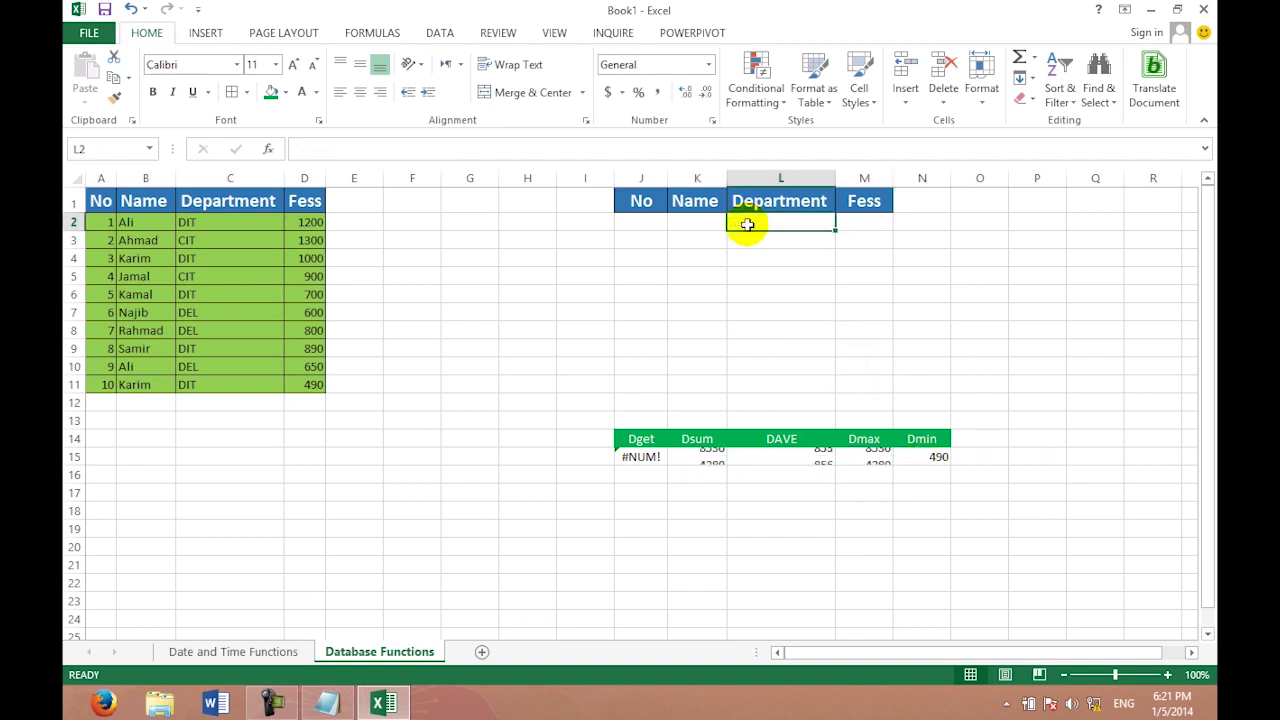
Enter 7 as the No criterion in J2, so results show DEL and 800 throughout.
click(869, 223)
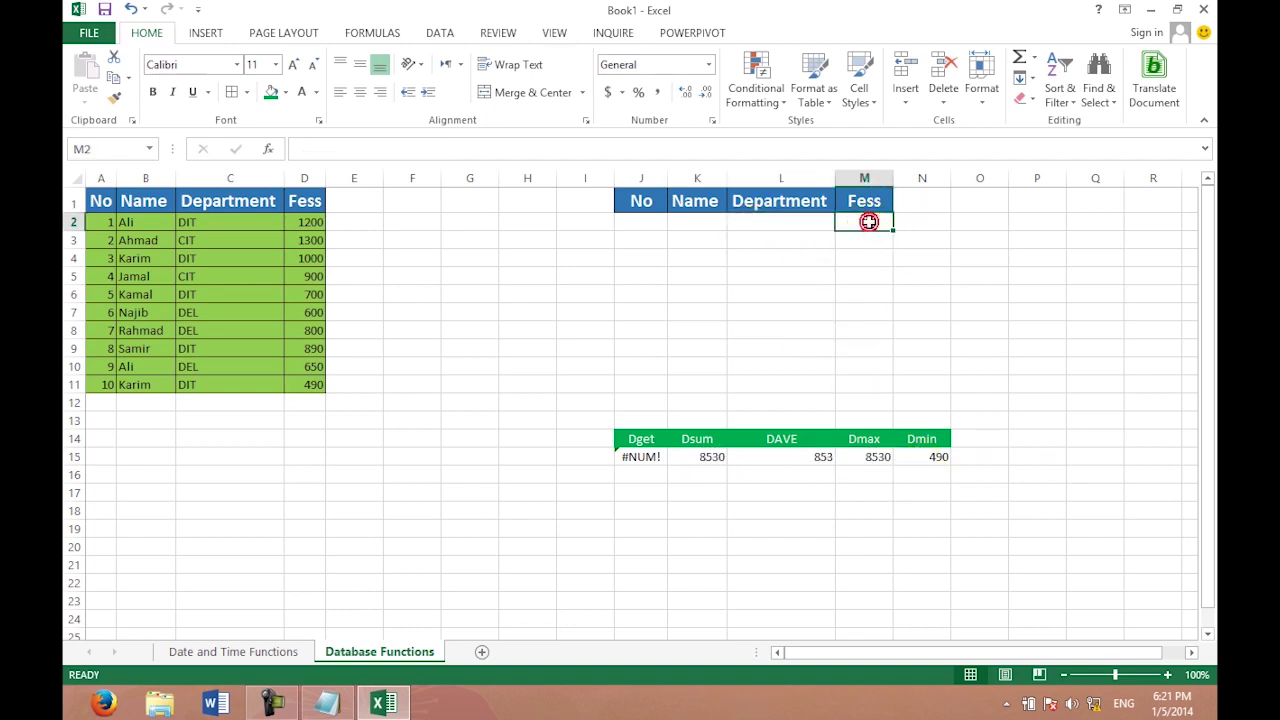
click(633, 224)
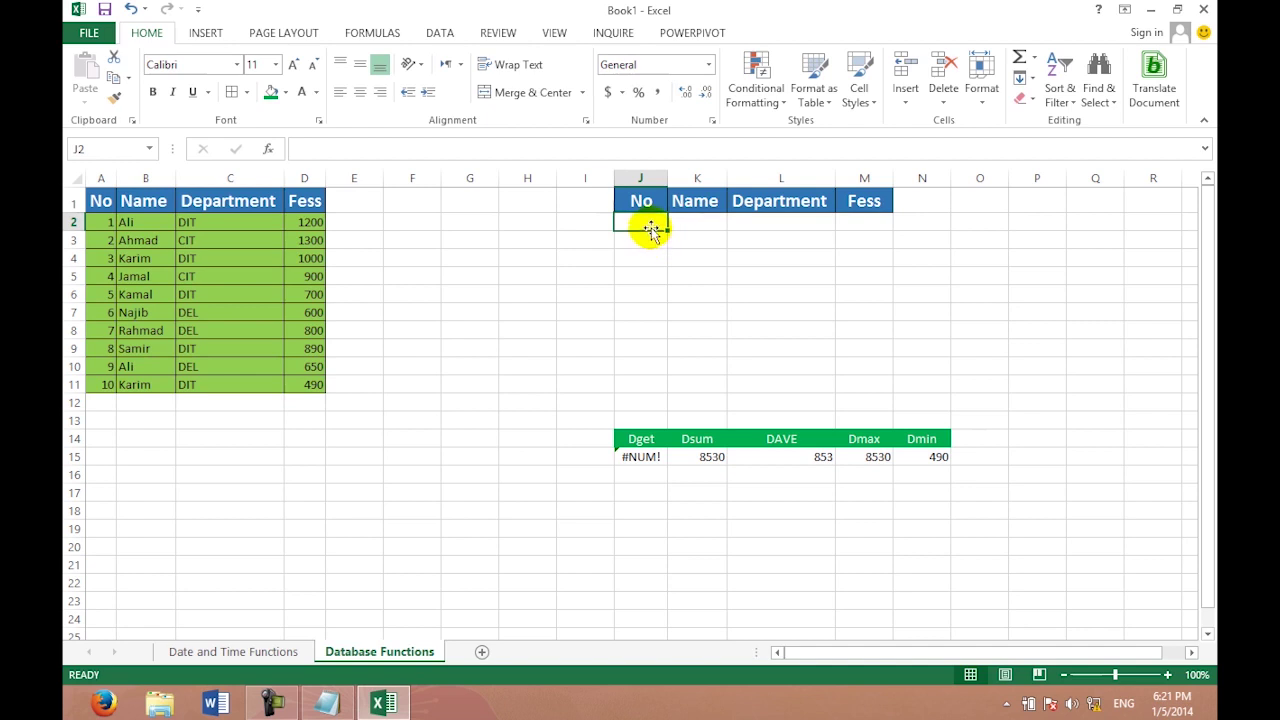
text(7)
key(Return)
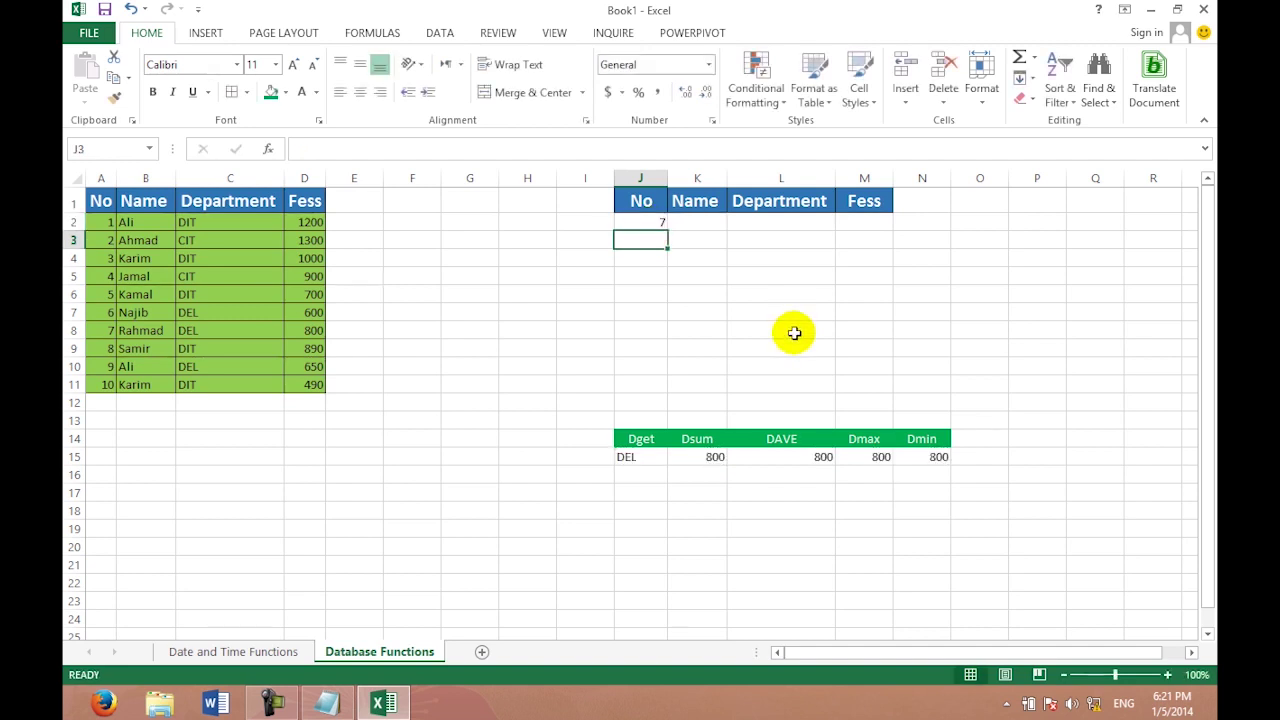
click(790, 330)
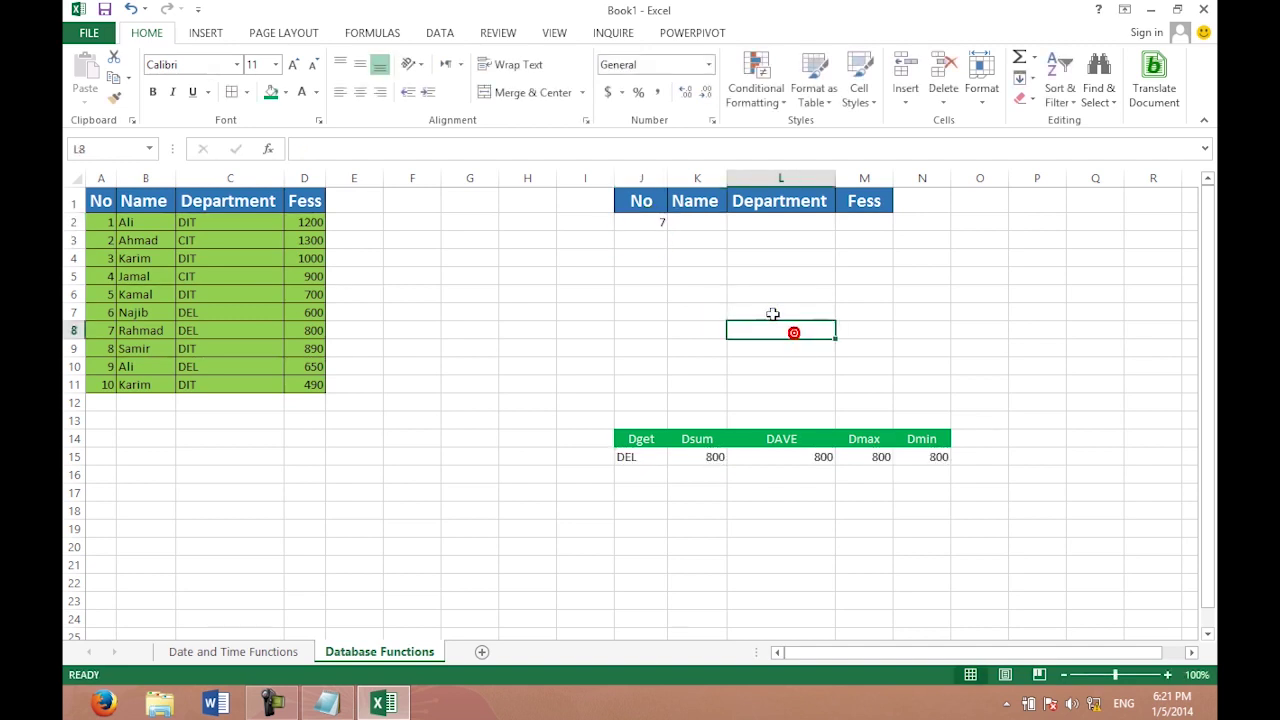
click(706, 458)
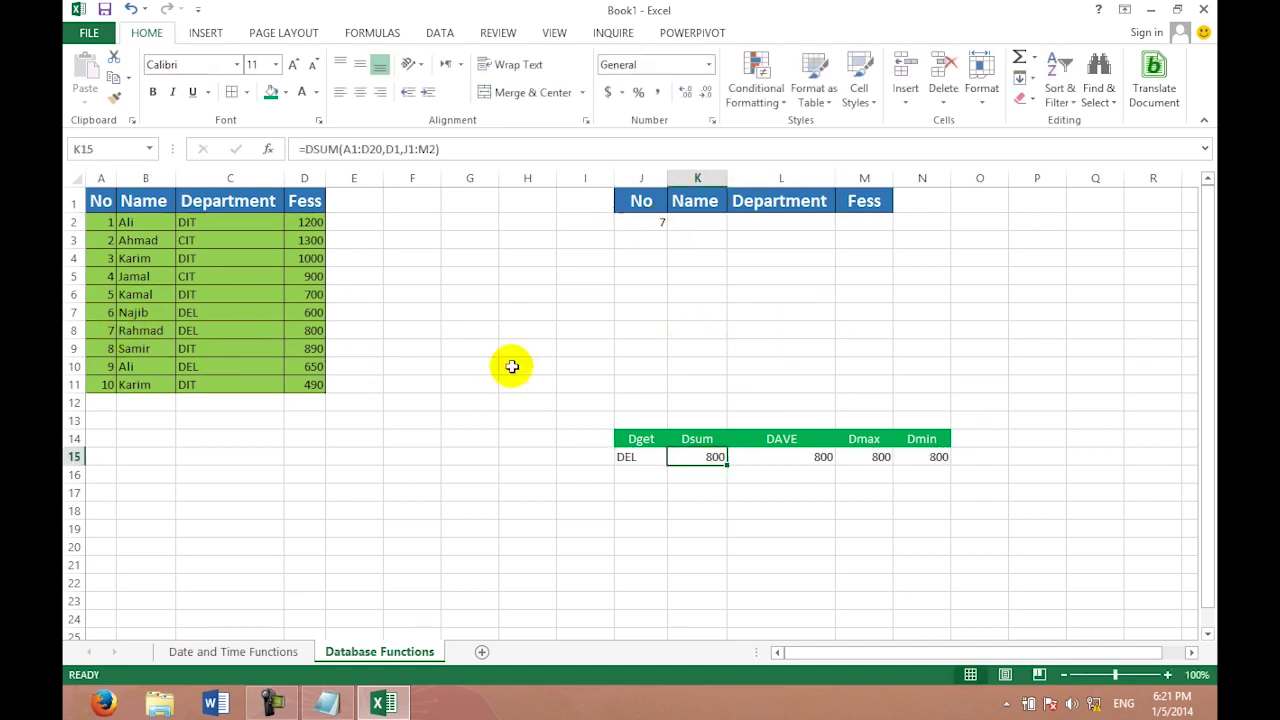
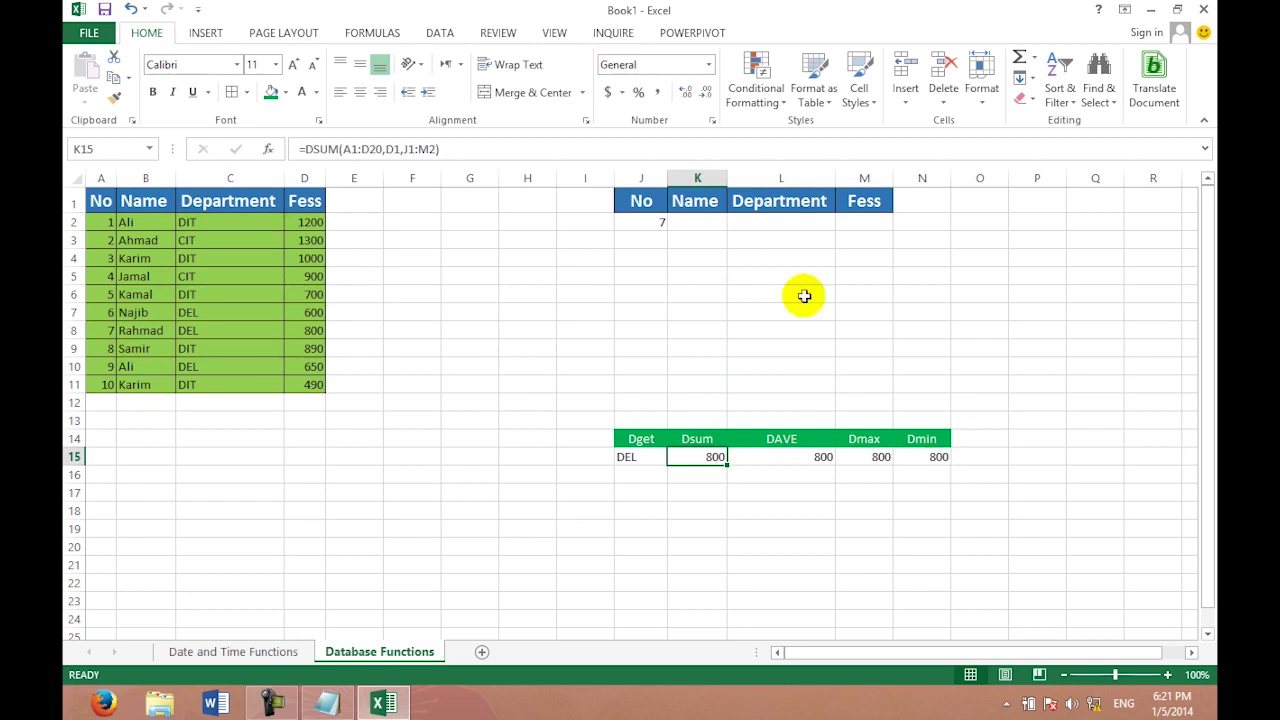
Clear the No criterion in J2 and enter the employee's name as the Name criterion in K2.
click(637, 219)
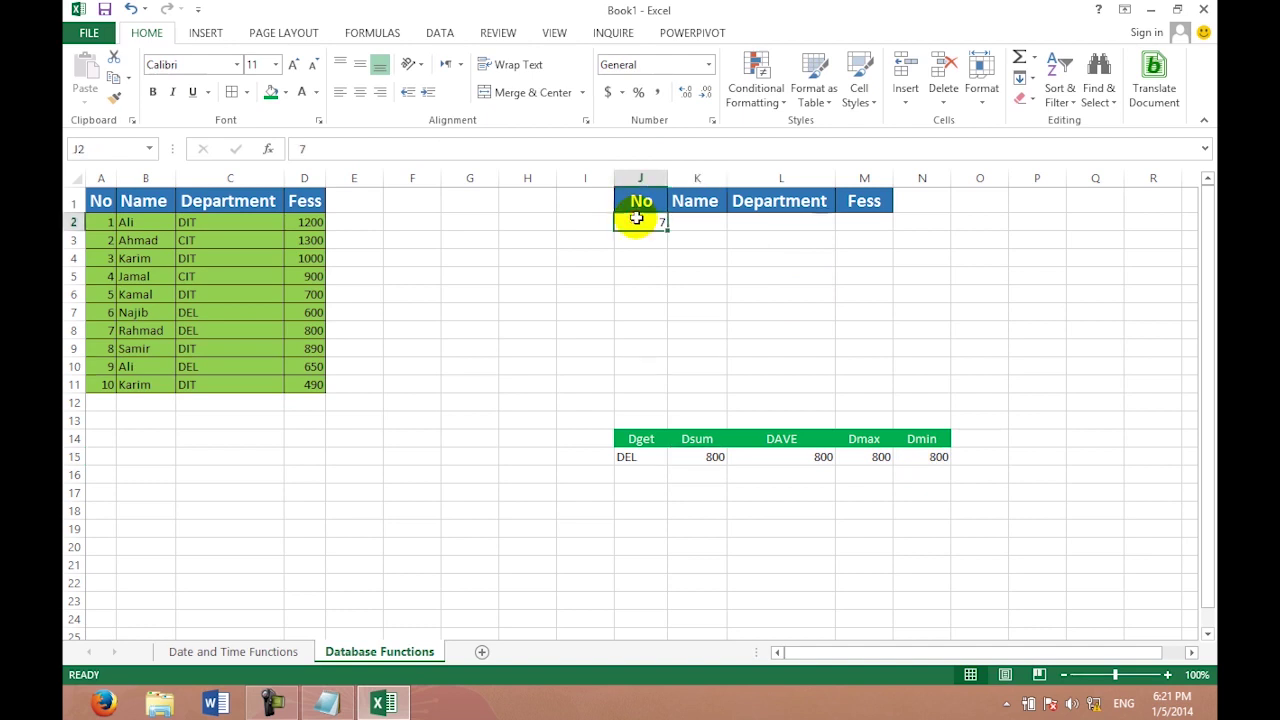
key(BackSpace)
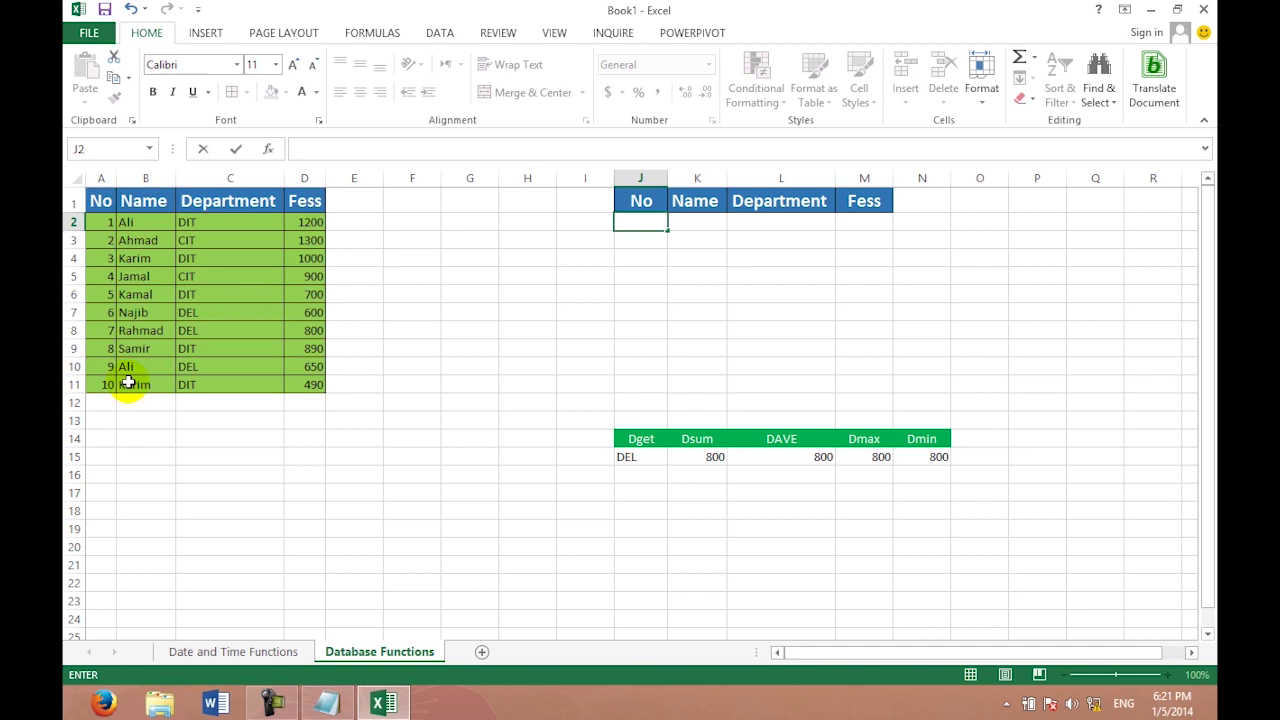
click(714, 221)
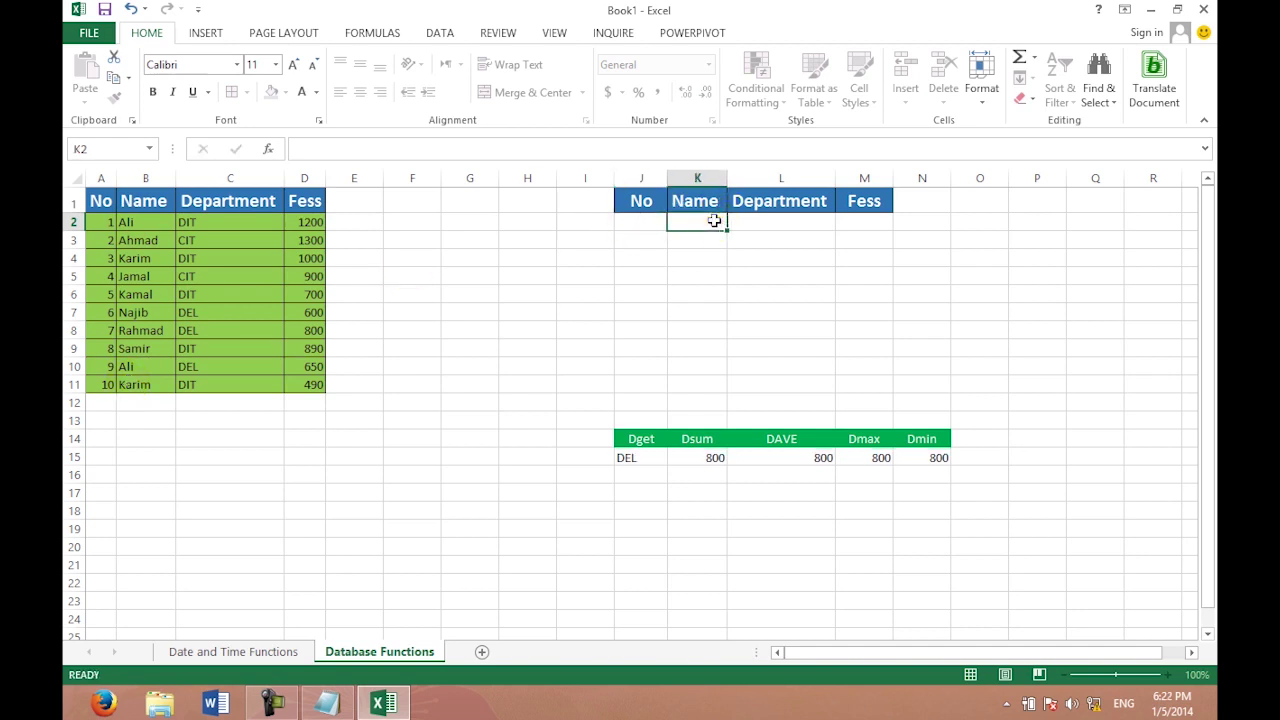
text(ali)
key(Return)
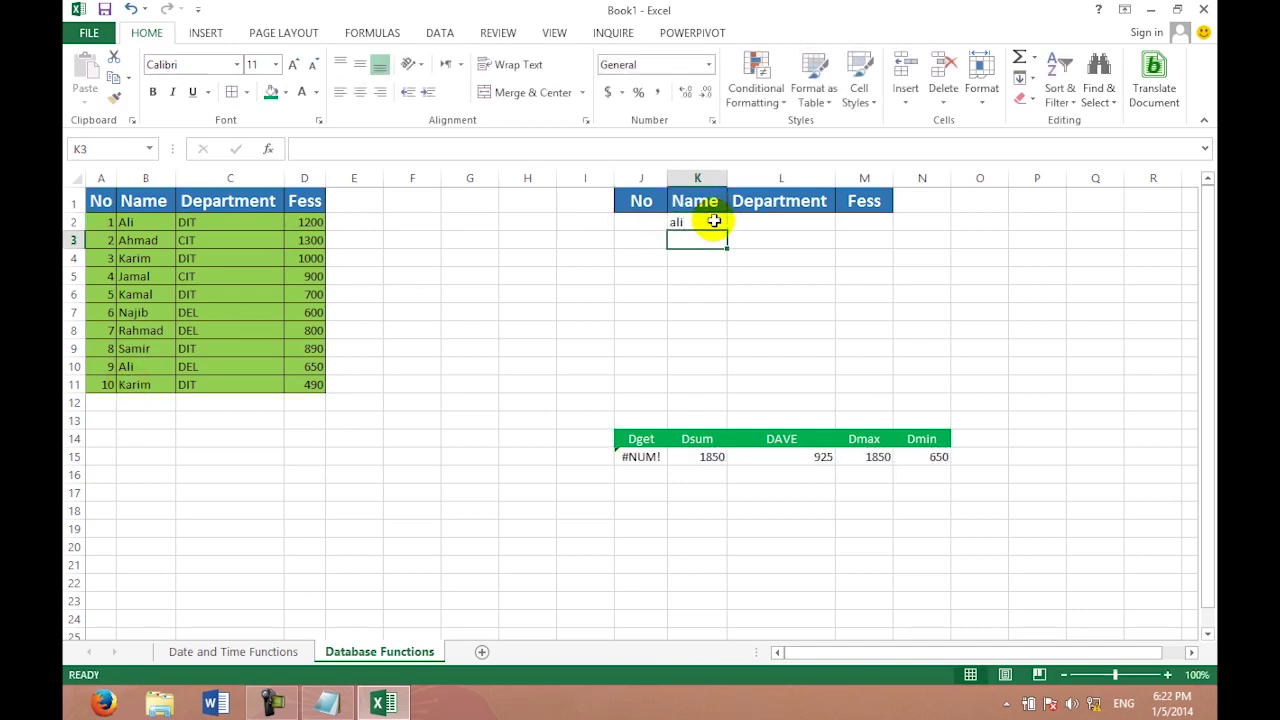
click(866, 271)
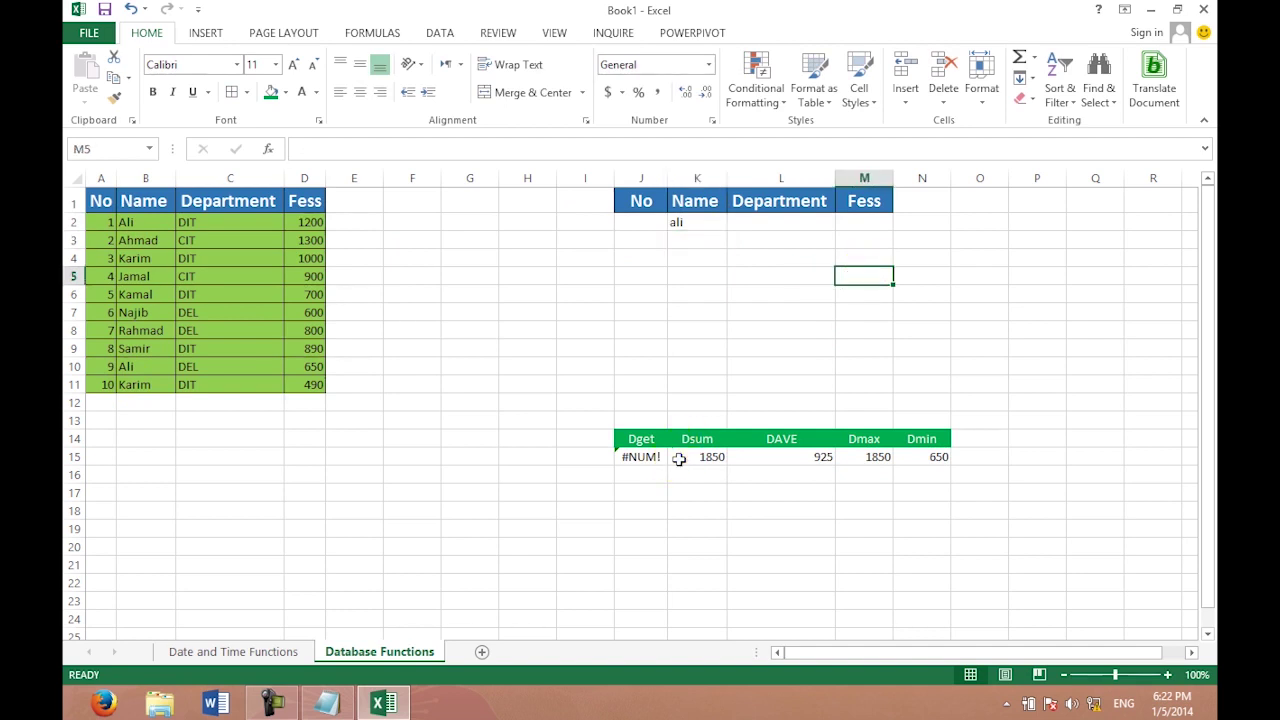
click(681, 460)
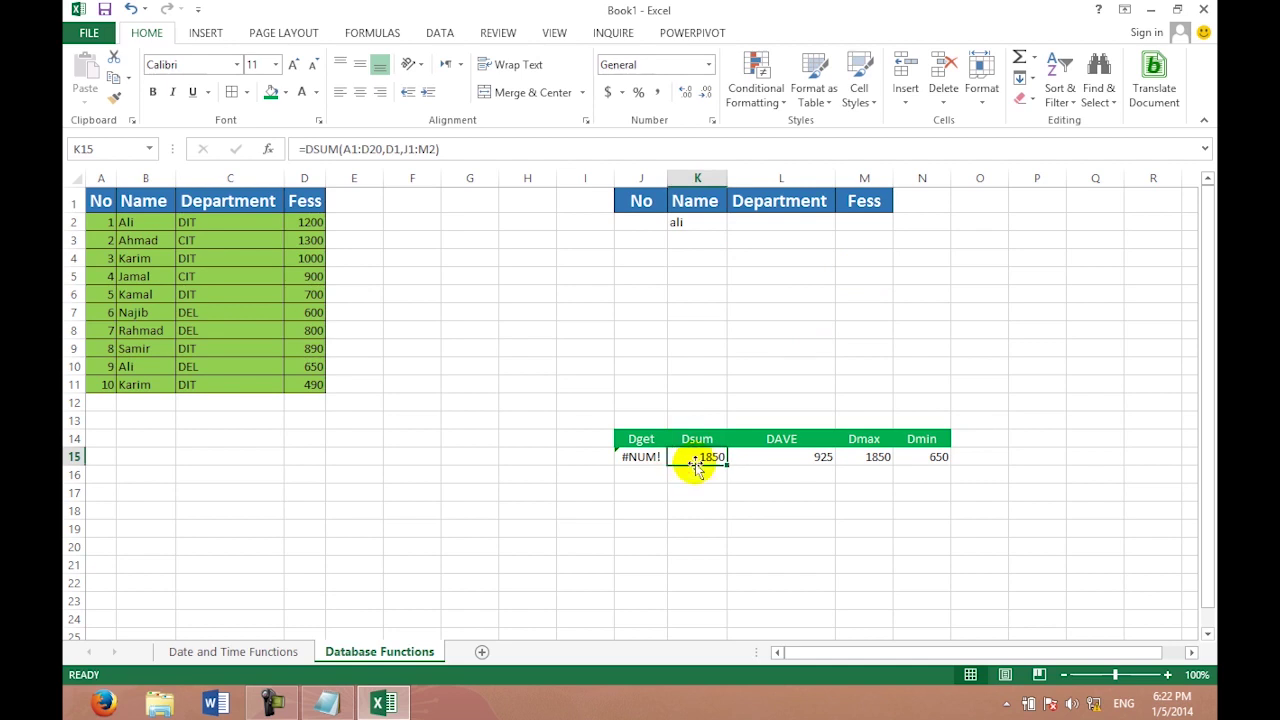
click(770, 470)
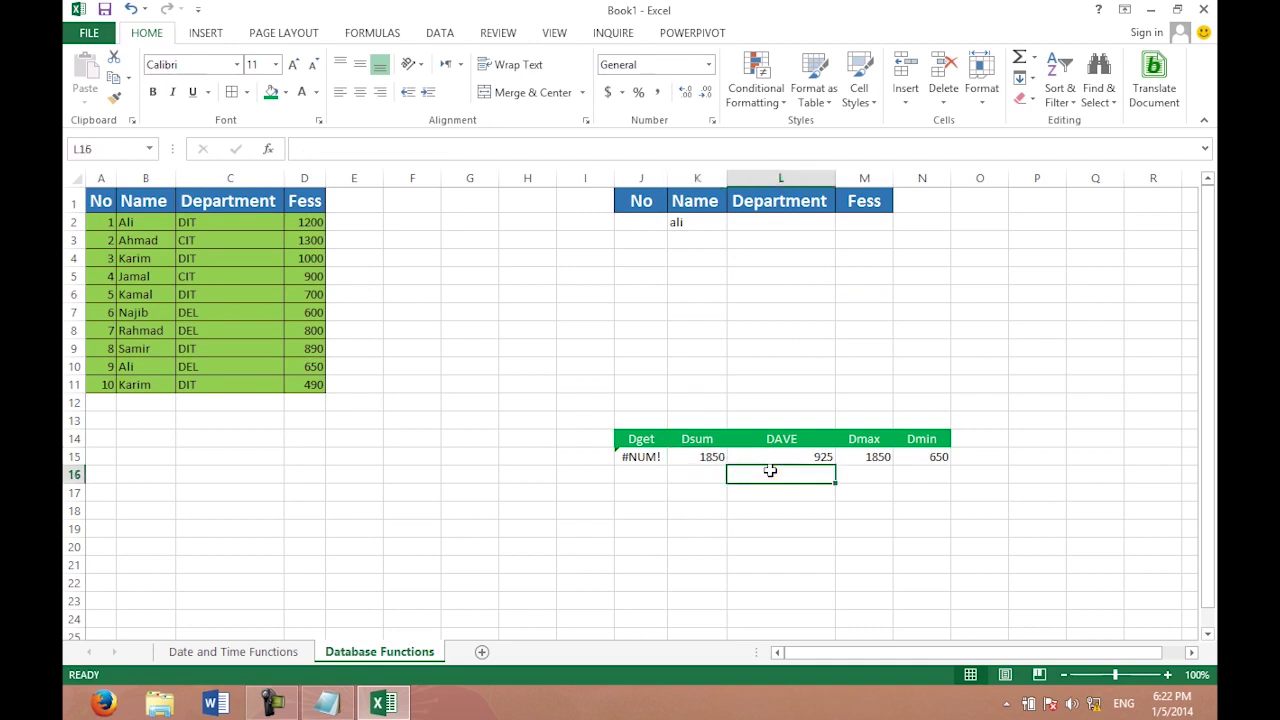
Set the No criterion in J2 to 9.
click(678, 221)
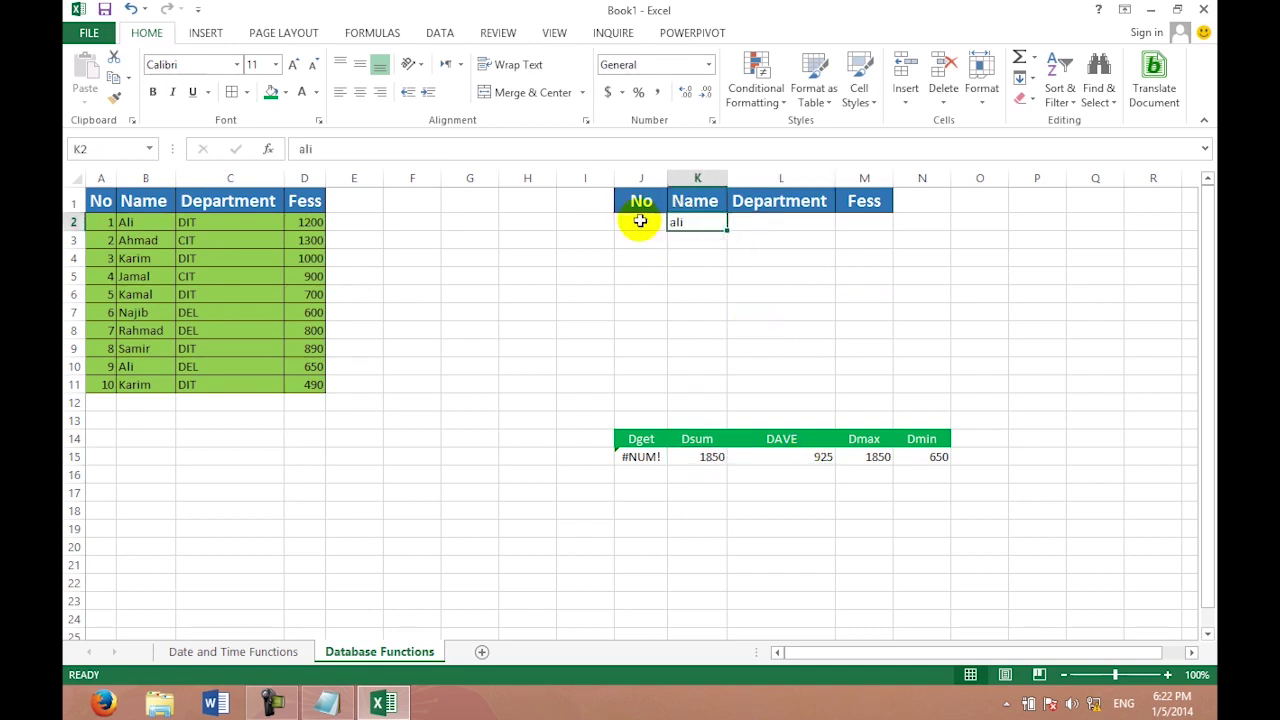
click(640, 221)
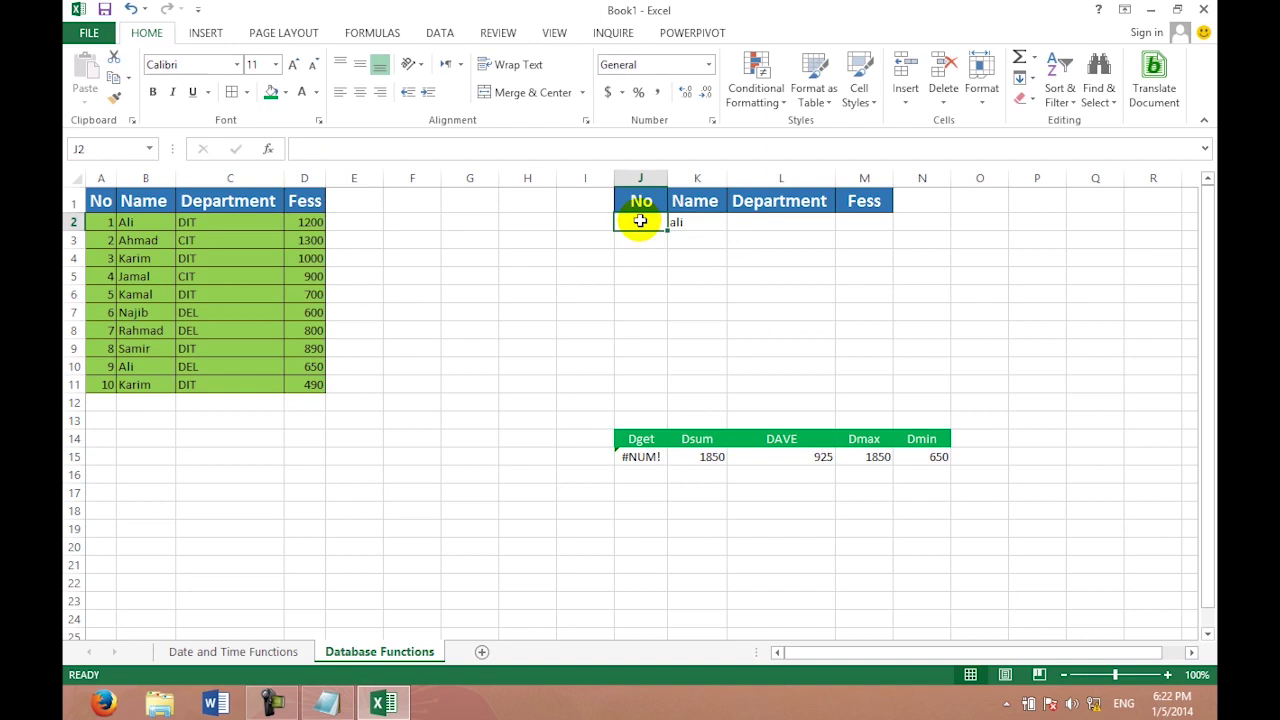
text(9)
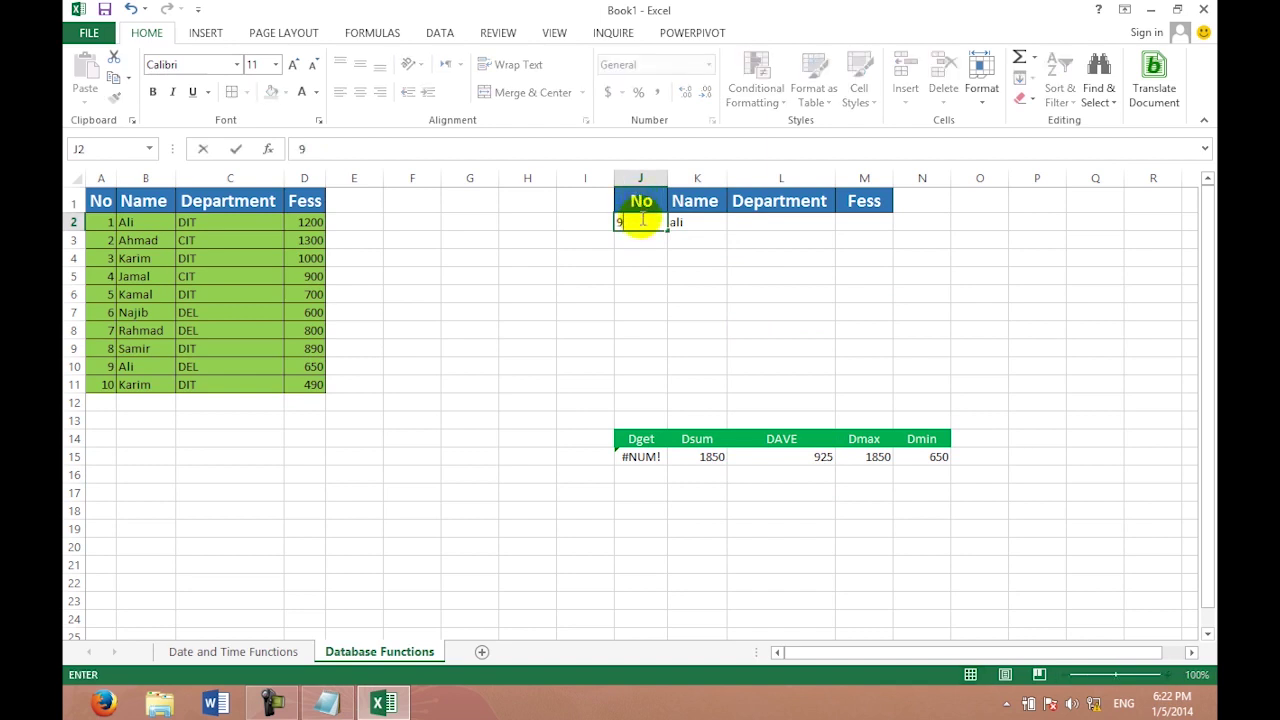
key(Return)
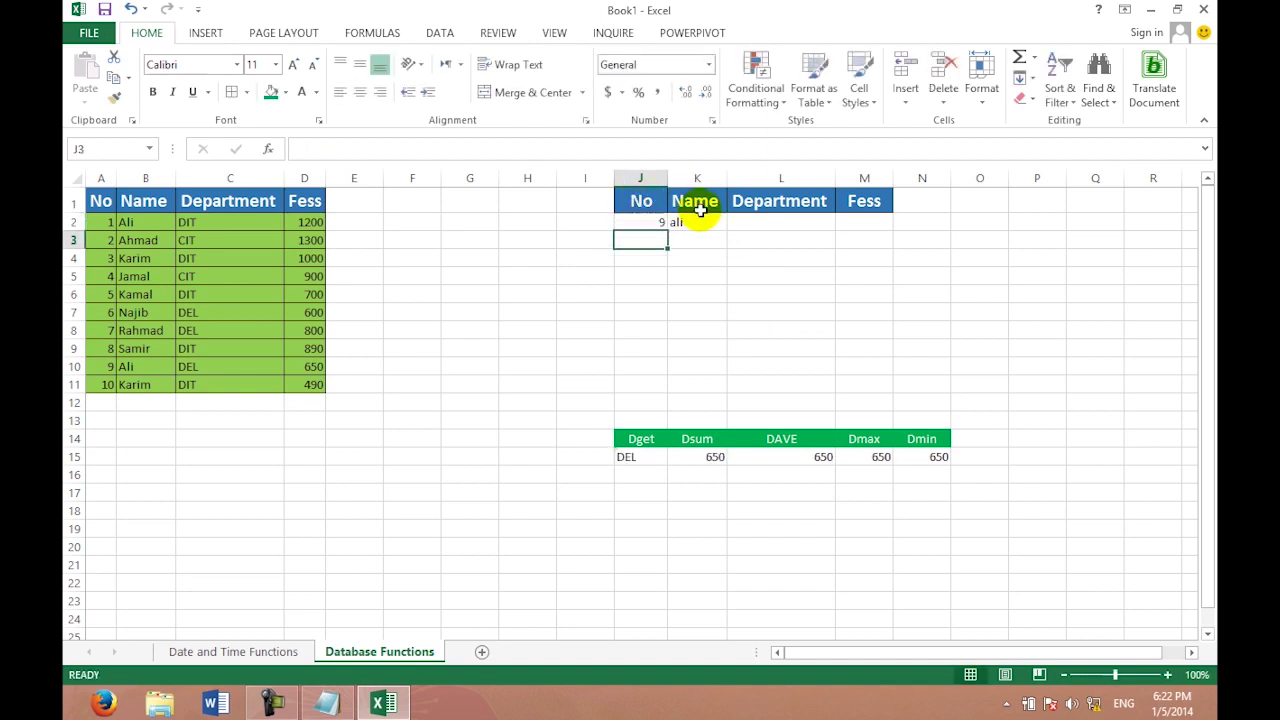
Check the DGET, DSUM and DAVERAGE results in J15:L15, now DEL and 650.
click(647, 457)
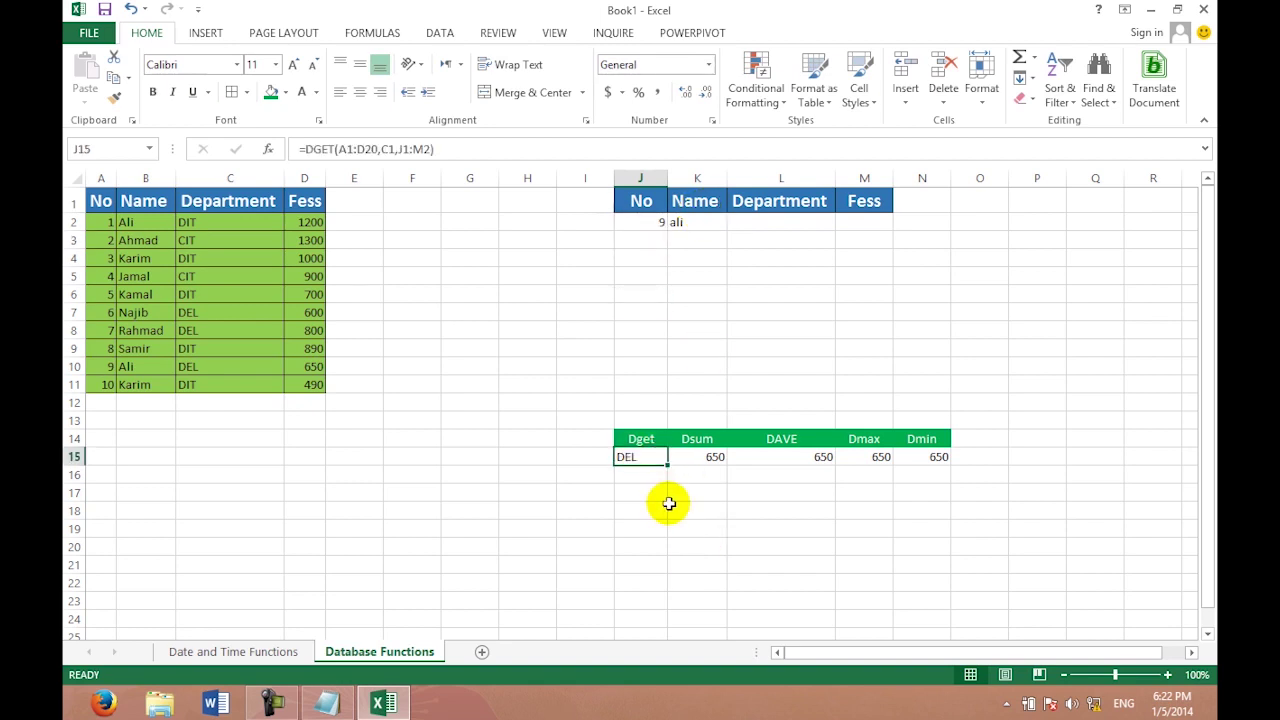
click(702, 457)
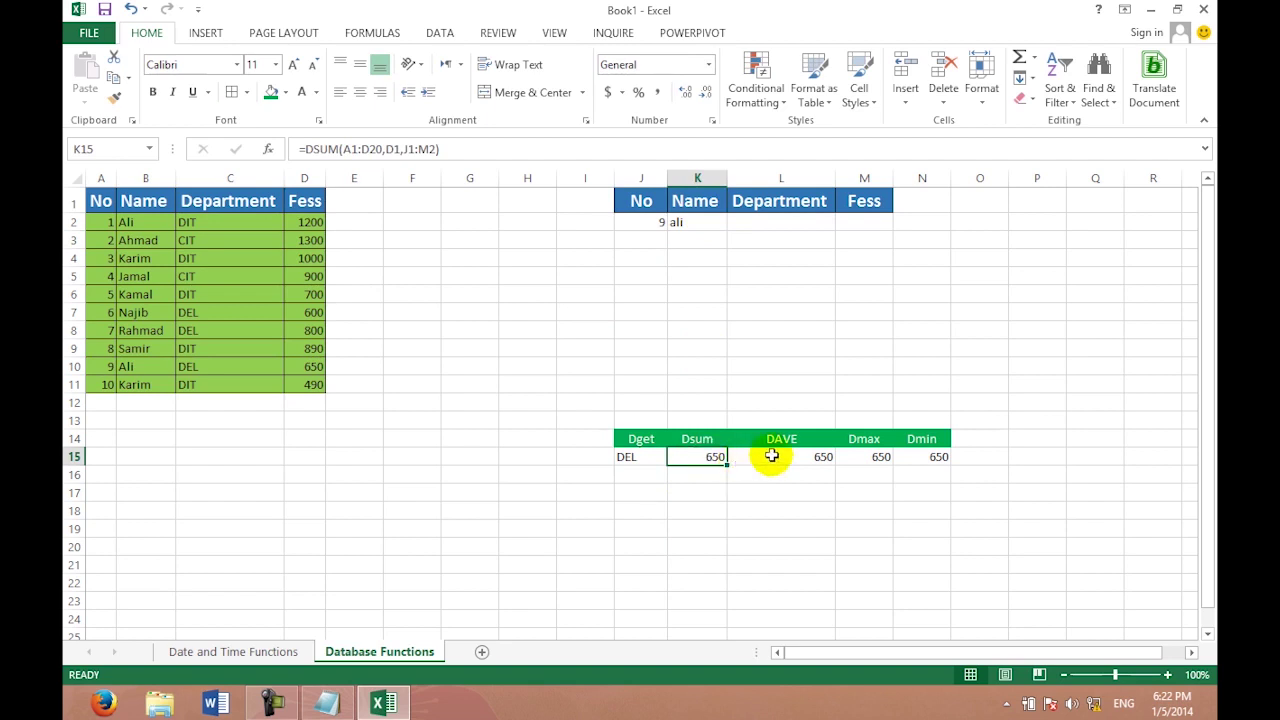
click(766, 457)
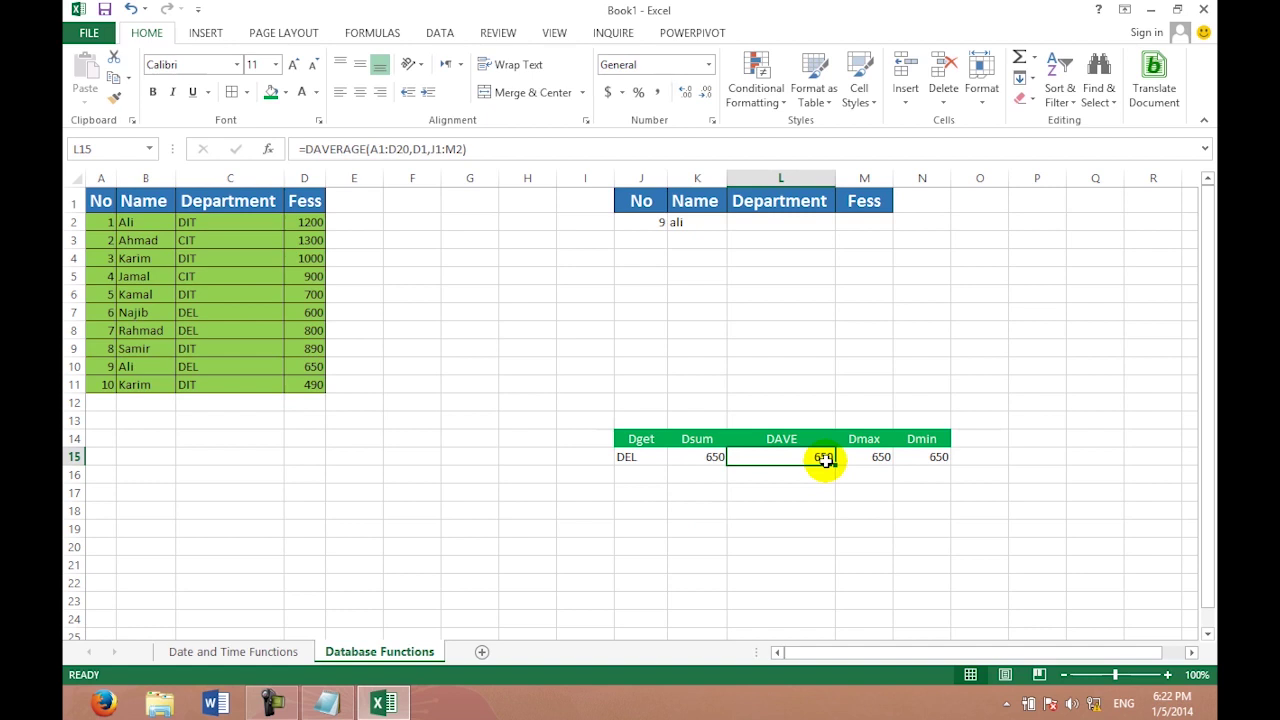
click(772, 224)
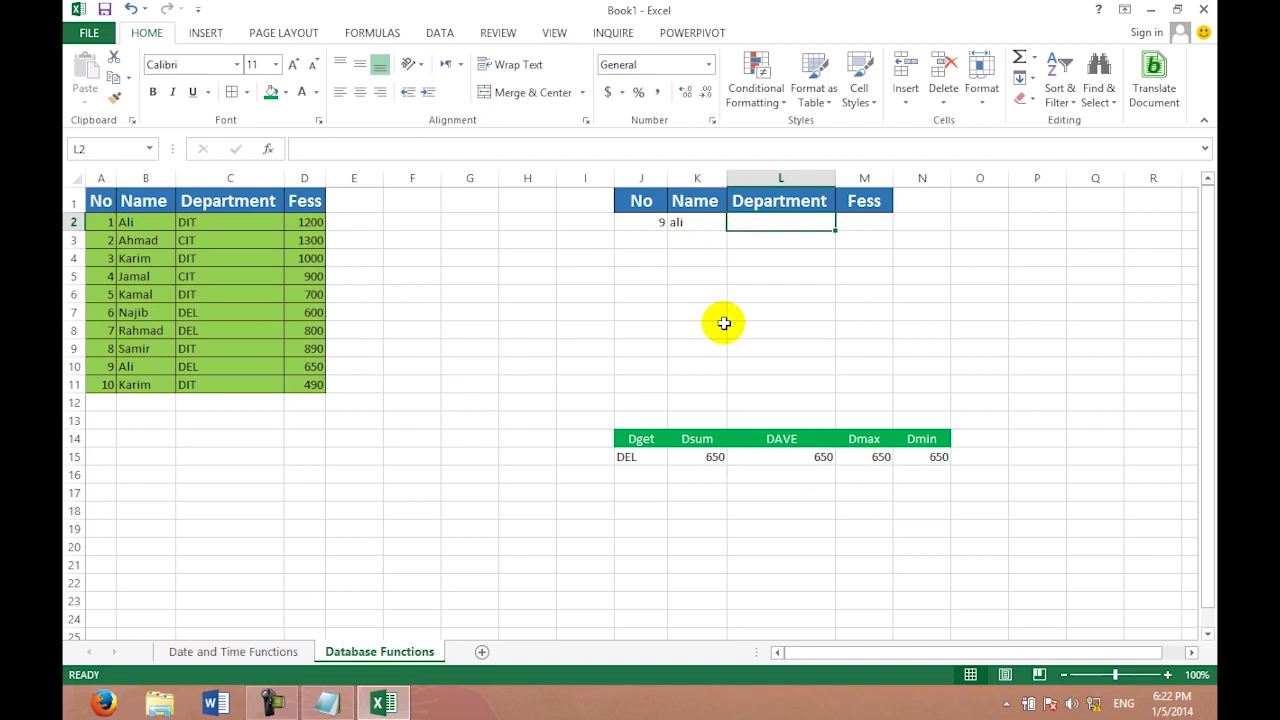
Enter del as the Department criterion and clear the No criterion in J2.
text(del)
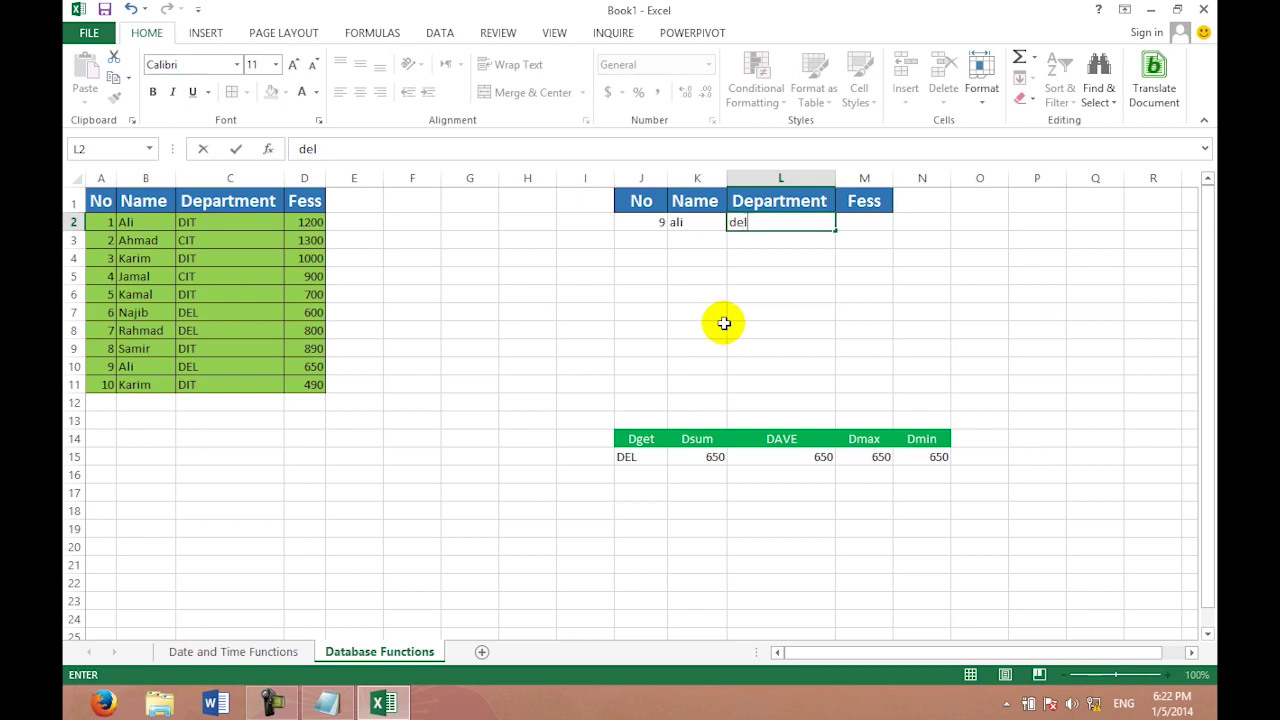
key(Return)
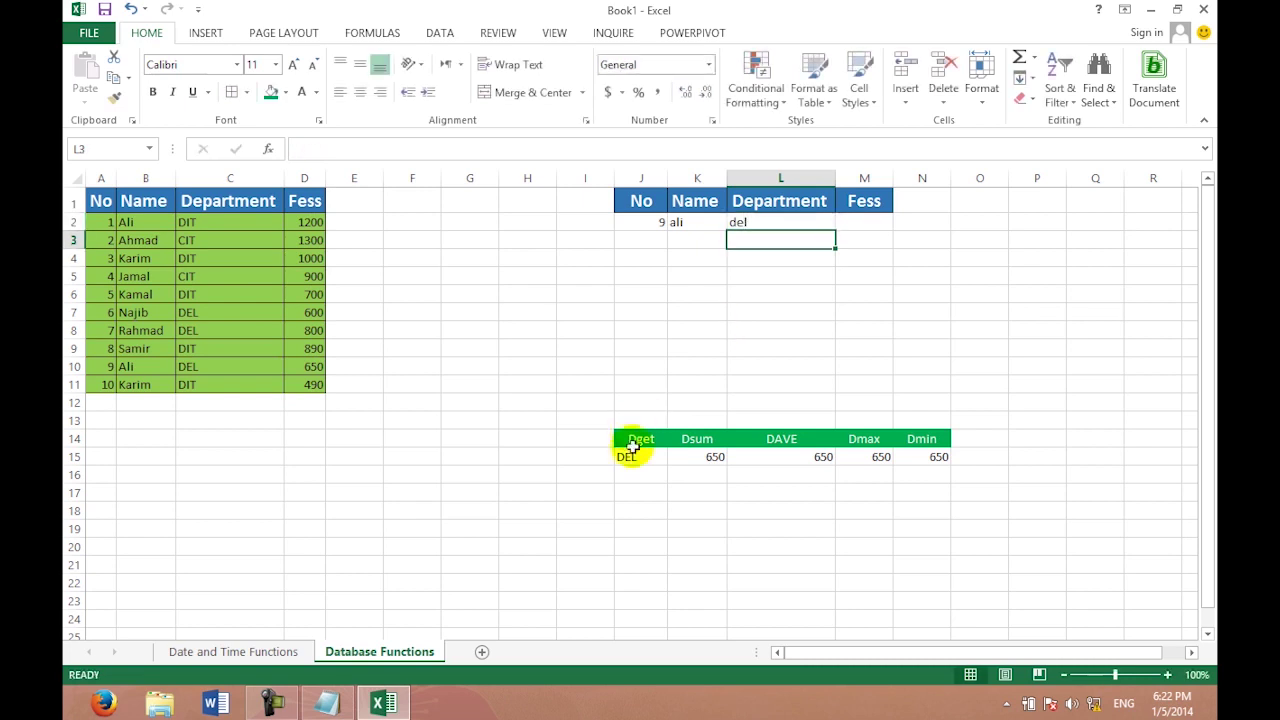
click(645, 221)
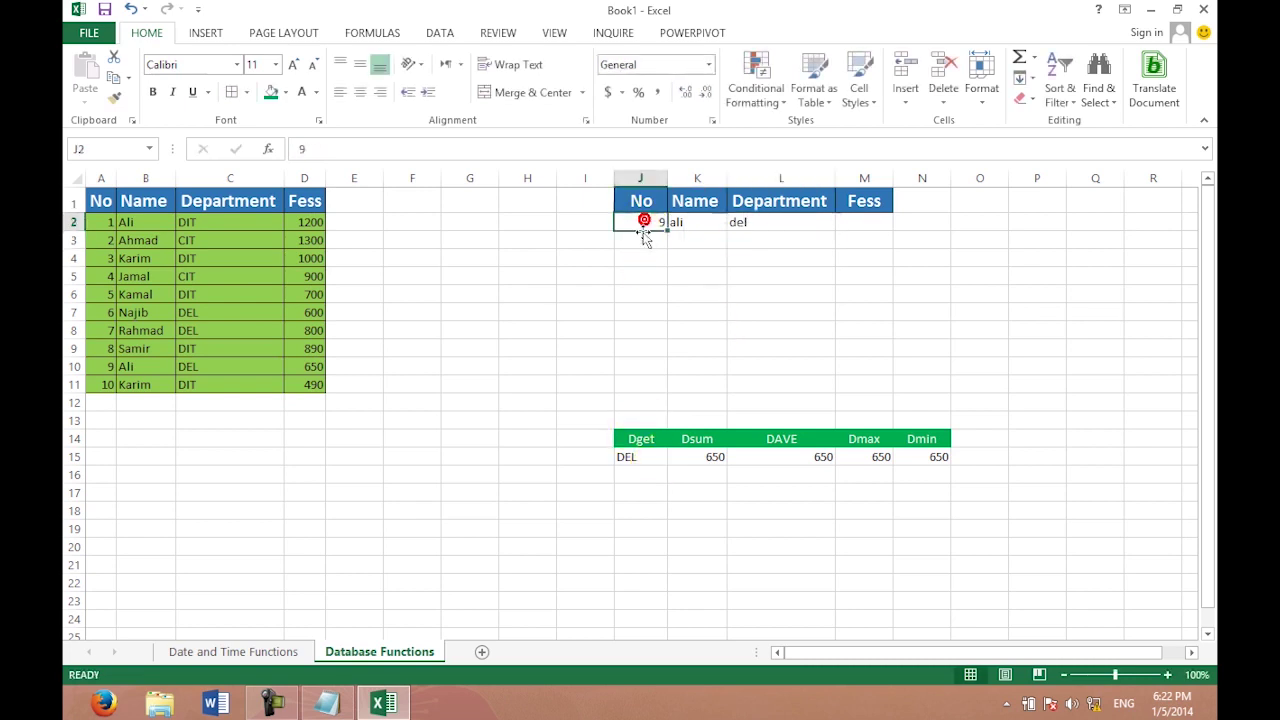
click(771, 311)
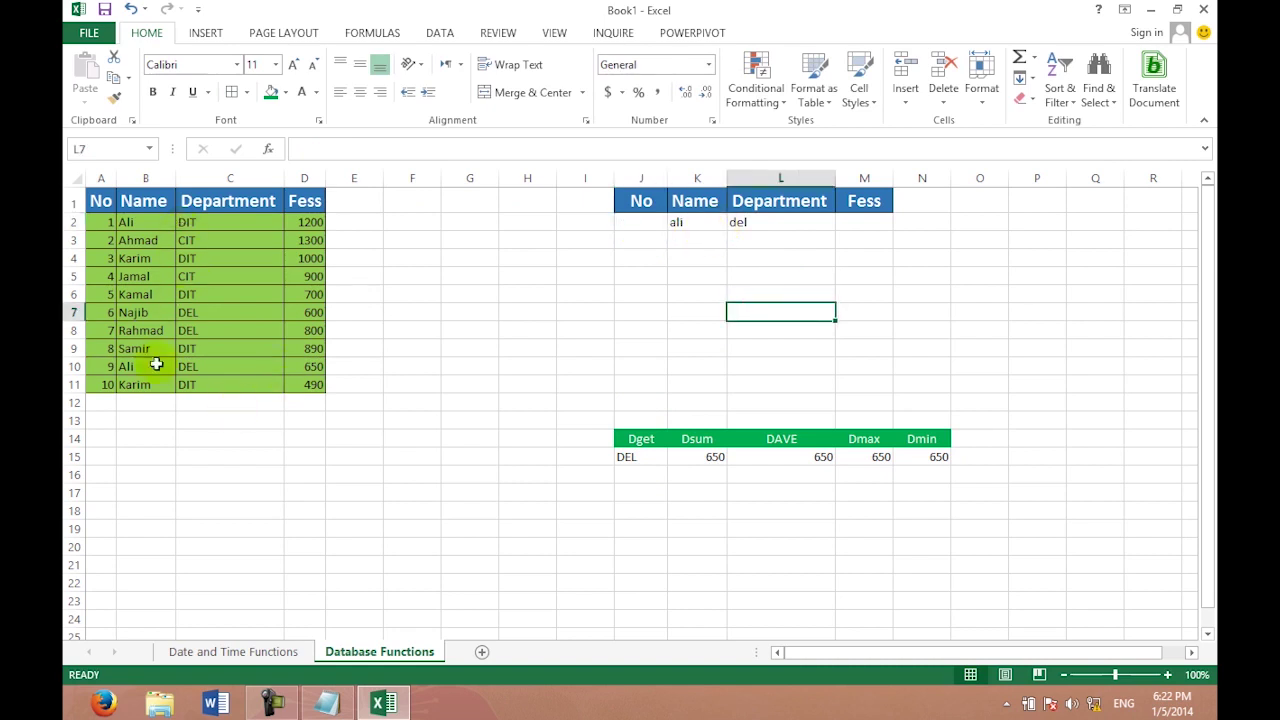
Change the Department criterion in L2 to Dit and review the DGET formula's arguments.
click(740, 222)
text(Dit)
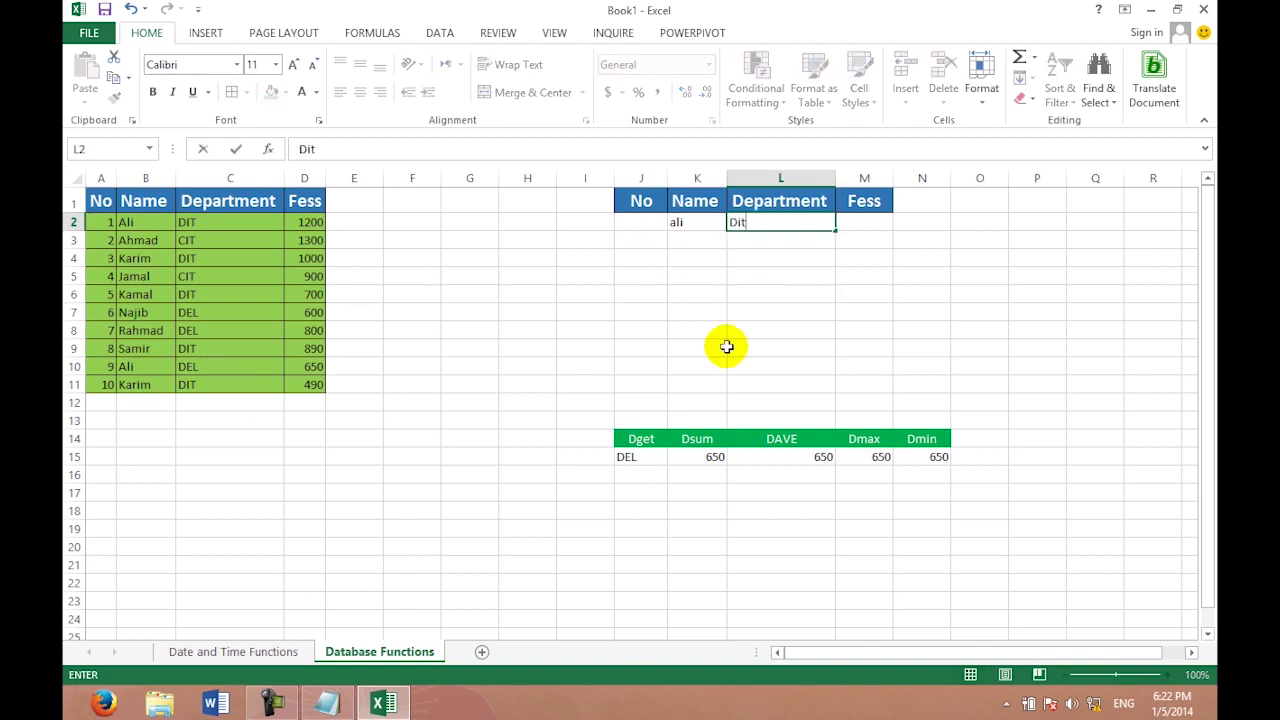
key(Return)
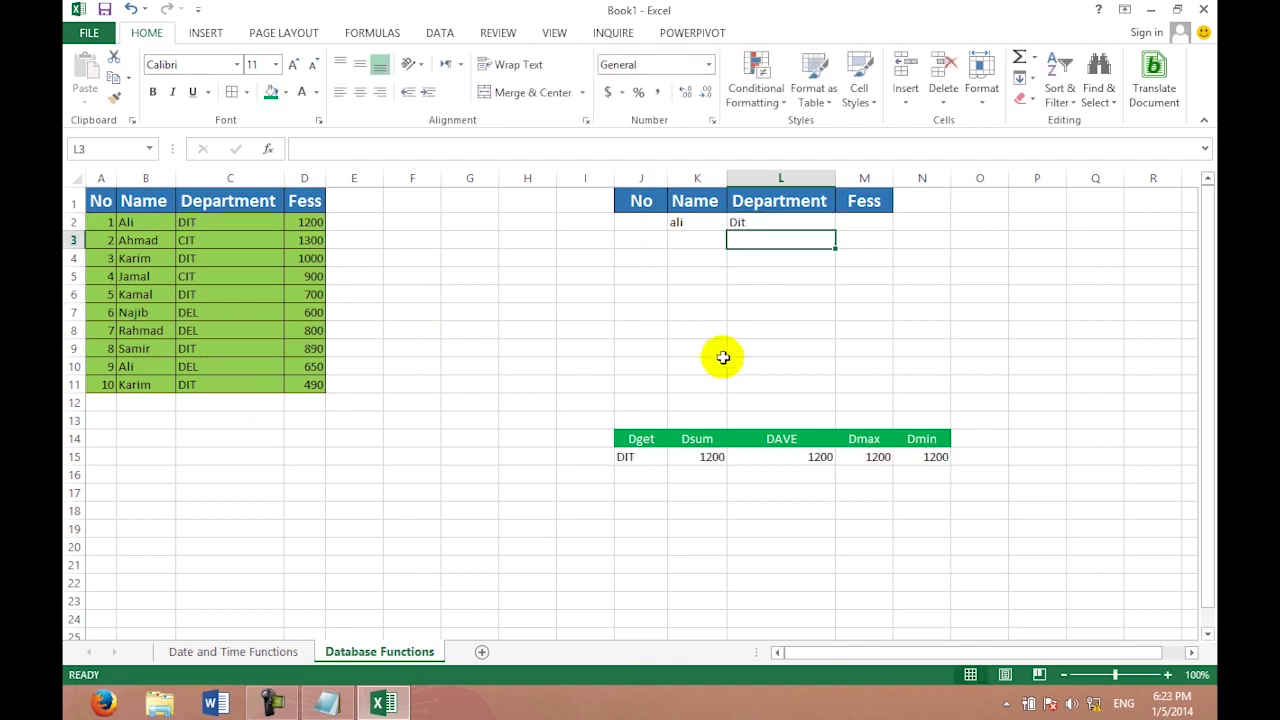
click(631, 460)
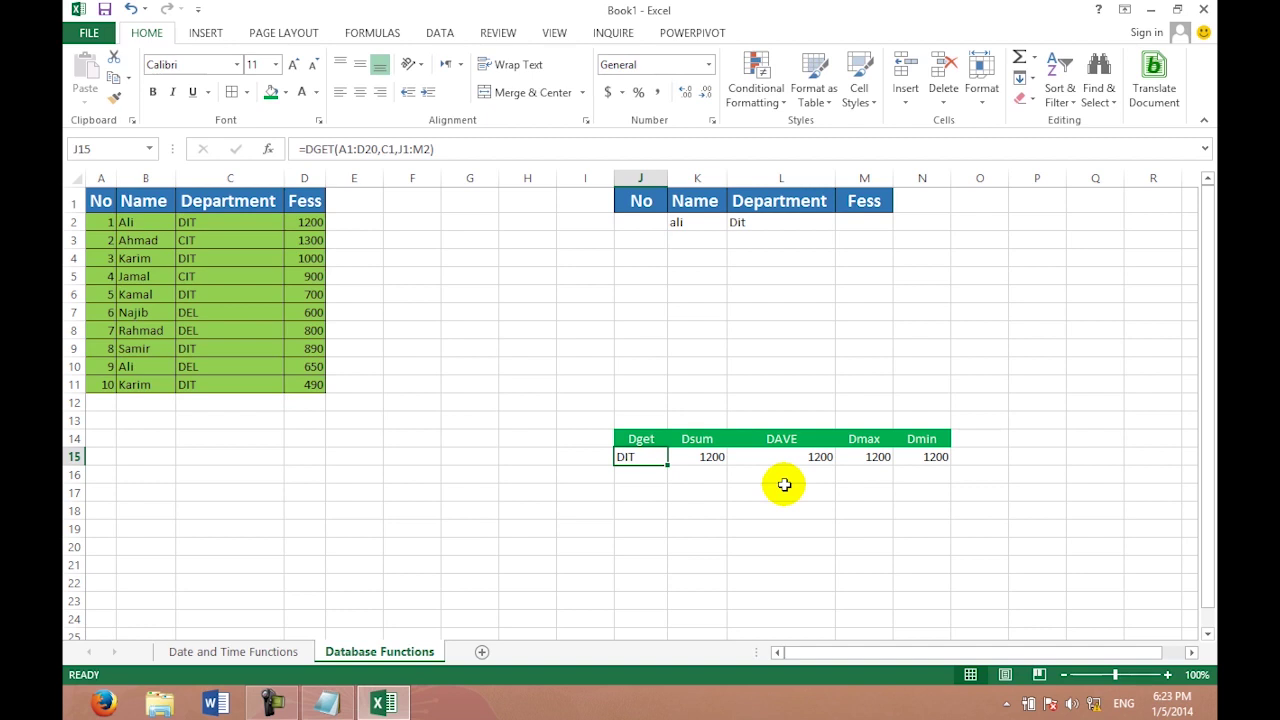
key(shift+F3)
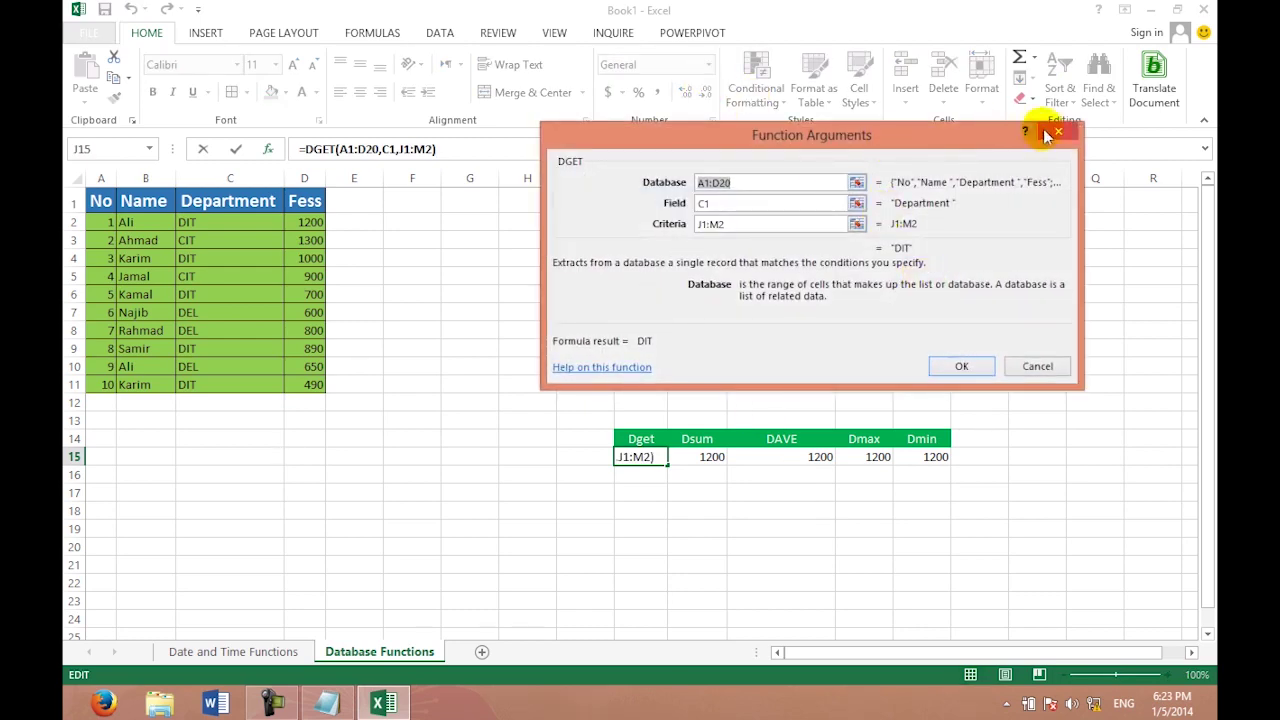
click(1058, 131)
click(1072, 384)
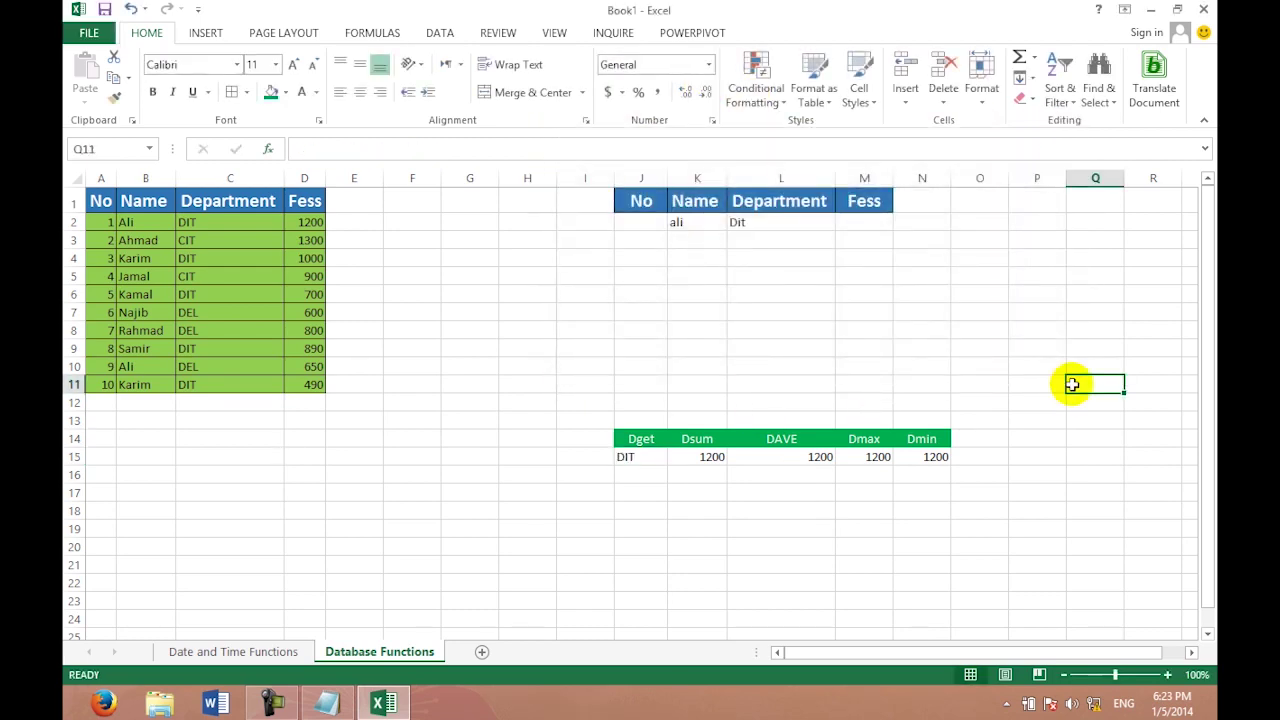
key(shift+F3)
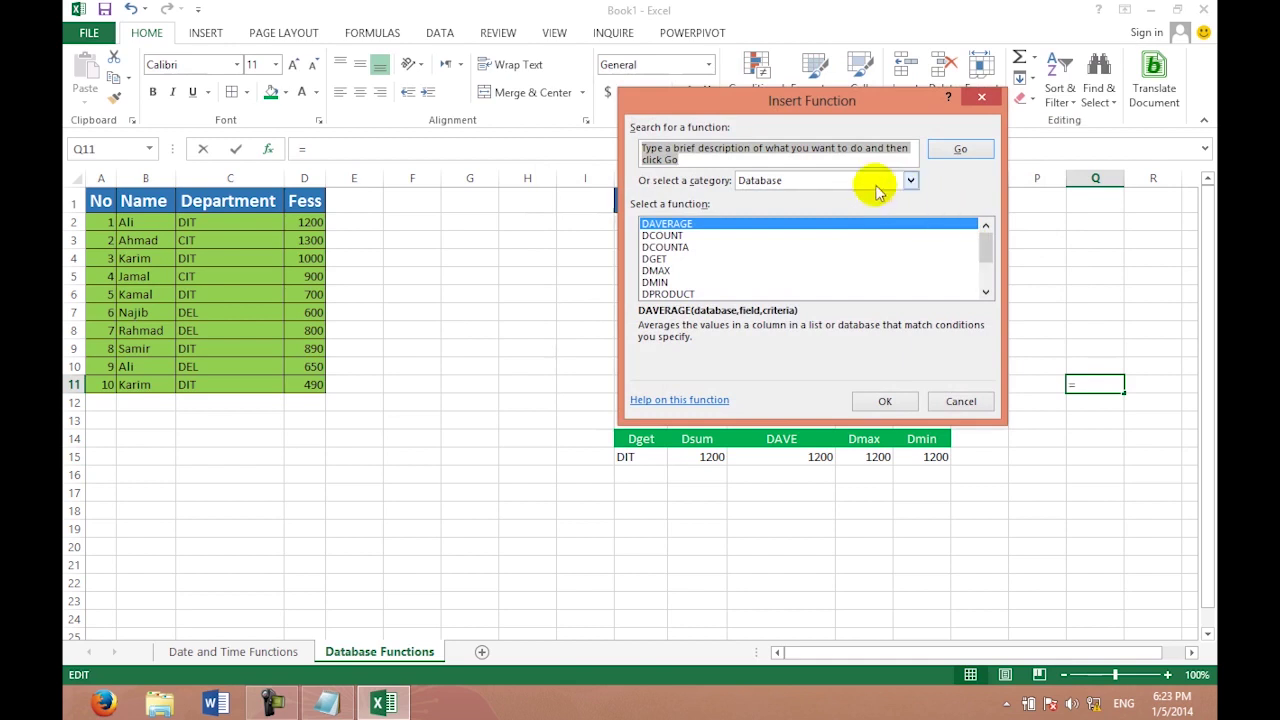
drag(986, 240, 985, 258)
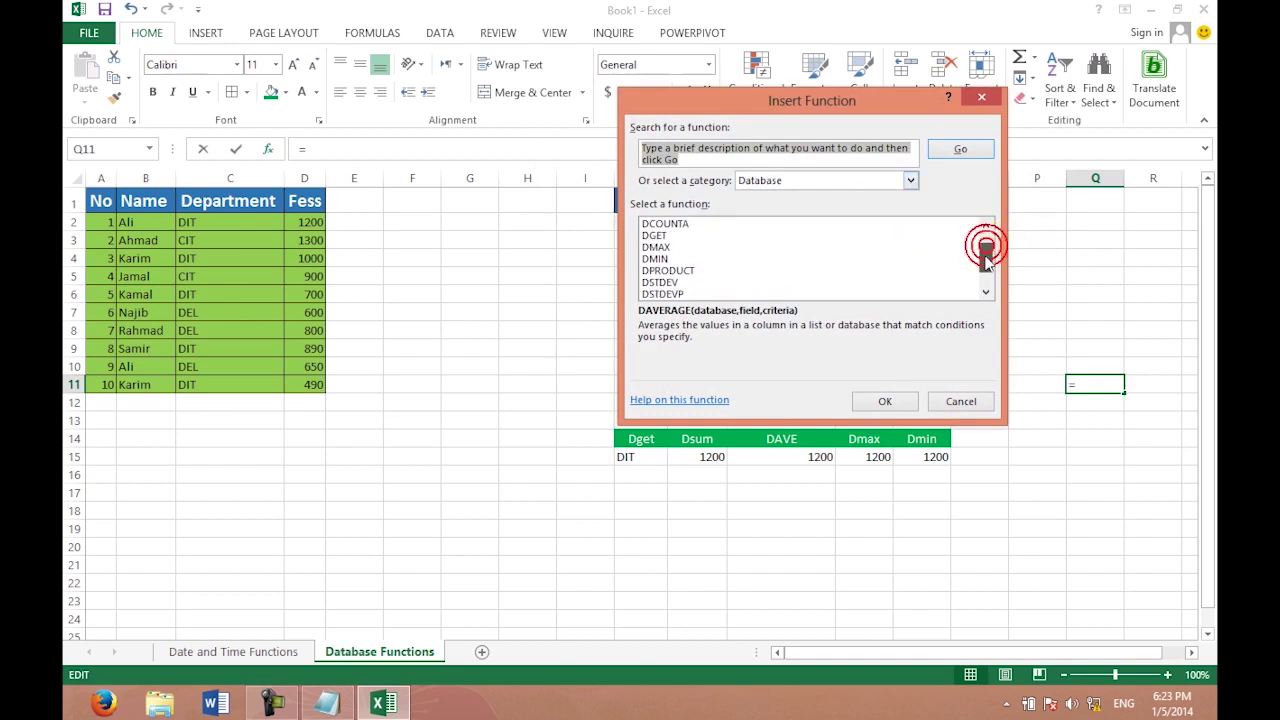
click(668, 271)
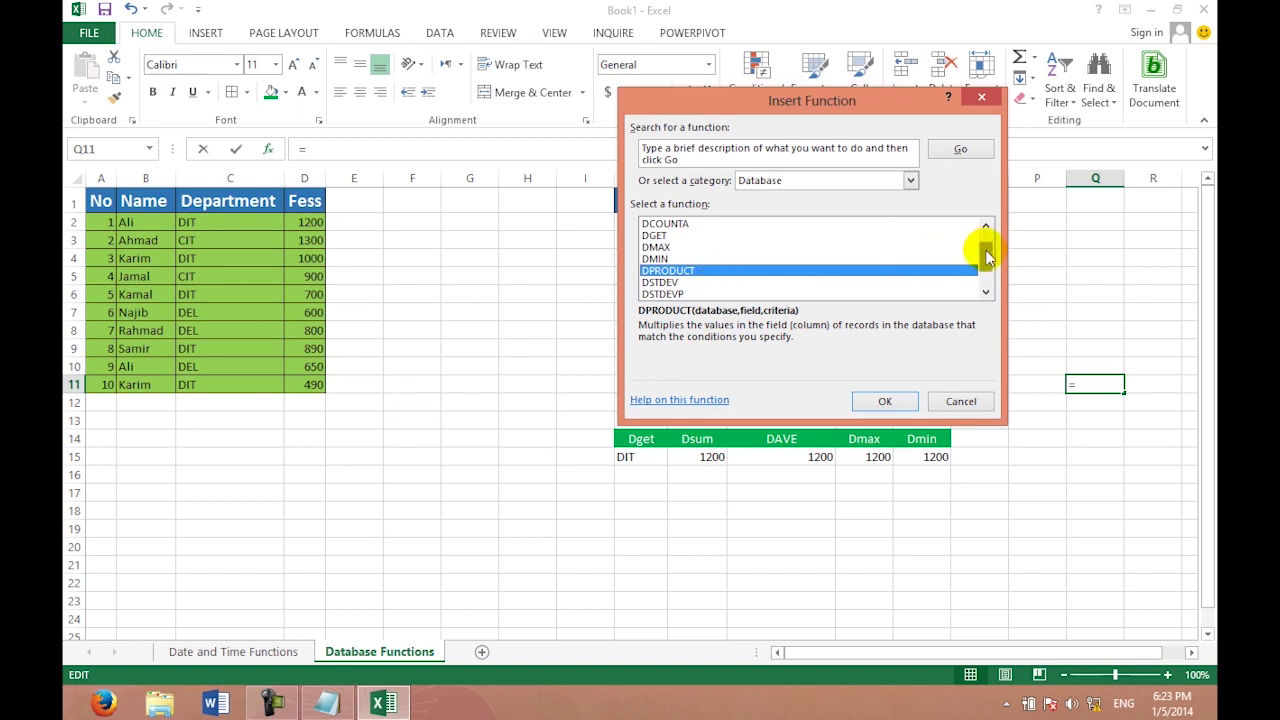
drag(985, 251, 986, 268)
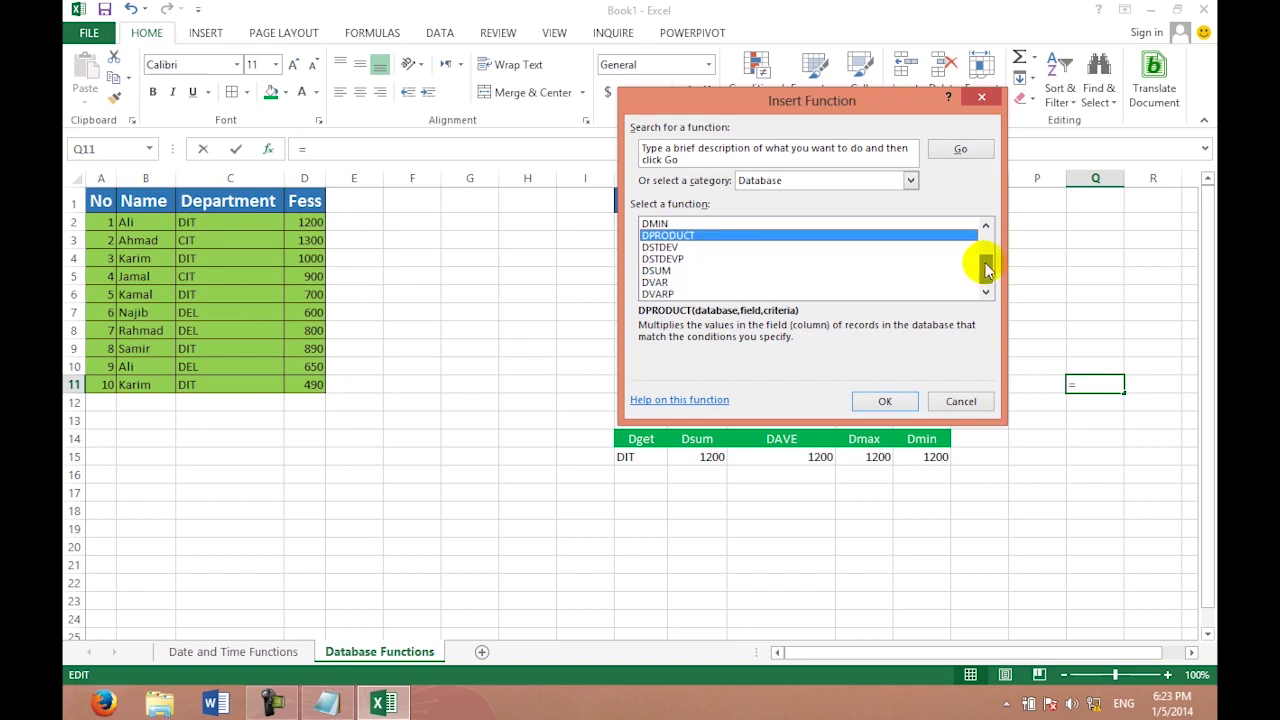
drag(986, 268, 982, 248)
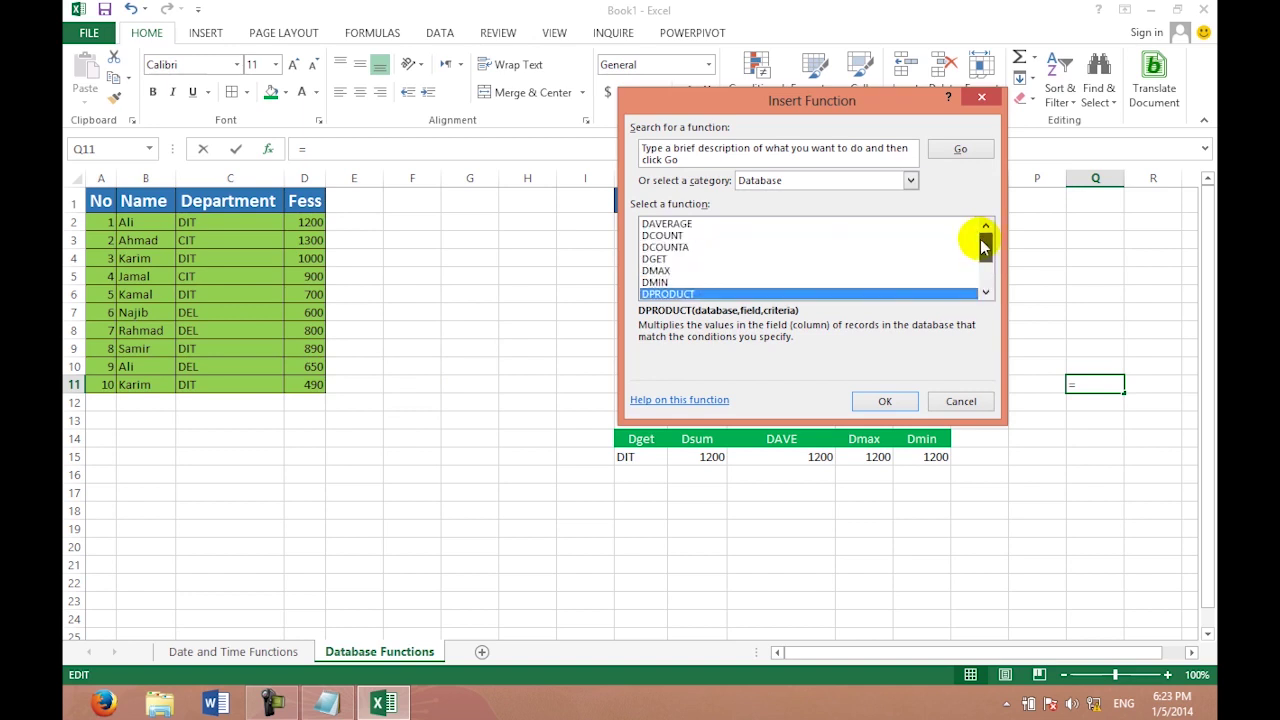
click(676, 222)
click(668, 235)
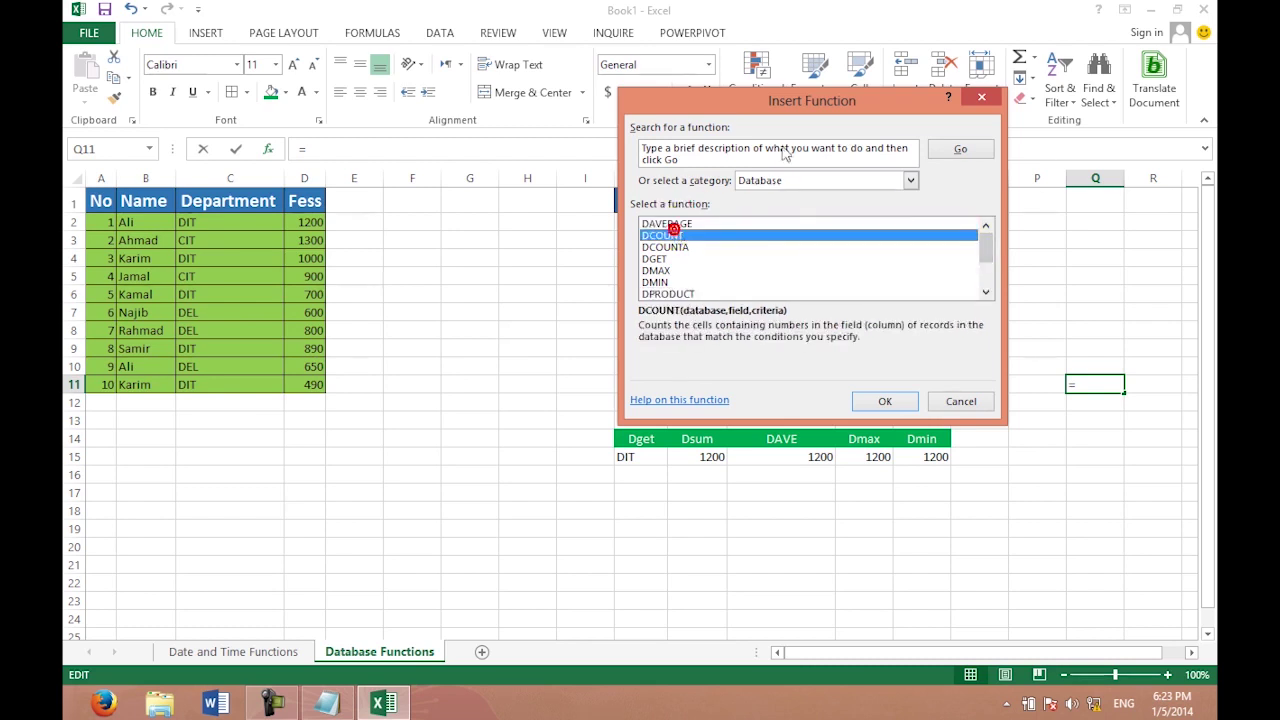
click(986, 97)
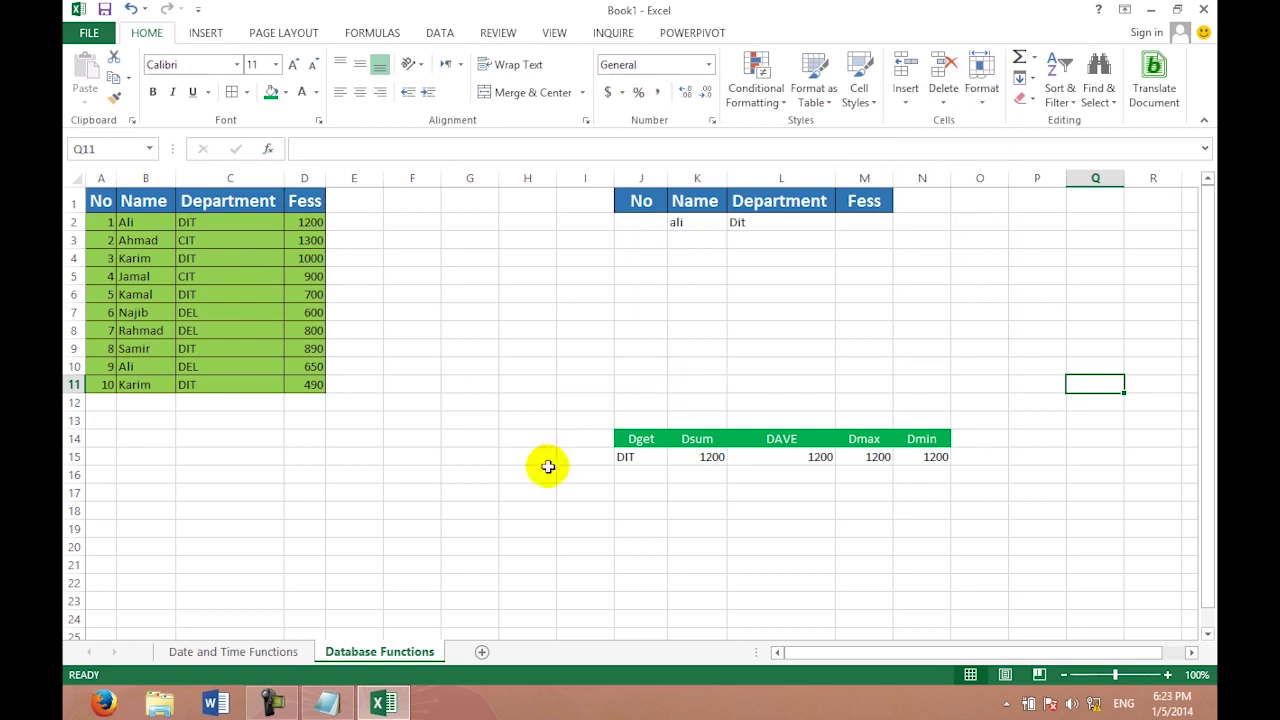
click(591, 433)
text(Dcount)
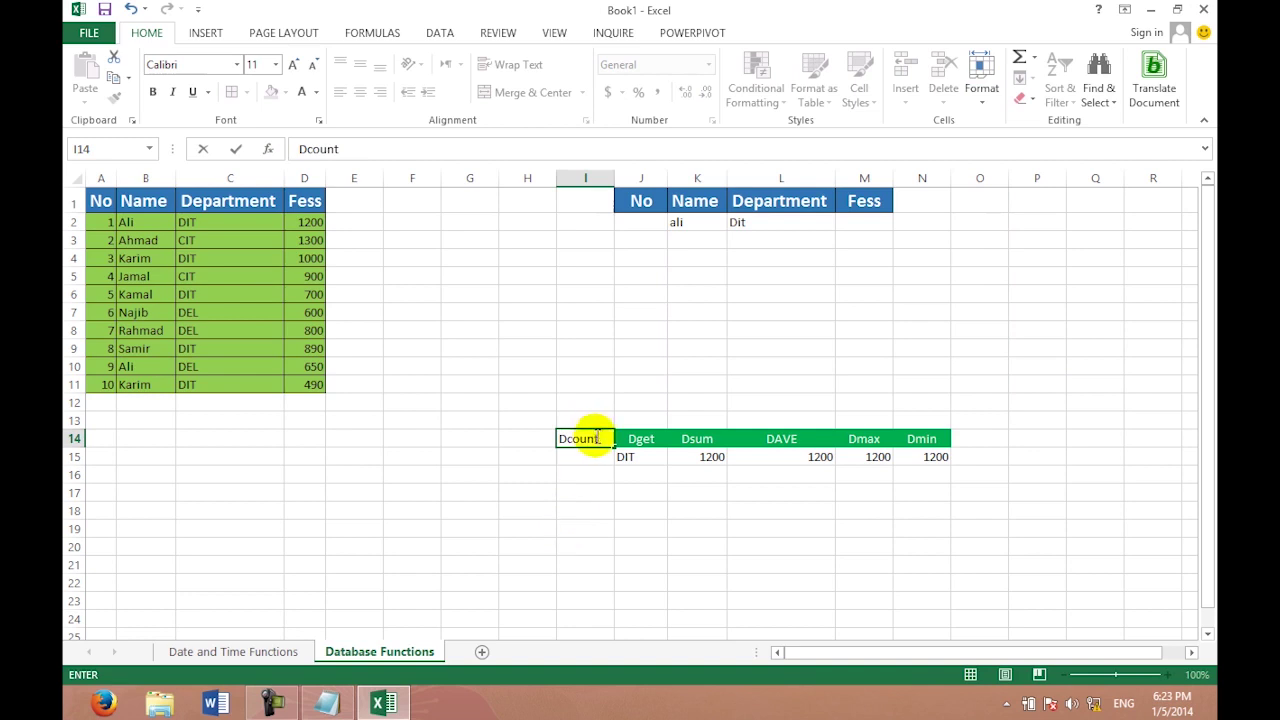
Enter =DCOUNT(A1:D20,C1,J1:M2) in I15 under the Dcount heading, counting Department matches.
click(586, 455)
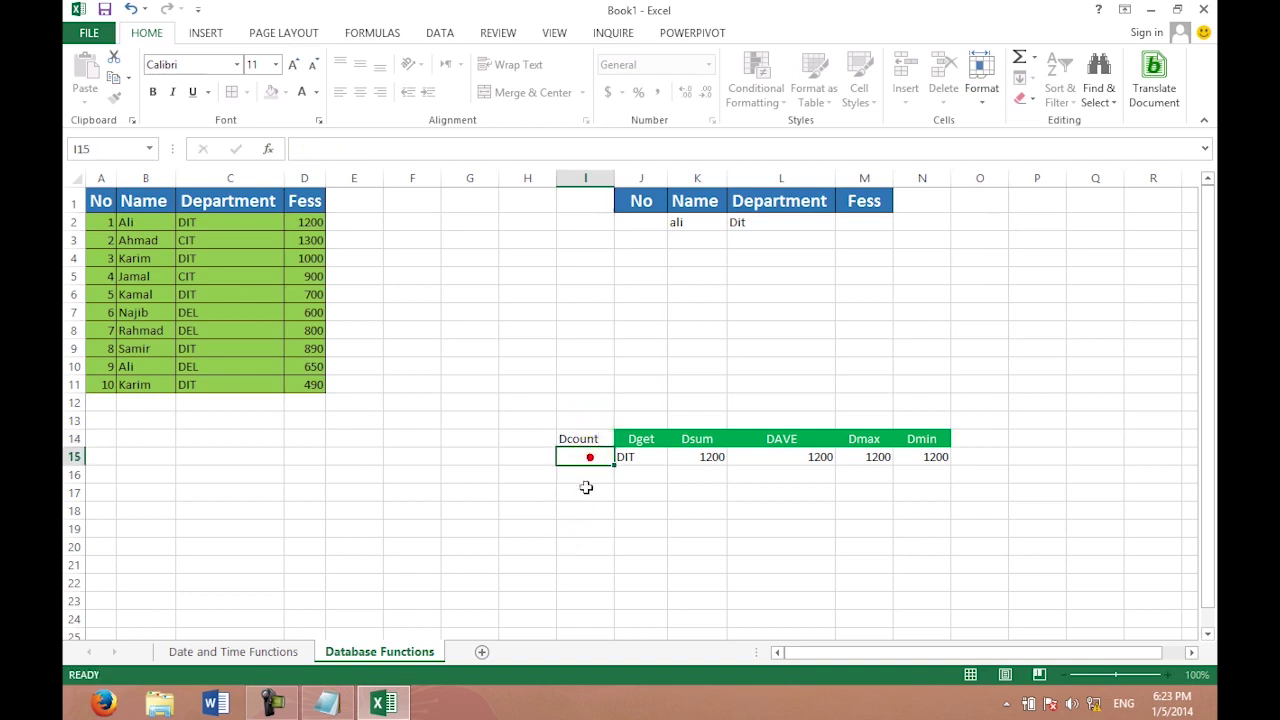
text(=dcount()
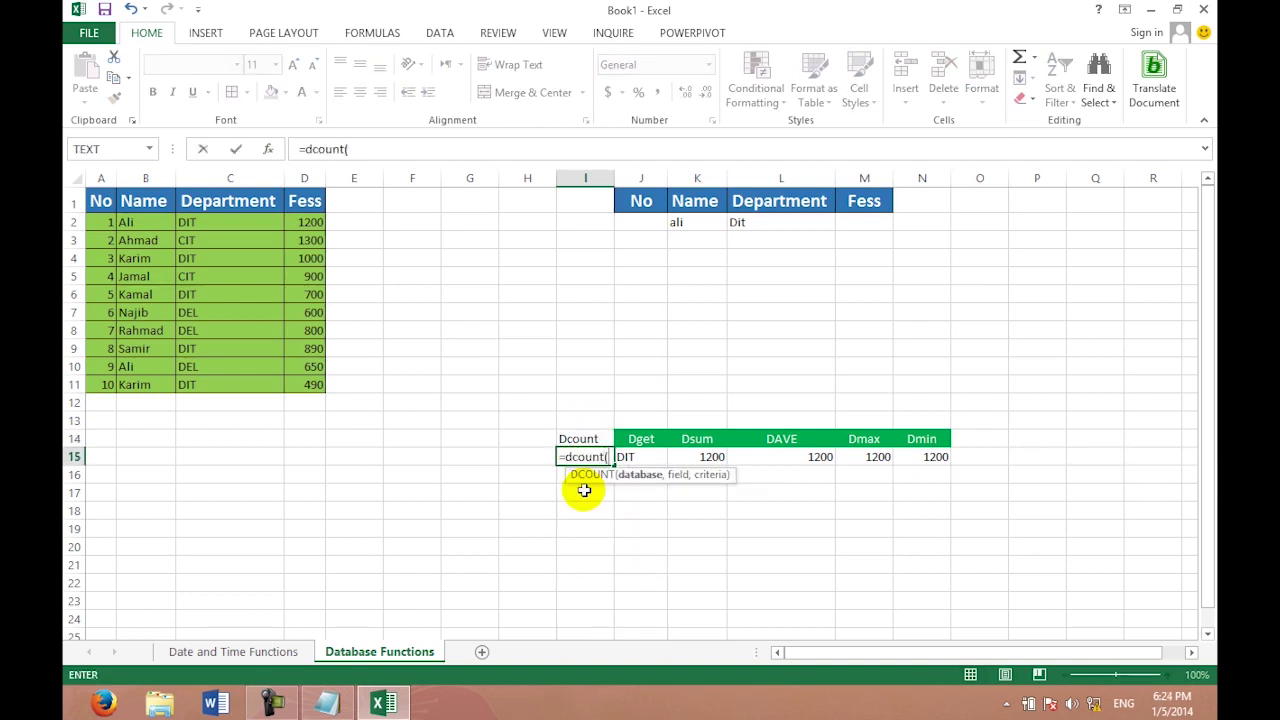
drag(108, 205, 315, 511)
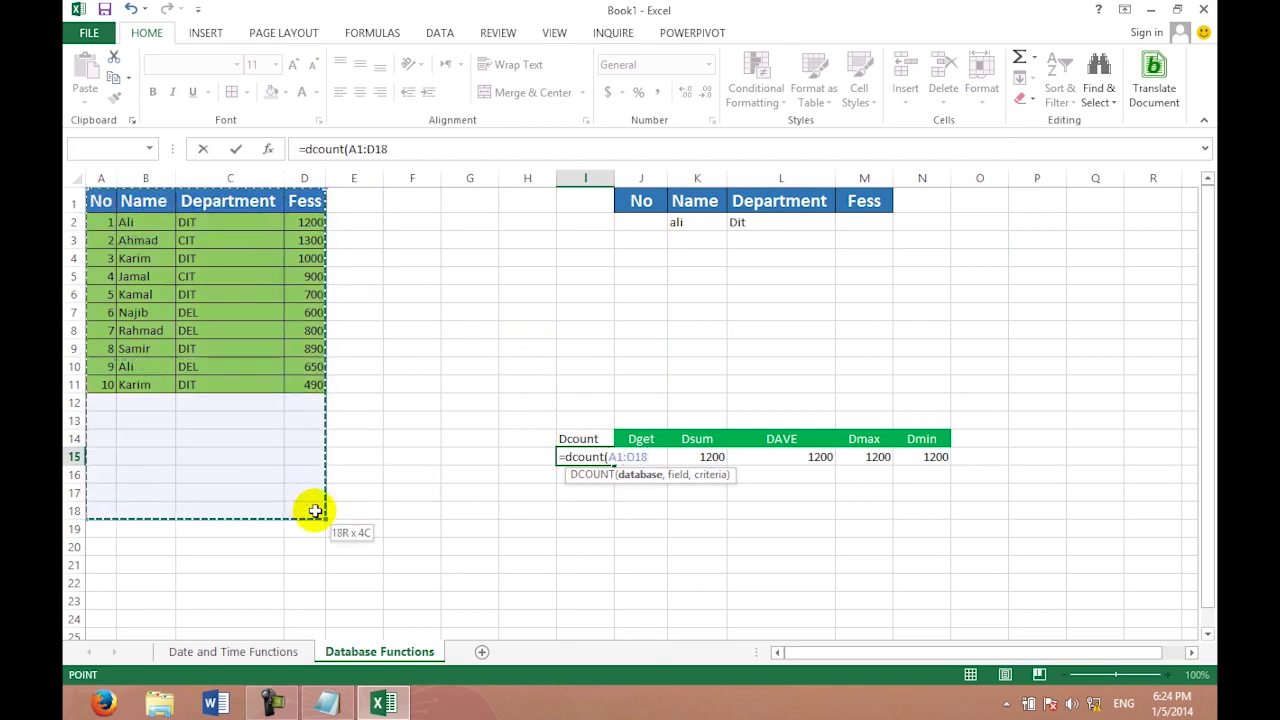
drag(315, 511, 313, 550)
text(,)
click(219, 201)
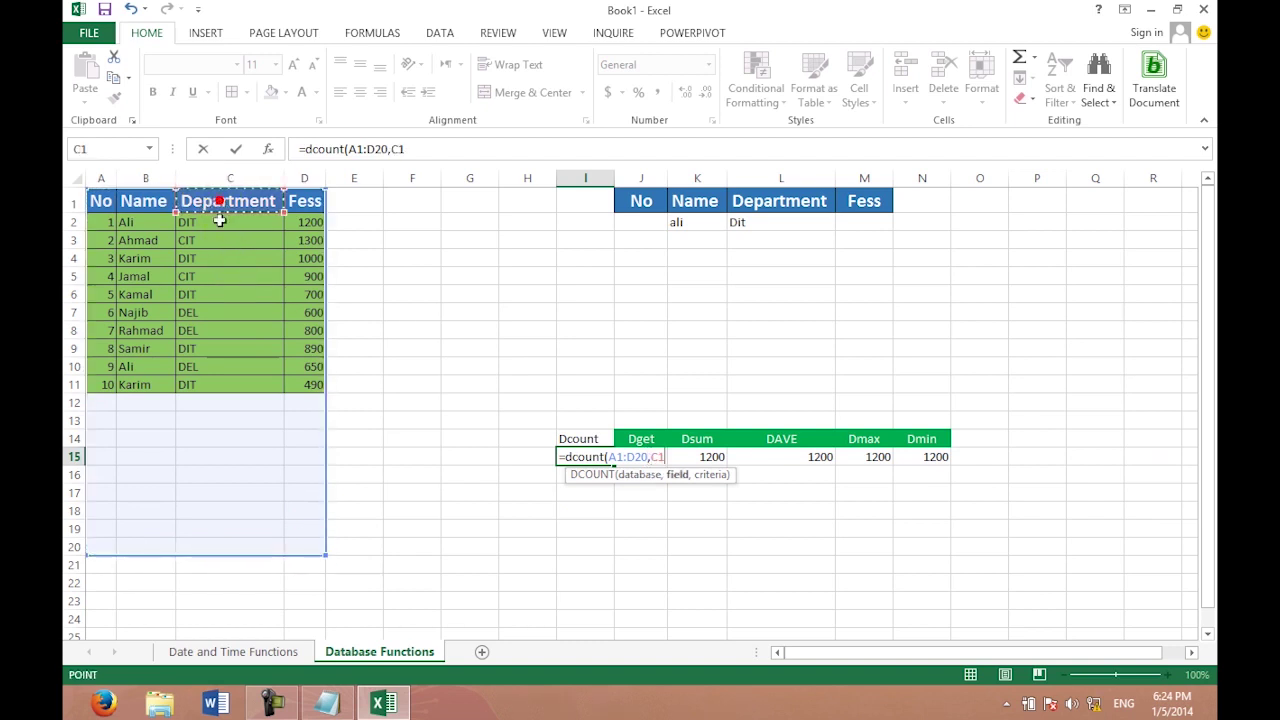
text(,)
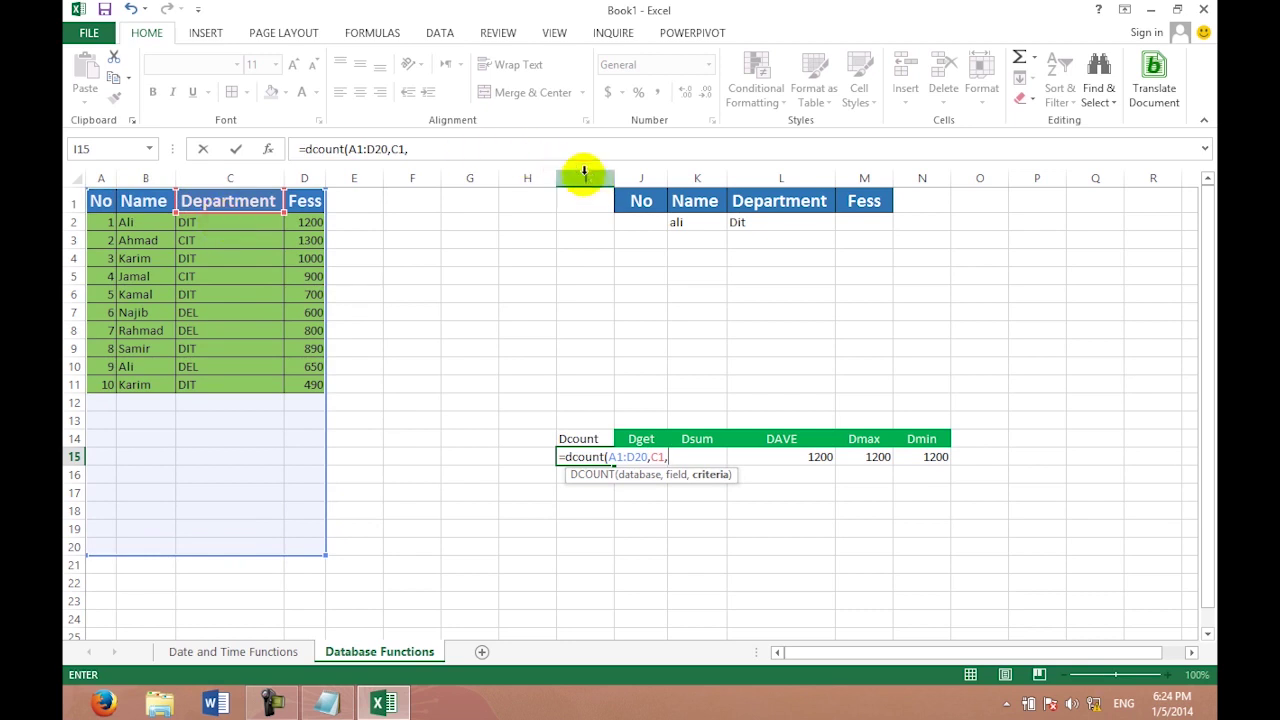
drag(634, 206, 862, 226)
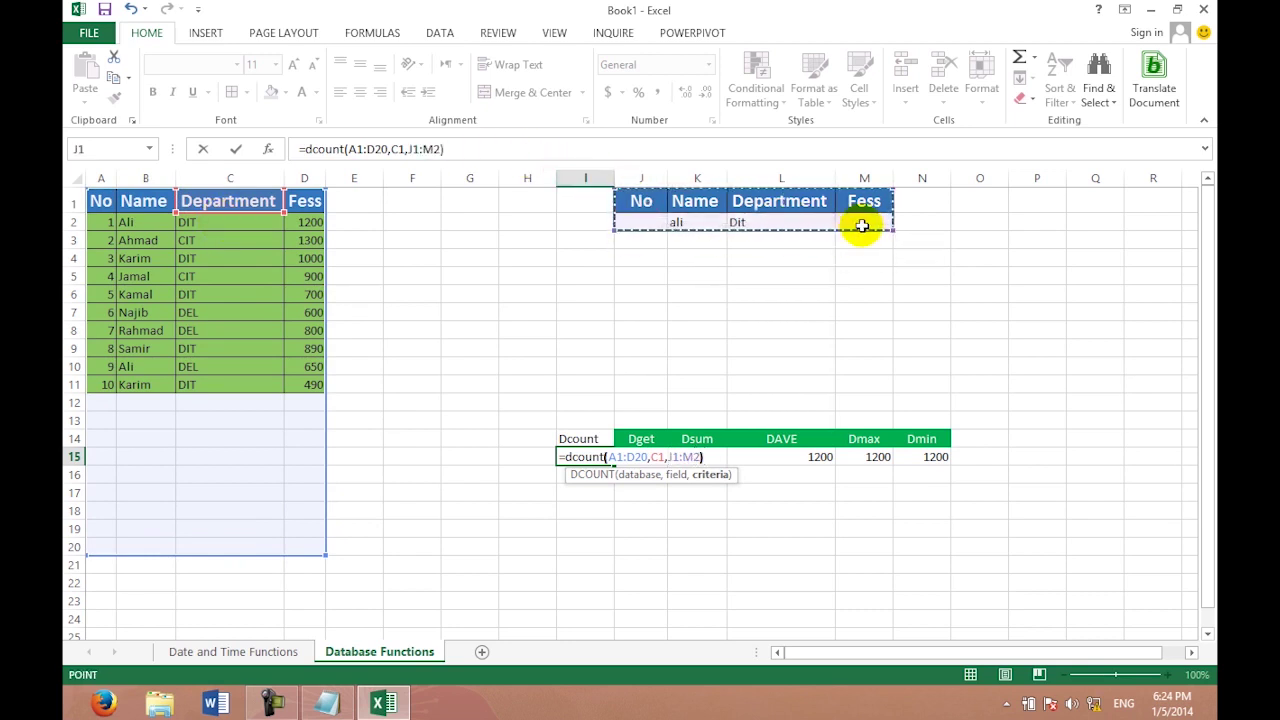
key(Return)
click(766, 472)
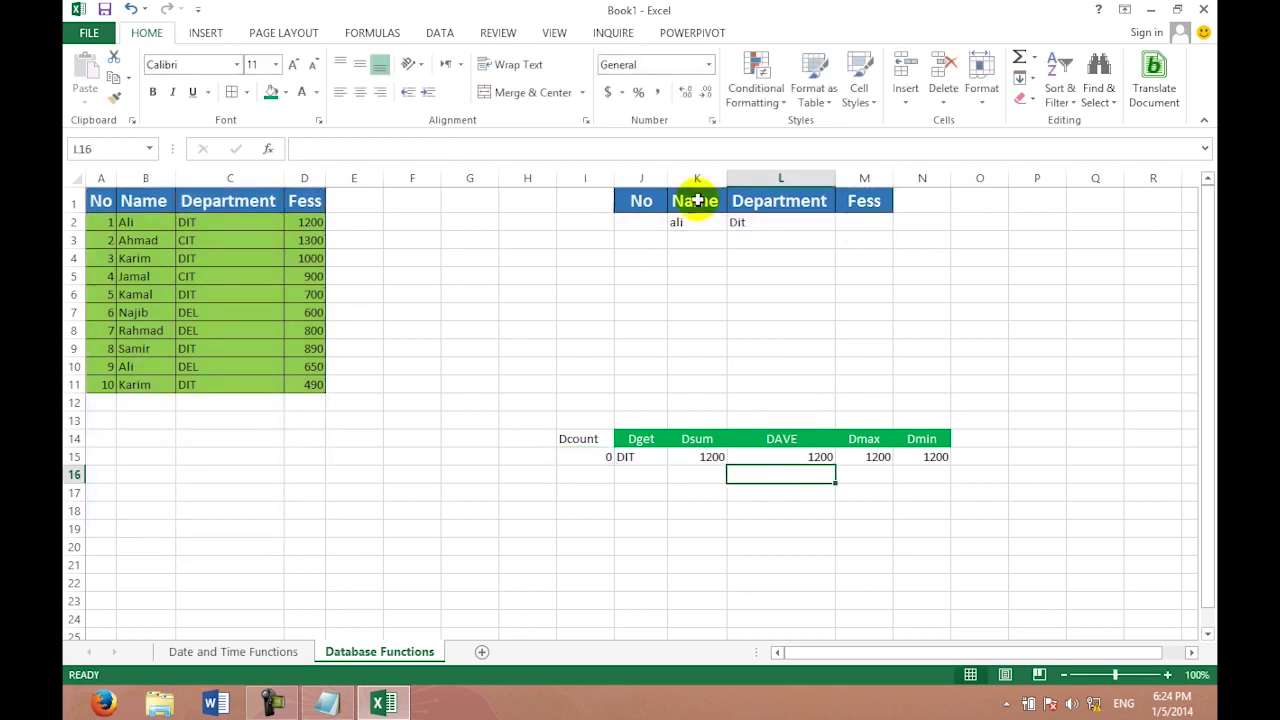
Re-enter the Department criterion, then clear the name and department criteria in K2:L2.
click(767, 223)
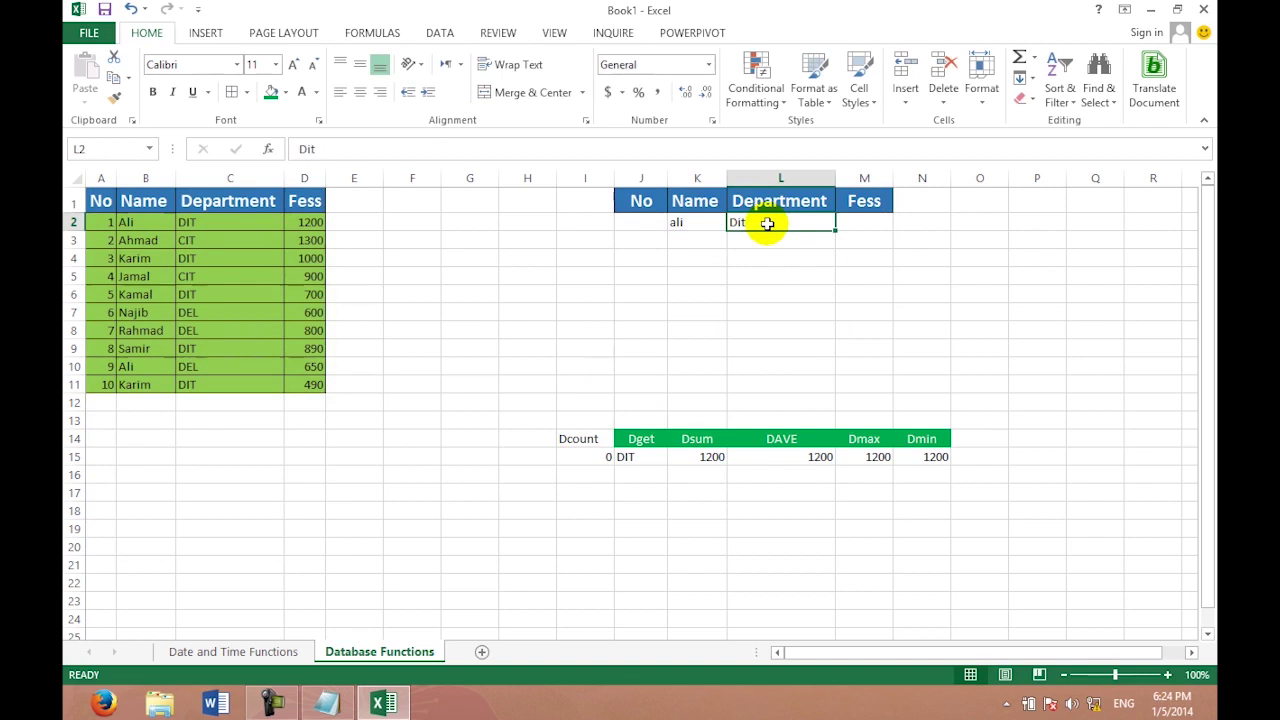
key(BackSpace)
key(Return)
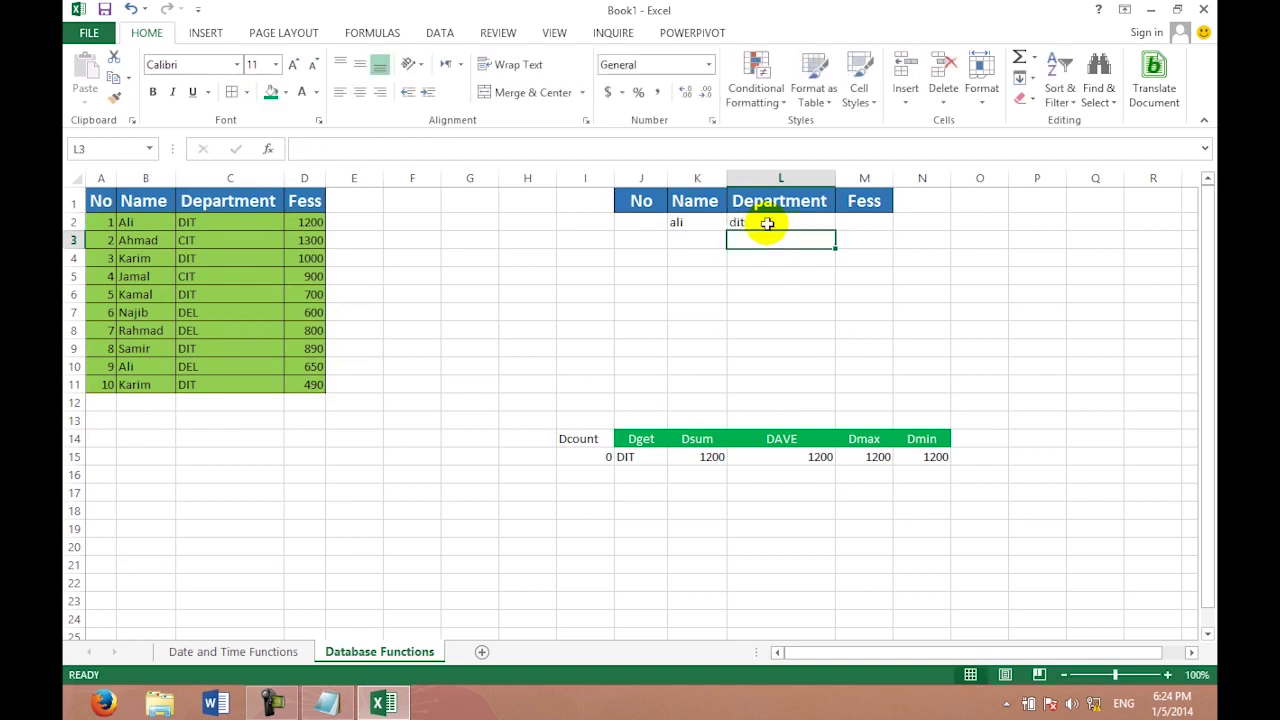
click(588, 456)
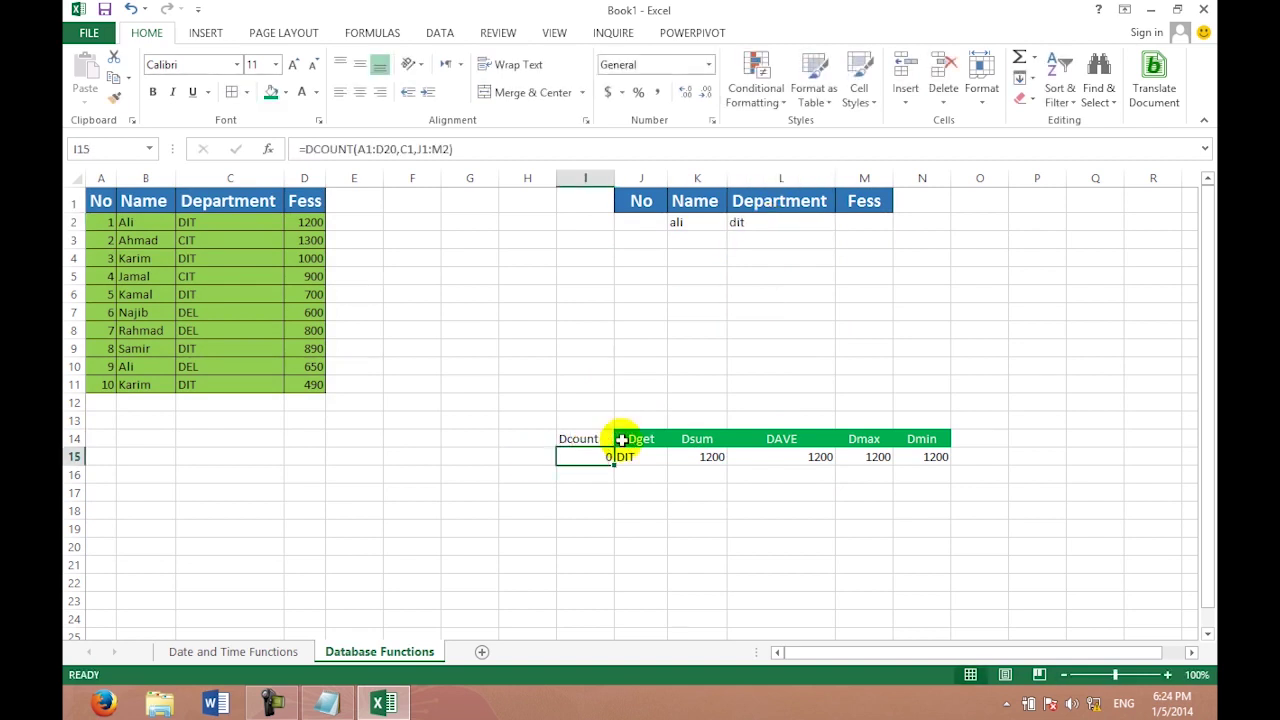
click(751, 246)
click(751, 220)
drag(648, 222, 825, 203)
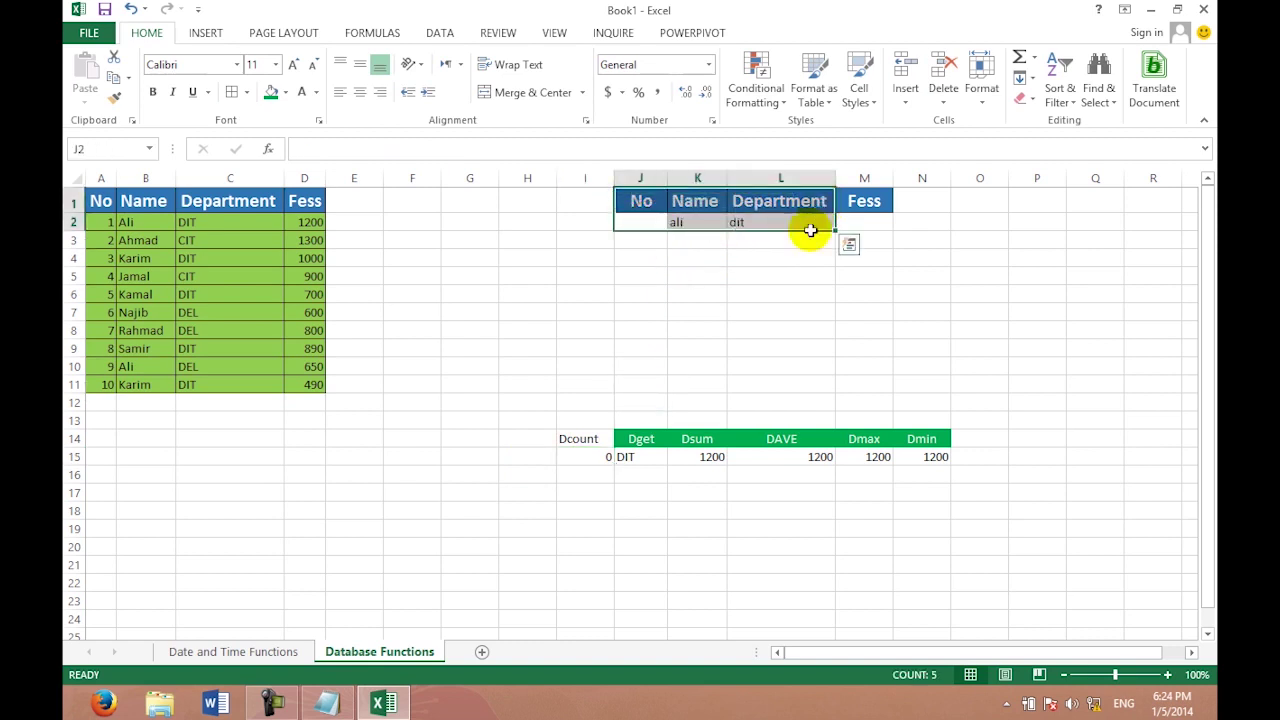
click(800, 237)
drag(790, 221, 641, 220)
key(Delete)
Set CIT as the only Department criterion in L2 and check the Dcount result.
click(682, 363)
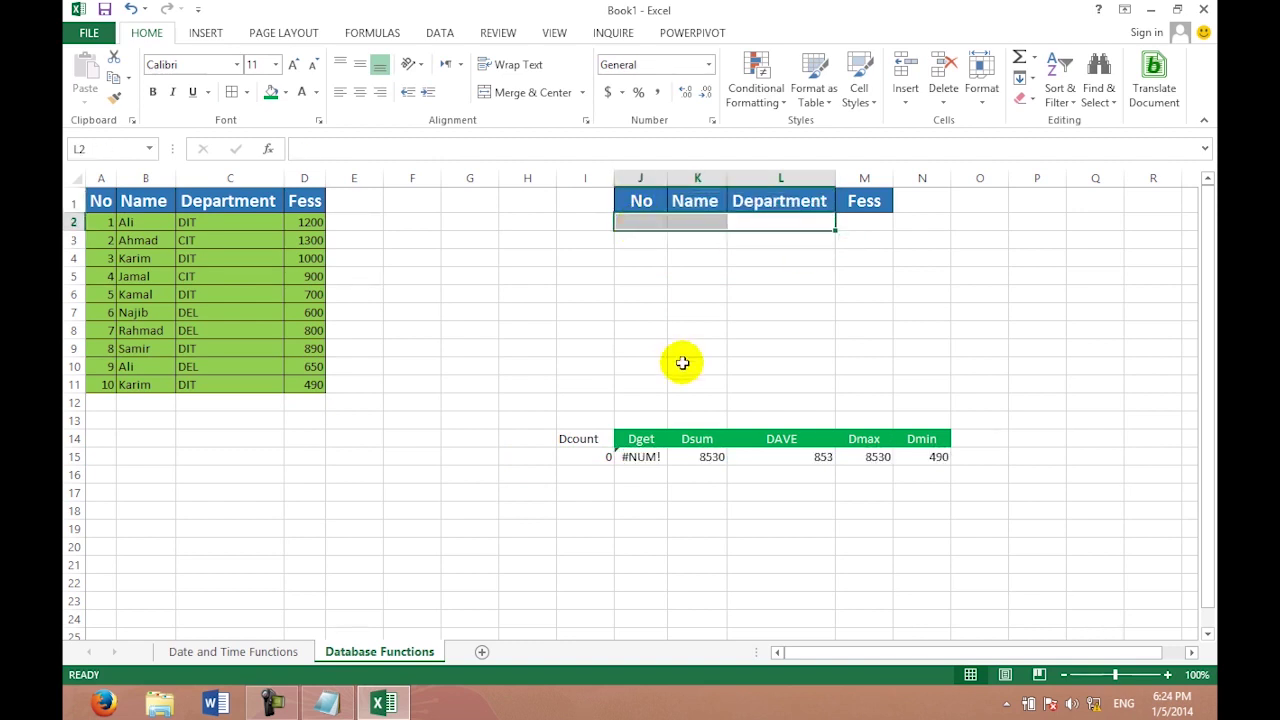
click(709, 223)
click(770, 217)
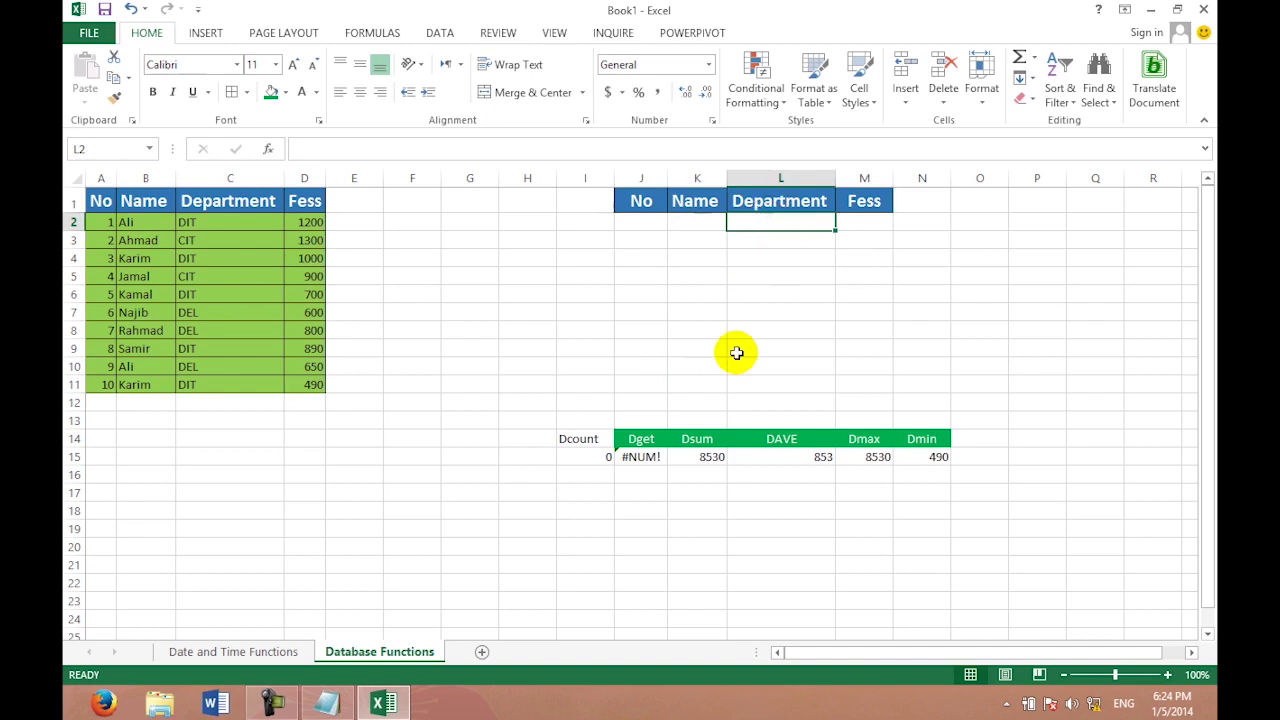
text(Cit)
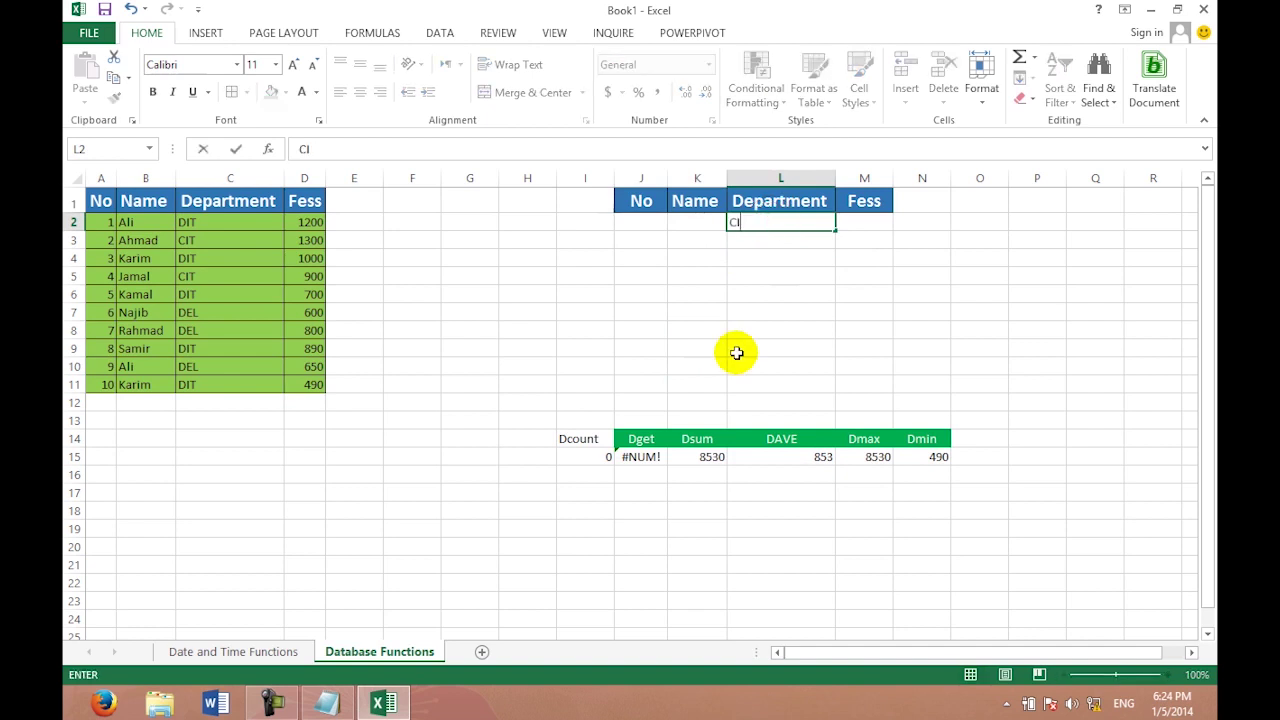
key(Return)
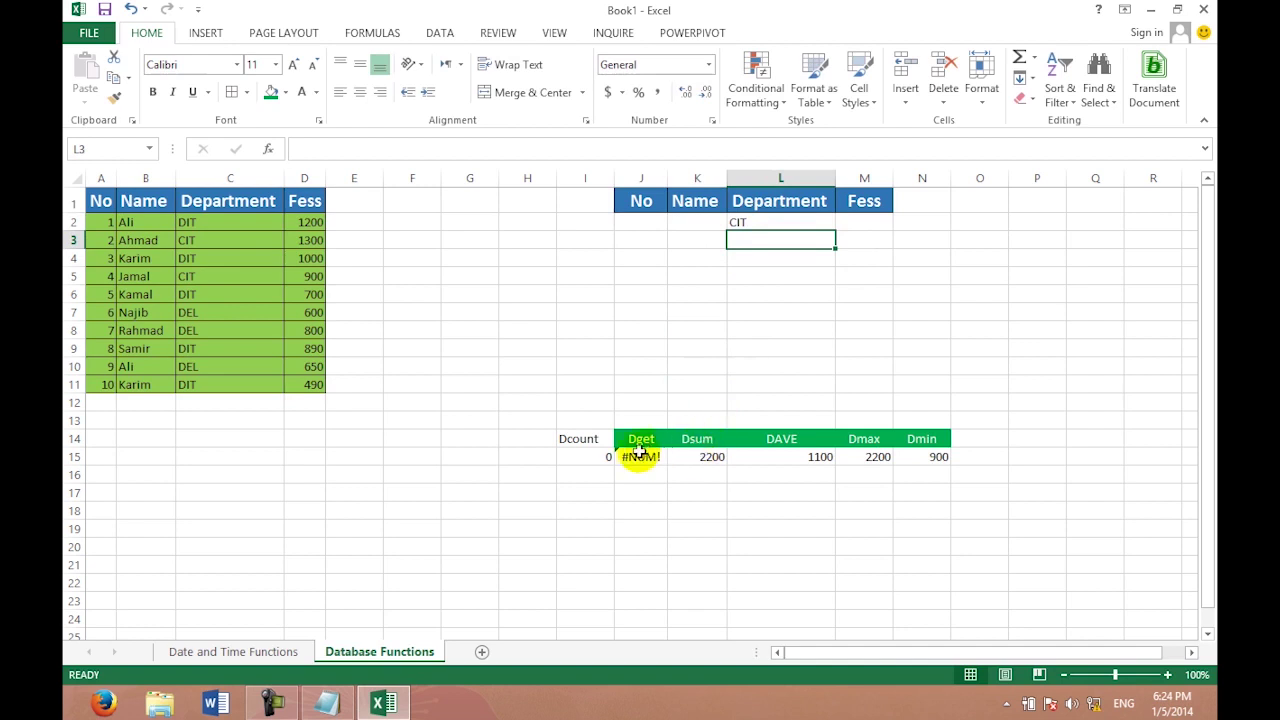
click(605, 455)
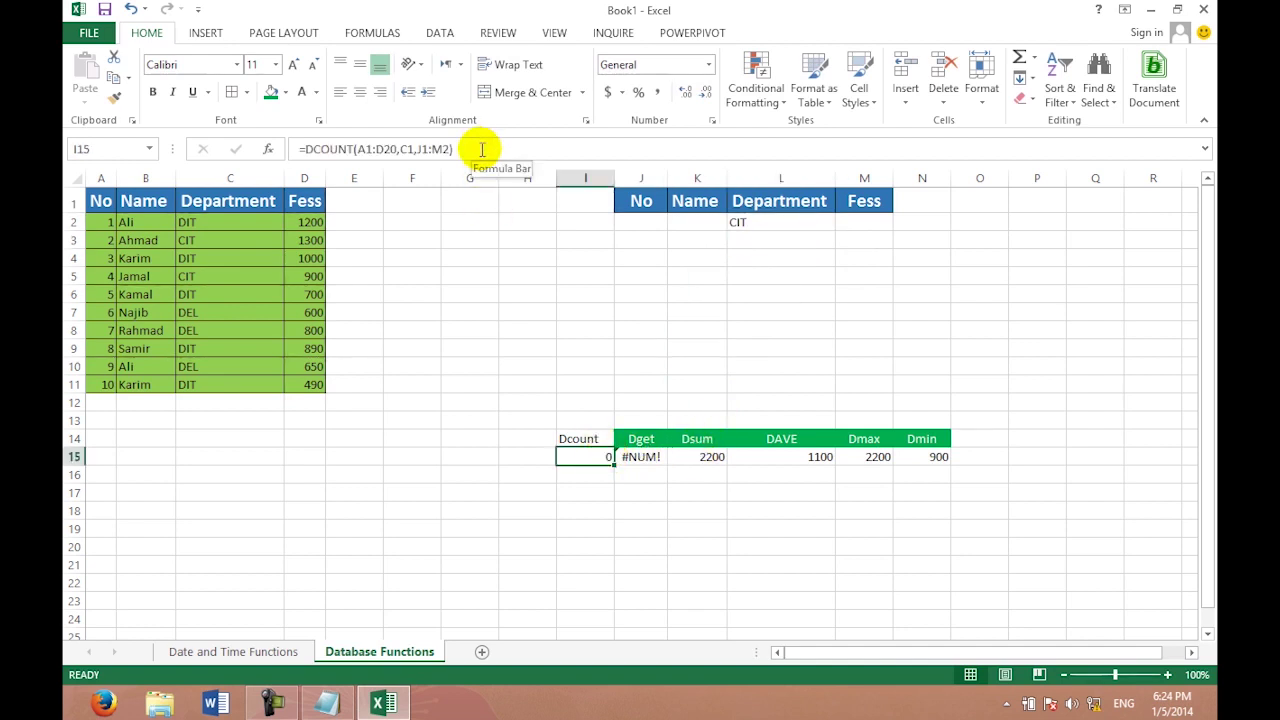
Rebuild the Dcount formula in I15 as =DCOUNT(A1:D19,C1,J1:M2).
text(=d)
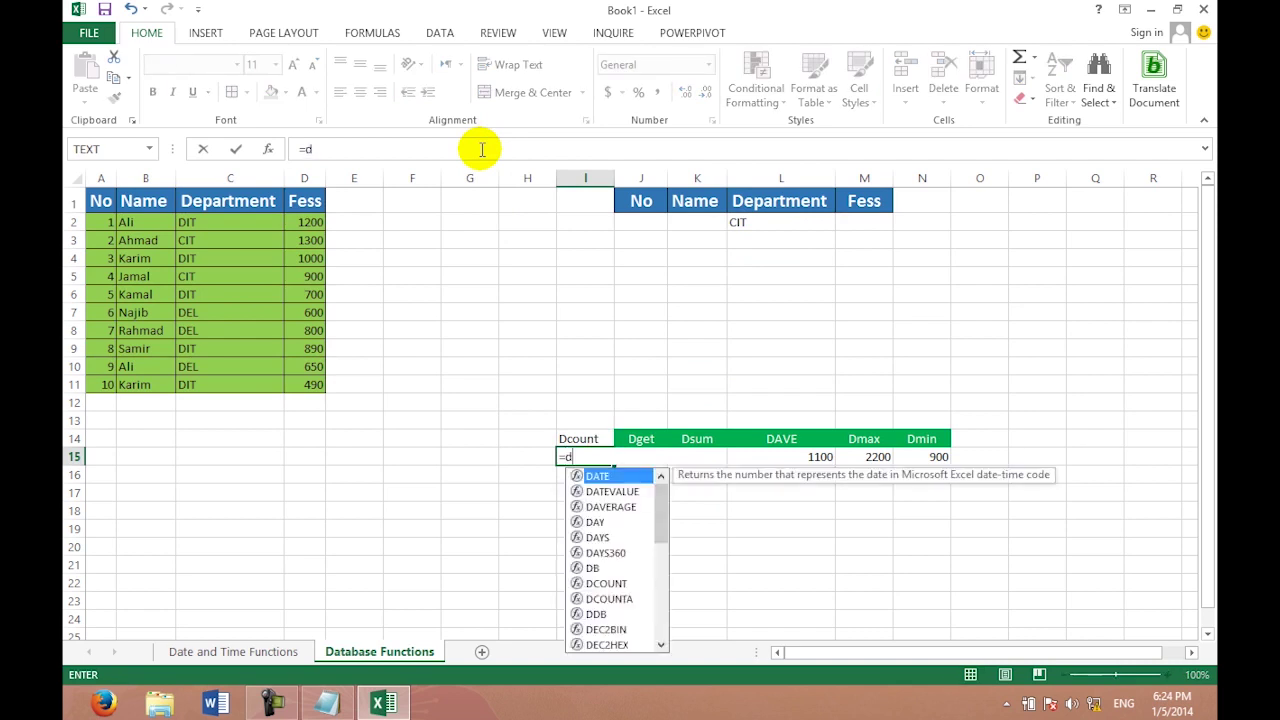
text(count()
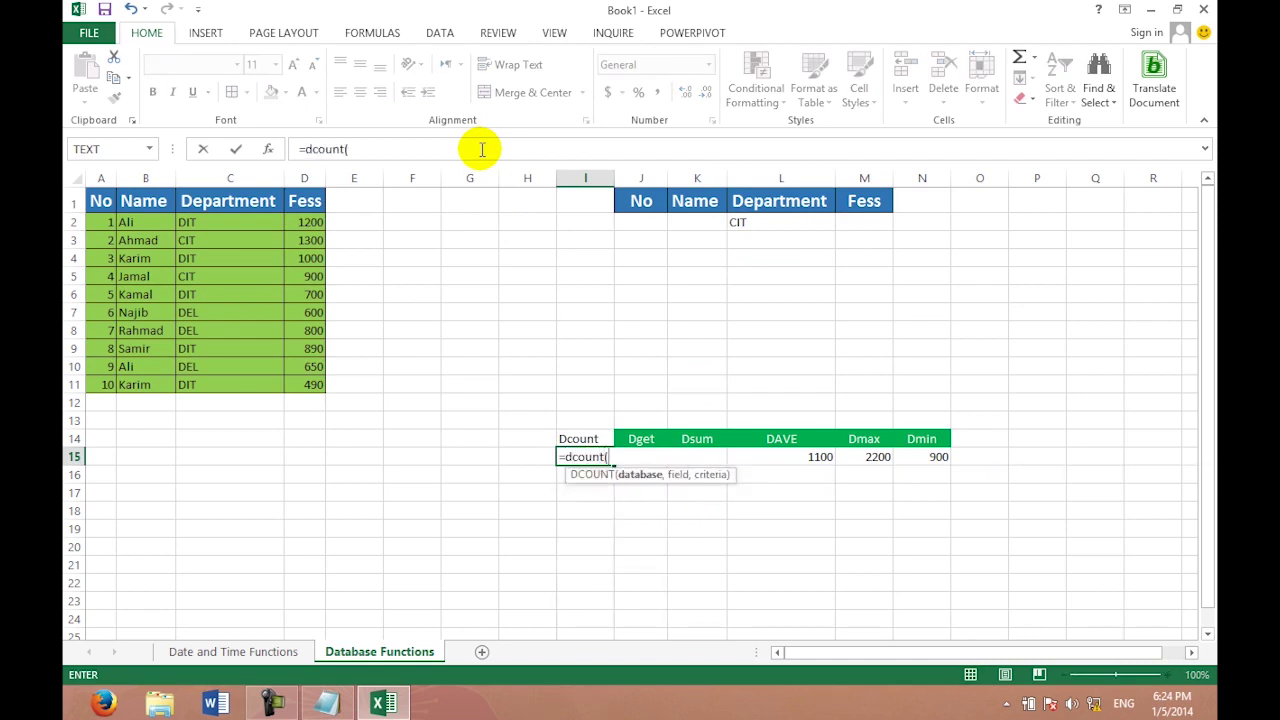
drag(100, 200, 296, 522)
text(,)
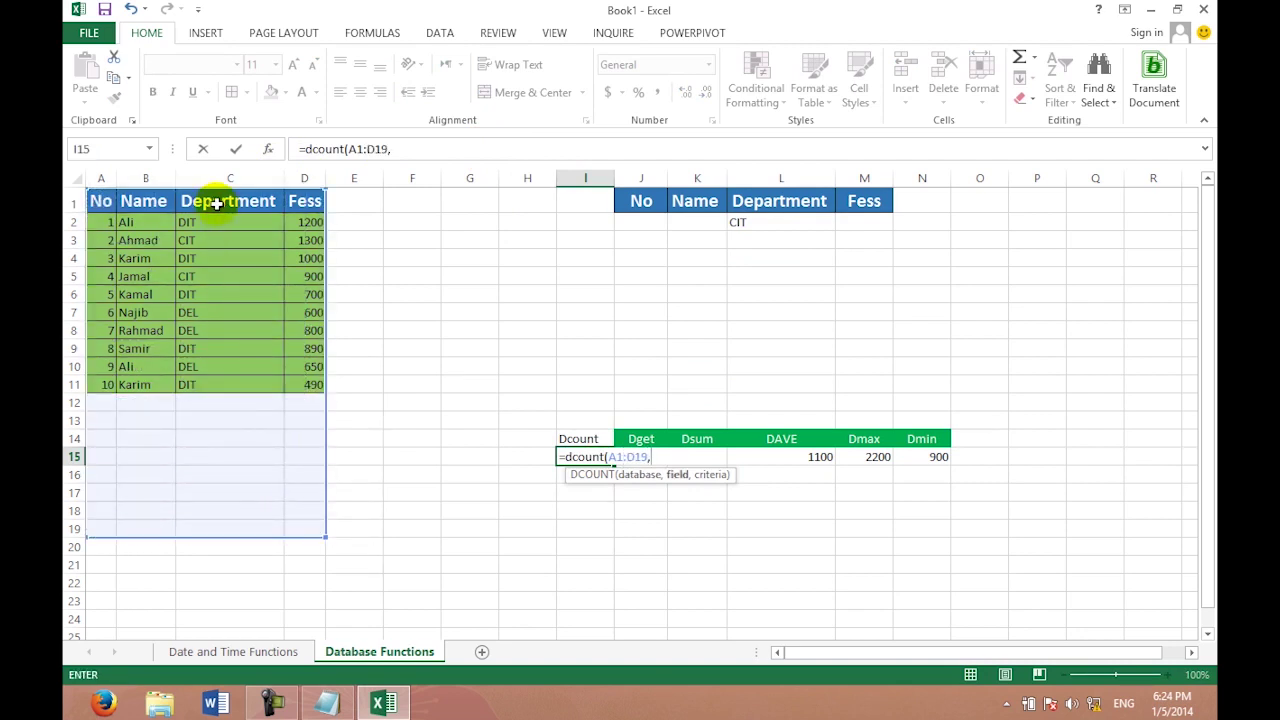
click(216, 203)
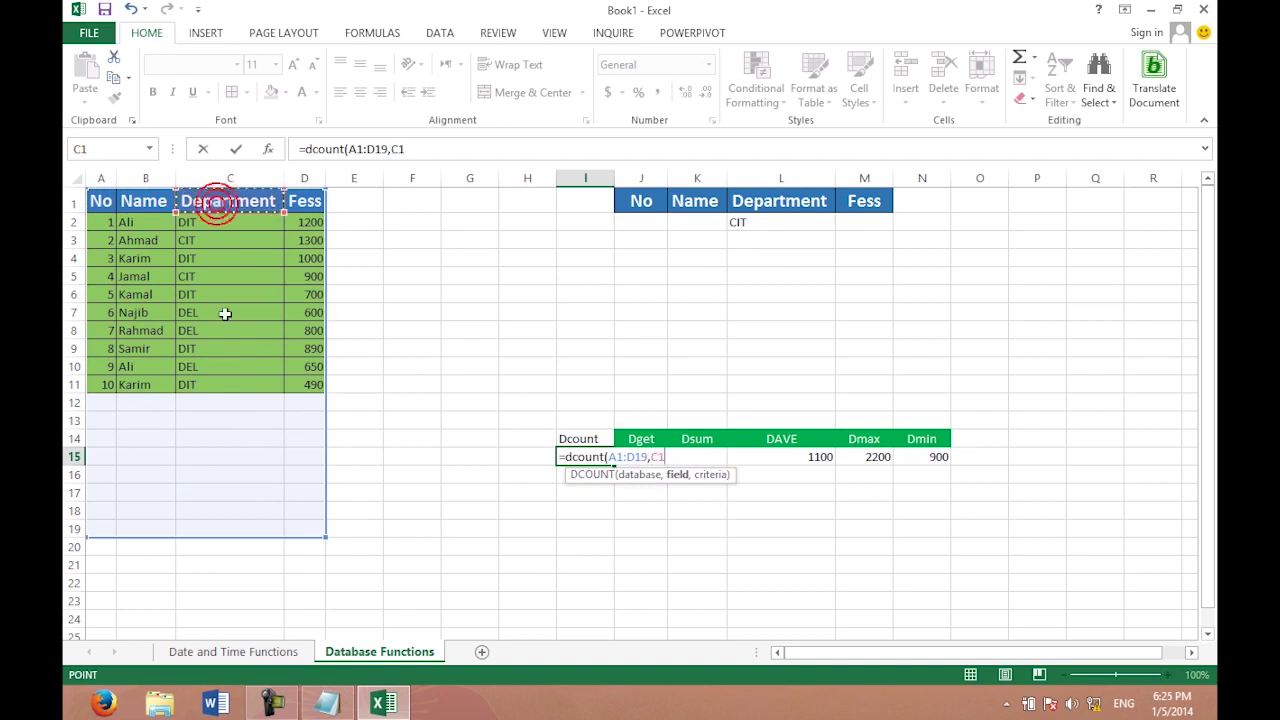
text(,)
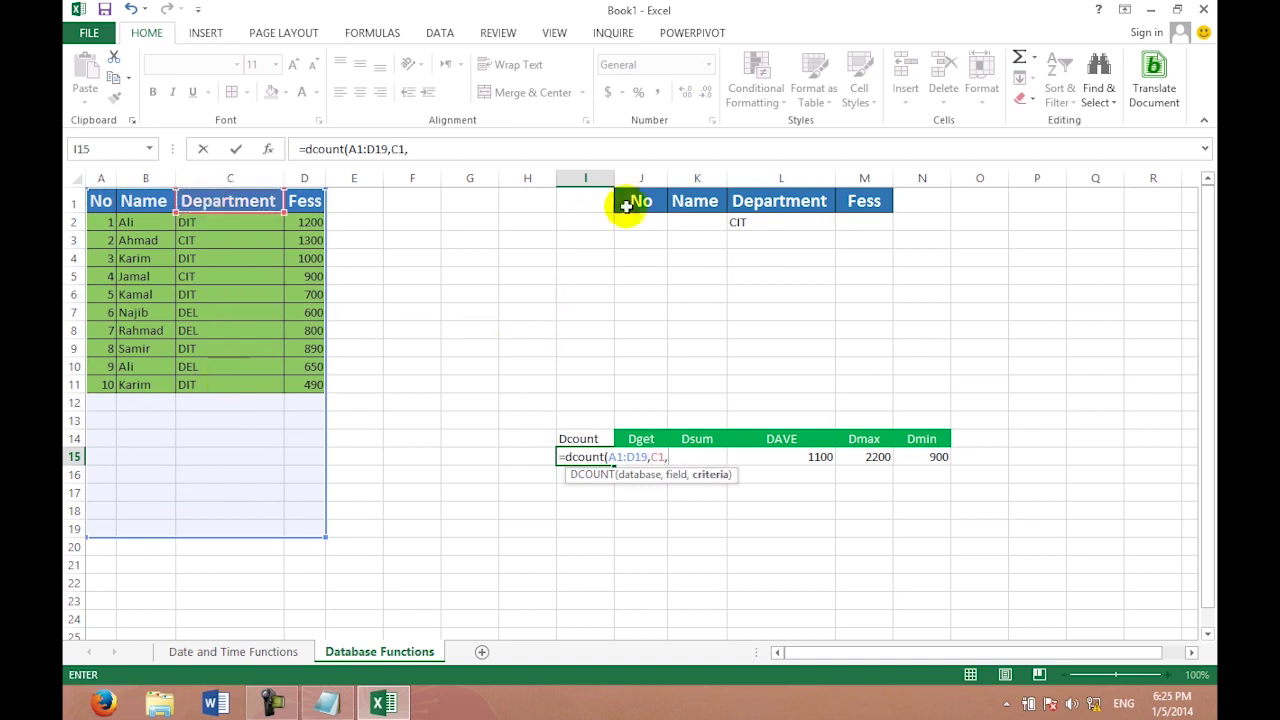
drag(640, 205, 875, 218)
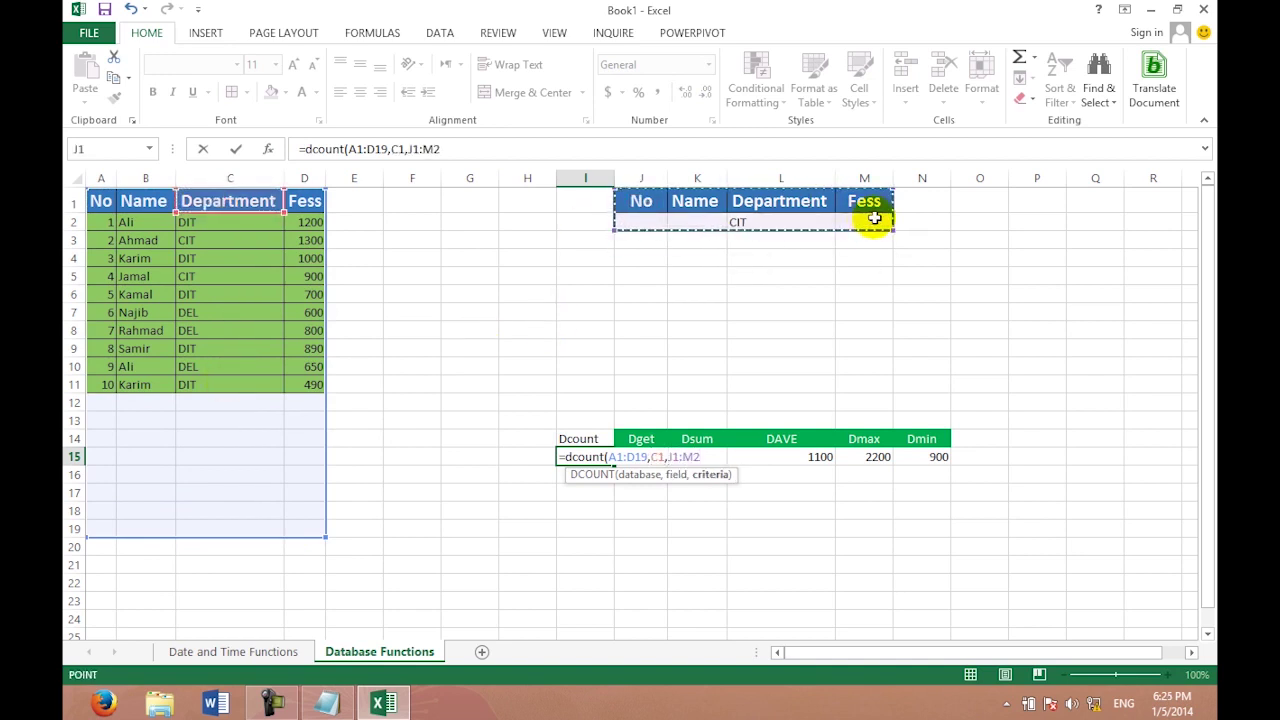
key(Return)
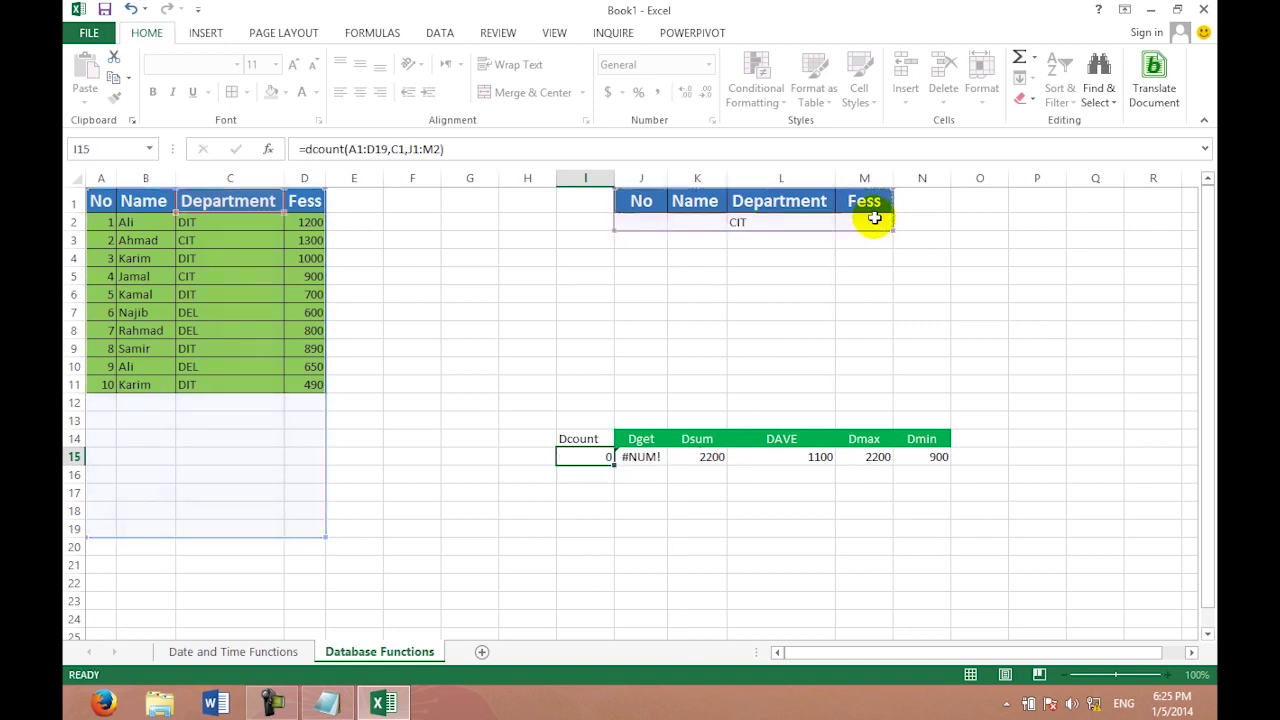
click(926, 328)
Change the Department criterion in L2 to dit.
click(787, 228)
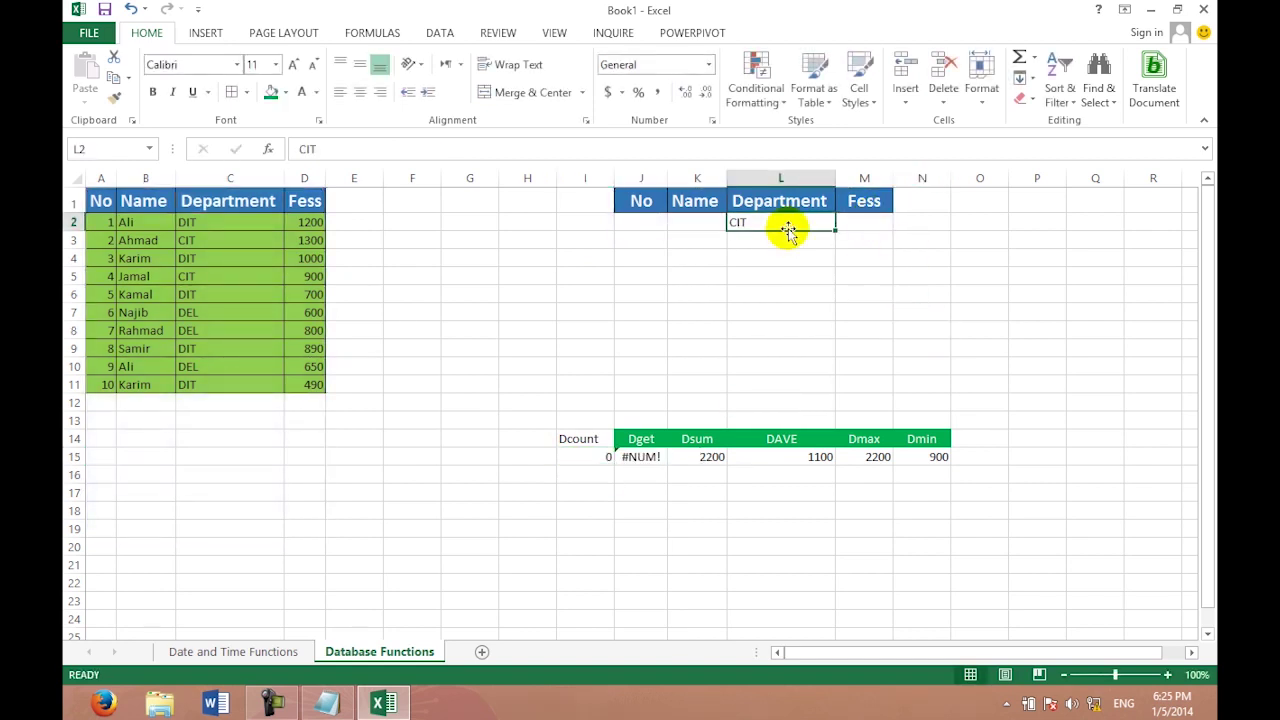
text(dit)
key(Return)
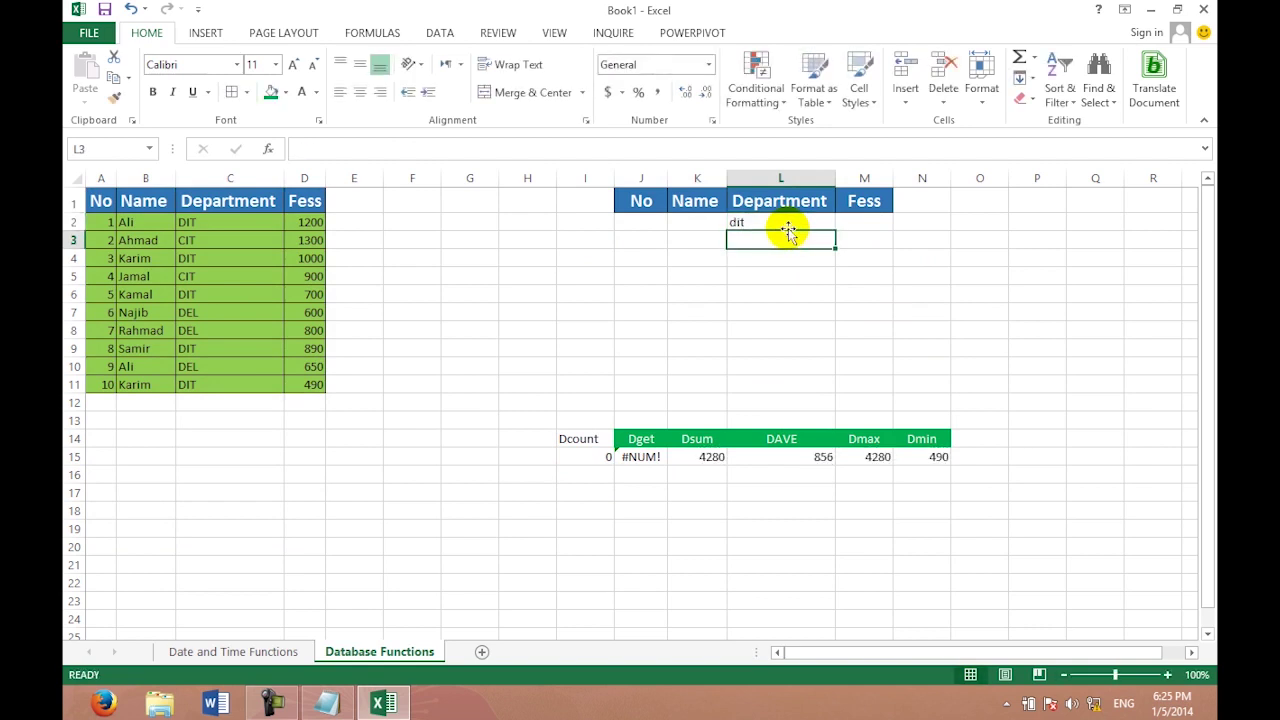
click(272, 703)
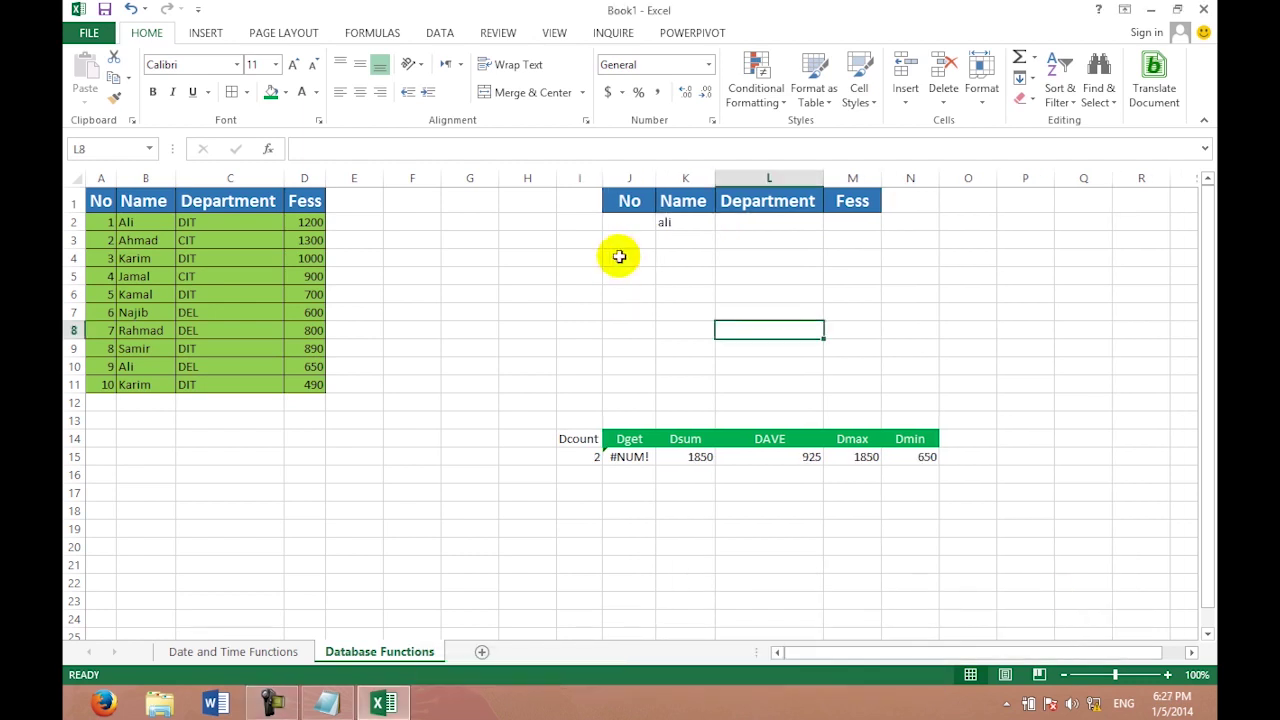
Rebuild I15 as =DCOUNT(A1:D22,D1,J1:M2), counting the Fees column against the criteria.
click(588, 455)
text(=)
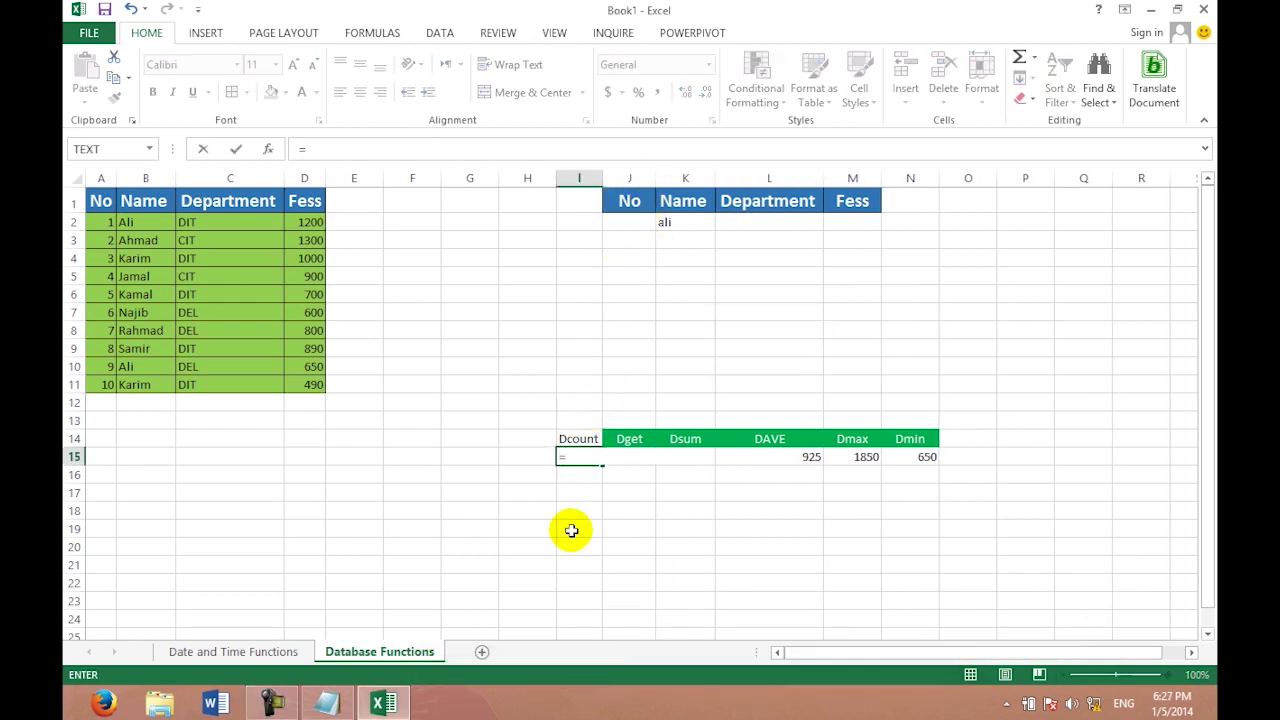
text(d)
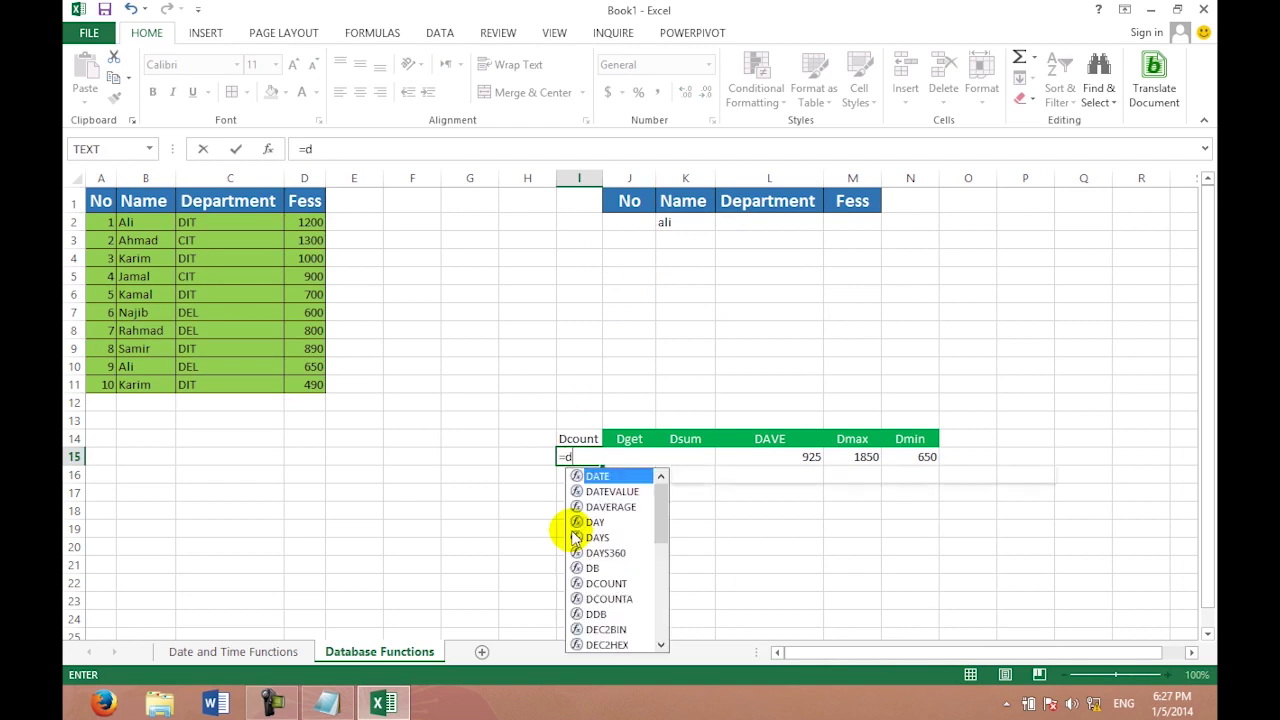
text(cou)
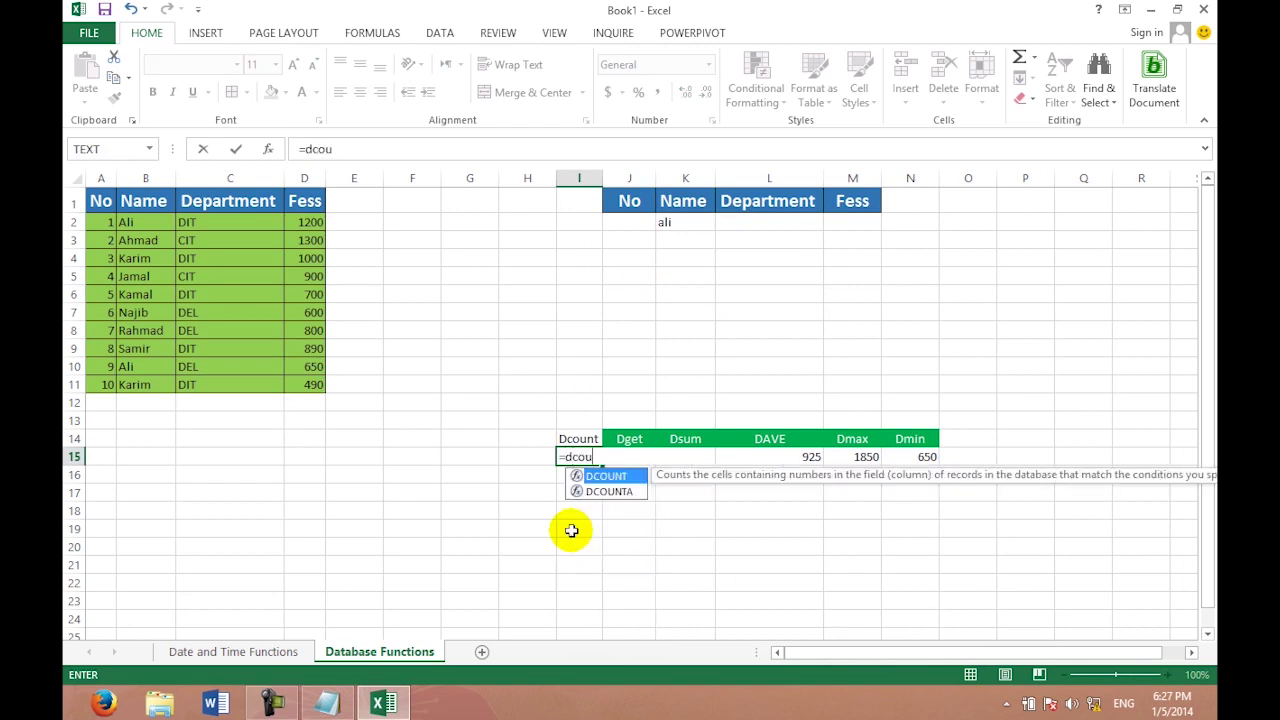
text(nt()
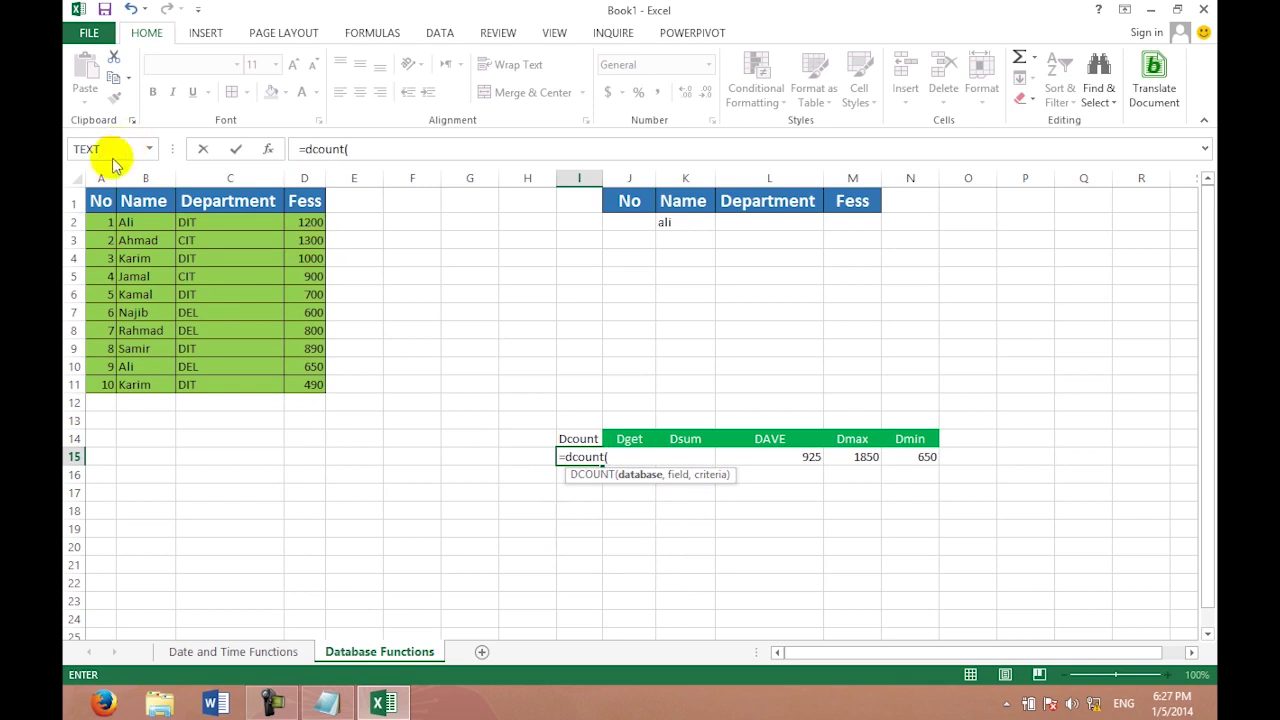
drag(100, 201, 100, 238)
drag(260, 478, 315, 581)
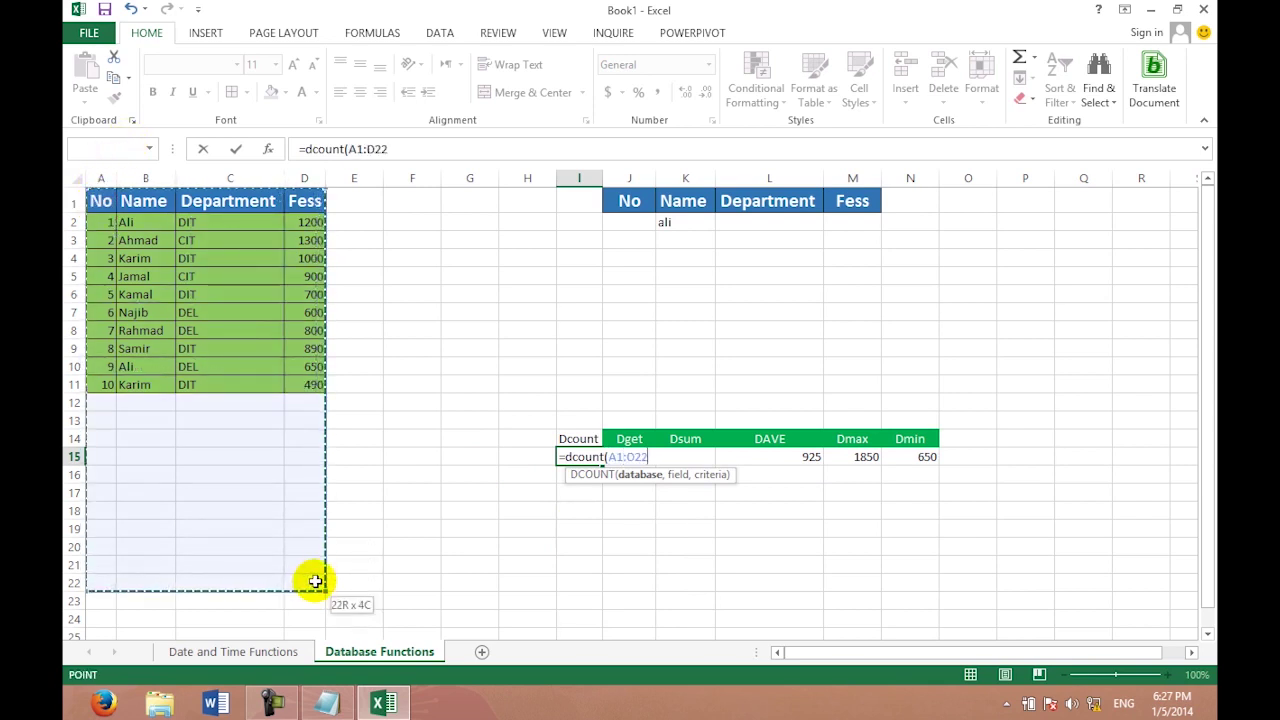
text(,)
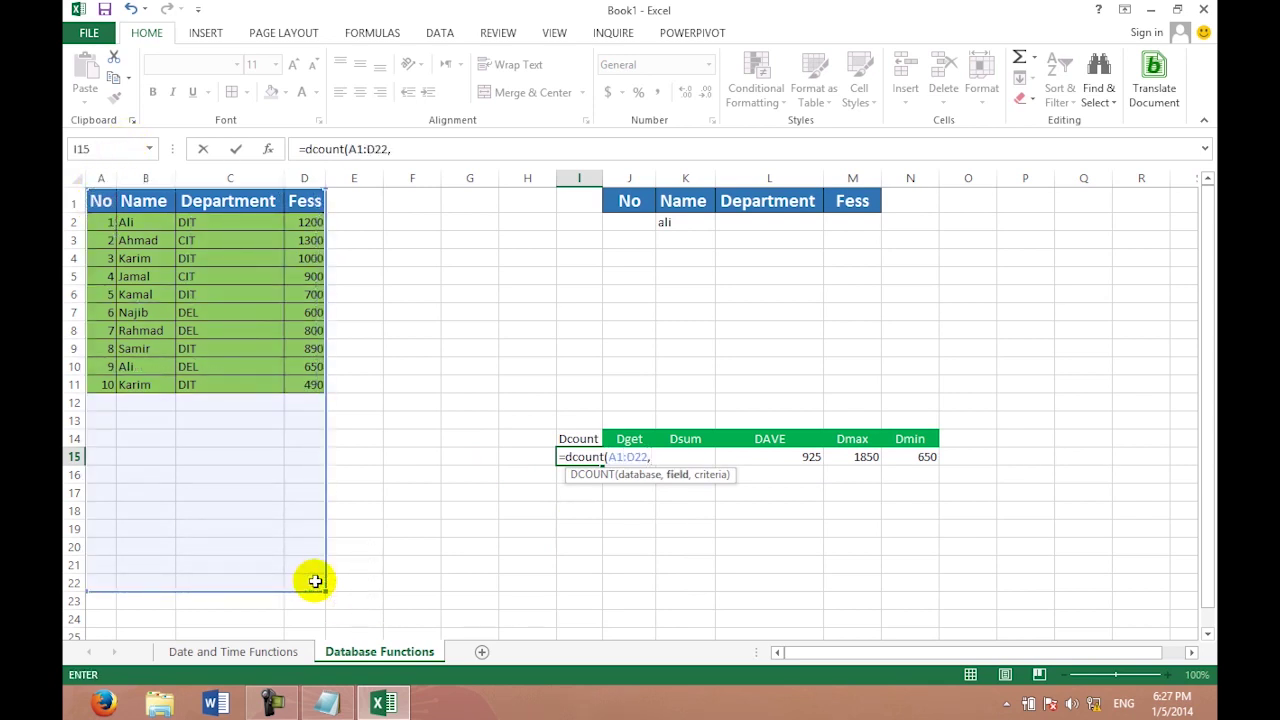
click(307, 202)
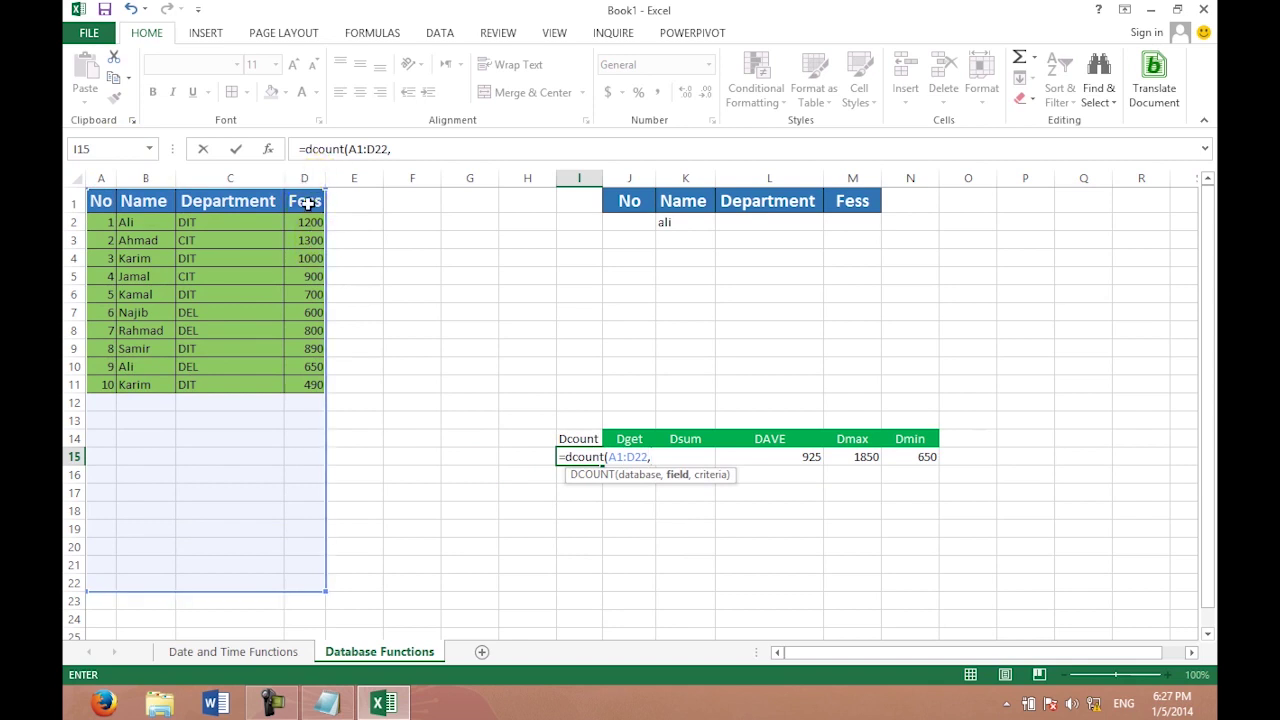
text(D1,)
drag(630, 203, 856, 222)
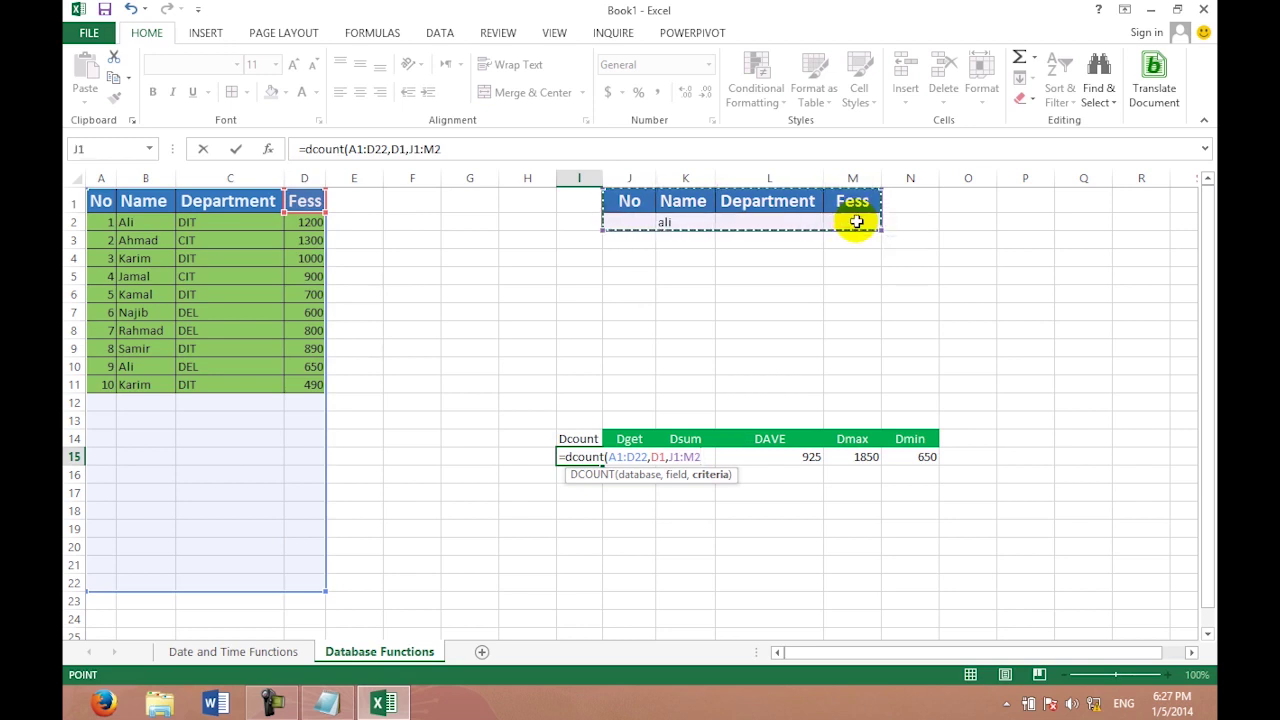
key(Return)
click(922, 279)
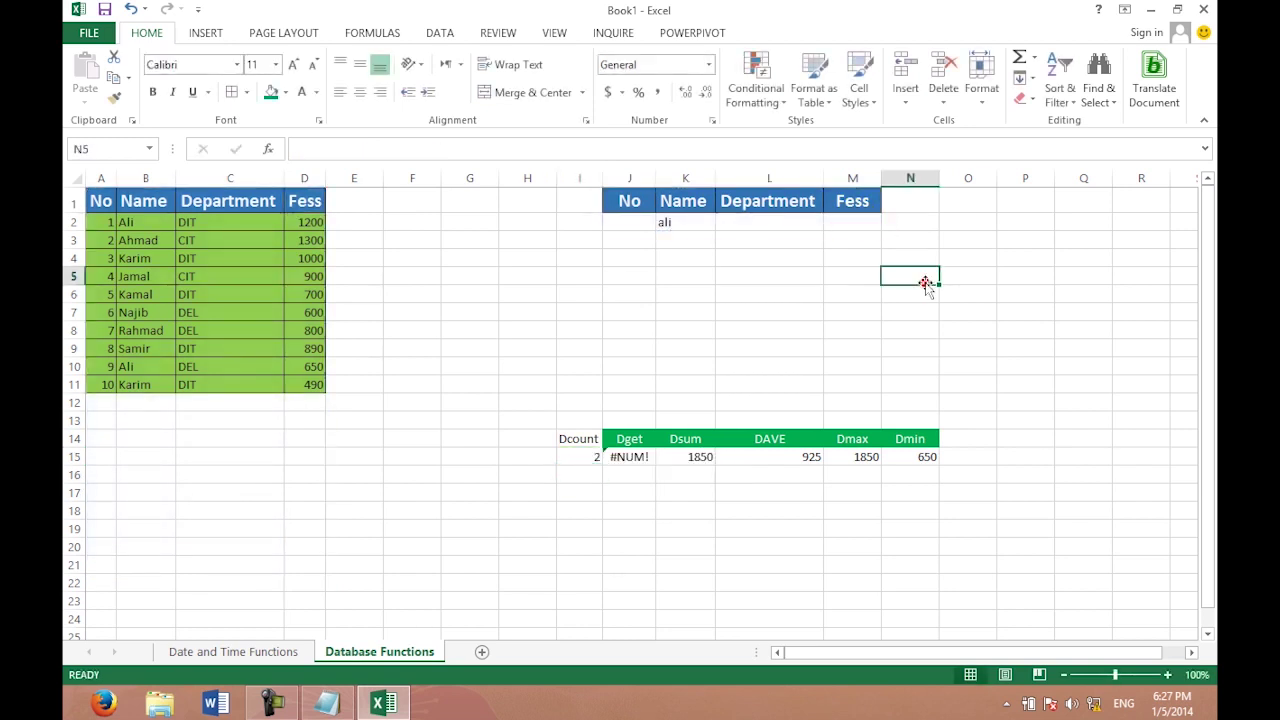
Try a different student name as the Name criterion in K2, then clear it.
click(676, 228)
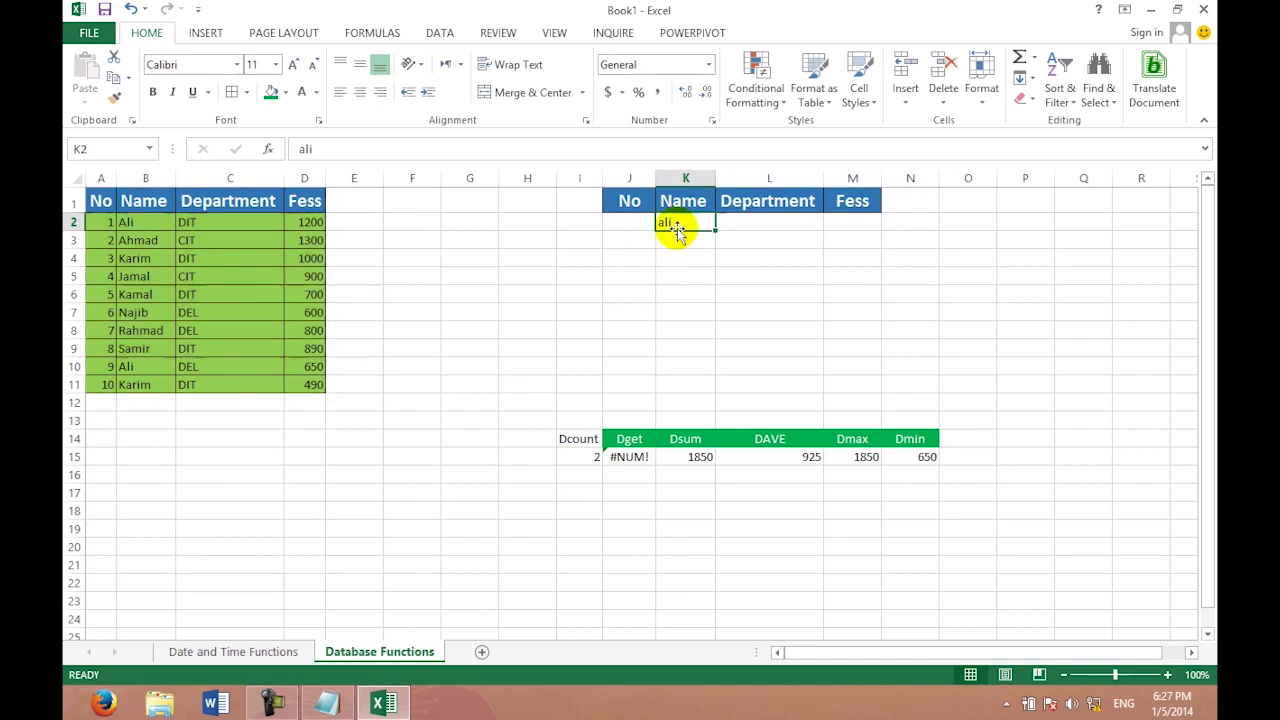
click(677, 233)
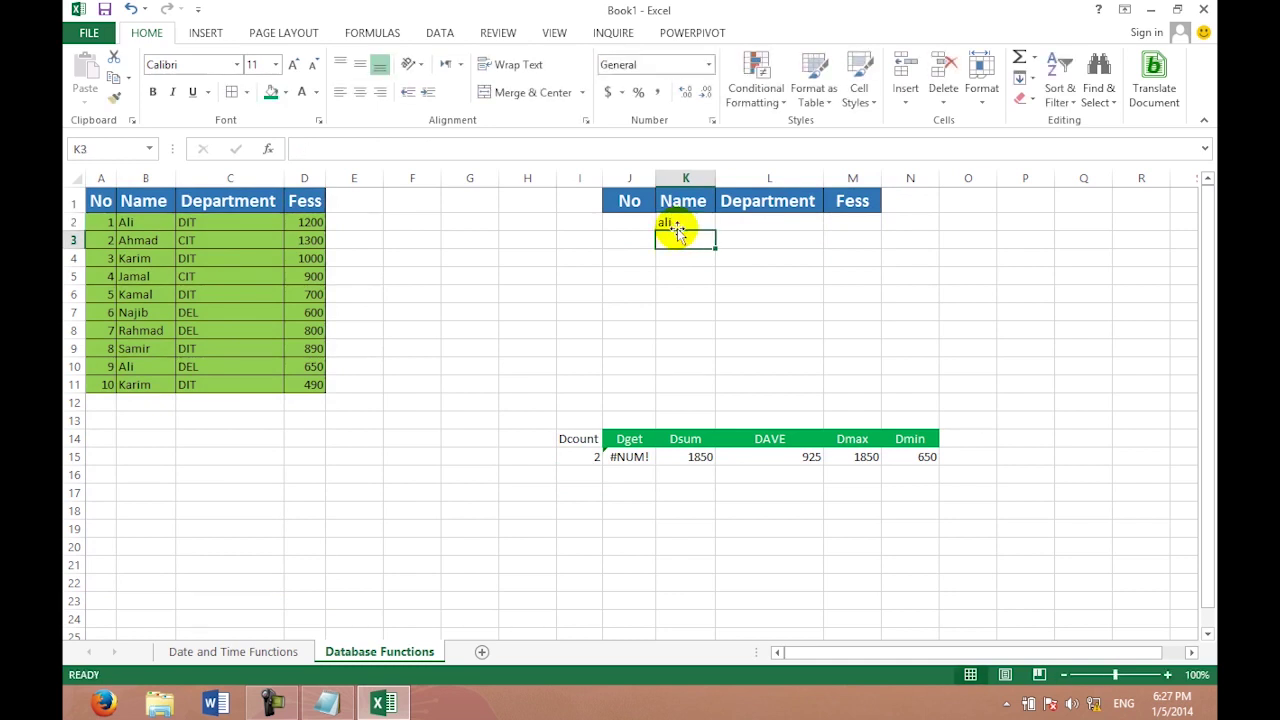
click(676, 228)
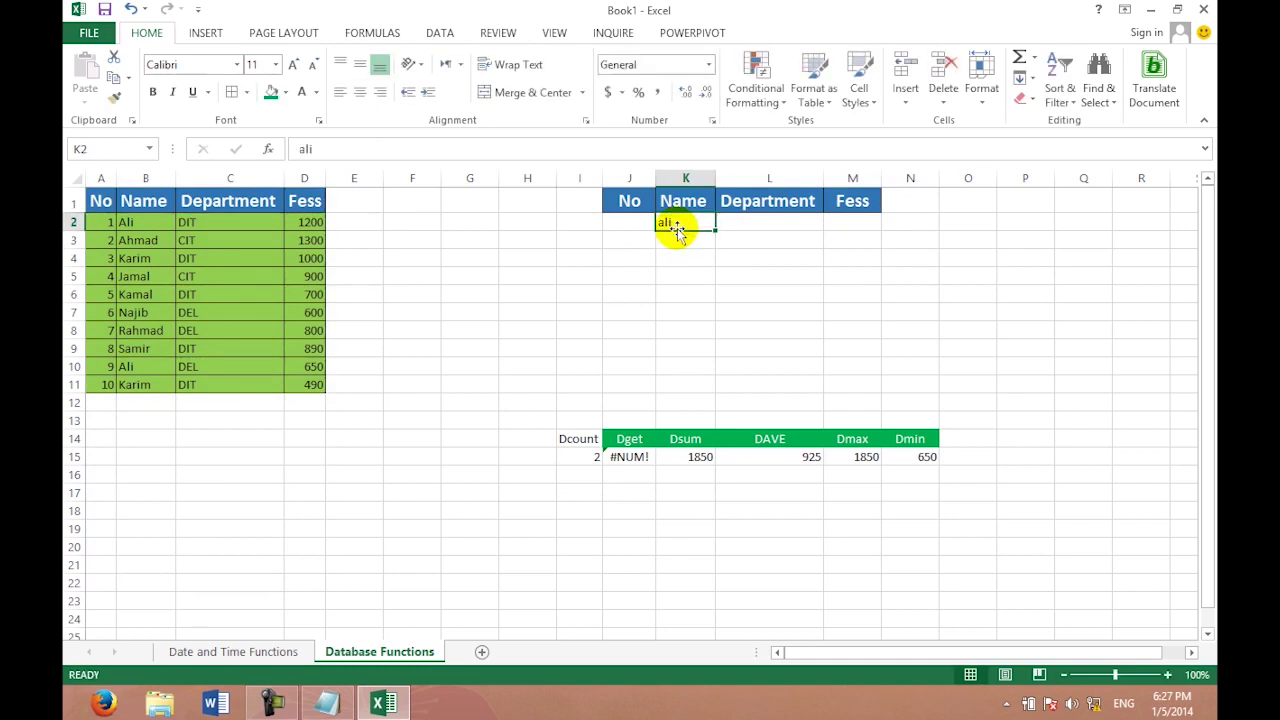
text(Ah)
key(Return)
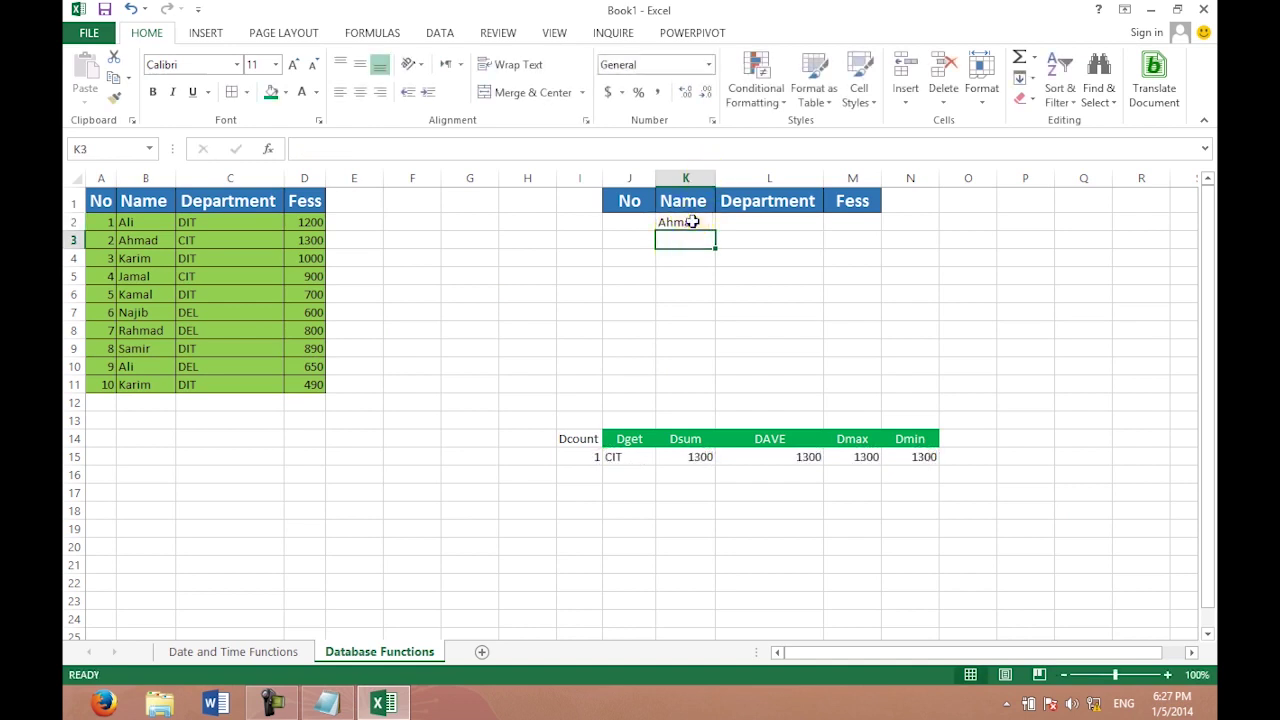
click(690, 221)
key(Delete)
Try dit, then cit with del as Department criteria in L2 and L3.
click(734, 223)
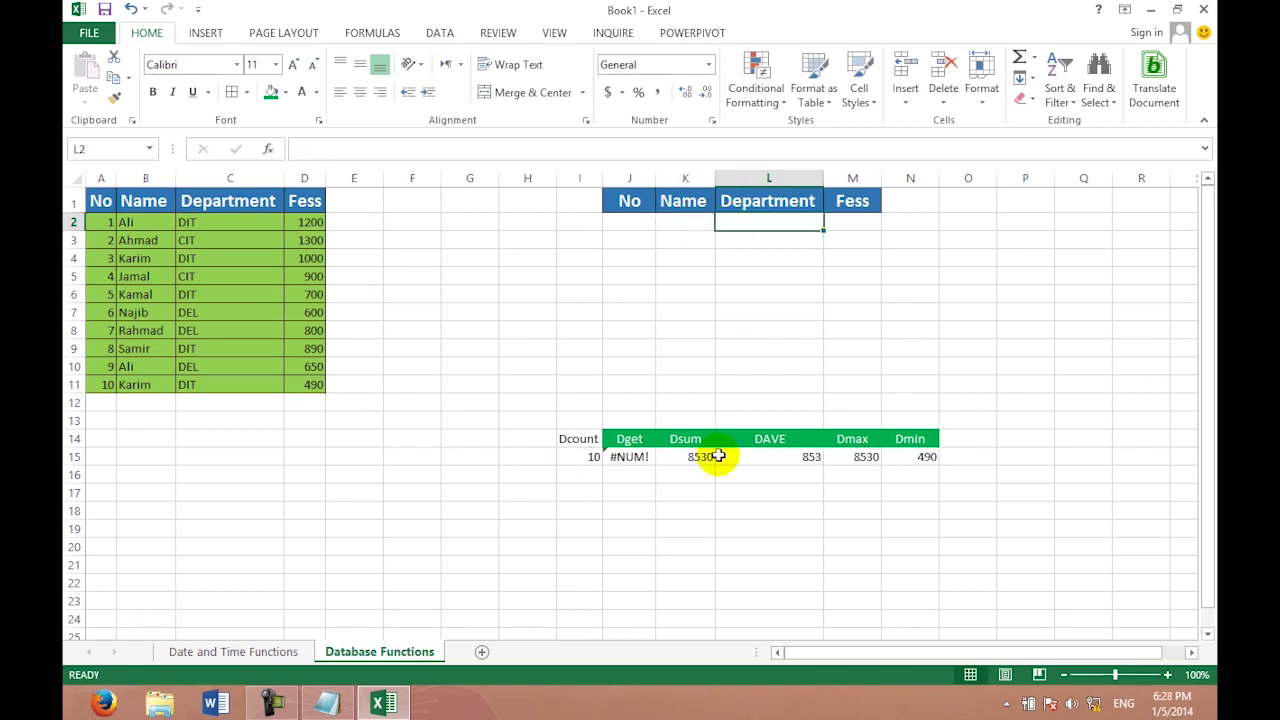
text(dit)
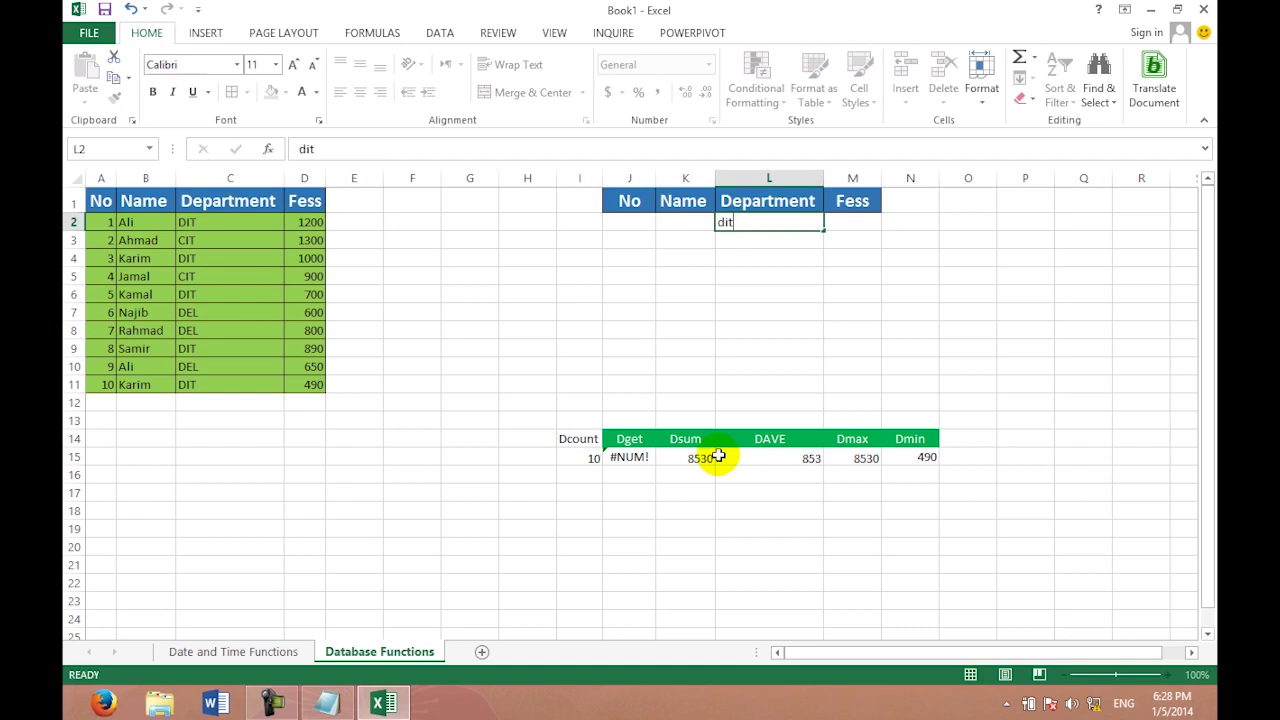
key(Return)
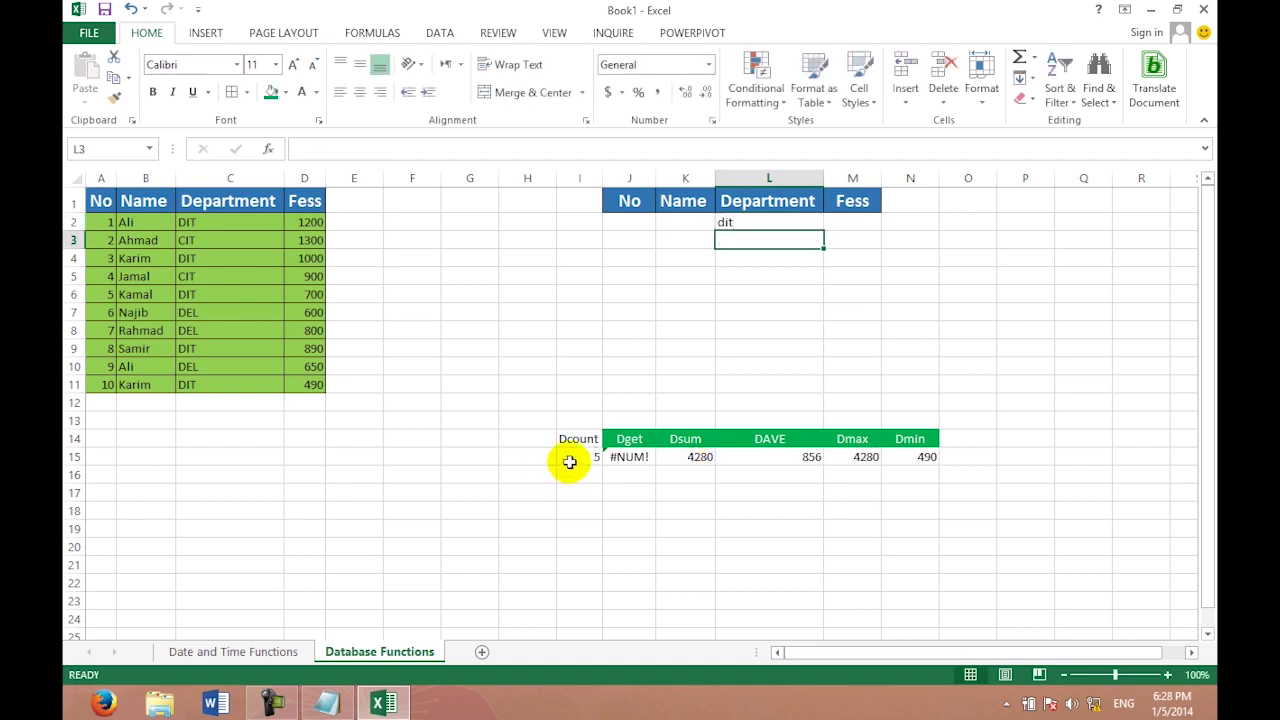
click(574, 462)
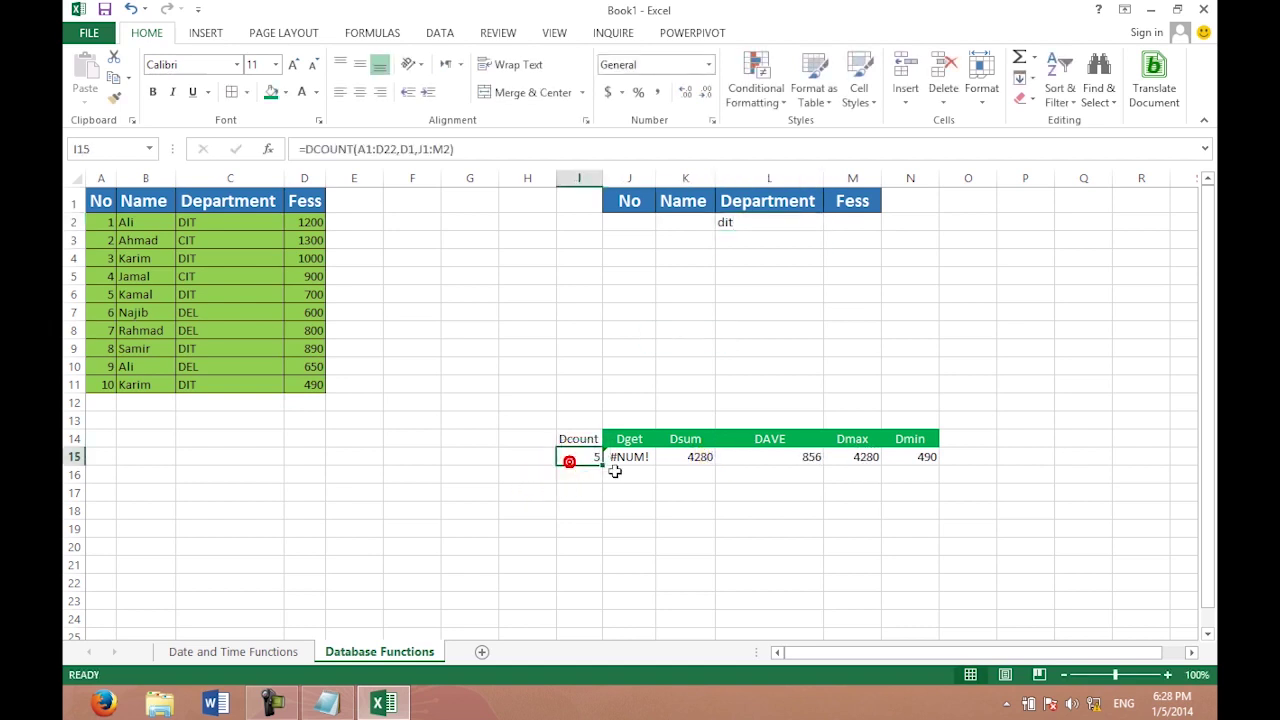
click(734, 225)
key(Return)
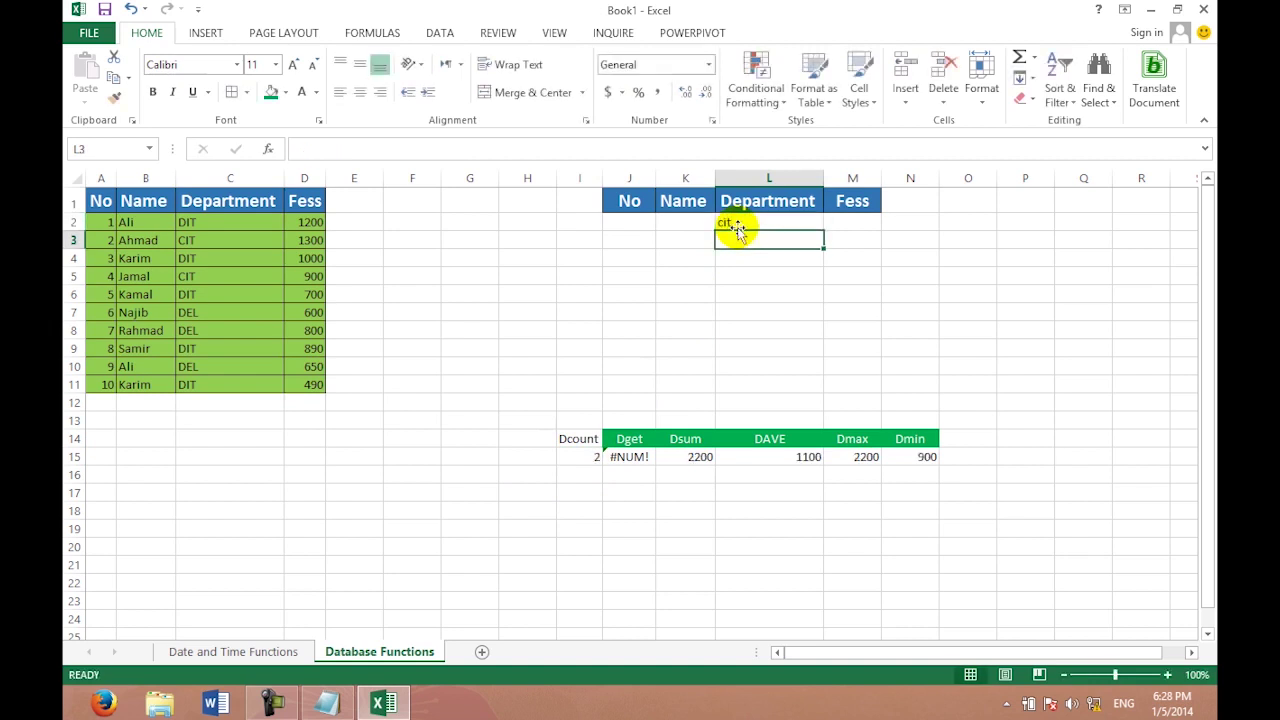
text(del)
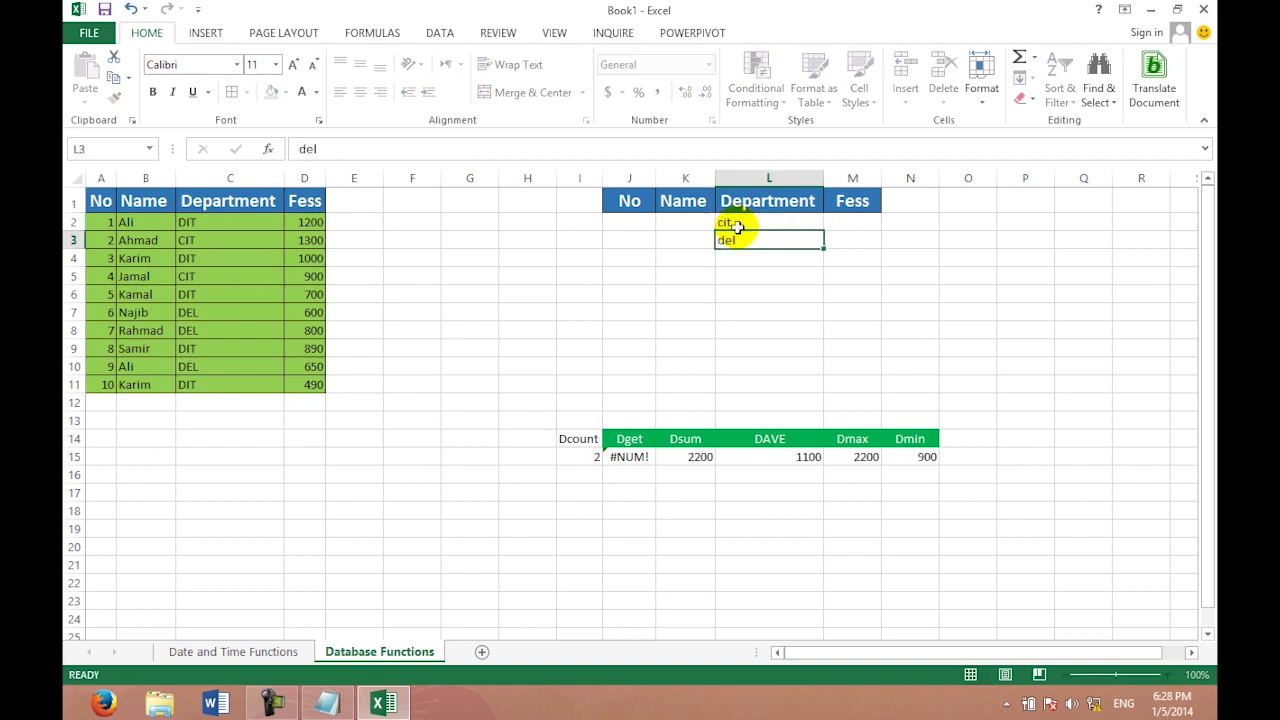
key(Return)
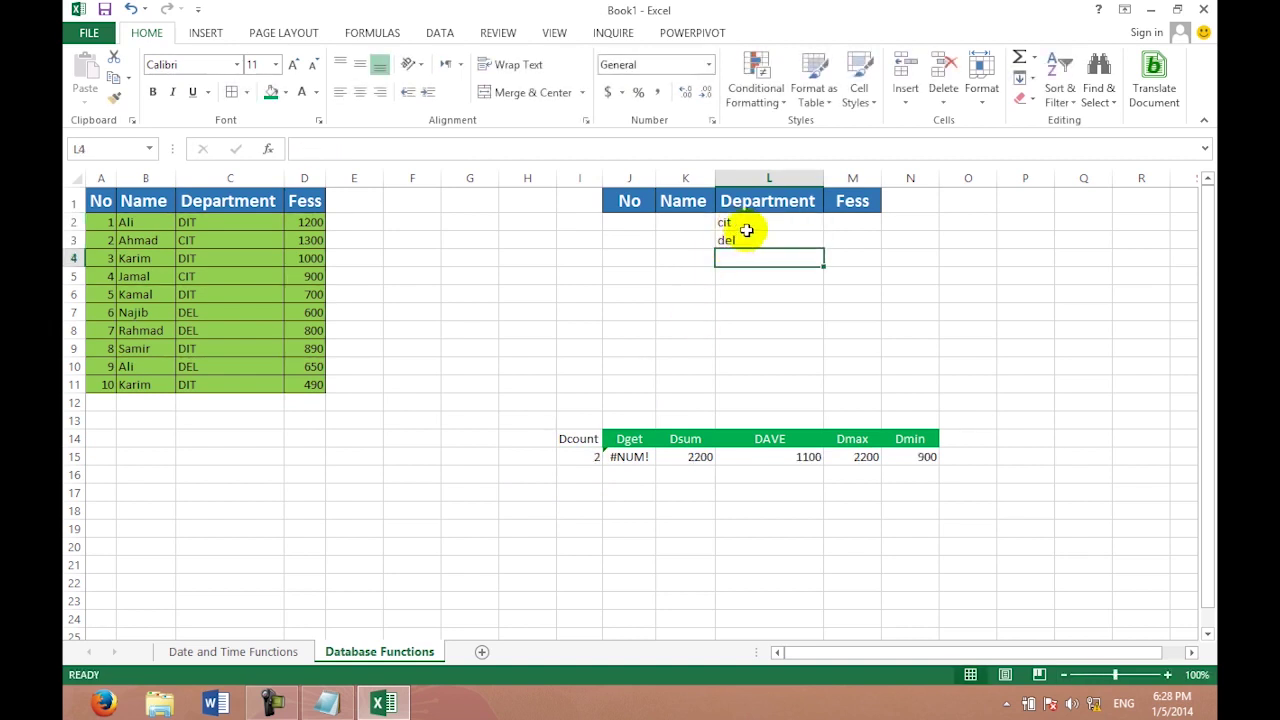
Clear L2:L3 and enter del as the only Department criterion, giving DCOUNT 3.
click(745, 225)
key(Delete)
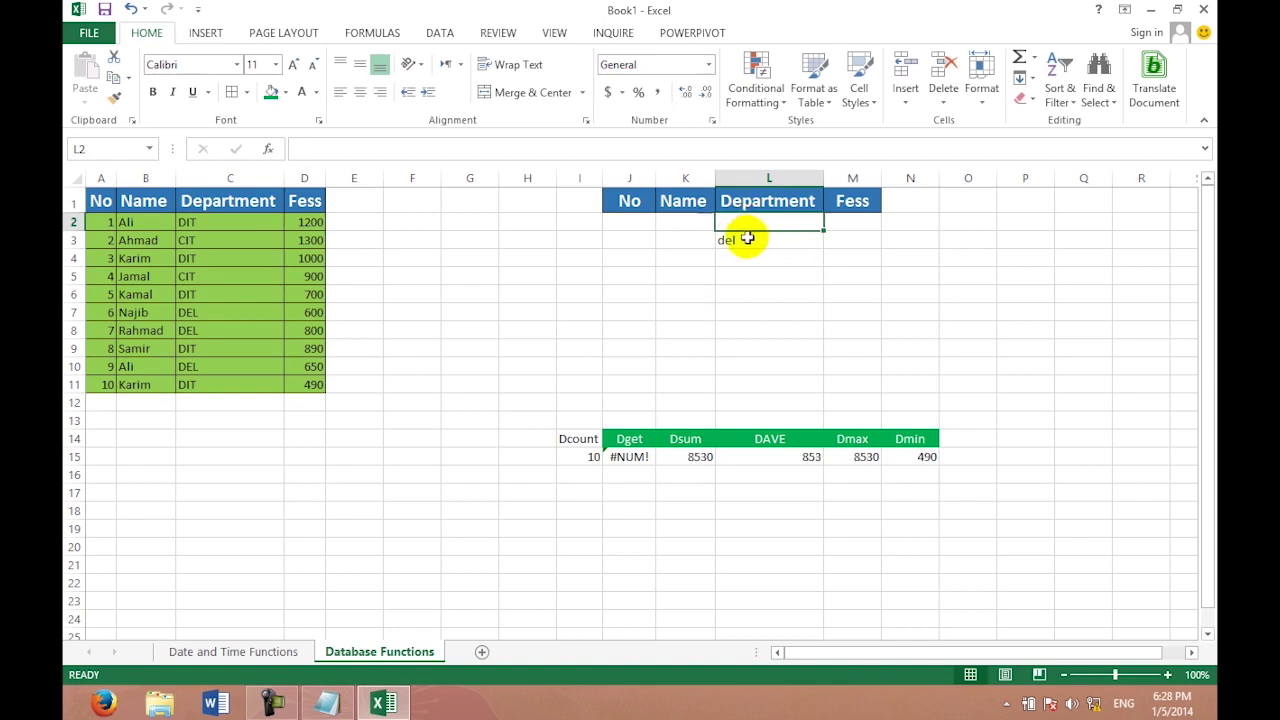
click(746, 237)
key(Delete)
click(748, 224)
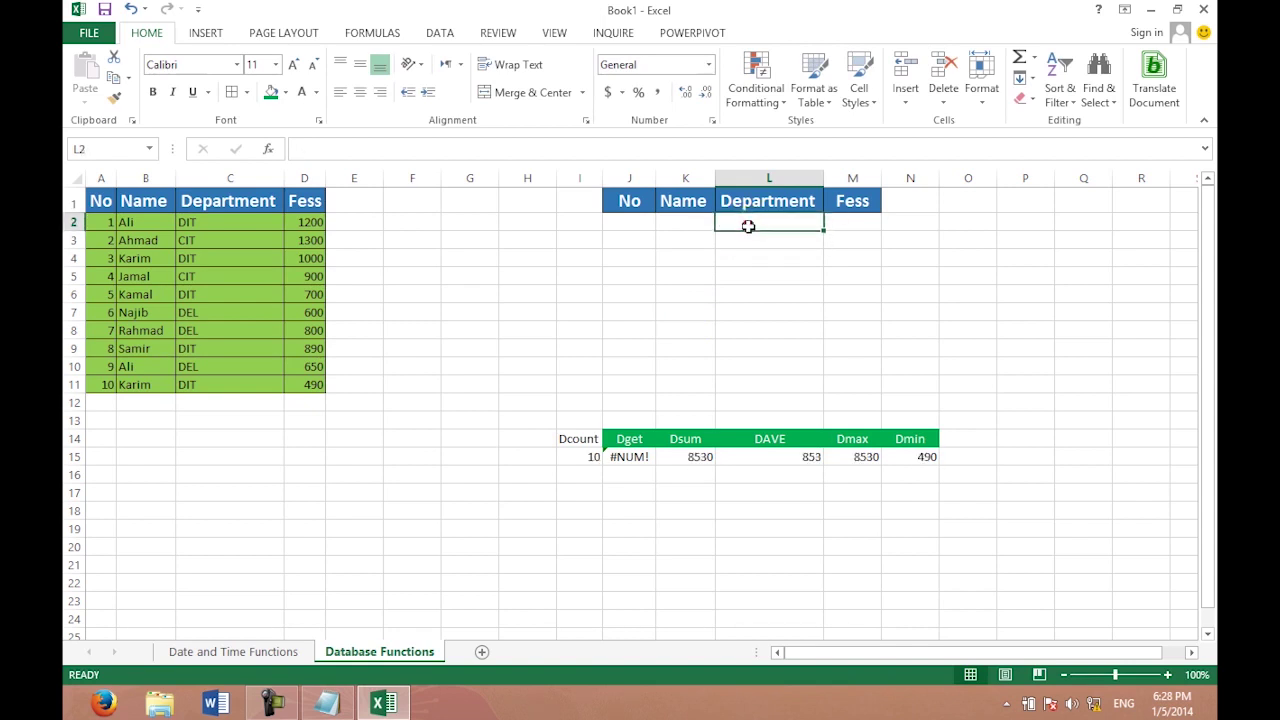
text(departmentel)
key(Return)
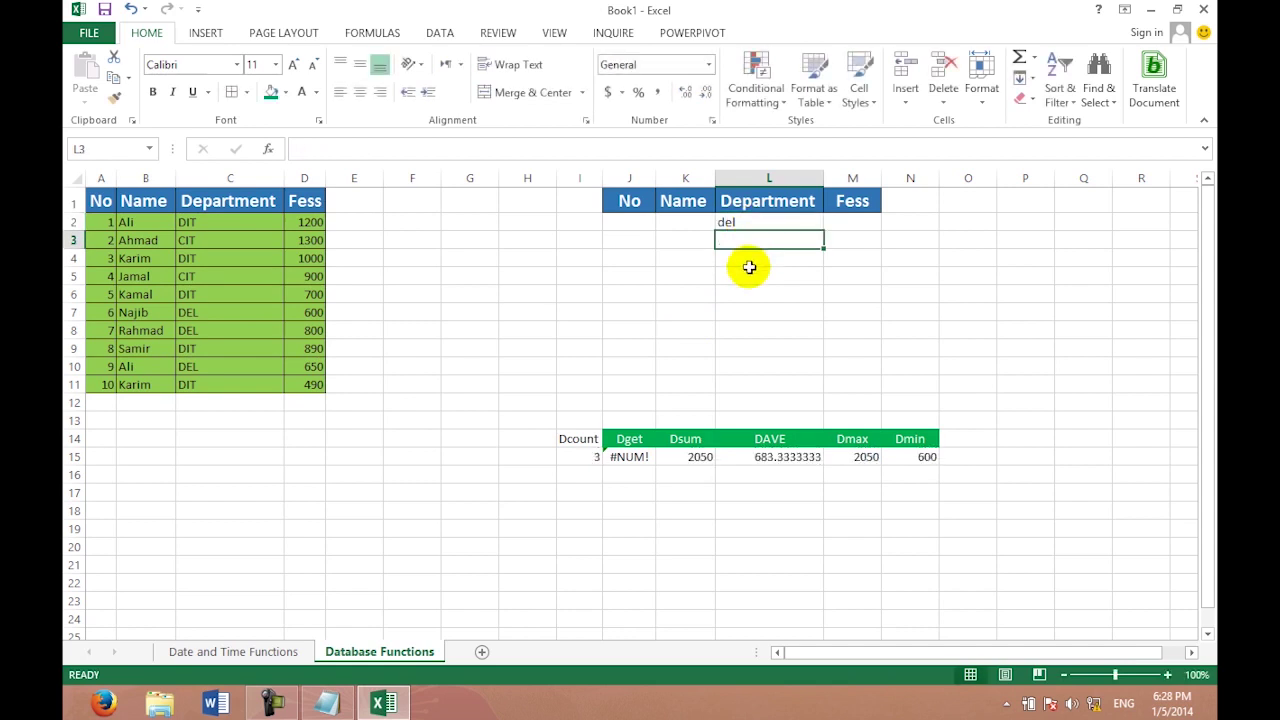
click(749, 267)
click(595, 457)
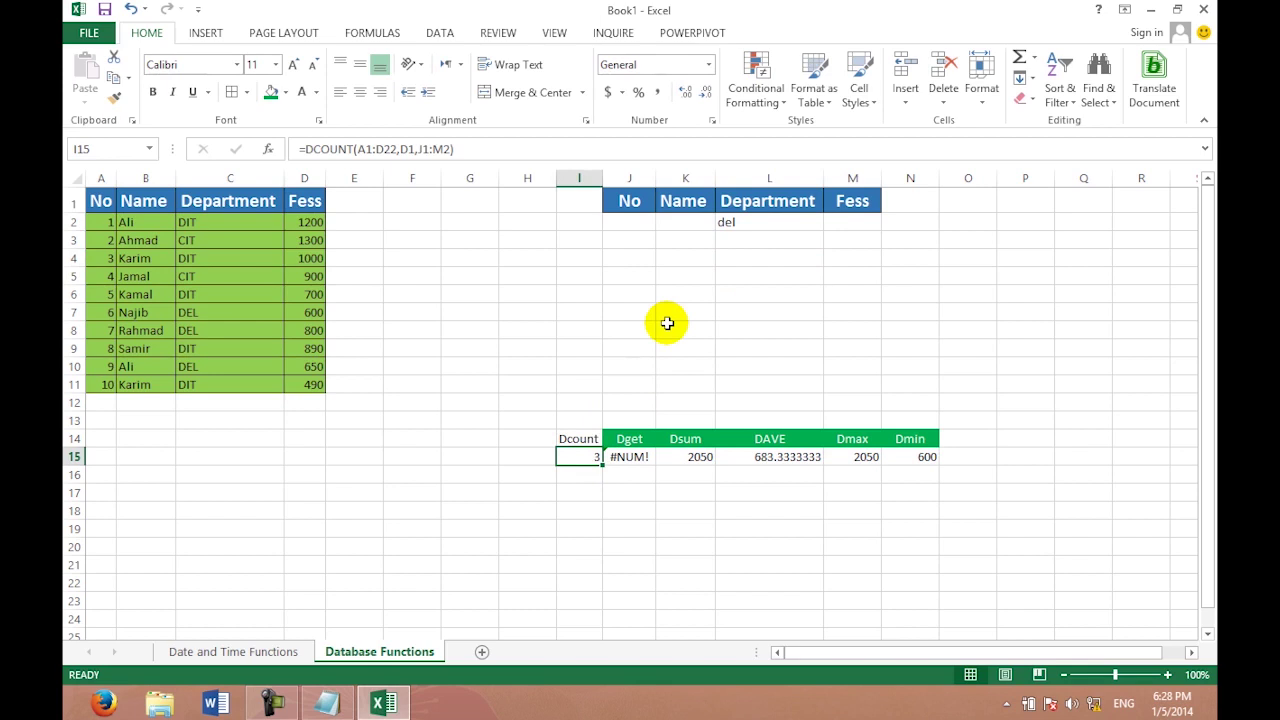
click(272, 703)
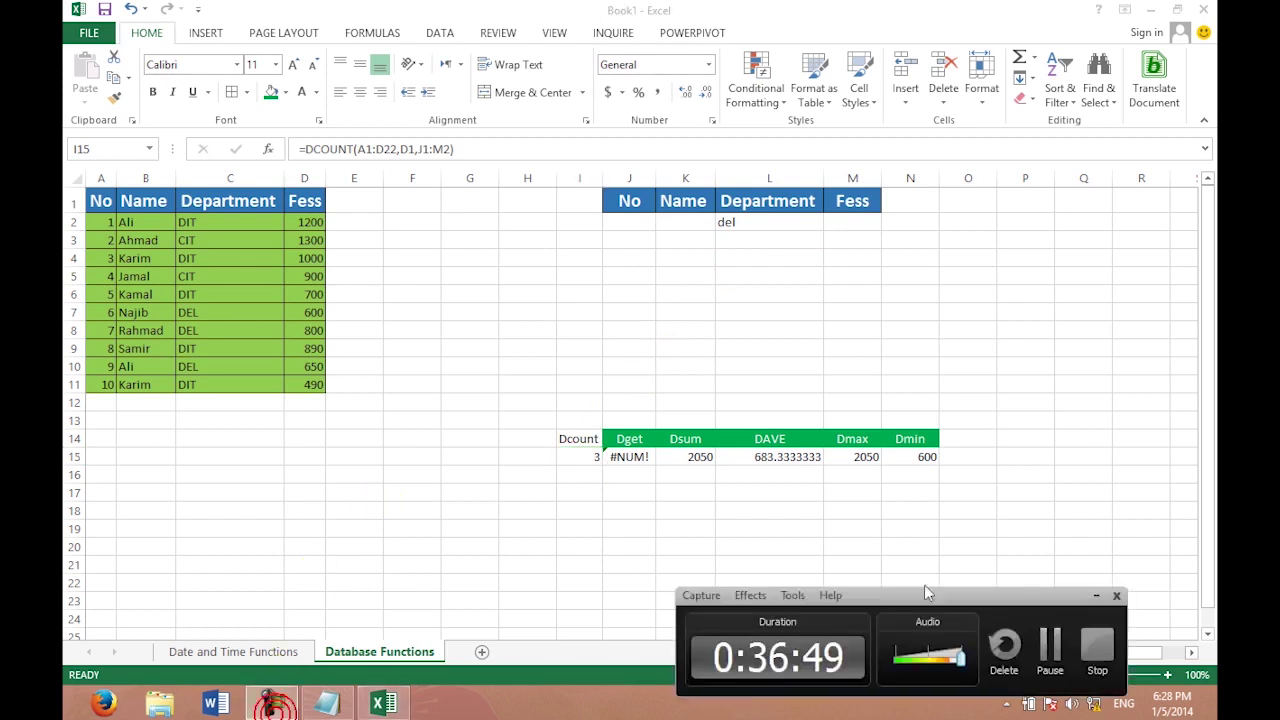
click(1050, 648)
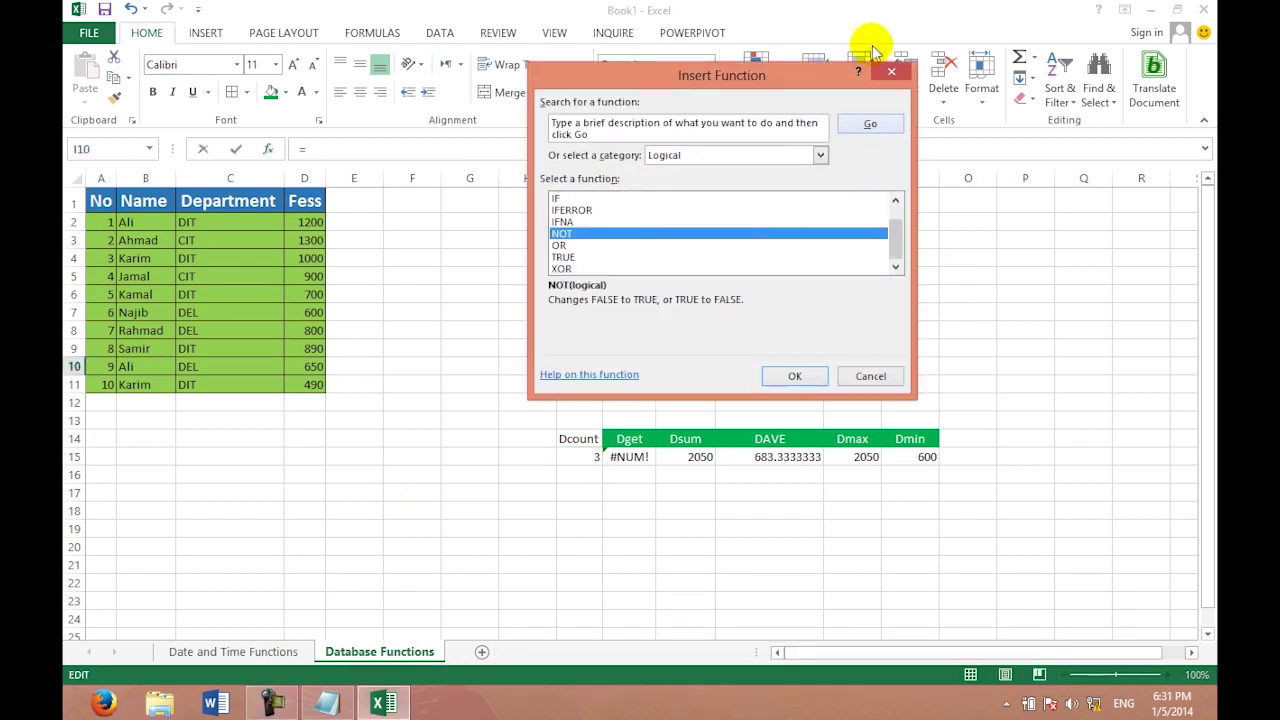
click(891, 71)
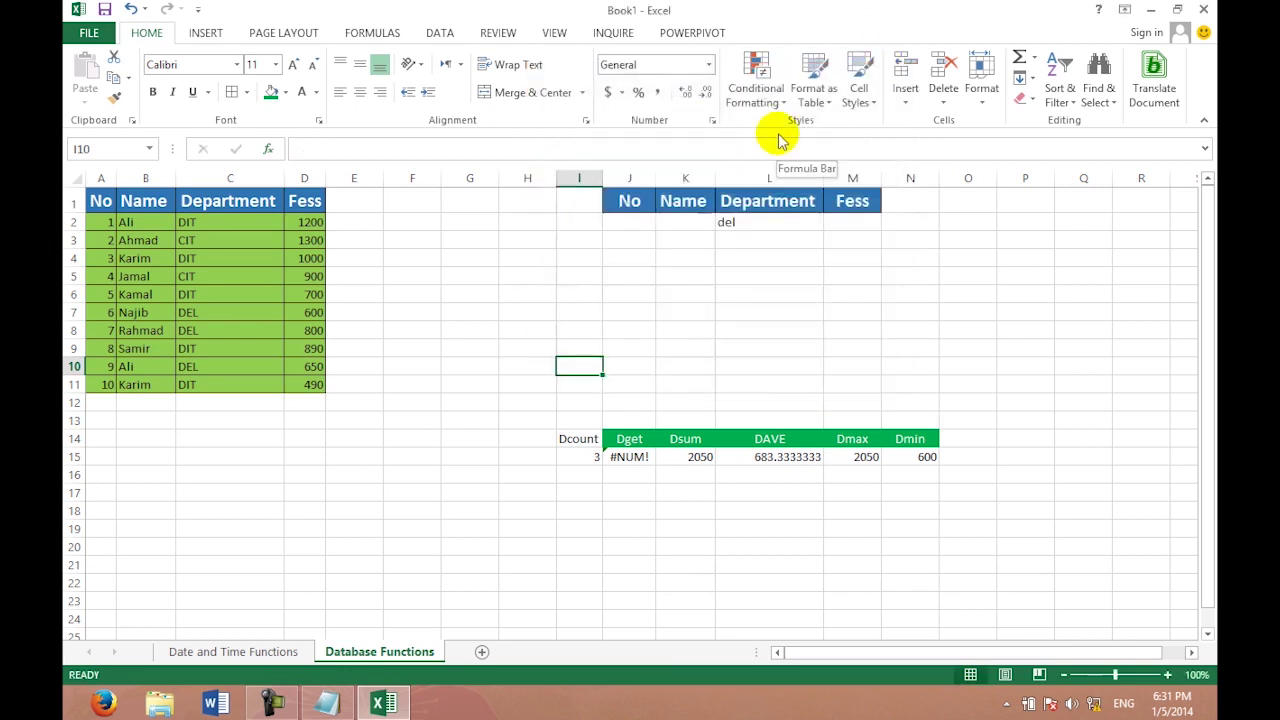
key(shift+F3)
click(820, 155)
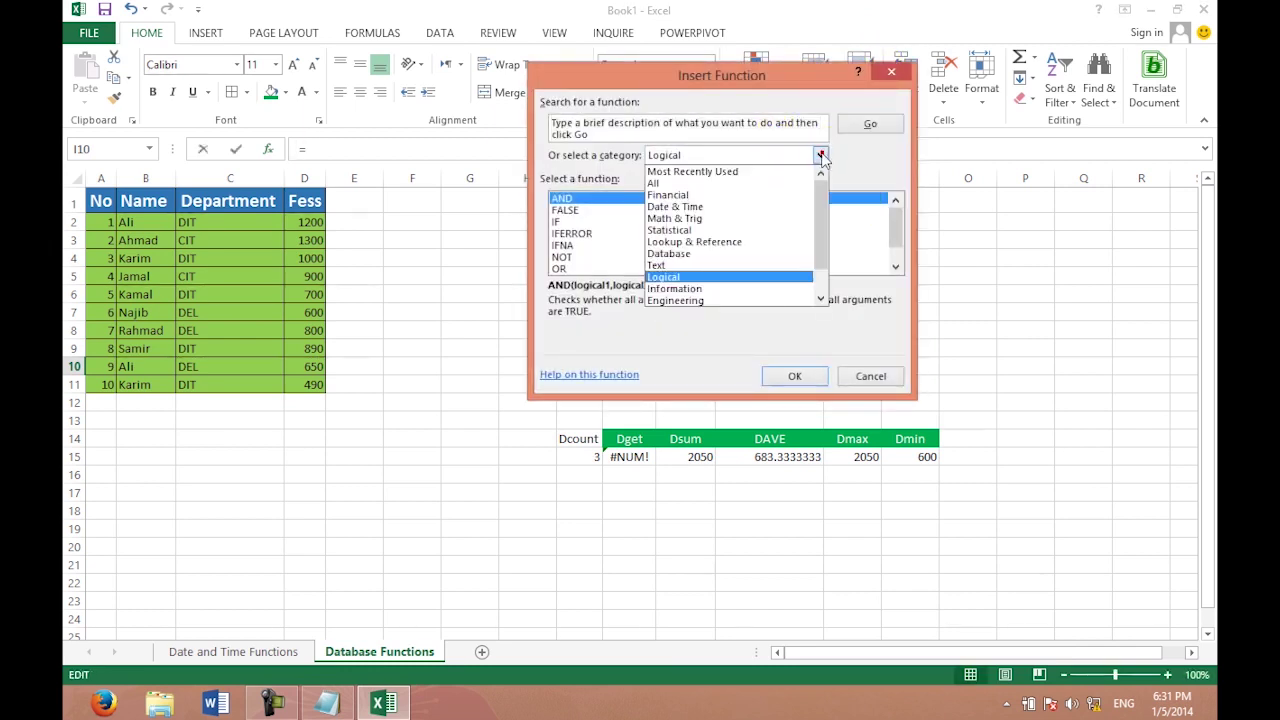
click(755, 206)
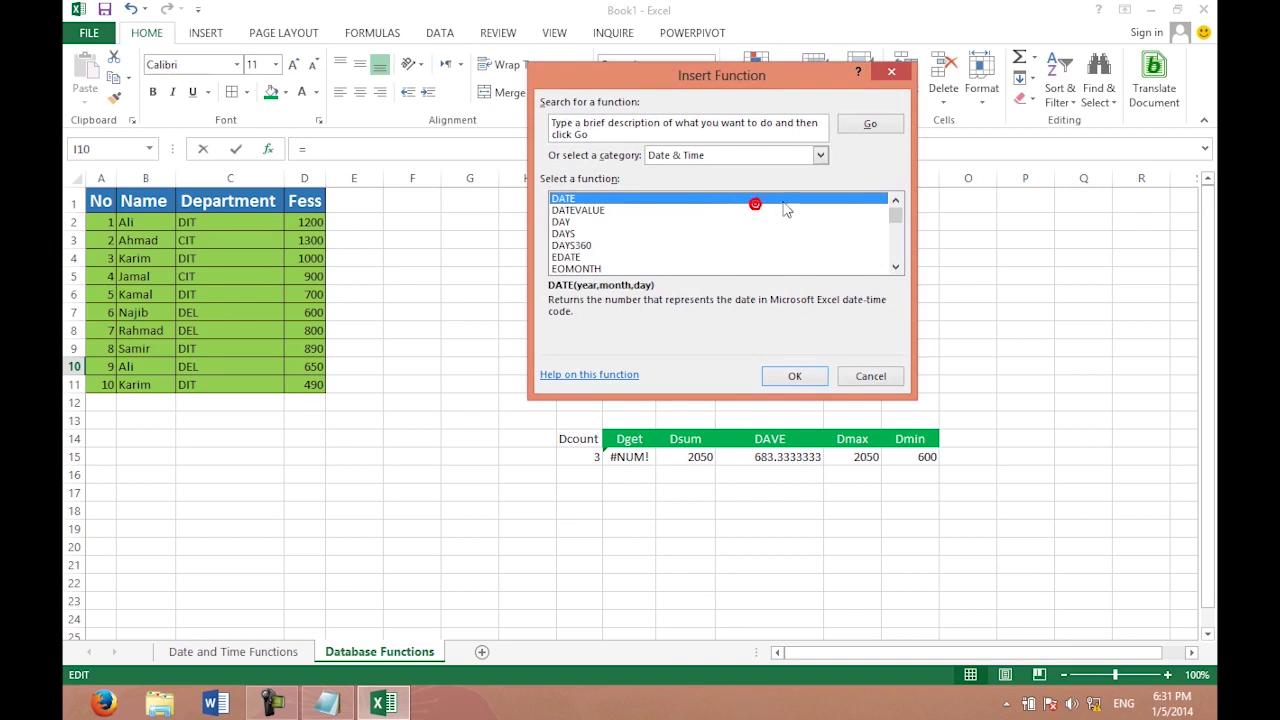
click(820, 155)
drag(823, 205, 823, 218)
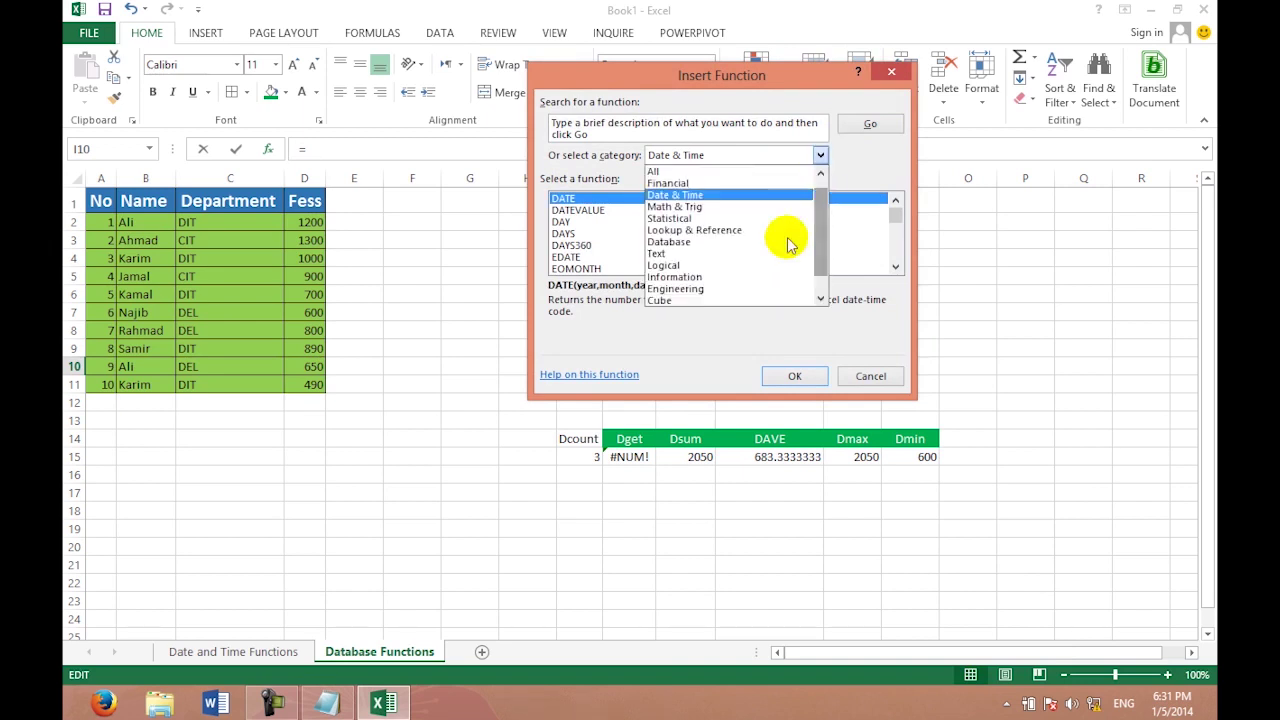
click(710, 265)
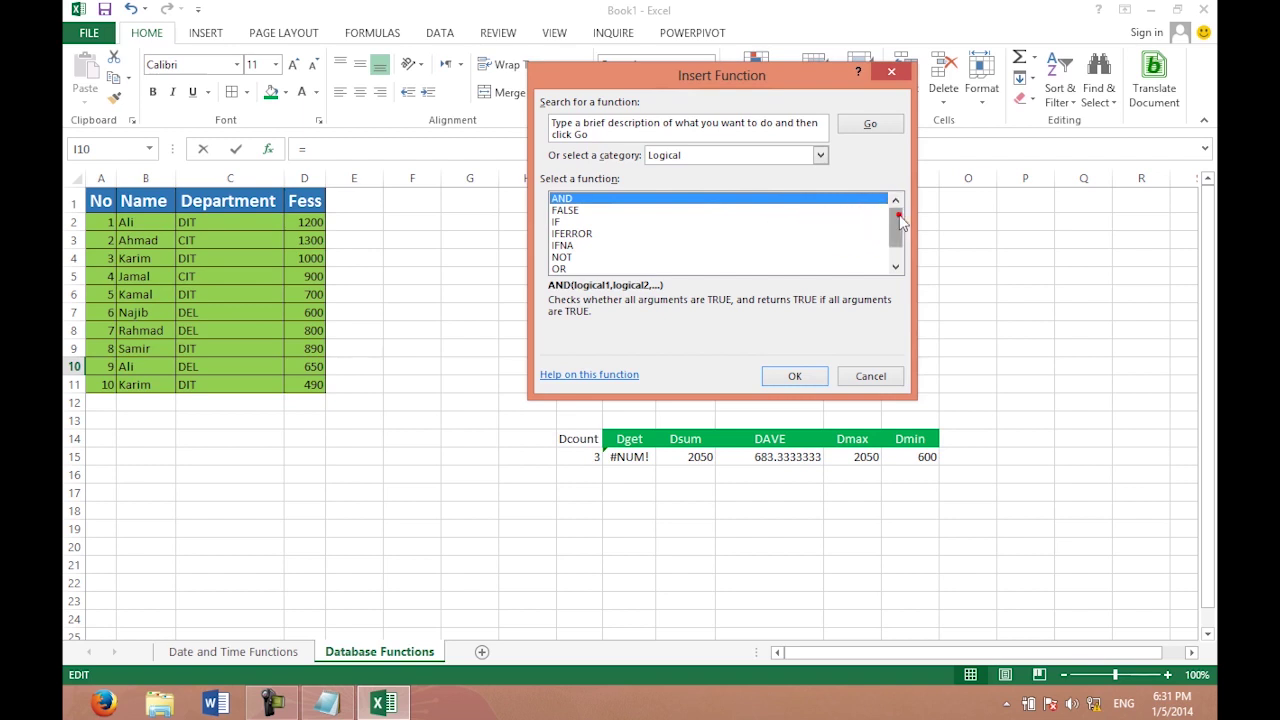
mouse_move(897, 215)
mouse_down()
mouse_move(897, 245)
mouse_move(895, 200)
mouse_up()
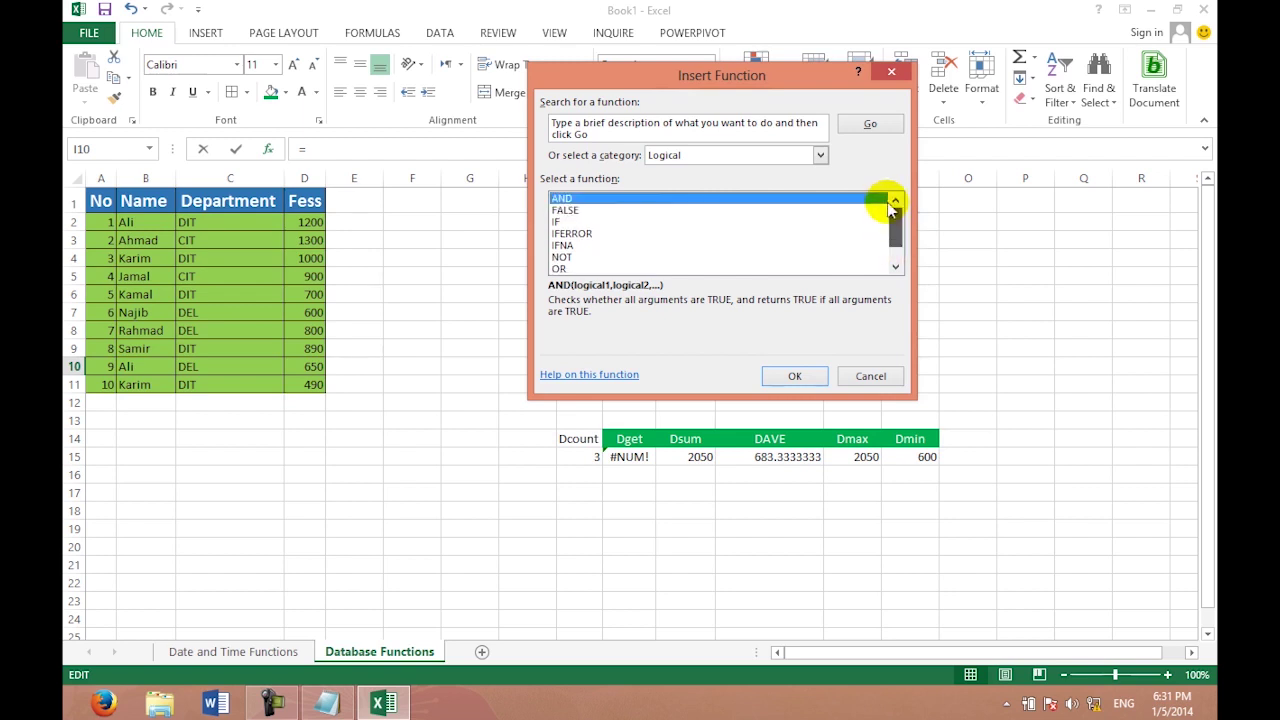
click(568, 221)
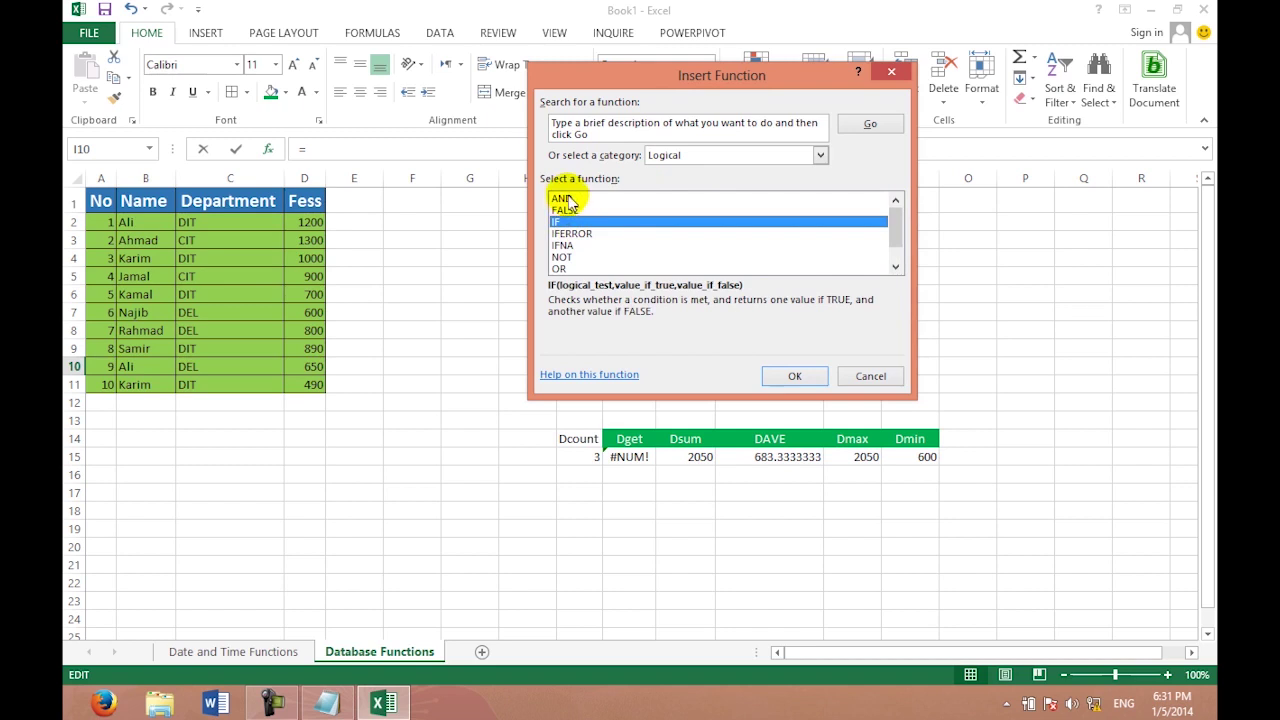
click(562, 199)
click(566, 211)
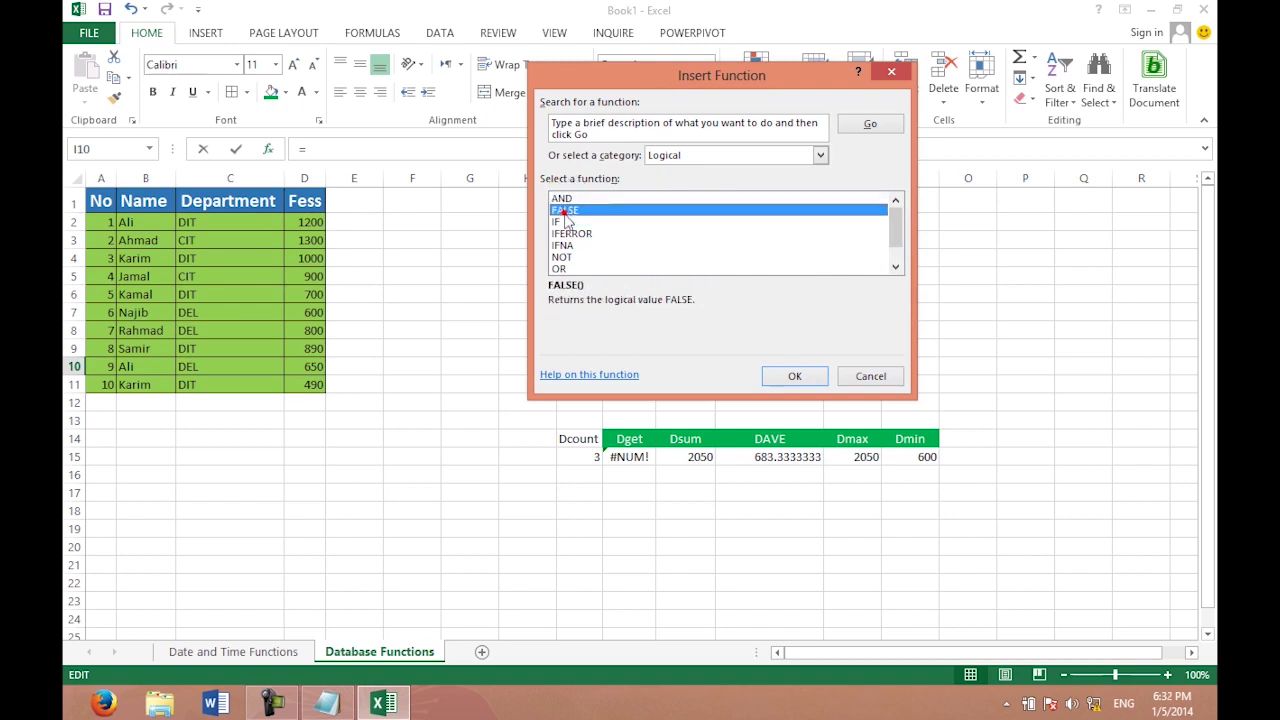
click(562, 267)
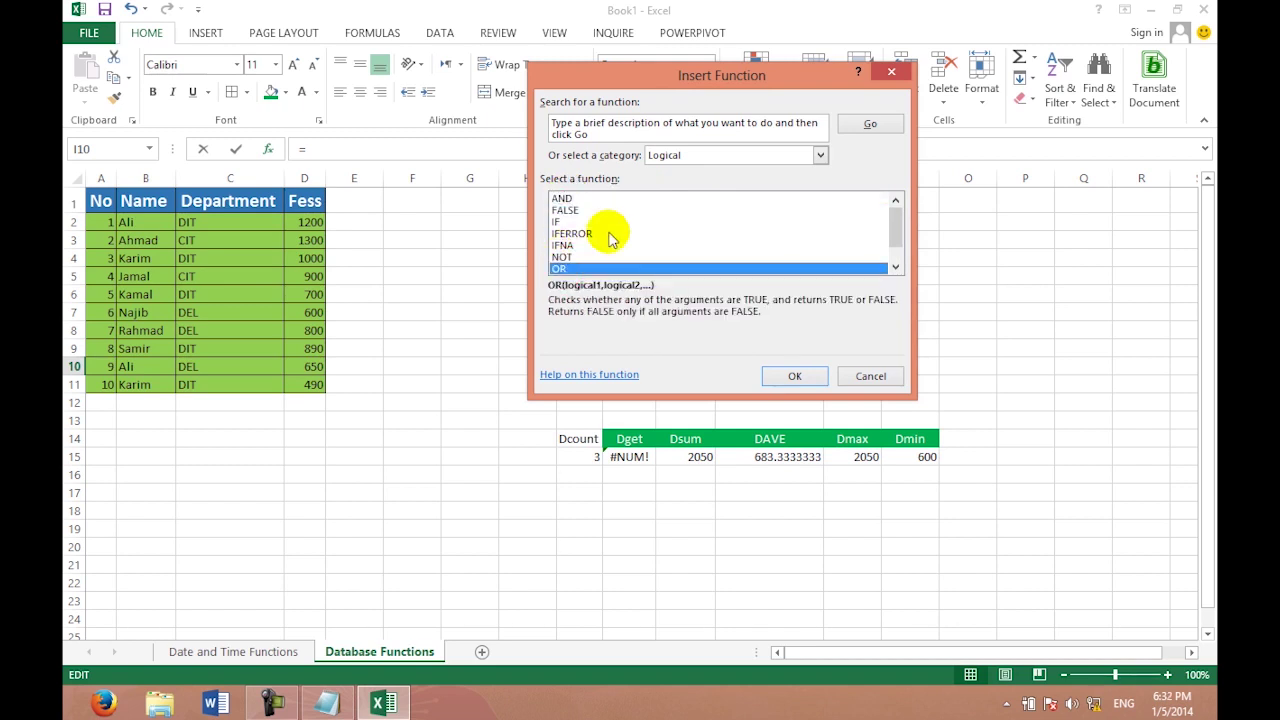
click(564, 210)
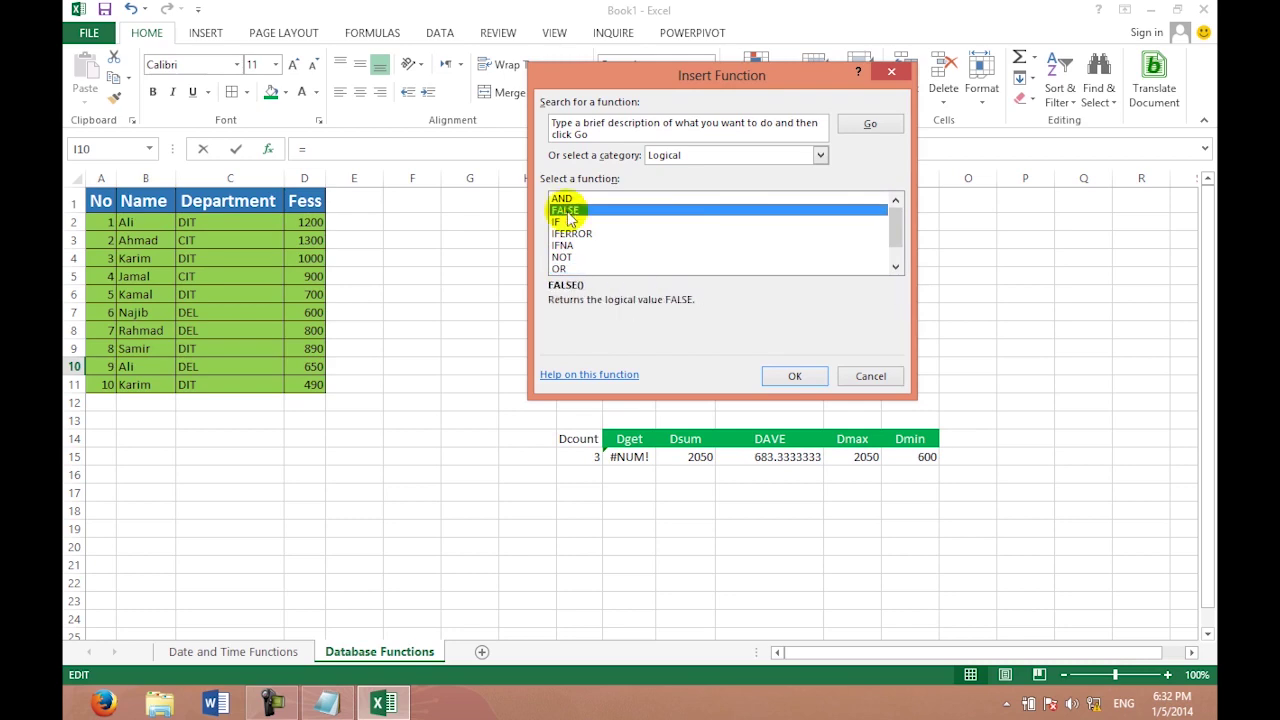
click(566, 221)
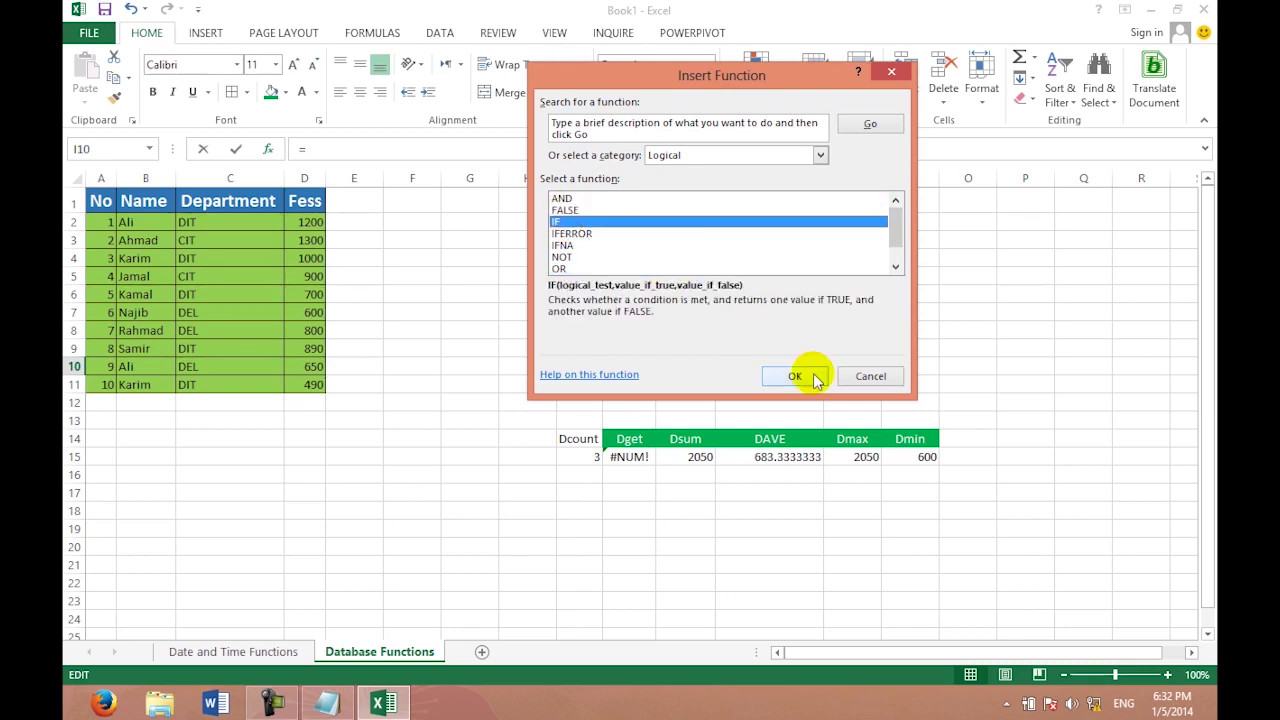
click(812, 375)
click(945, 340)
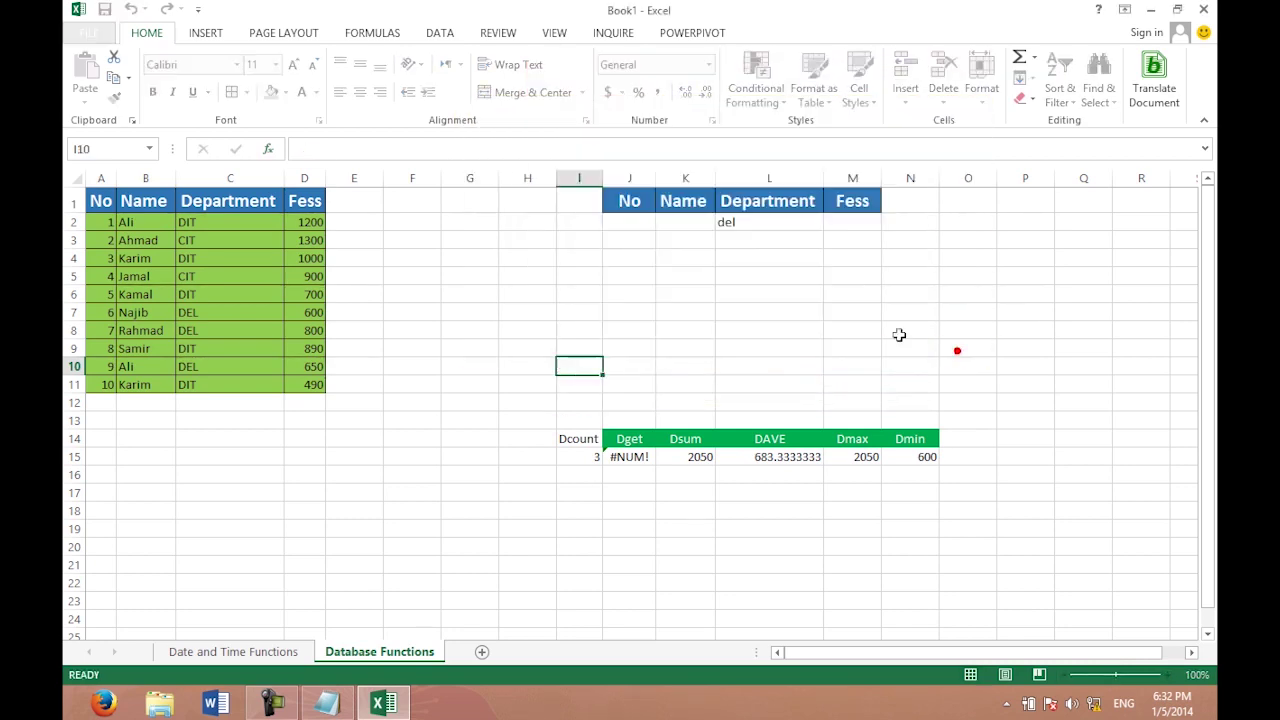
click(412, 418)
Start an IF formula in D17 referencing the Department cell C2.
click(305, 224)
click(304, 496)
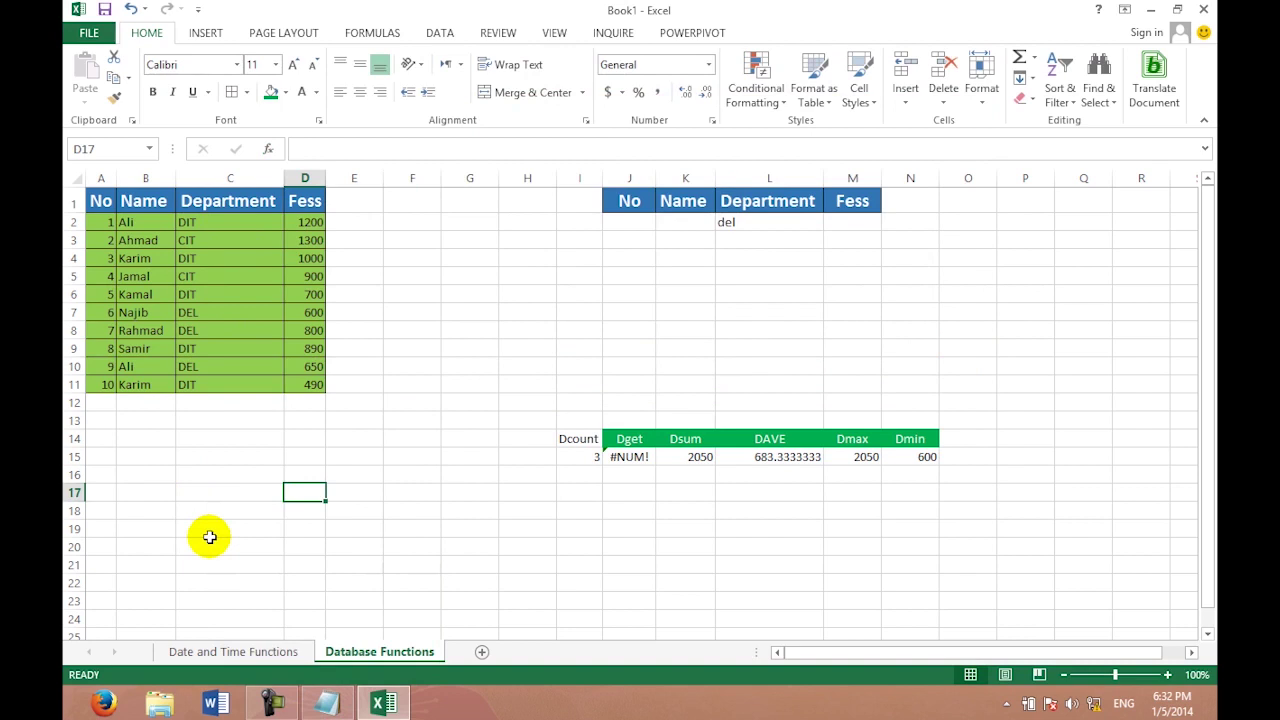
text(if)
key(BackSpace)
key(BackSpace)
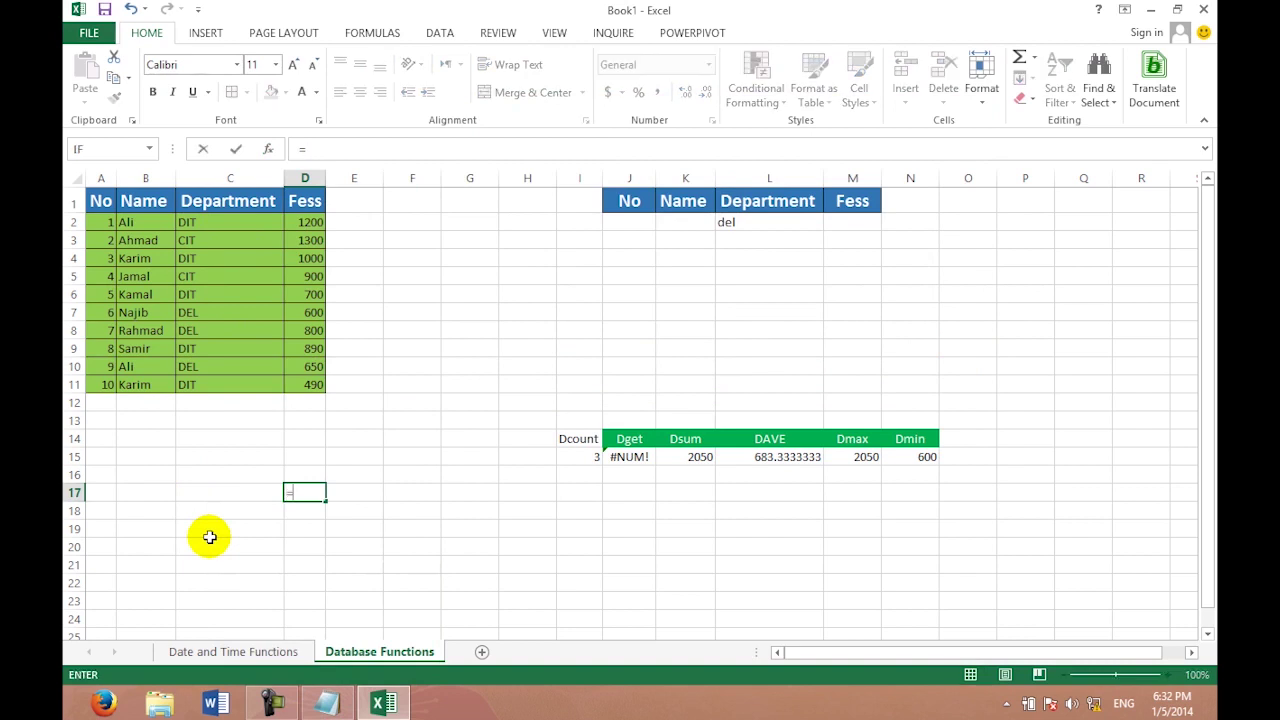
text(=if()
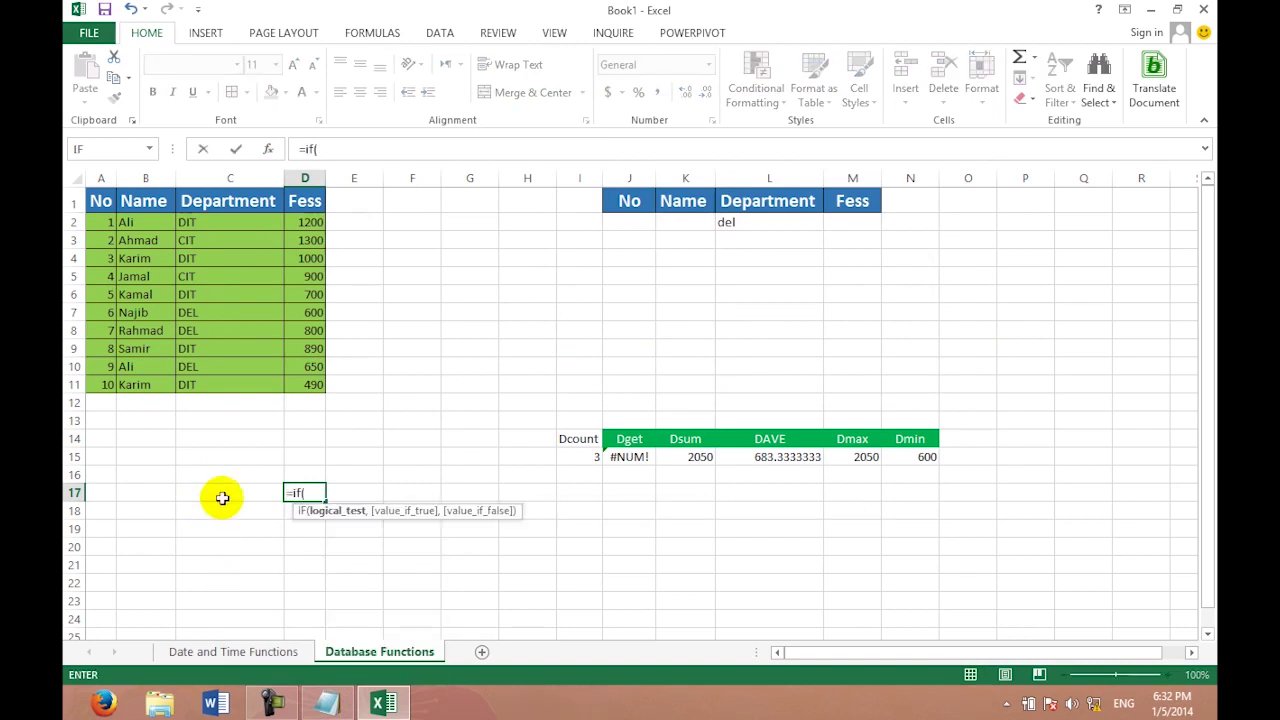
click(223, 220)
click(222, 204)
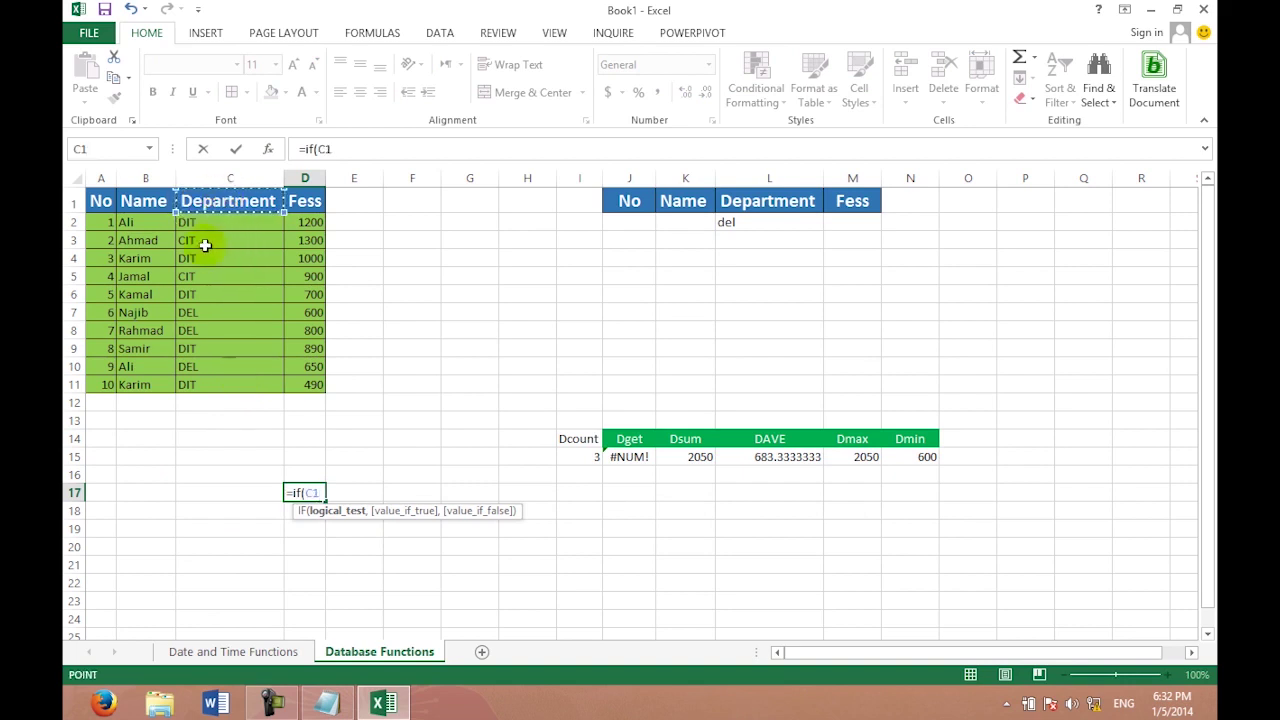
mouse_move(212, 203)
mouse_down()
mouse_move(218, 168)
mouse_move(228, 224)
mouse_up()
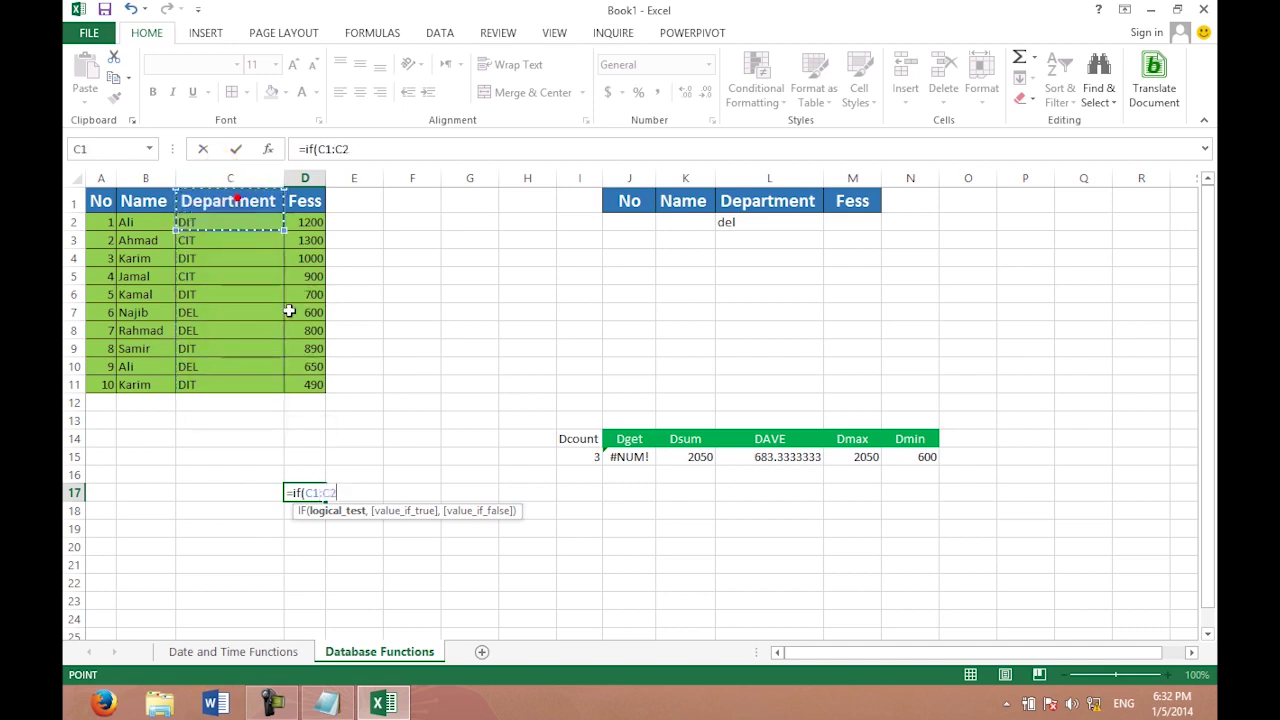
key(BackSpace)
key(BackSpace)
key(BackSpace)
key(BackSpace)
key(BackSpace)
click(248, 221)
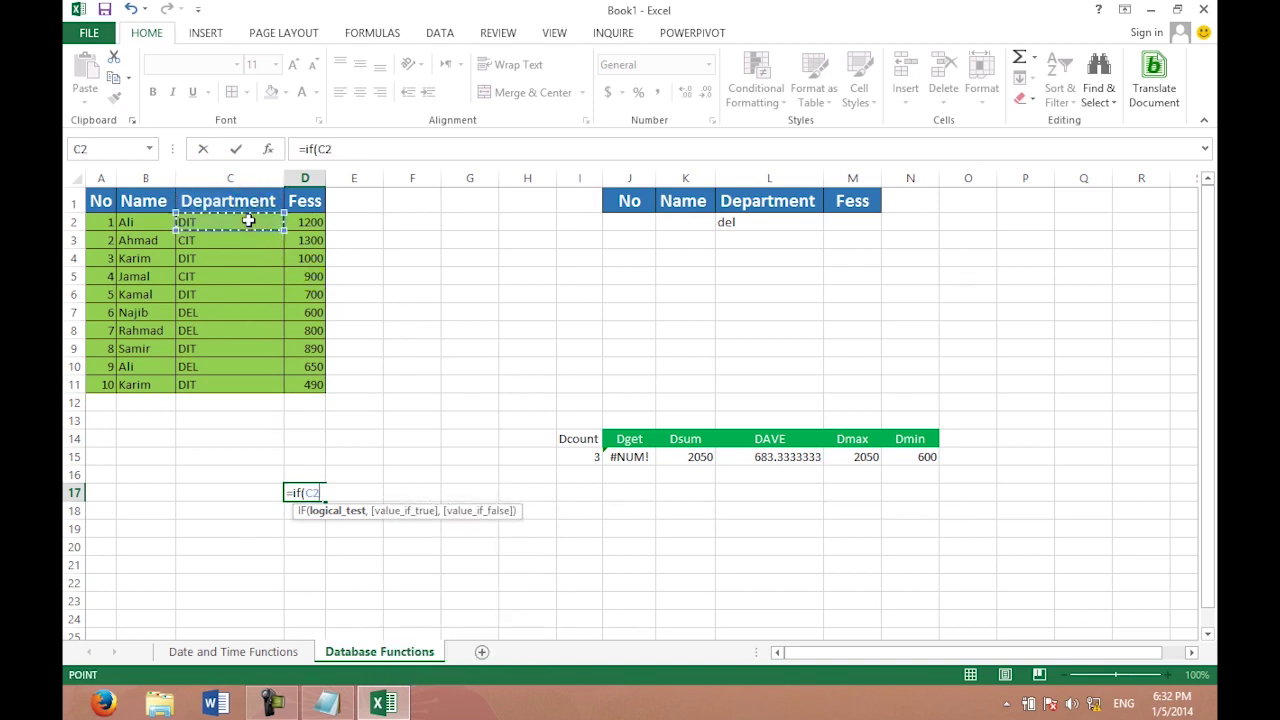
Complete and enter =IF(C2="DIT",) in D17, which shows 0.
text(=)
text(@)
key(BackSpace)
key(BackSpace)
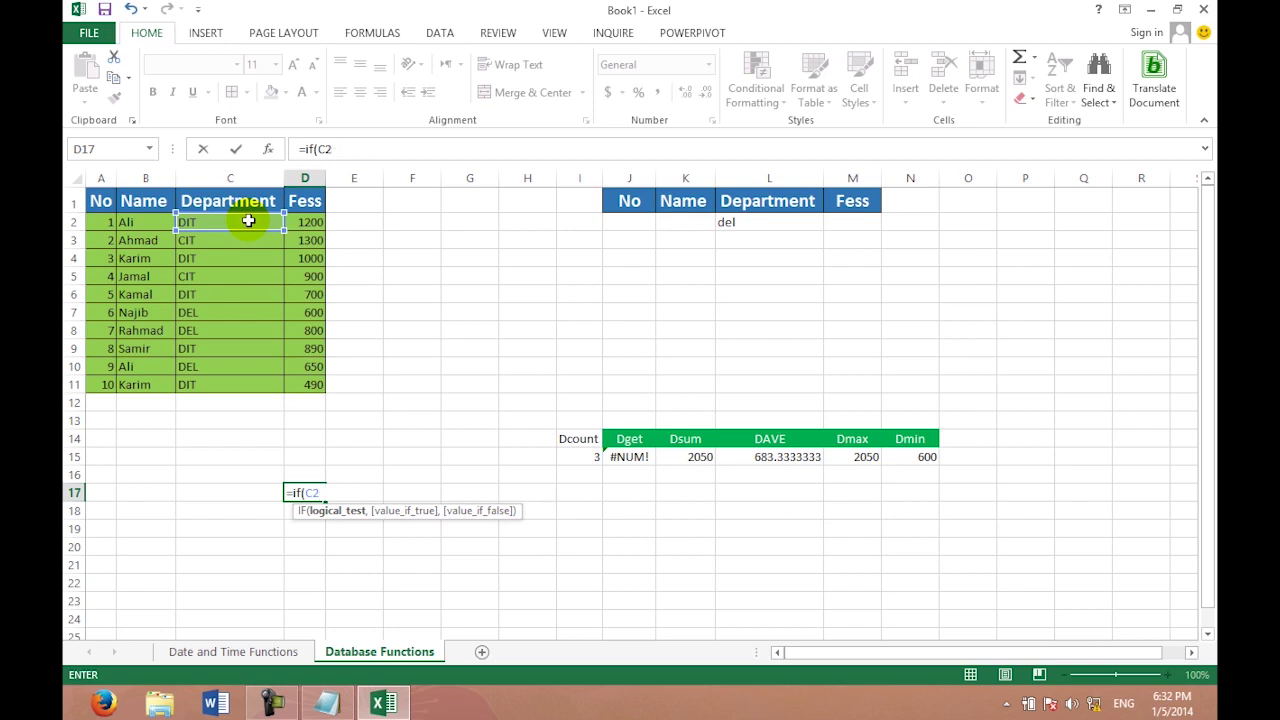
text(="DIT@)
key(BackSpace)
text(",)
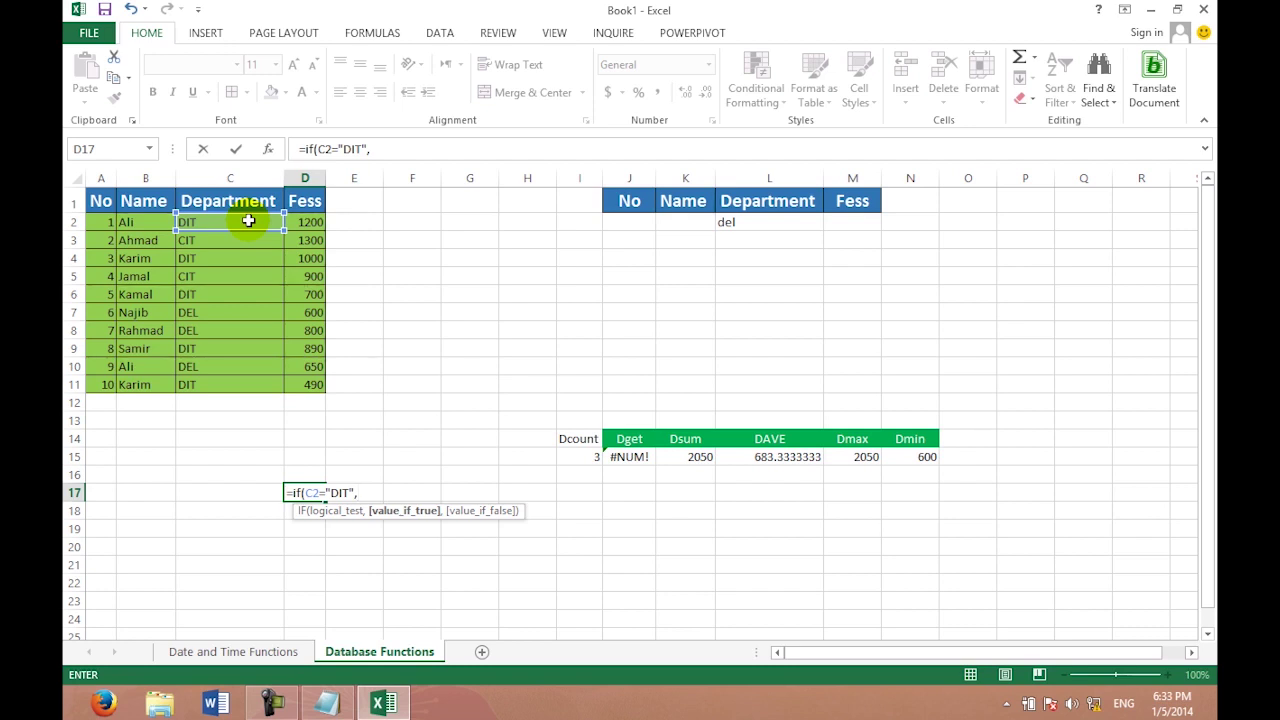
key(Return)
text(z)
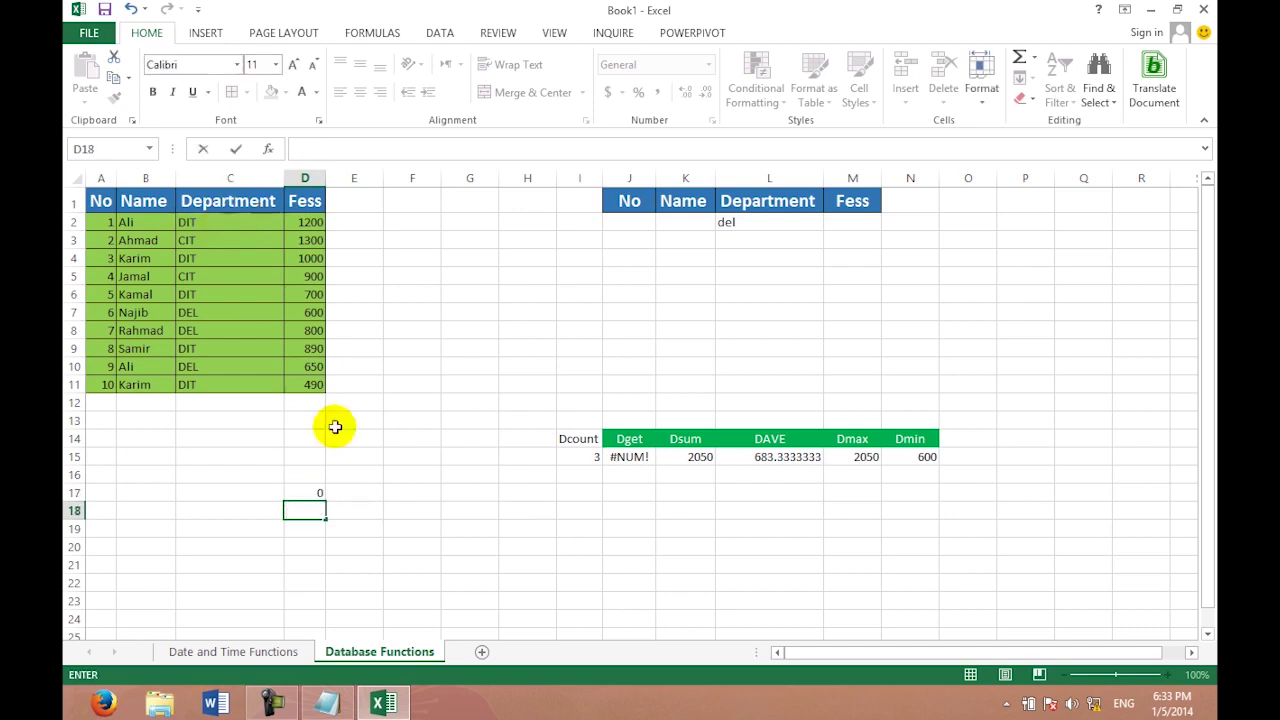
key(Escape)
click(316, 494)
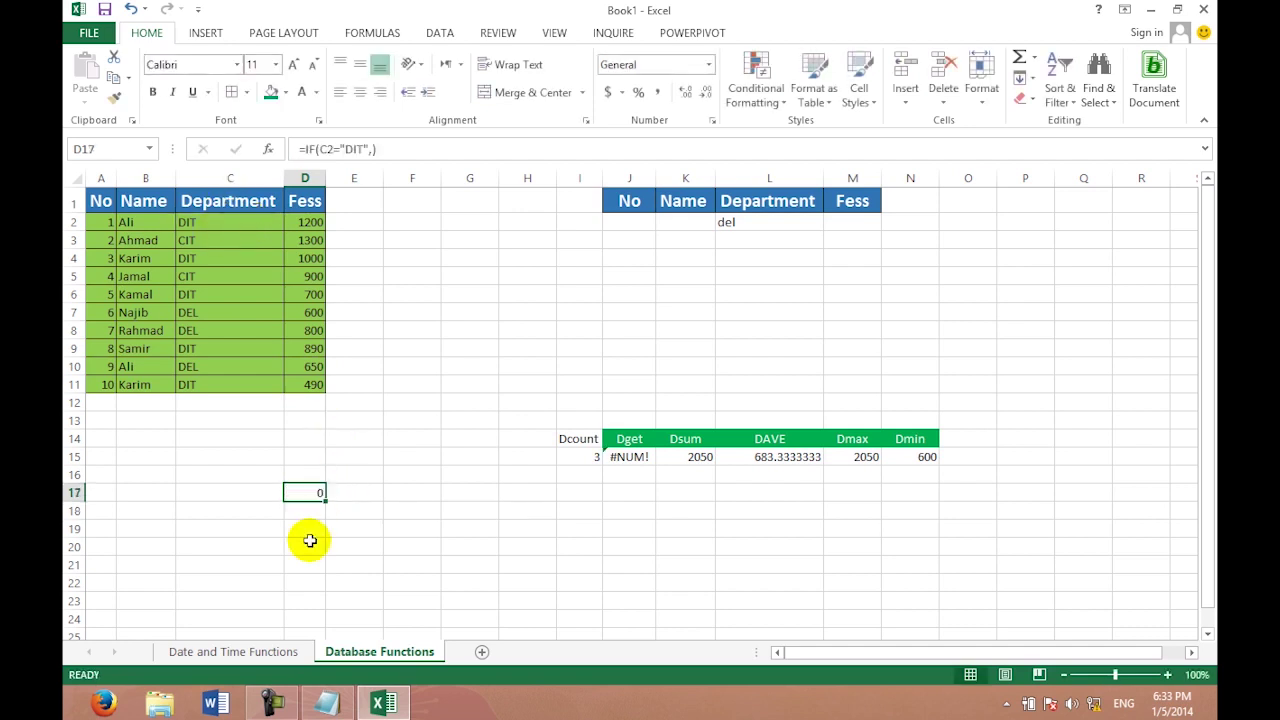
Restart =IF(C2 in D17 and switch the keyboard to English (United States).
text(=if()
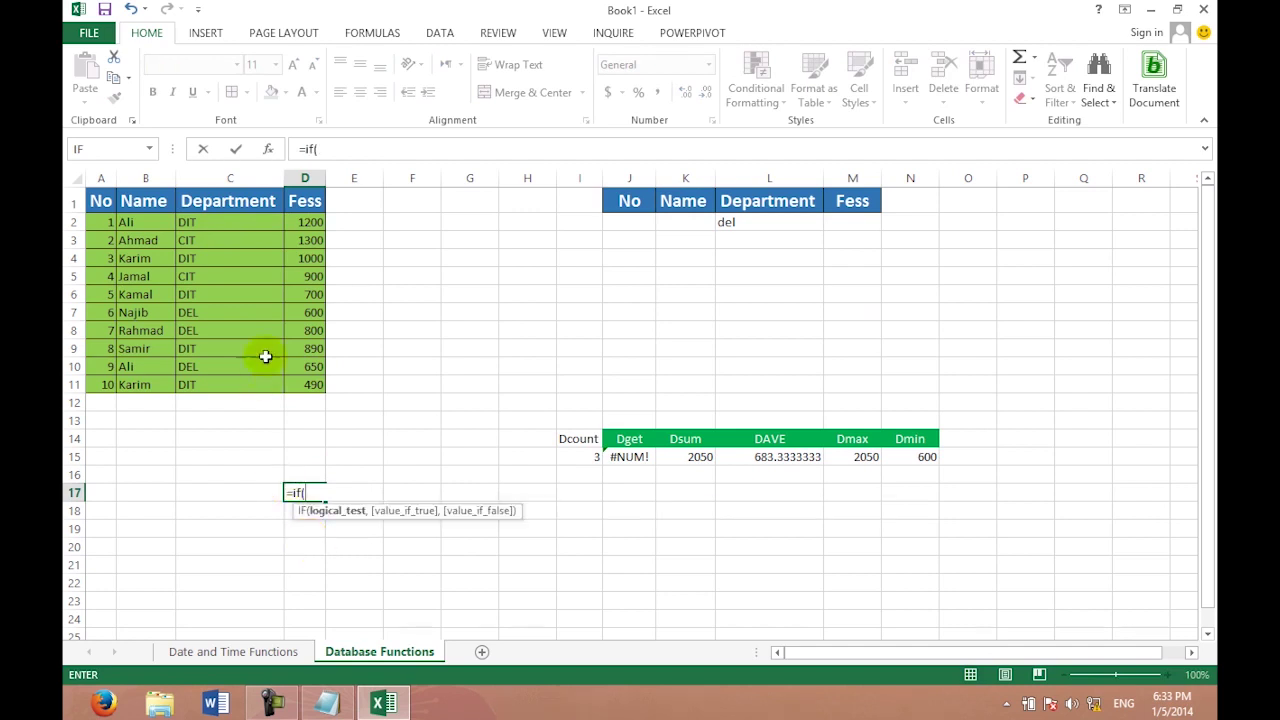
click(256, 225)
text(=@)
key(BackSpace)
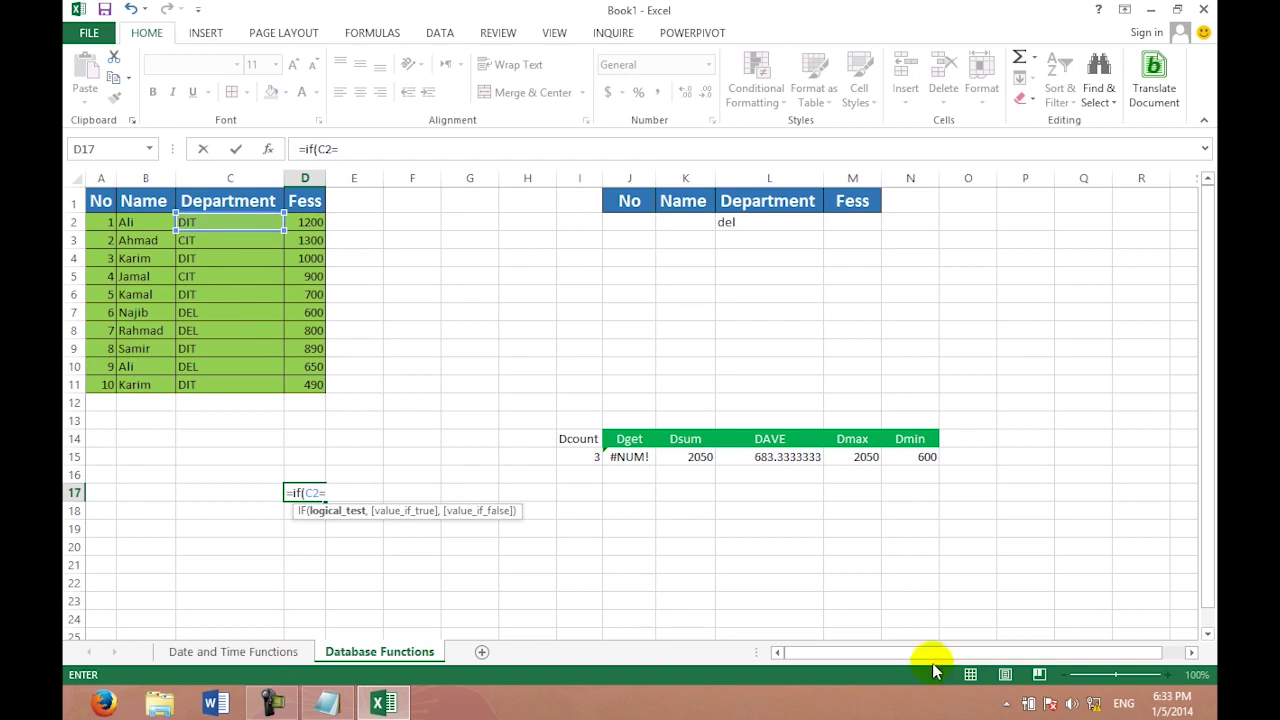
click(1147, 697)
click(1124, 703)
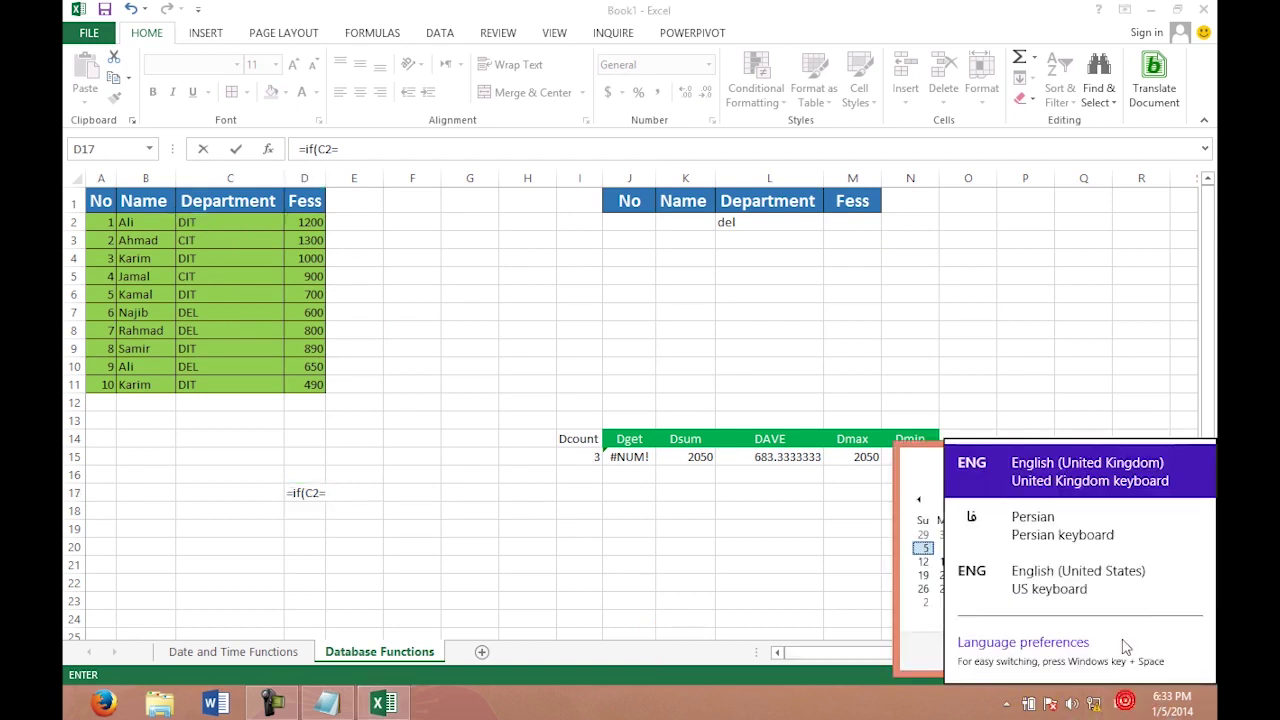
click(1118, 579)
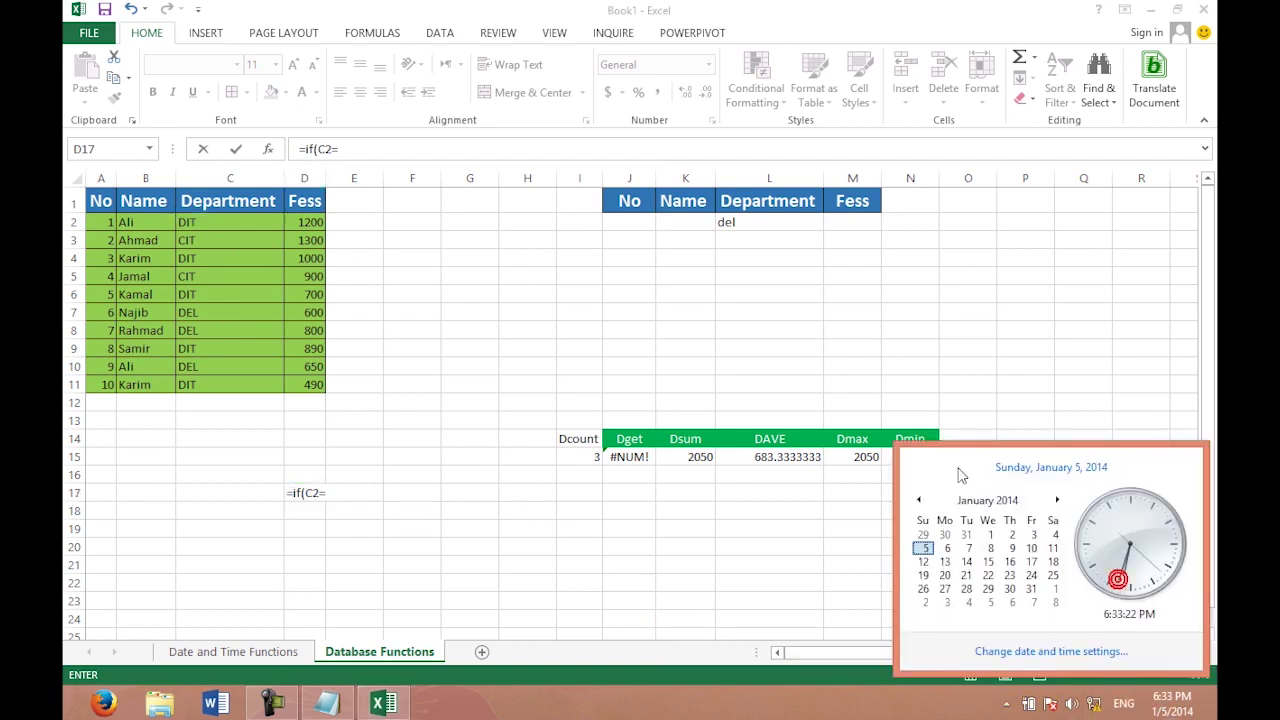
click(377, 484)
Finish D17 as =IF(C2="DIT","Hello Every Body!!!") and enter it.
text("DIT"<)
key(BackSpace)
text(,")
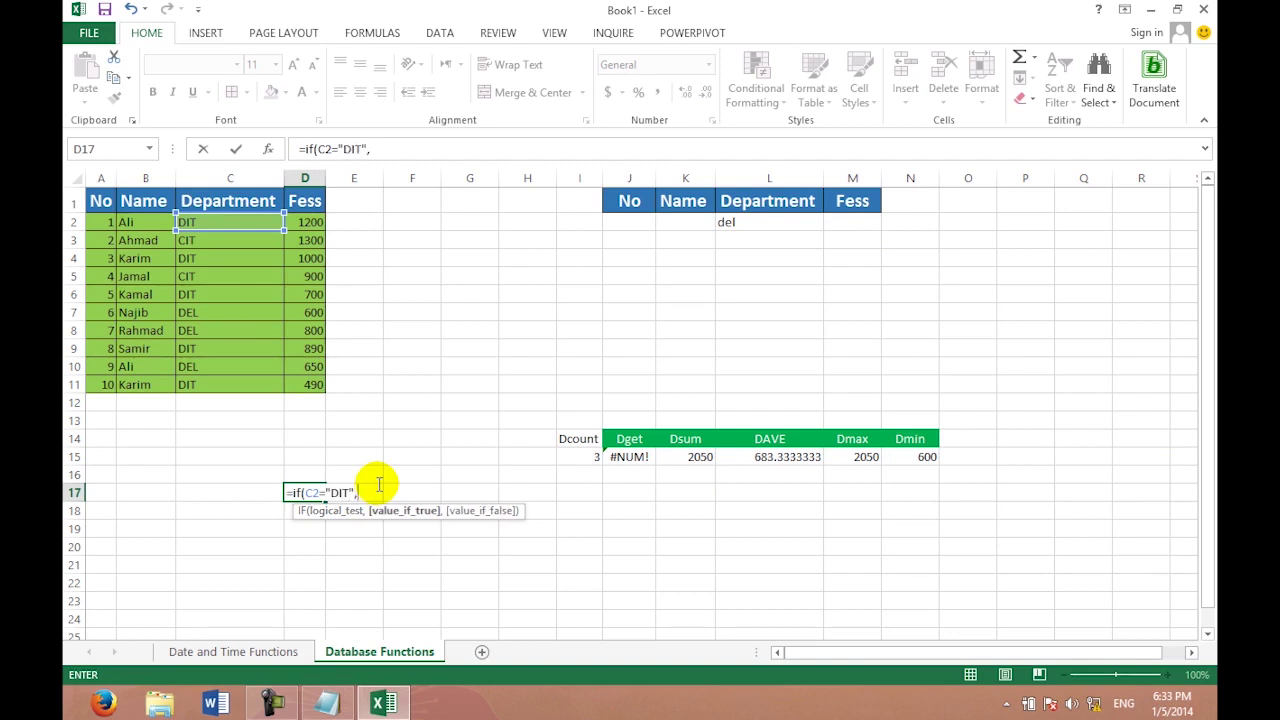
text(Hello H)
key(BackSpace)
text(Every Bot)
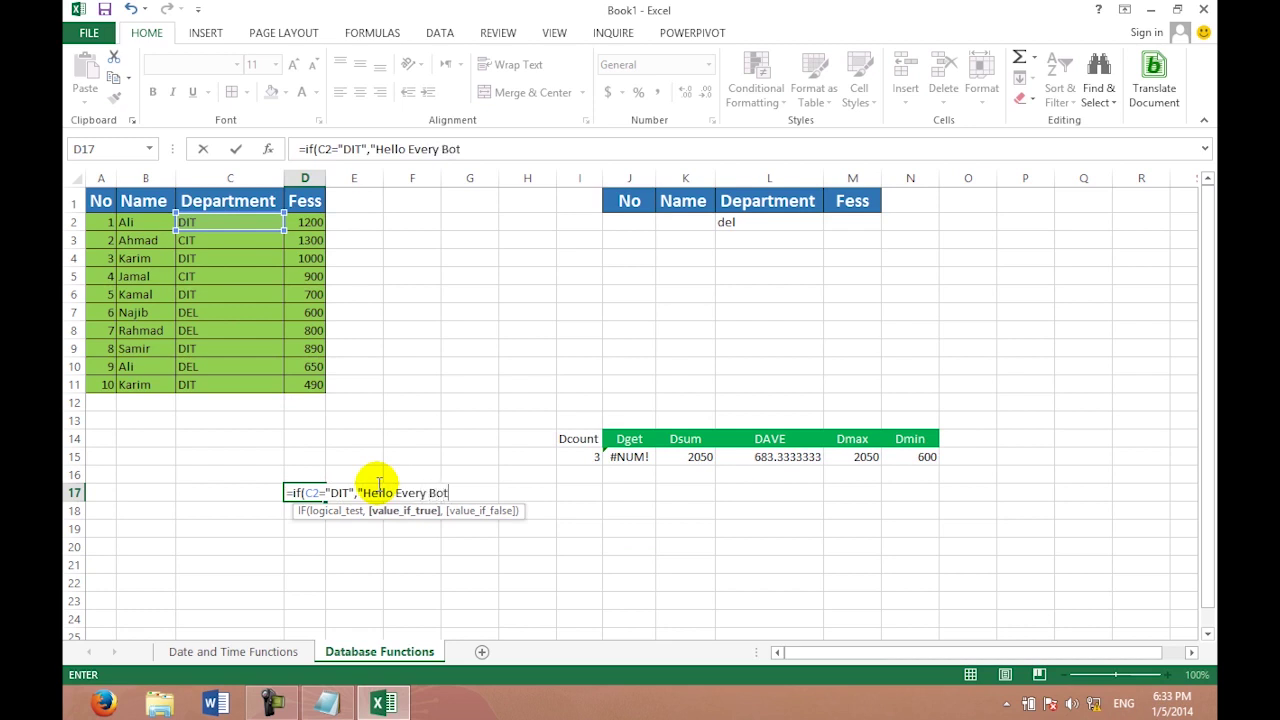
key(BackSpace)
text(dy)
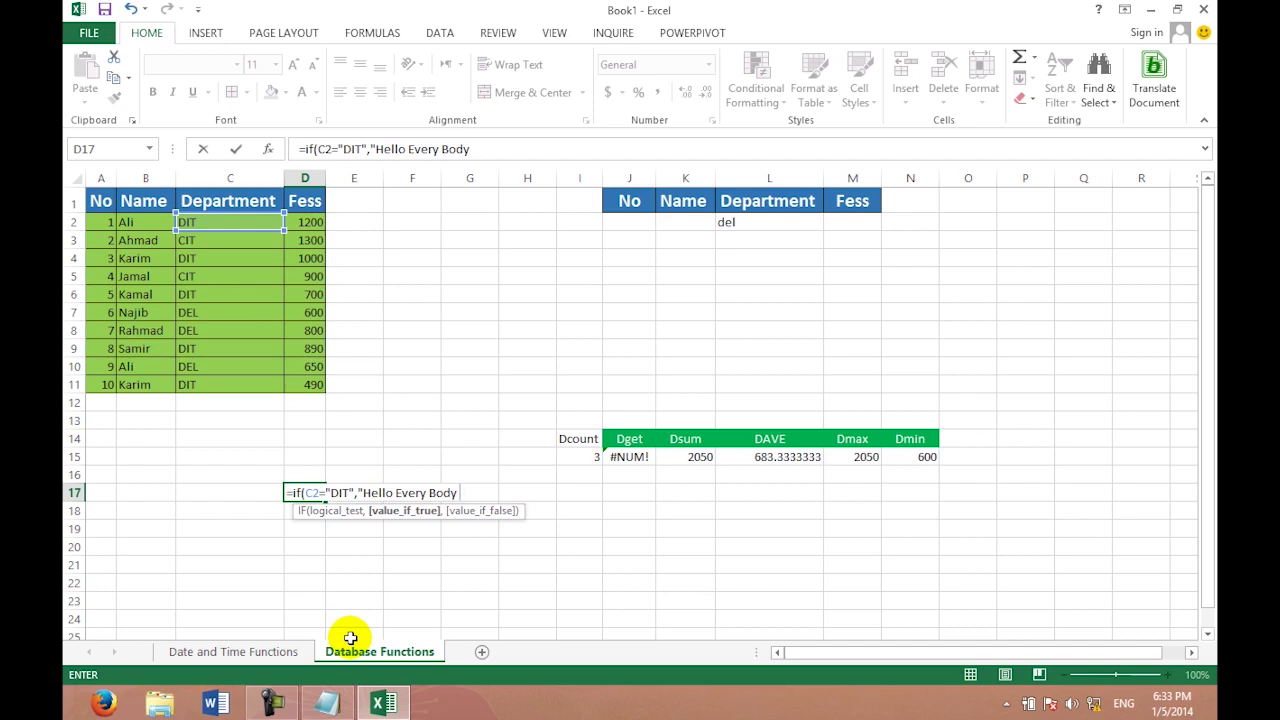
key(BackSpace)
text(!!!")
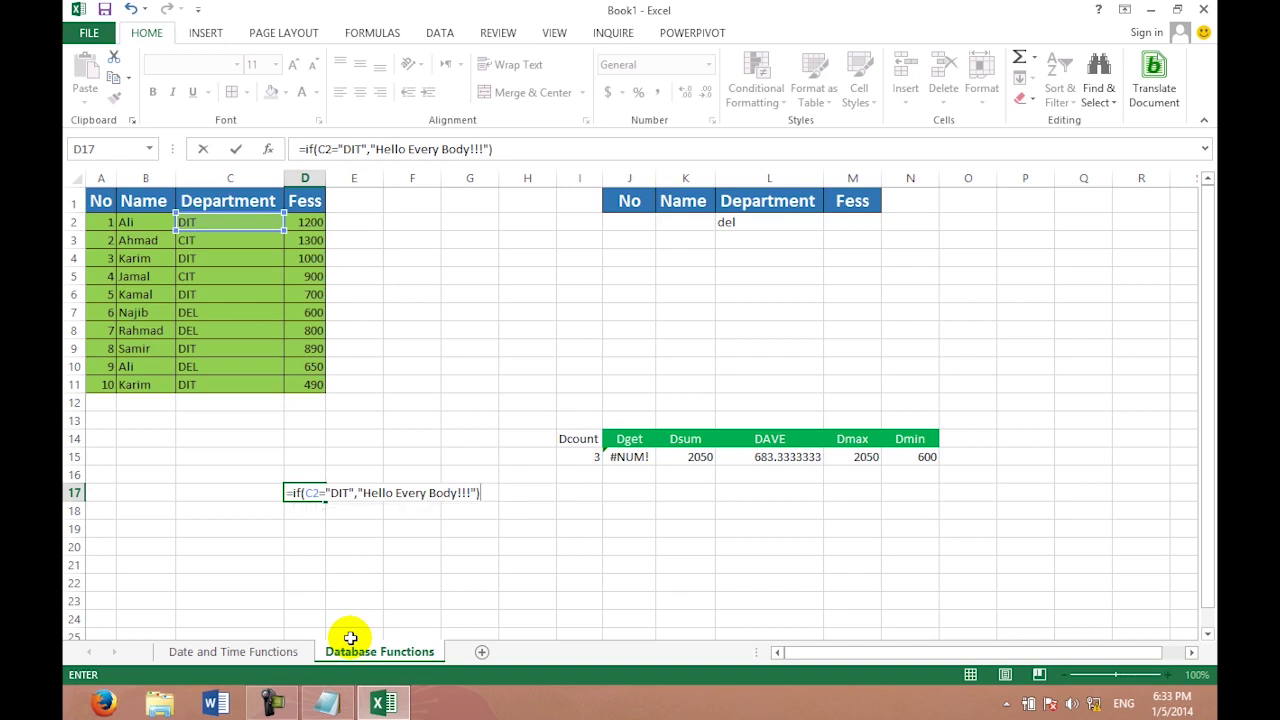
key(Return)
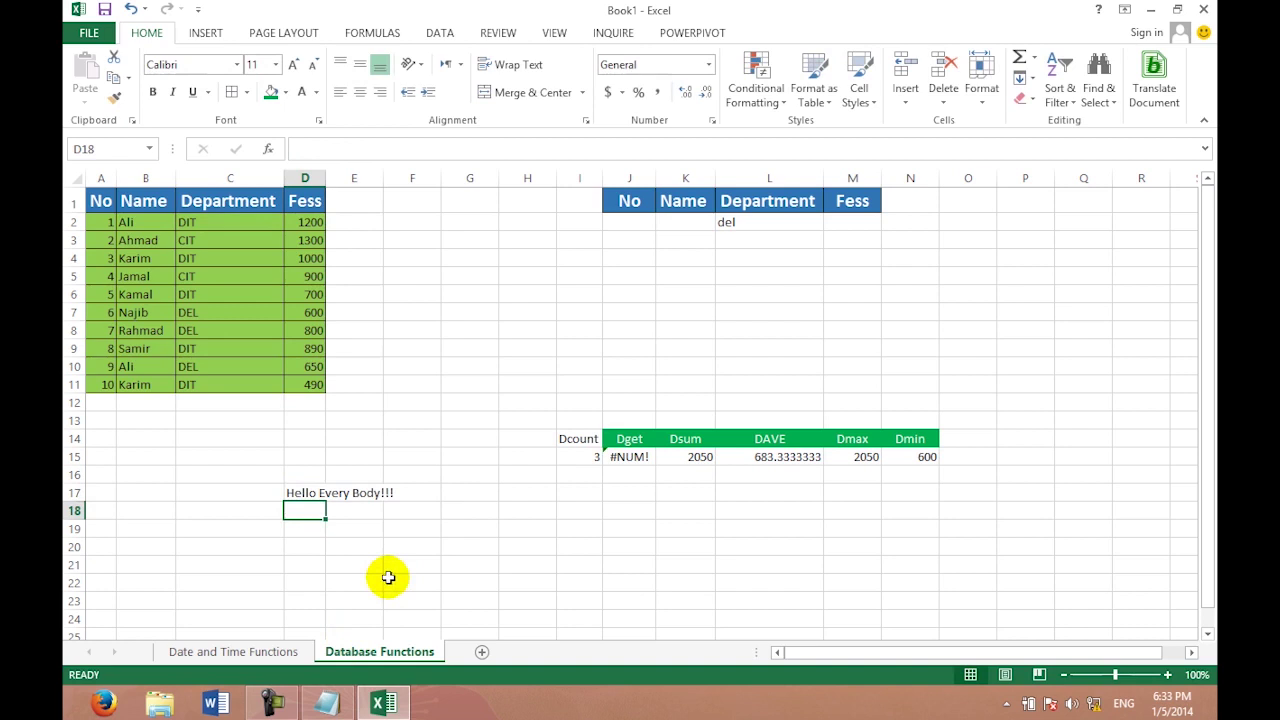
click(376, 494)
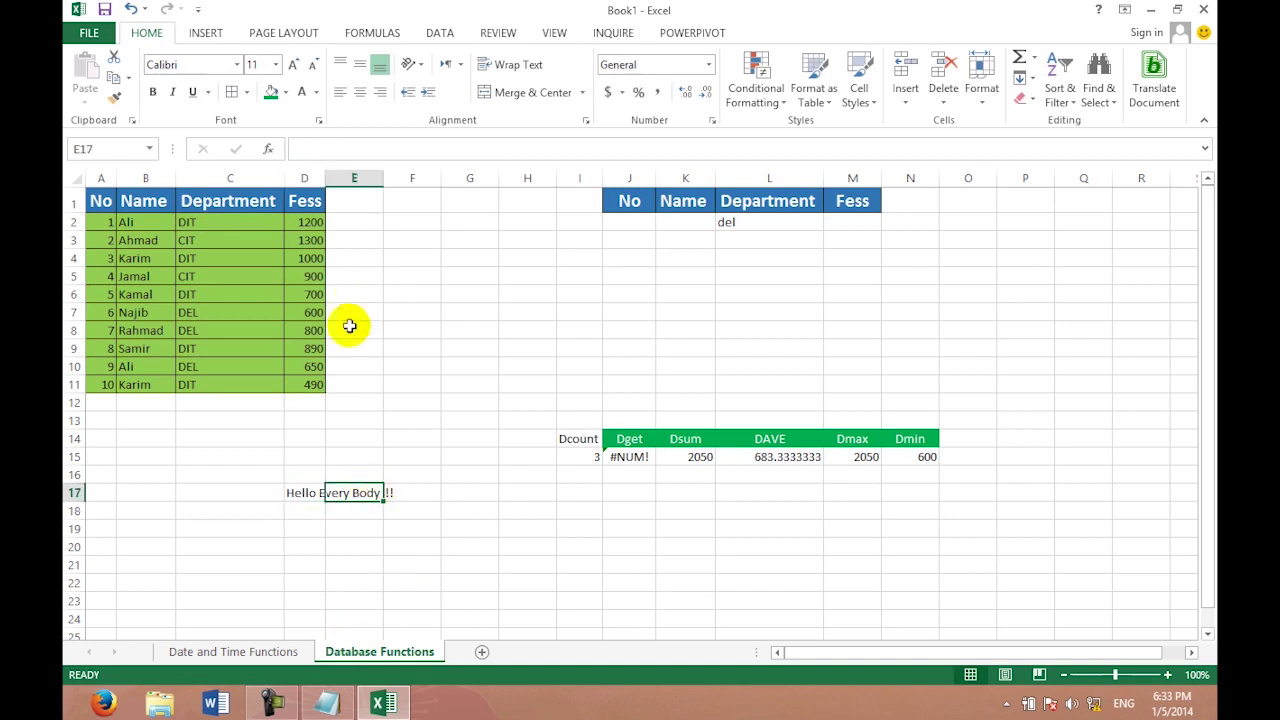
Append "ha ha ha " as the false result of D17's IF formula, which still shows Hello Every Body!!!
click(302, 494)
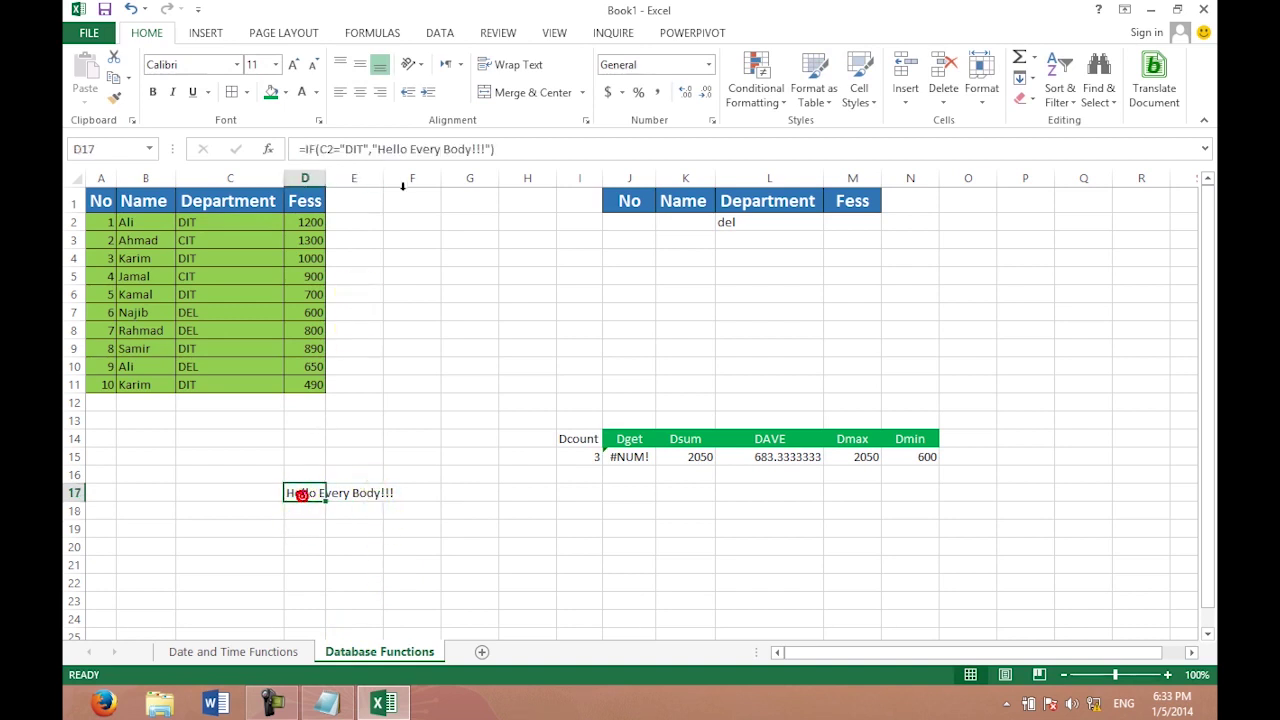
click(493, 149)
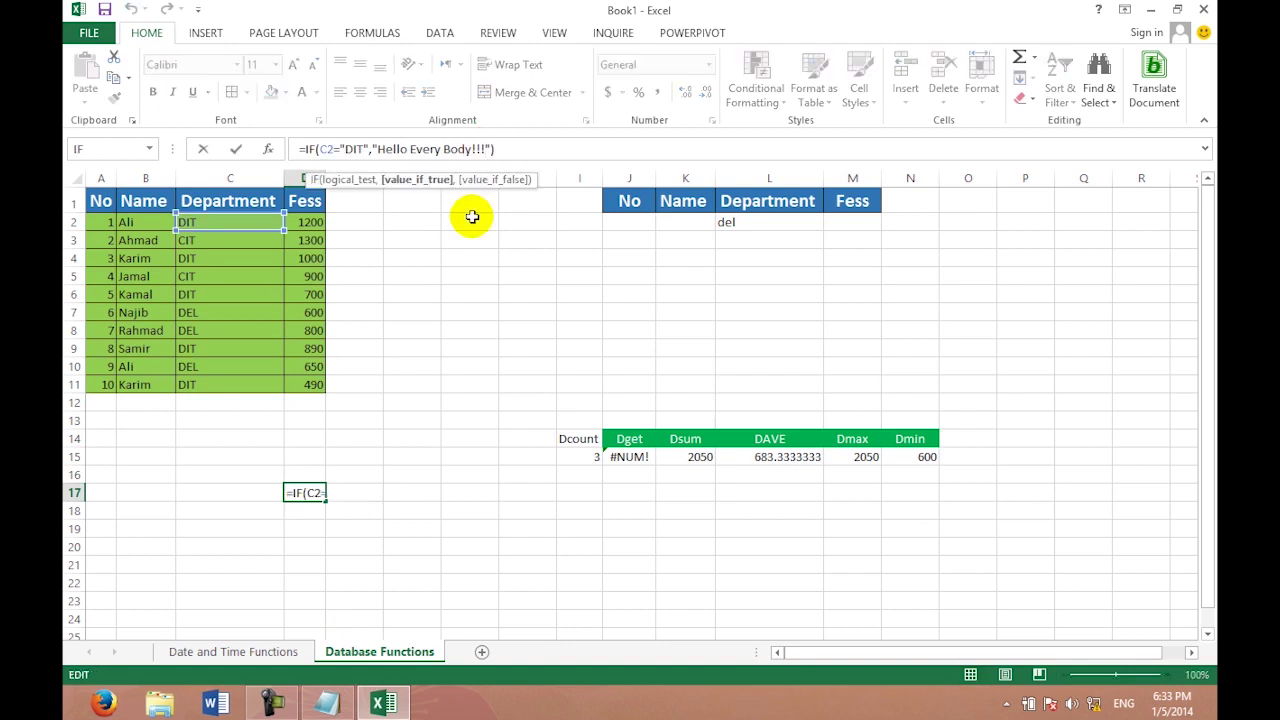
key(End)
text(,"ha )
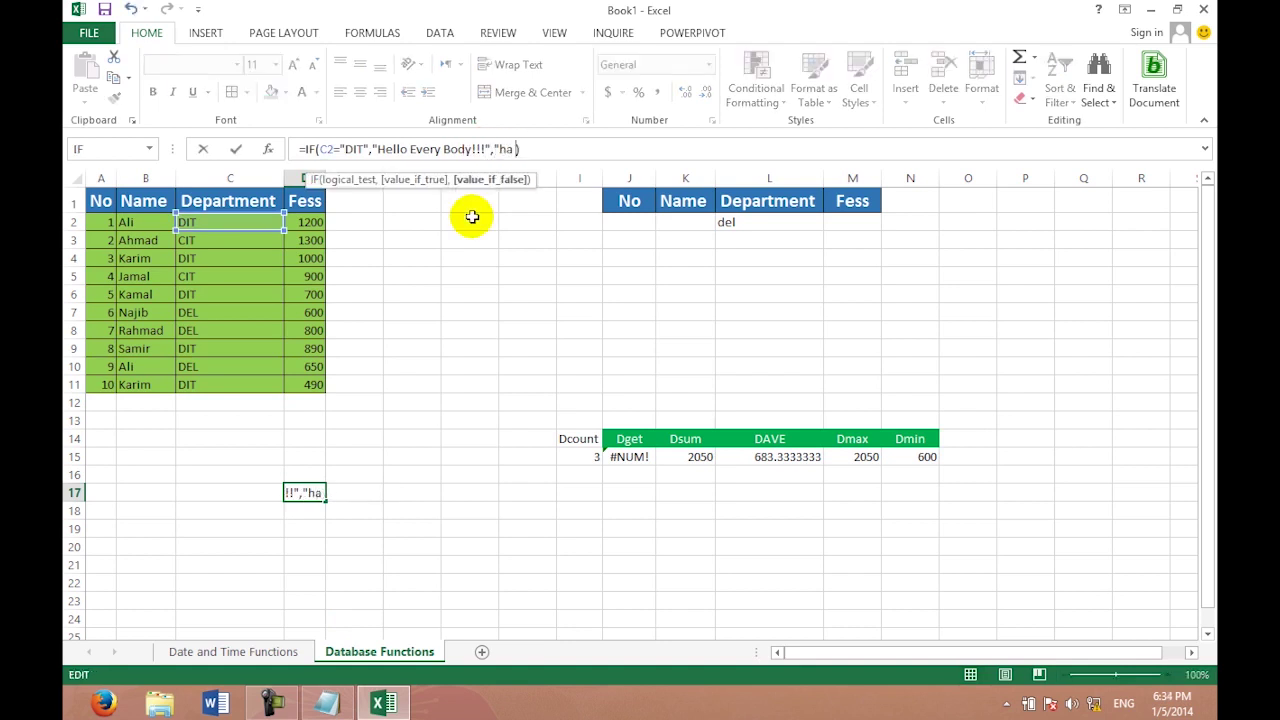
text(ha ha )
text(")
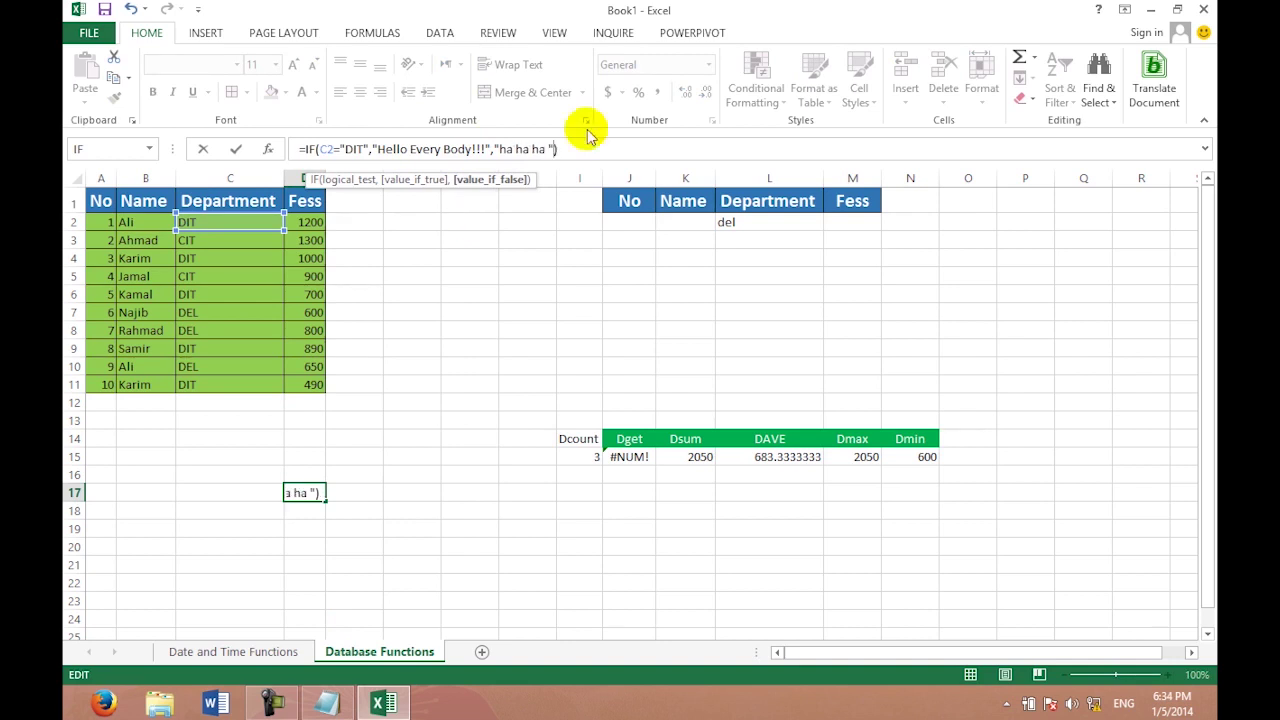
click(571, 149)
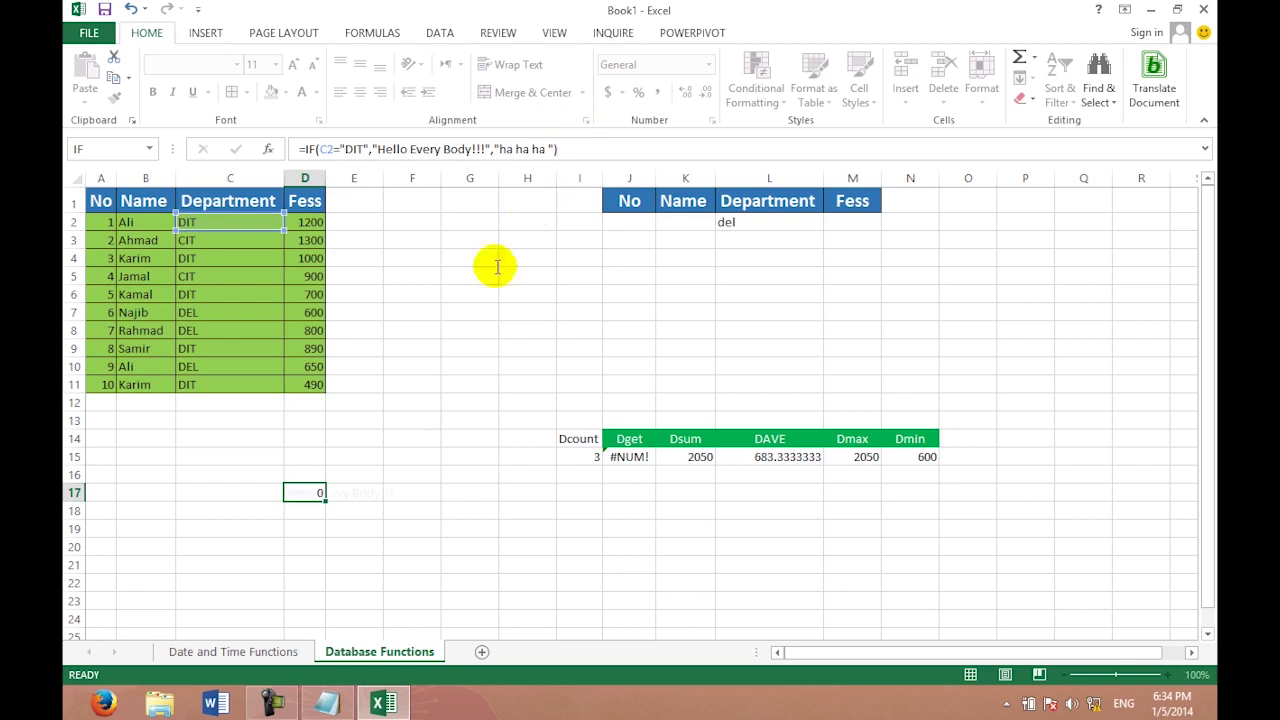
click(465, 308)
click(265, 222)
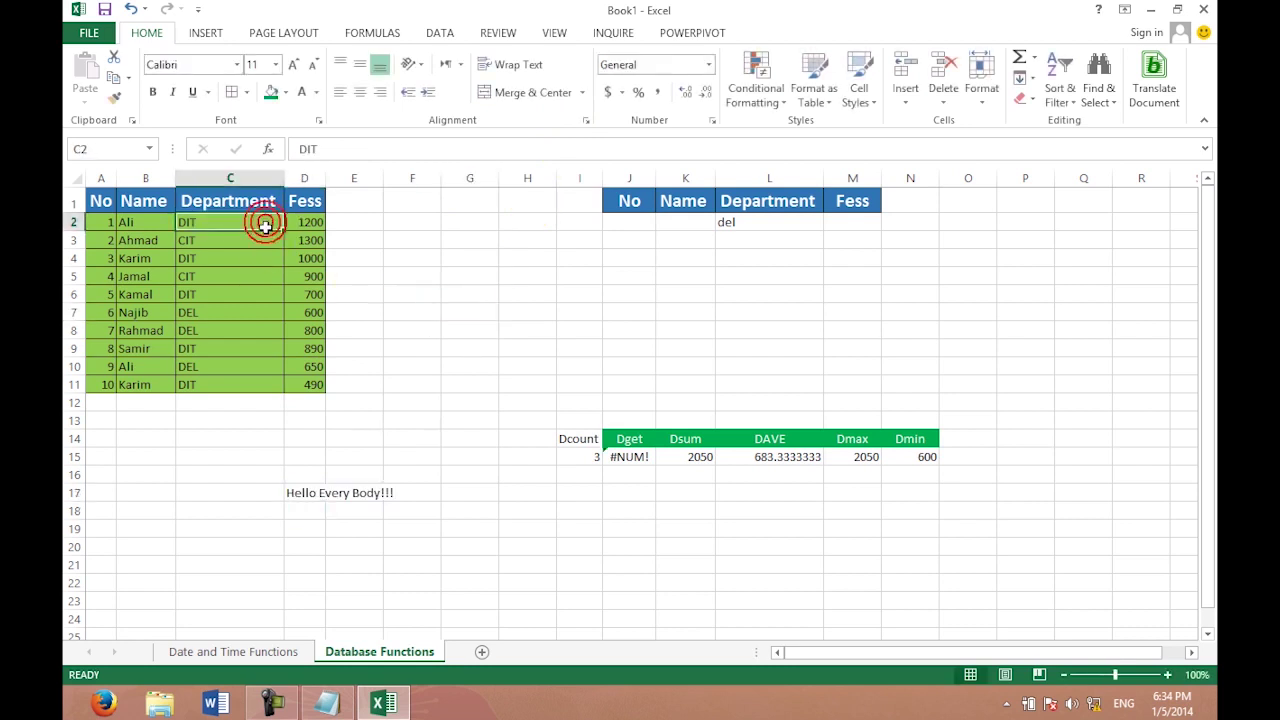
drag(282, 231, 262, 389)
click(340, 462)
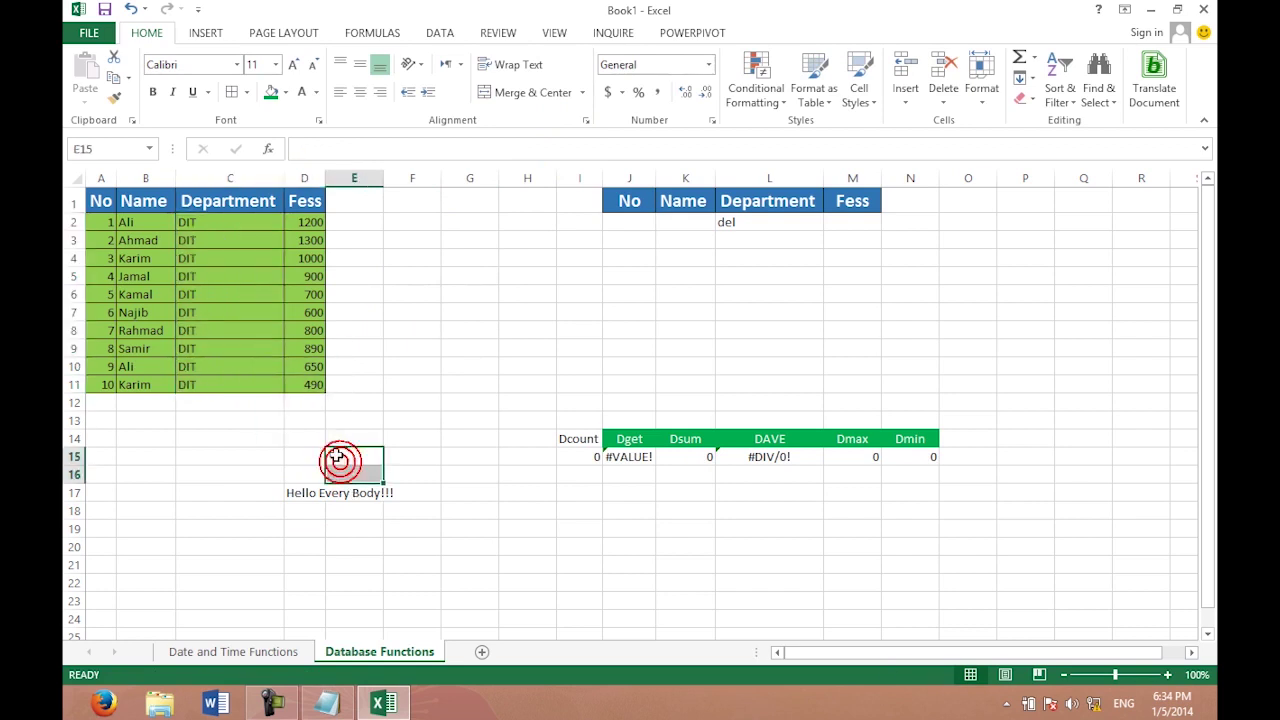
click(305, 493)
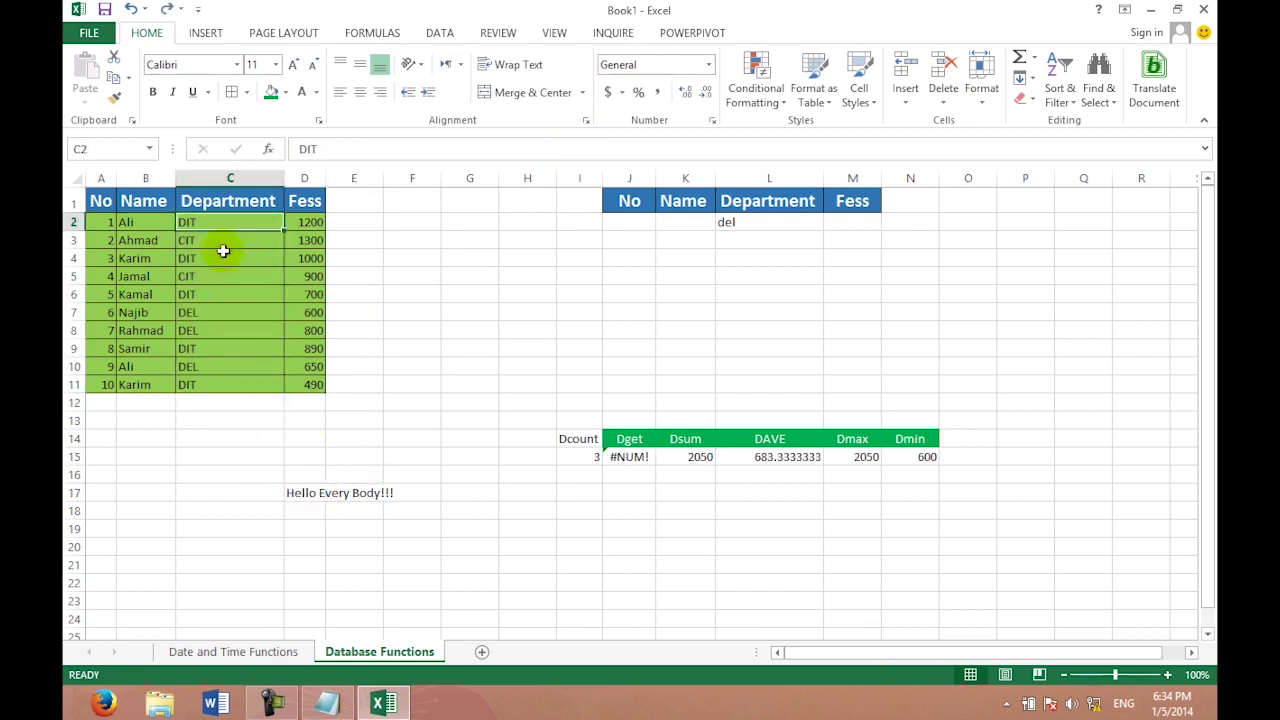
click(215, 243)
click(209, 291)
click(212, 254)
click(214, 224)
drag(284, 231, 266, 386)
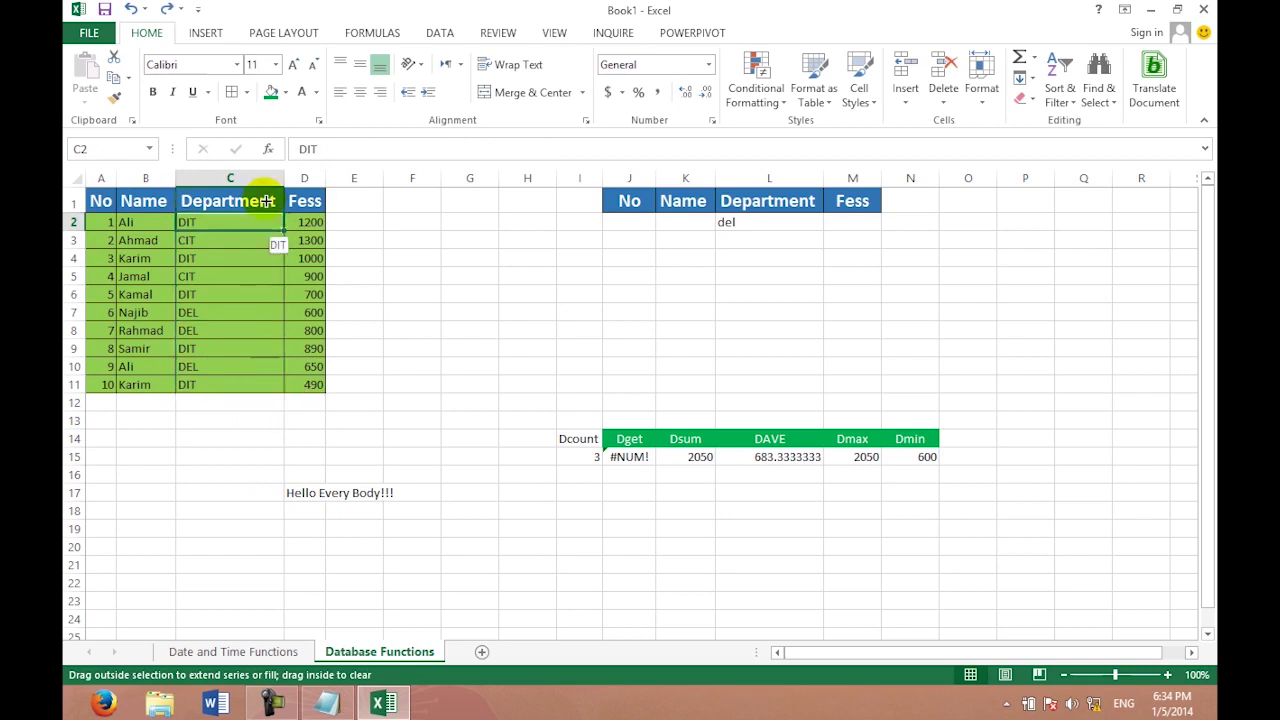
drag(266, 386, 270, 203)
click(348, 492)
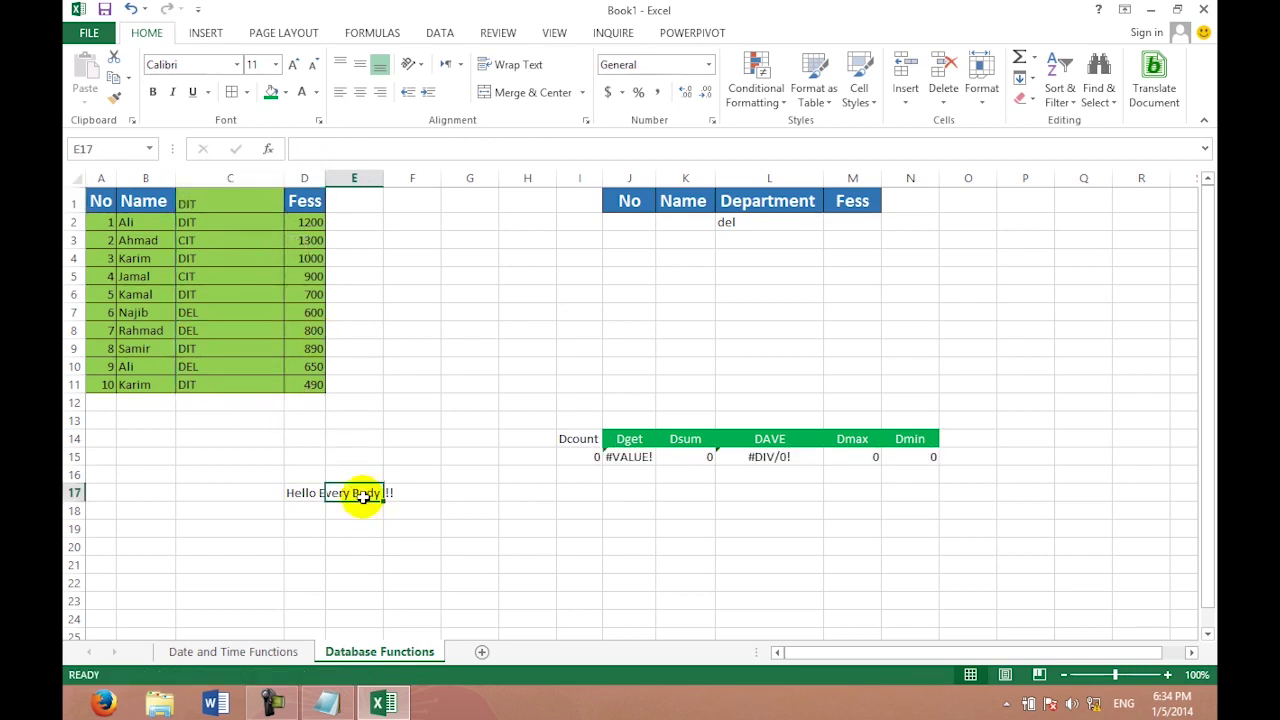
key(ctrl+z)
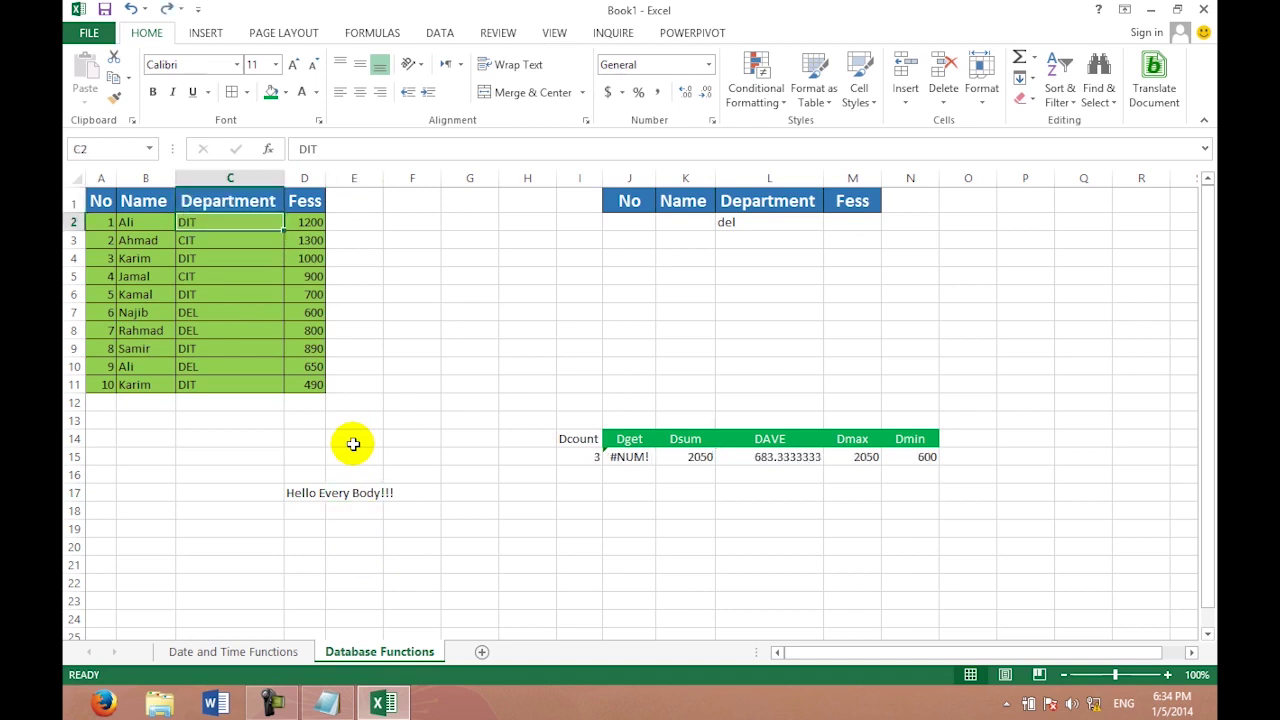
click(345, 492)
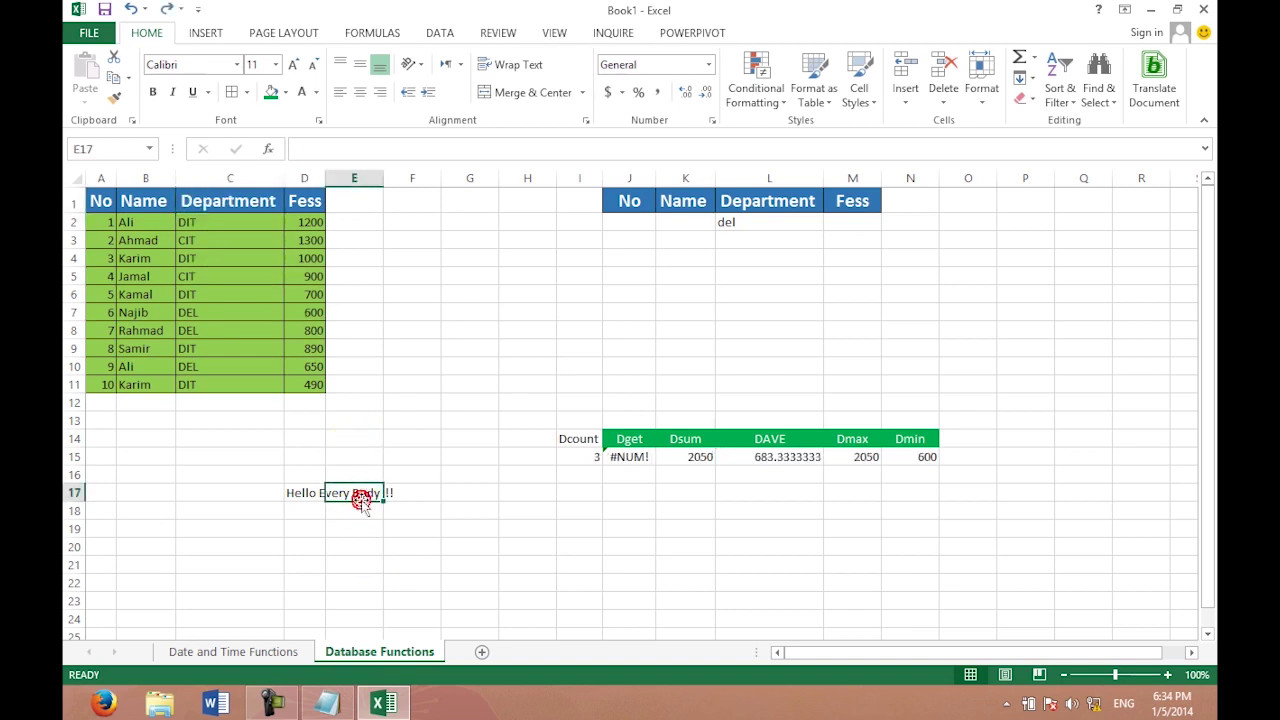
click(299, 491)
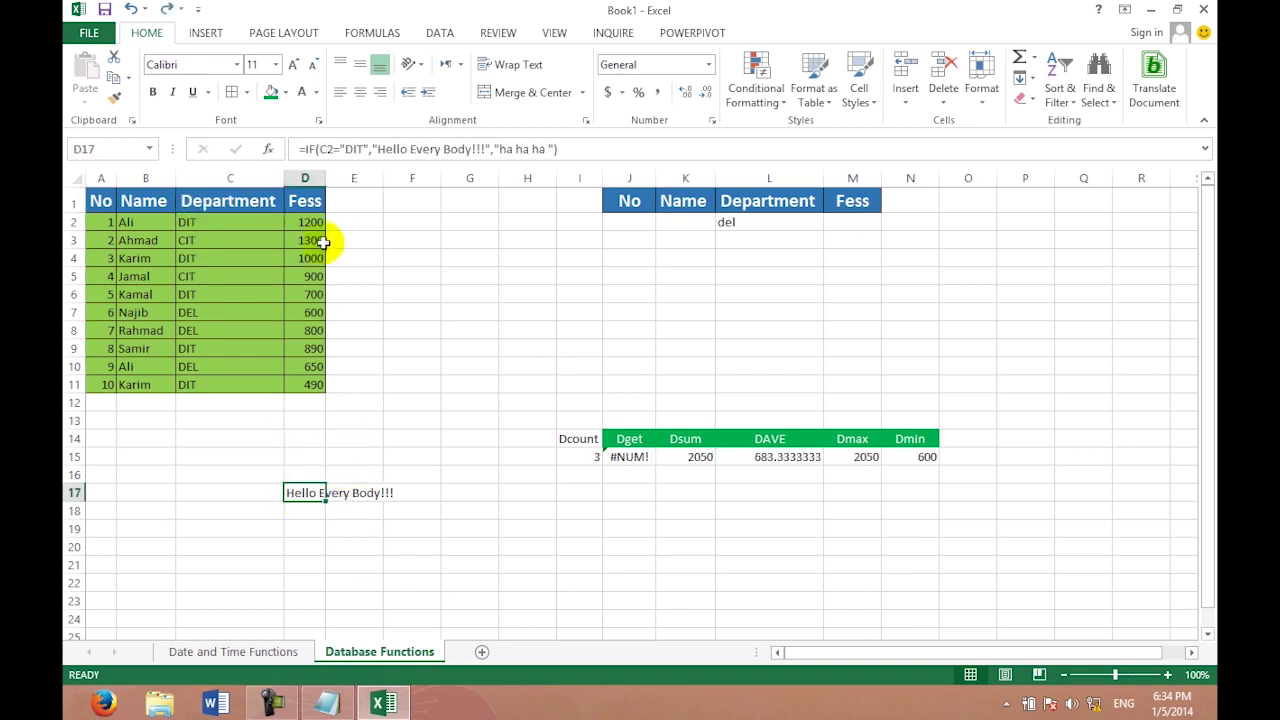
click(346, 200)
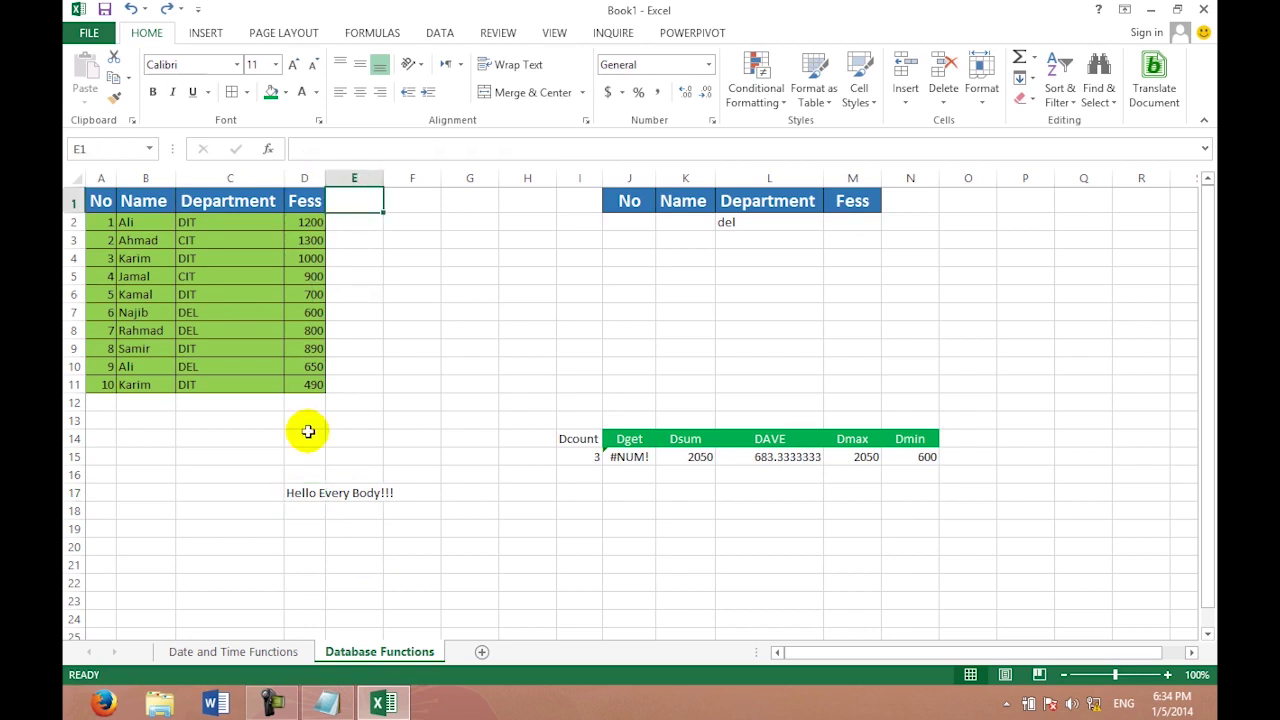
Enter the header Messag in E1 and autofit column E.
text(=)
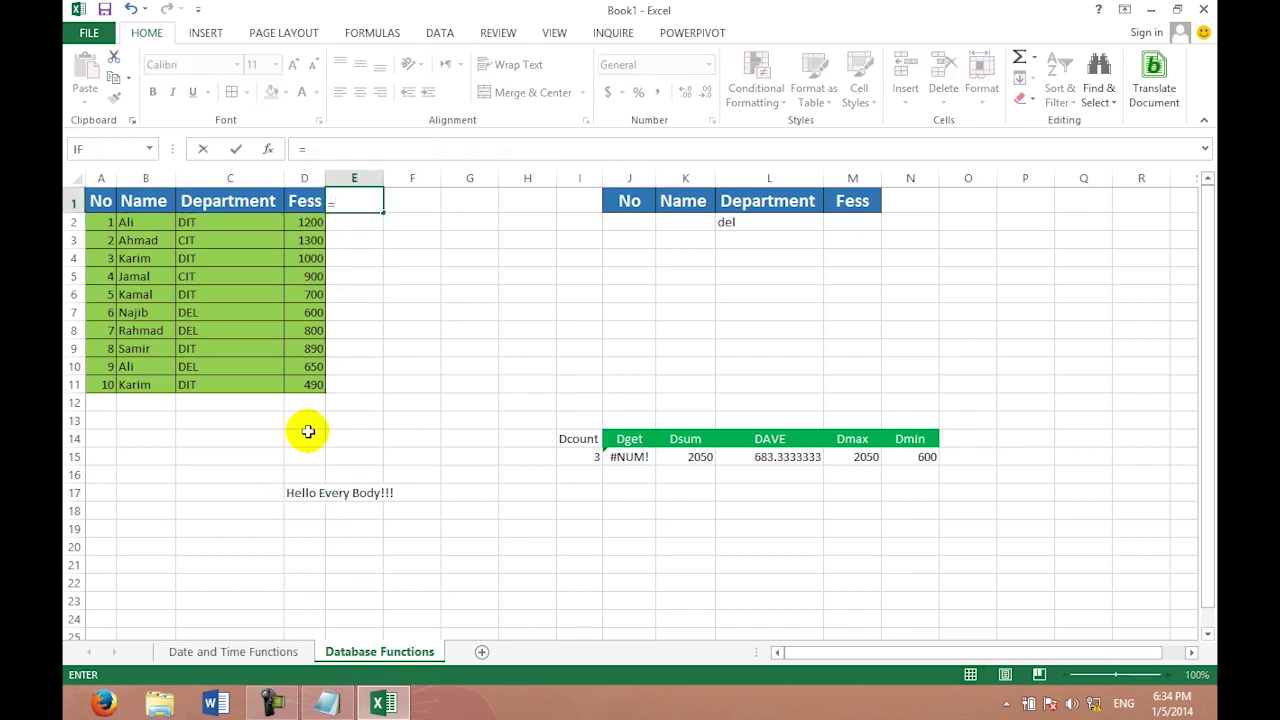
key(BackSpace)
text(Messag)
key(Return)
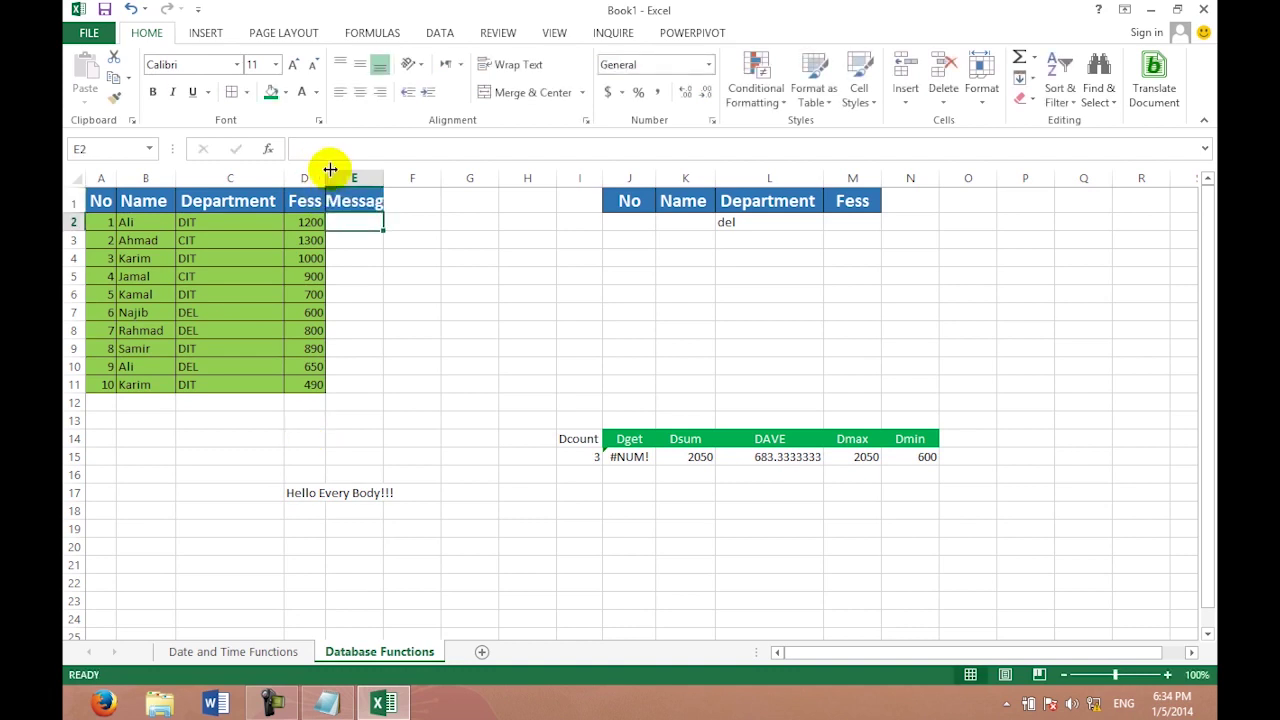
double_click(383, 178)
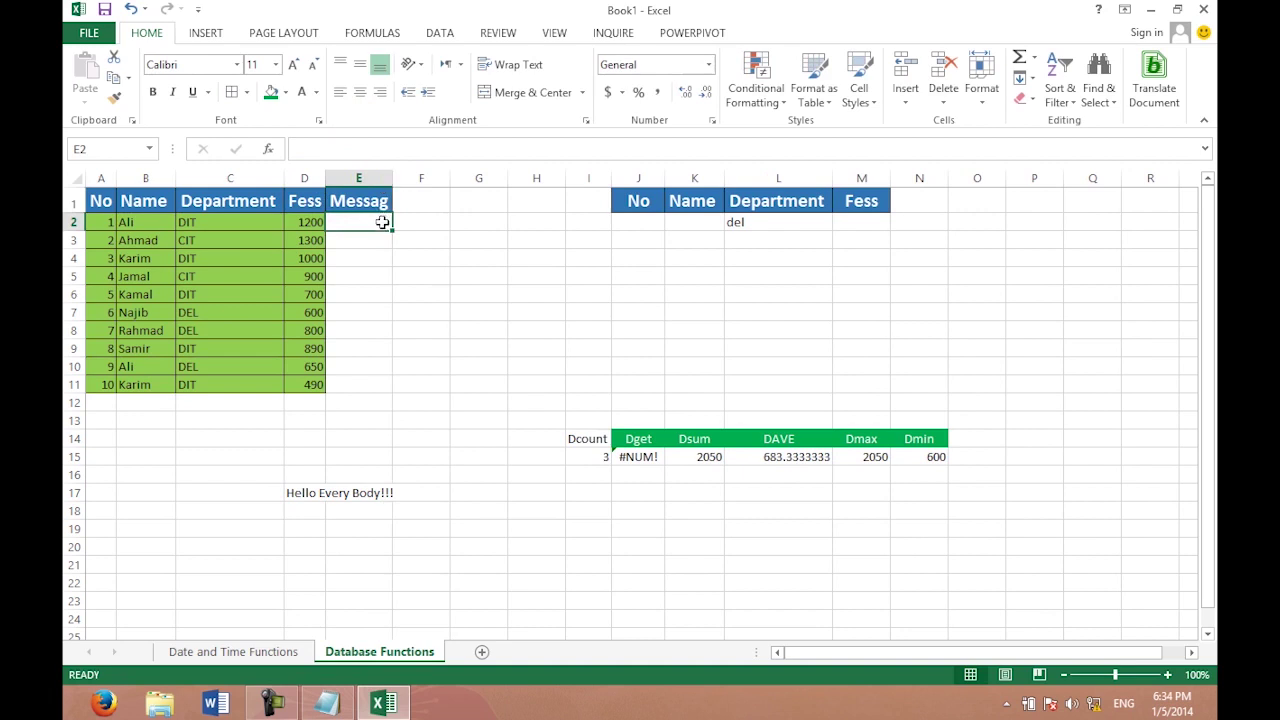
Enter =IF(C2="DIT","Hello Every Body","Ha Ha Ha") in E2, autofit, and fill it down to row 11.
click(385, 221)
text(=if)
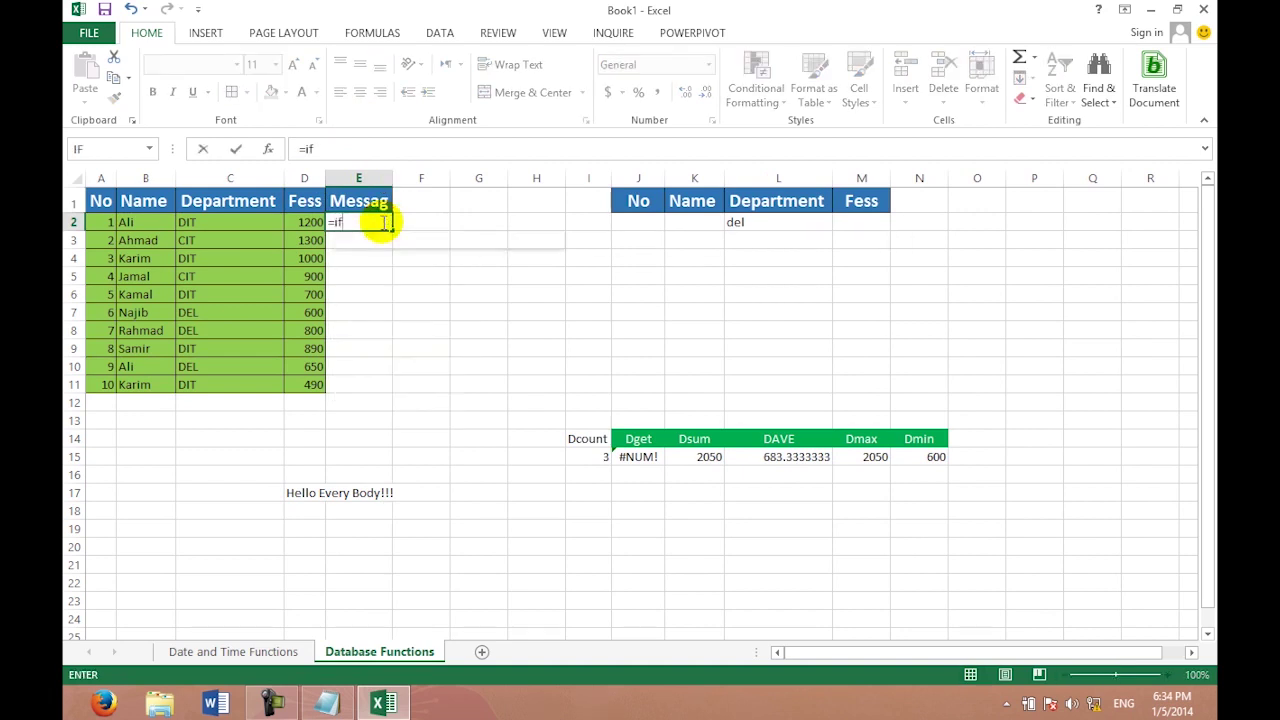
text(()
click(207, 229)
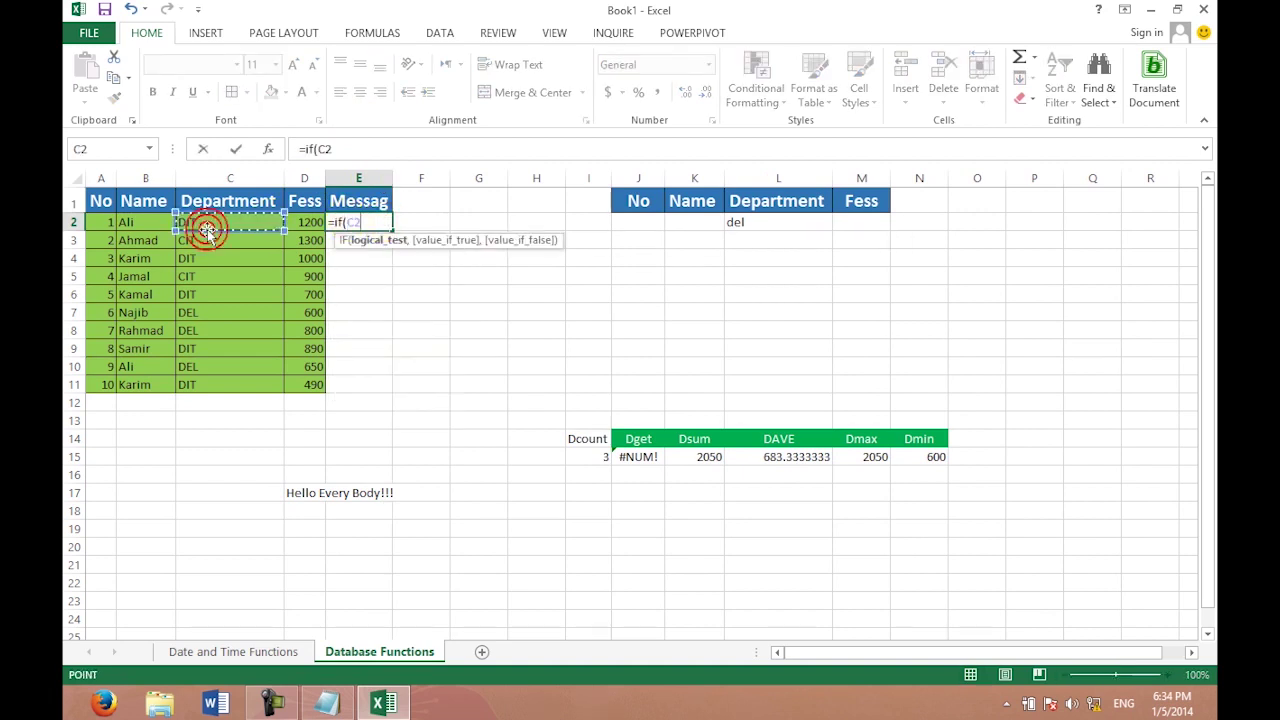
text(="Di)
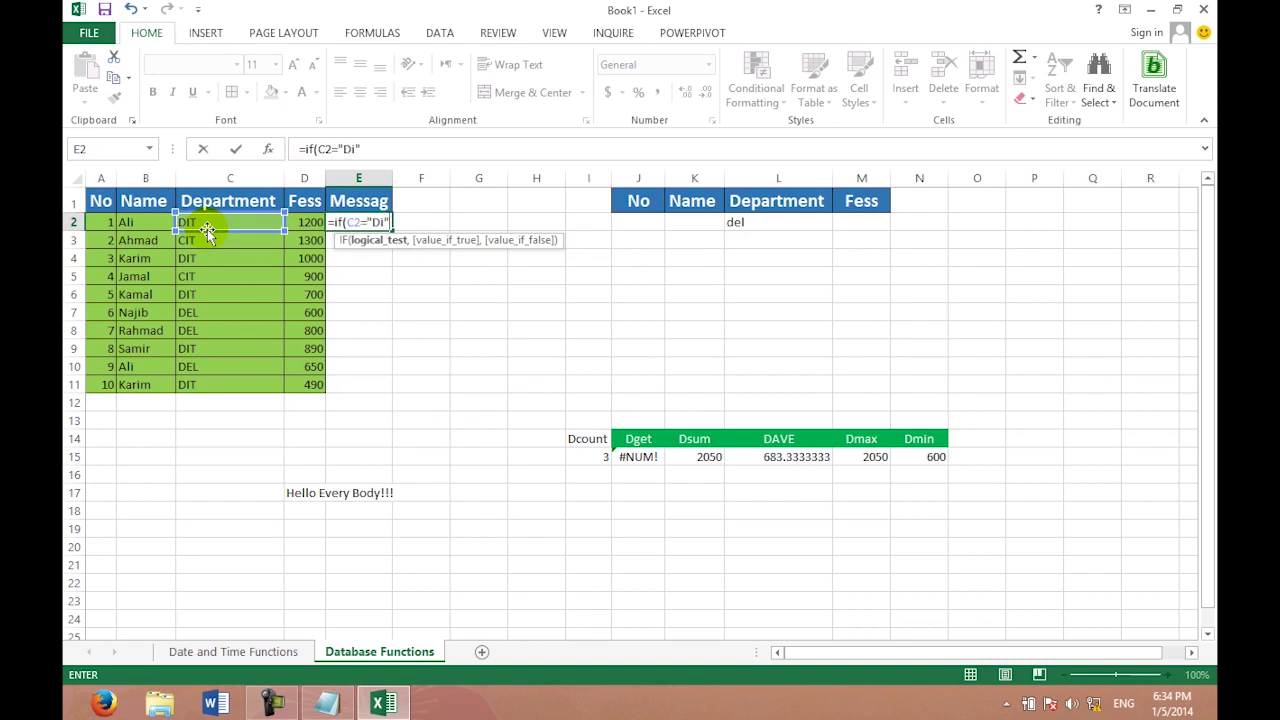
key(BackSpace)
text(IT)
text(","Hello Every Body", ")
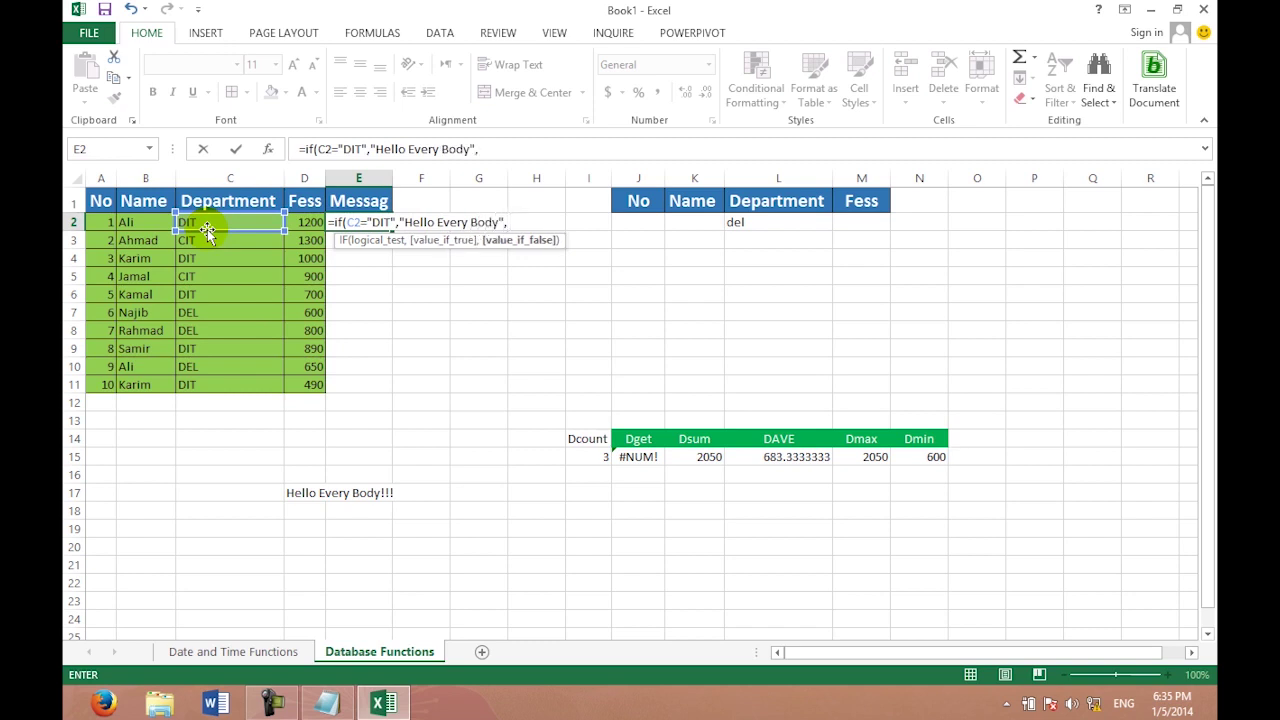
text(Ha Ha Ha)
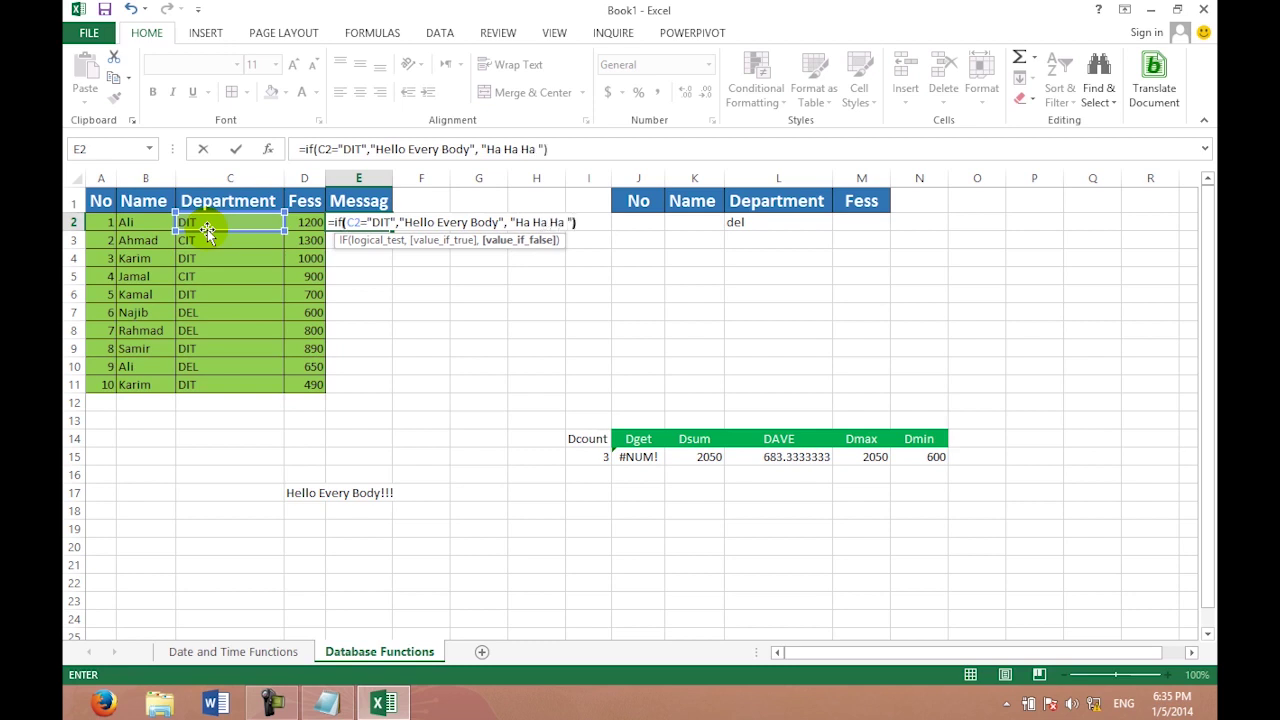
key(Return)
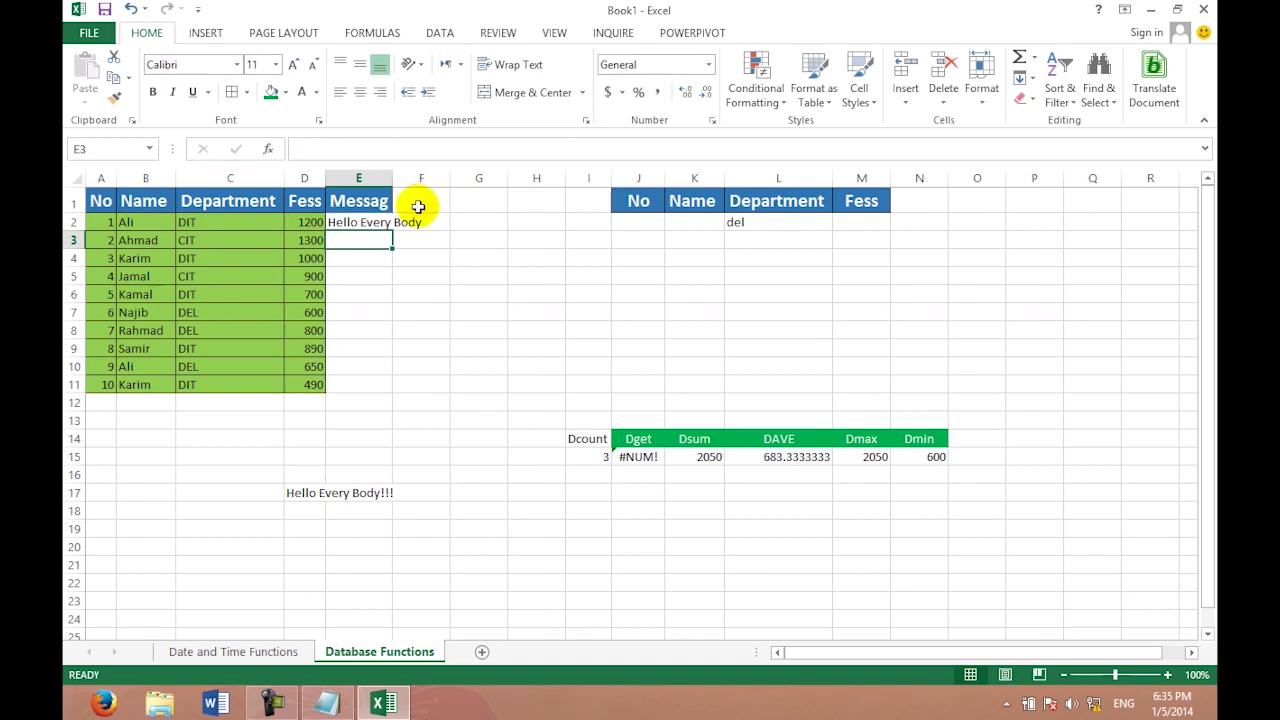
double_click(392, 186)
click(420, 226)
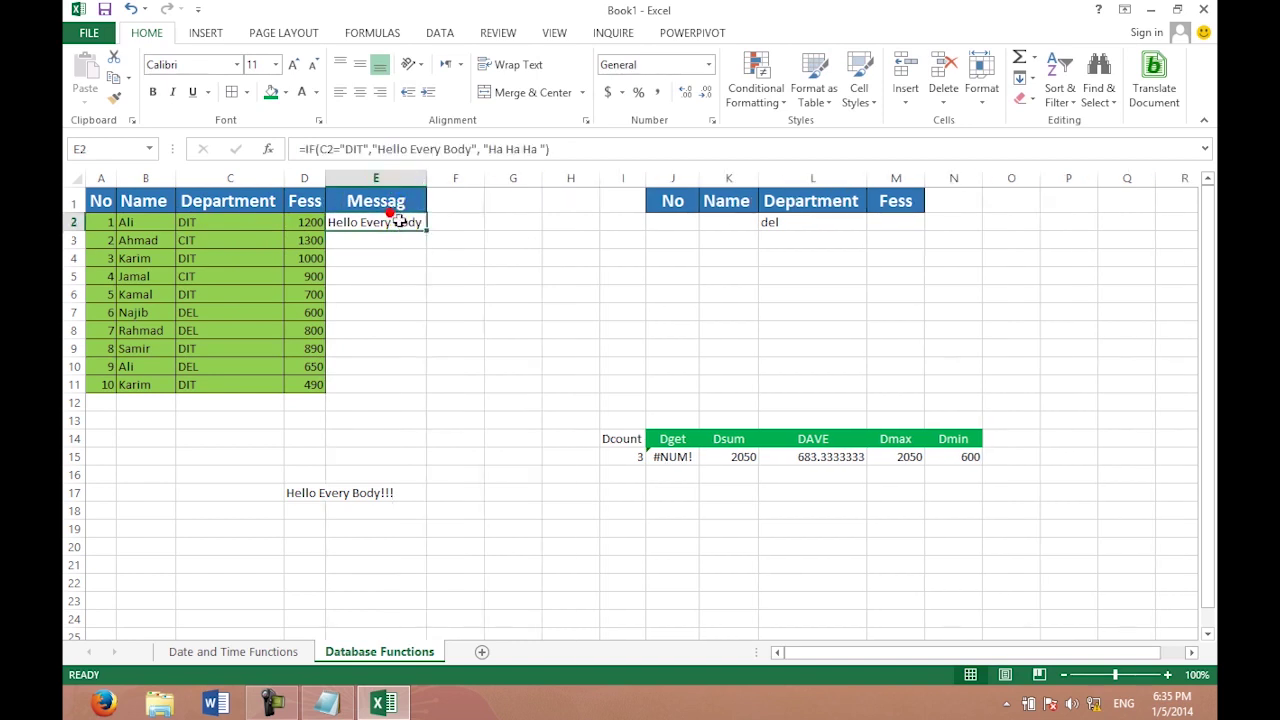
double_click(423, 229)
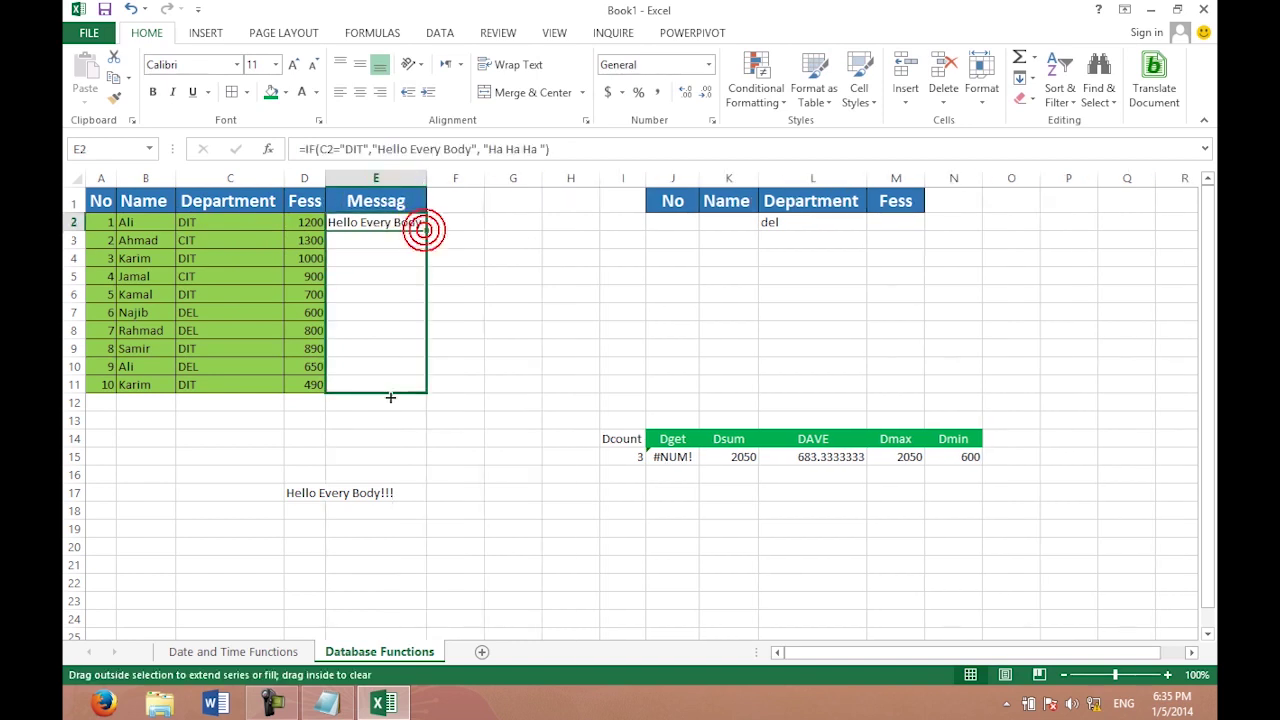
click(516, 384)
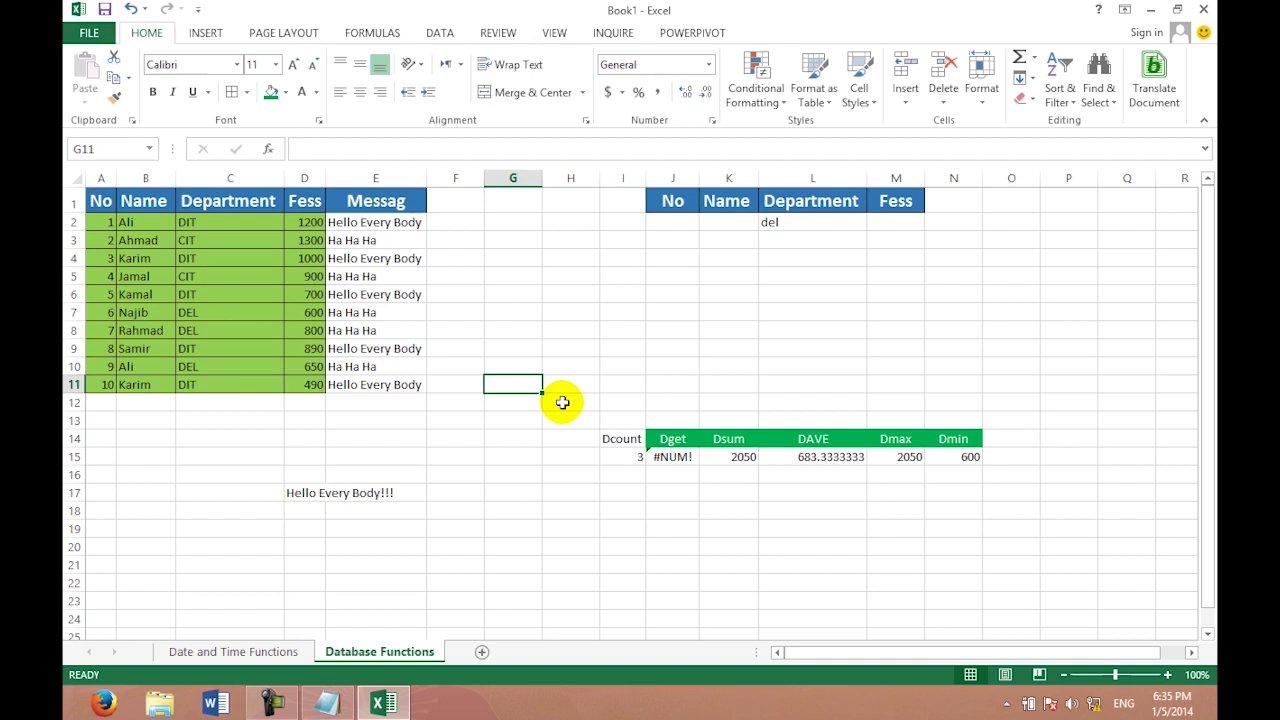
click(480, 241)
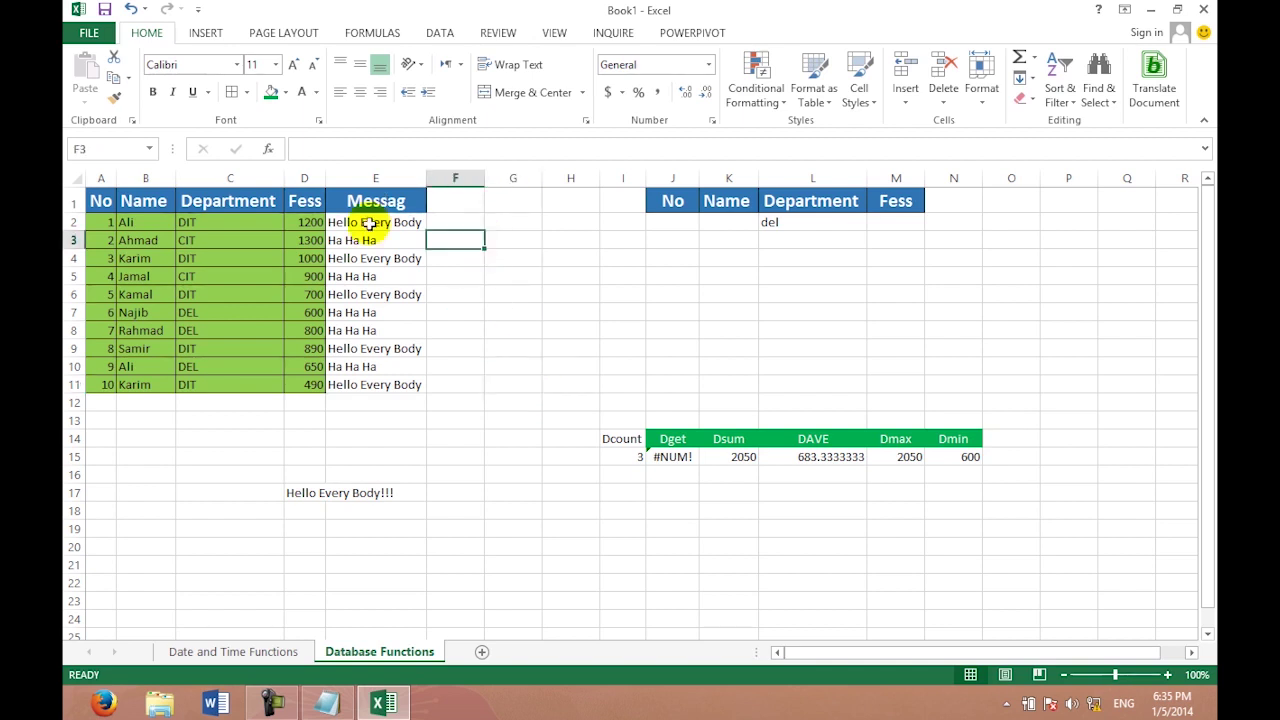
Wrap E5's IF test in AND, adding the condition D2=1000 alongside the DIT check.
double_click(375, 276)
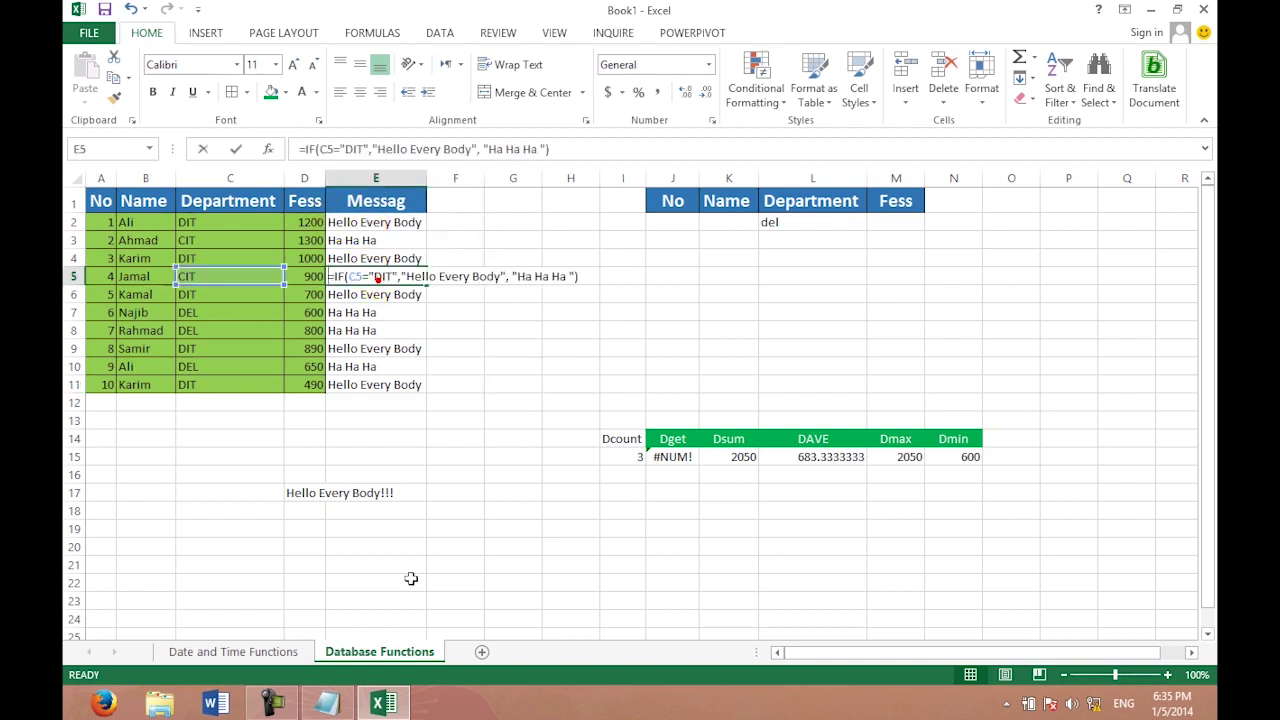
key(shift+F3)
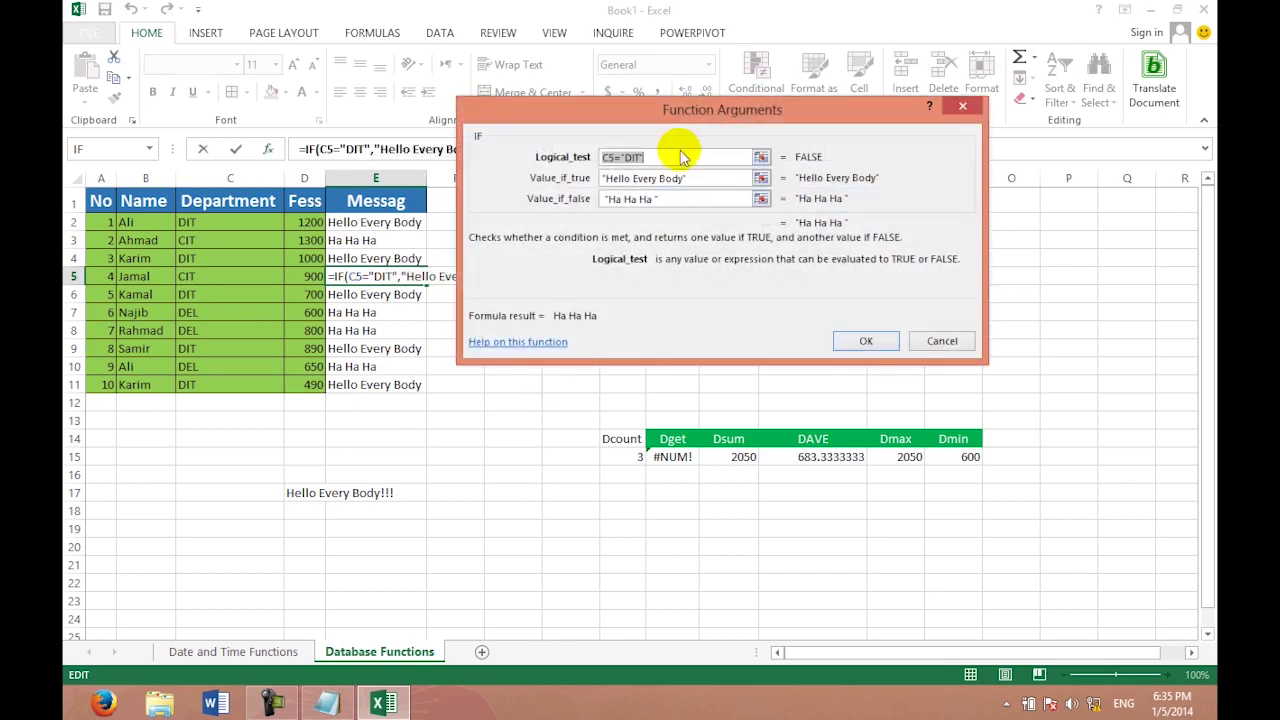
click(962, 106)
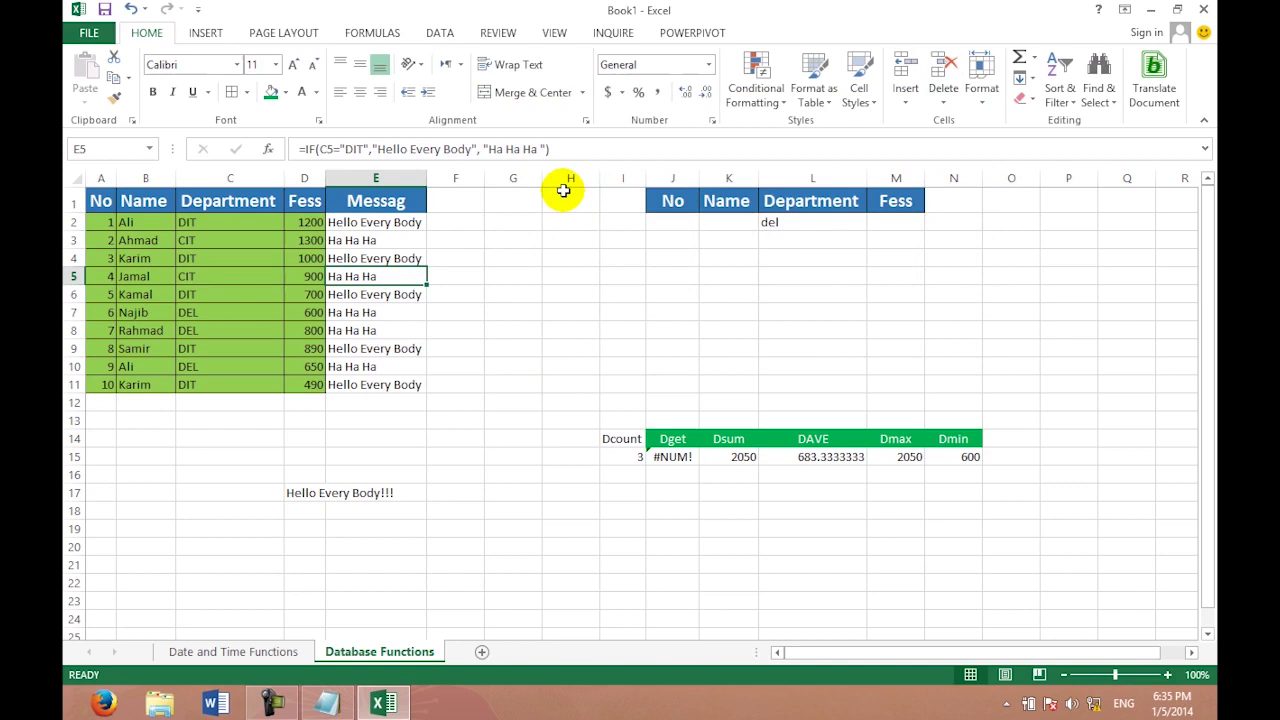
click(336, 149)
click(316, 149)
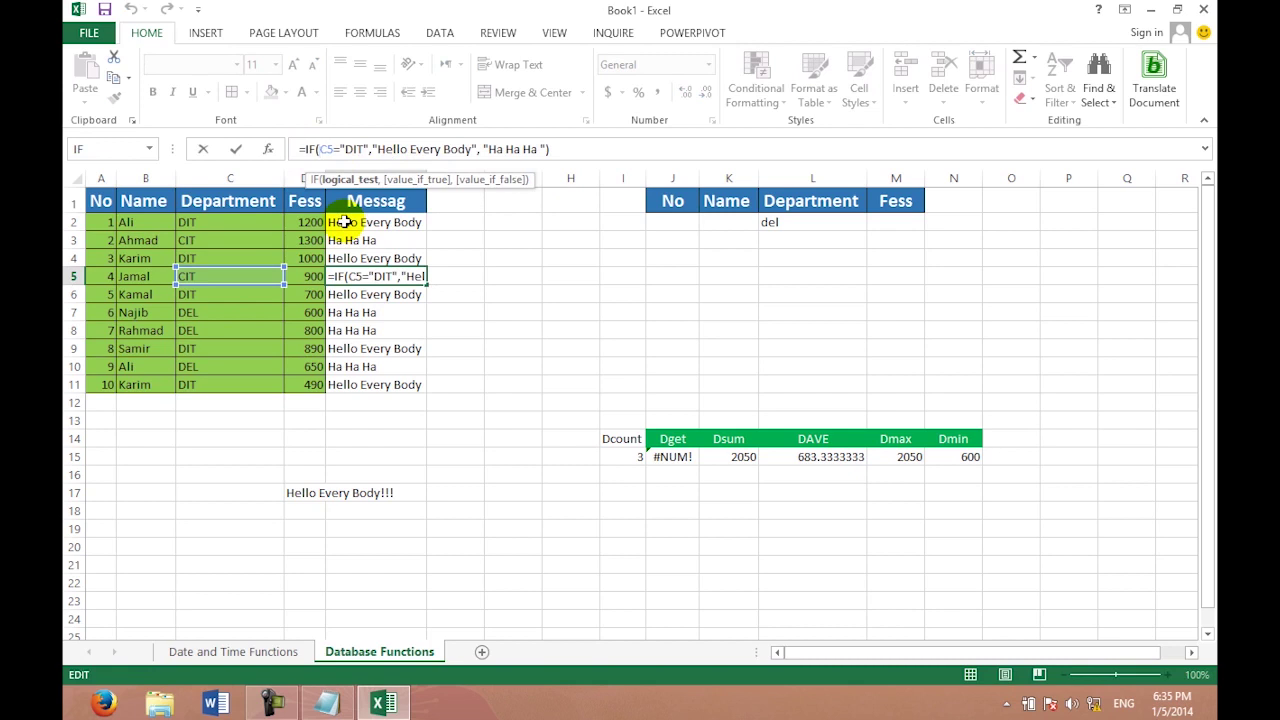
text(and)
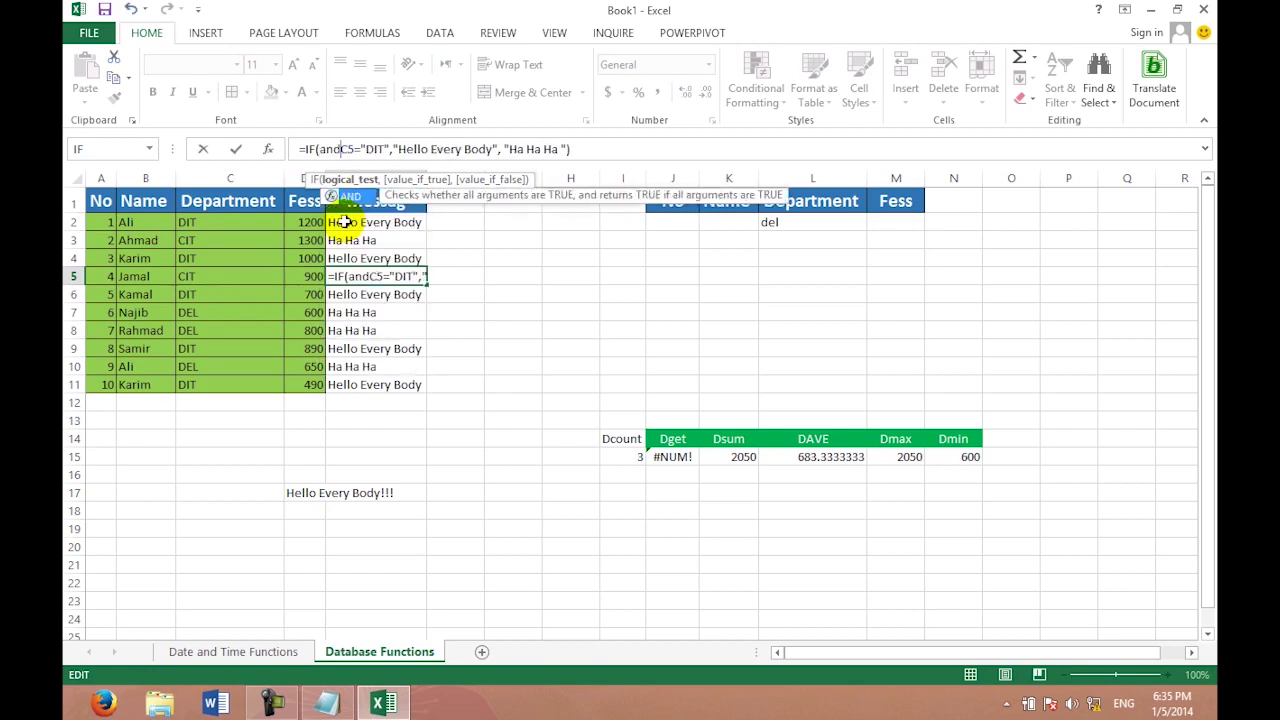
text(()
click(343, 149)
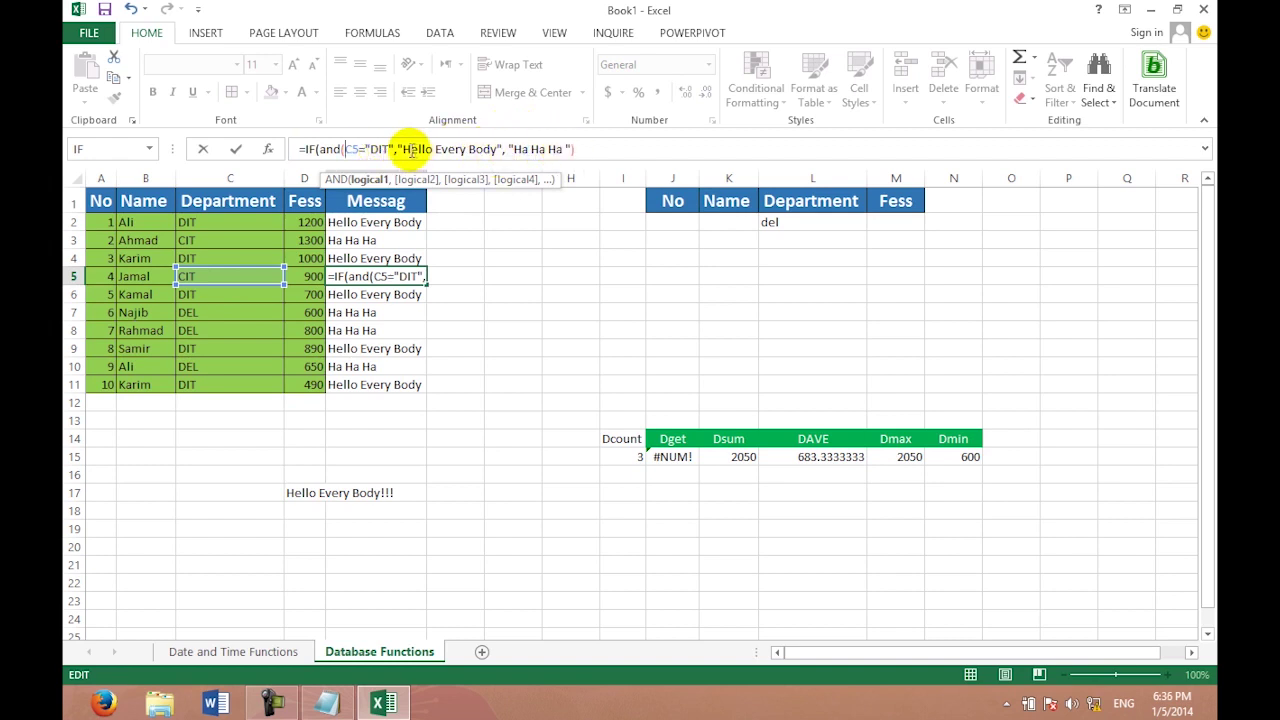
click(399, 150)
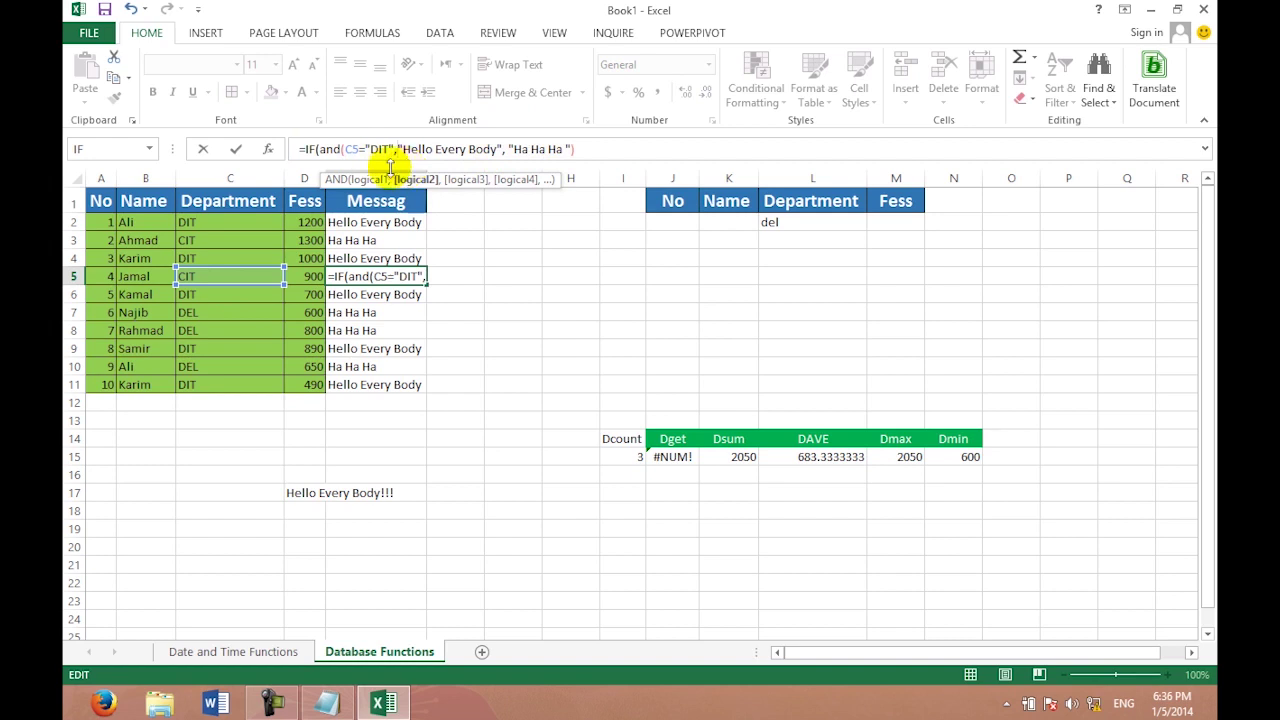
click(316, 222)
text(=)
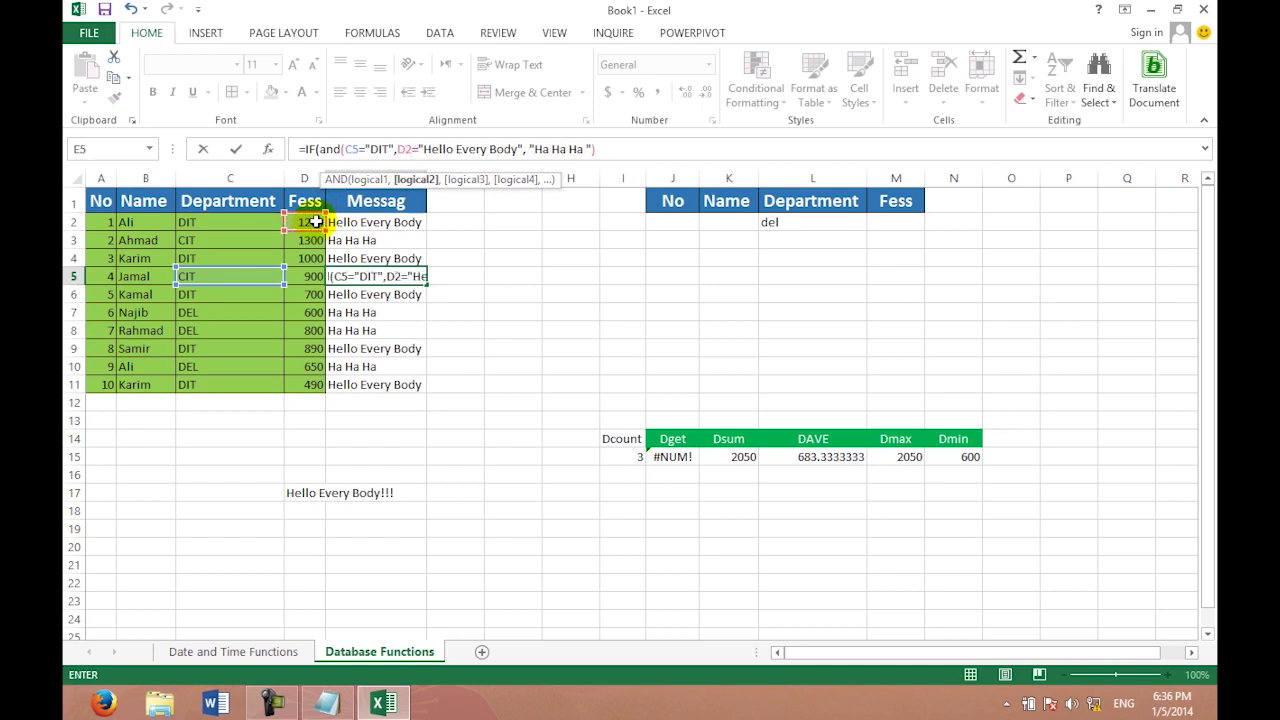
text(1000),)
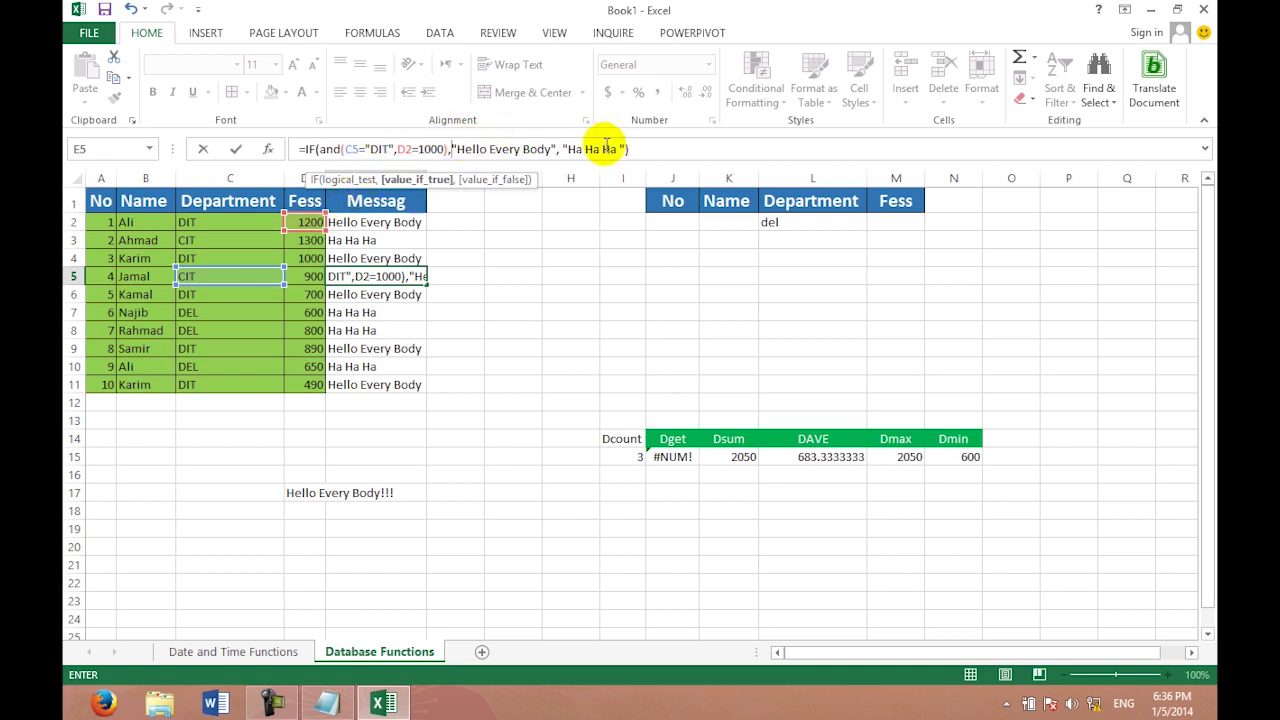
click(643, 148)
key(Return)
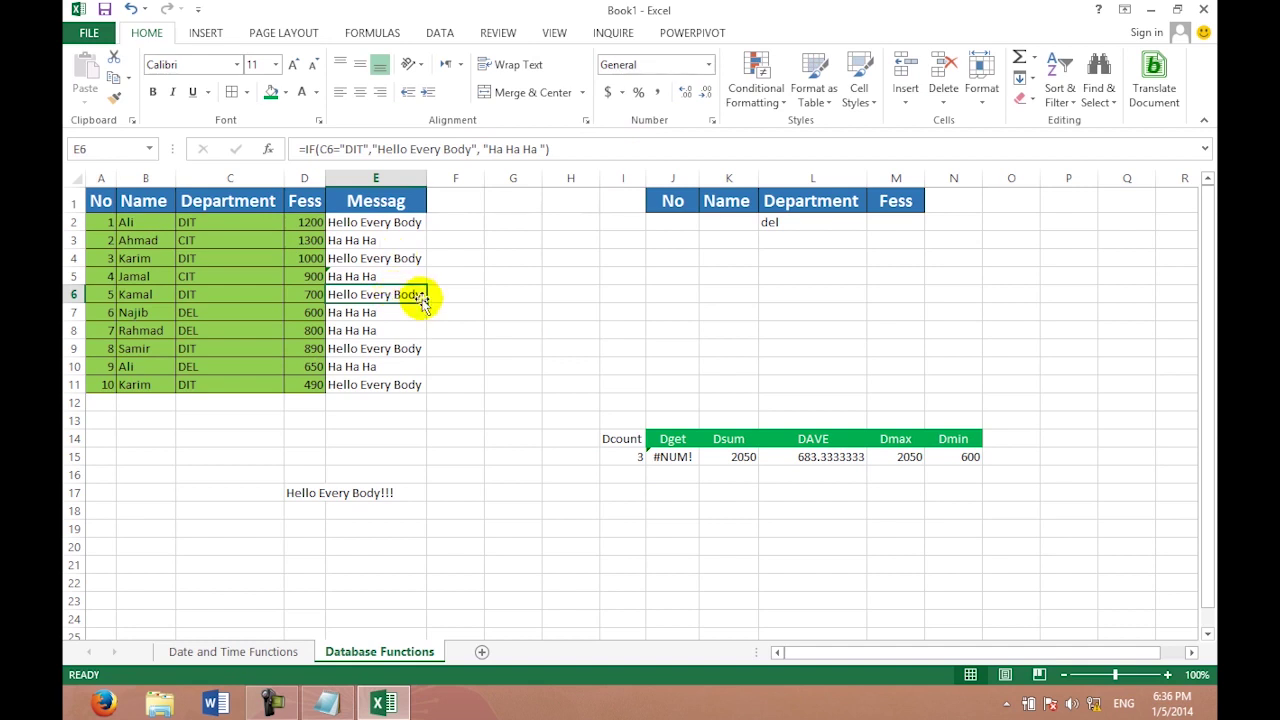
Fill E6's formula down to E11, then rewrite E2's test as AND(C2="DIT",D2>=1000).
drag(424, 302, 420, 390)
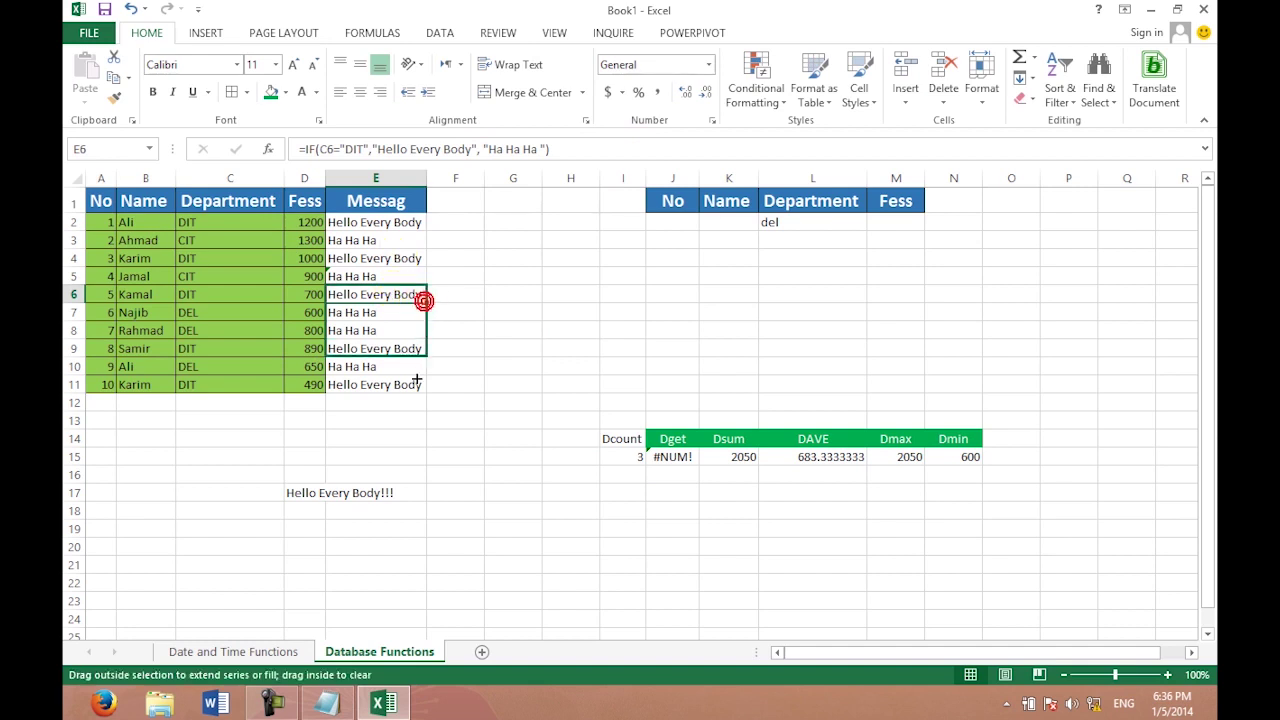
click(529, 345)
click(400, 225)
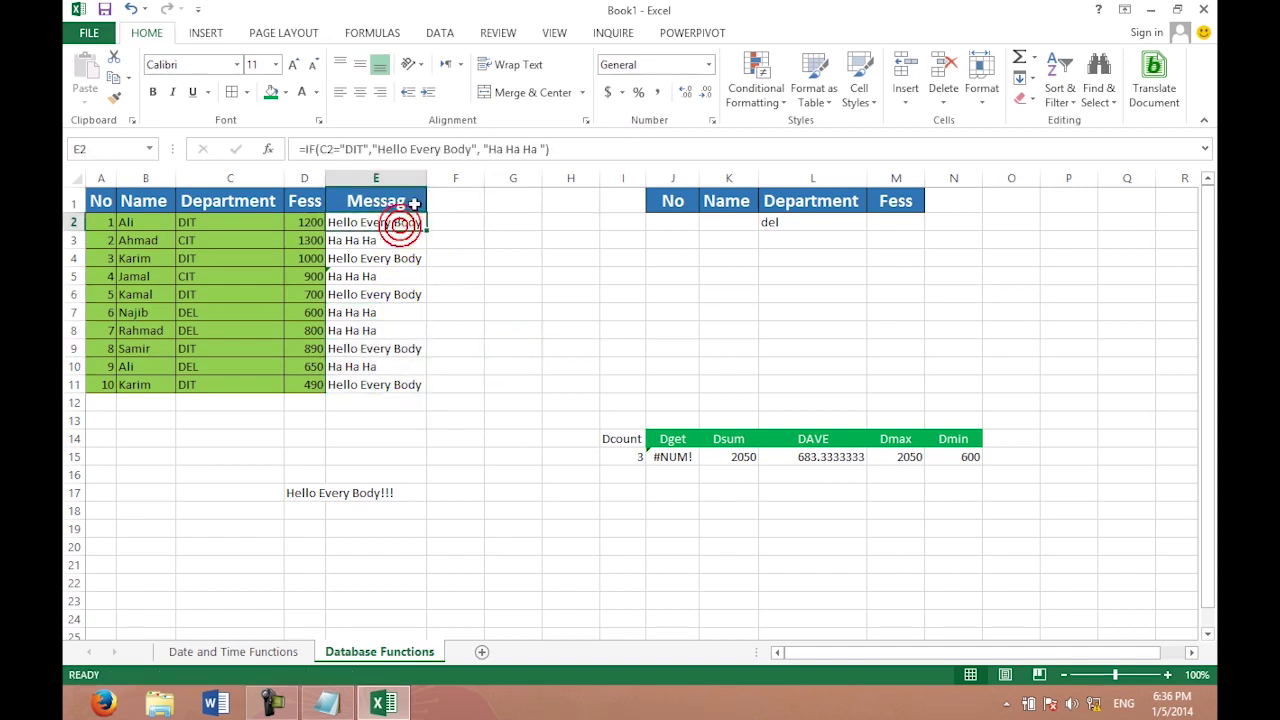
click(318, 149)
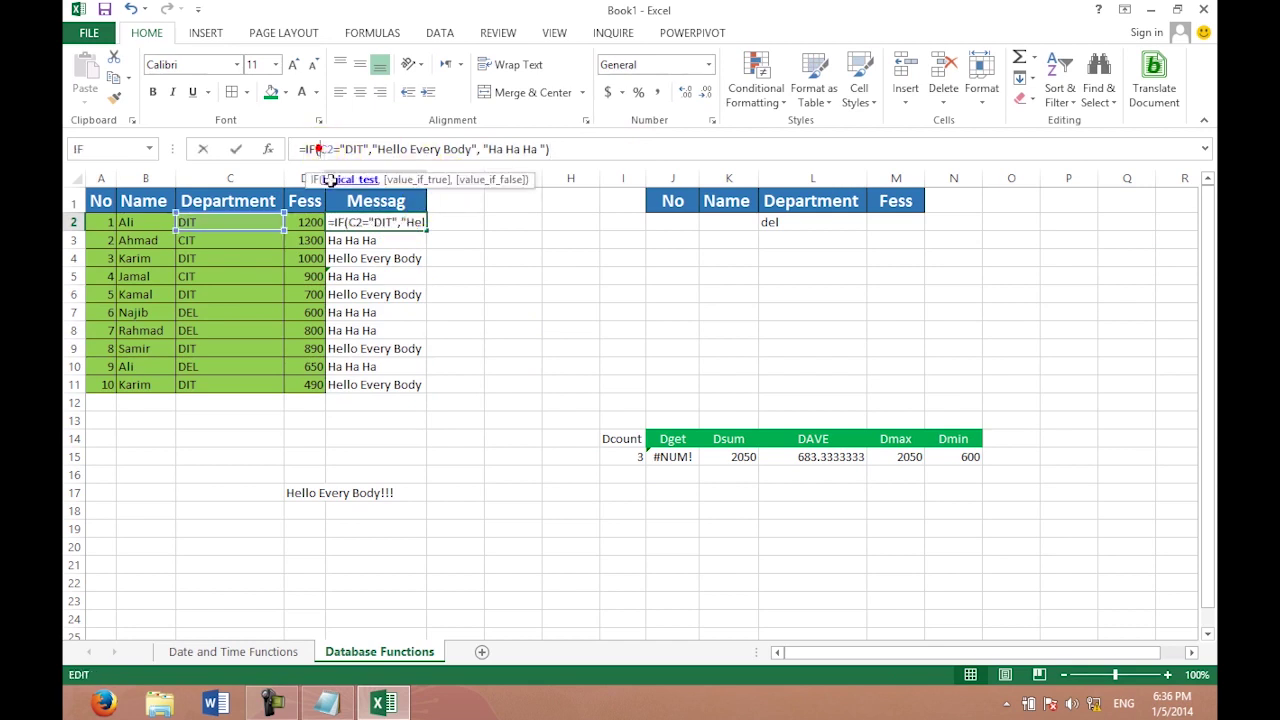
text(and()
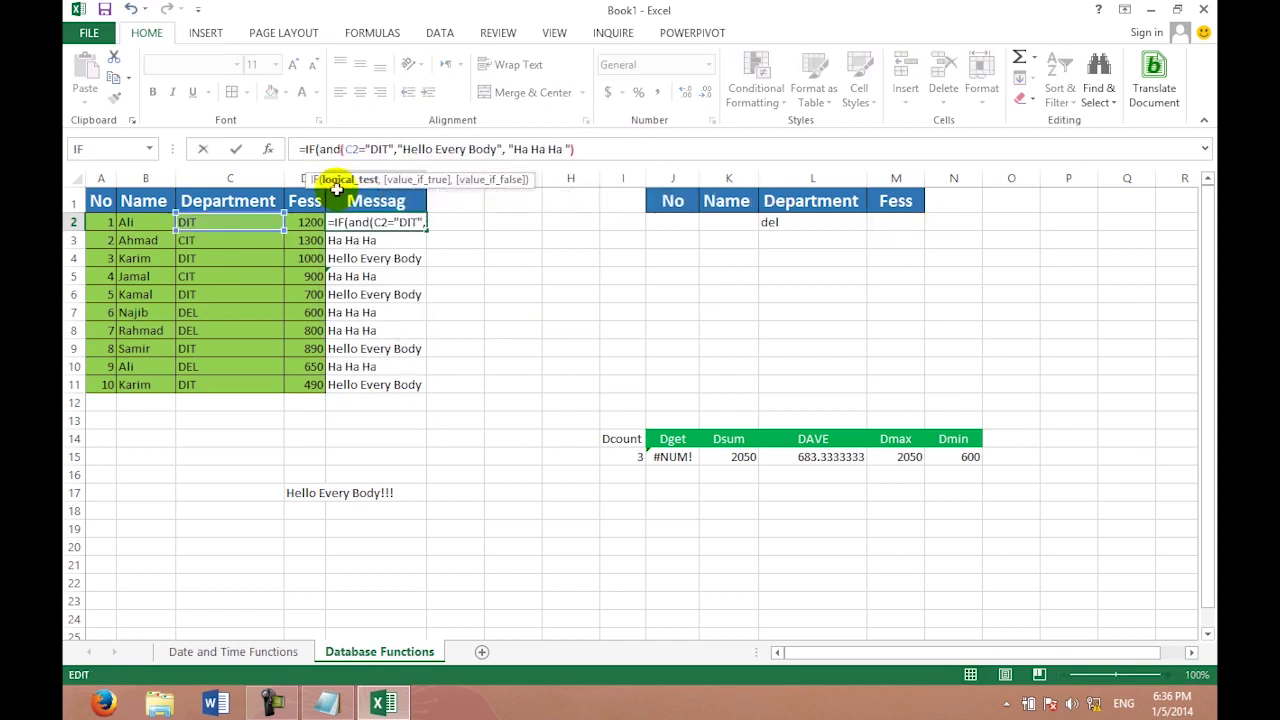
key(Right)
key(Right)
key(Right)
key(Right)
key(Right)
key(Right)
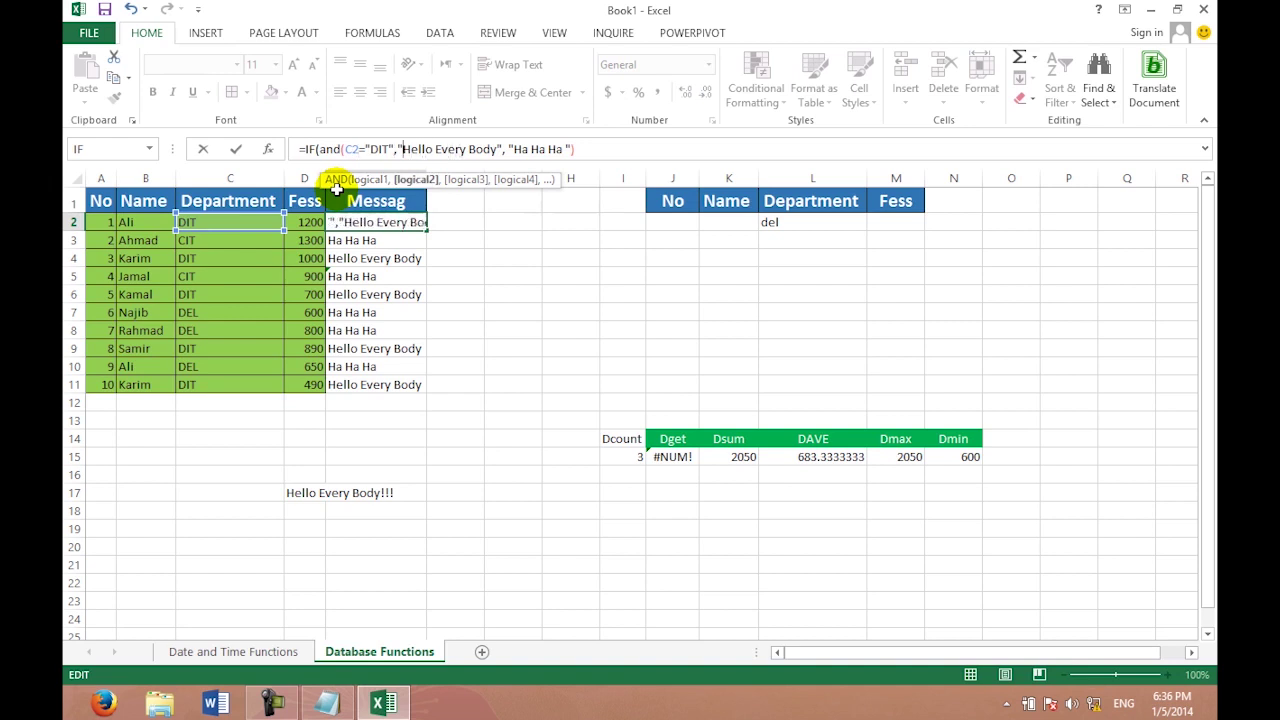
text())
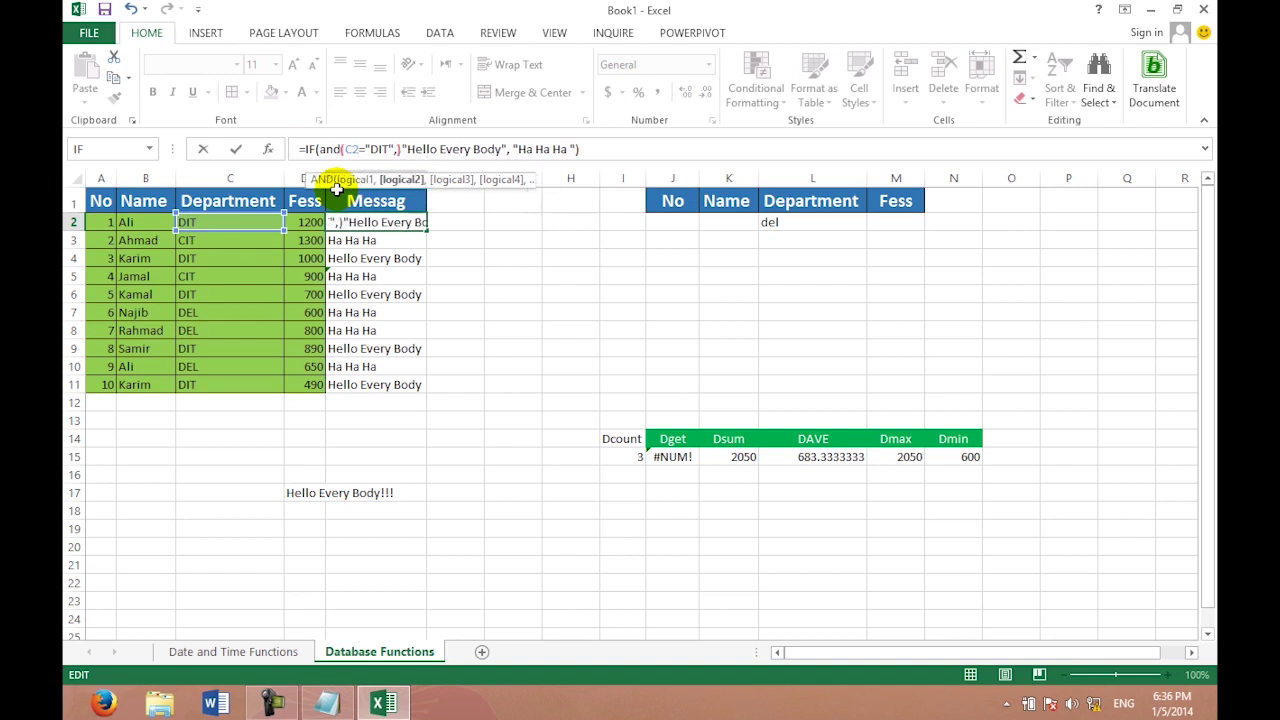
click(392, 152)
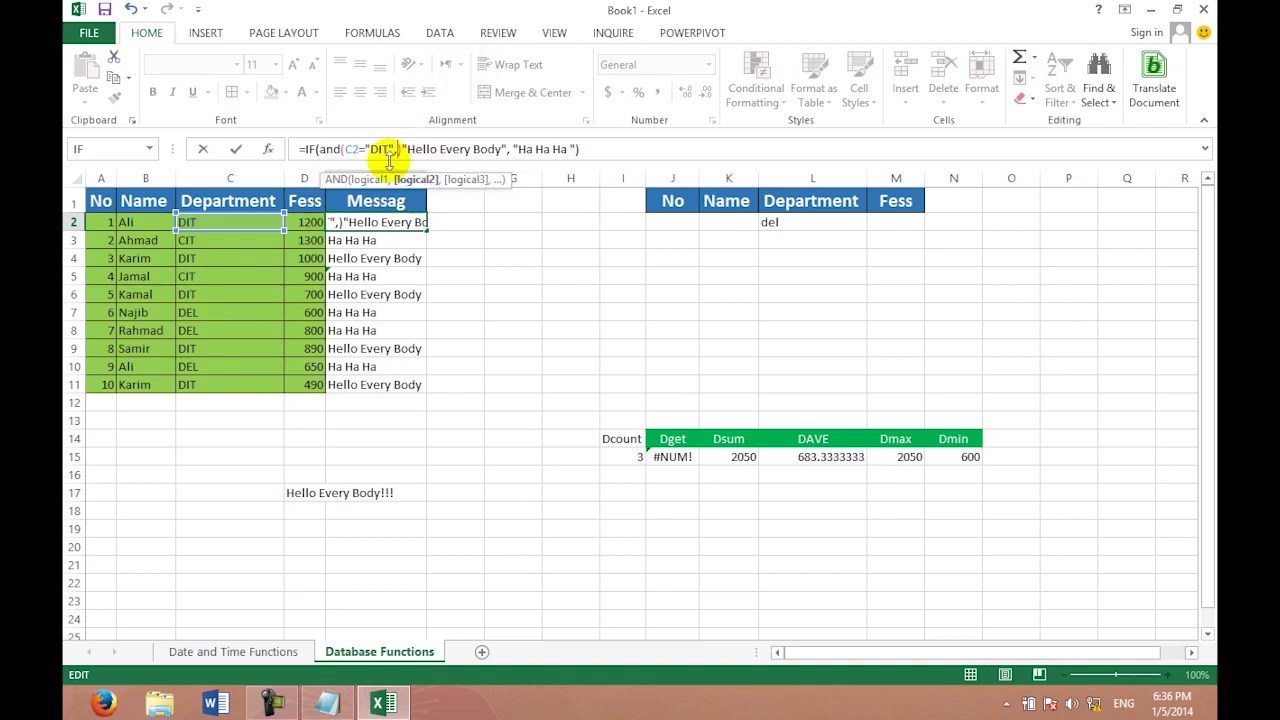
click(298, 224)
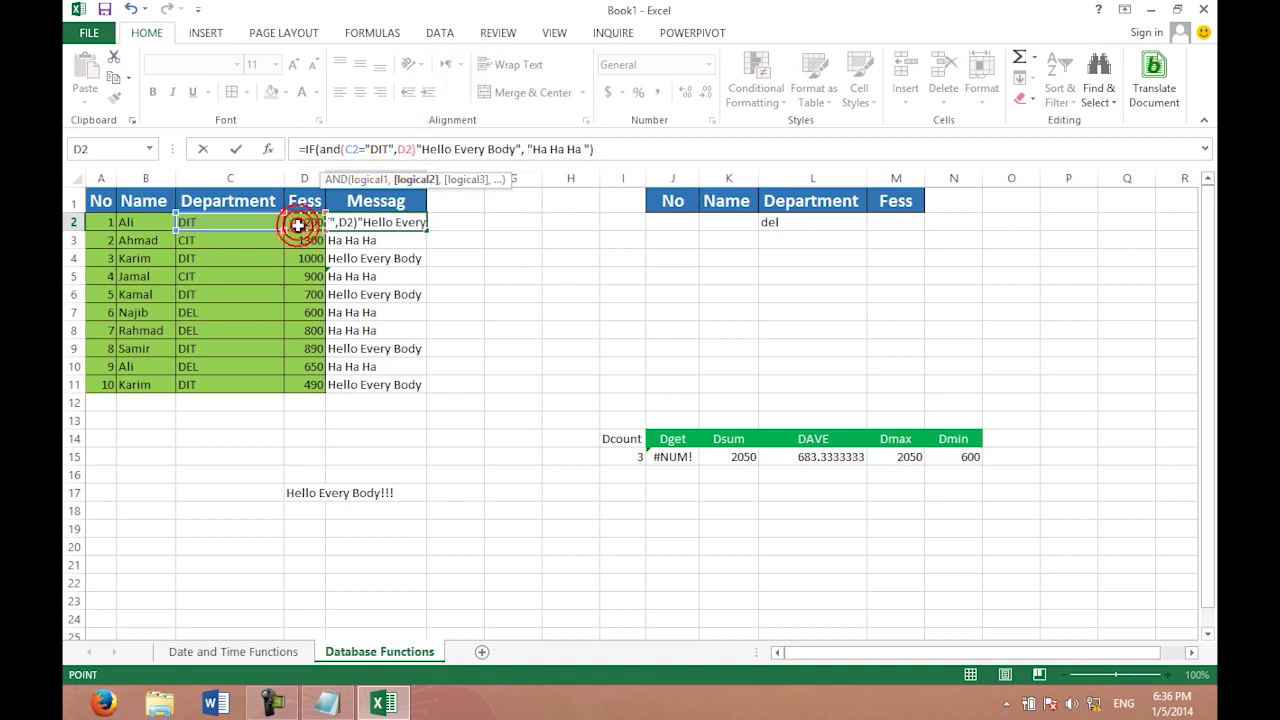
text(>)
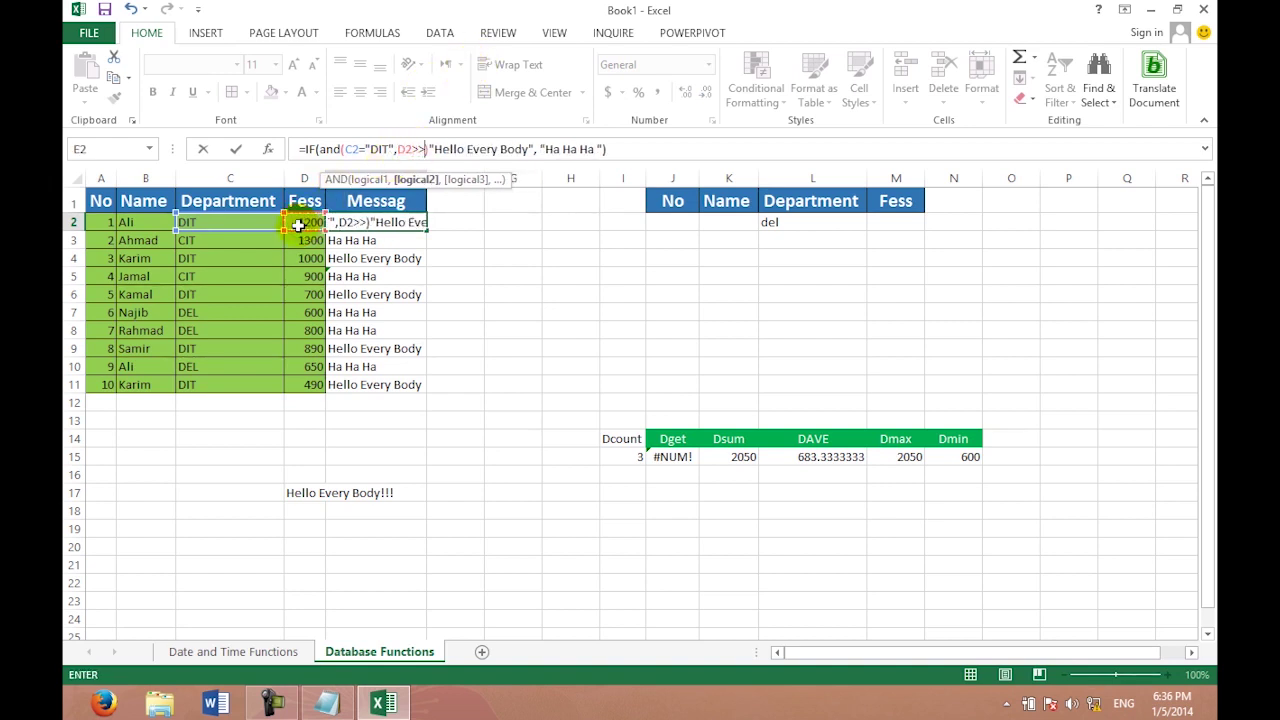
key(BackSpace)
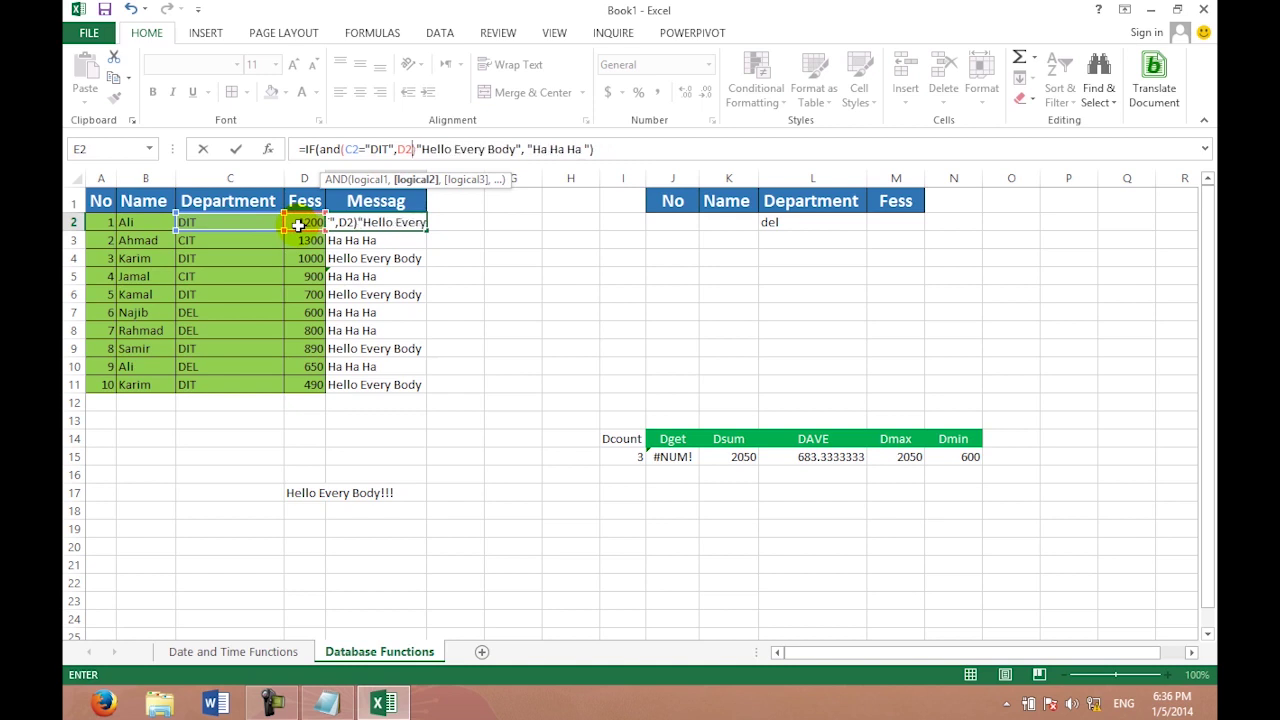
text(>)
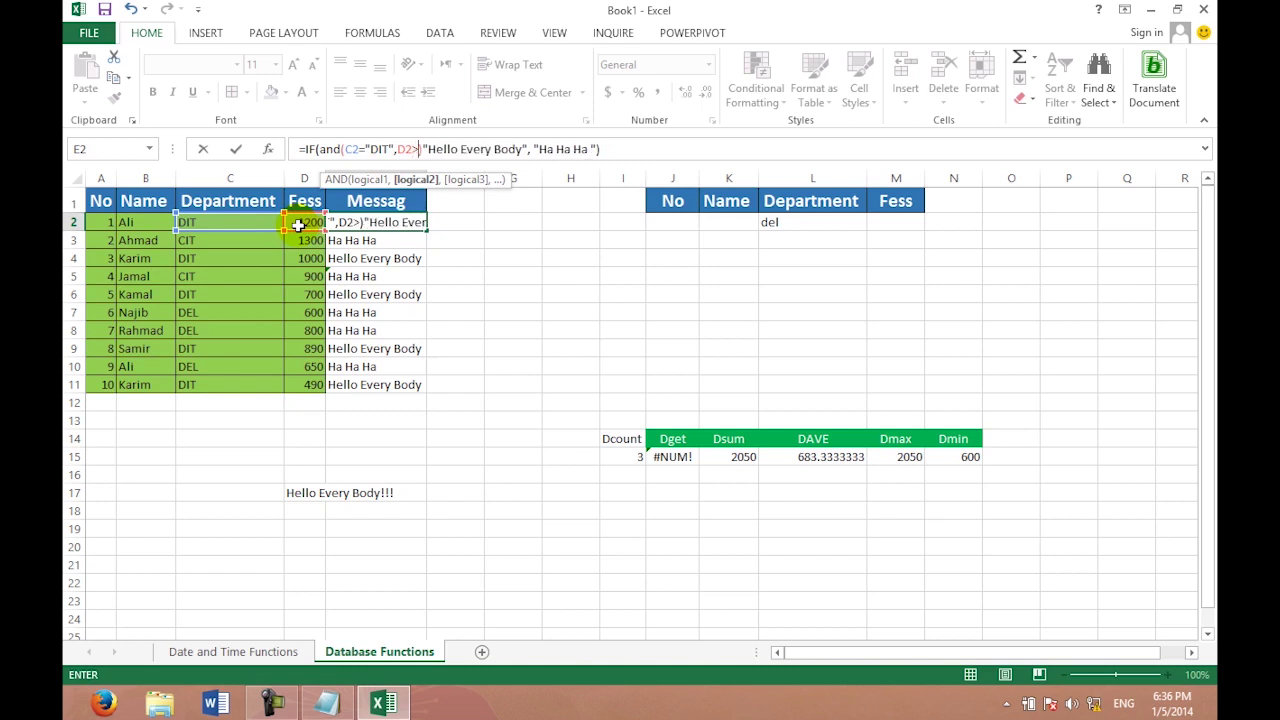
text(=100)
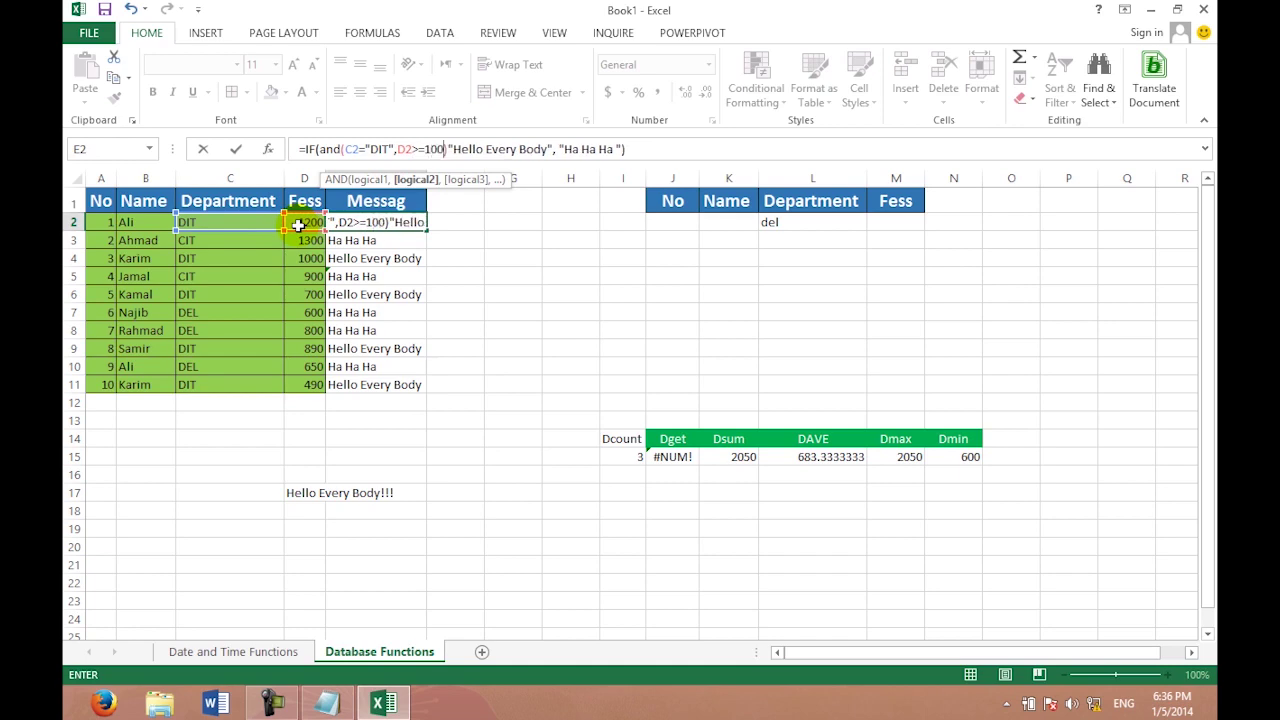
text(0)
Fix the missing comma in E2's formula, confirm it, and fill it down through E11.
key(Return)
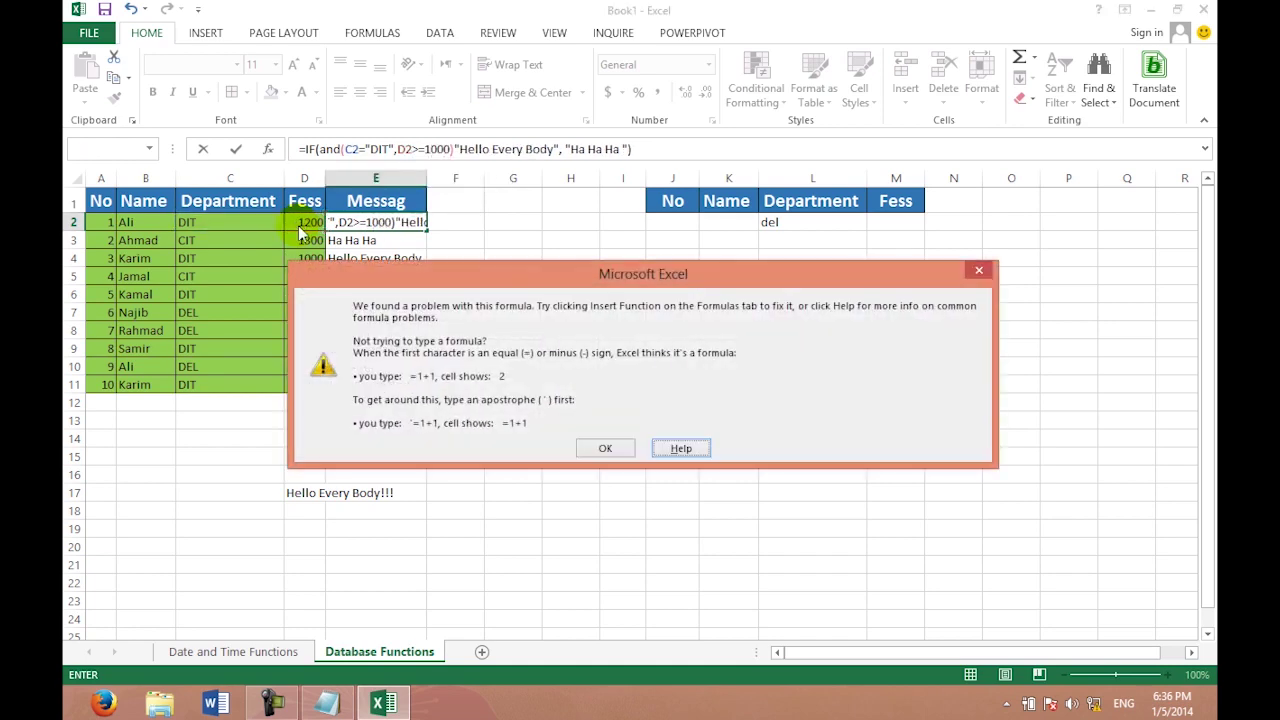
click(980, 265)
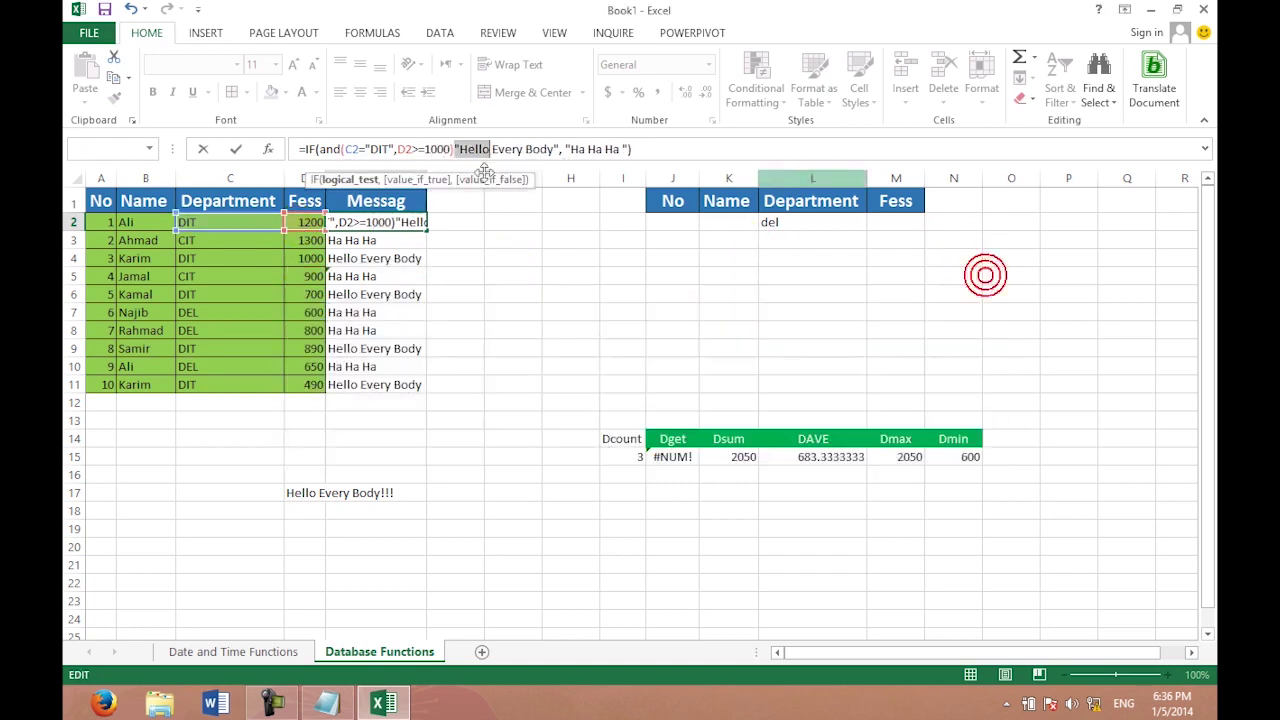
click(455, 149)
text(,)
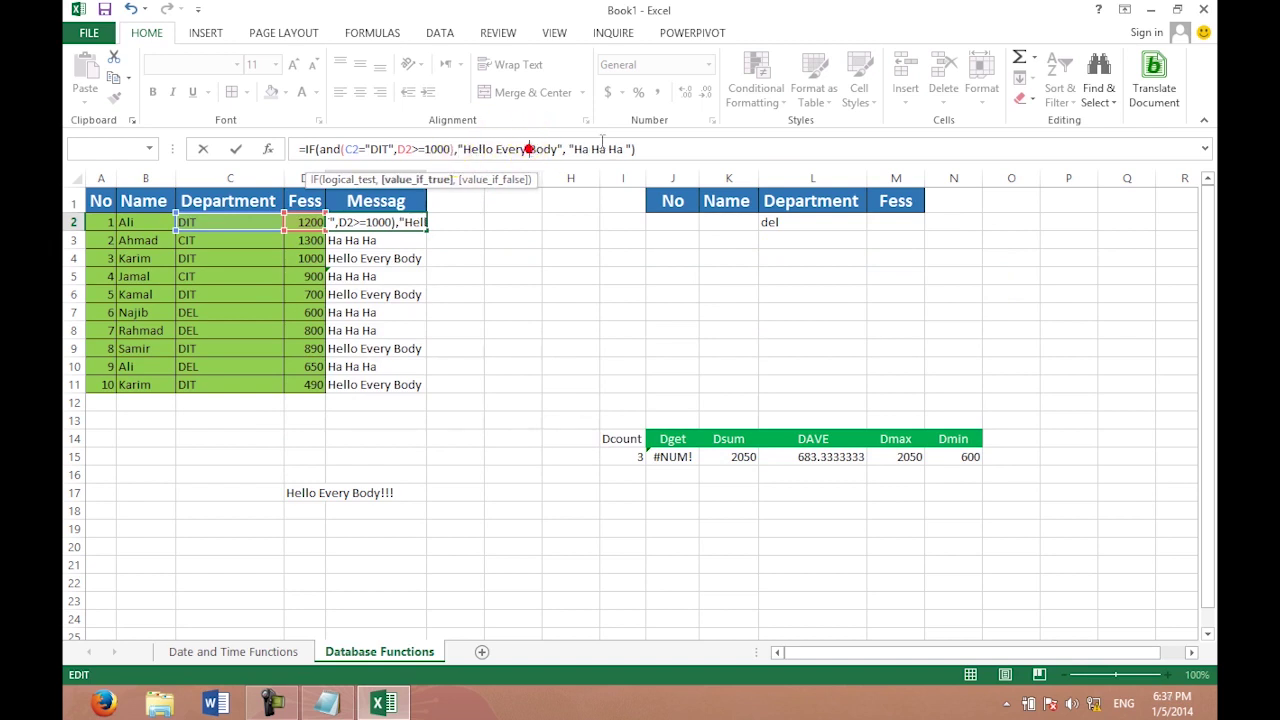
click(645, 149)
key(Return)
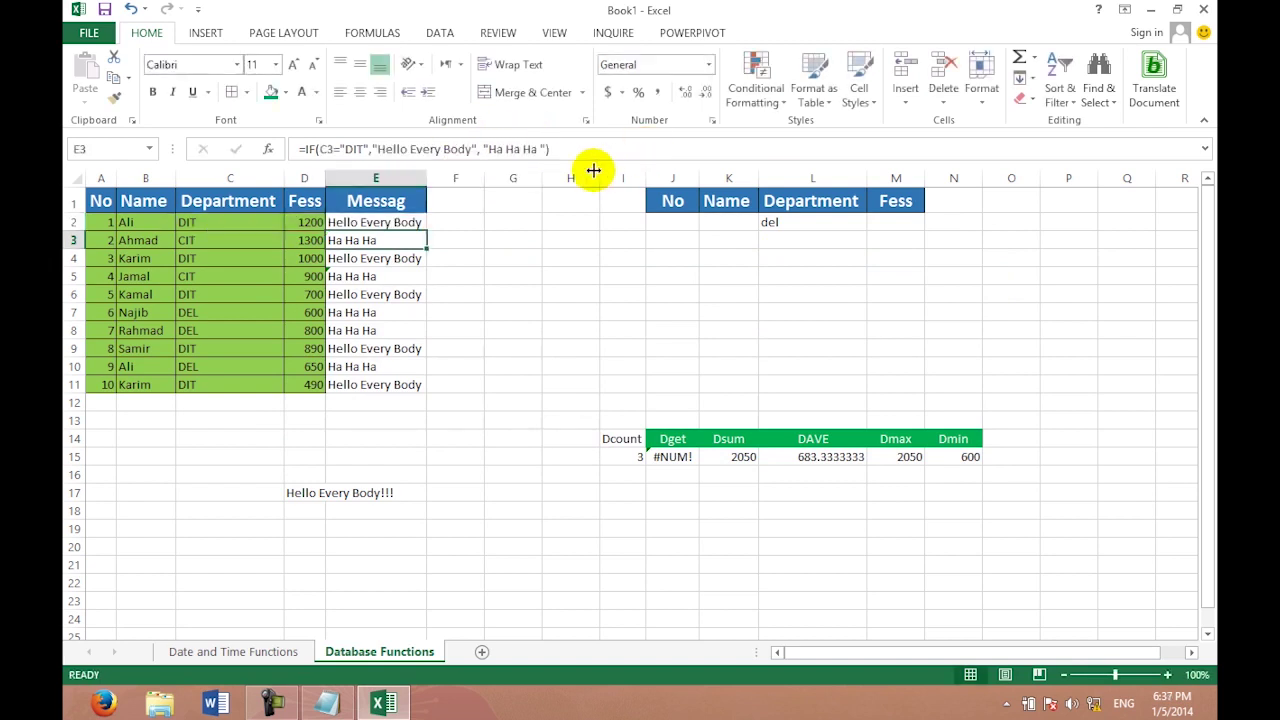
click(382, 222)
drag(425, 230, 415, 388)
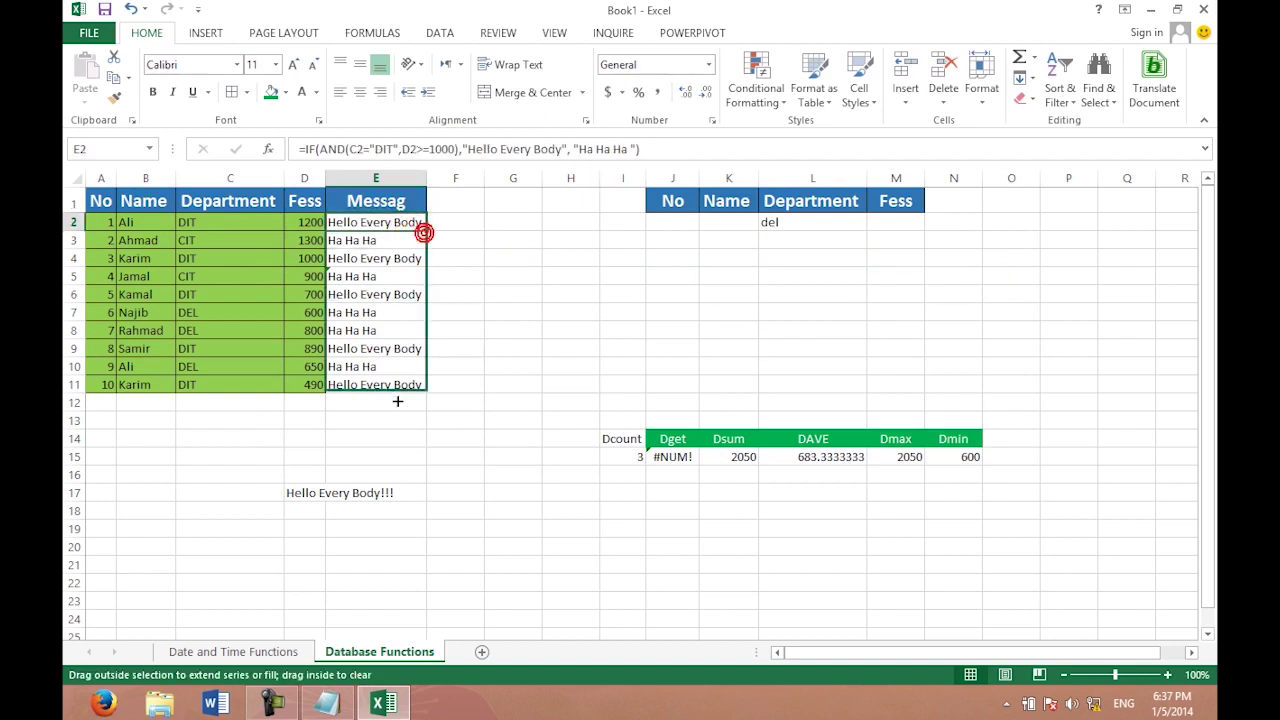
click(552, 380)
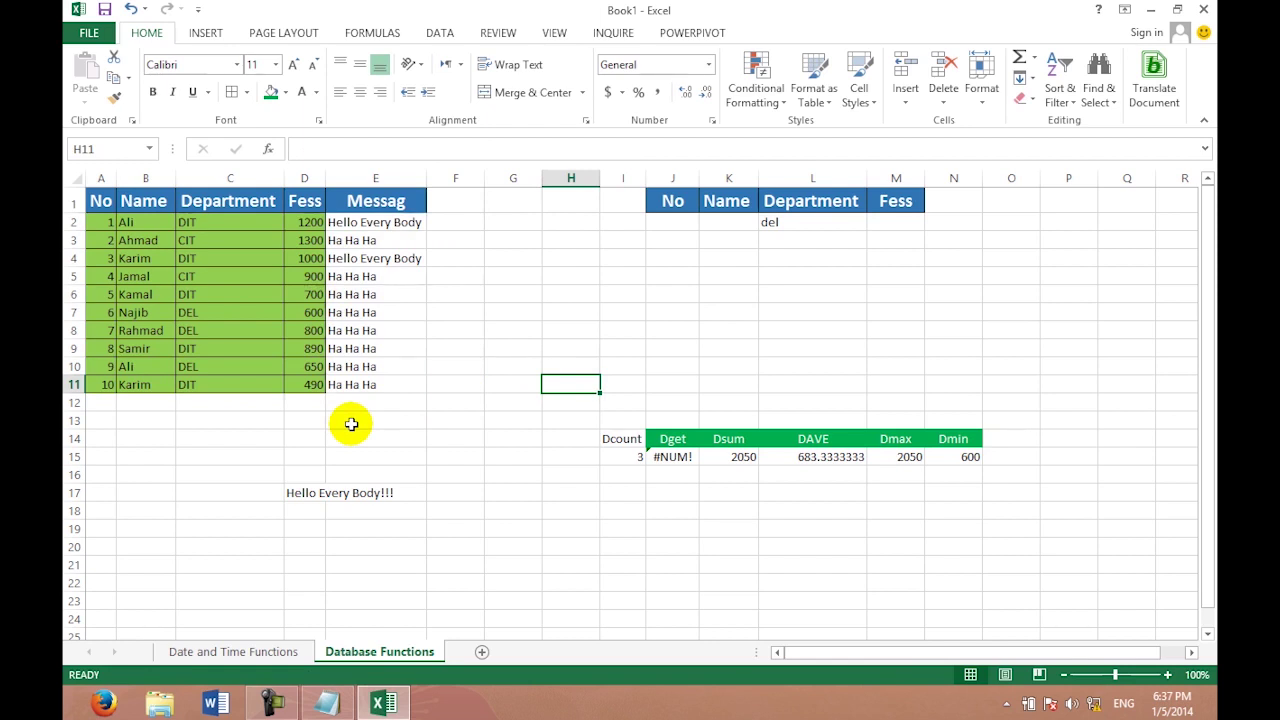
click(432, 350)
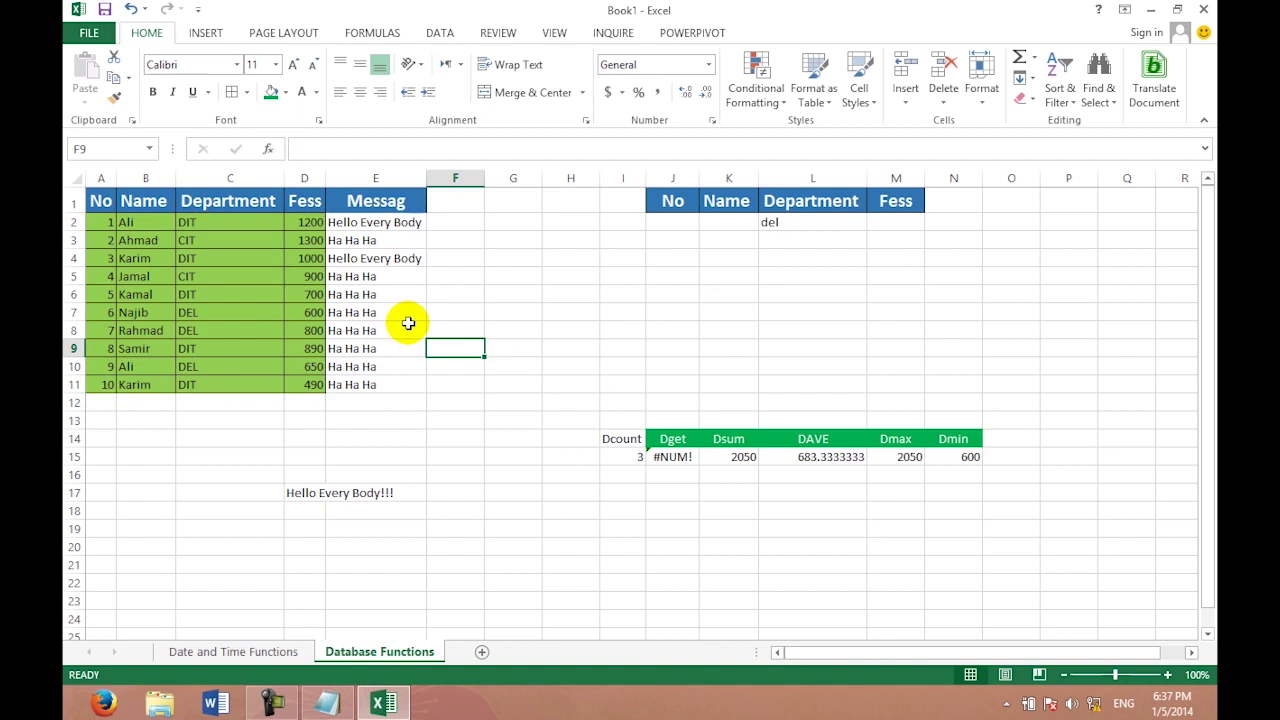
key(shift+F3)
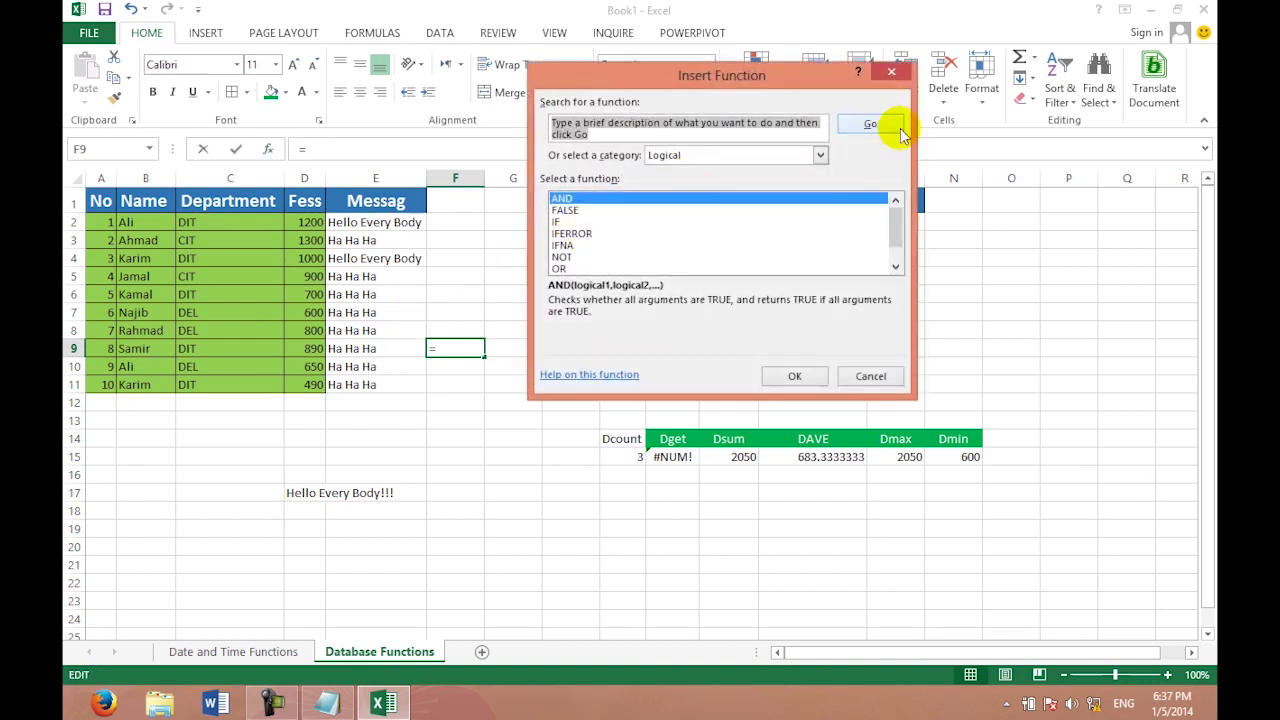
click(821, 156)
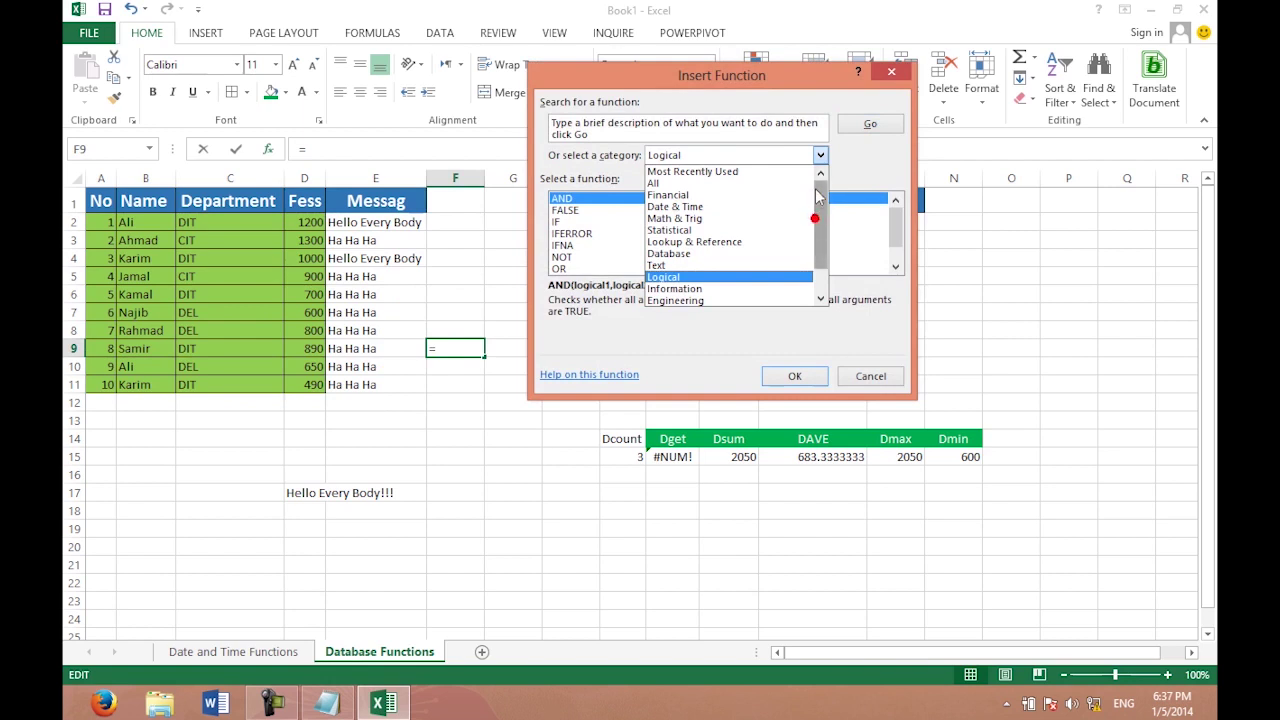
drag(816, 218, 816, 260)
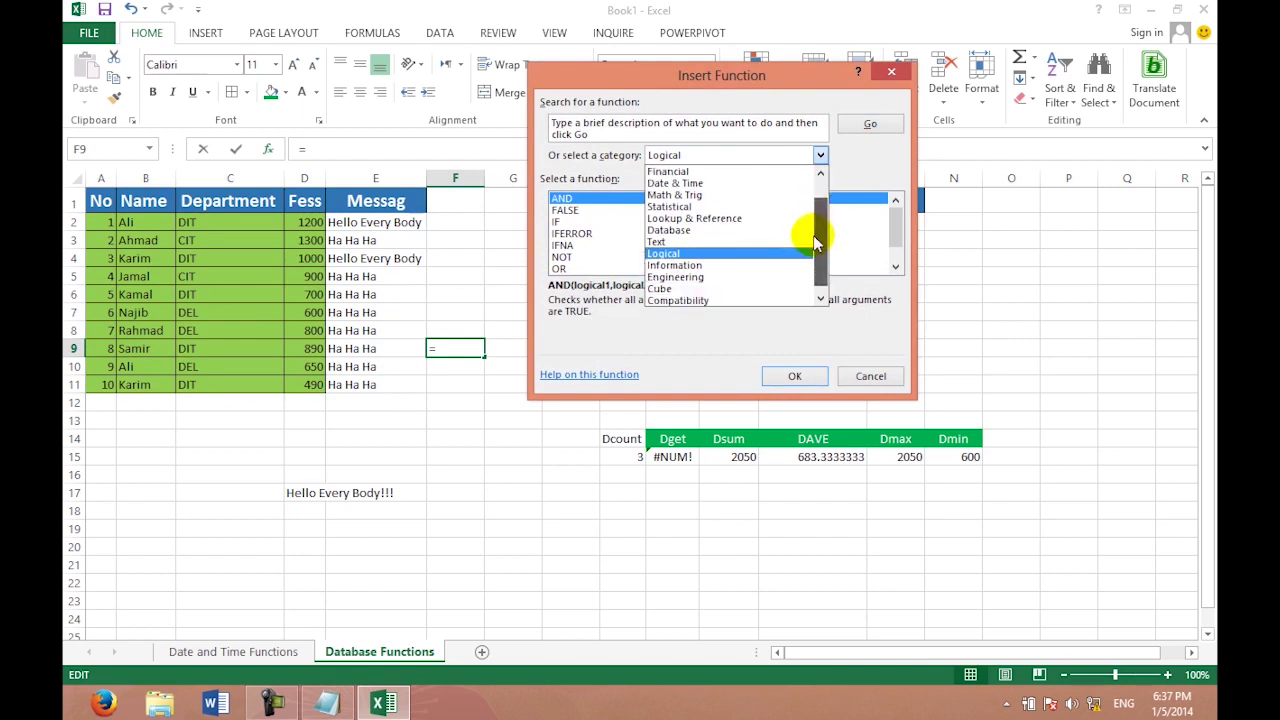
click(775, 265)
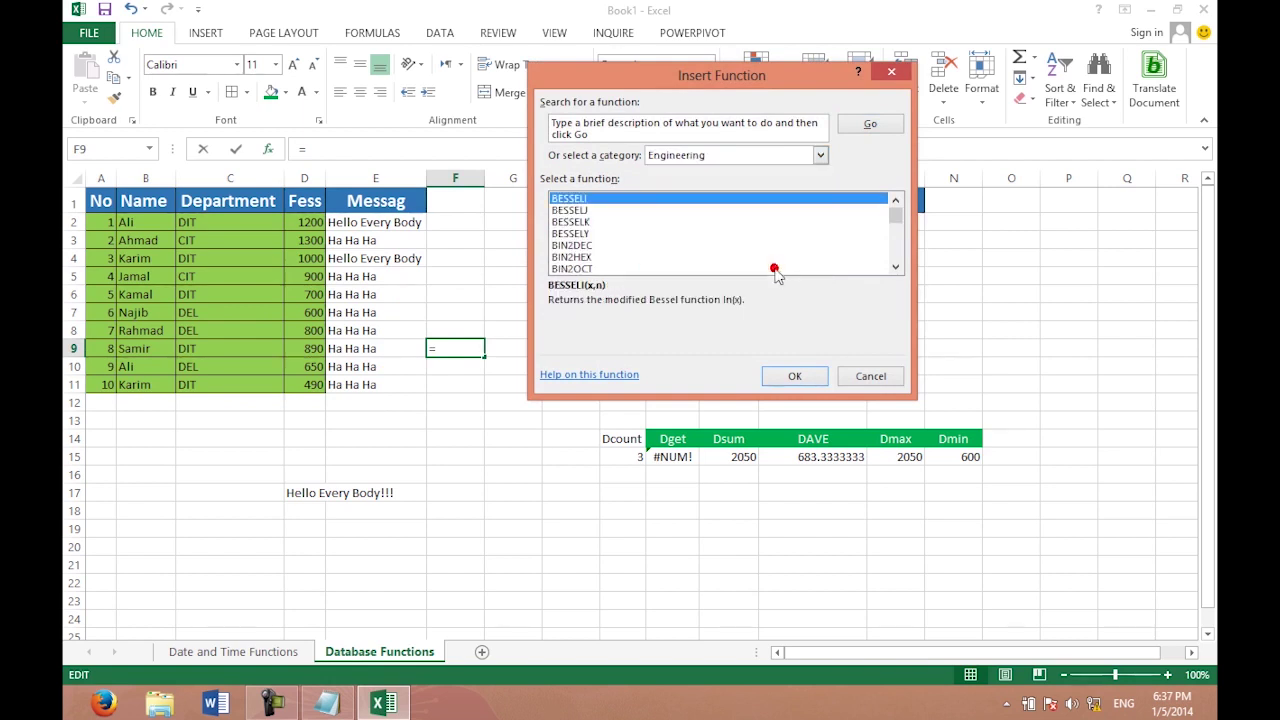
click(870, 378)
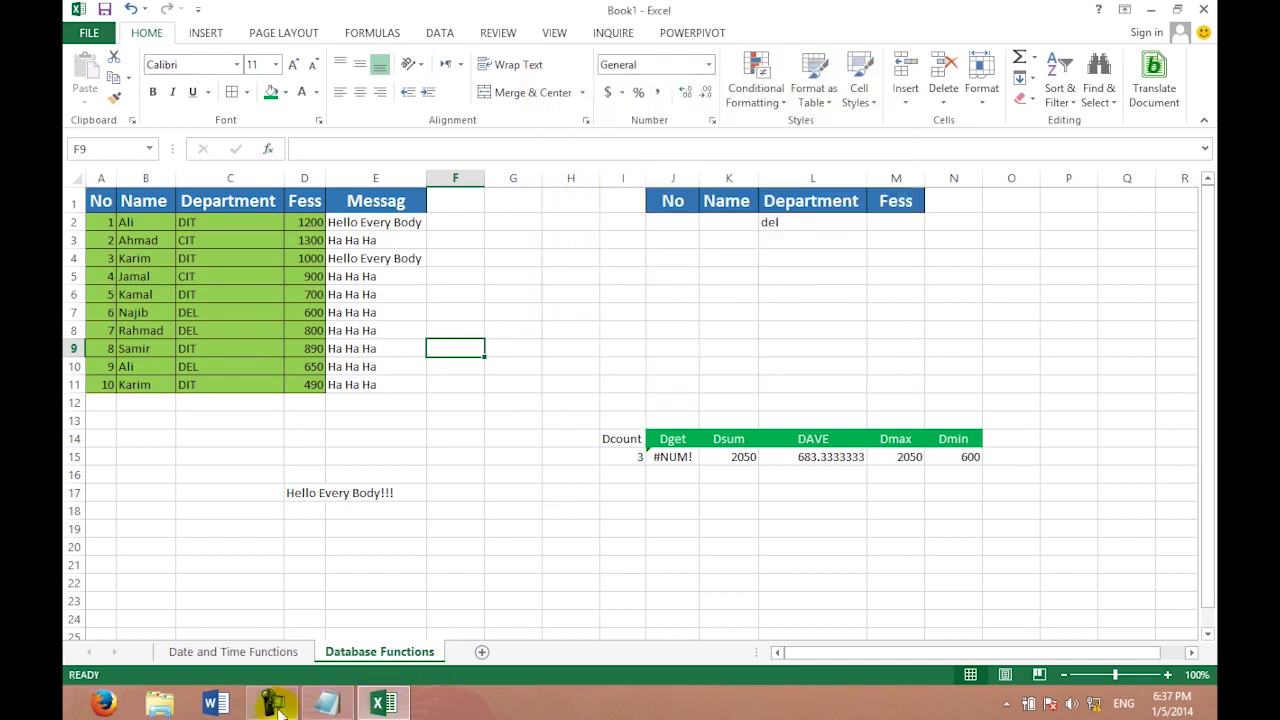